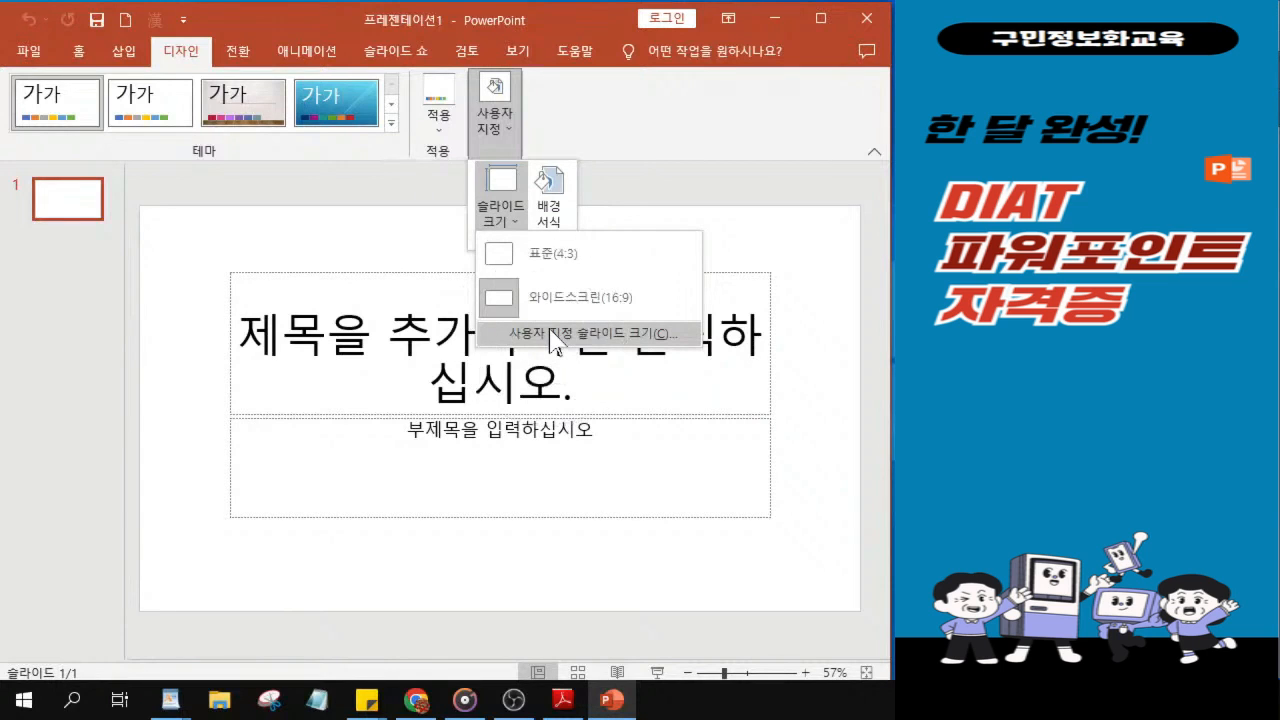
Set the custom slide size to A4 paper (210x297mm) in landscape orientation and scale the content with Ensure Fit (맞춤 확인).
left_click(555, 335)
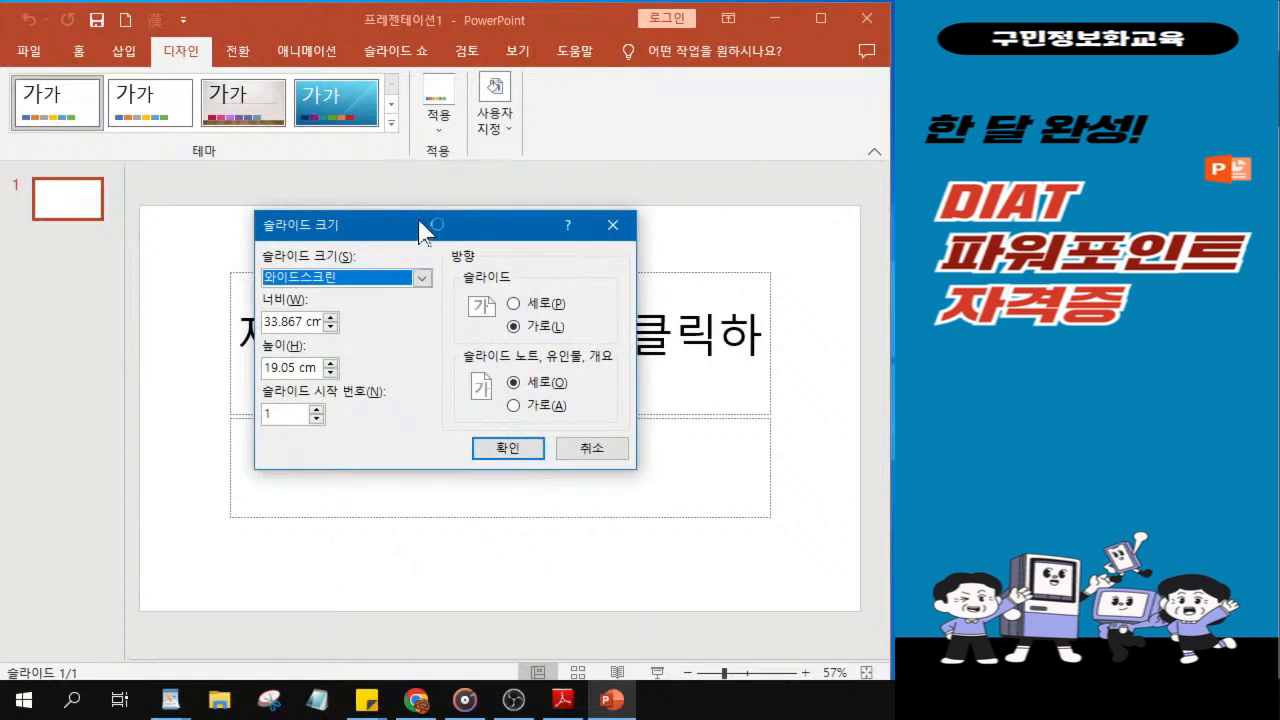
left_click_drag(420, 228, 433, 159)
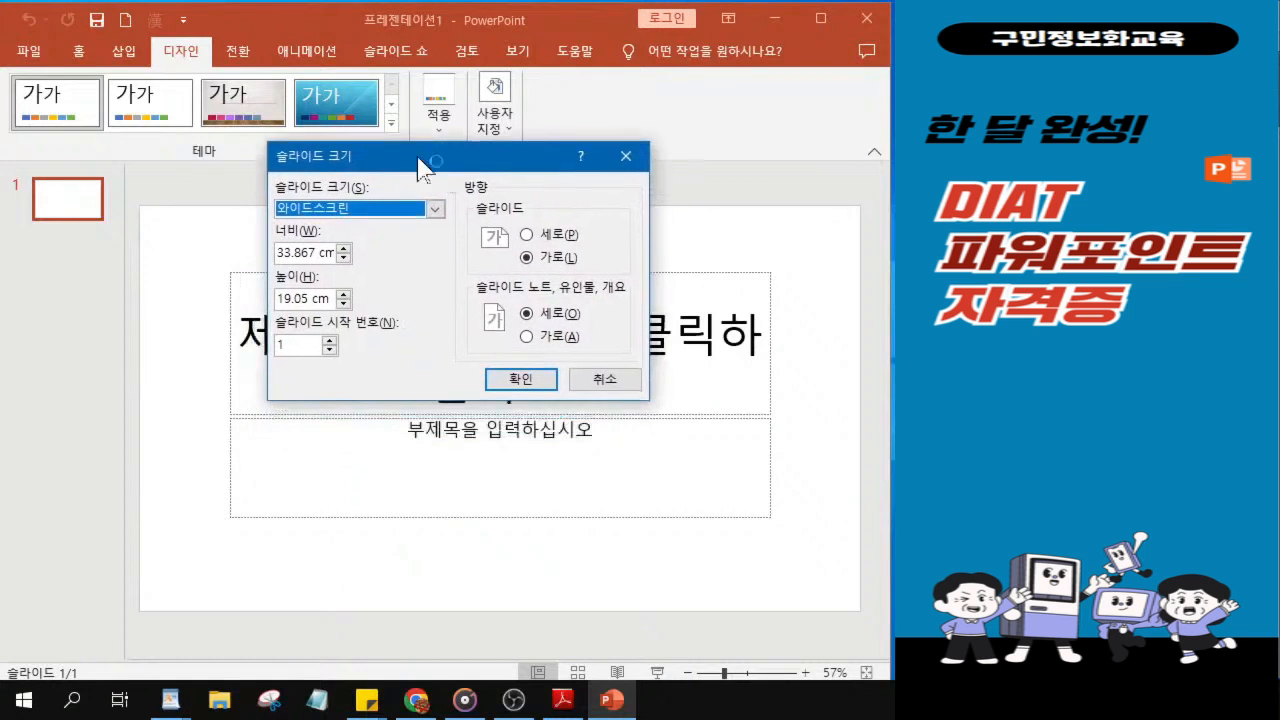
left_click(435, 209)
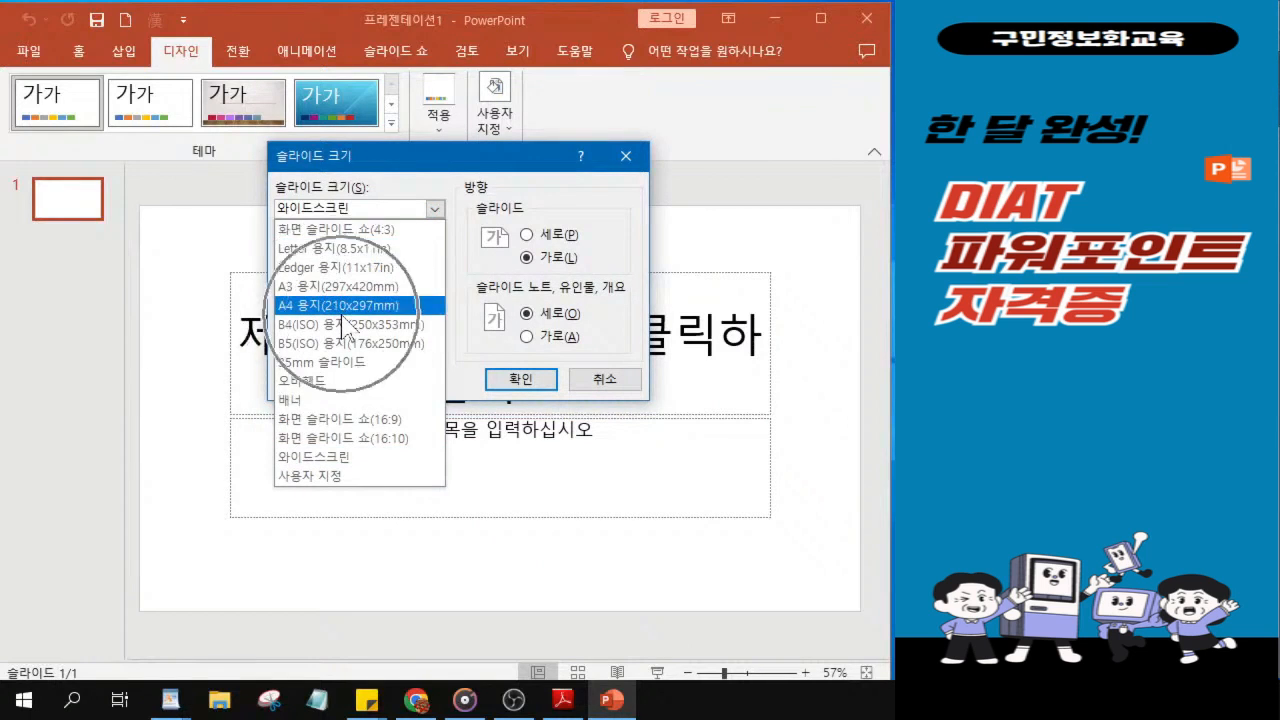
left_click(342, 310)
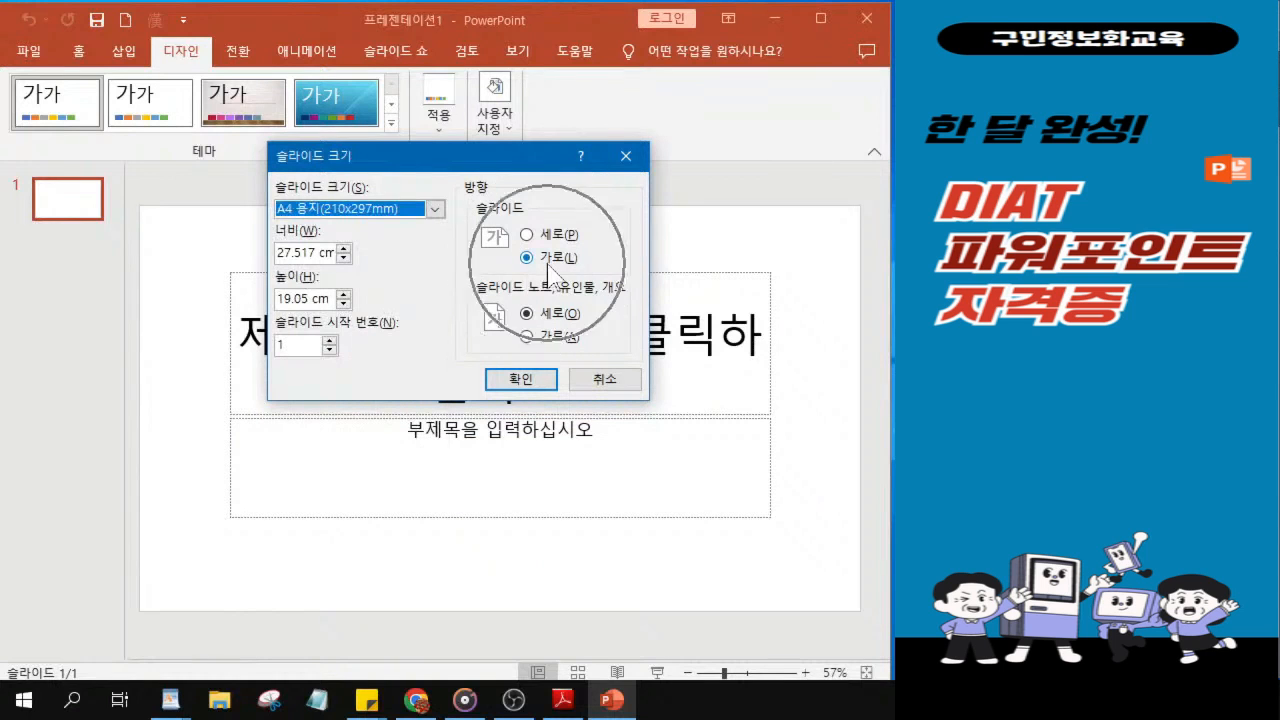
left_click(518, 381)
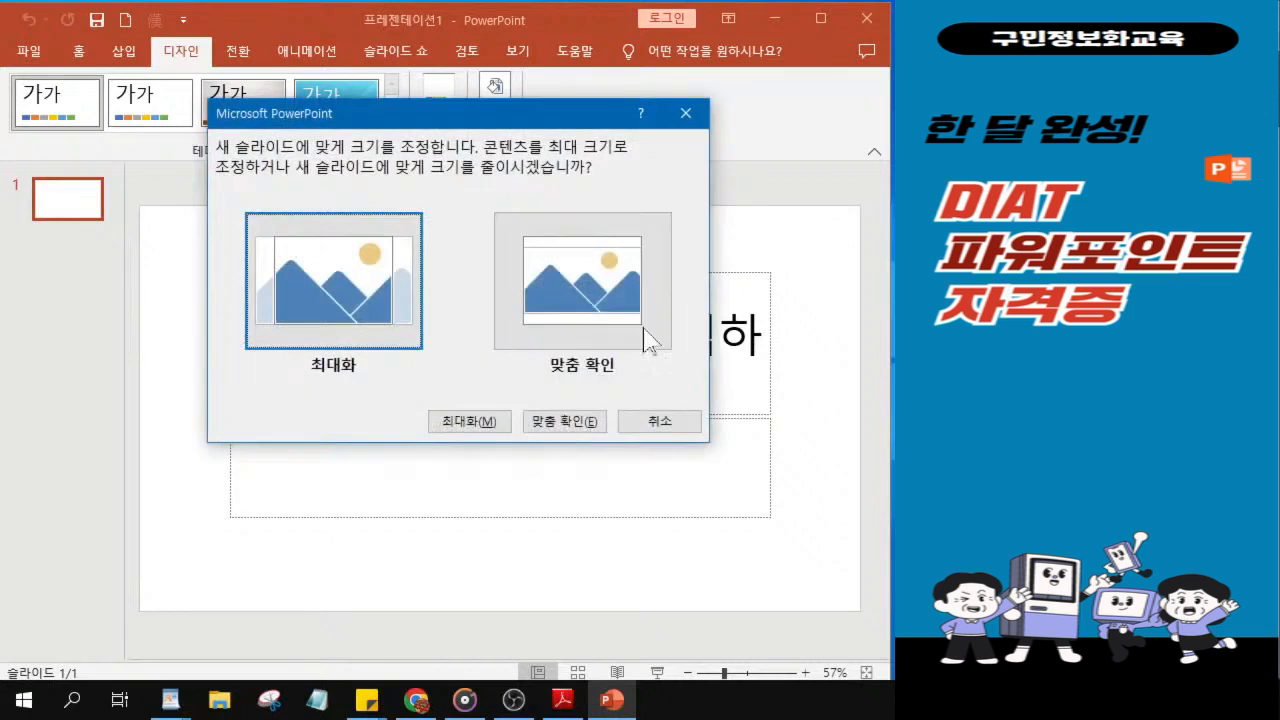
left_click(582, 292)
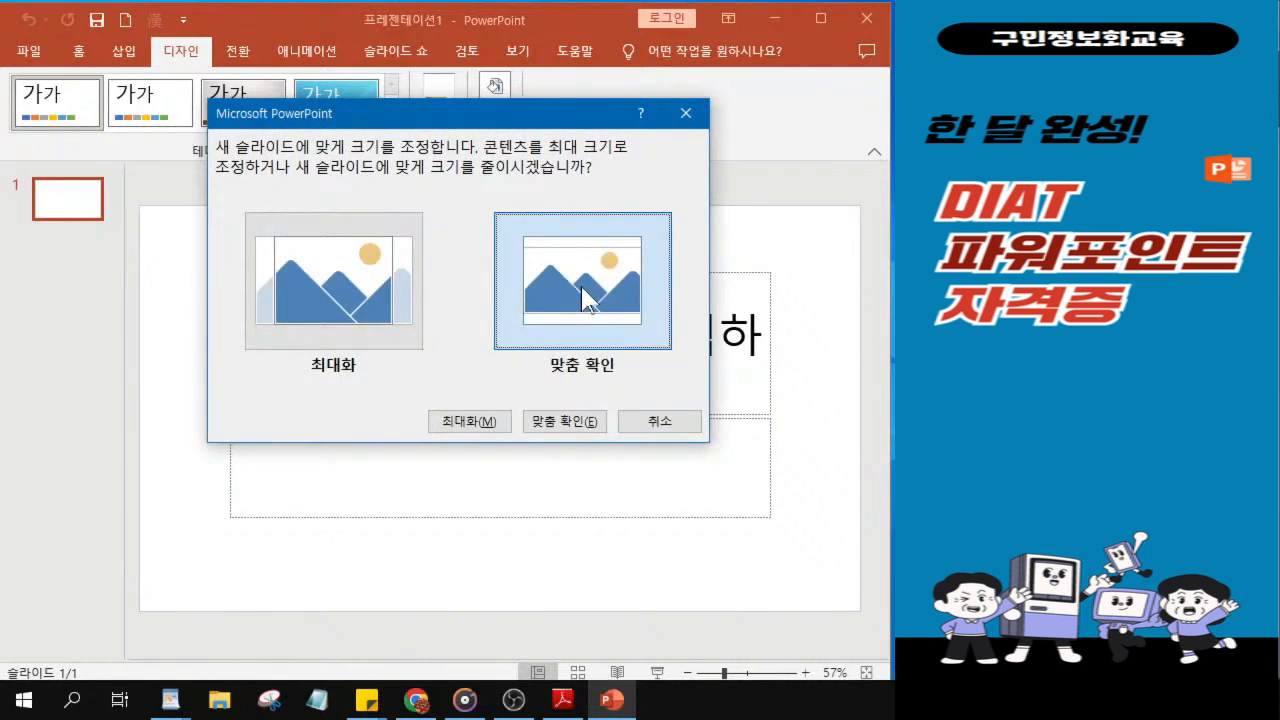
left_click(581, 286)
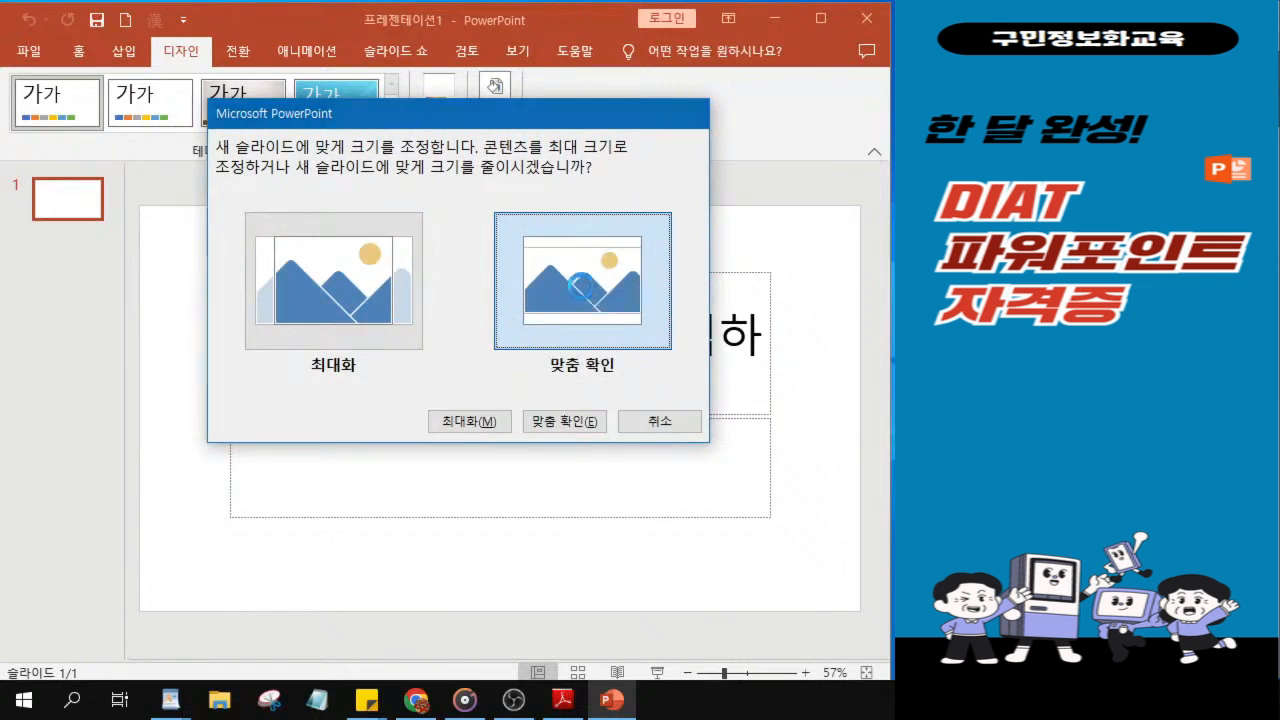
left_click(584, 297)
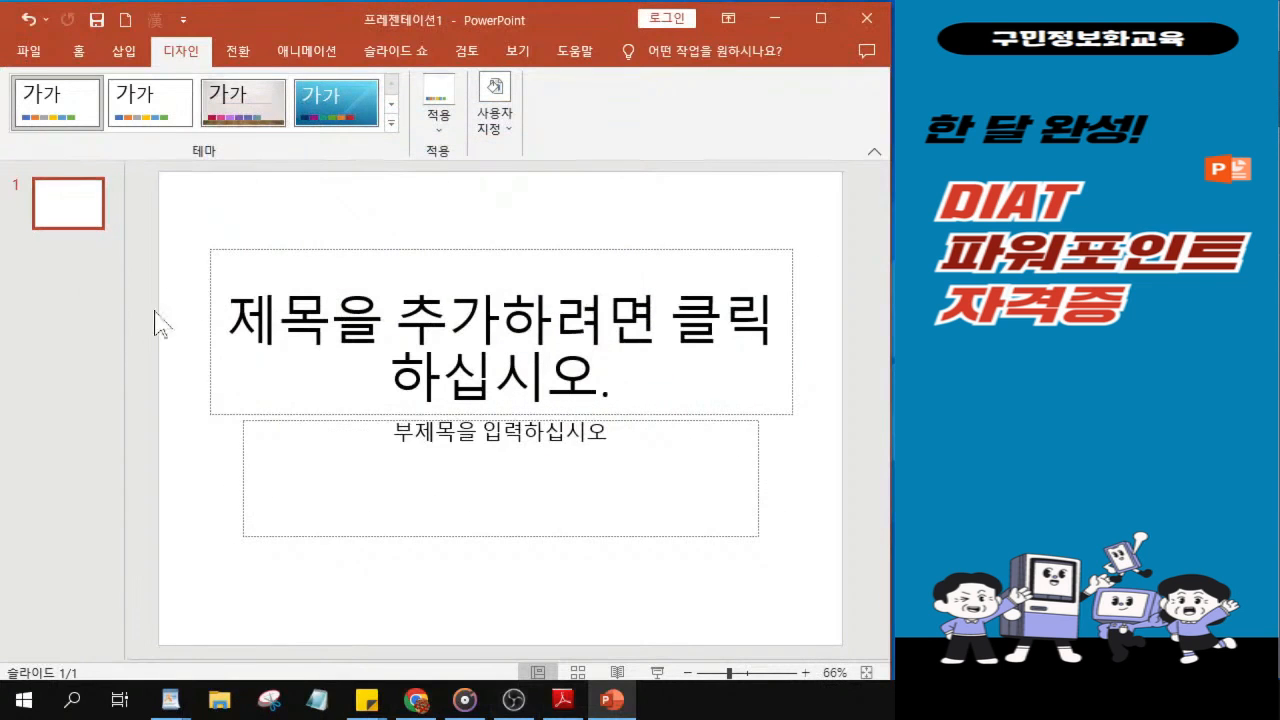
Apply the second plain white design theme to the presentation.
left_click(143, 113)
key("ctrl")
key("ctrl")
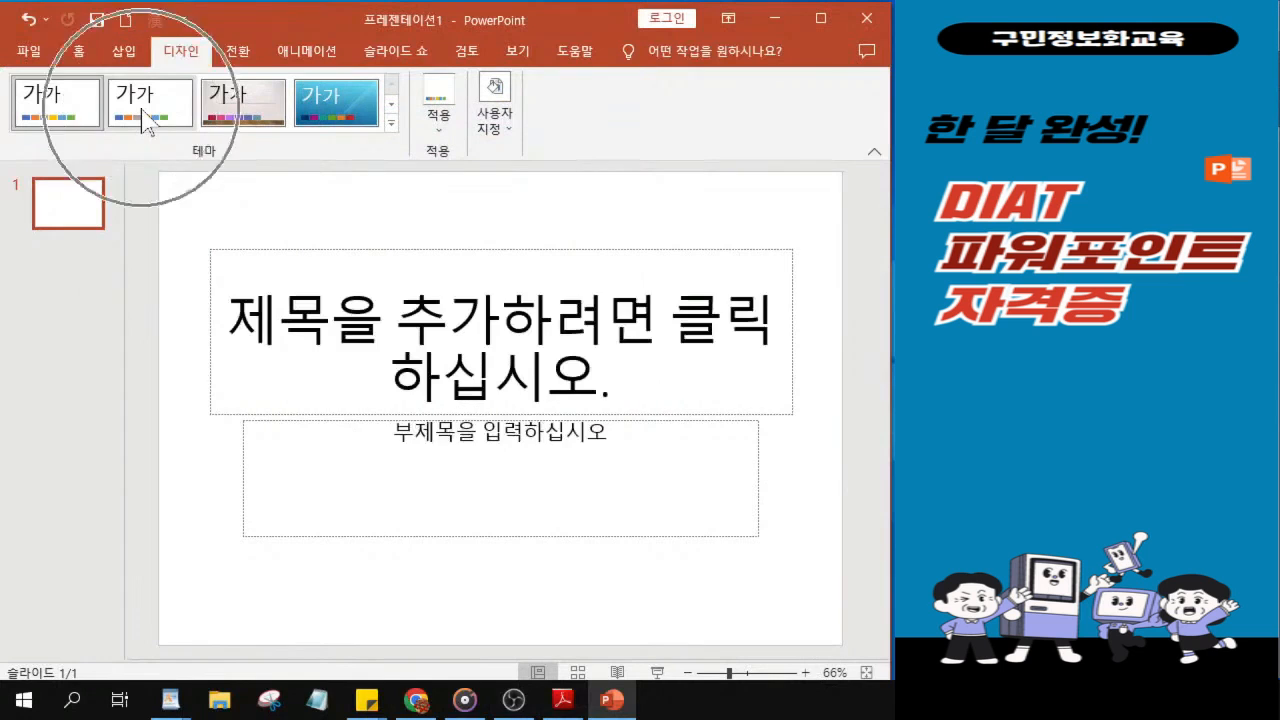
key("ctrl")
key("ctrl")
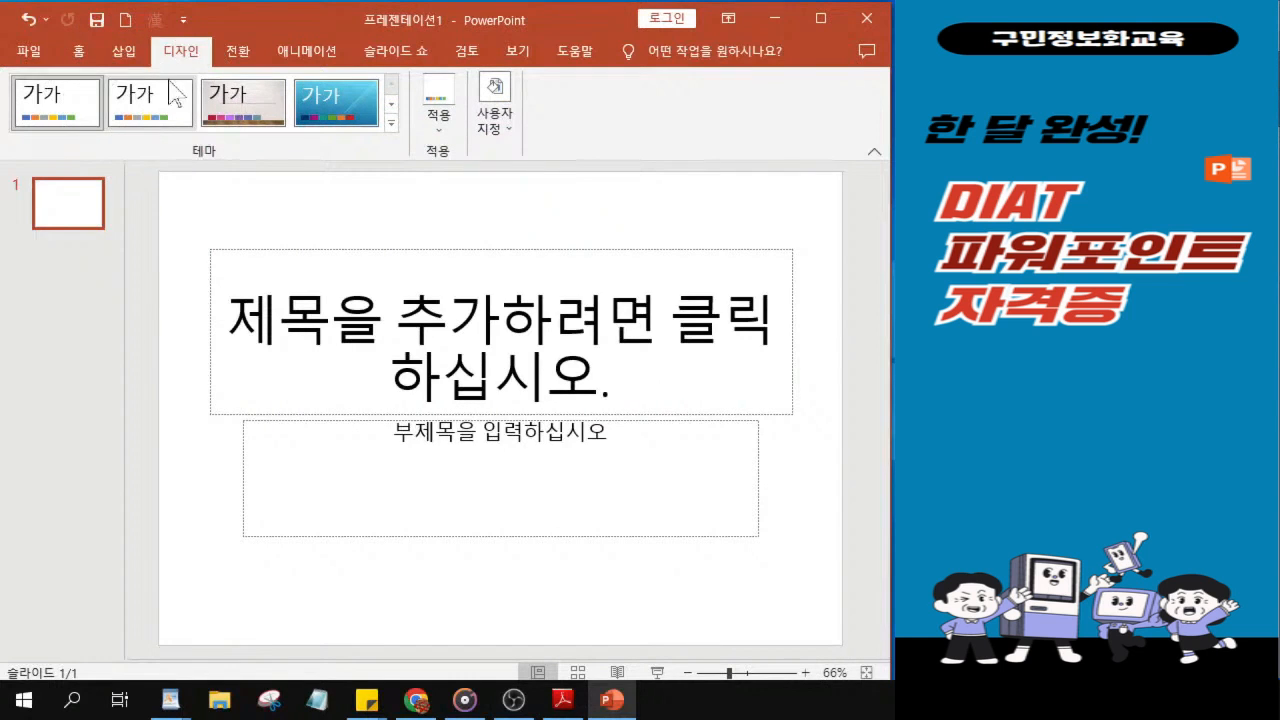
left_click(125, 100)
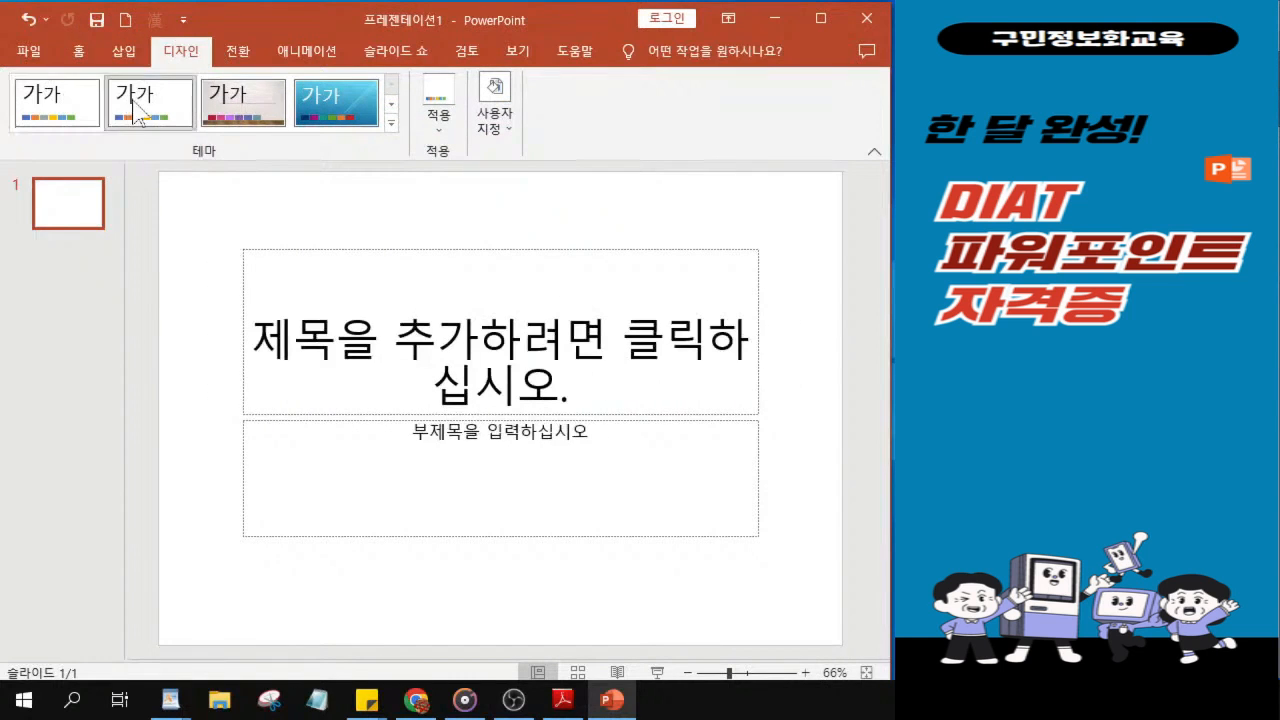
key("ctrl")
key("ctrl")
key("ctrl")
key("ctrl")
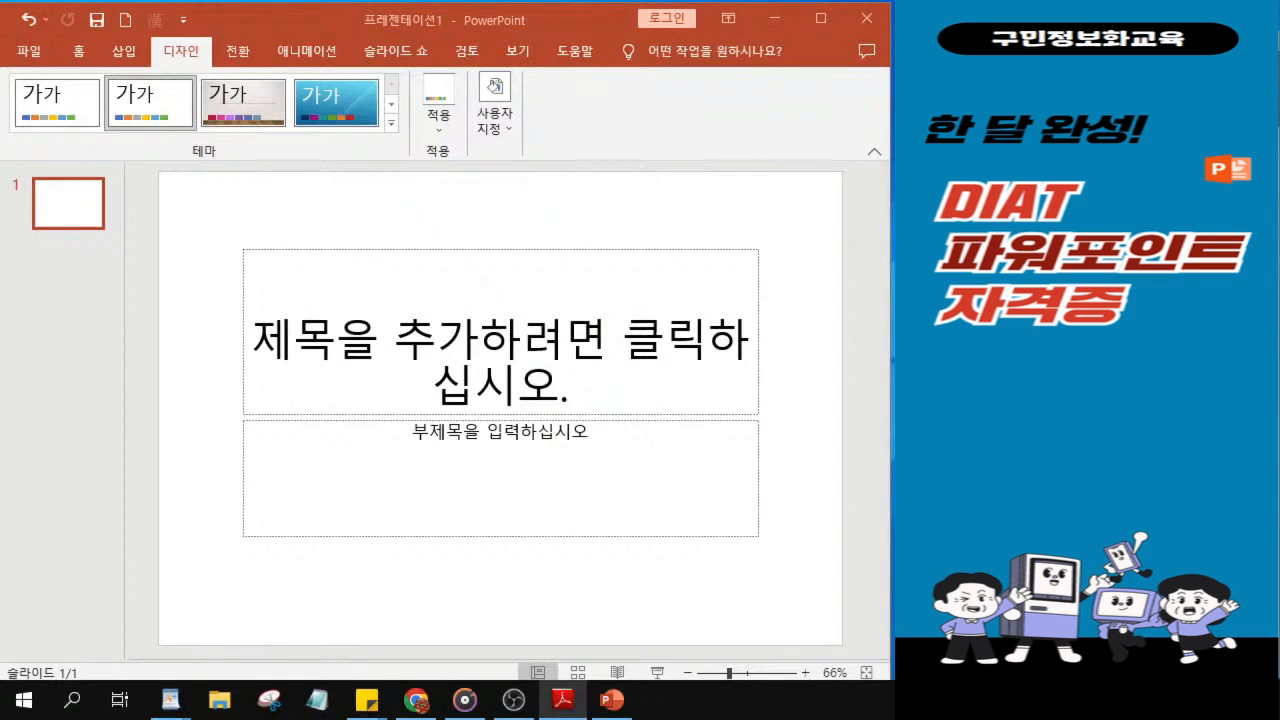
Switch to Adobe Reader, review the sample slide and its drawing conditions on page 2, and move the document window aside.
left_click(563, 700)
scroll(604, 394, "down", 4)
scroll(604, 394, "down", 4)
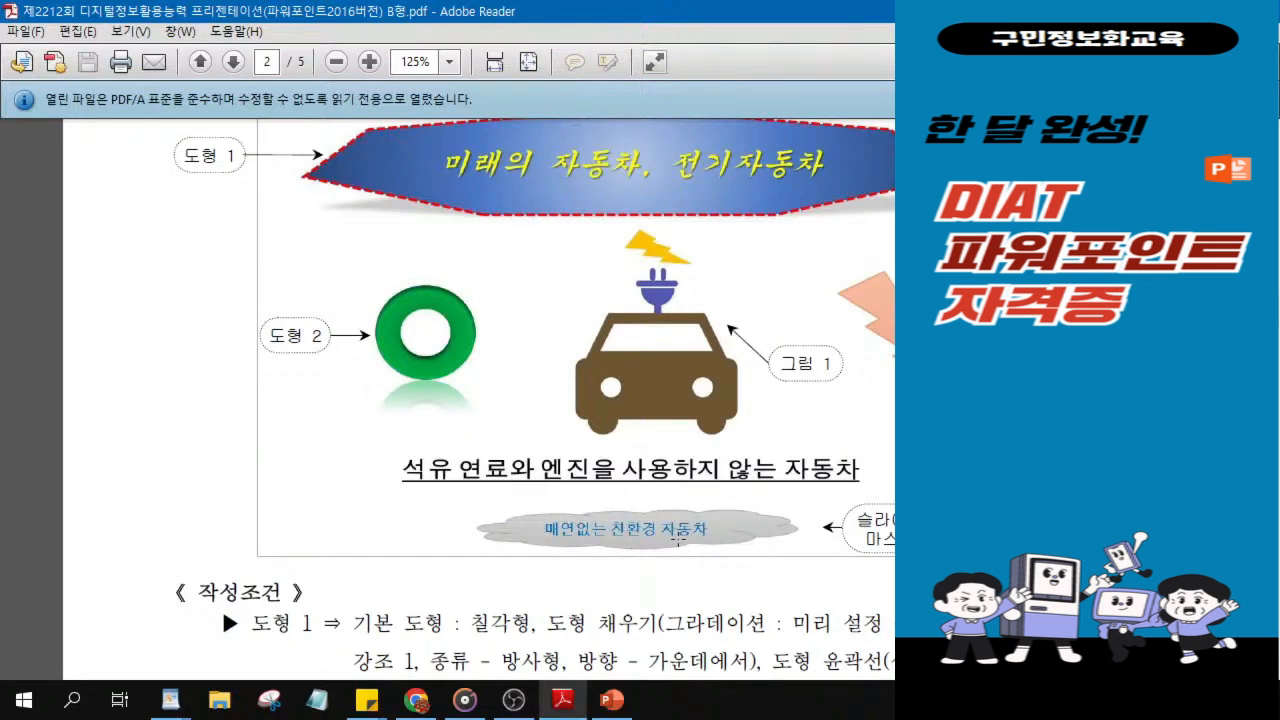
left_click_drag(832, 9, 1102, 45)
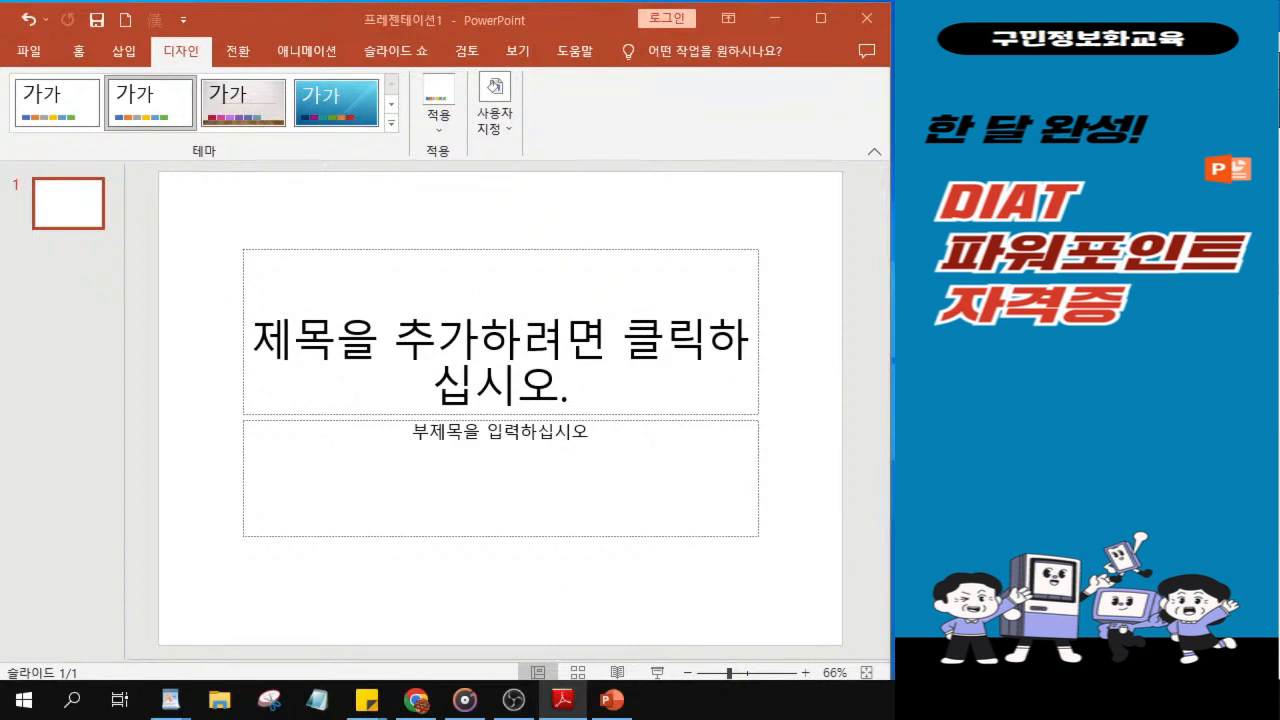
Switch back to PowerPoint and open the presentation's Slide Master (슬라이드 마스터) view.
left_click(517, 52)
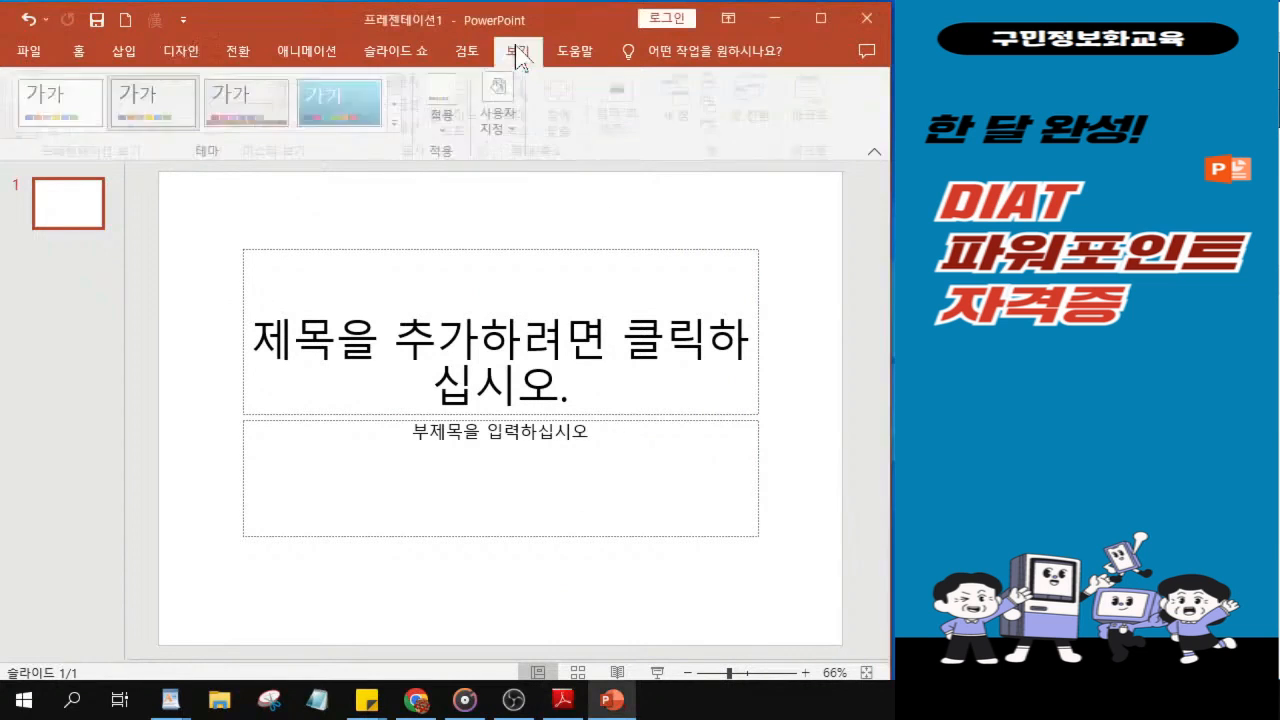
key("ctrl")
key("ctrl")
key("ctrl")
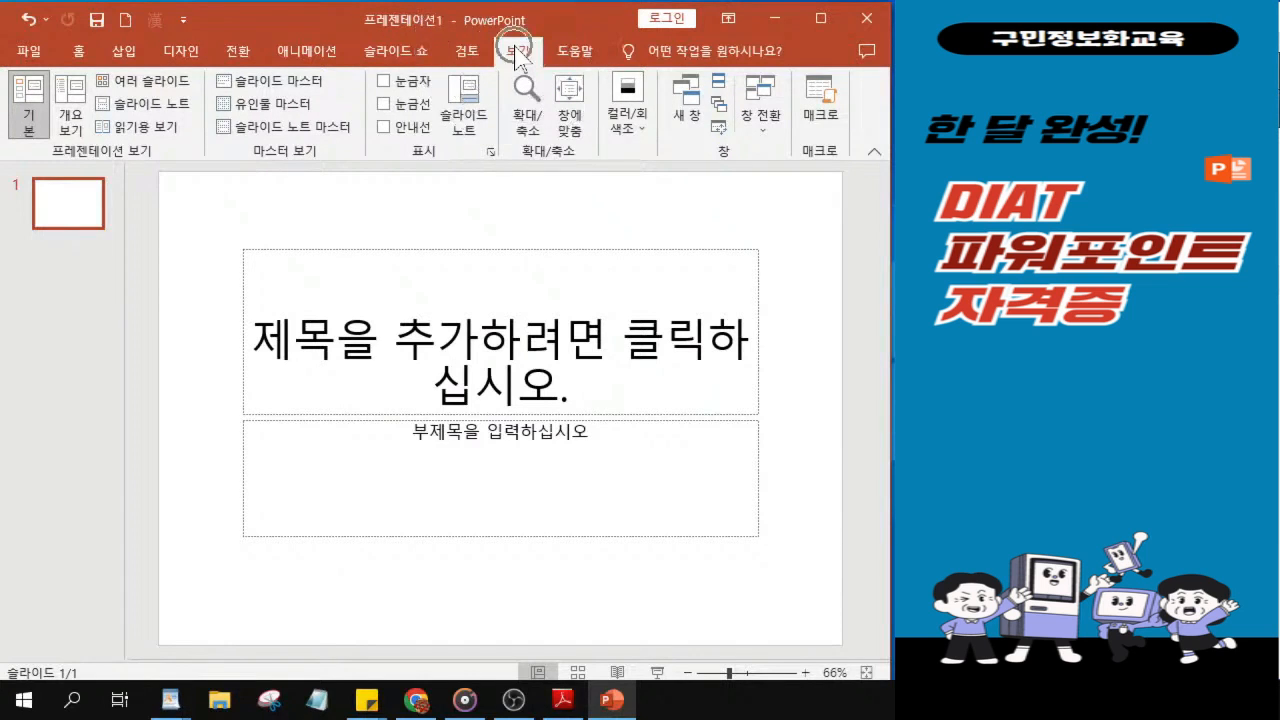
key("ctrl")
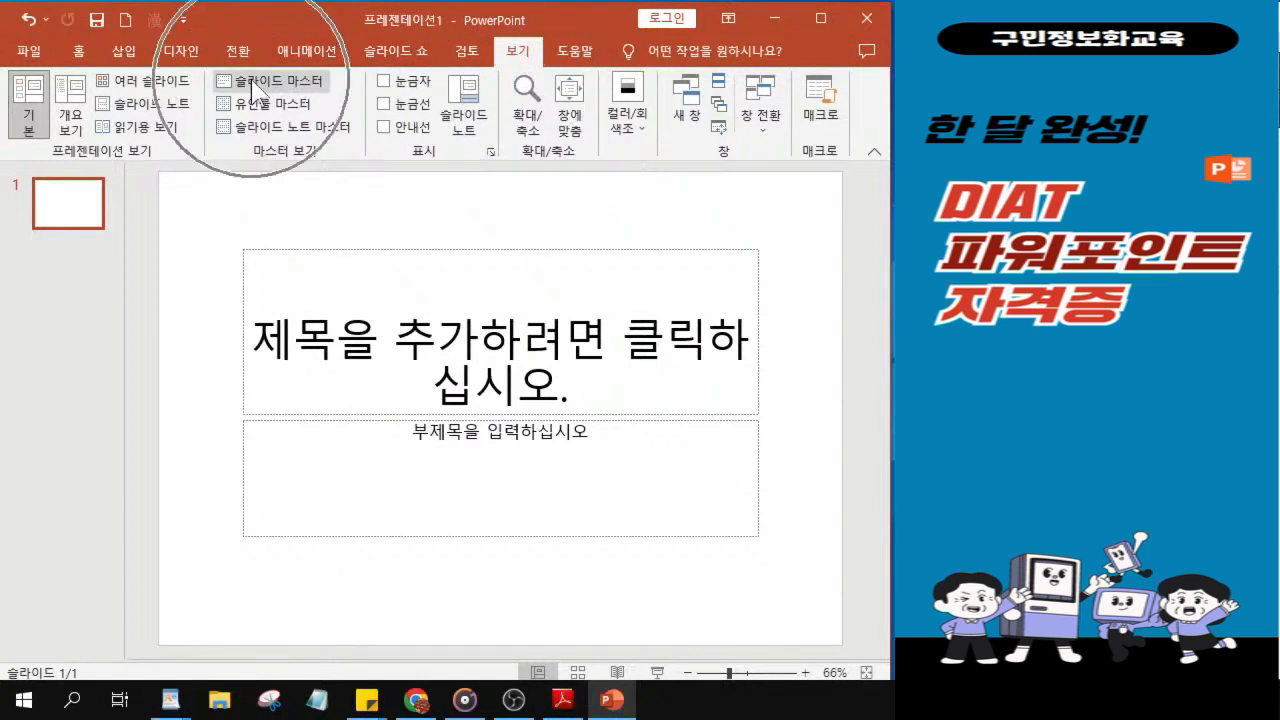
key("ctrl")
key("ctrl")
key("ctrl")
key("ctrl")
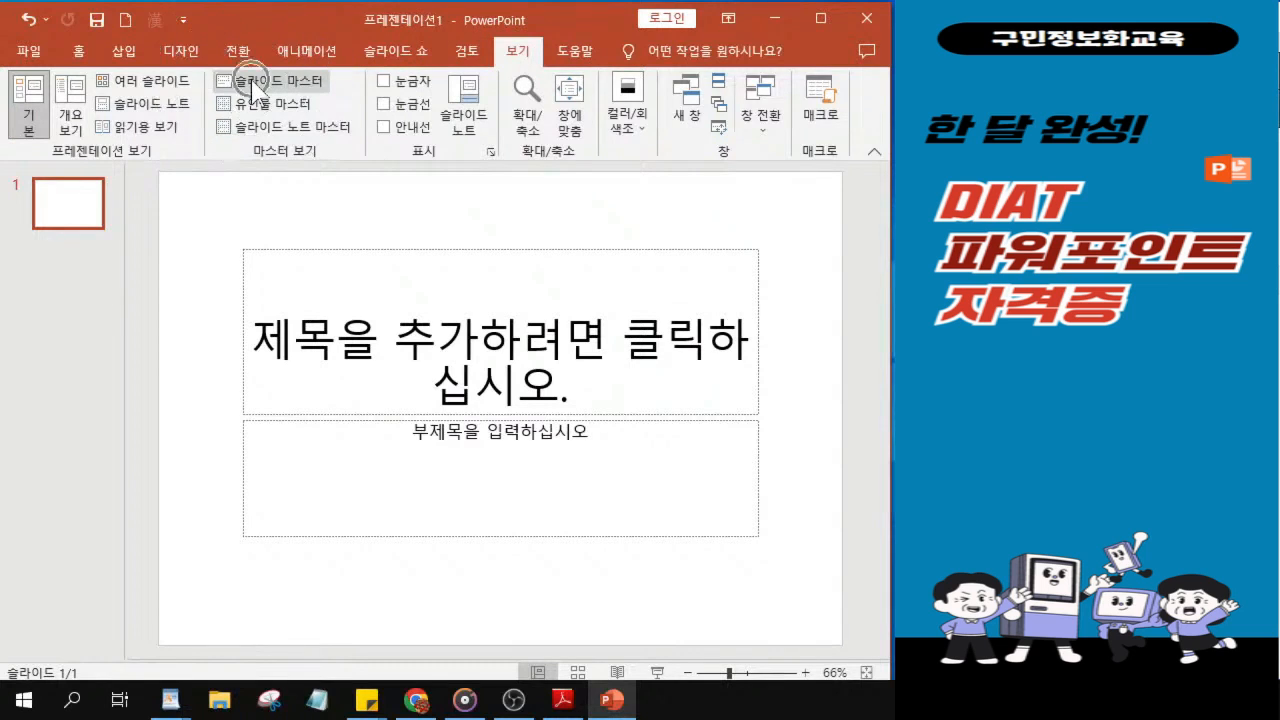
left_click(253, 85)
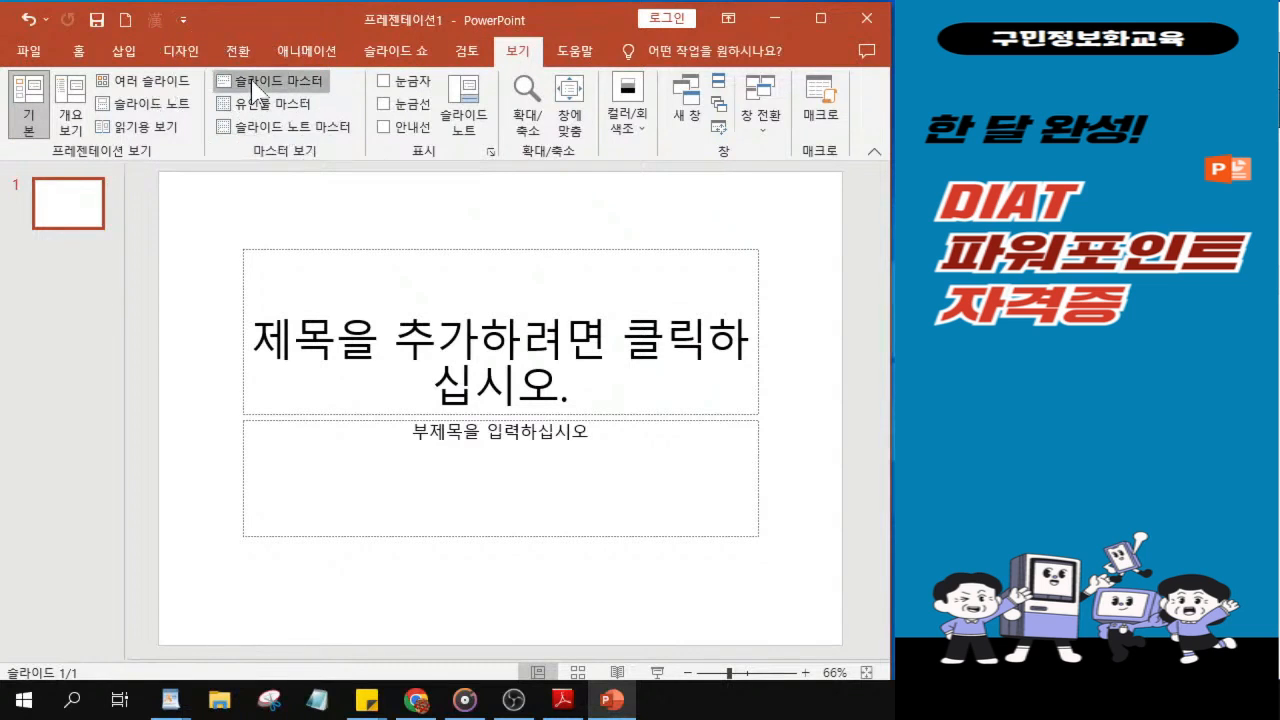
left_click(255, 85)
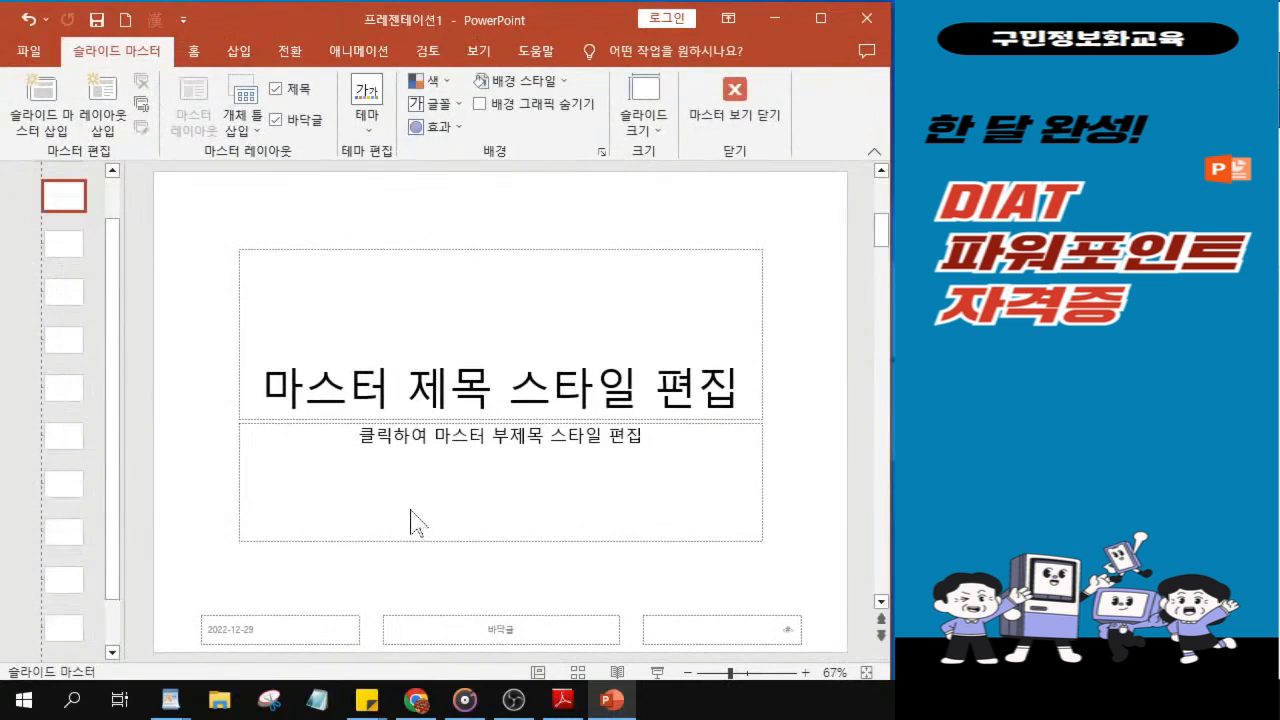
Select the topmost master slide, above all the layout slides, and adjust the width of the thumbnail pane.
left_click_drag(112, 345, 115, 250)
left_click_drag(123, 337, 217, 357)
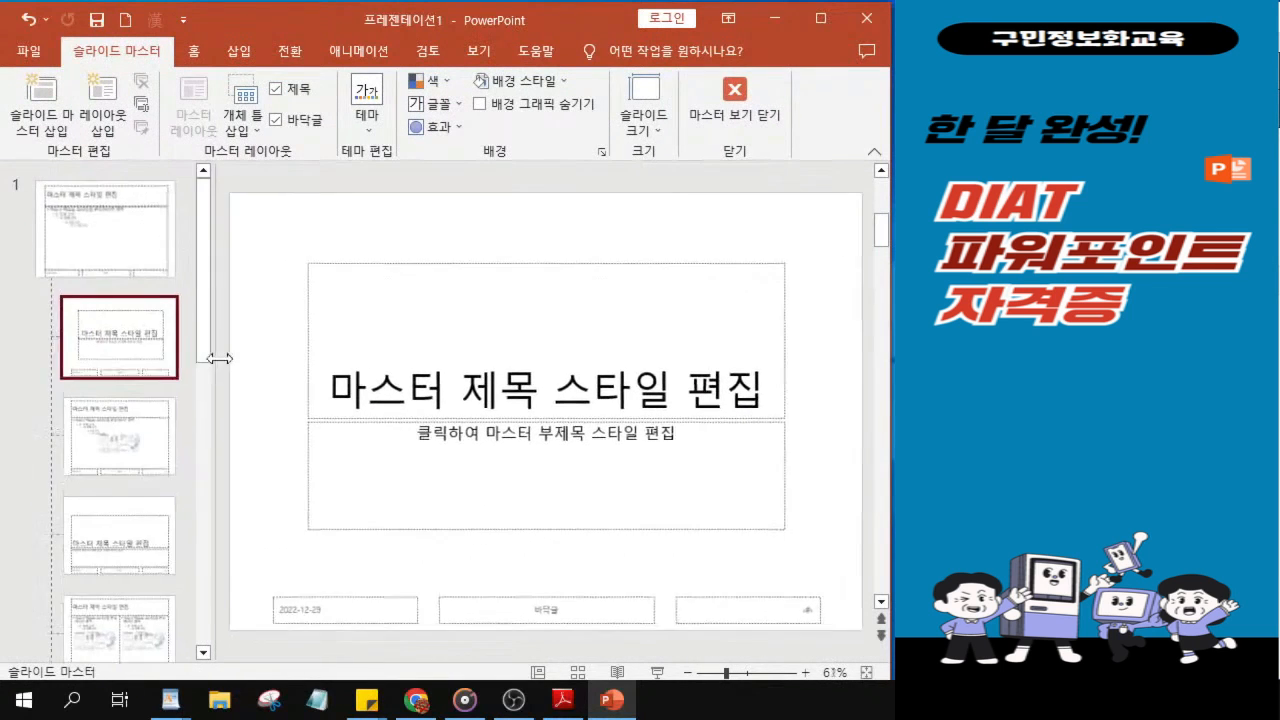
left_click(88, 232)
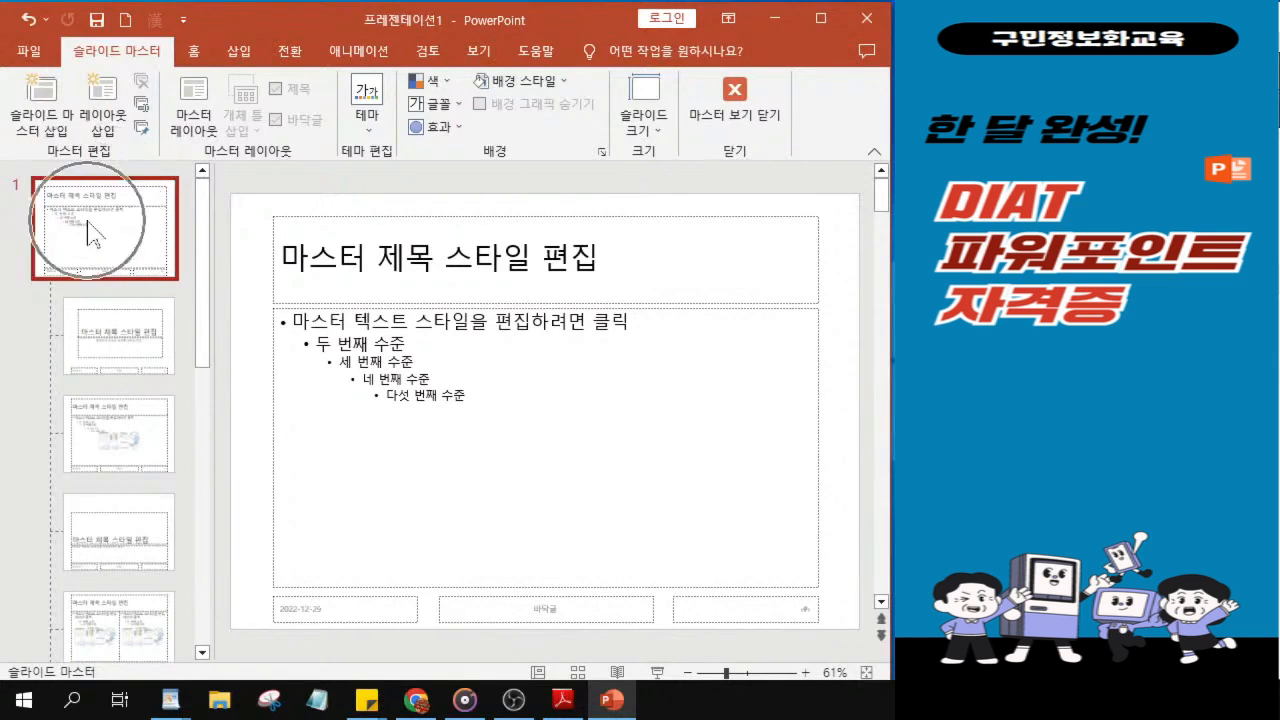
left_click_drag(213, 419, 146, 412)
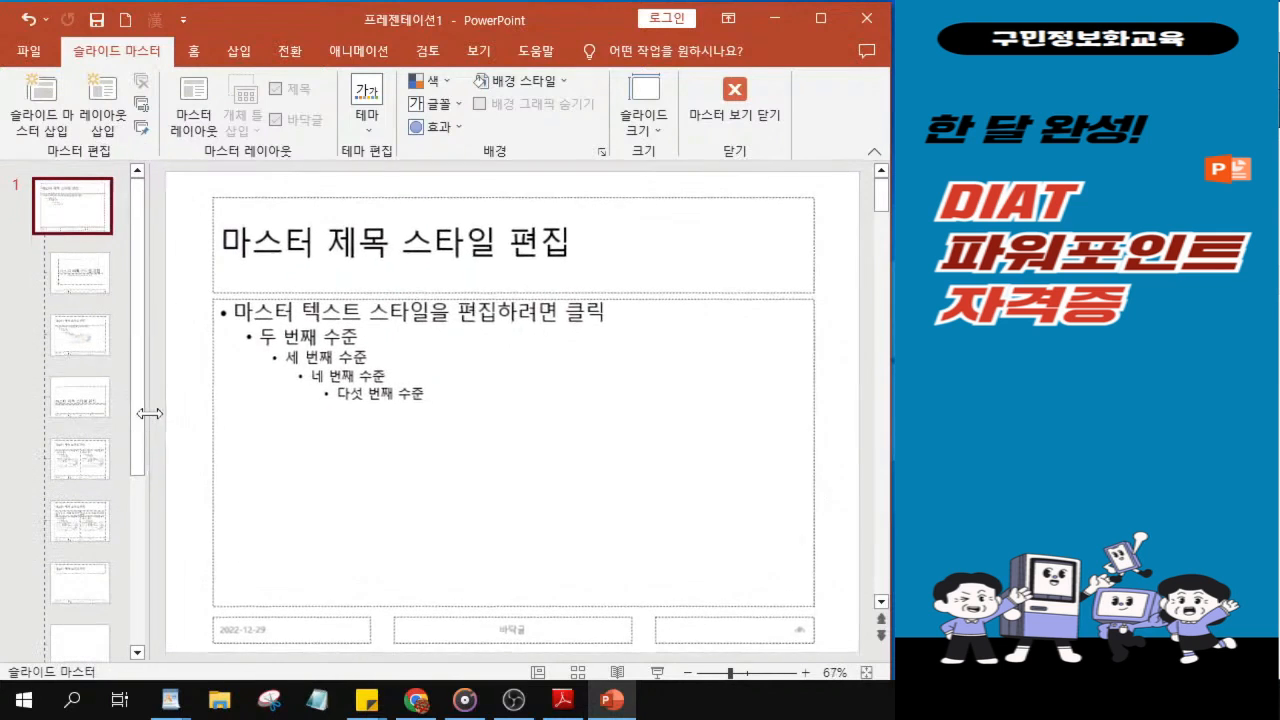
Draw a wide, flat cloud shape over the footer placeholder (바닥글) of the master slide and adjust its width and position.
left_click(196, 56)
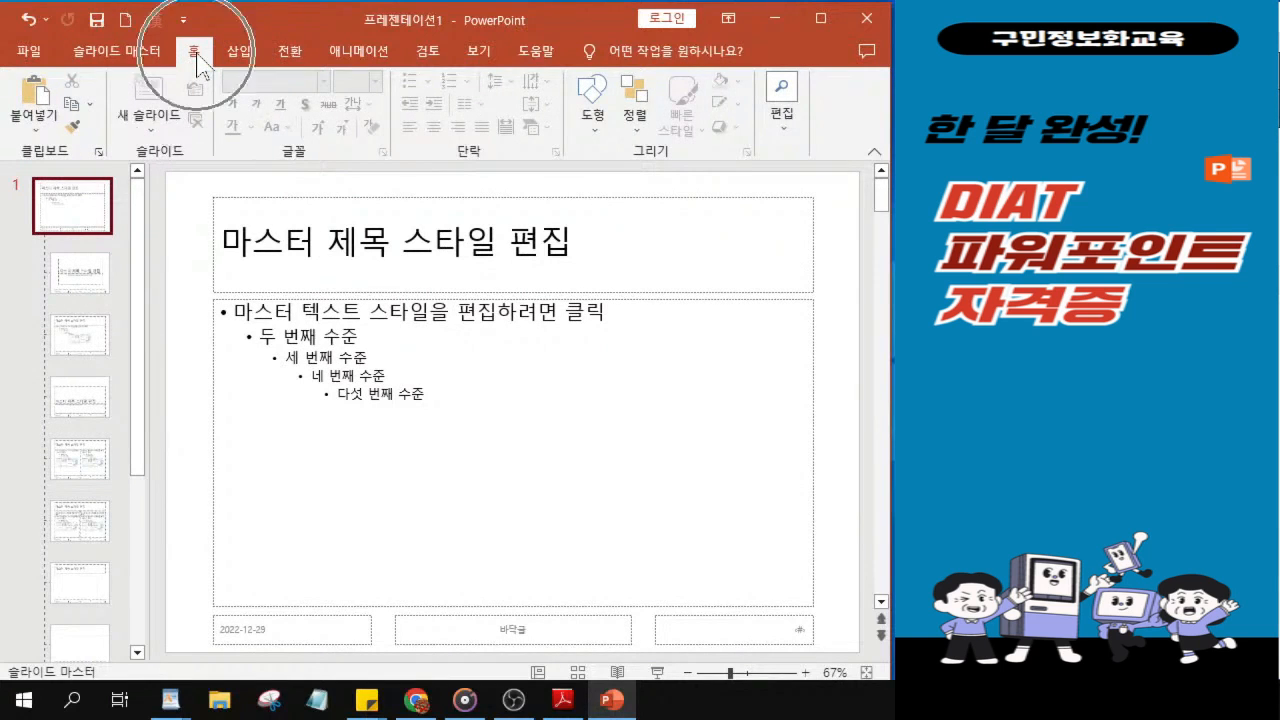
left_click(591, 129)
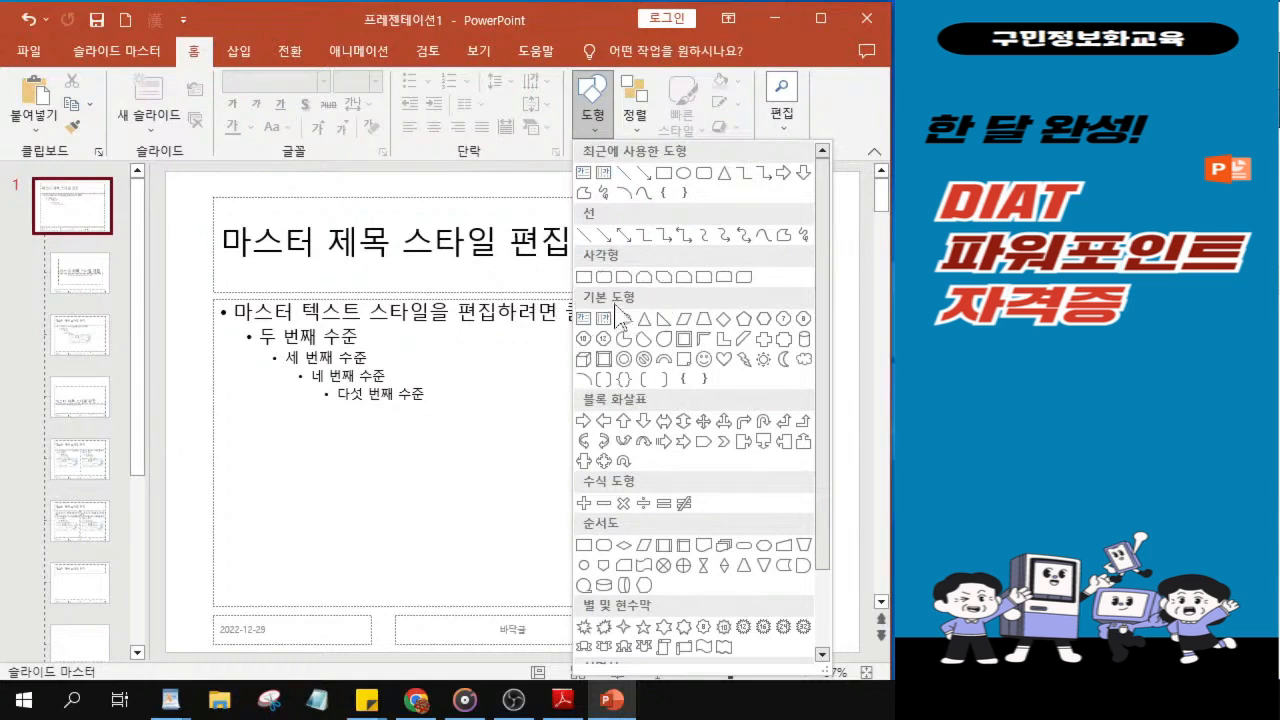
left_click(805, 366)
left_click(805, 362)
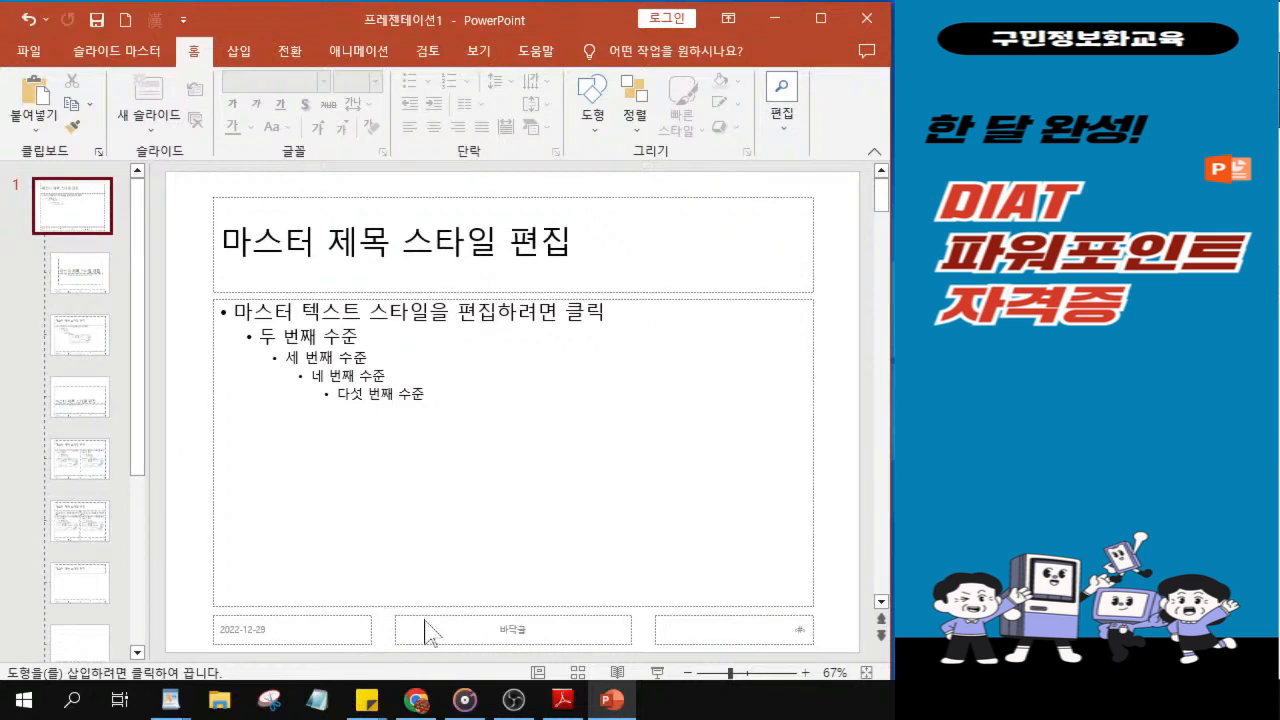
left_click_drag(405, 616, 642, 652)
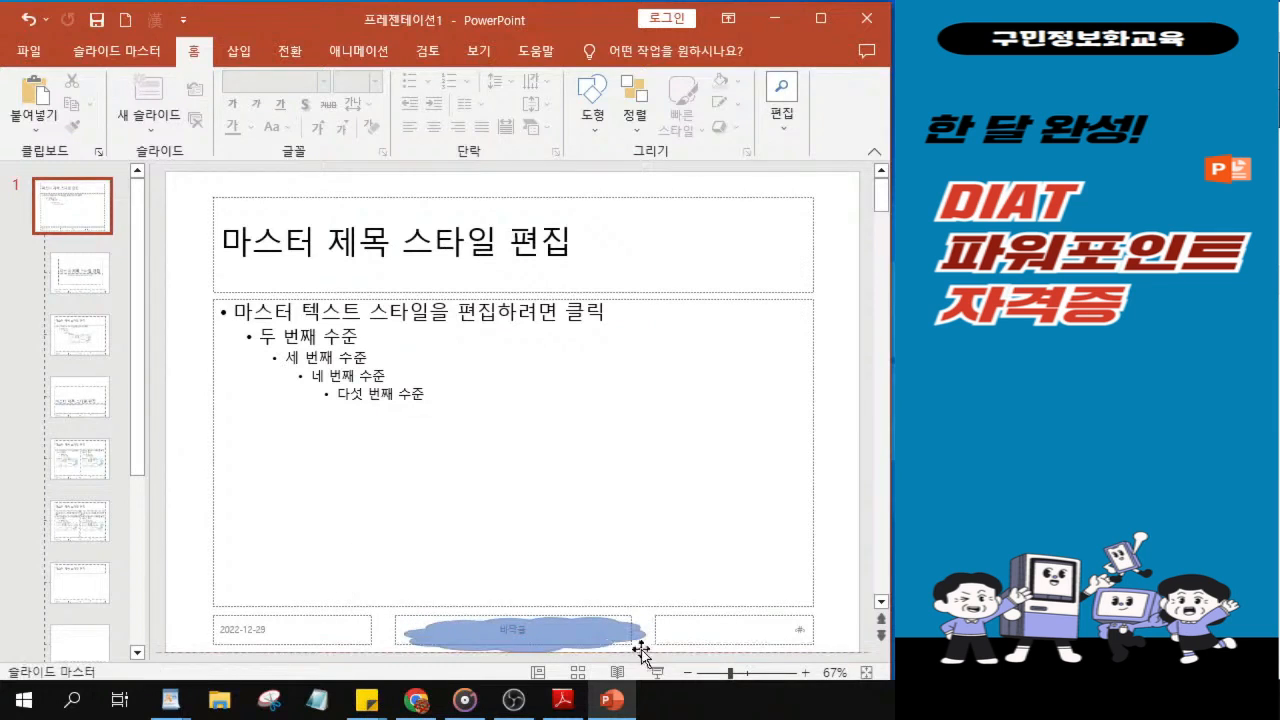
left_click_drag(534, 636, 526, 629)
left_click_drag(636, 628, 623, 626)
left_click_drag(523, 631, 533, 631)
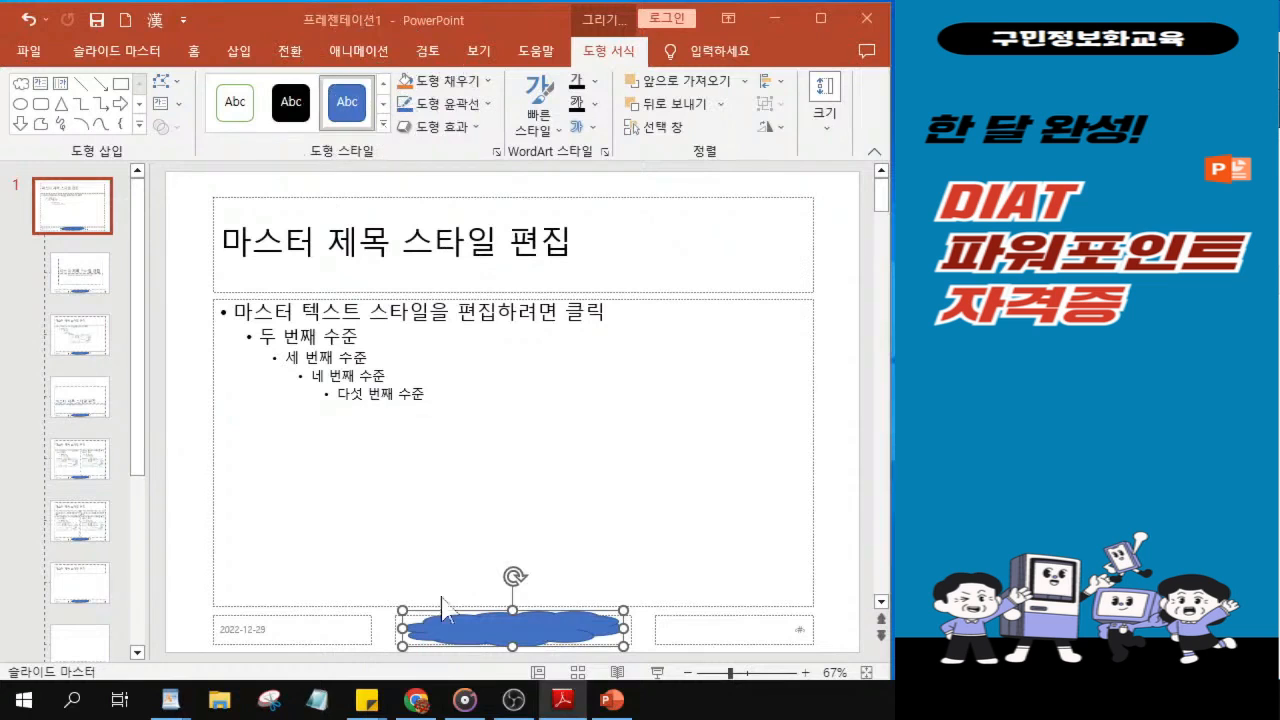
left_click(382, 121)
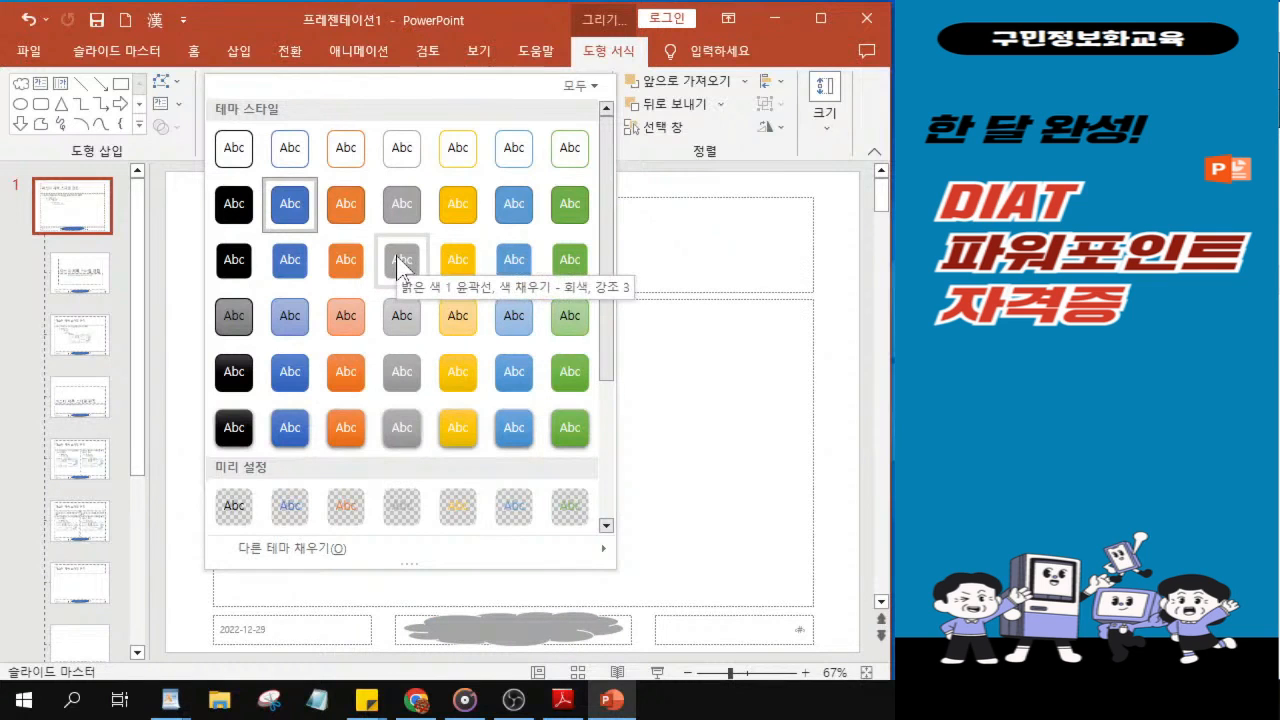
scroll(404, 450, "down", 3)
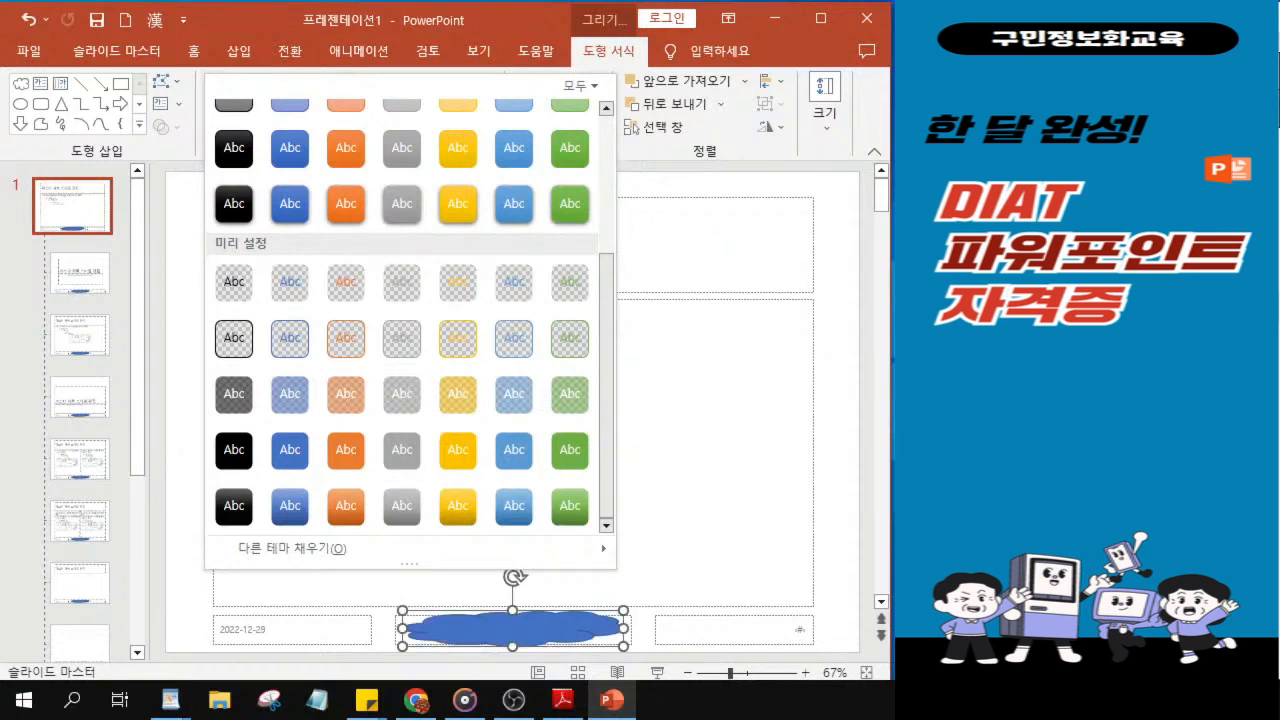
left_click(1086, 360)
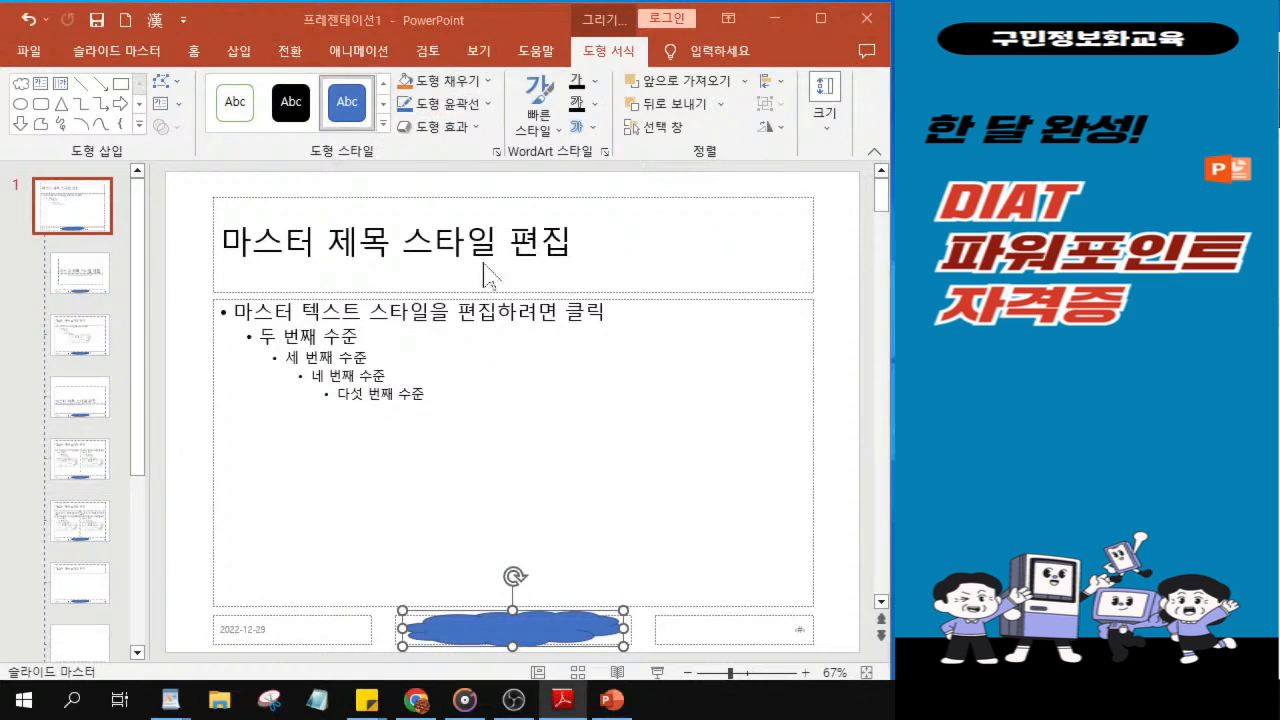
Apply the light gray gradient theme style from the fourth row of shape styles to the cloud.
left_click(383, 123)
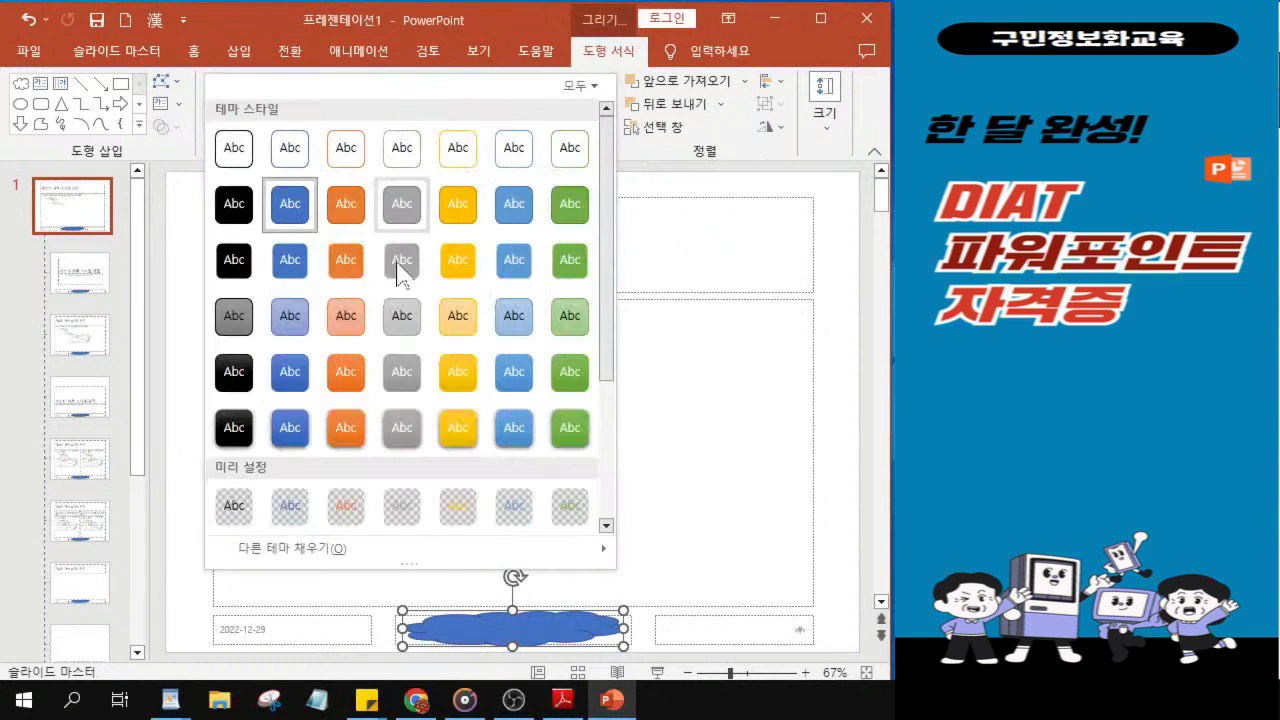
left_click(403, 316)
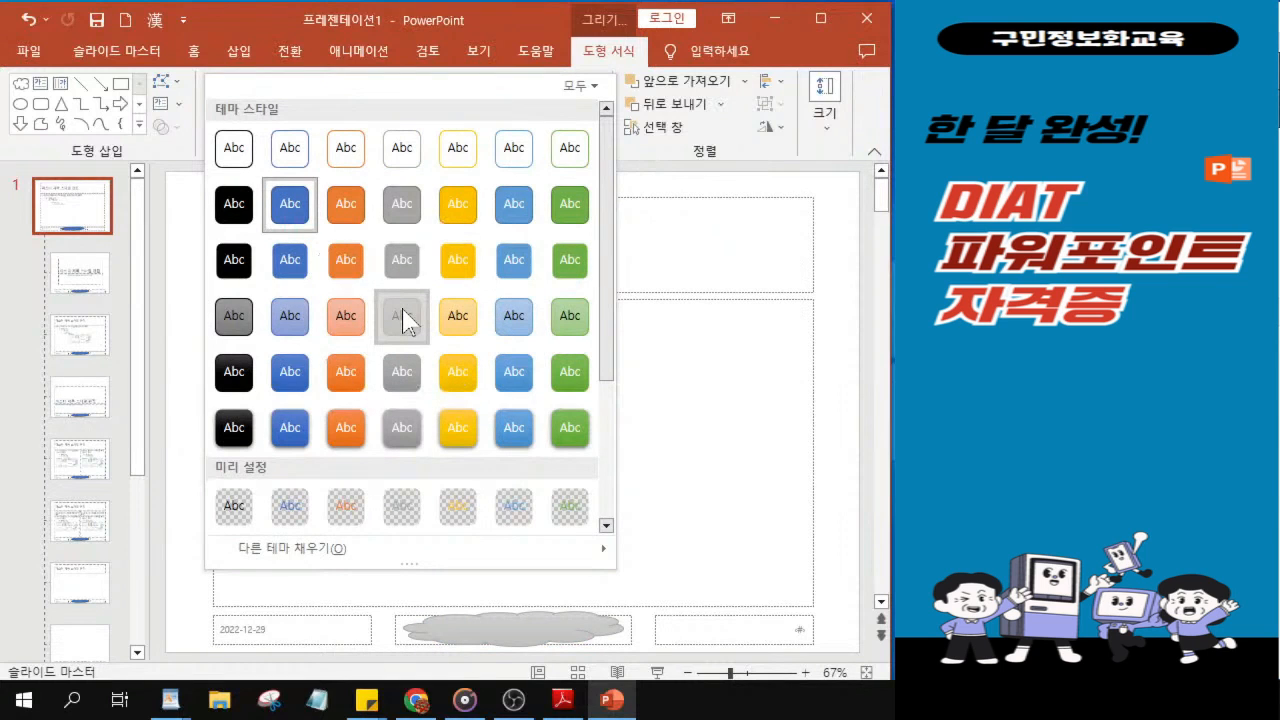
key("ctrl")
key("ctrl")
left_click(403, 316)
Widen the gray cloud shape slightly at both ends so it spans the footer placeholder.
left_click_drag(638, 630, 646, 630)
left_click_drag(402, 630, 393, 632)
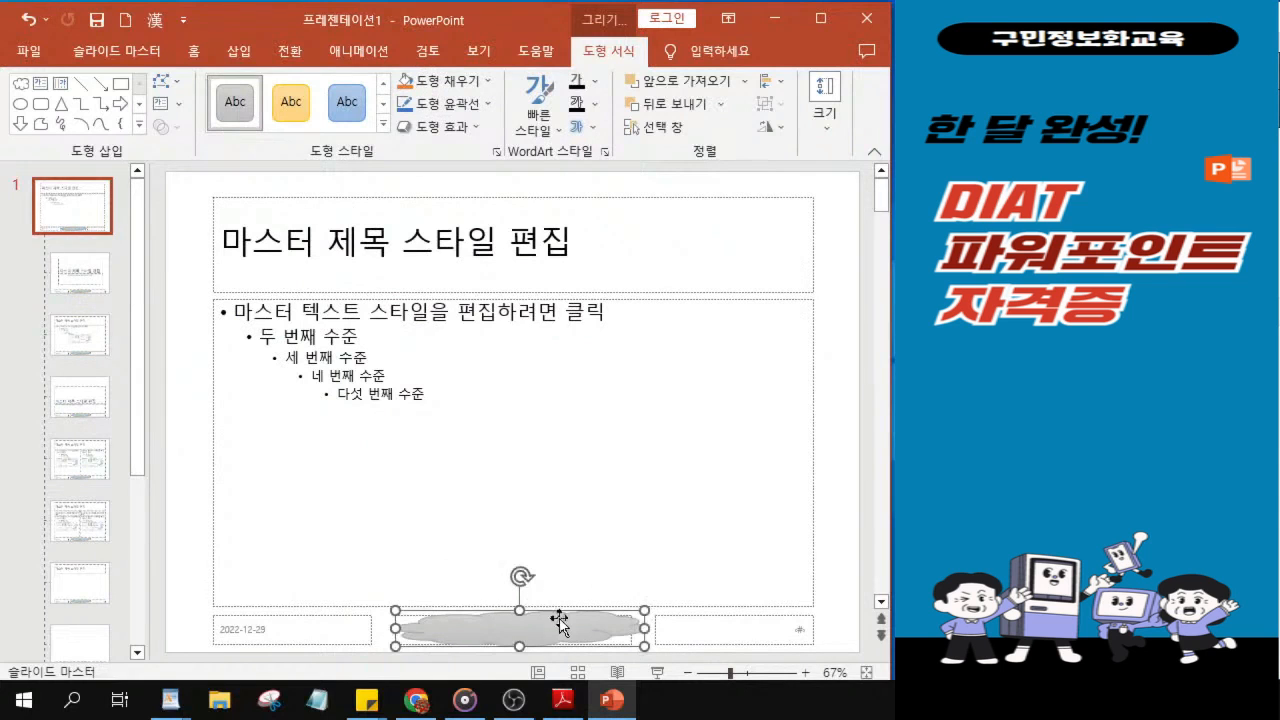
scroll(561, 620, "up", 10)
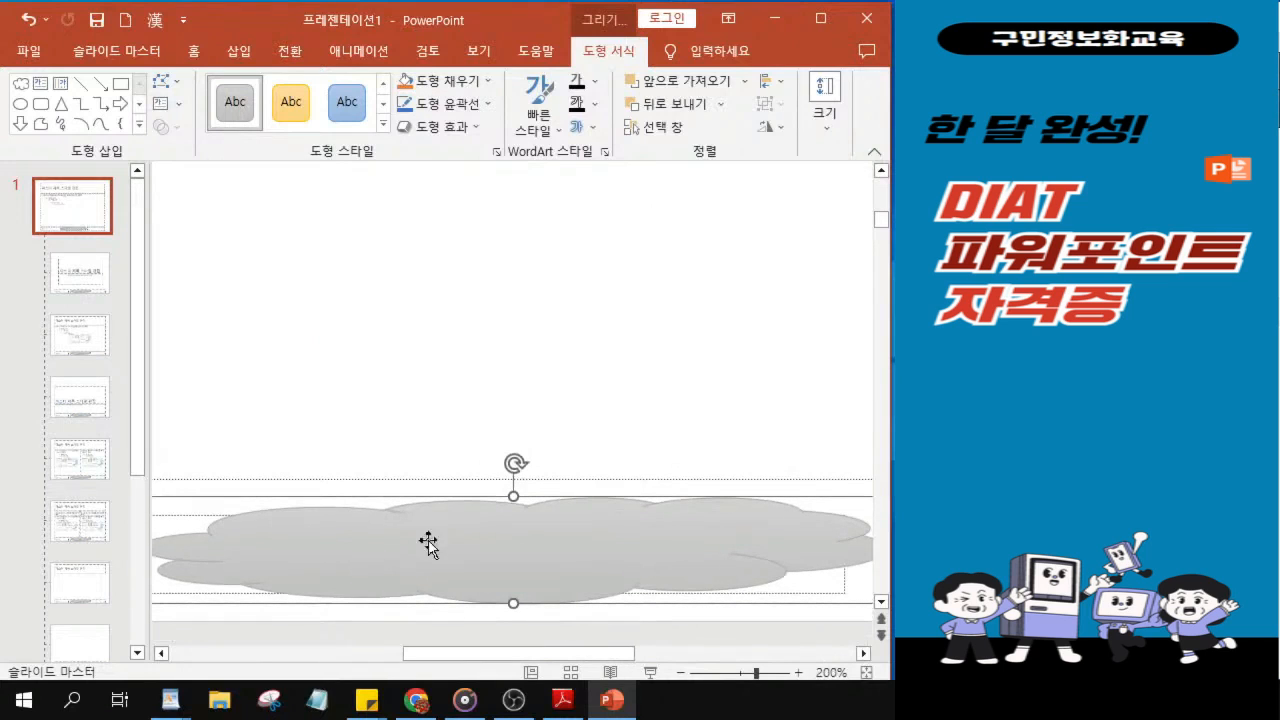
Enter the text 매연없는 친환경 자동차 in the gray cloud shape and check it against the sample sheet.
type("매연ㅇ")
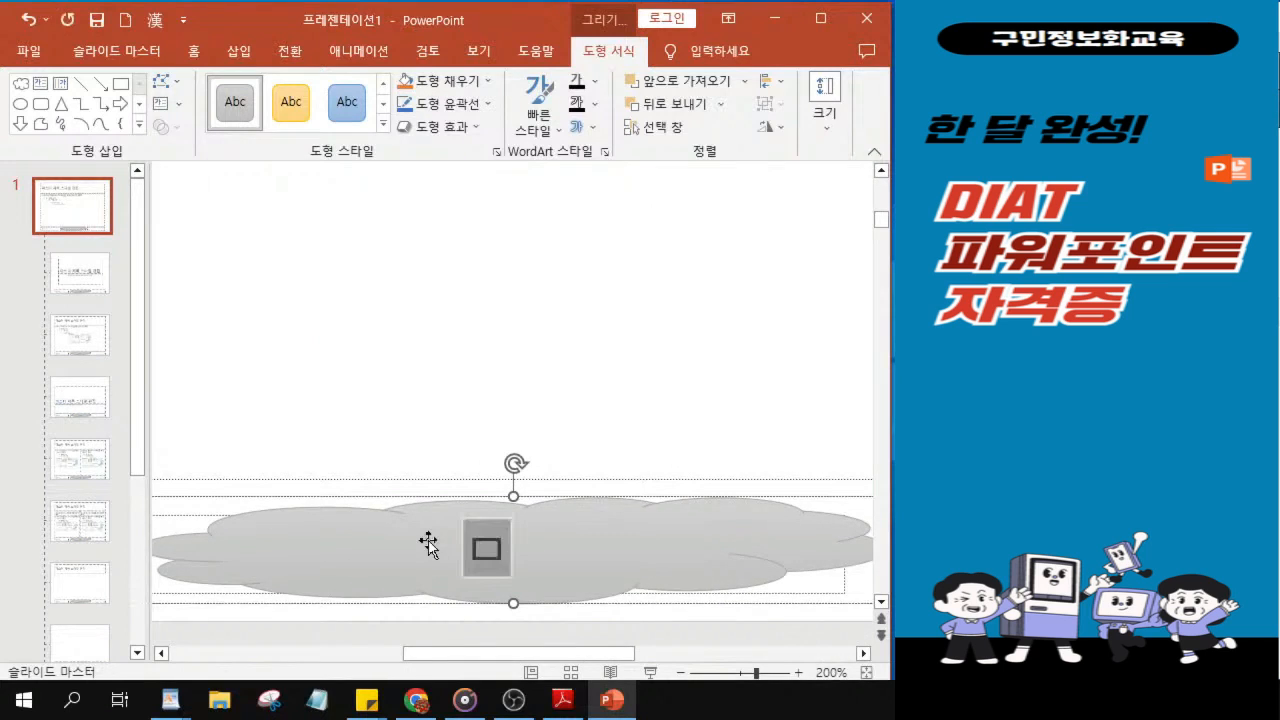
type("ㅓㅁ")
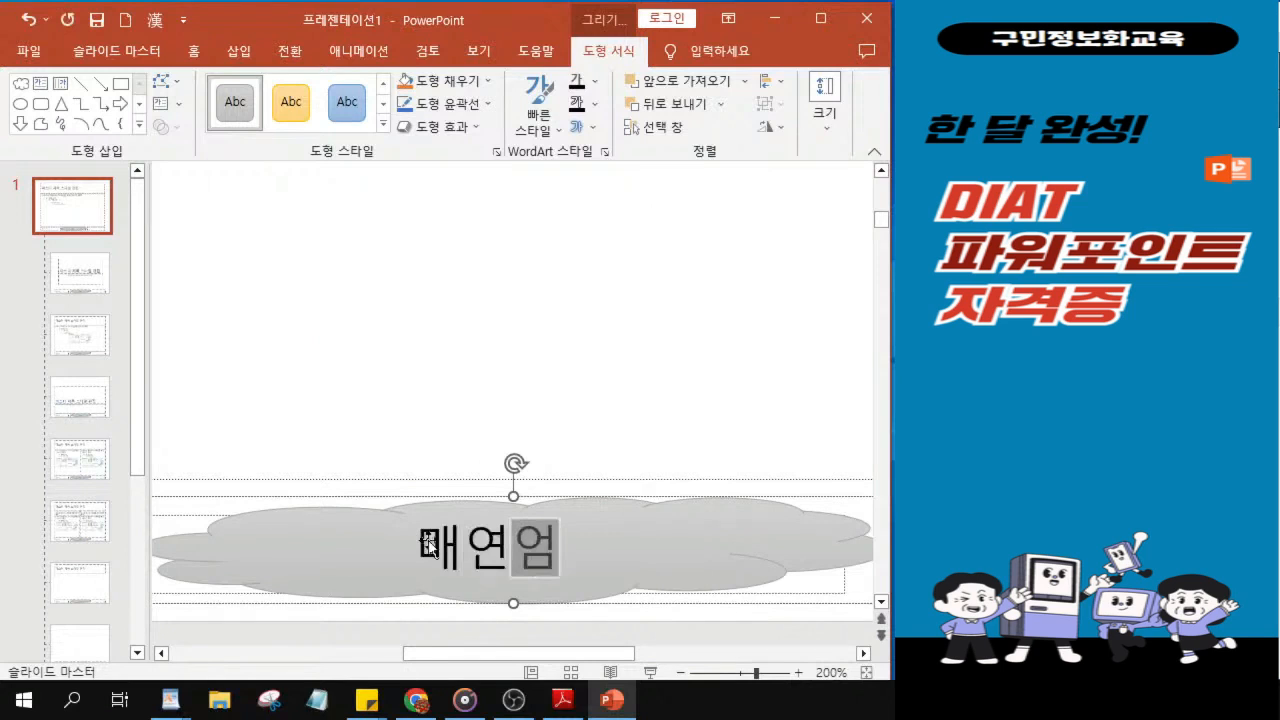
key("BackSpace")
type("ㅂㅅㄴㅡ")
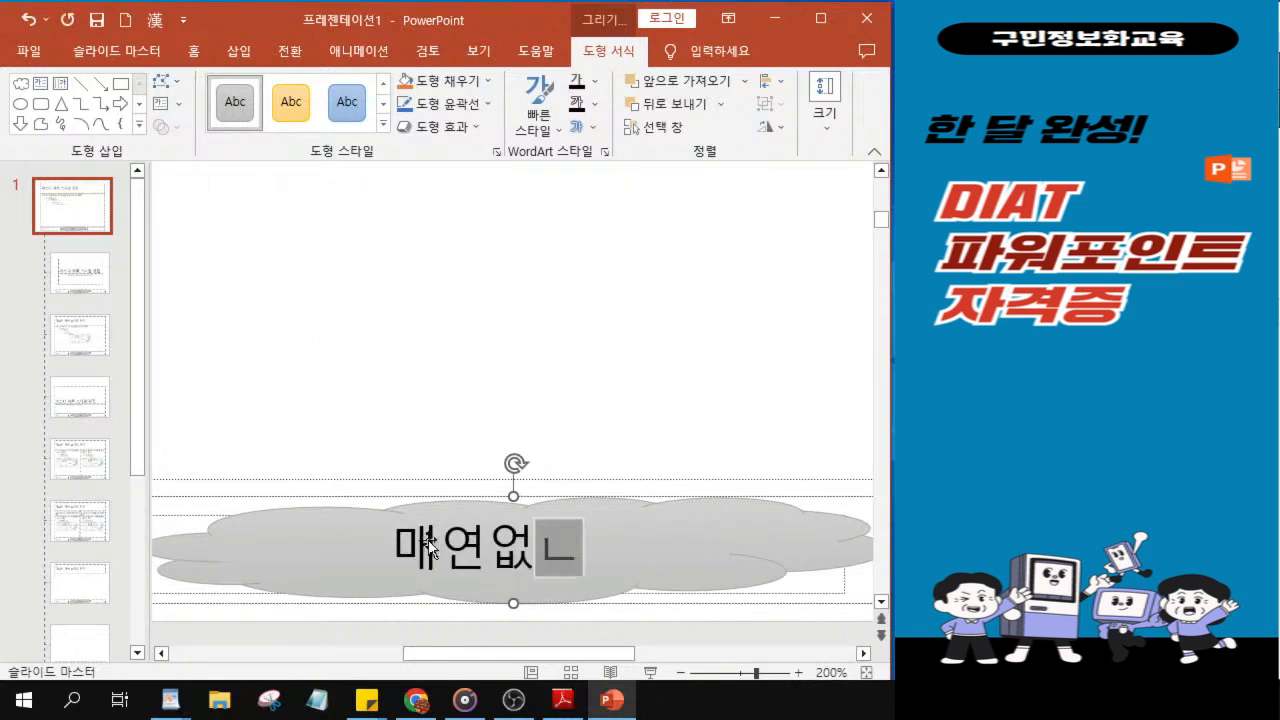
type(" 친")
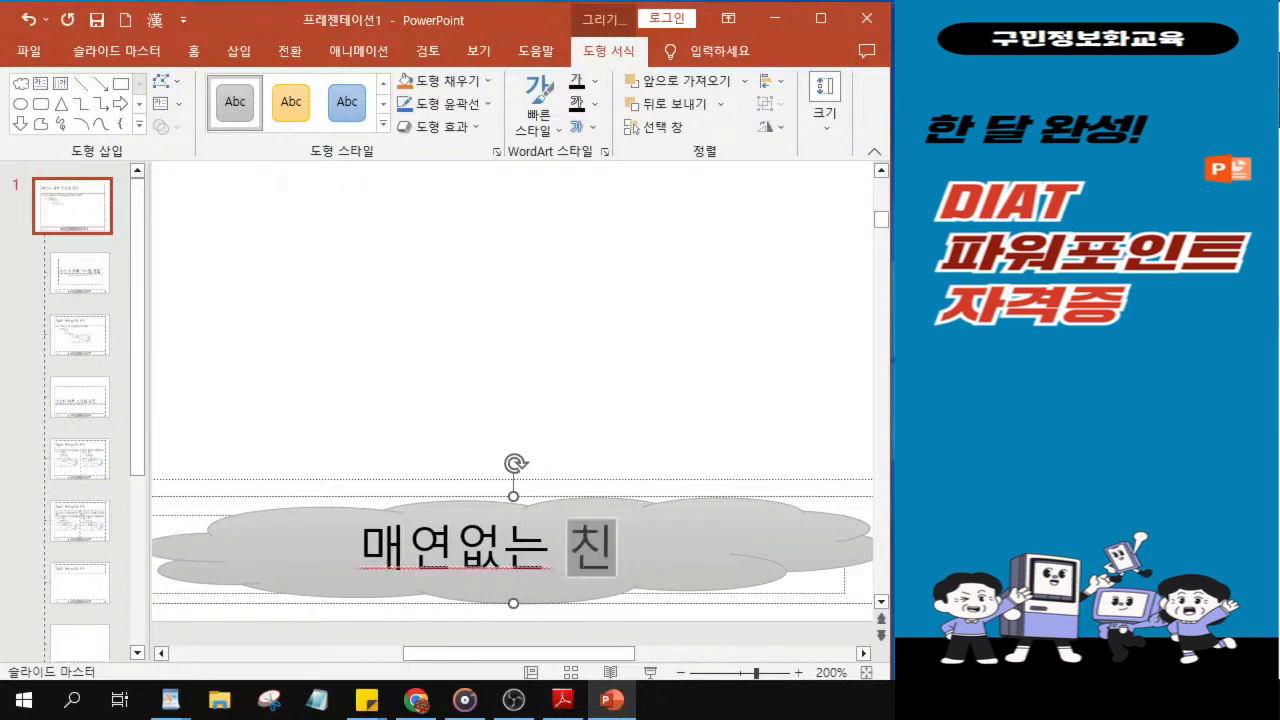
type("화ㄴㄱㅕㅇ ㅈㅏㄴ")
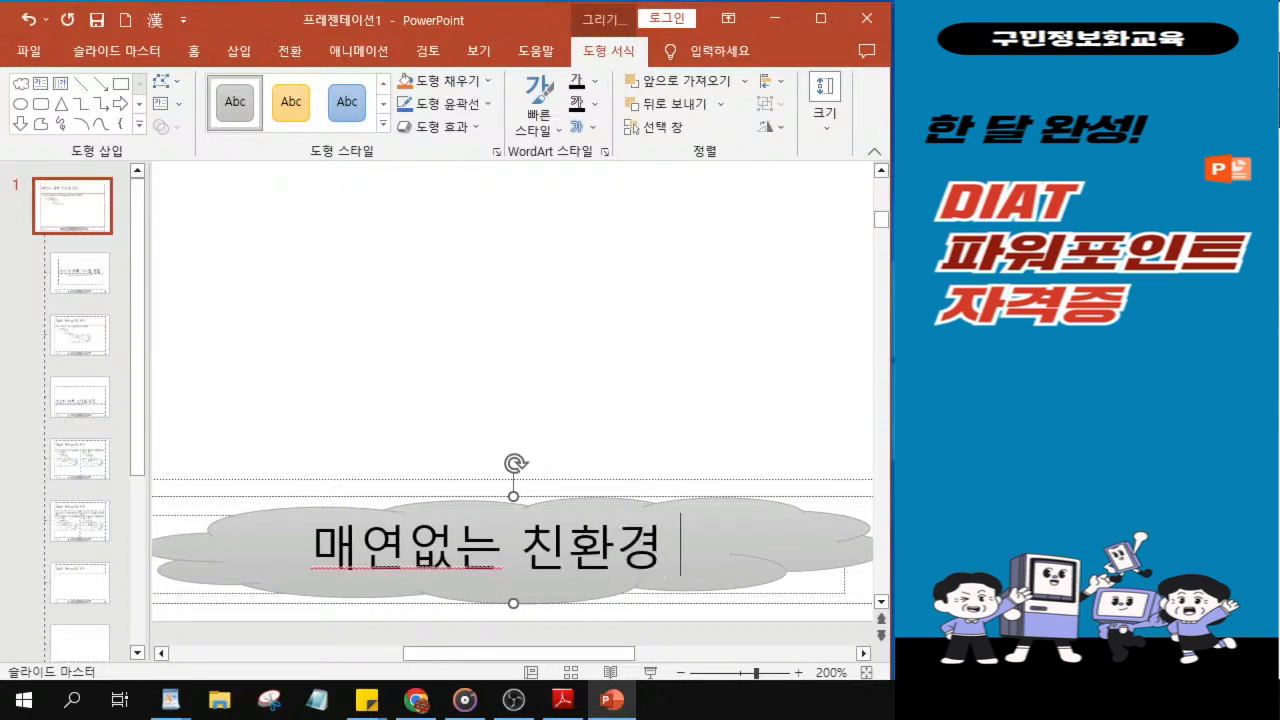
type("ㅗㅇㅊㅏ")
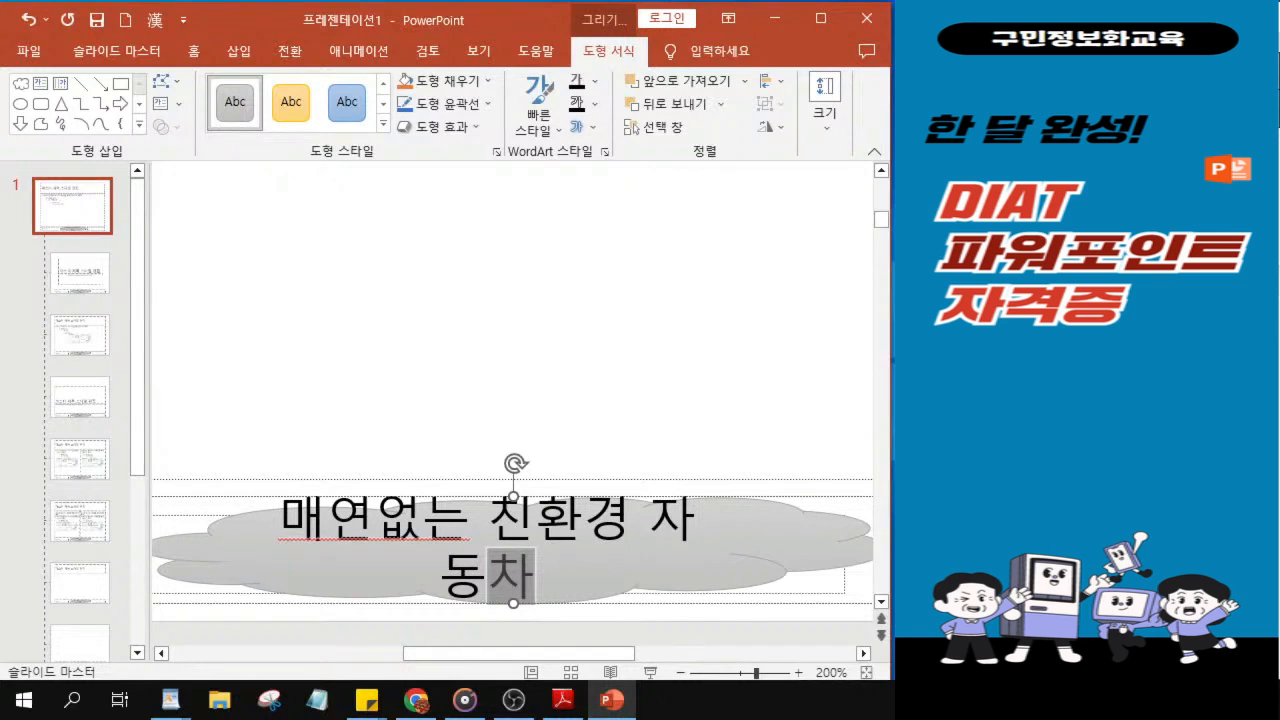
key("alt+Tab")
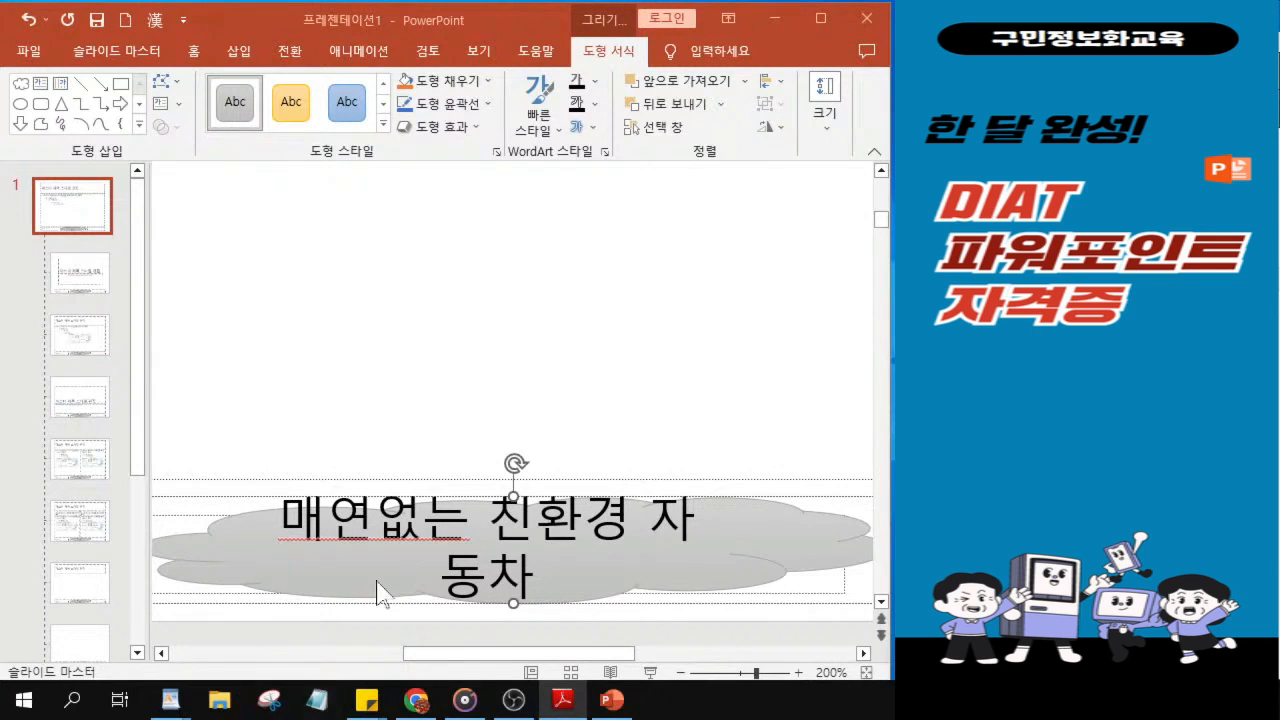
Narrow the slide thumbnail pane and select the cloud shape as a whole object instead of its text.
left_click(155, 443)
left_click_drag(146, 431, 119, 428)
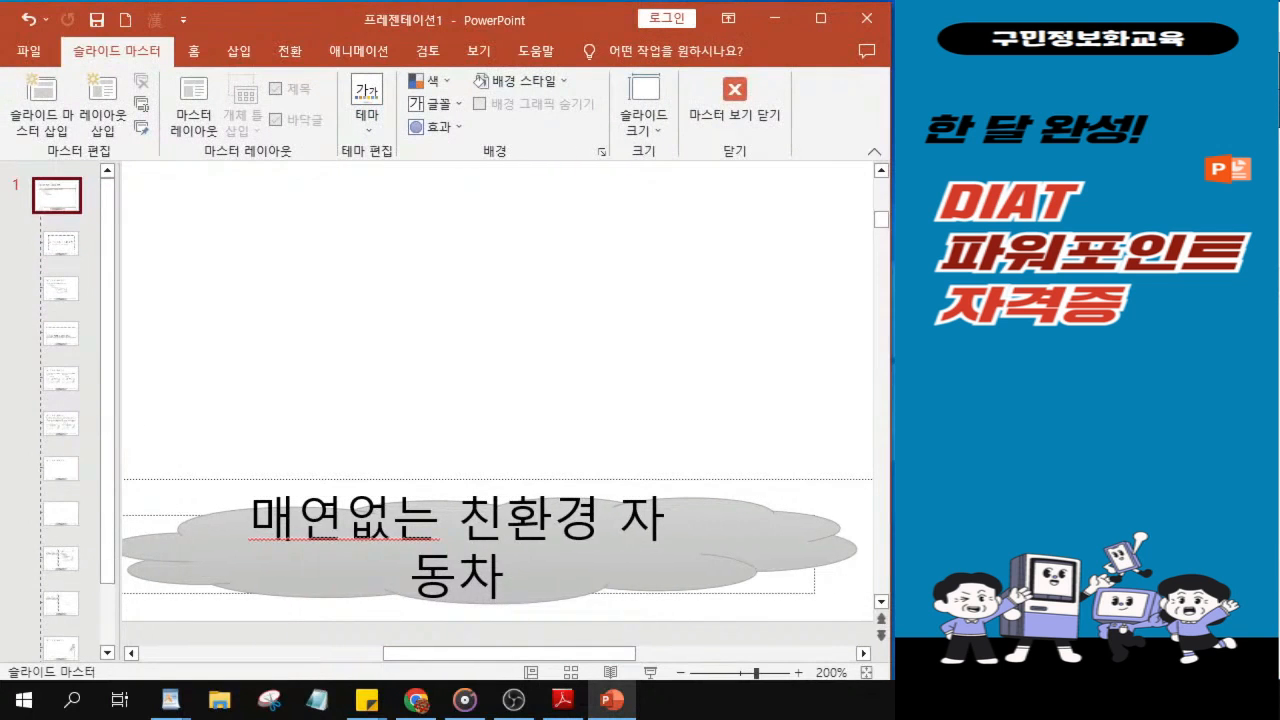
left_click(510, 590)
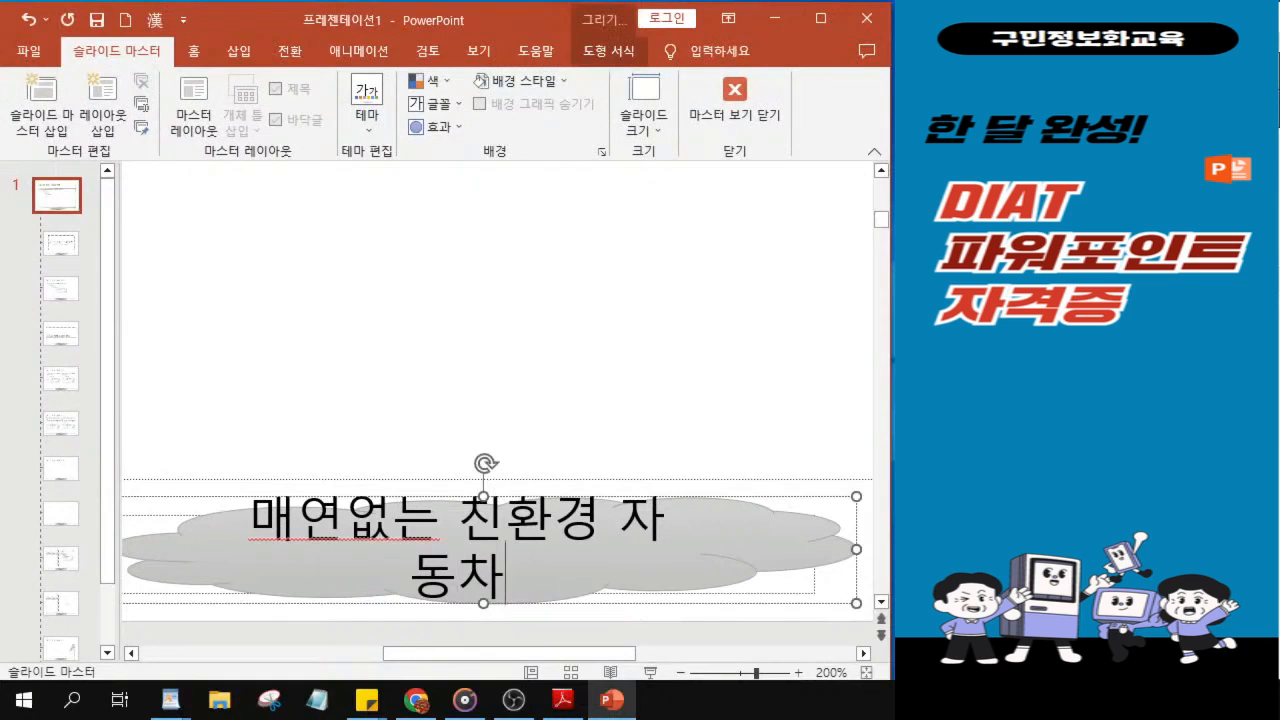
left_click(632, 597)
left_click(536, 600)
left_click(678, 495)
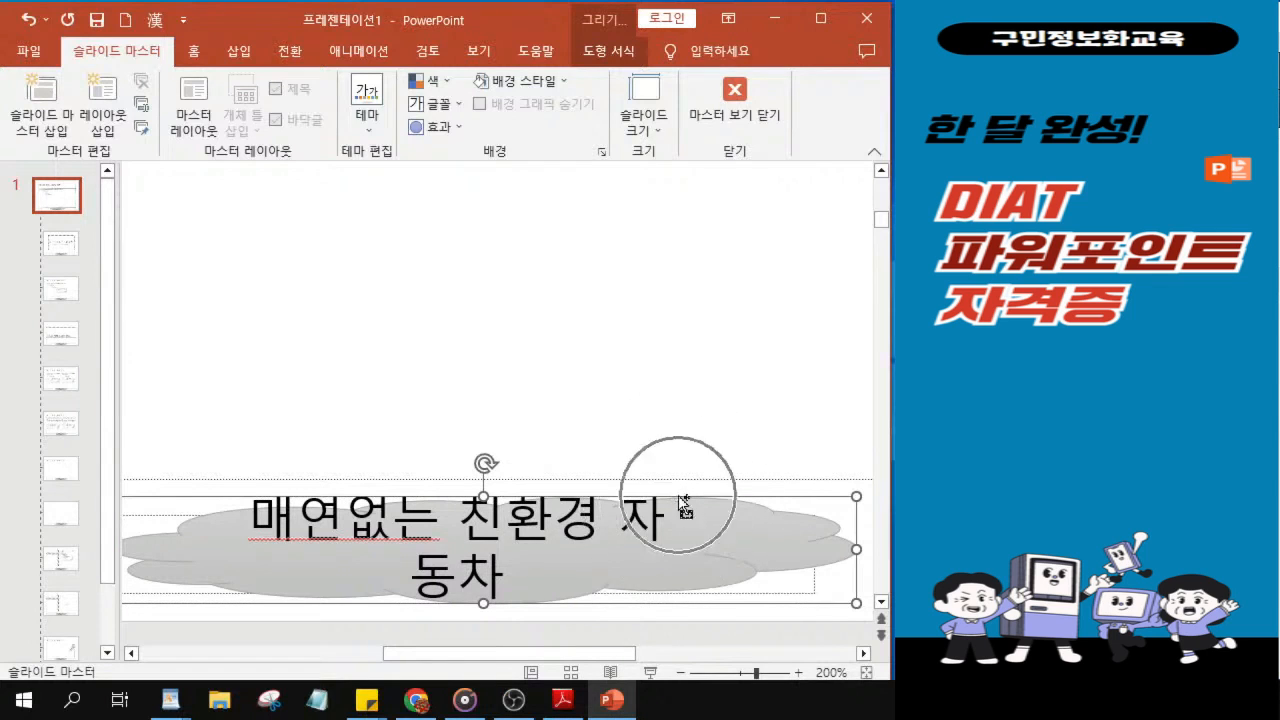
left_click(678, 497)
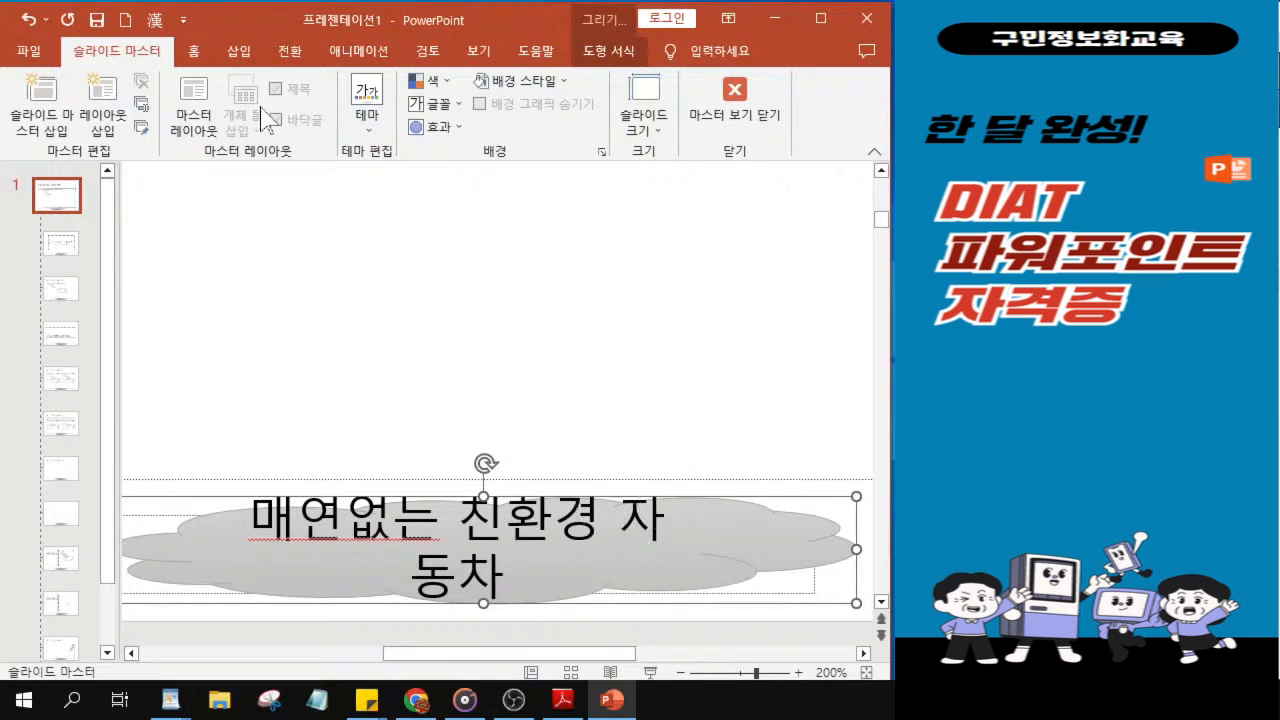
Set the cloud text's font to 돋움 and its size to 16.
left_click(194, 55)
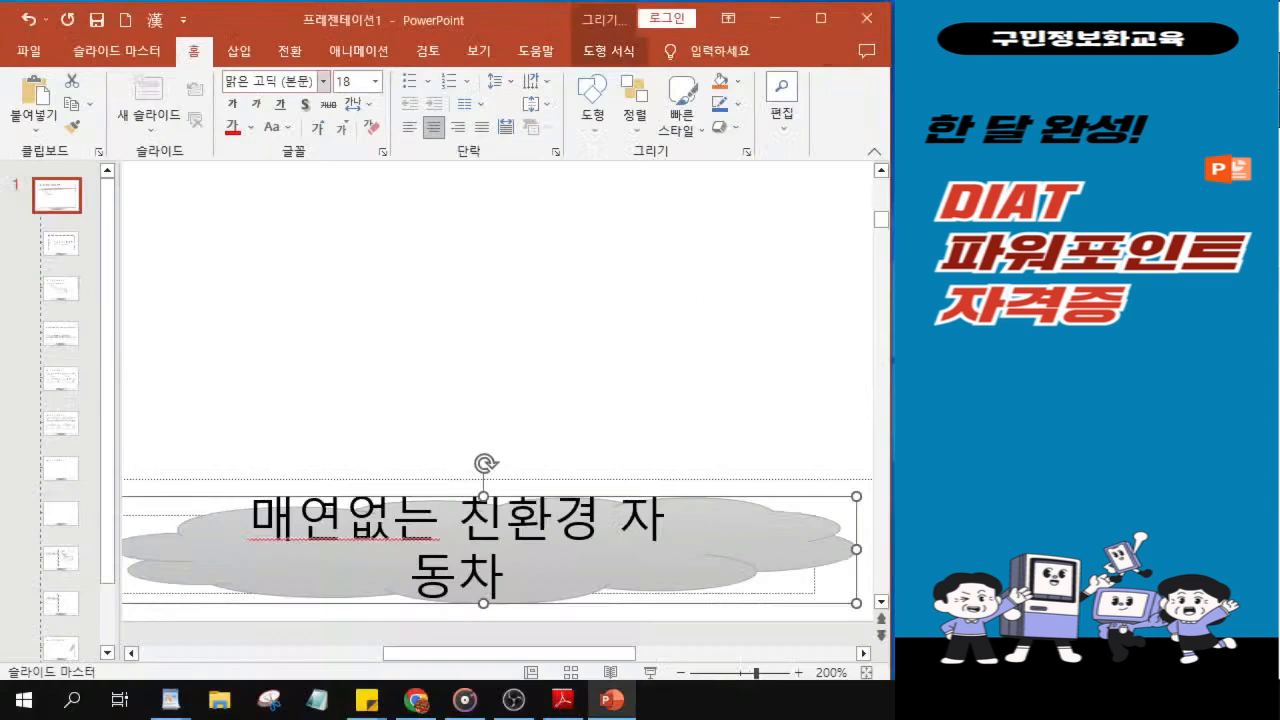
left_click(288, 163)
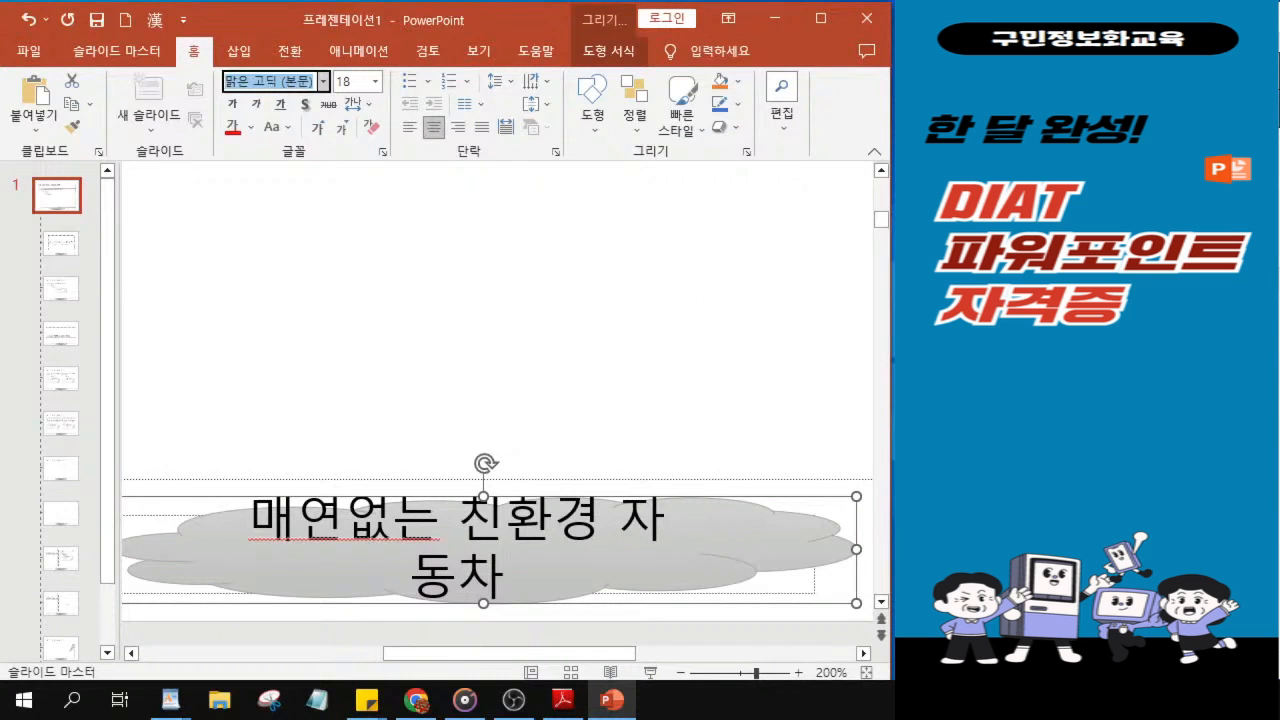
key("BackSpace")
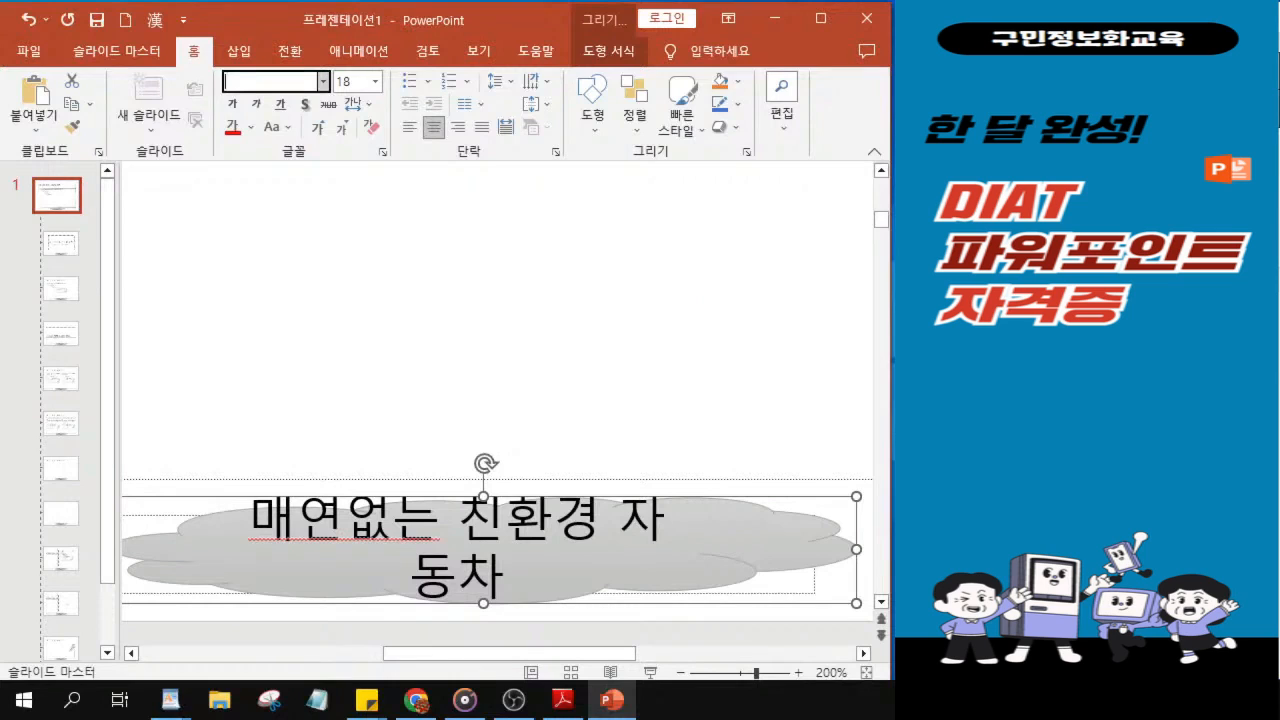
type("돋ㅇ")
key("Return")
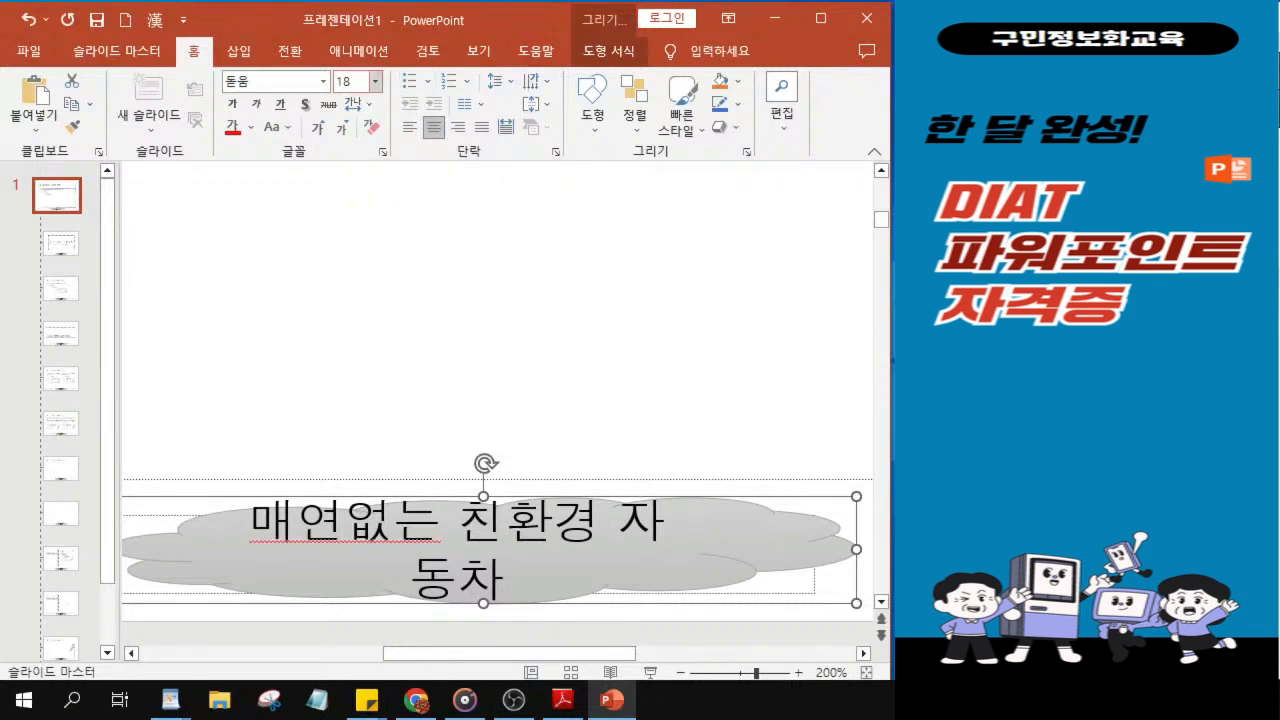
left_click(350, 81)
type("16")
key("Return")
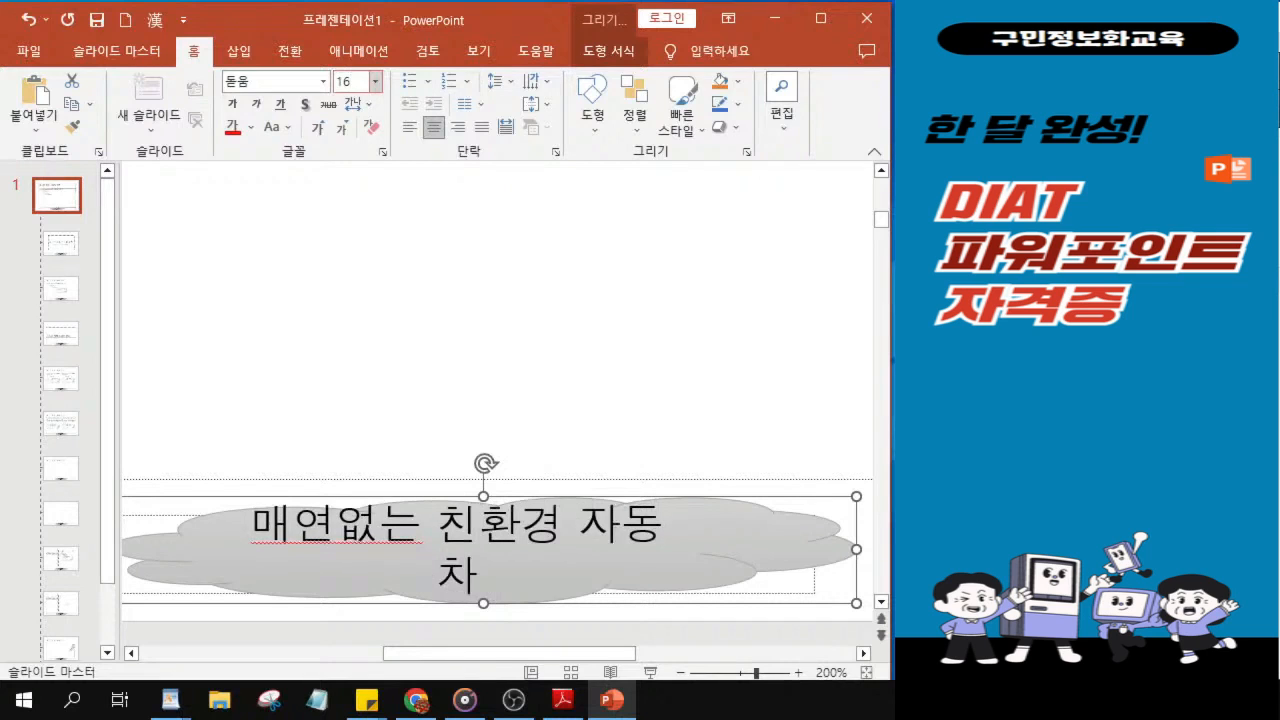
Make the cloud text bold and color it with the standard blue.
left_click(233, 104)
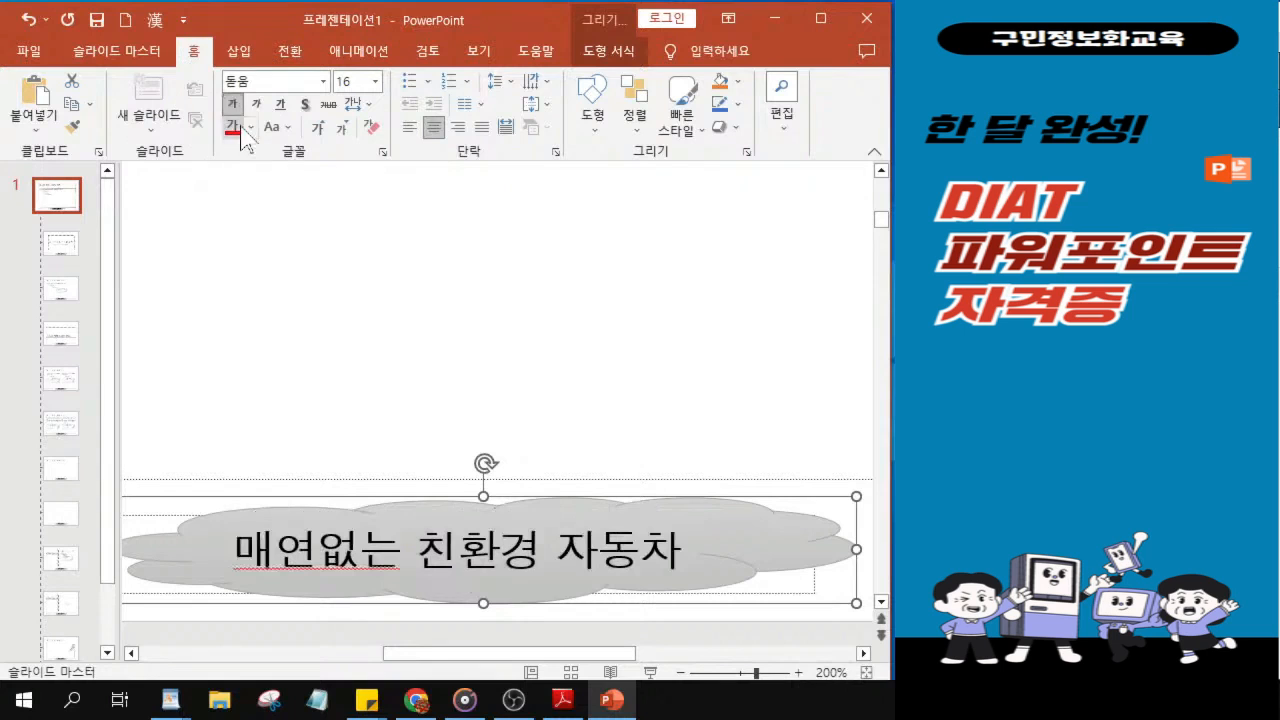
left_click(251, 127)
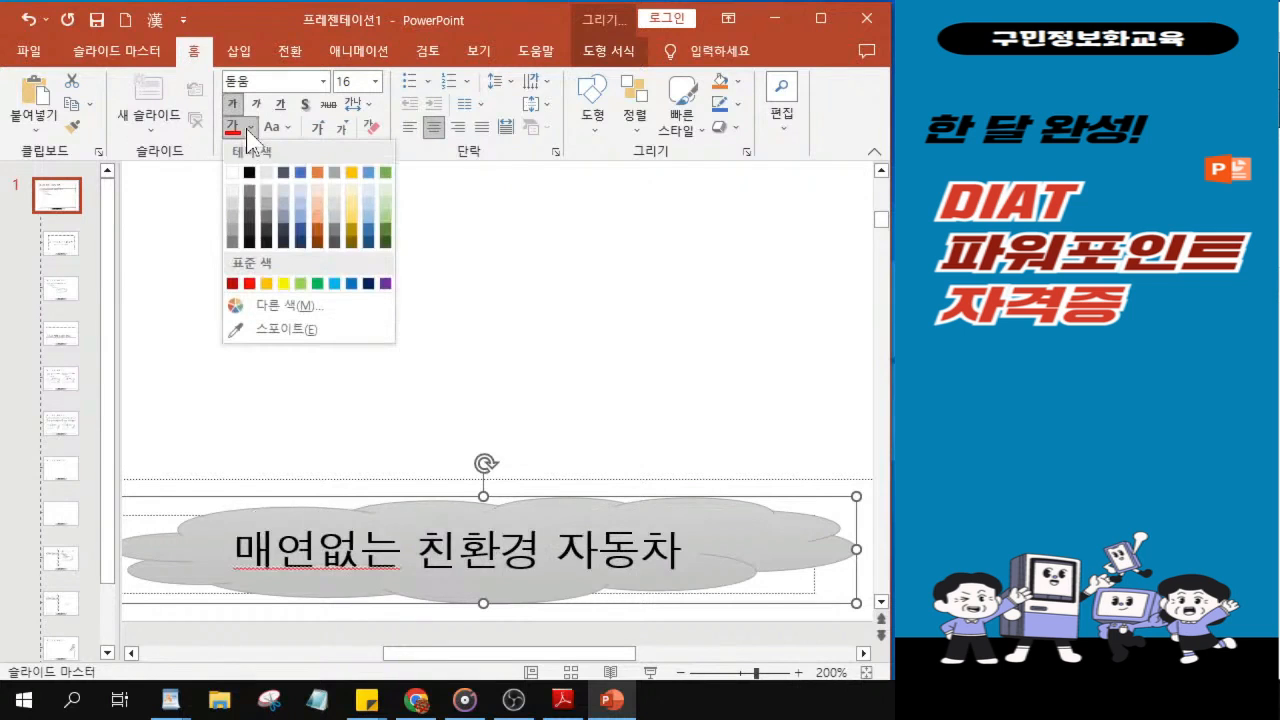
left_click(352, 284)
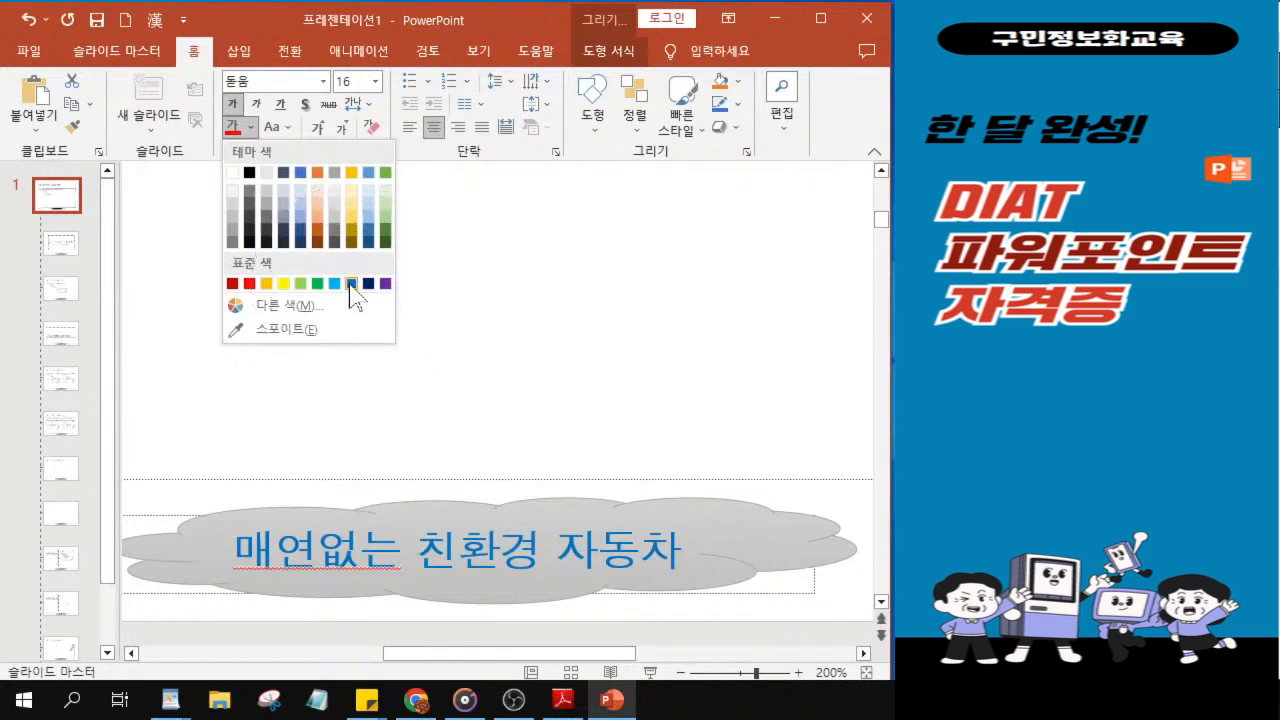
left_click(351, 284)
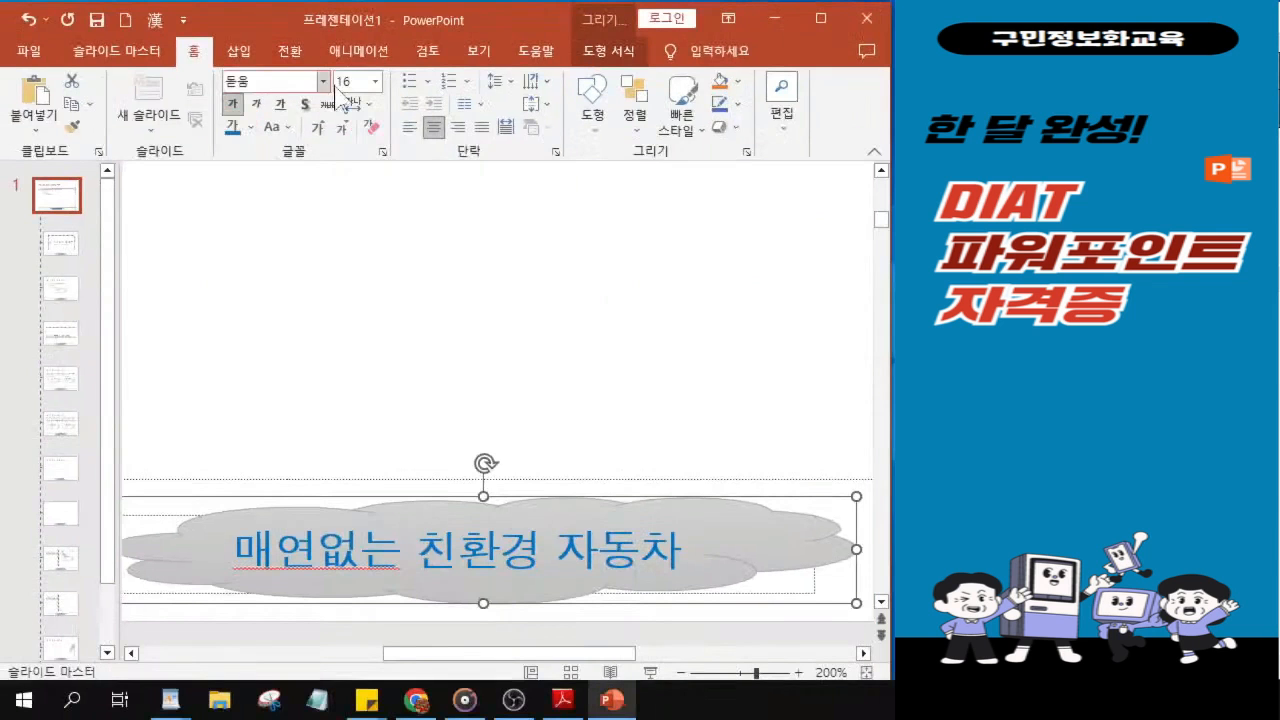
Widen the cloud shape very slightly at its right end over the master slide's footer placeholder.
key("ctrl")
key("ctrl")
scroll(480, 397, "down", 6)
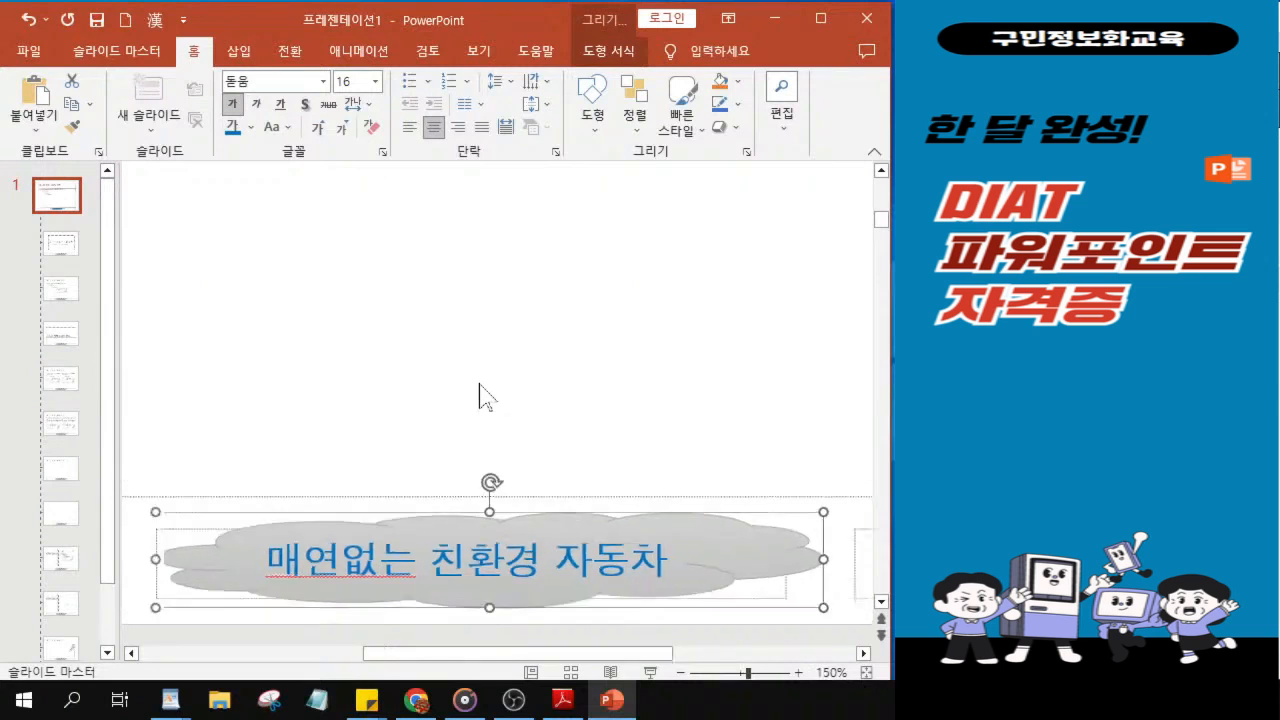
scroll(480, 397, "down", 1)
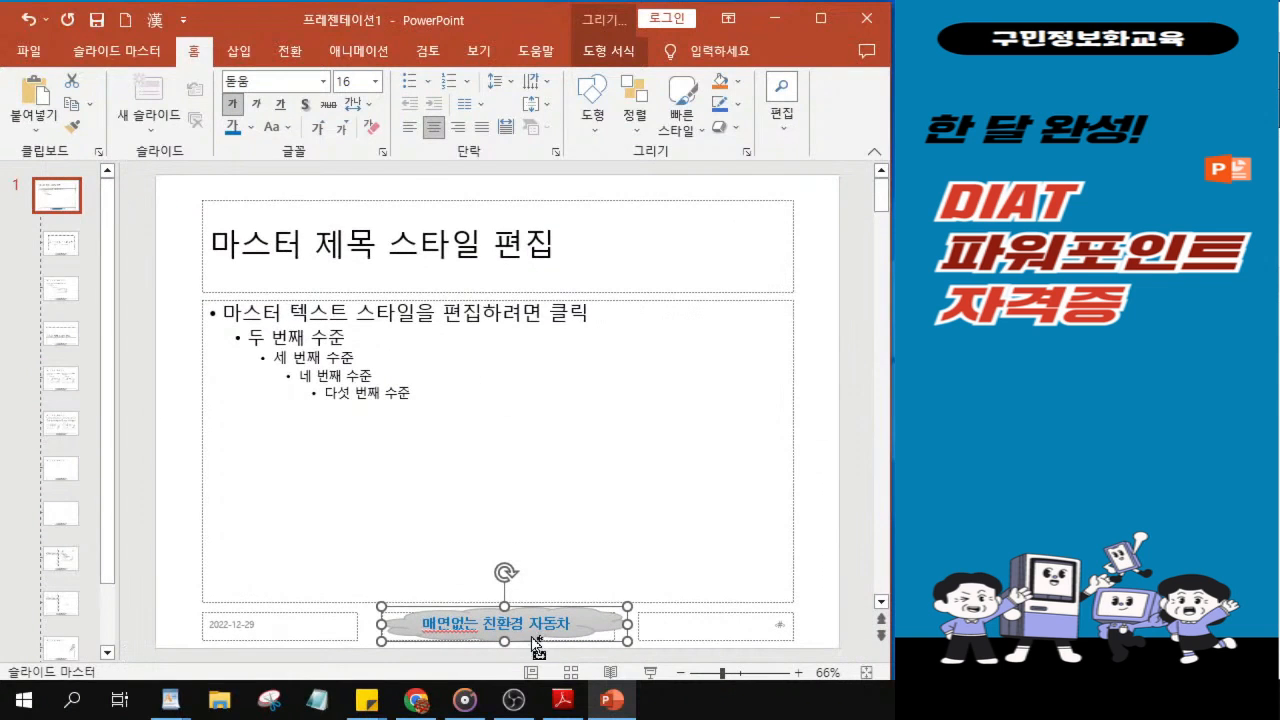
key("ctrl")
mouse_move(628, 625)
left_mouse_down()
mouse_move(642, 629)
mouse_move(628, 625)
left_mouse_up()
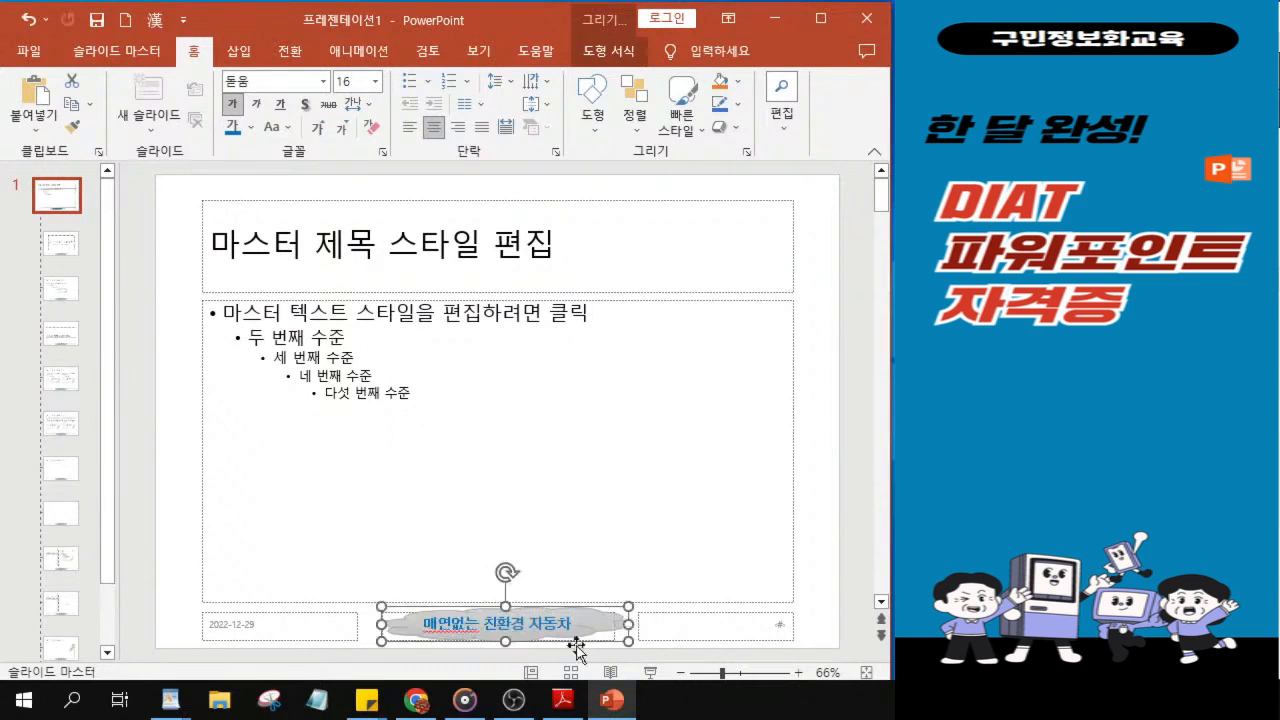
scroll(571, 614, "down", 1)
scroll(534, 610, "up", 1)
key("ctrl")
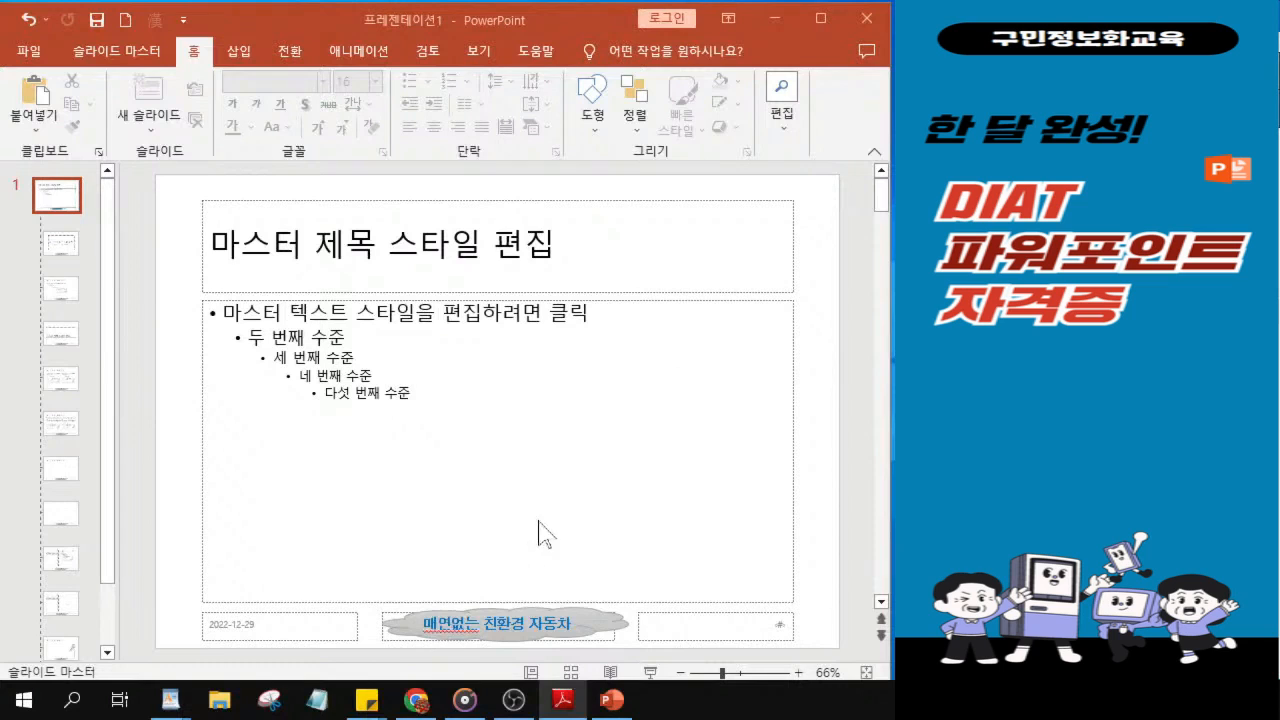
Close the slide master view and return to the normal slide.
left_click(126, 55)
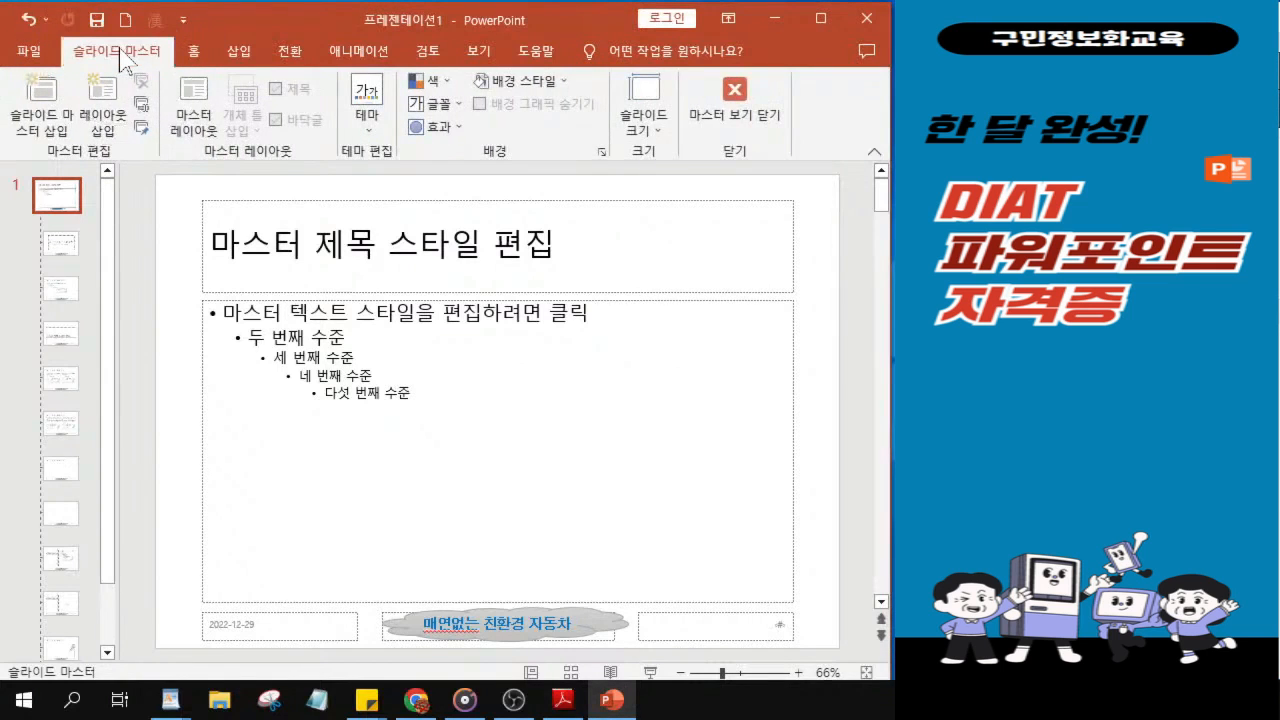
left_click(735, 113)
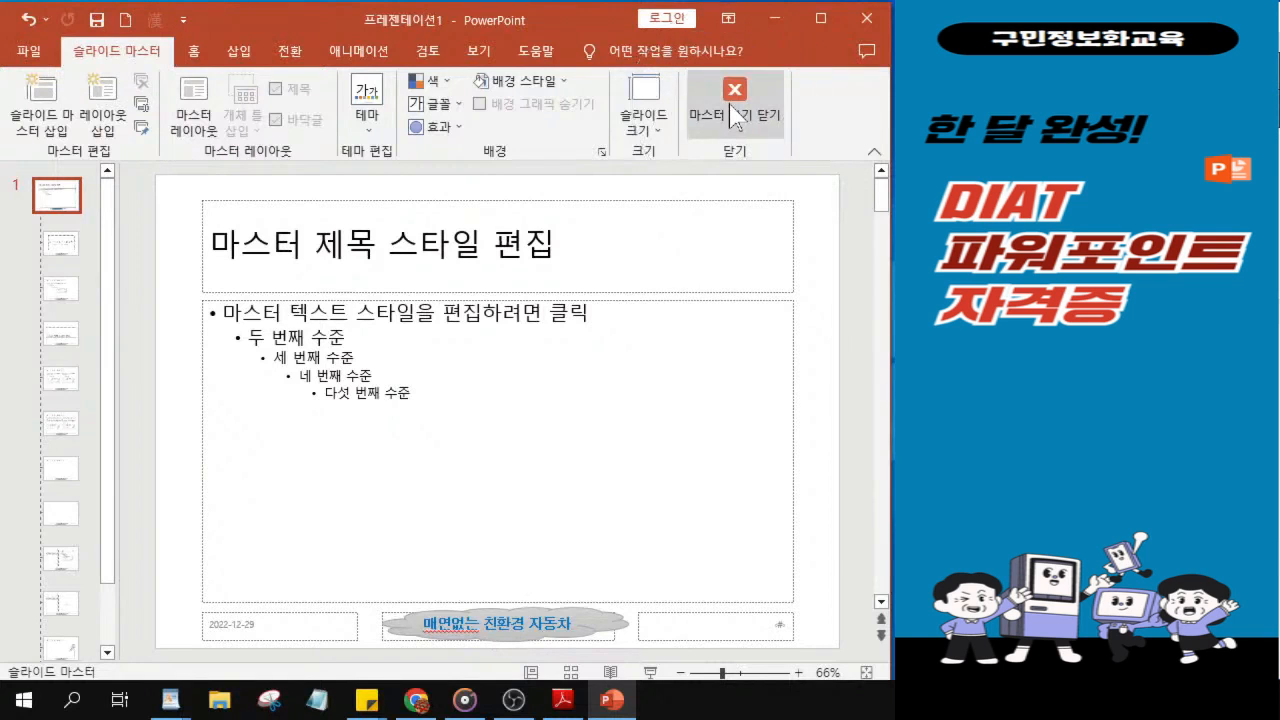
left_click(730, 105)
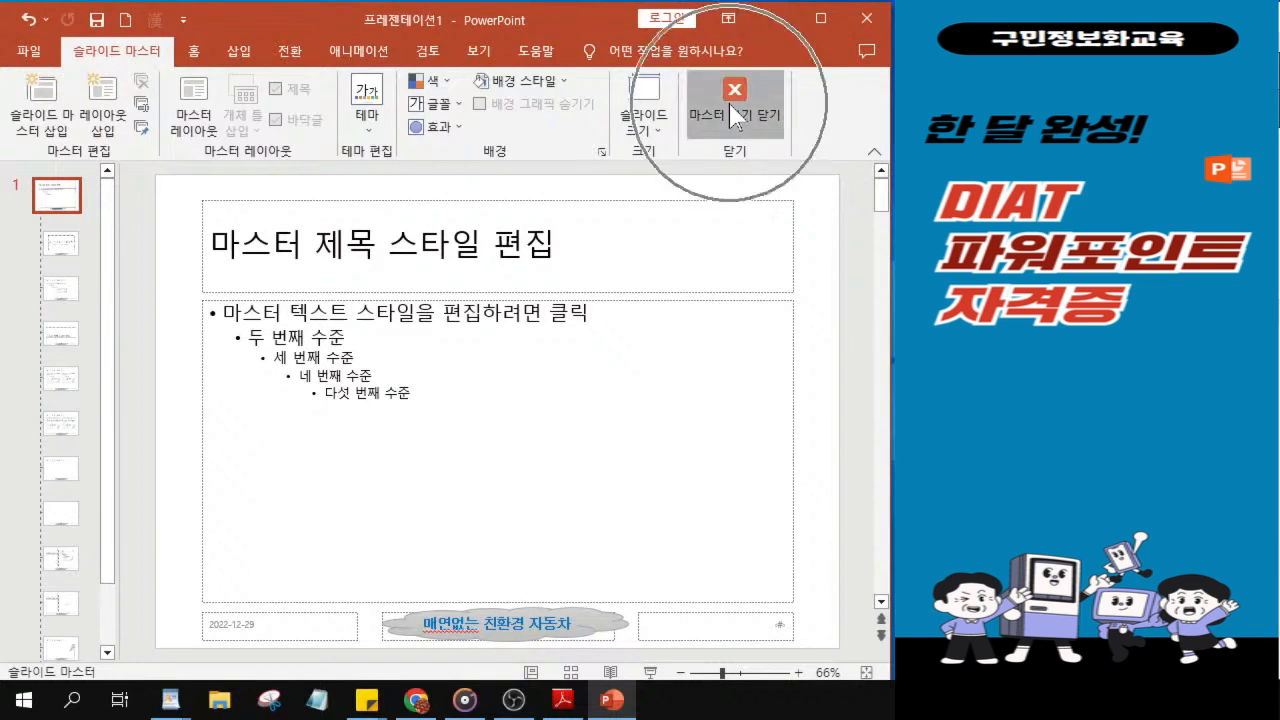
left_click(729, 103)
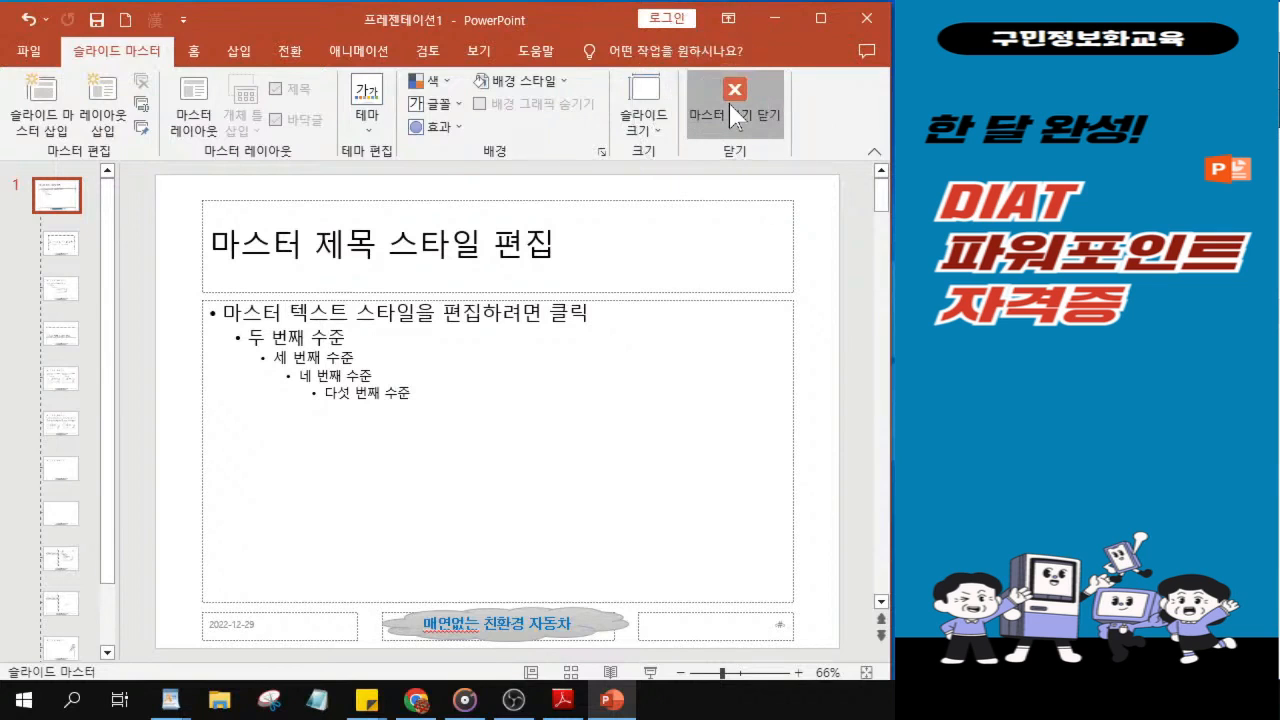
left_click(124, 58)
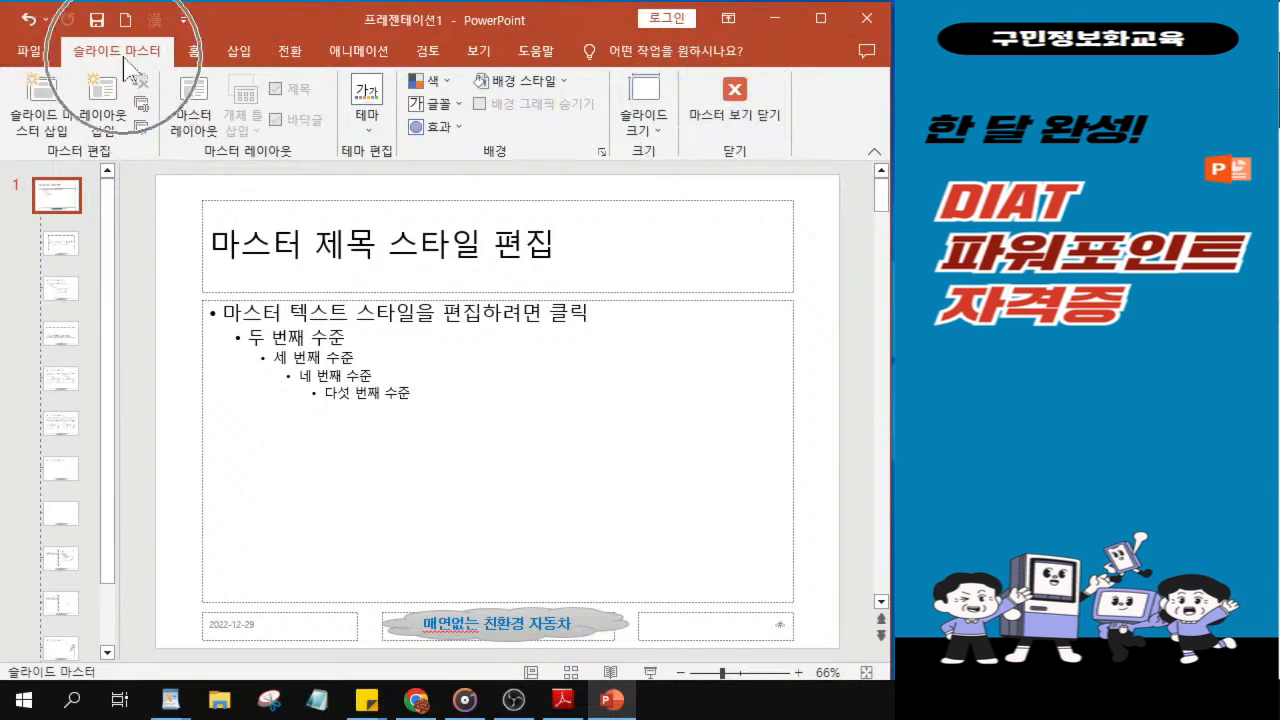
left_click(722, 124)
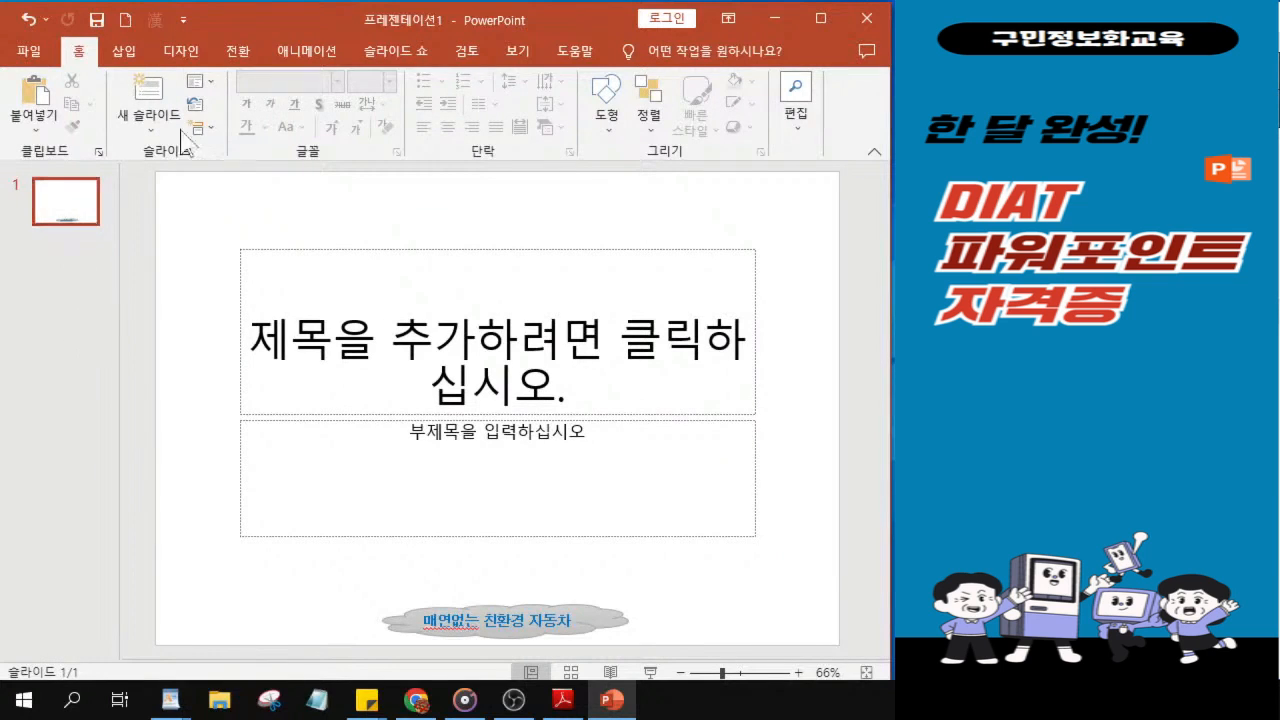
Change the first slide's layout to 빈 화면 and add a second slide after it.
left_click(199, 88)
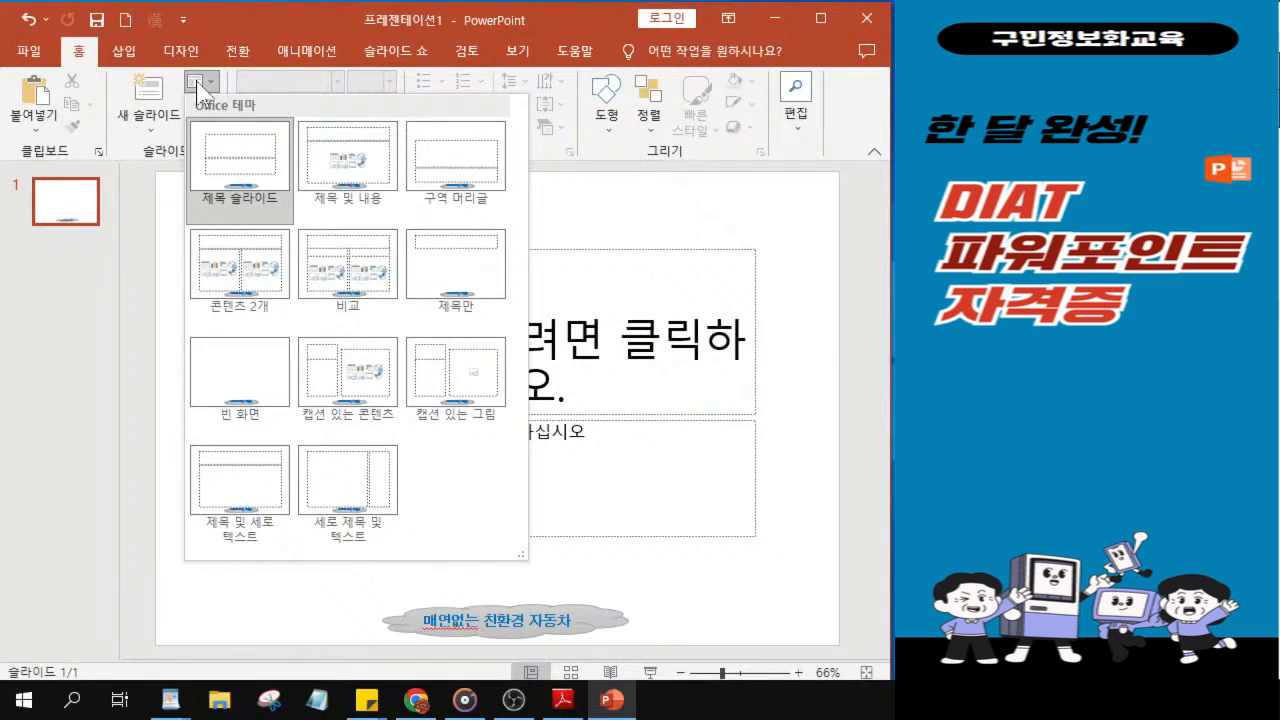
left_click(199, 88)
left_click(199, 88)
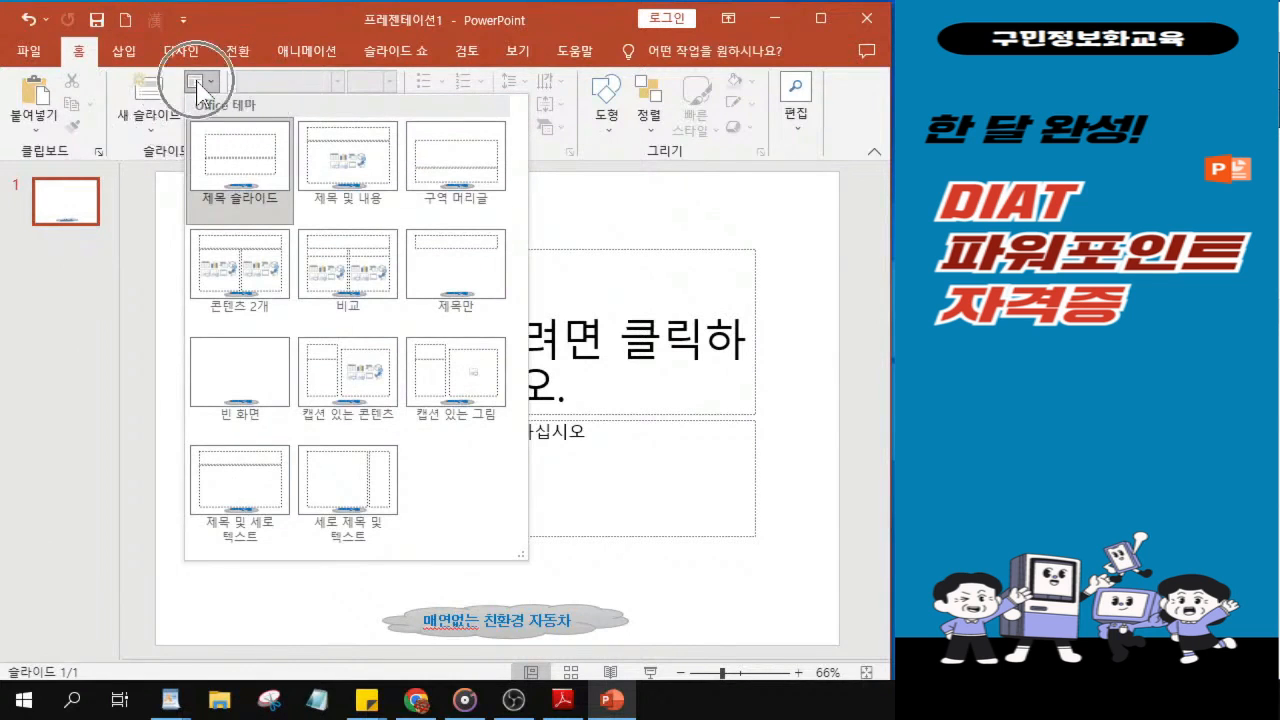
left_click(240, 386)
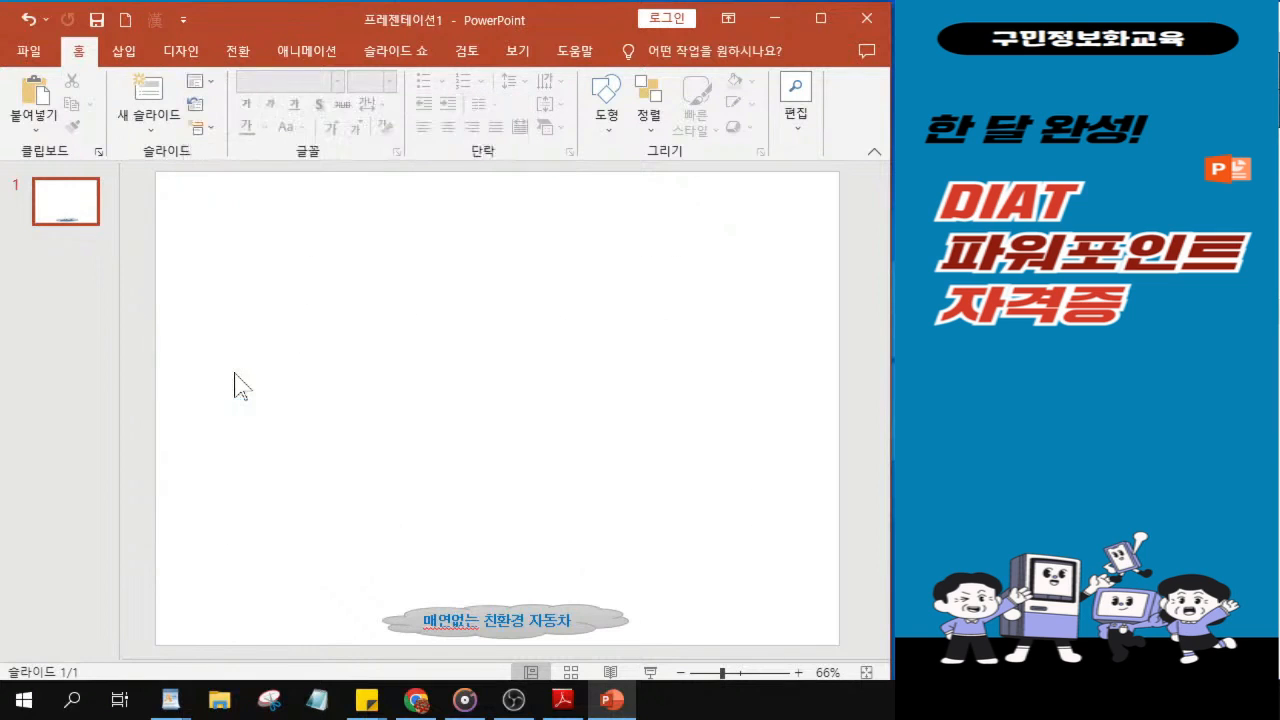
left_click(66, 218)
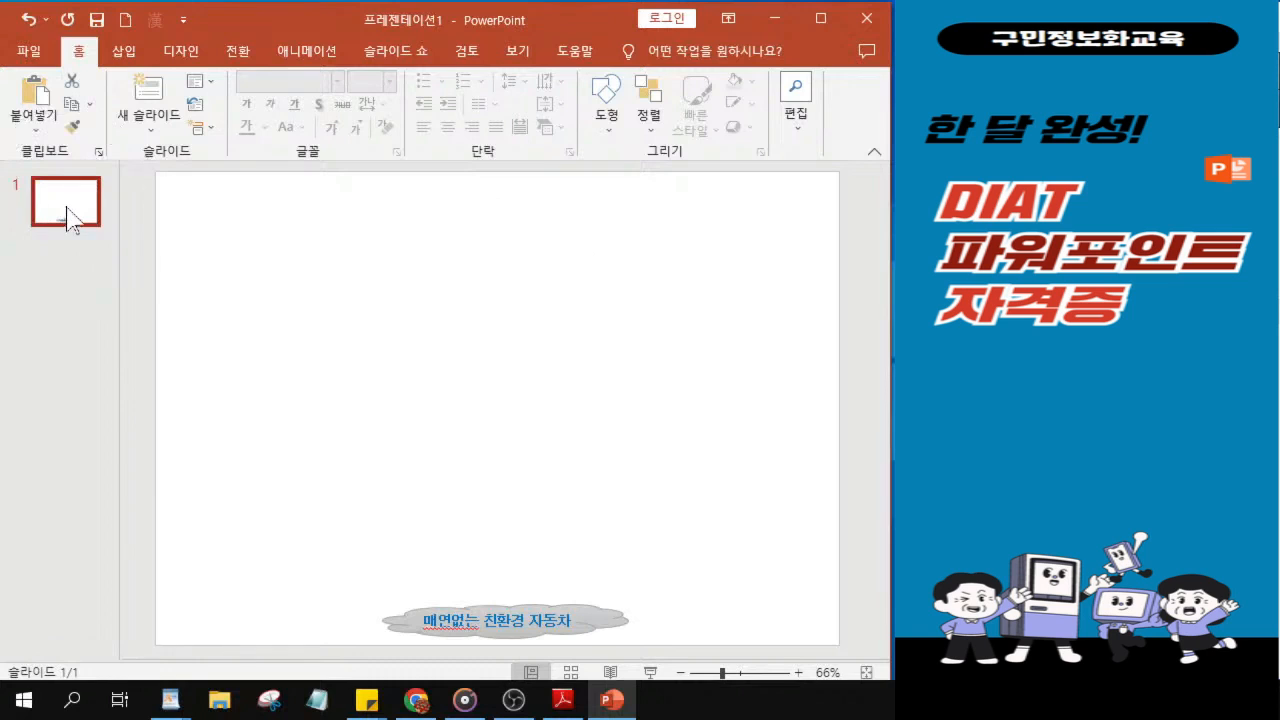
key("Return")
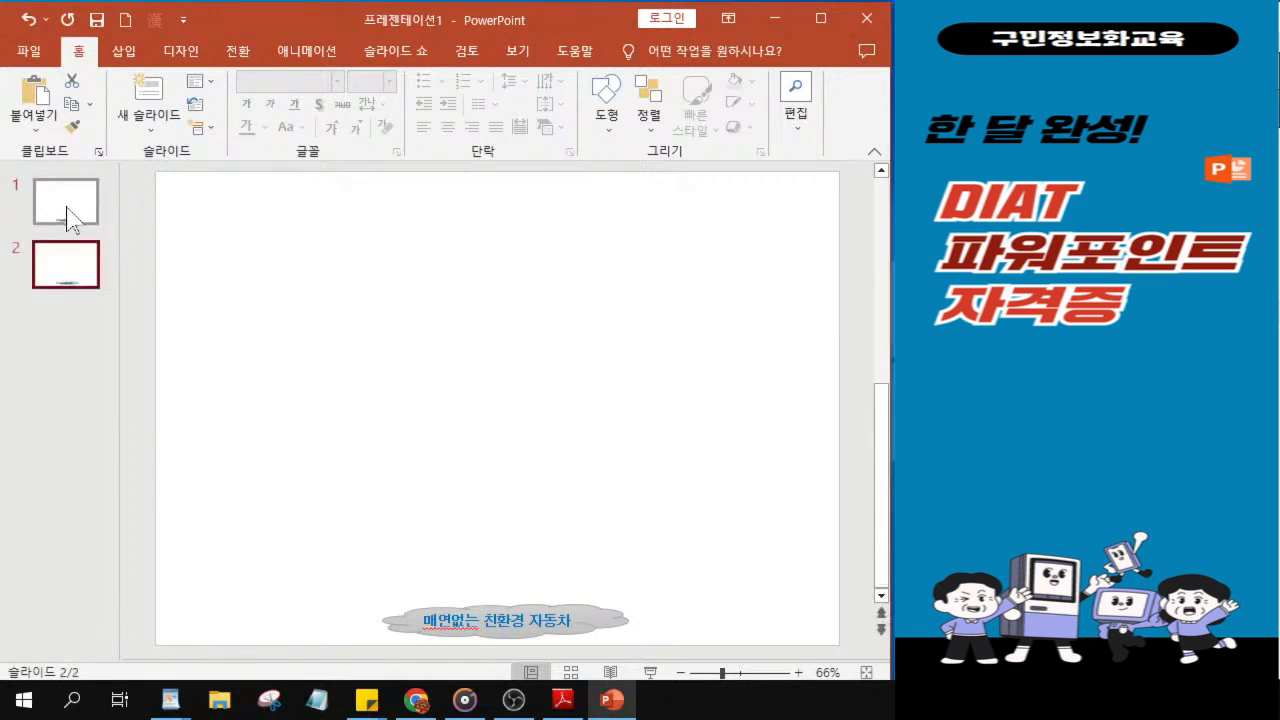
Add two more blank slides after slide 2.
key("Return")
key("Return")
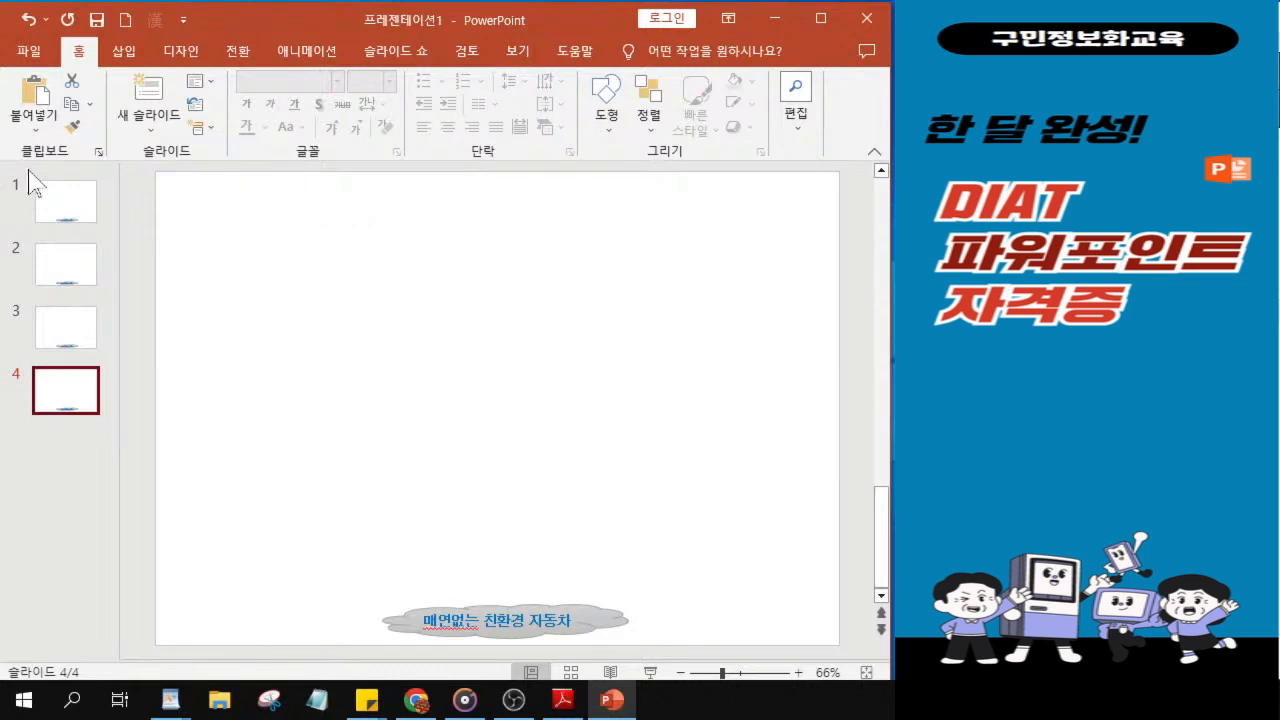
Start saving the presentation under a new name in the desktop's KAIT folder.
left_click(103, 27)
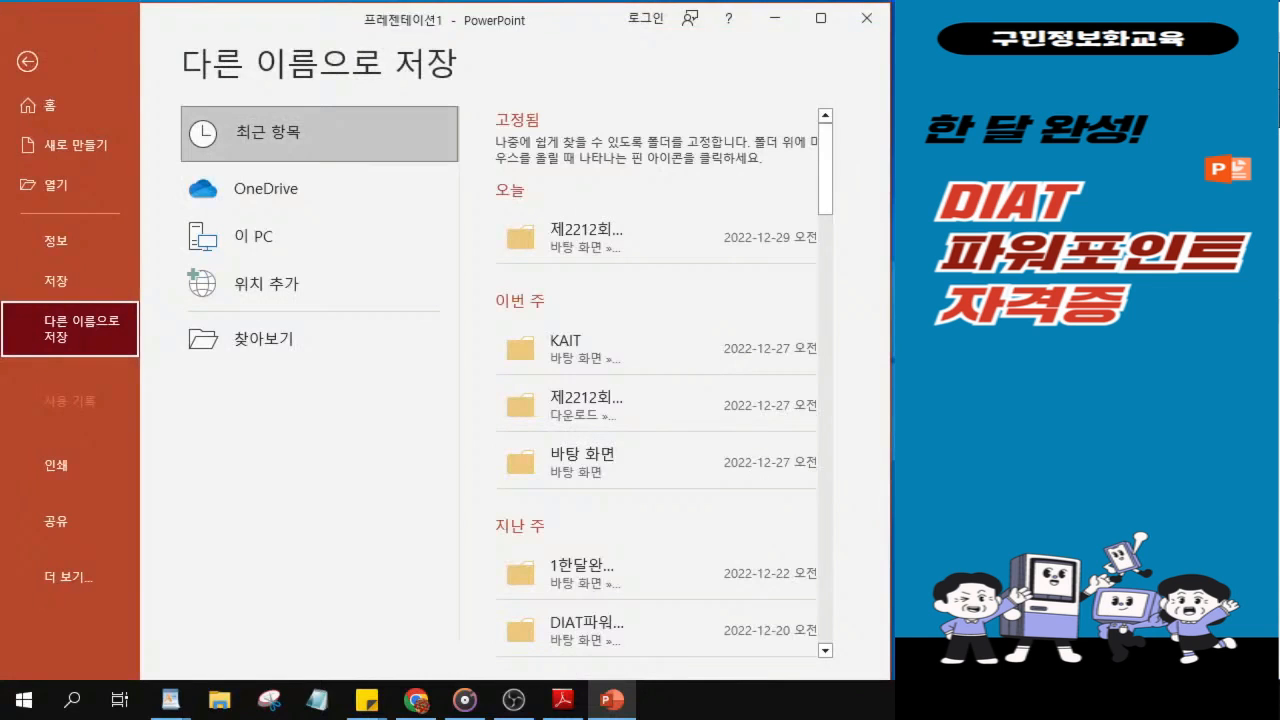
left_click(27, 61)
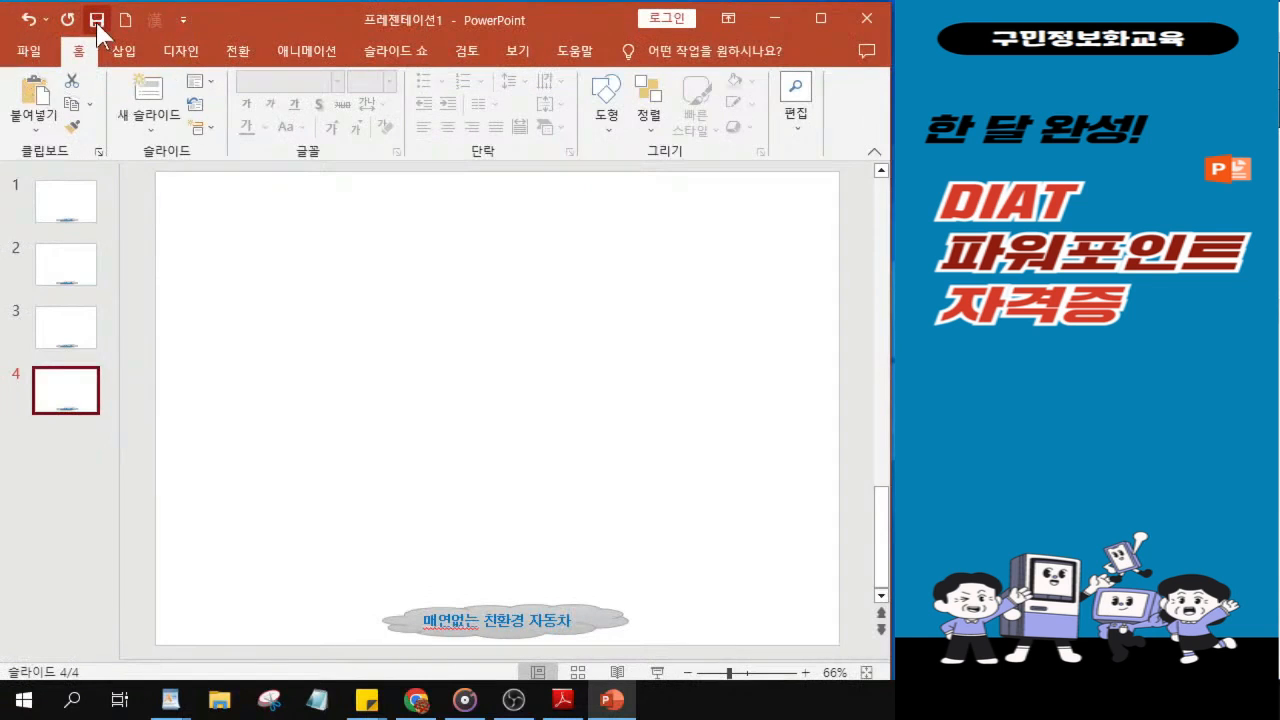
left_click(97, 28)
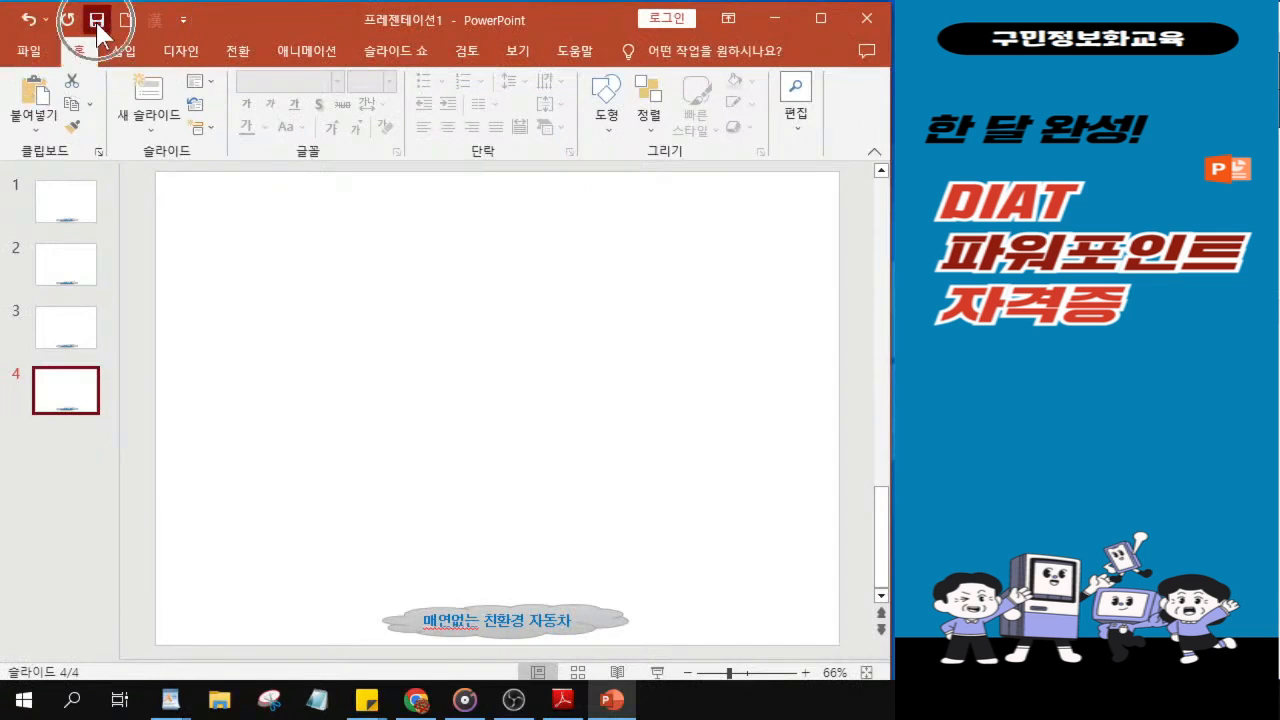
left_click(97, 28)
left_click(97, 28)
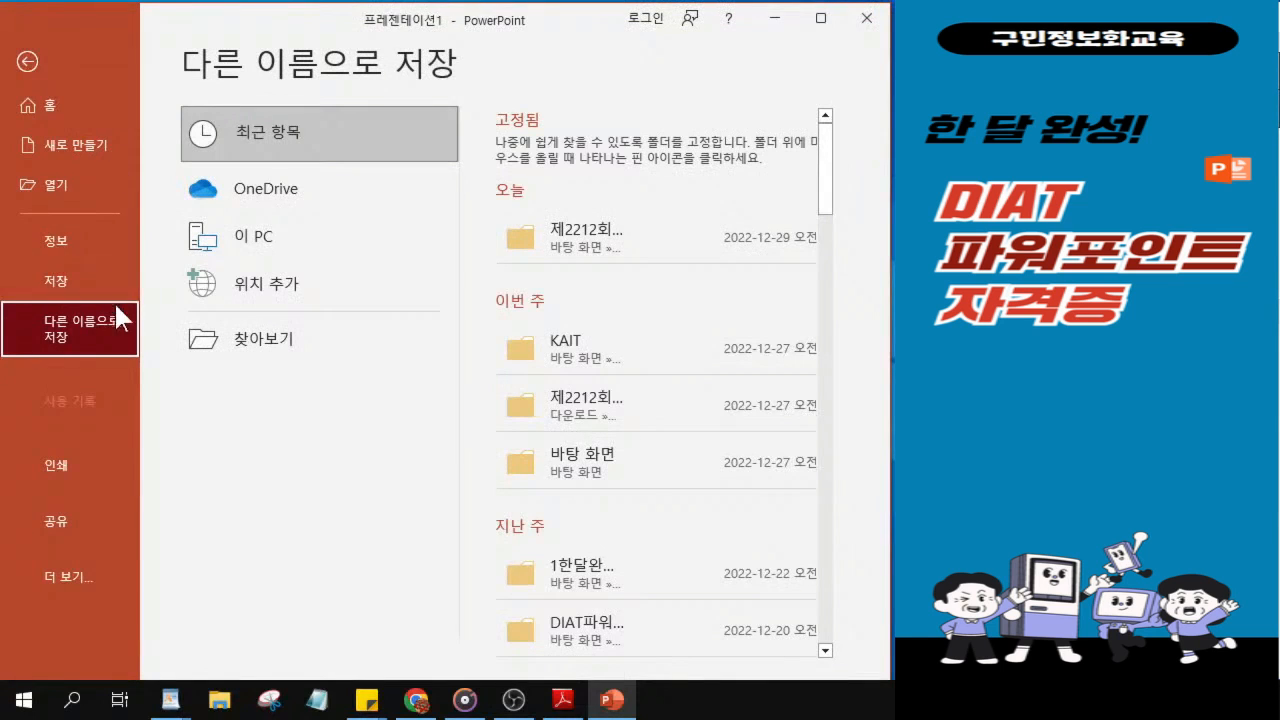
left_click(298, 355)
left_click(298, 355)
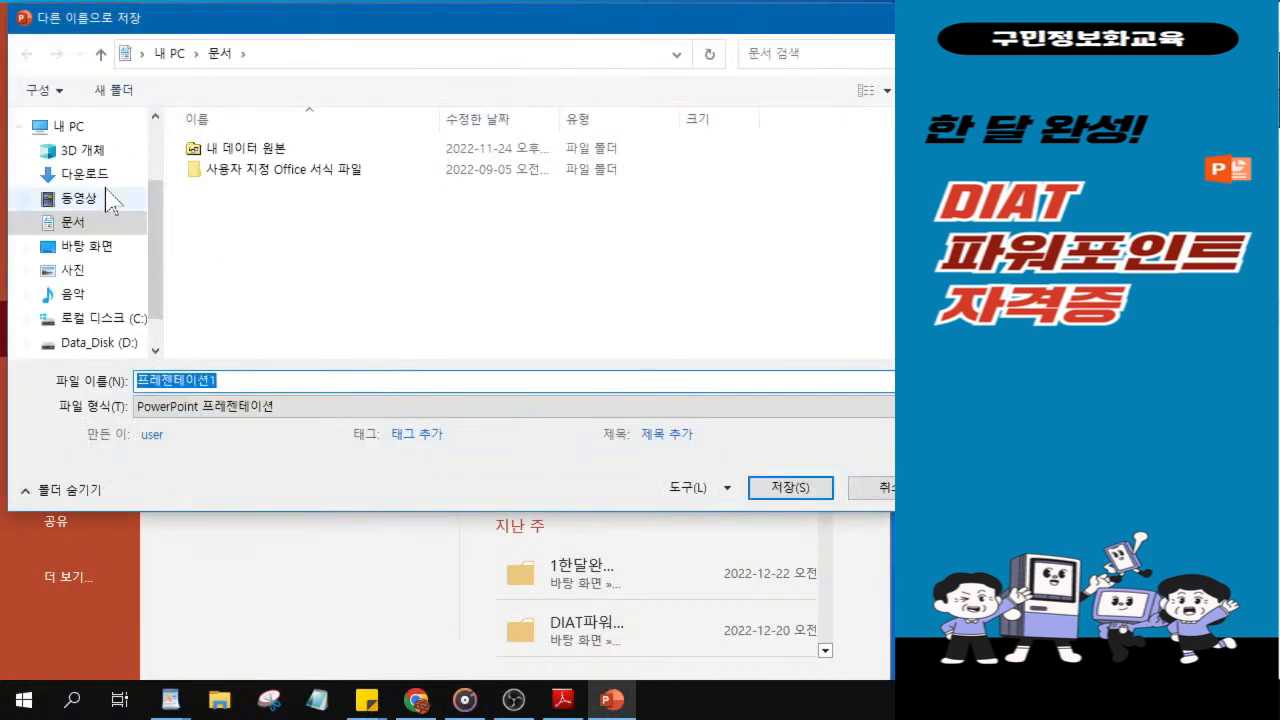
left_click(100, 250)
left_click(100, 258)
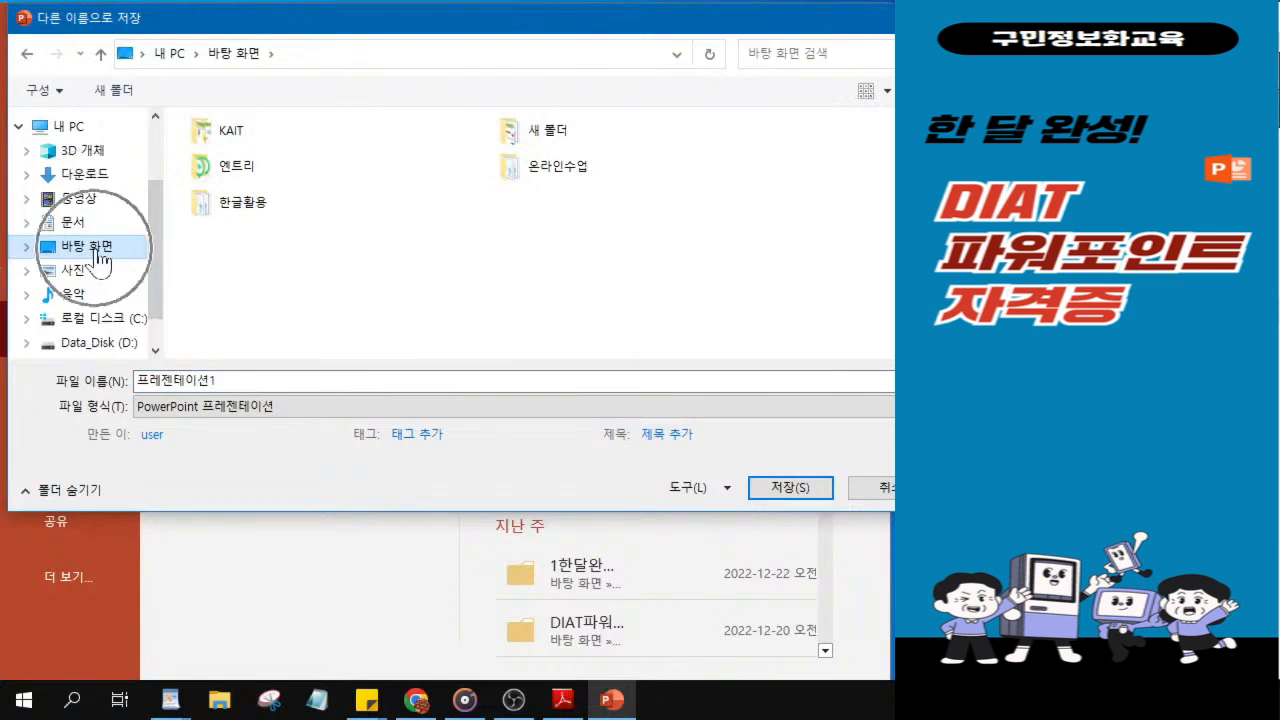
left_click(231, 140)
left_click(231, 140)
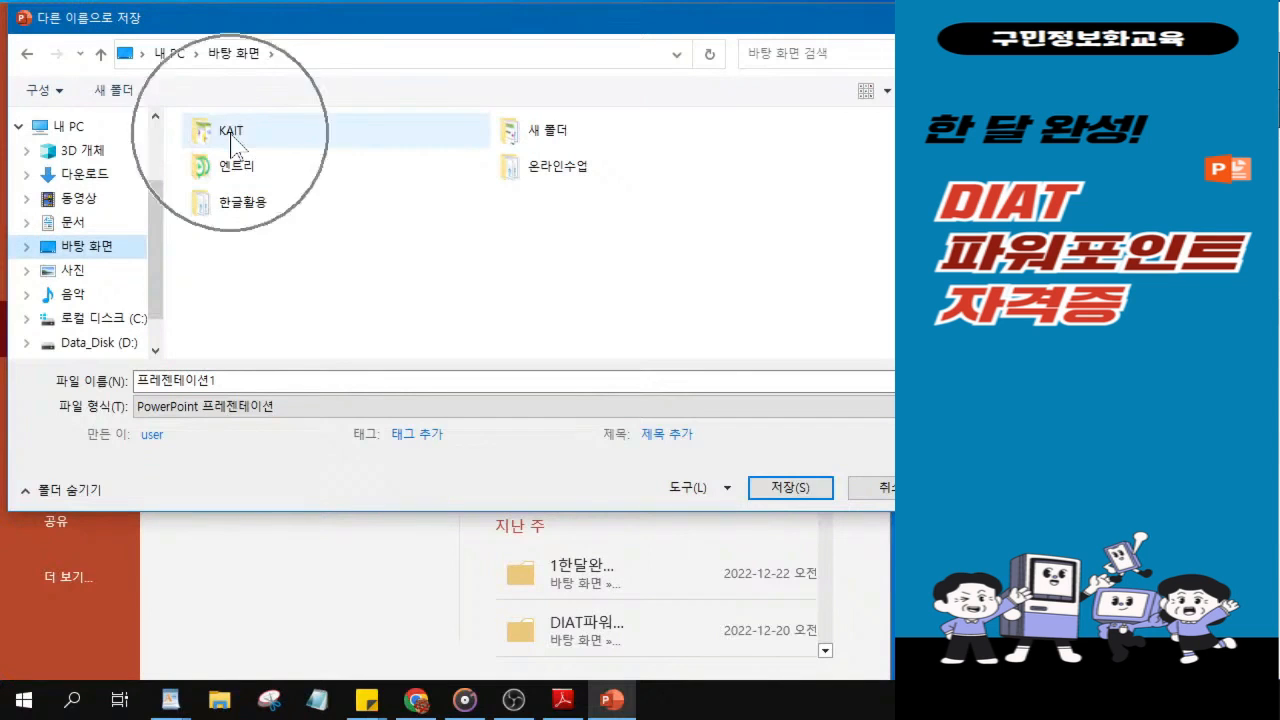
double_click(231, 140)
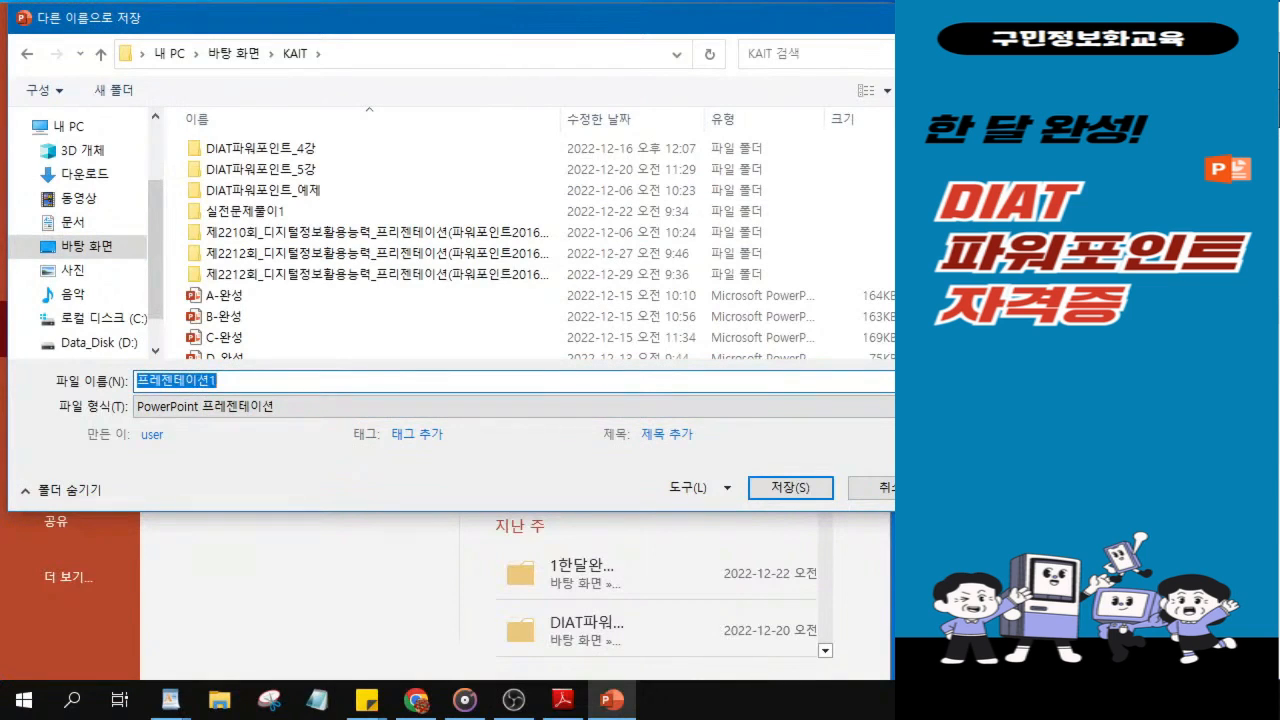
Name the presentation file 최신기출문제-1229 and save it as a PowerPoint 프레젠테이션.
type("ㅊㅚㅅ")
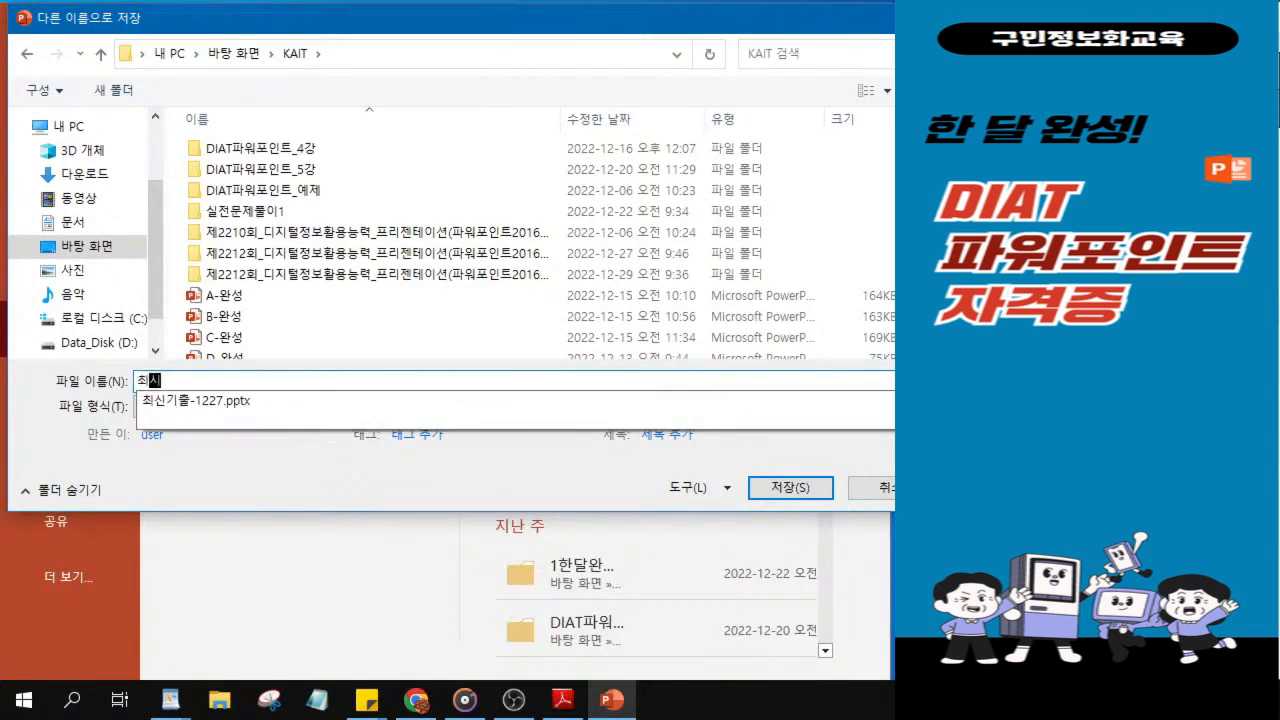
type("기출무")
type("제-")
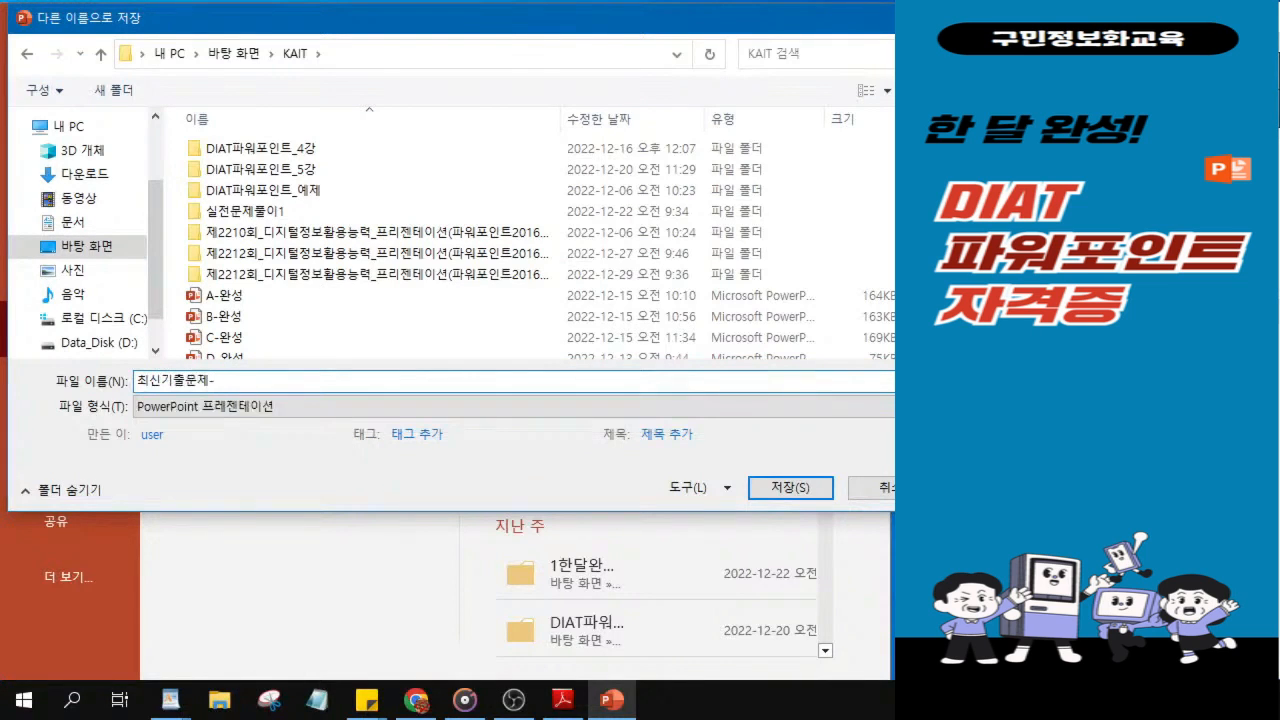
type("1229")
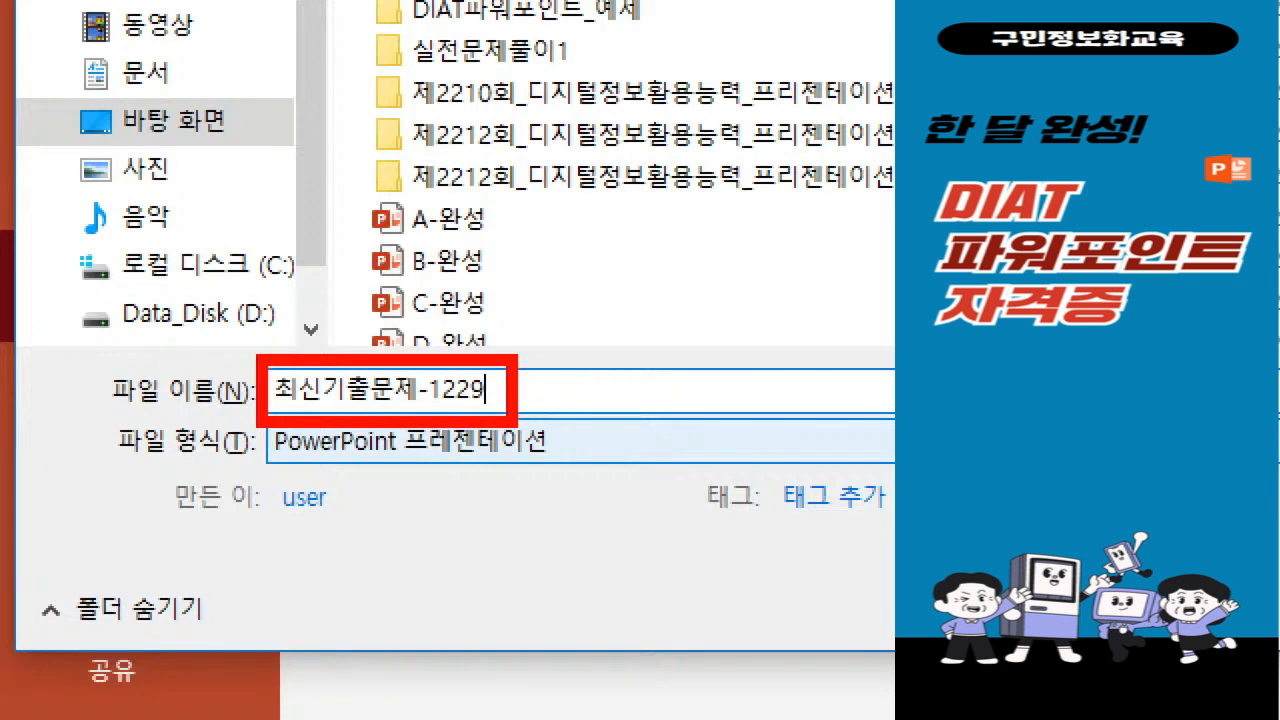
key("Escape")
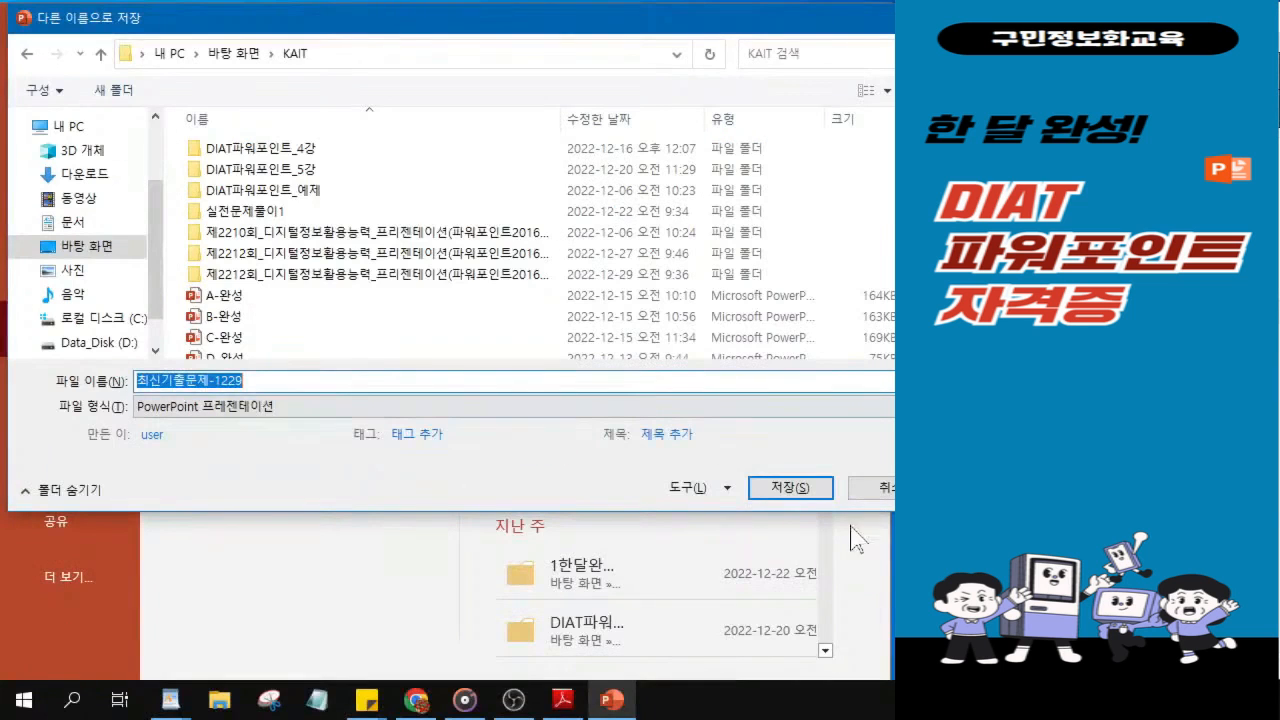
left_click(781, 492)
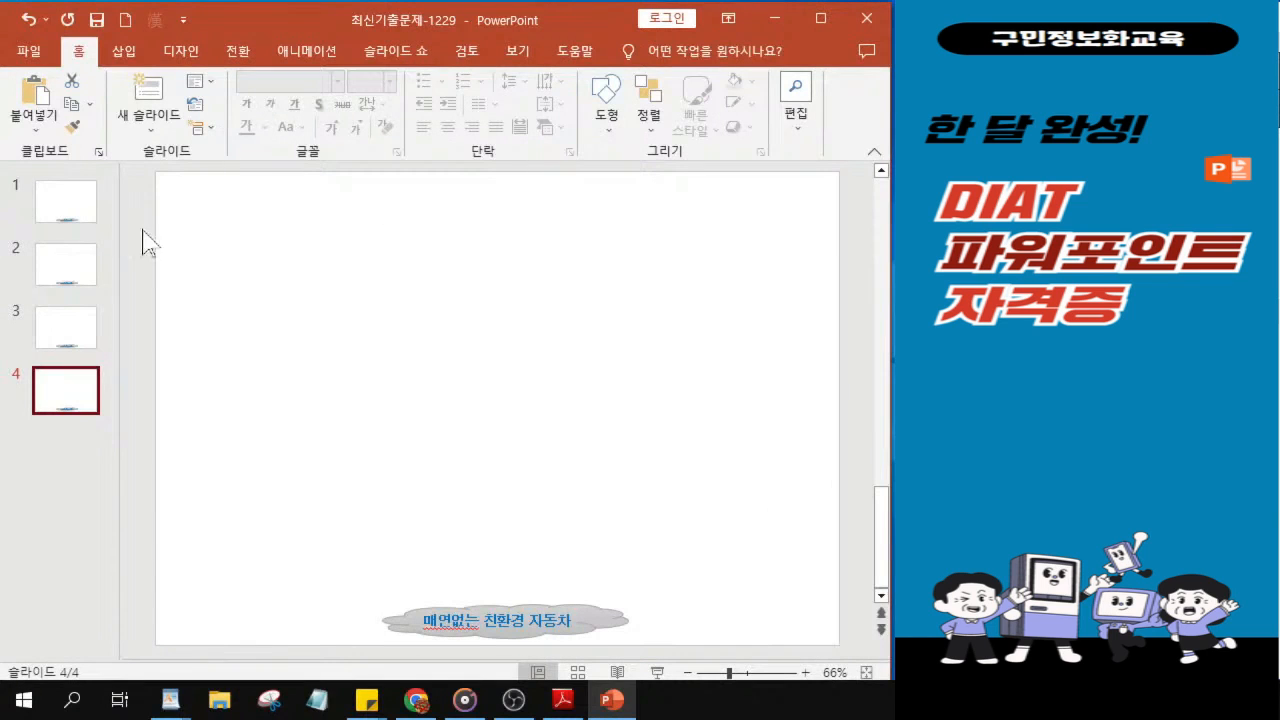
Switch to the exam PDF in Adobe Reader and examine the first sample slide's title shape, ring, car picture and text line.
left_click(64, 222)
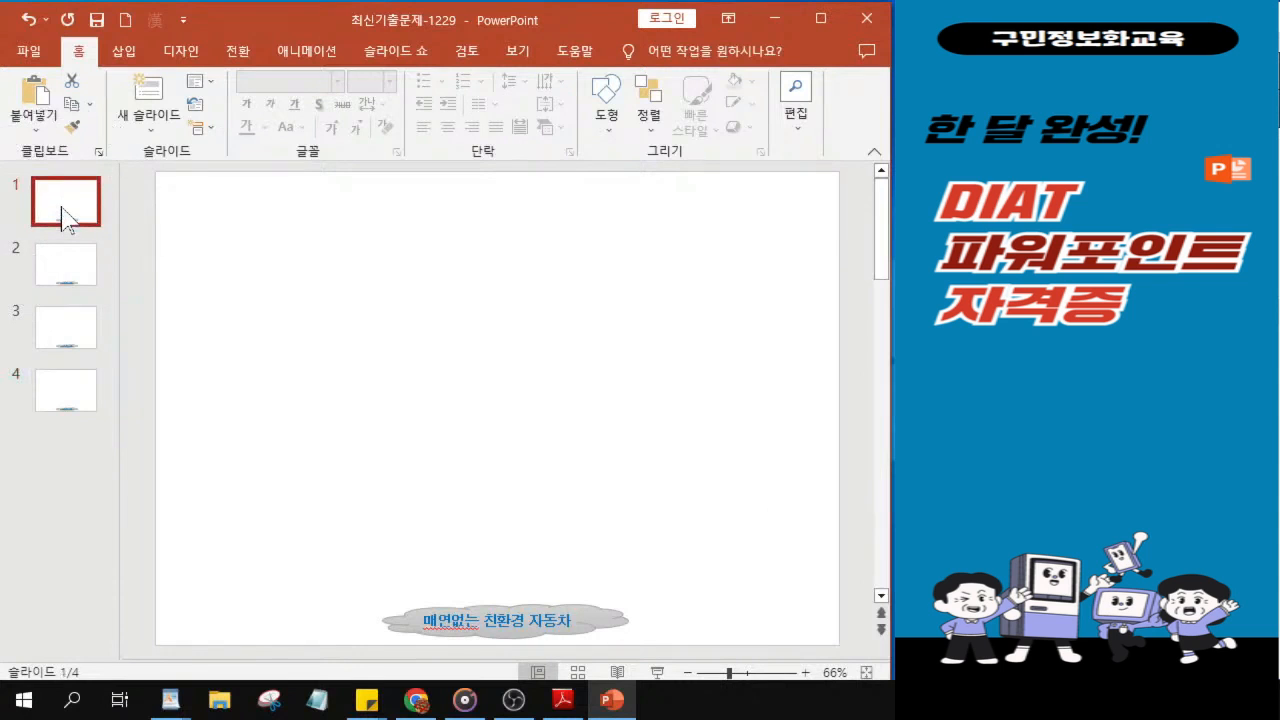
key("alt+Tab")
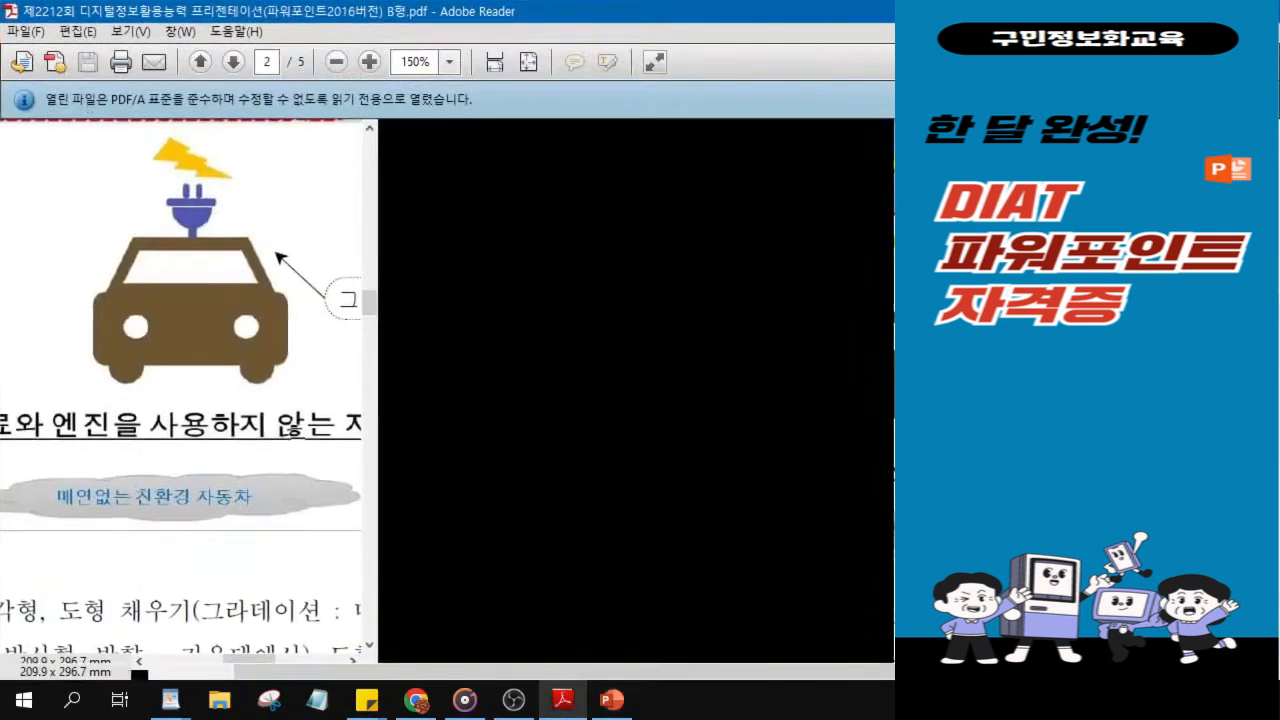
scroll(520, 355, "up", 2)
scroll(520, 355, "up", 1)
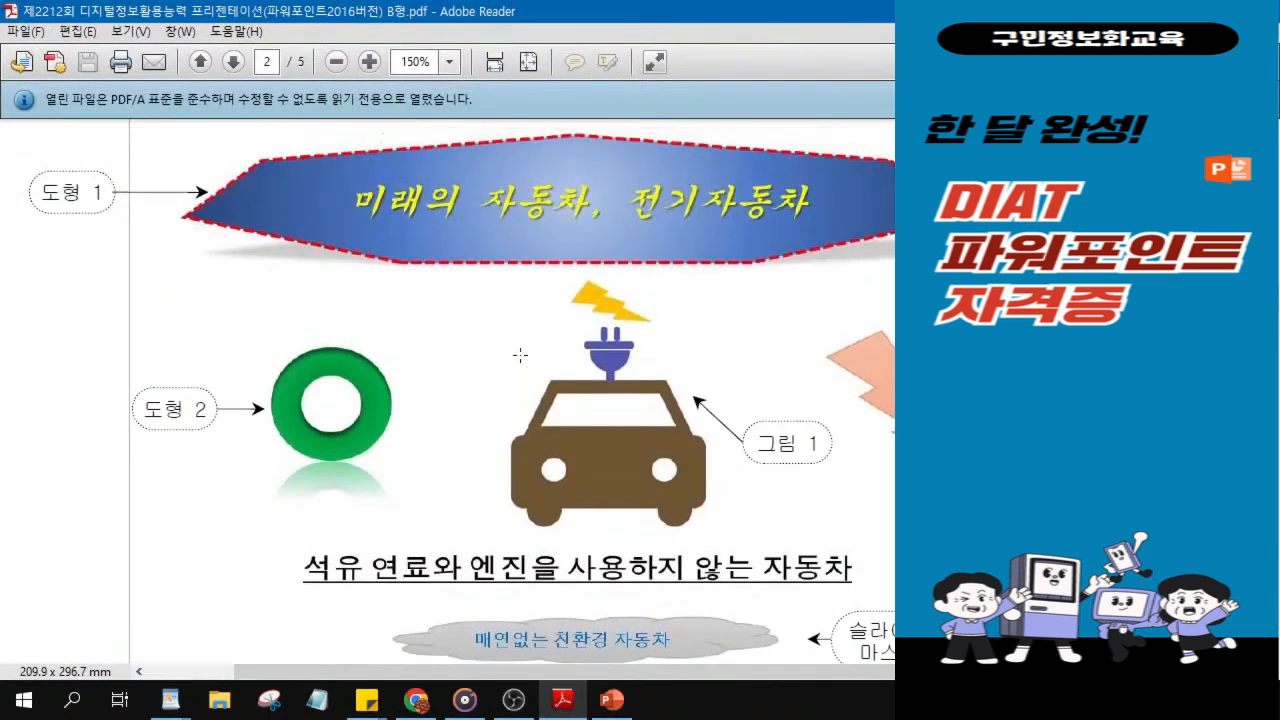
left_click(408, 186)
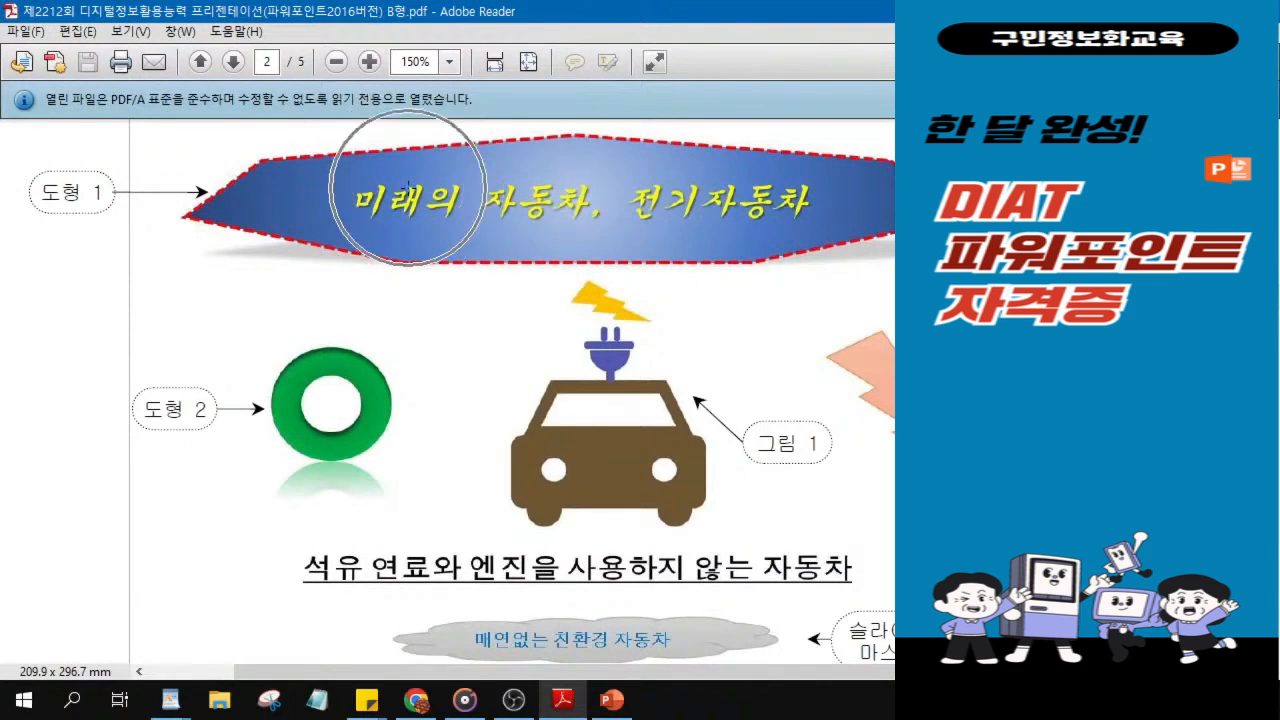
left_click(305, 412)
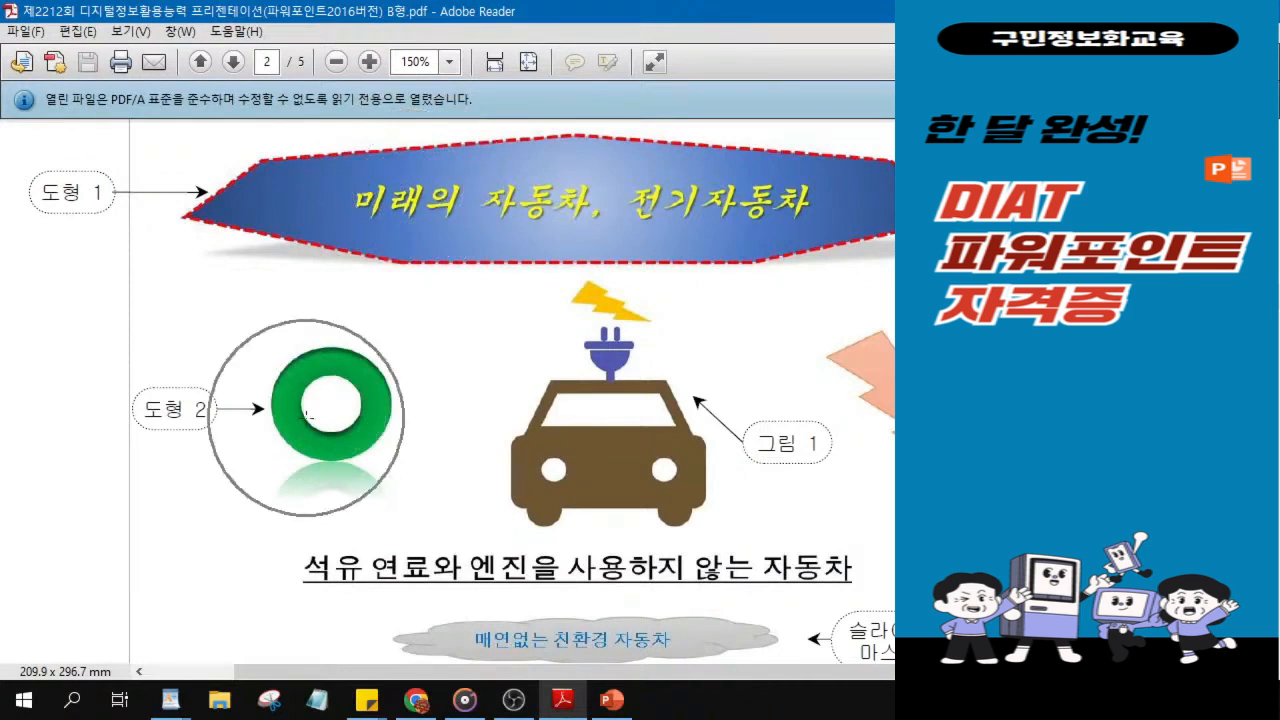
key("ctrl")
key("ctrl")
key("ctrl")
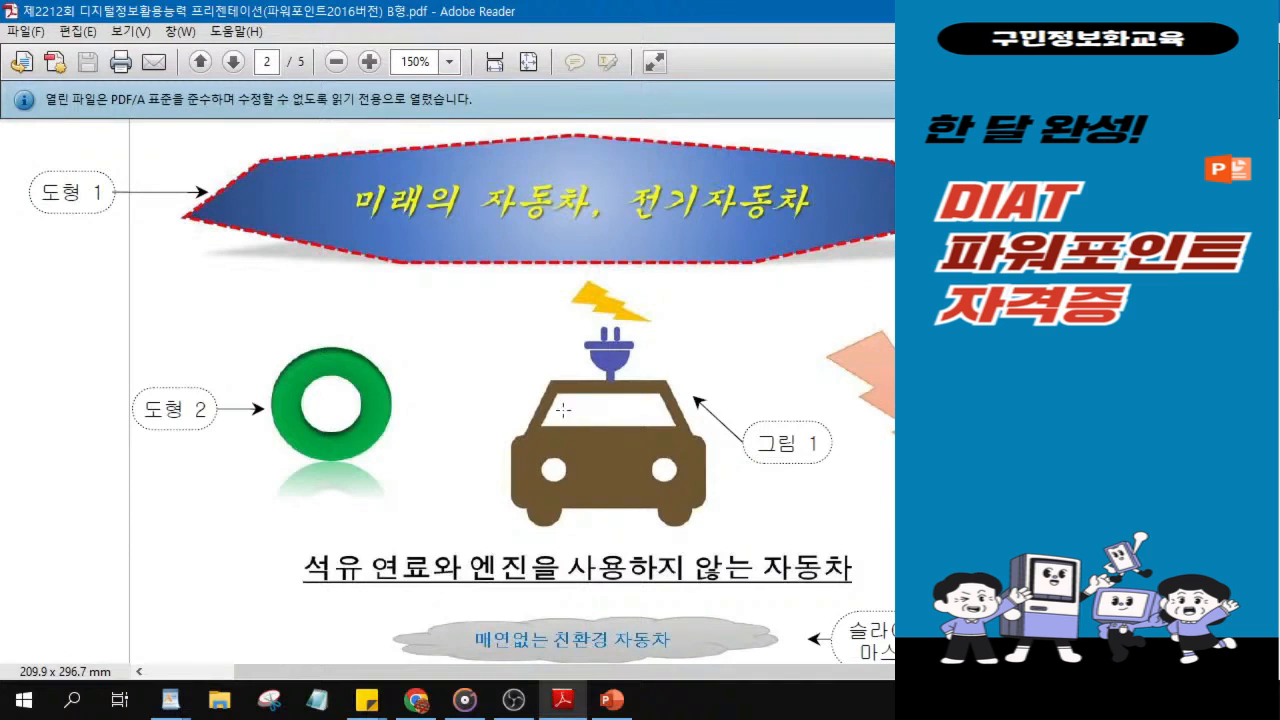
left_click(600, 456)
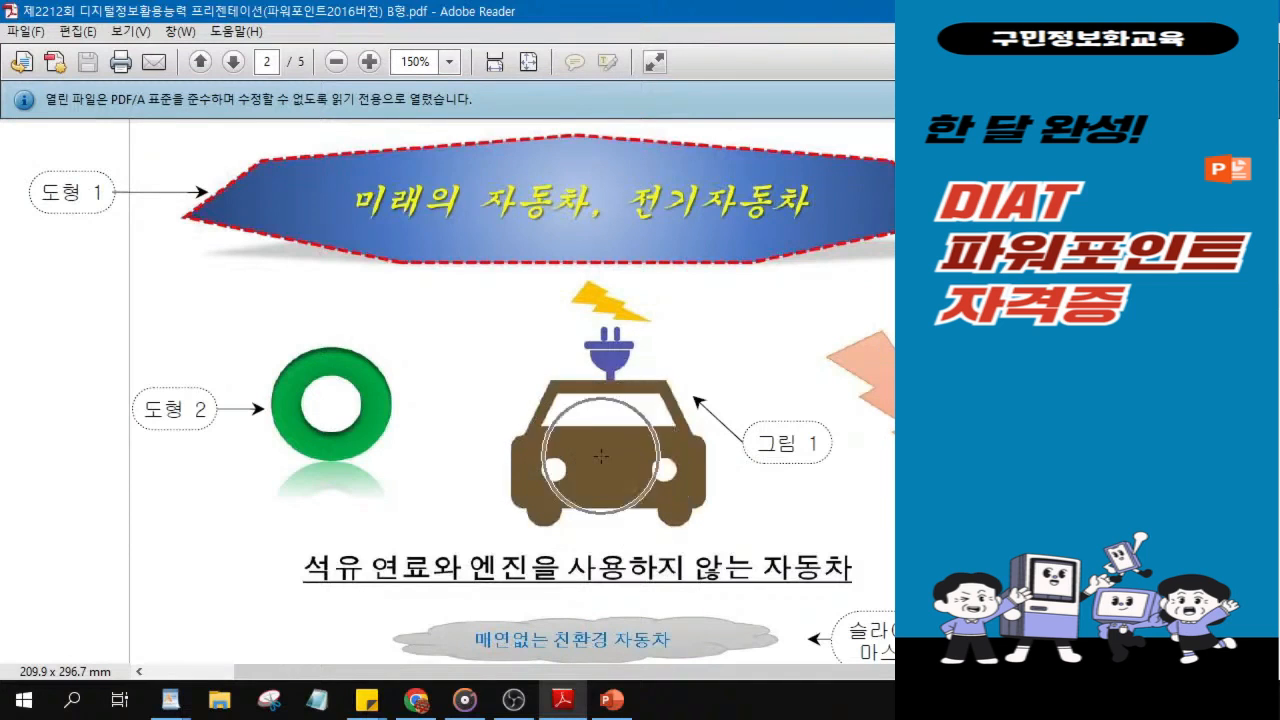
left_click(541, 588)
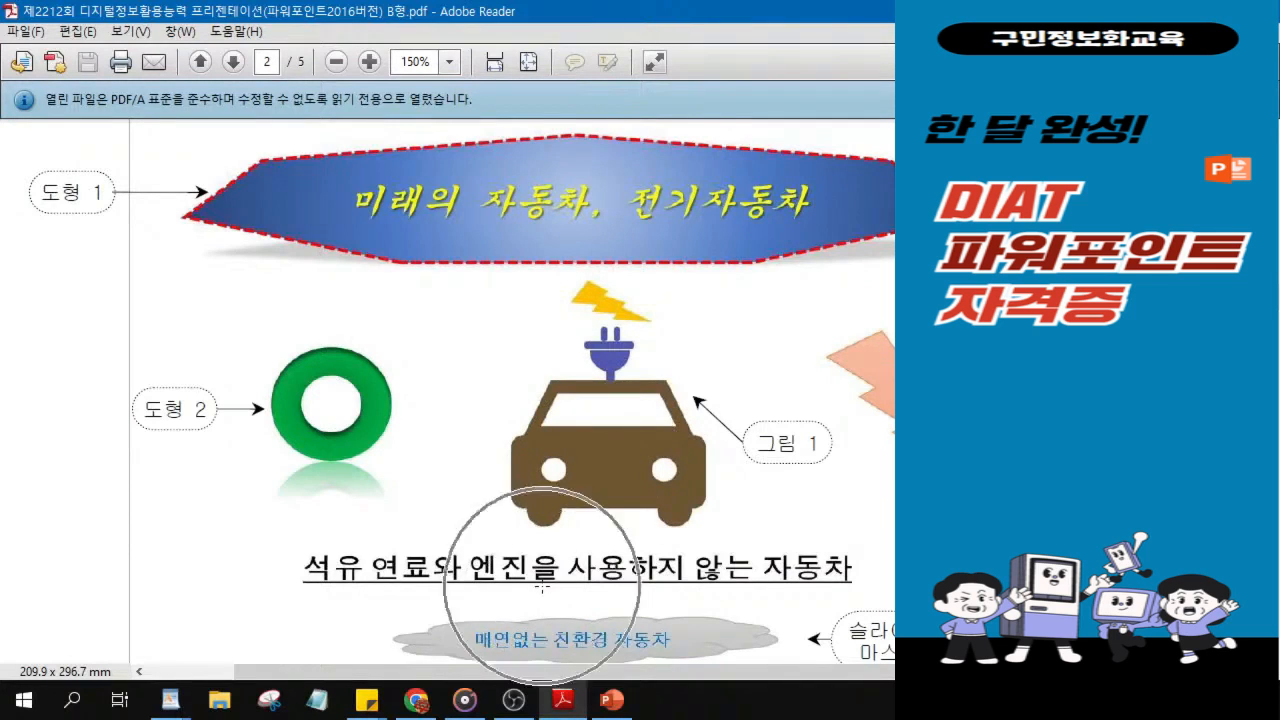
left_click_drag(892, 8, 1279, 40)
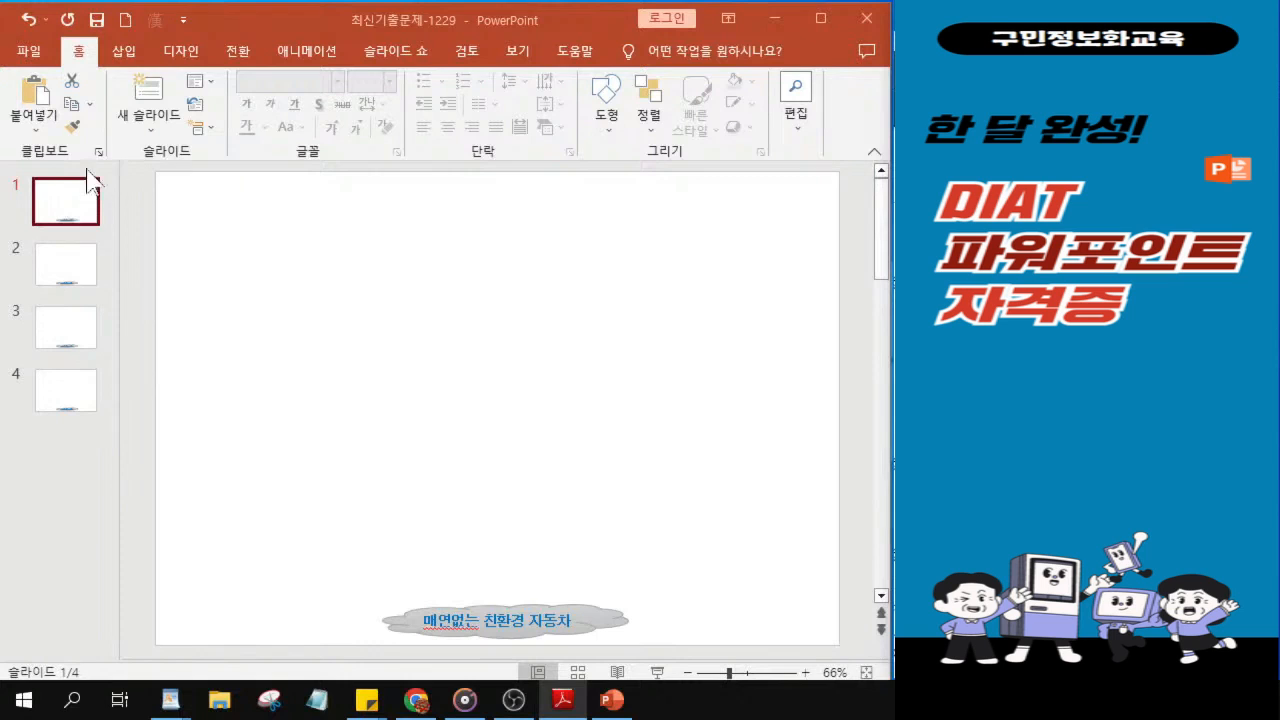
Draw a wide, flat heptagon across the upper part of slide 1 and nudge it slightly upward for the title.
left_click(57, 215)
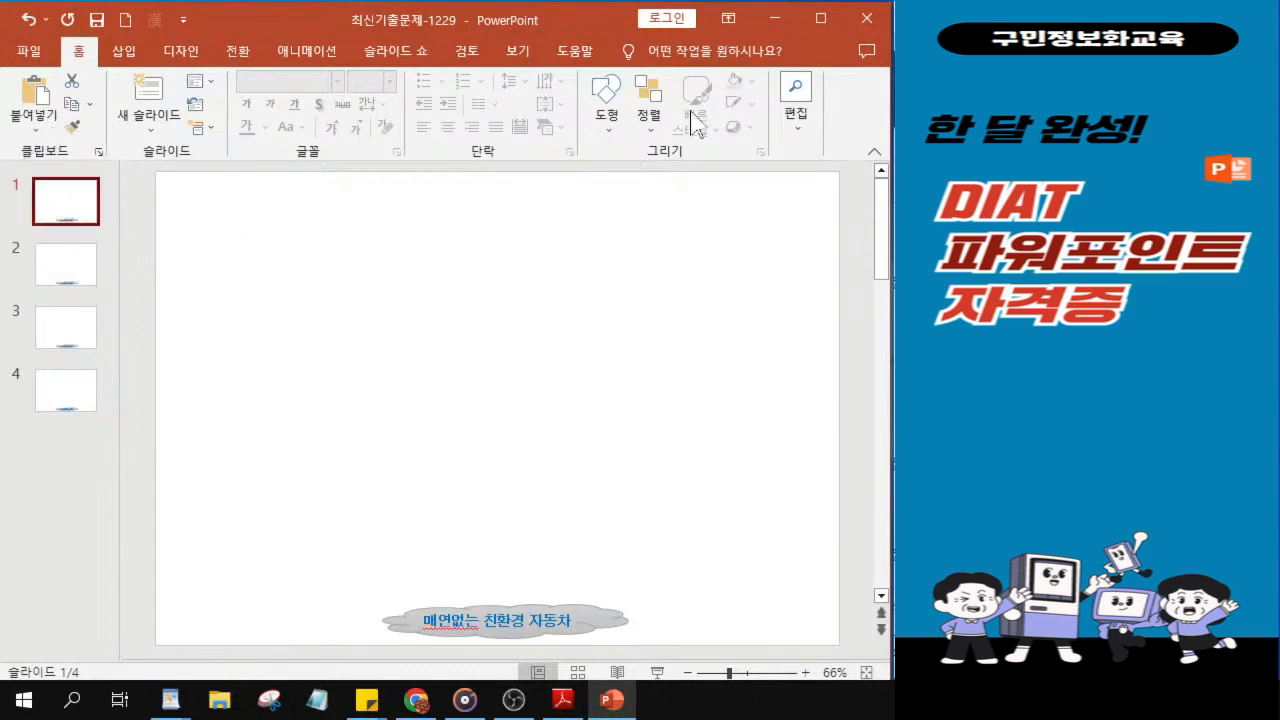
left_click(612, 128)
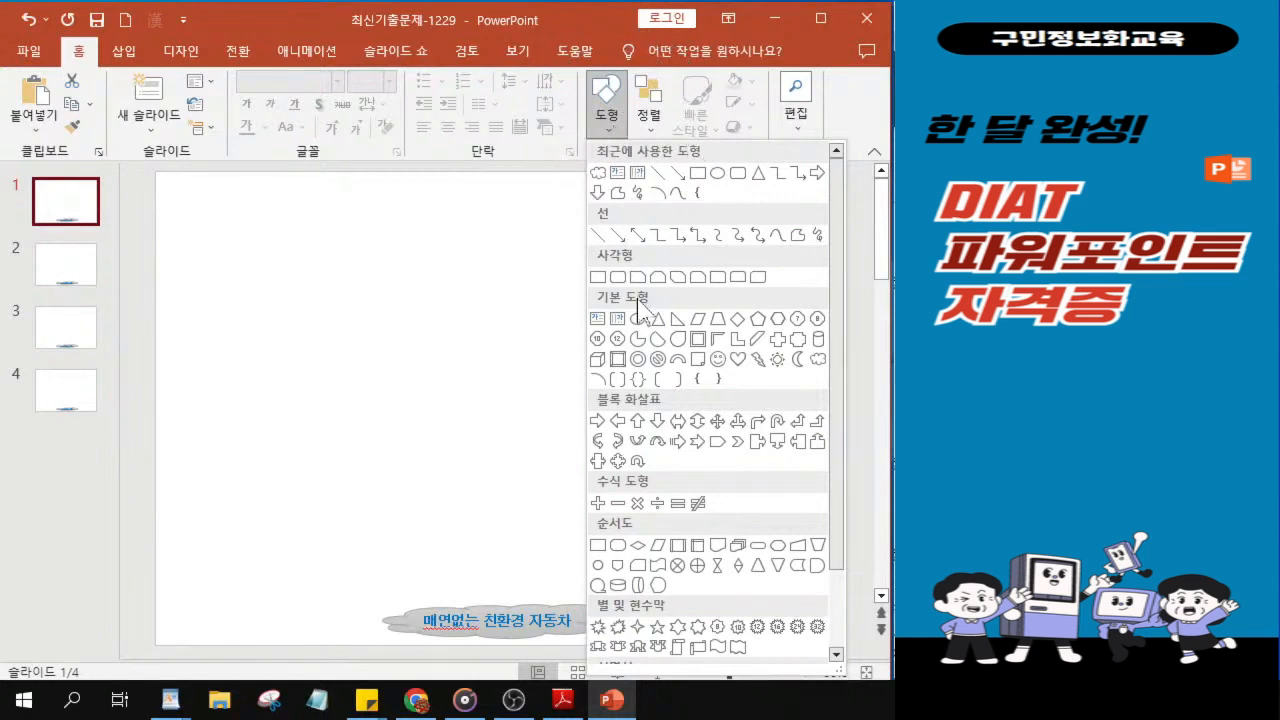
left_click(796, 320)
left_click(796, 320)
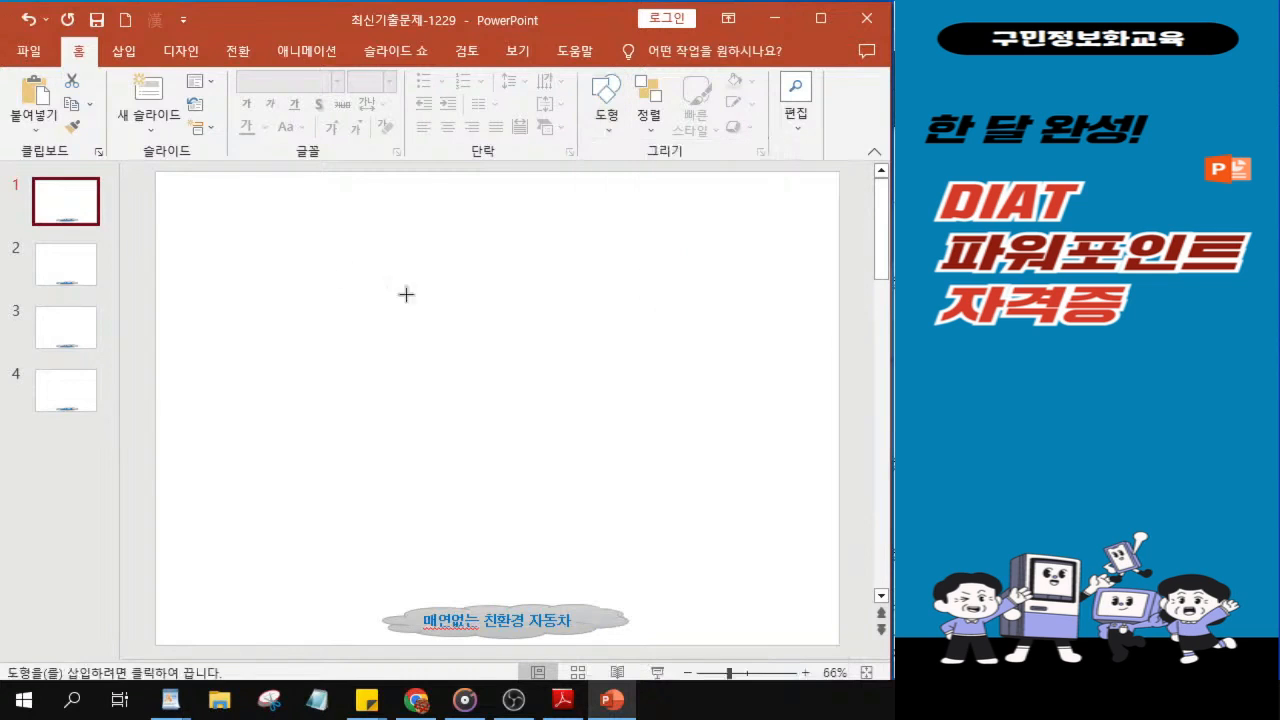
left_click_drag(227, 209, 787, 300)
left_click_drag(577, 246, 572, 235)
left_click_drag(507, 290, 507, 291)
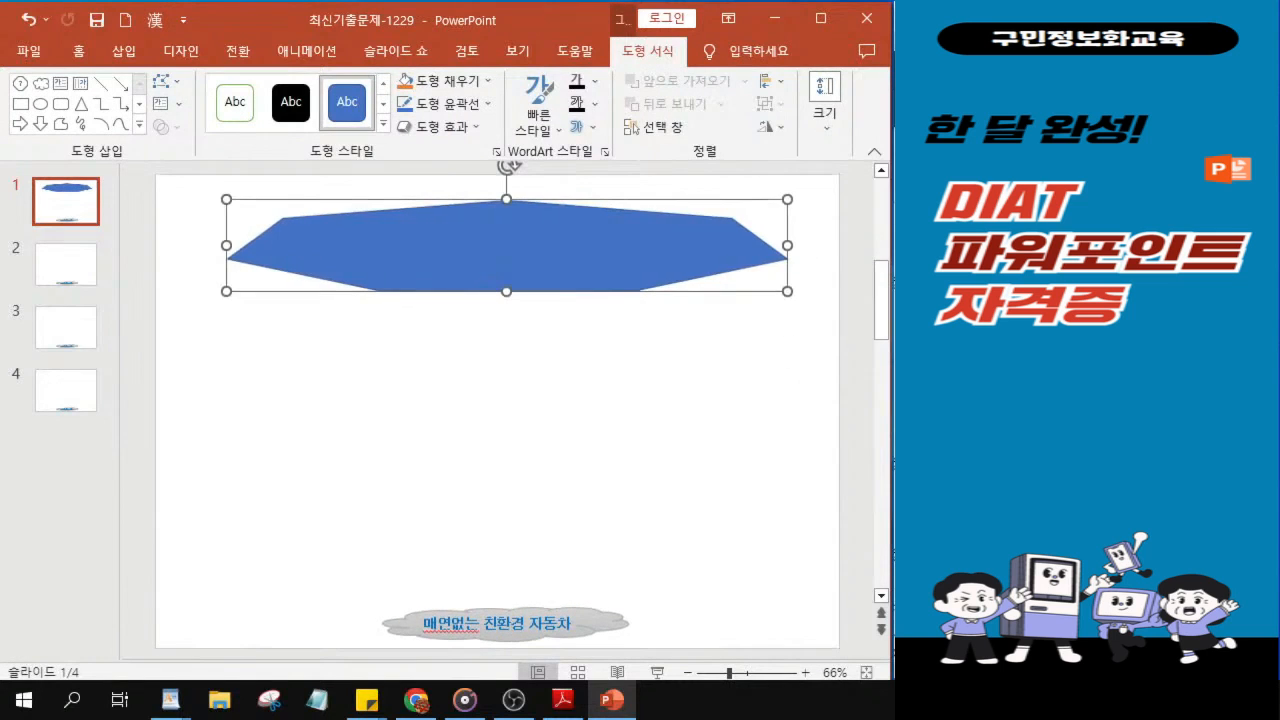
Fill the title heptagon with the blue 방사형 preset gradient that has its light spot at the lower middle.
key("alt+Tab")
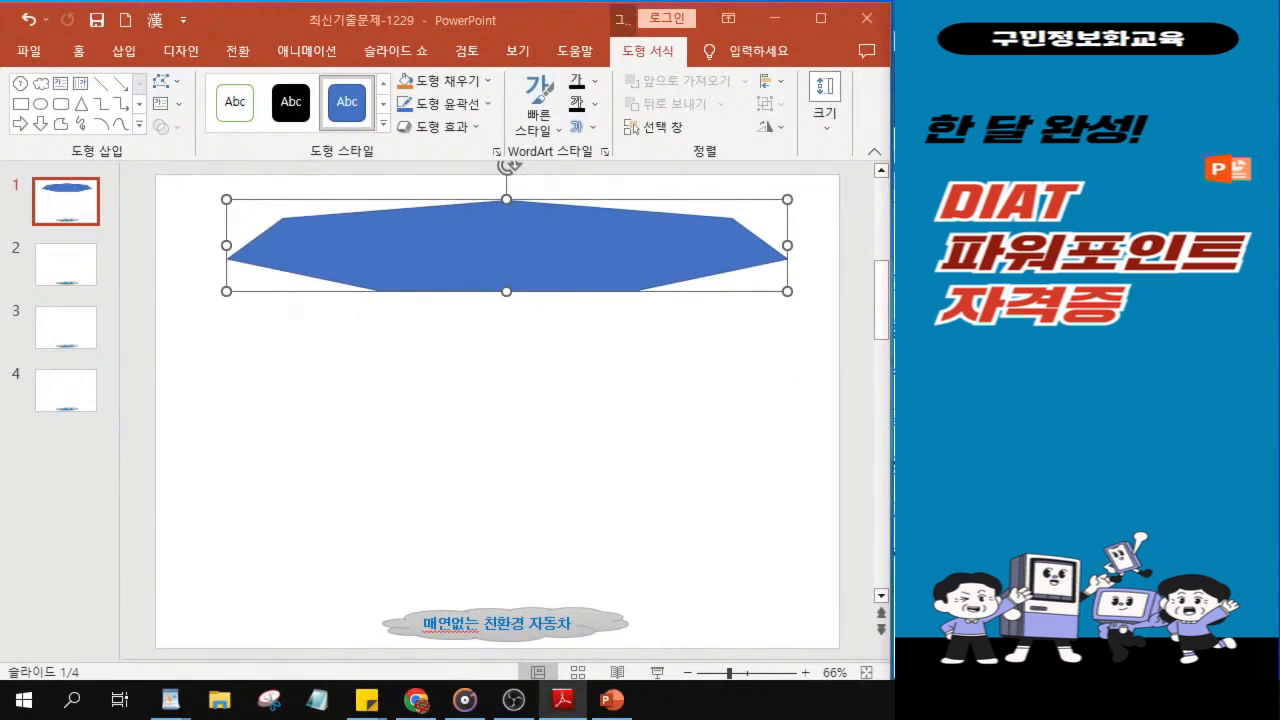
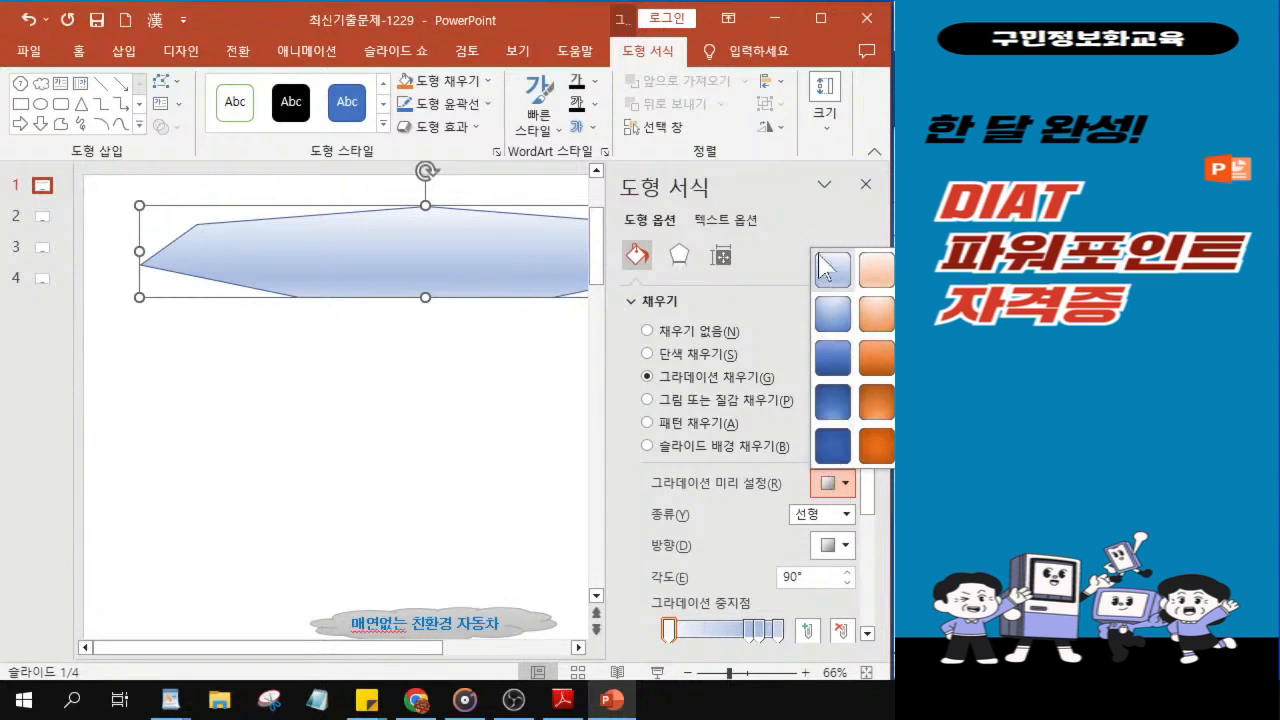
left_click(832, 405)
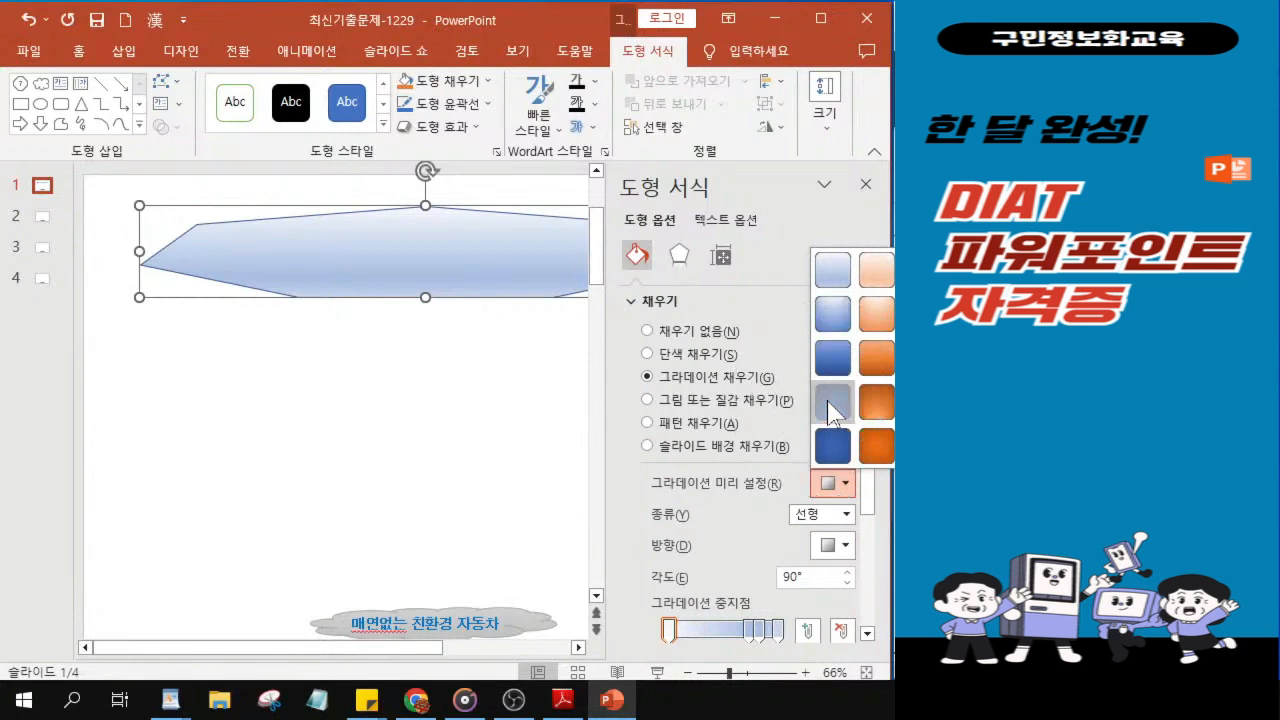
key("ctrl")
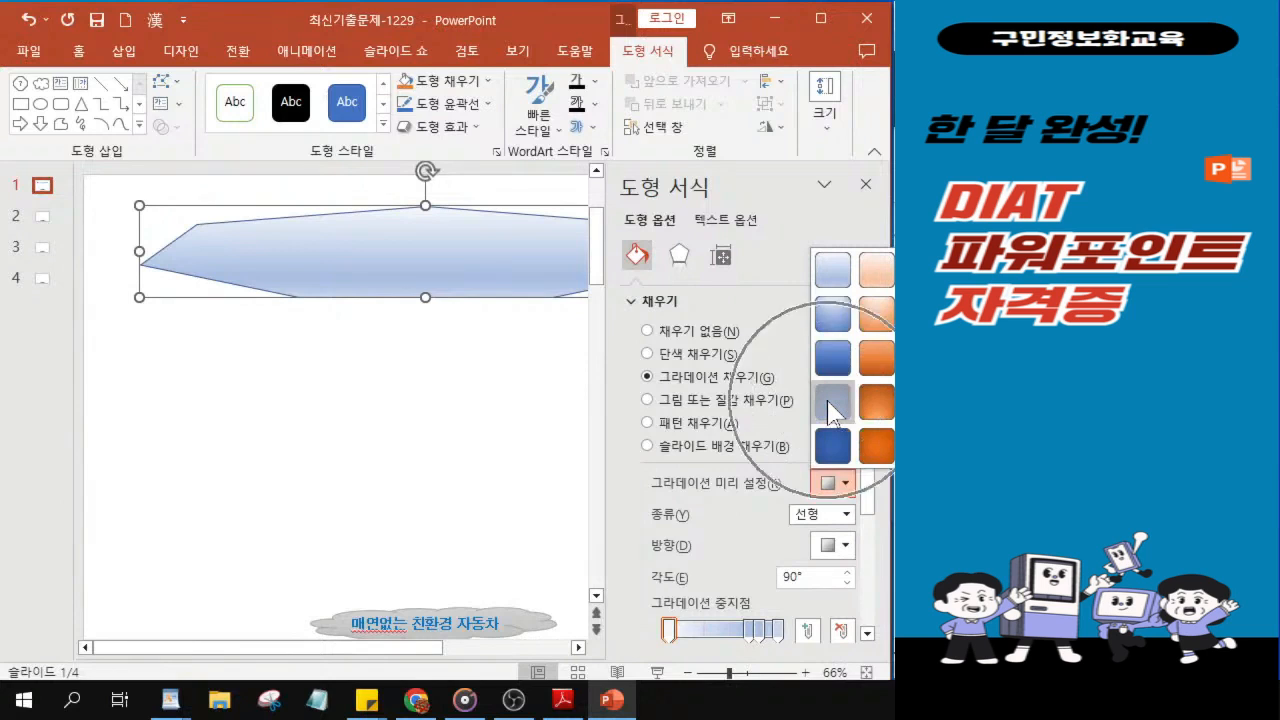
key("ctrl")
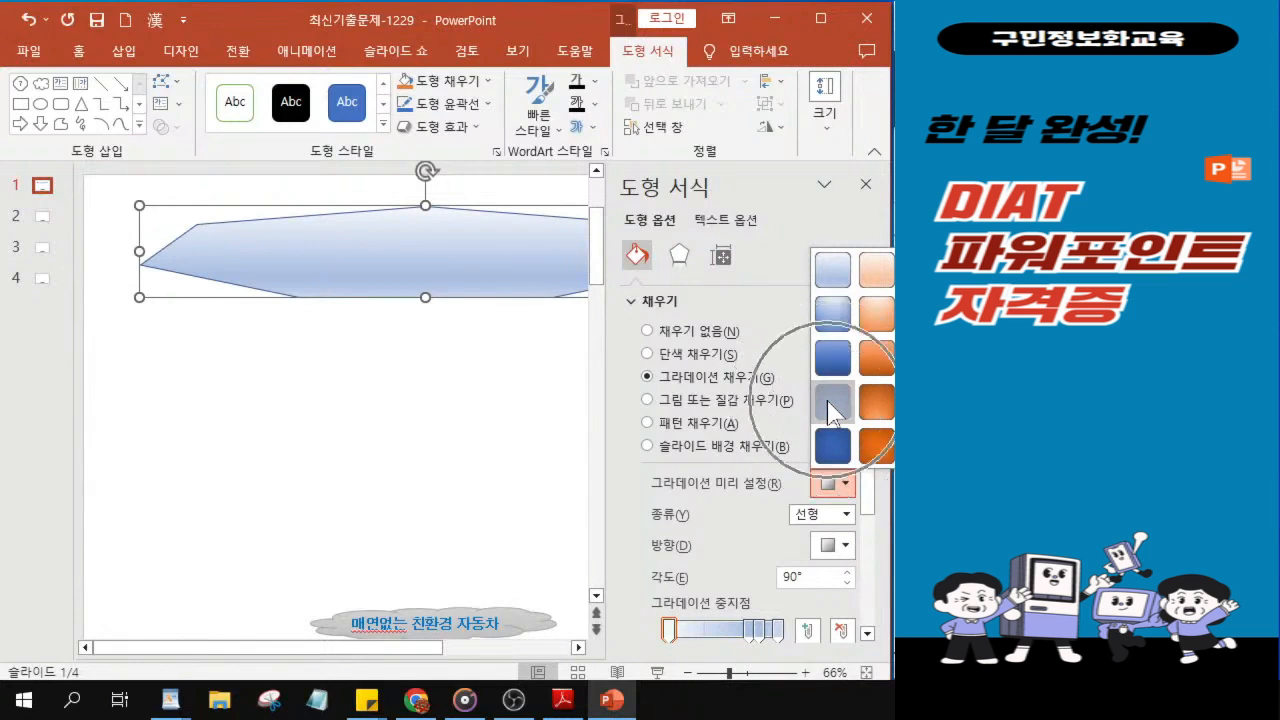
key("ctrl")
key("ctrl")
key("ctrl")
key("ctrl")
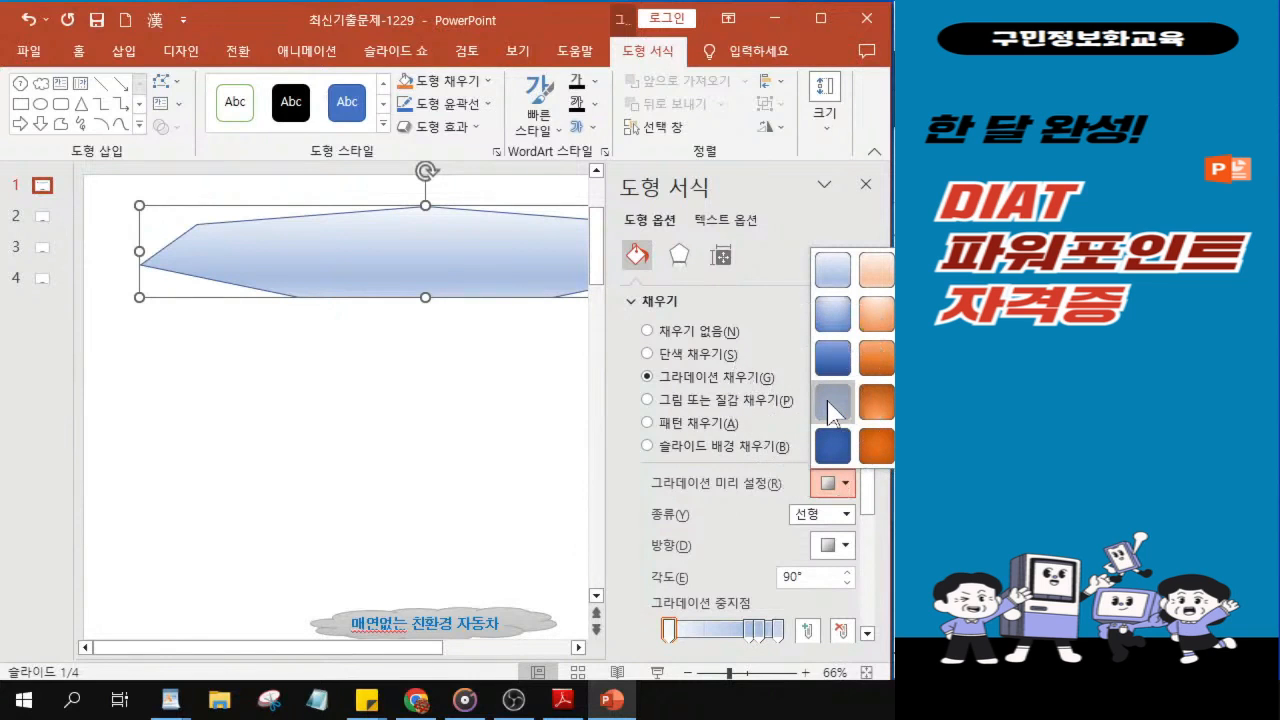
left_click(830, 405)
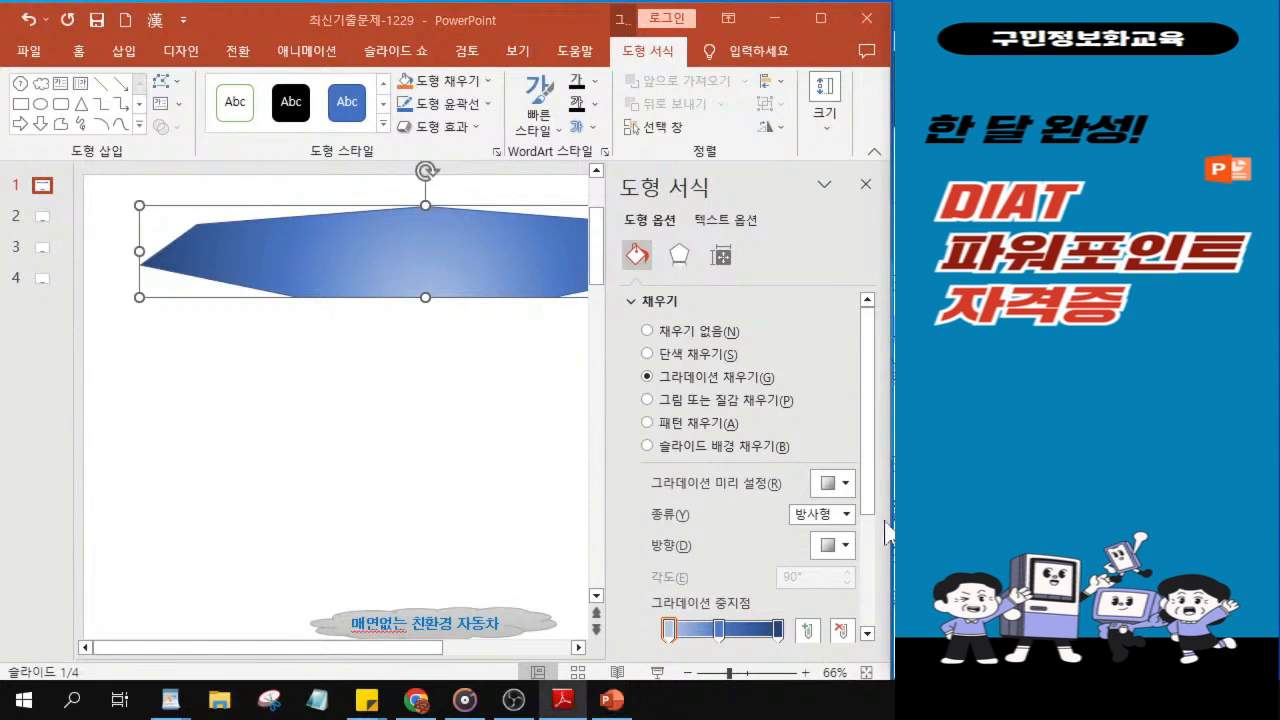
Change the direction of the title heptagon's 방사형 gradient so the light spot spreads from the centre.
key("ctrl")
left_click(828, 551)
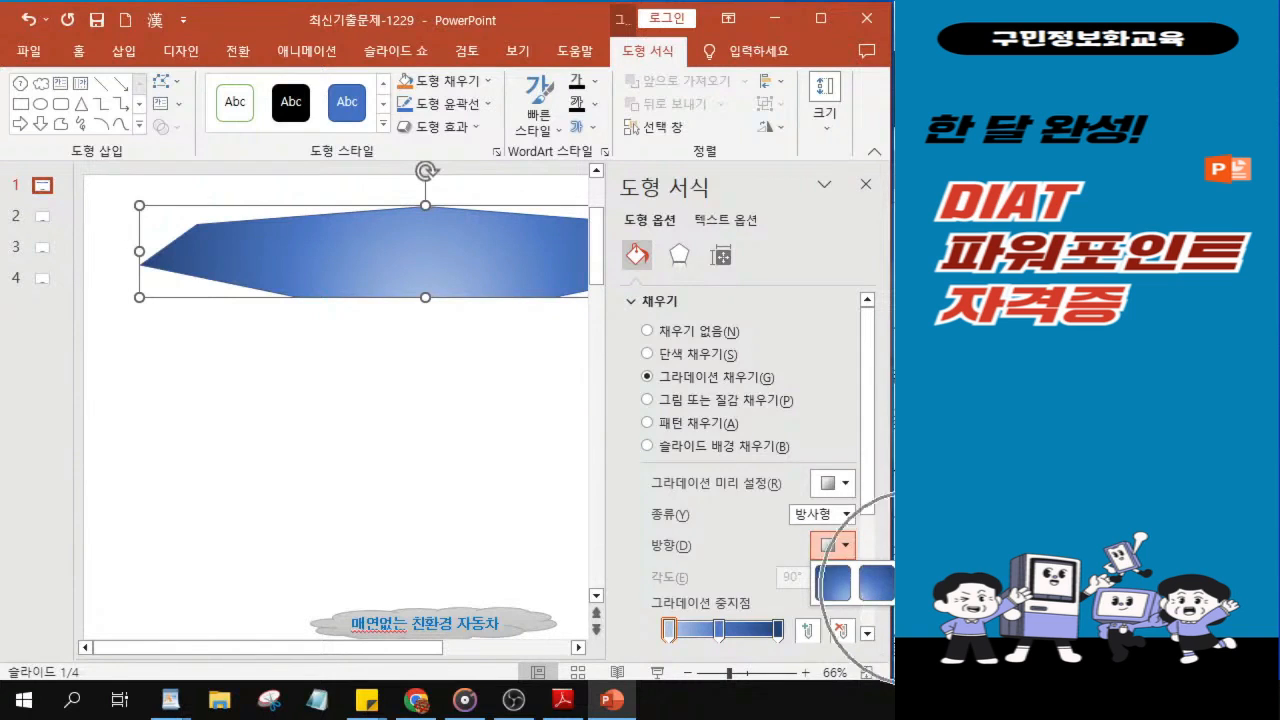
left_click(919, 583)
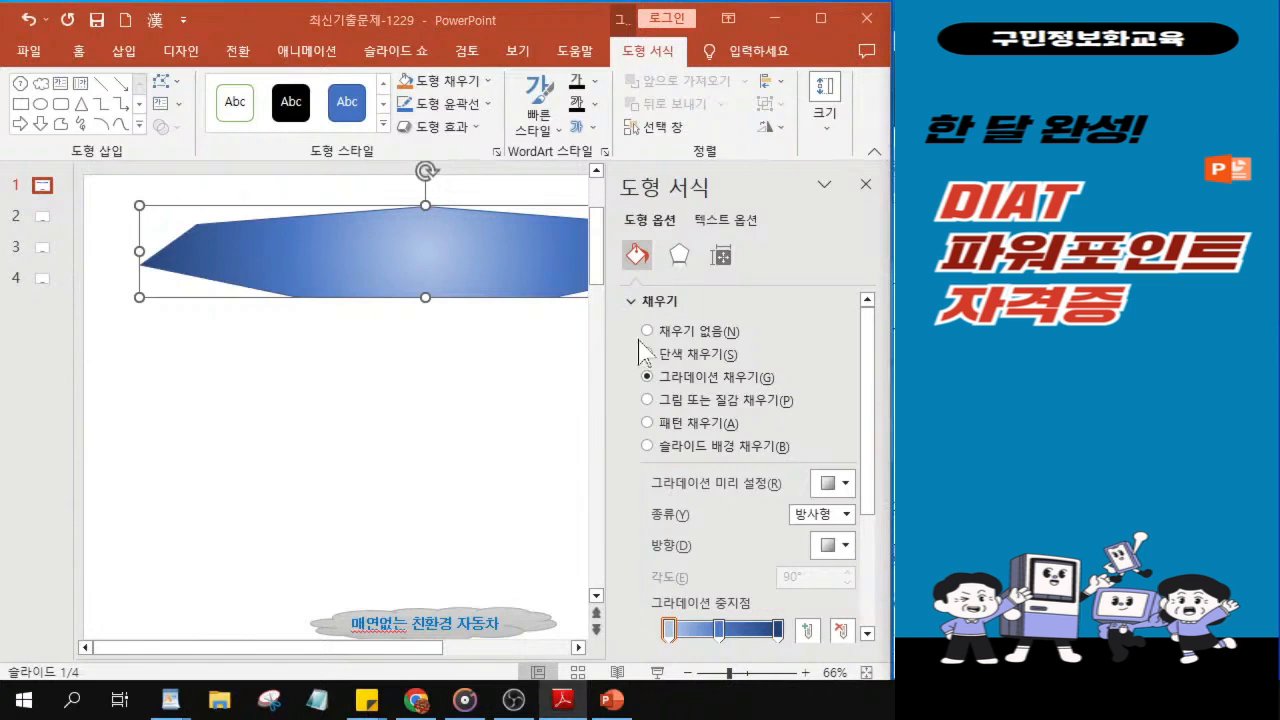
left_click(632, 303)
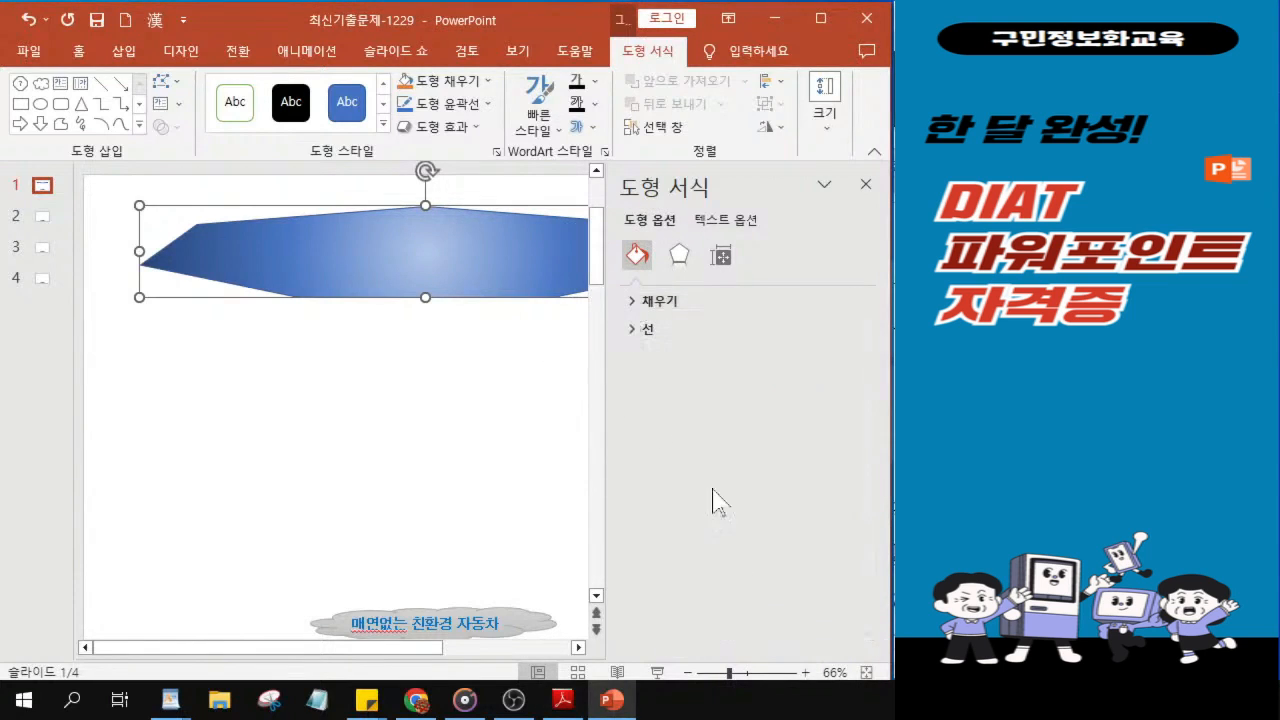
Set the title heptagon's outline colour to the standard red.
left_click(636, 334)
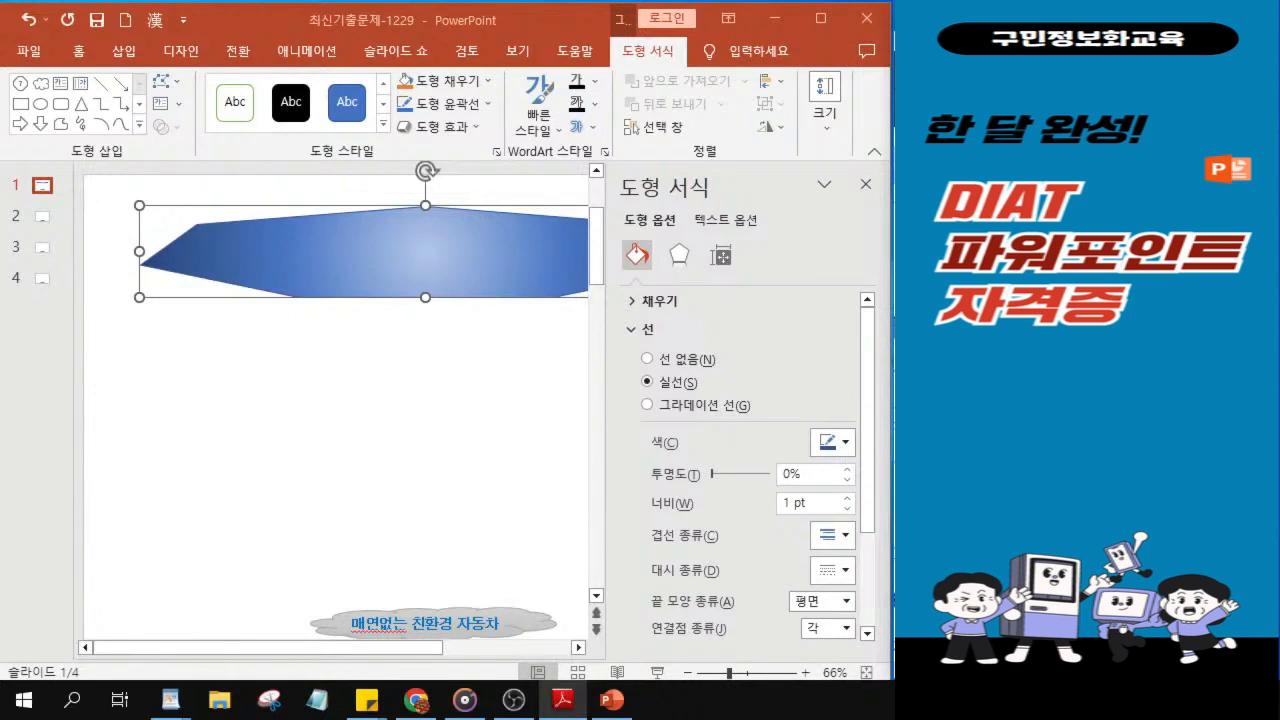
key("ctrl")
left_click(836, 442)
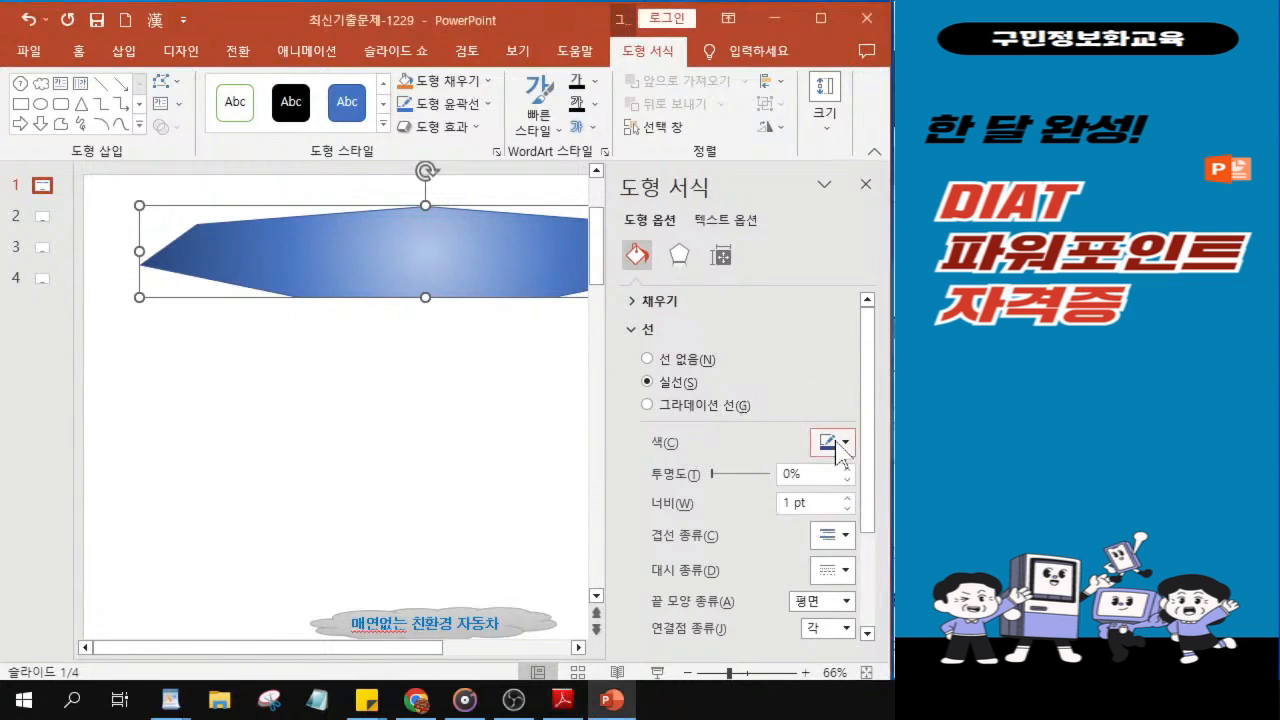
left_click(837, 446)
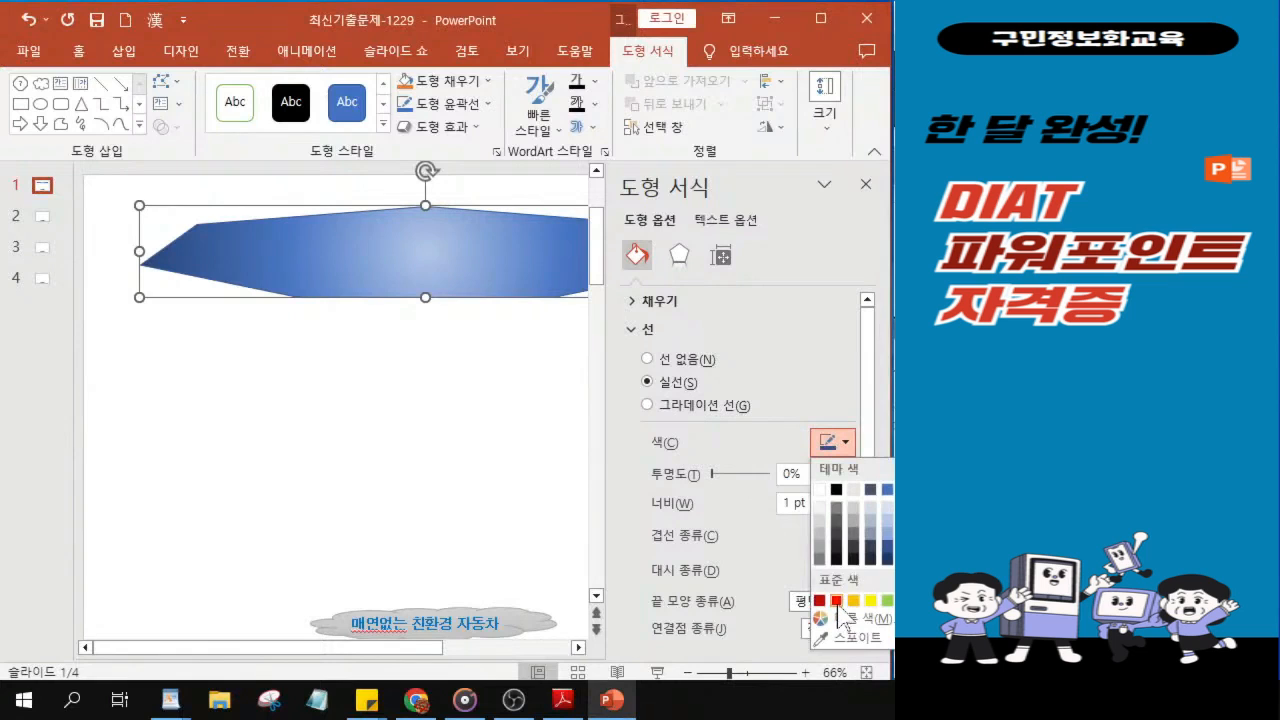
key("ctrl")
key("ctrl")
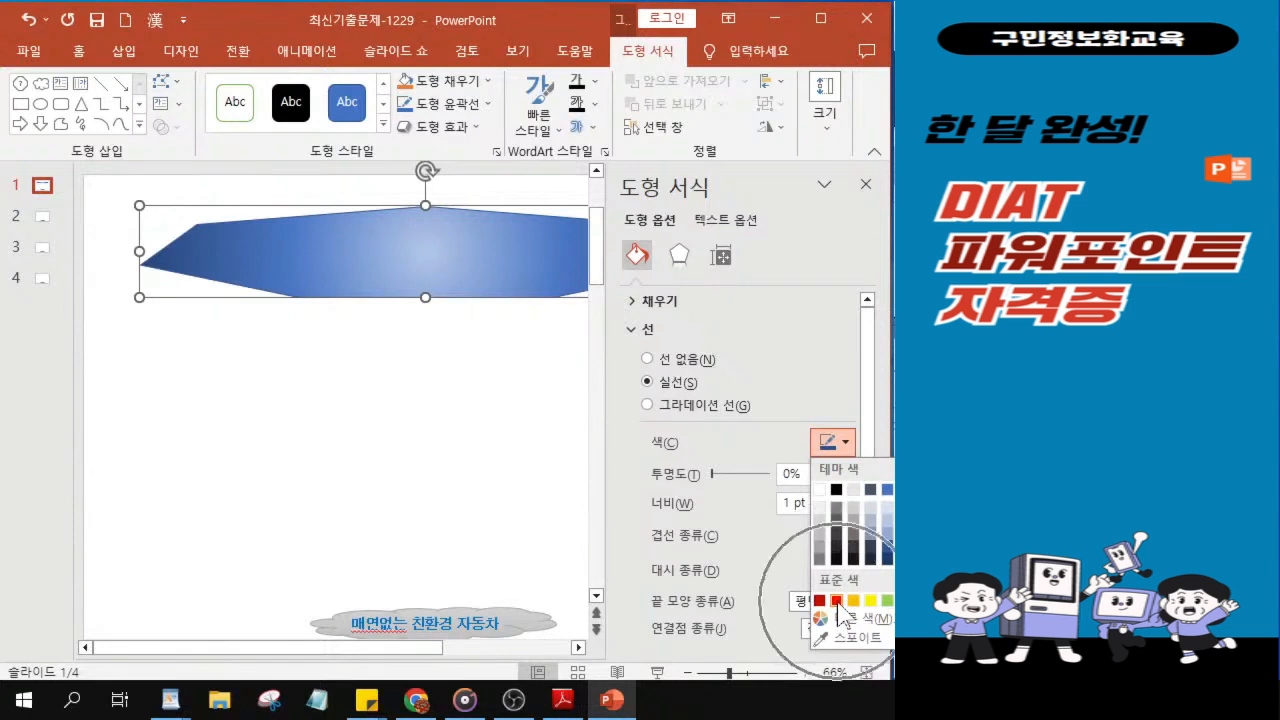
key("ctrl")
key("ctrl")
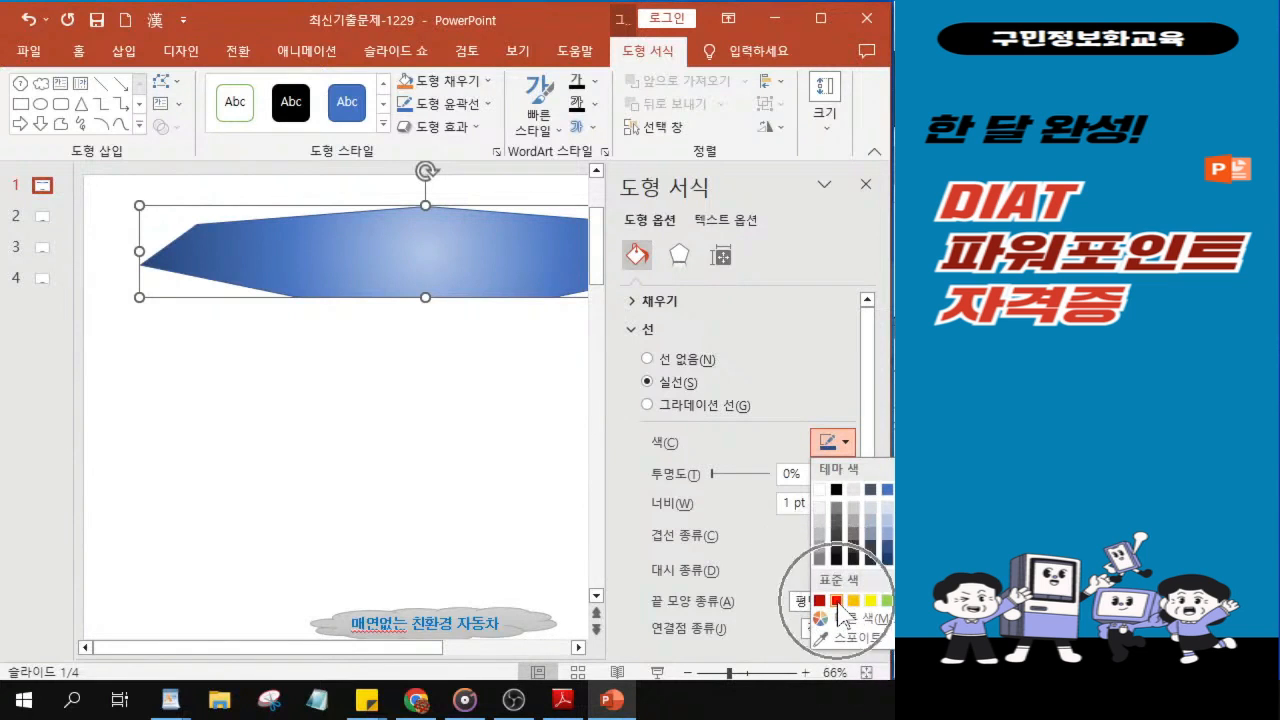
key("ctrl")
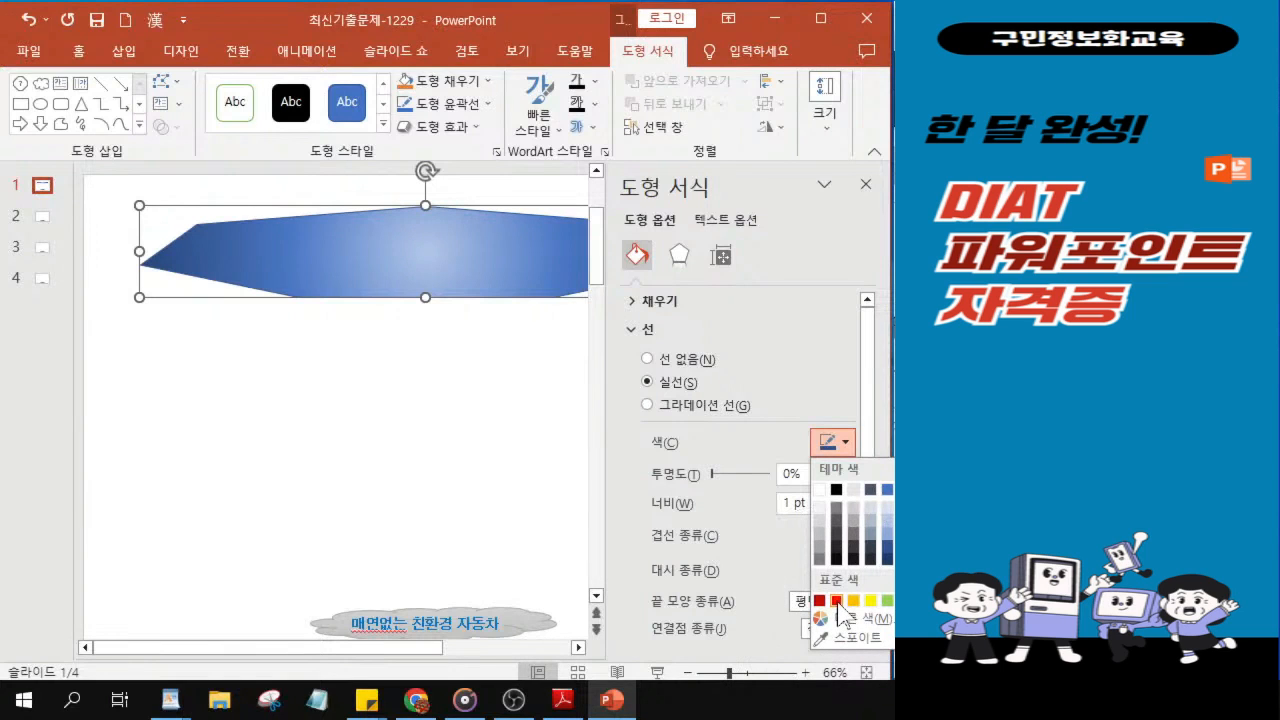
left_click(837, 601)
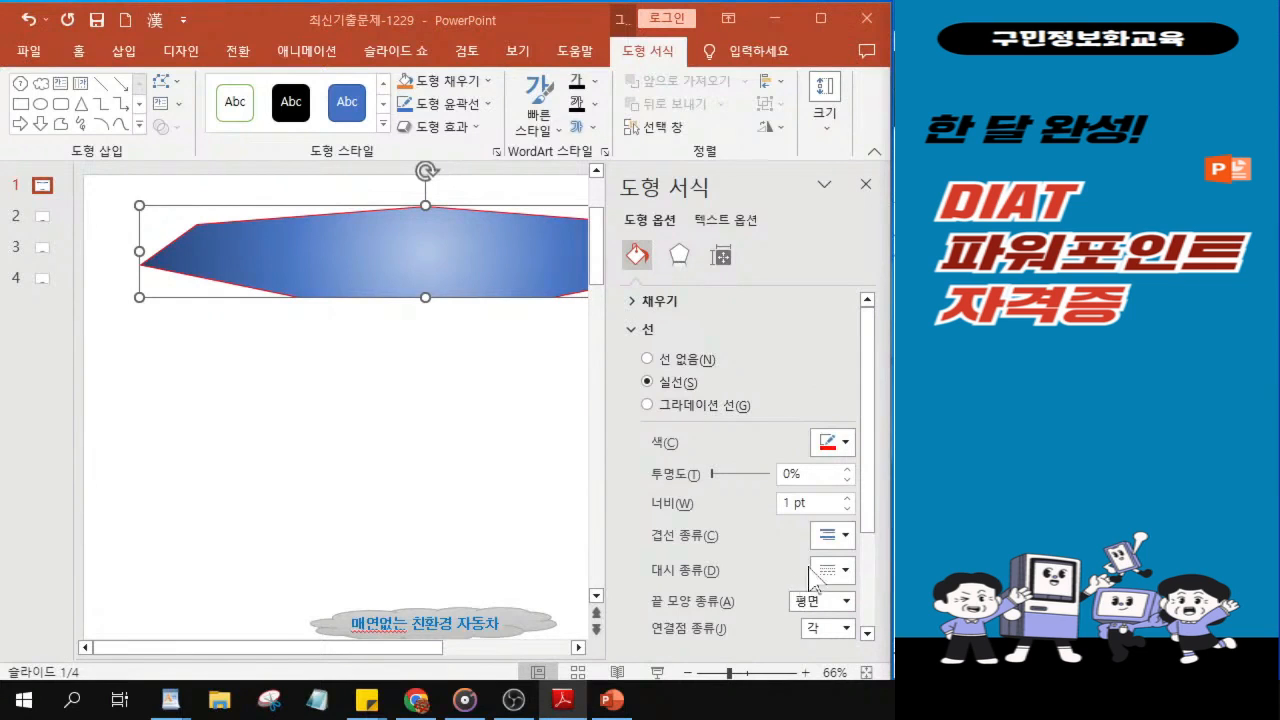
Set the heptagon's outline width to 3 pt and its dash type to the square-dot line.
left_click(795, 503)
key("BackSpace")
type("3")
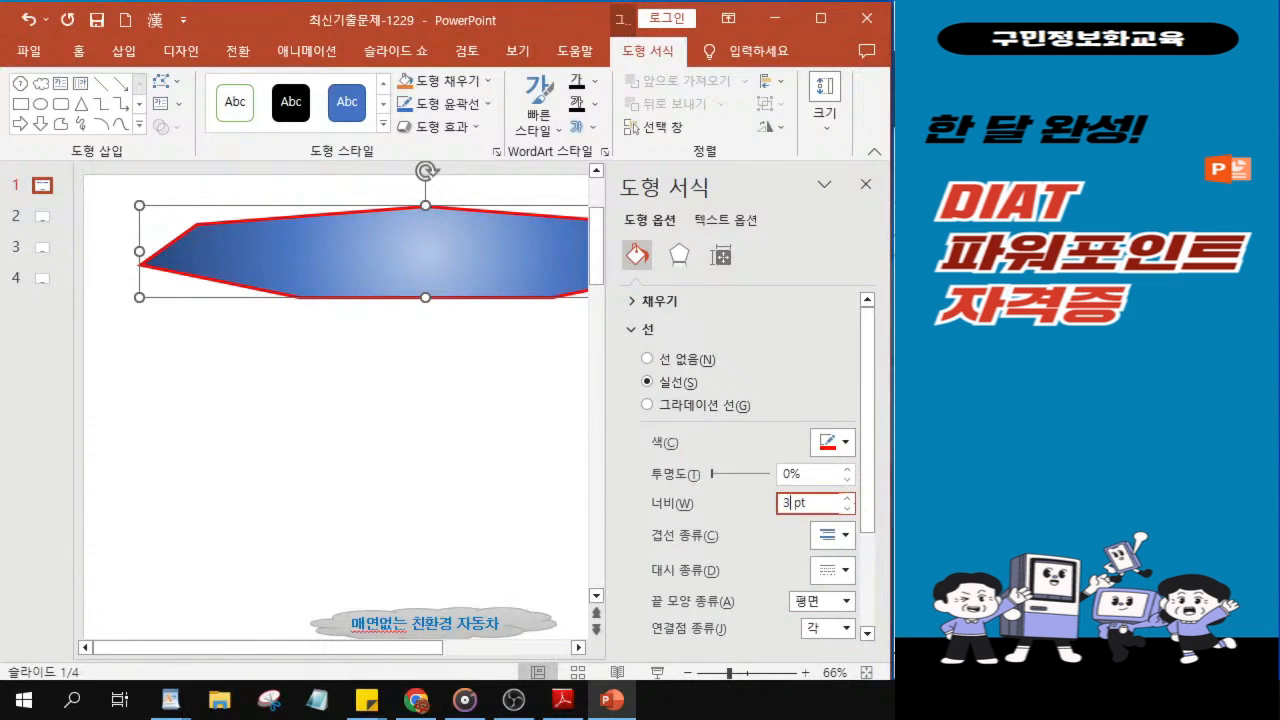
key("alt+Tab")
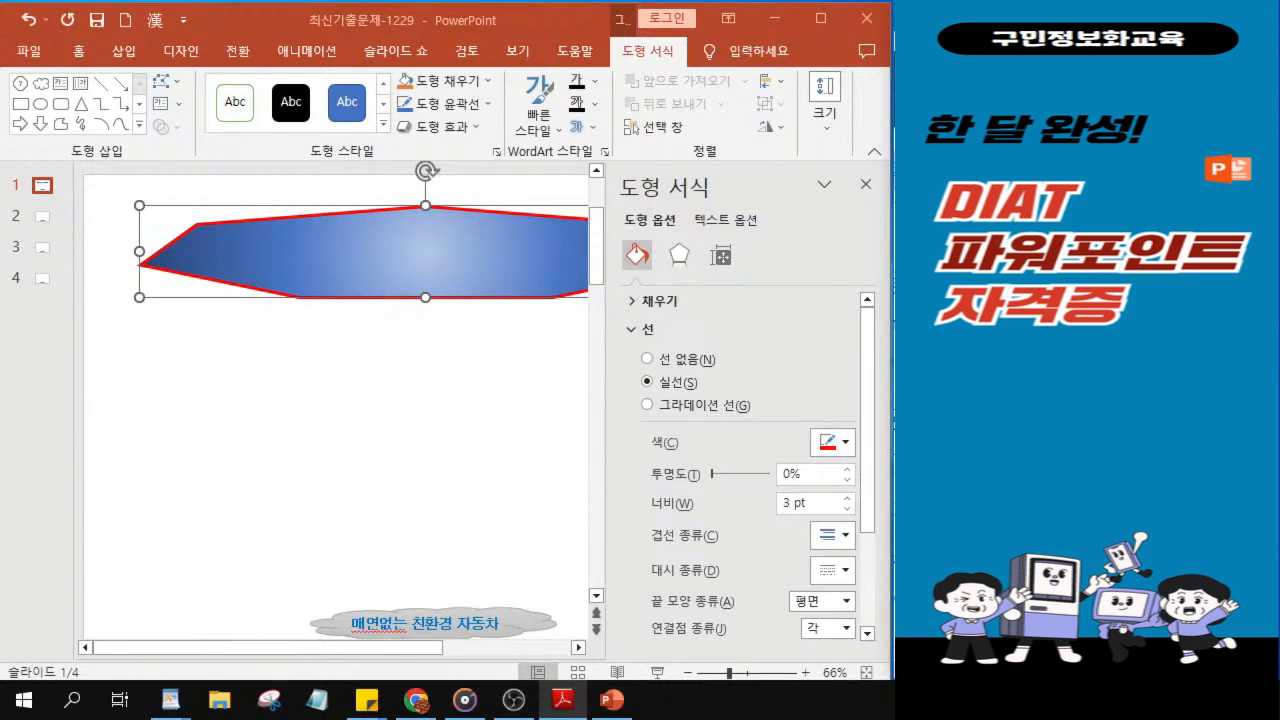
left_click(834, 572)
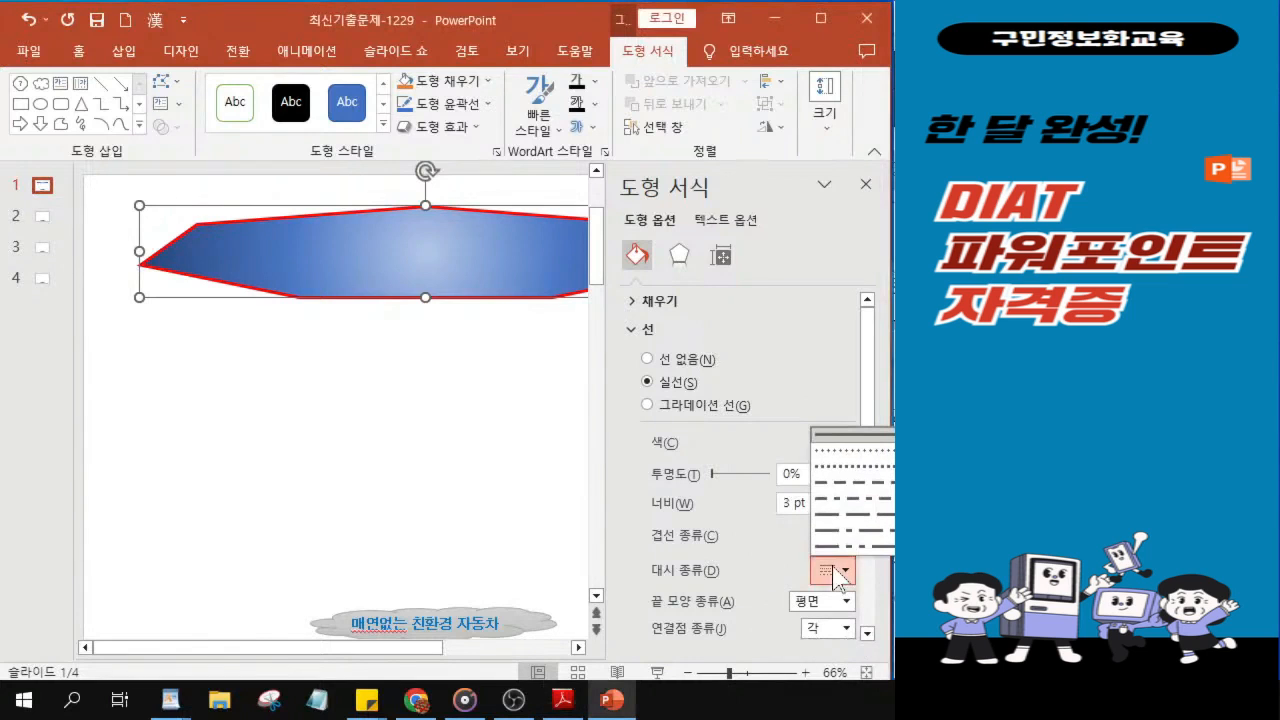
left_click(840, 466)
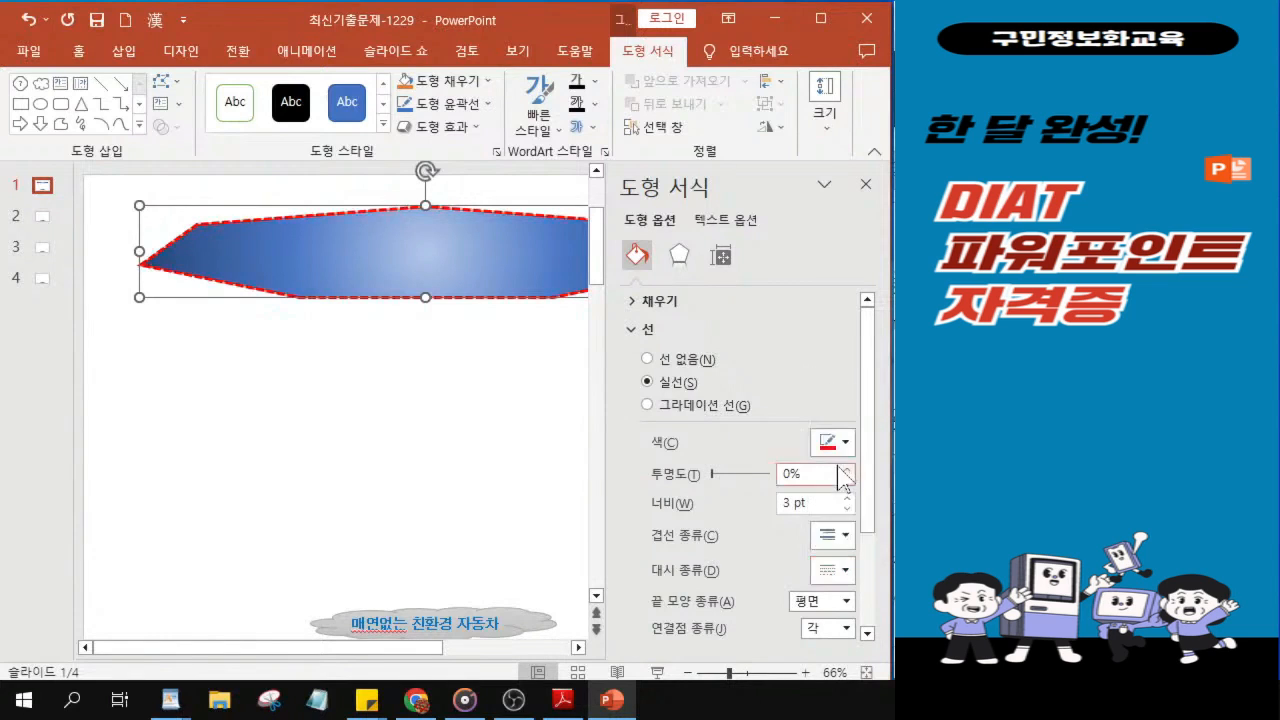
key("ctrl")
key("ctrl")
key("ctrl")
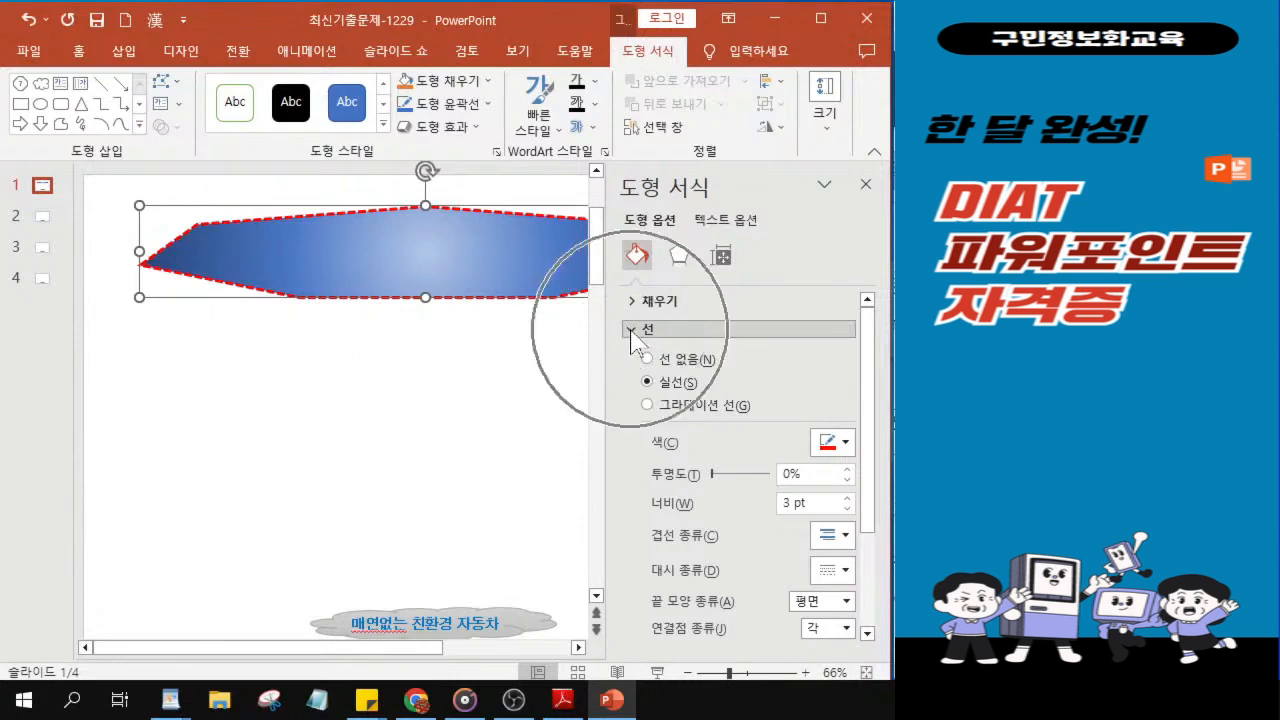
left_click(632, 330)
Apply the upper-right 원근감 (perspective) shadow preset to the title heptagon and close the shape formatting options.
key("ctrl")
left_click(678, 257)
key("ctrl")
key("ctrl")
key("ctrl")
key("ctrl")
key("ctrl")
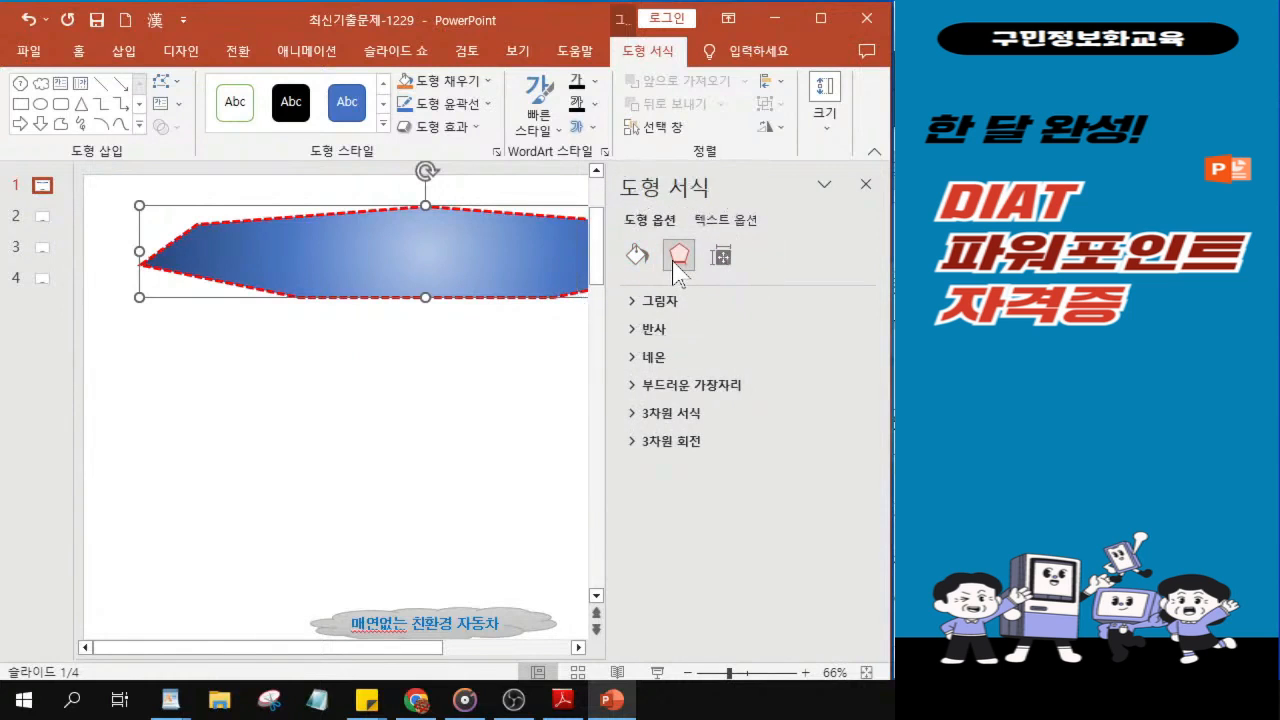
key("ctrl")
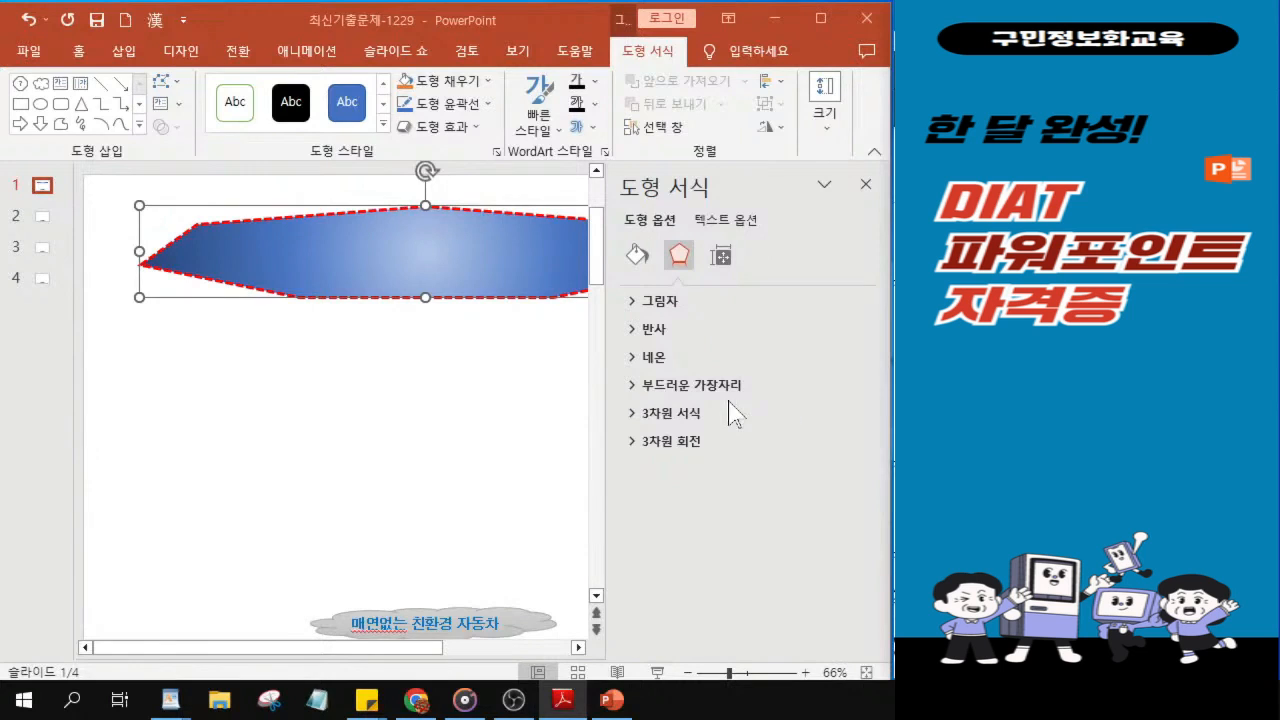
left_click(632, 302)
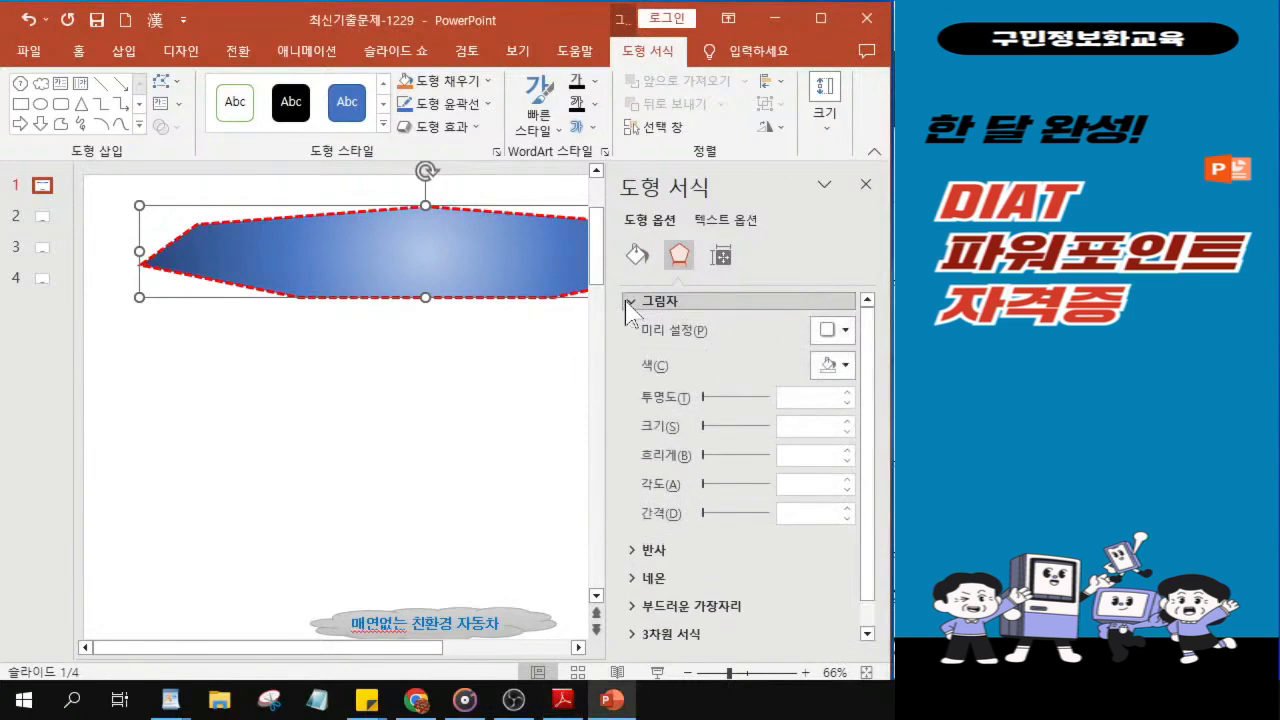
left_click(838, 333)
left_click(837, 332)
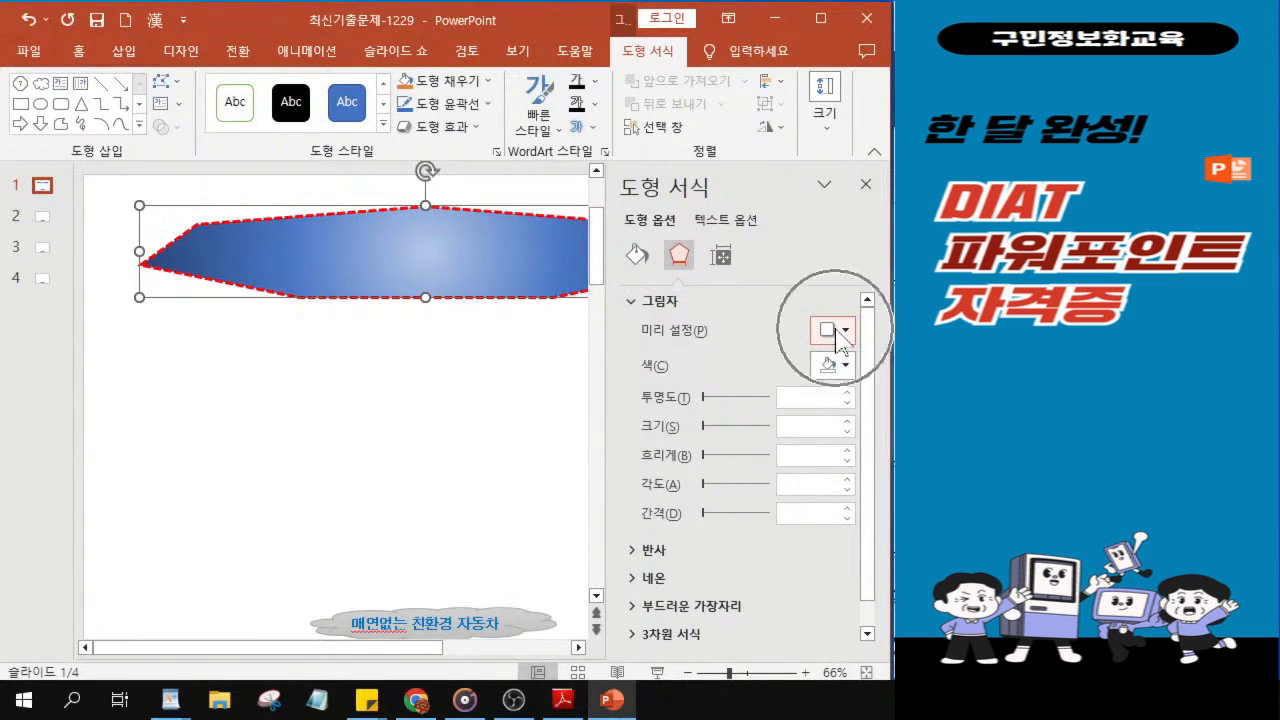
key("ctrl")
key("ctrl")
key("ctrl")
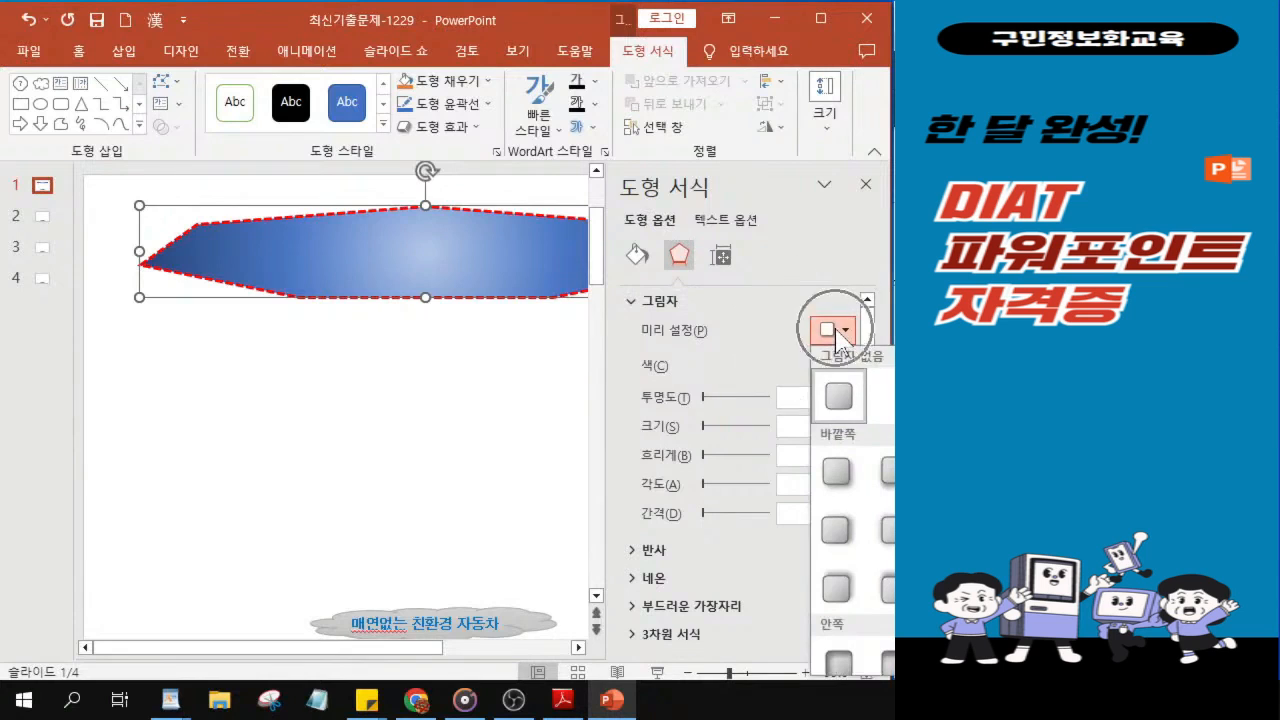
key("ctrl")
key("ctrl")
key("ctrl")
key("ctrl")
key("ctrl")
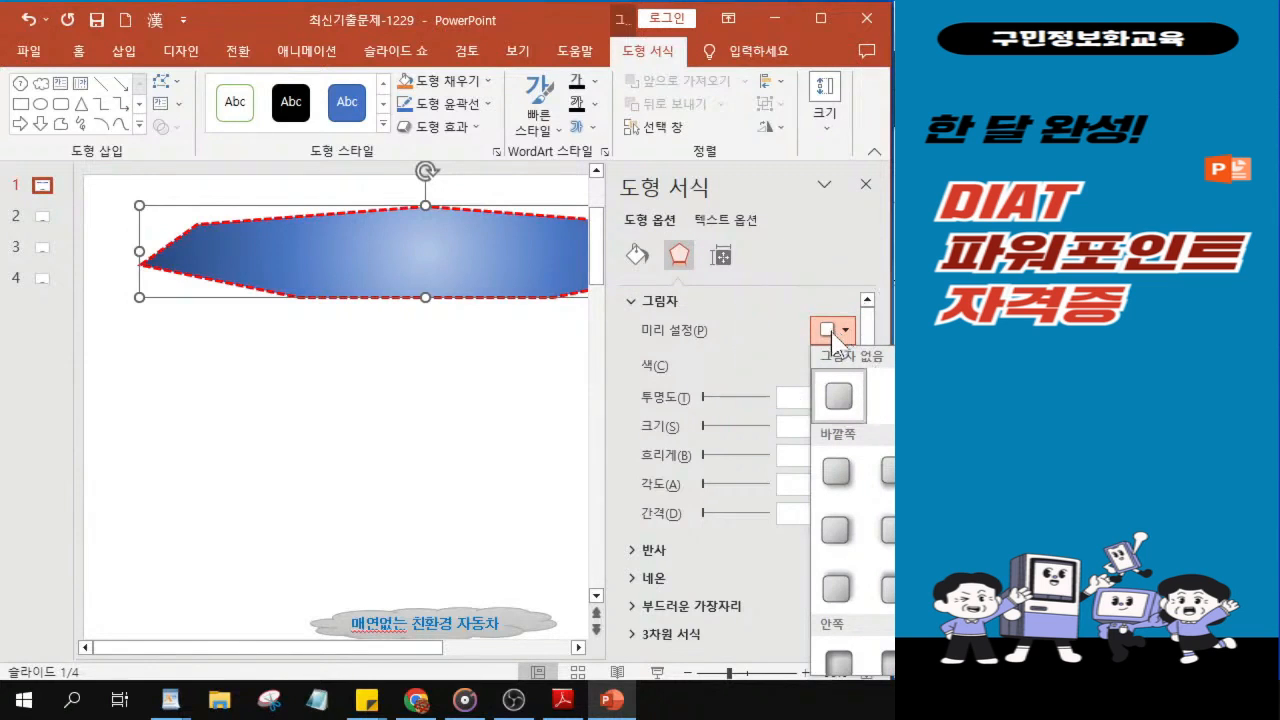
scroll(852, 510, "down", 5)
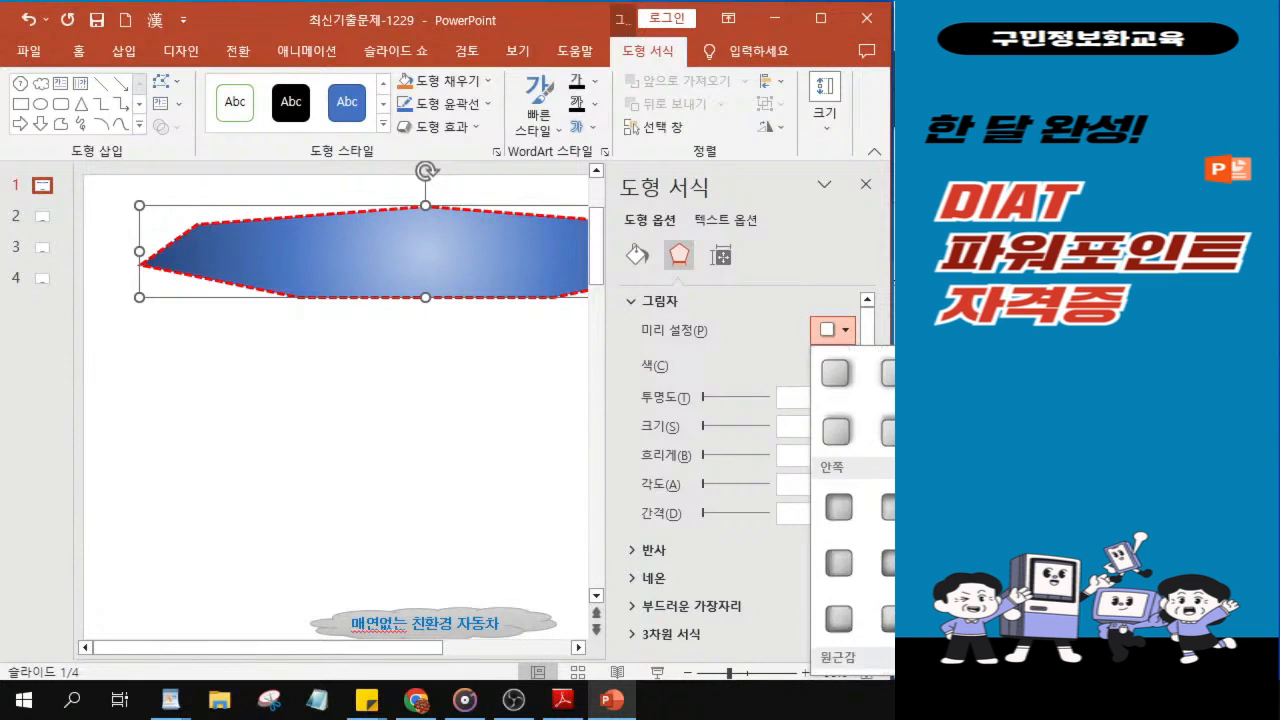
scroll(852, 510, "down", 1)
scroll(852, 510, "up", 3)
scroll(852, 510, "down", 3)
scroll(852, 510, "up", 3)
scroll(852, 510, "down", 3)
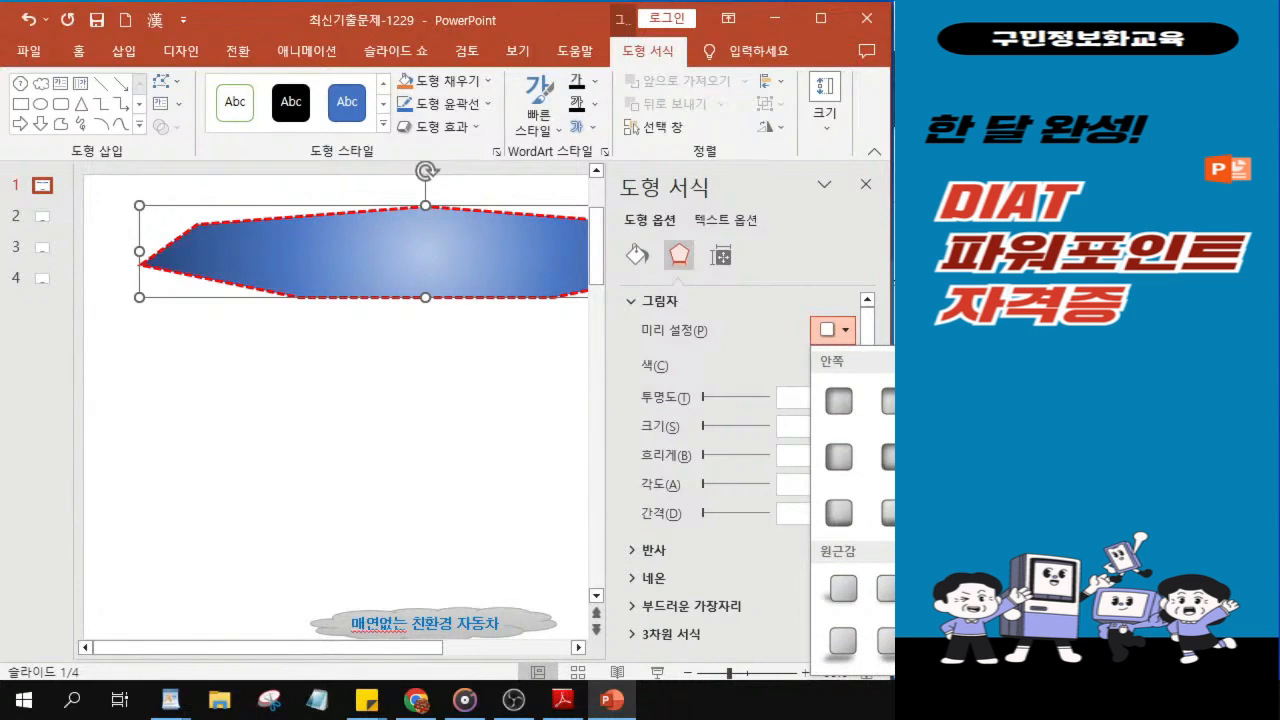
left_click(889, 595)
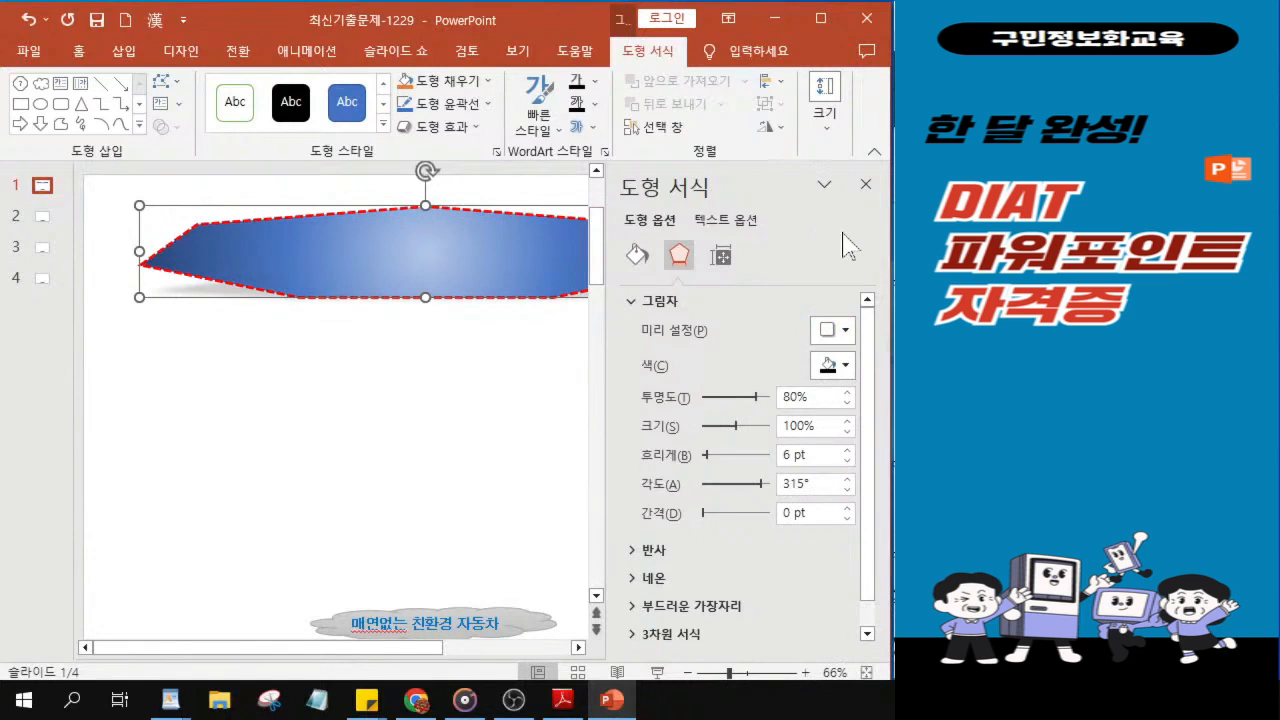
left_click(866, 190)
key("ctrl")
key("ctrl")
key("ctrl")
key("ctrl")
key("ctrl")
key("ctrl")
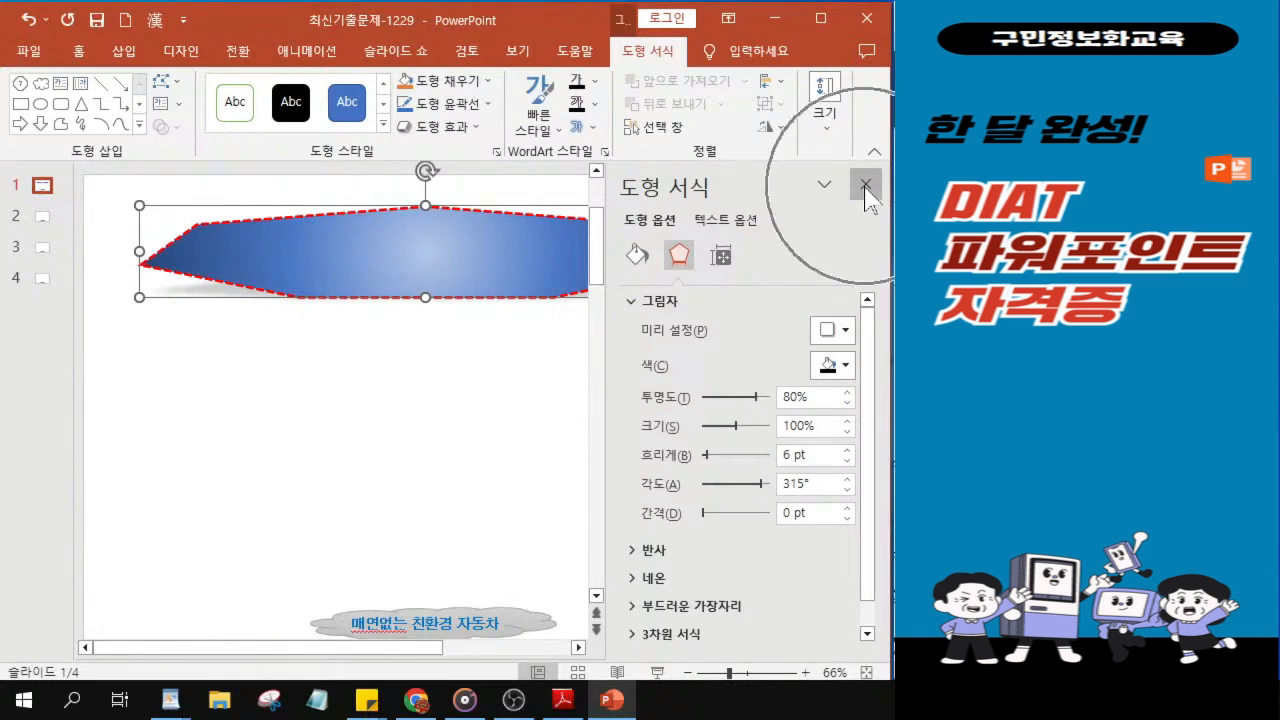
left_click(866, 190)
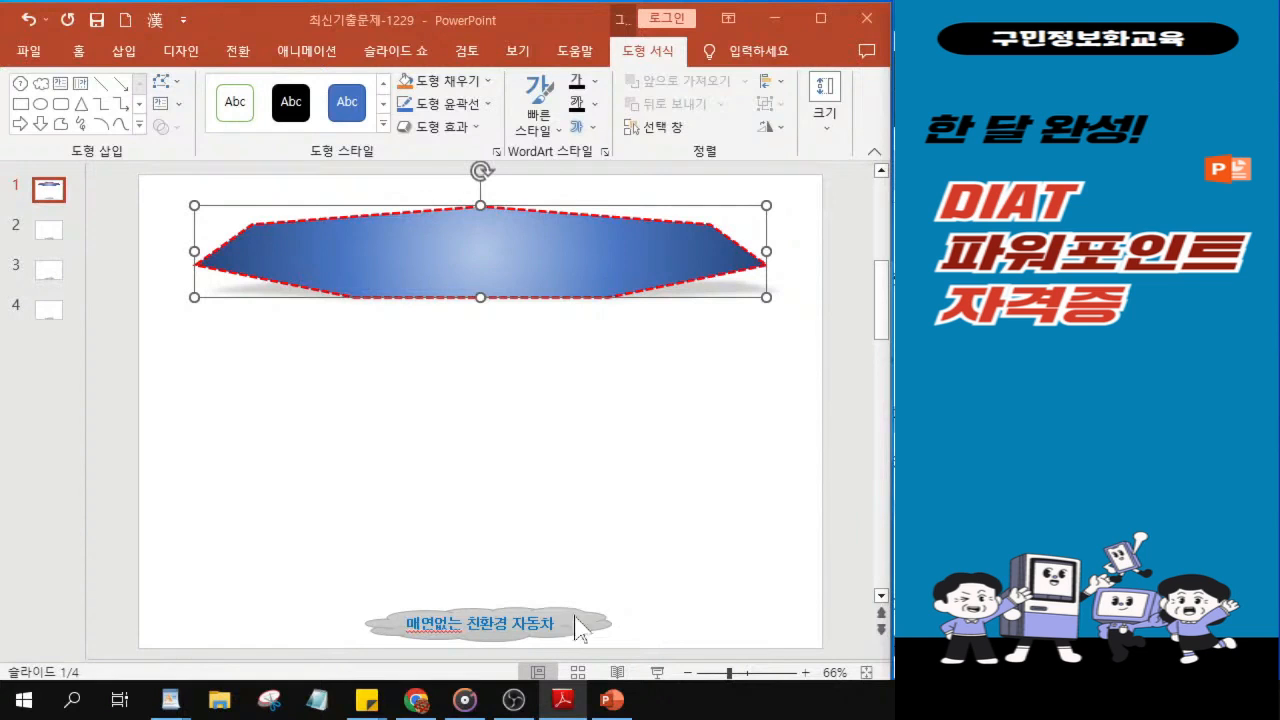
Open the title heptagon's font name for editing.
left_click(77, 52)
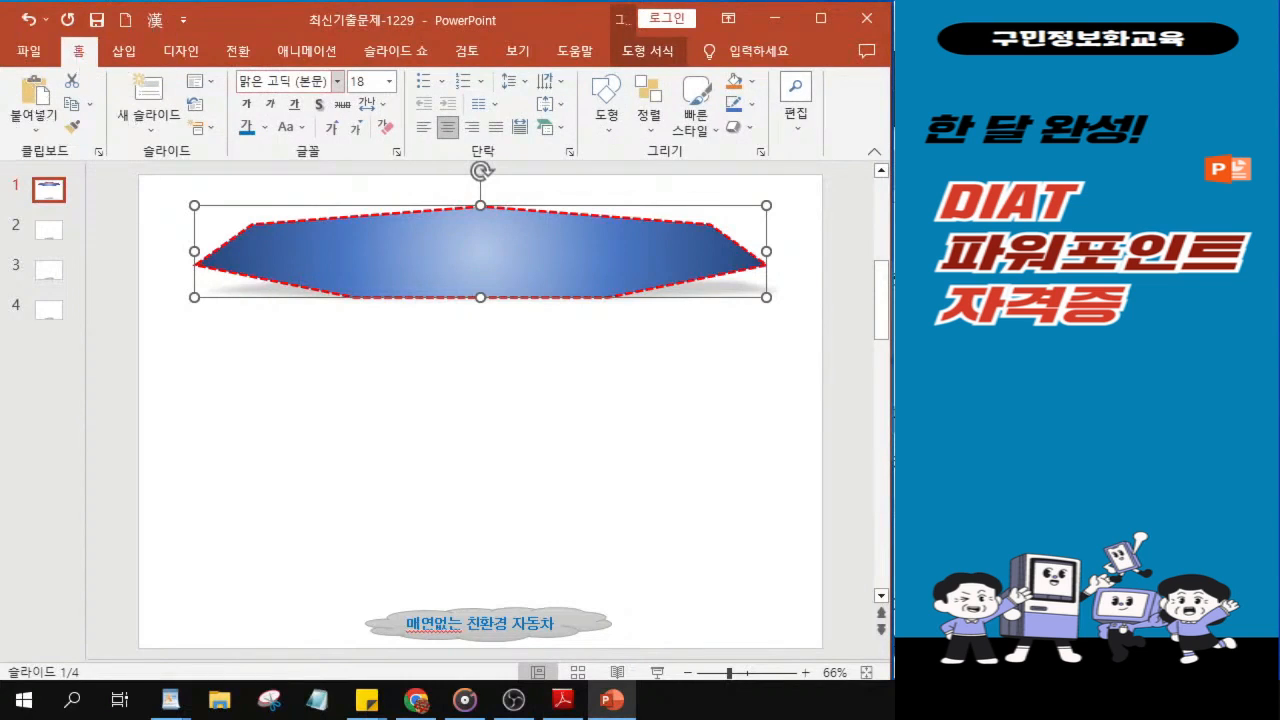
left_click(316, 82)
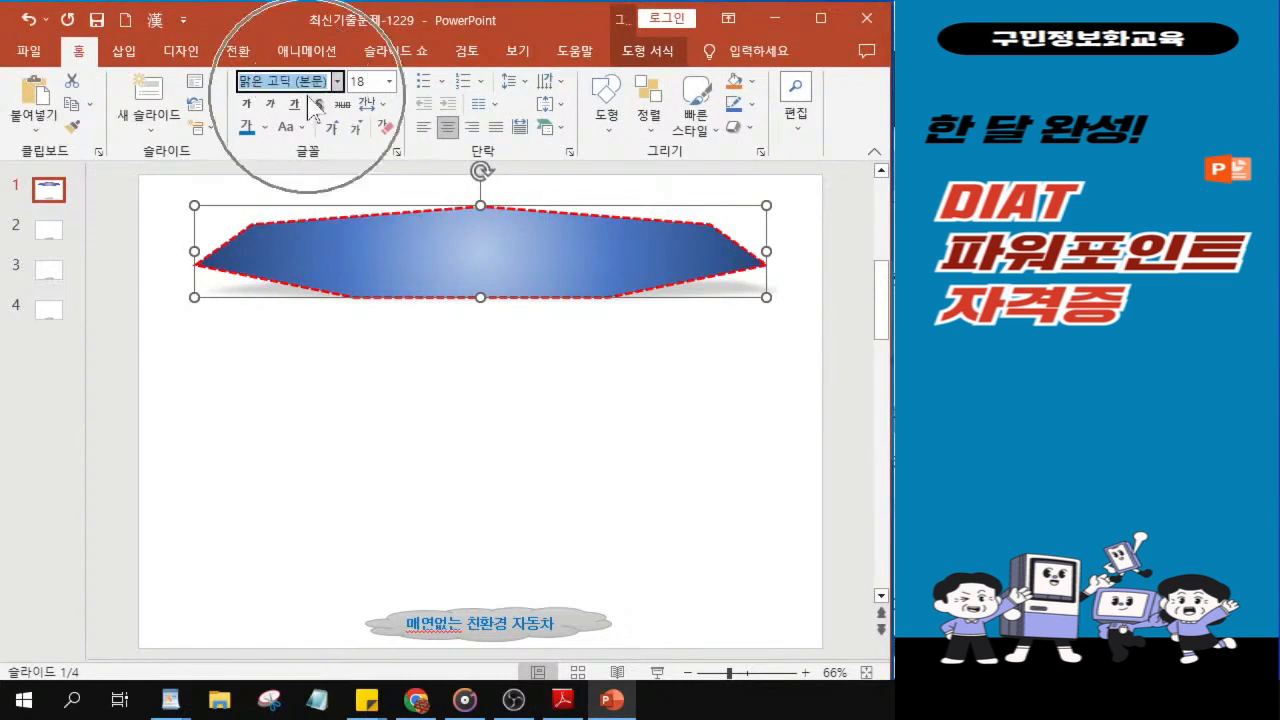
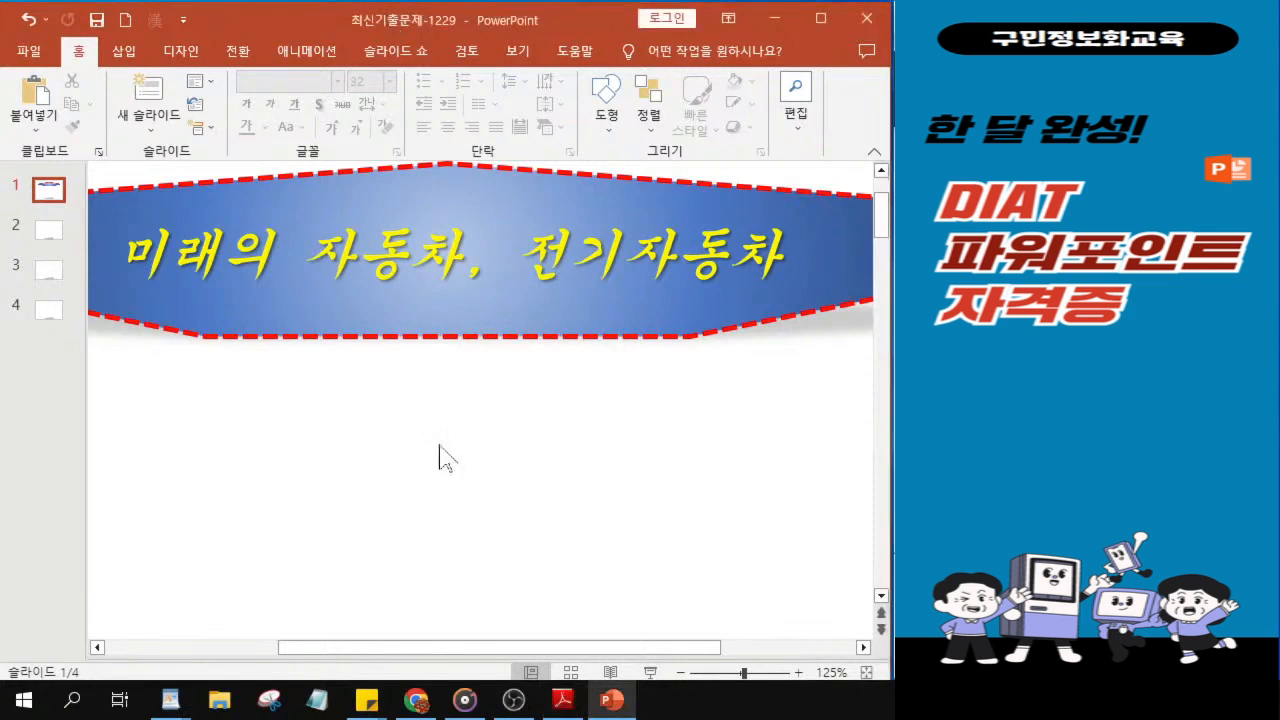
Draw a donut (도넛) basic shape on slide 1 in the empty area below the left part of the title heptagon.
scroll(412, 405, "down", 6)
scroll(417, 431, "up", 1)
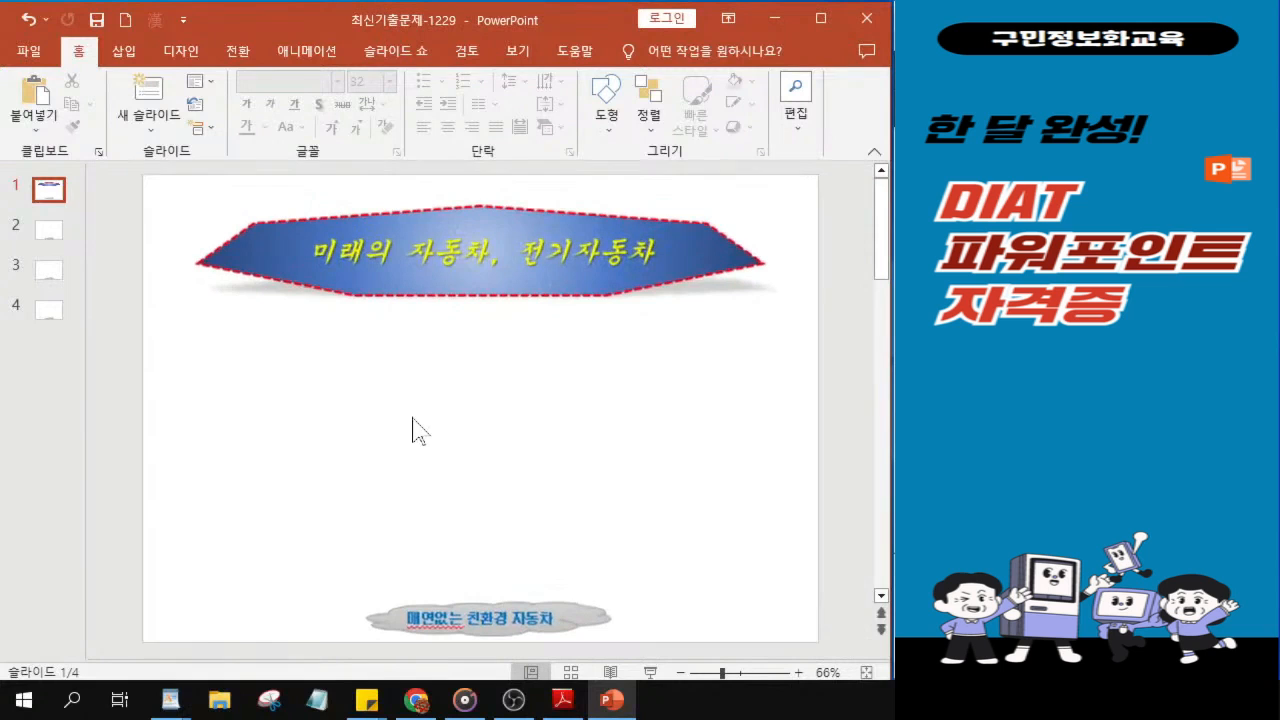
left_click(287, 387)
key("ctrl")
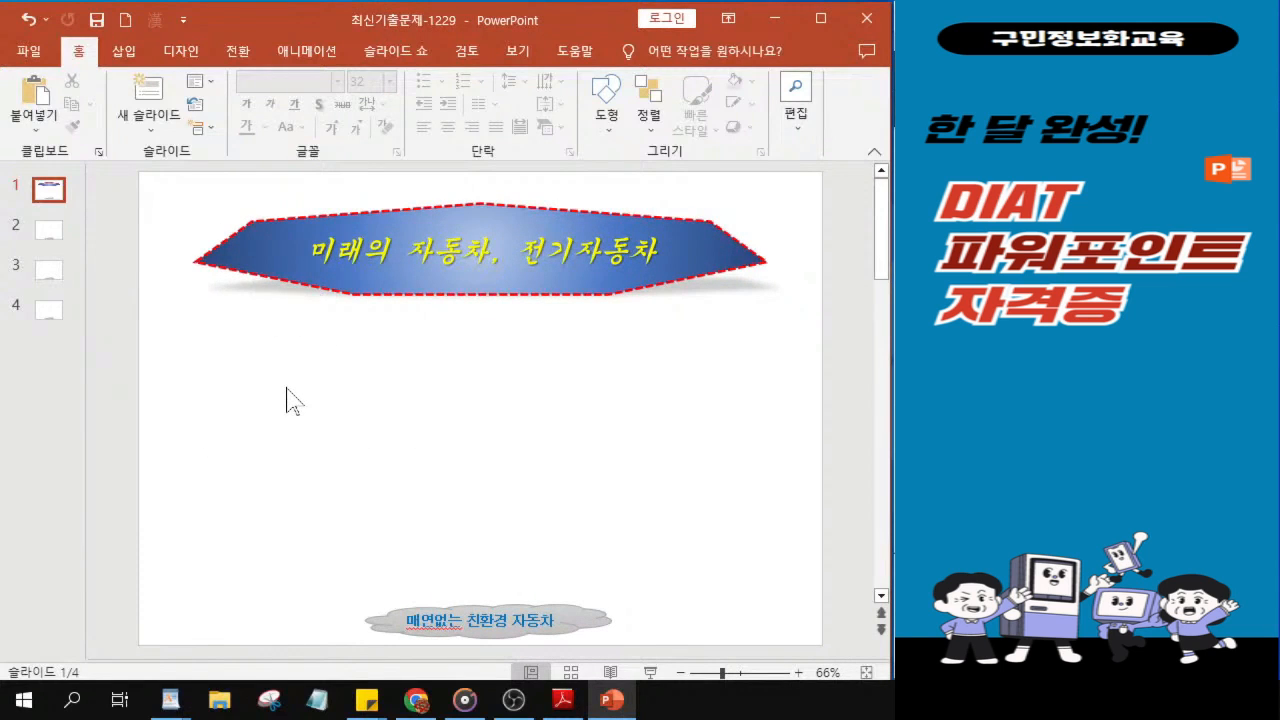
left_click(607, 125)
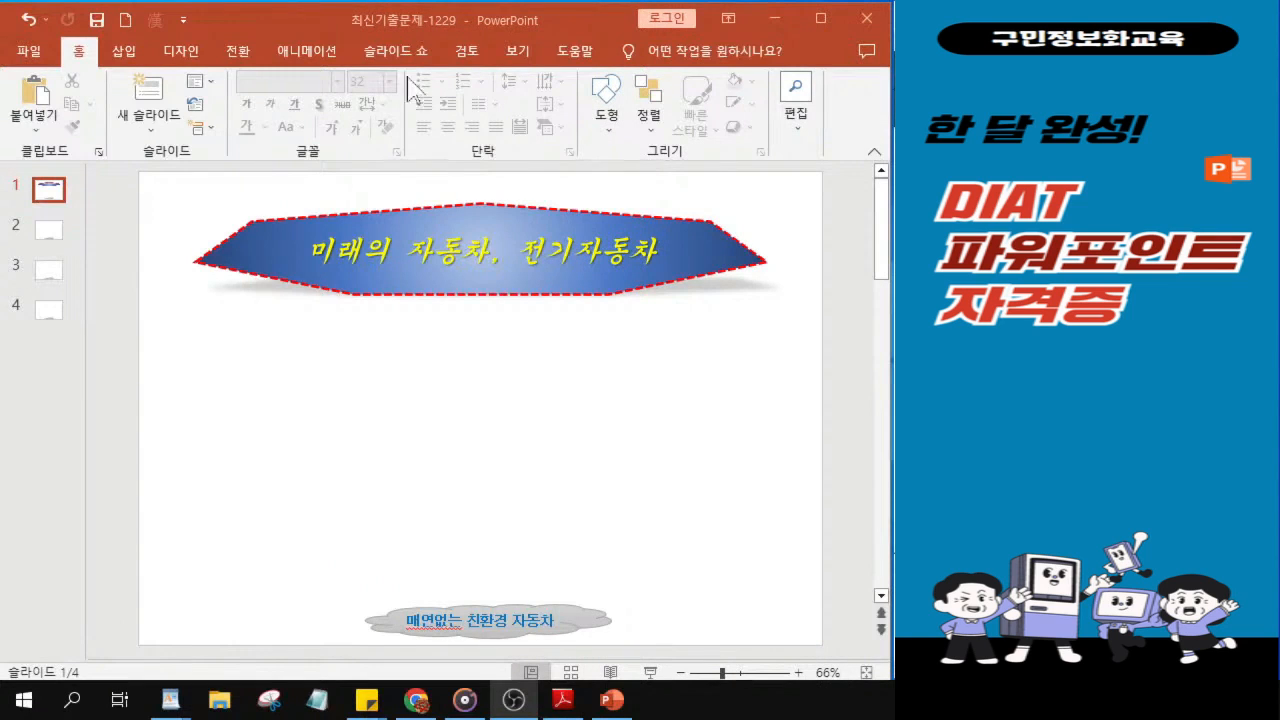
left_click(611, 129)
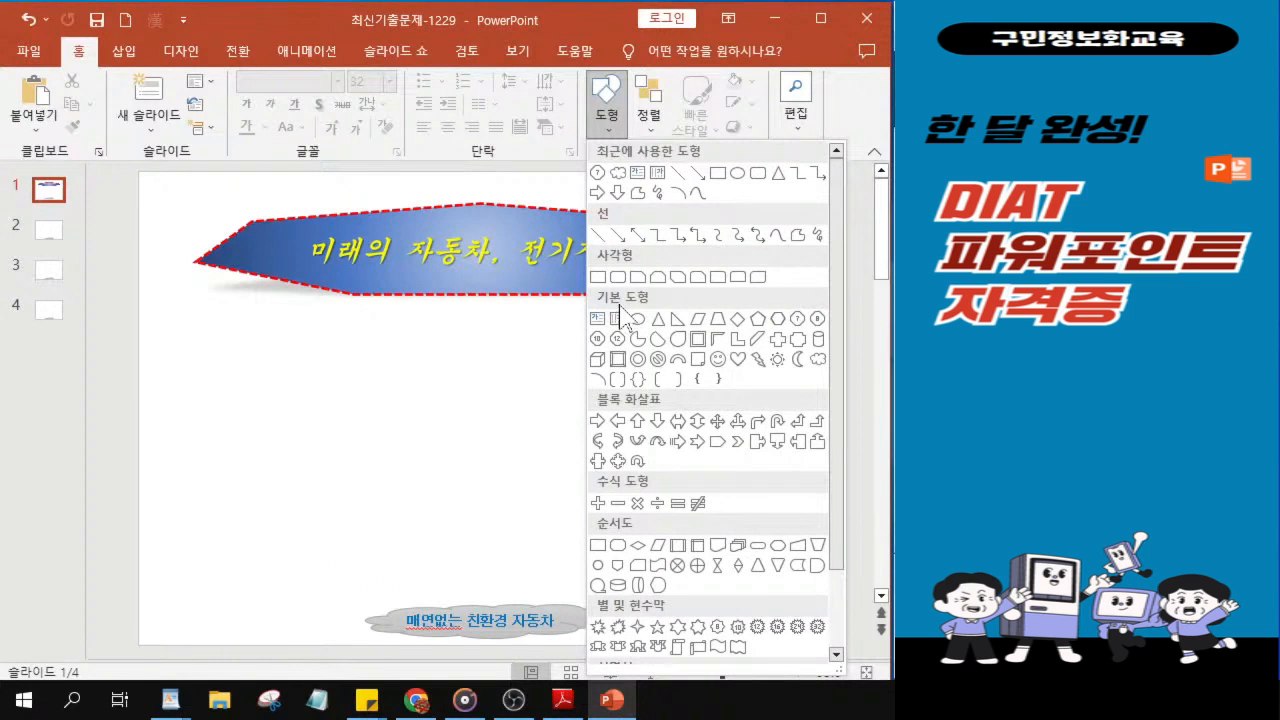
left_click(637, 360)
left_click(637, 360)
left_click(637, 360)
left_click(637, 360)
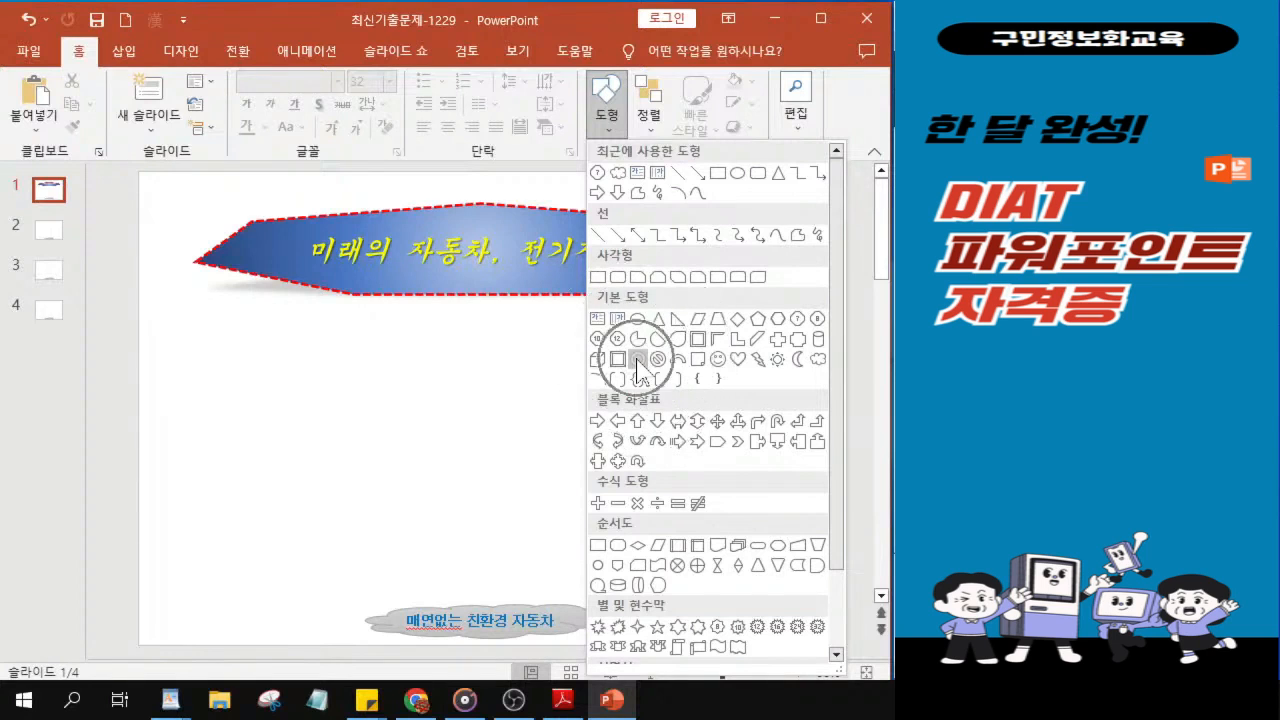
key("ctrl")
key("ctrl")
key("ctrl")
key("ctrl")
key("ctrl")
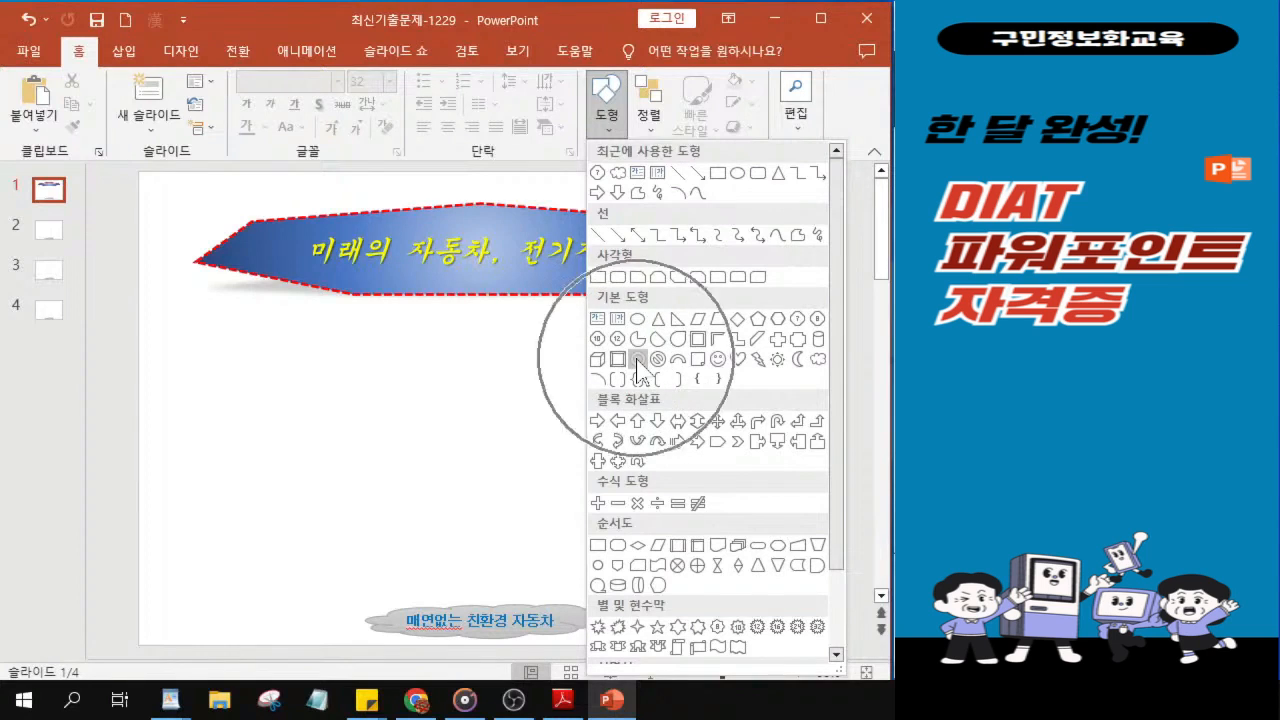
key("ctrl")
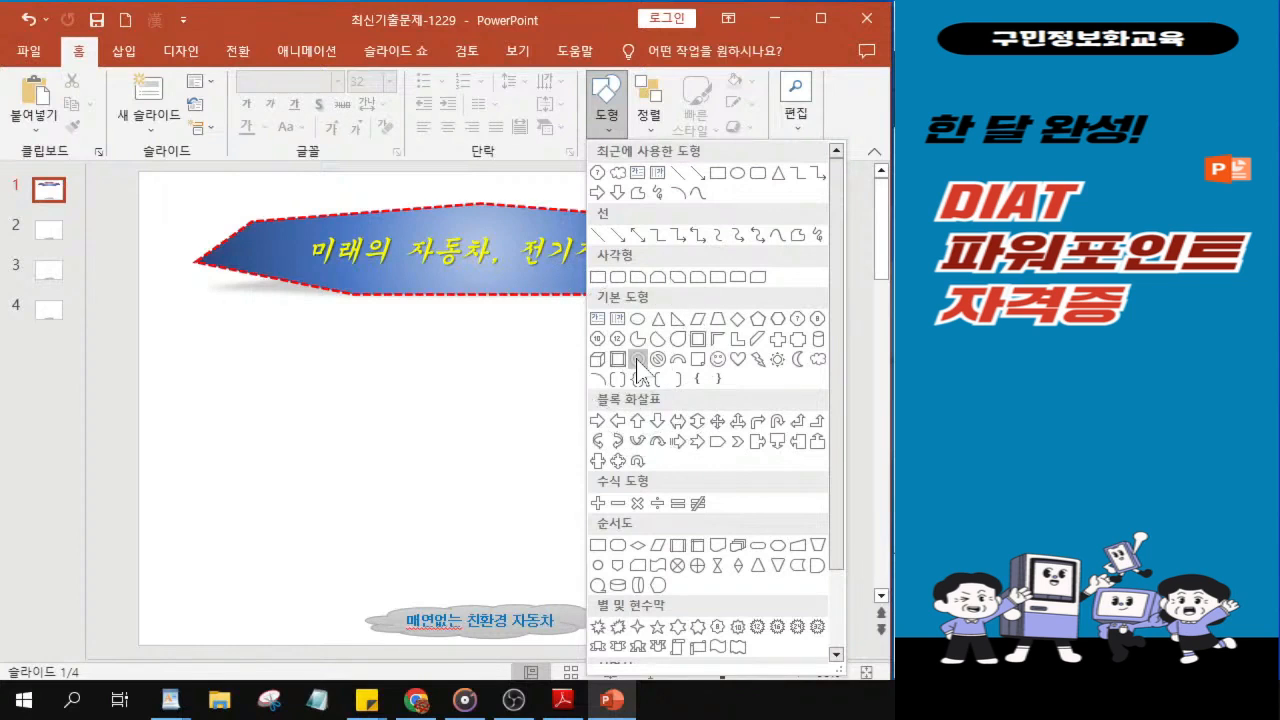
left_click(637, 360)
left_click_drag(264, 380, 296, 446)
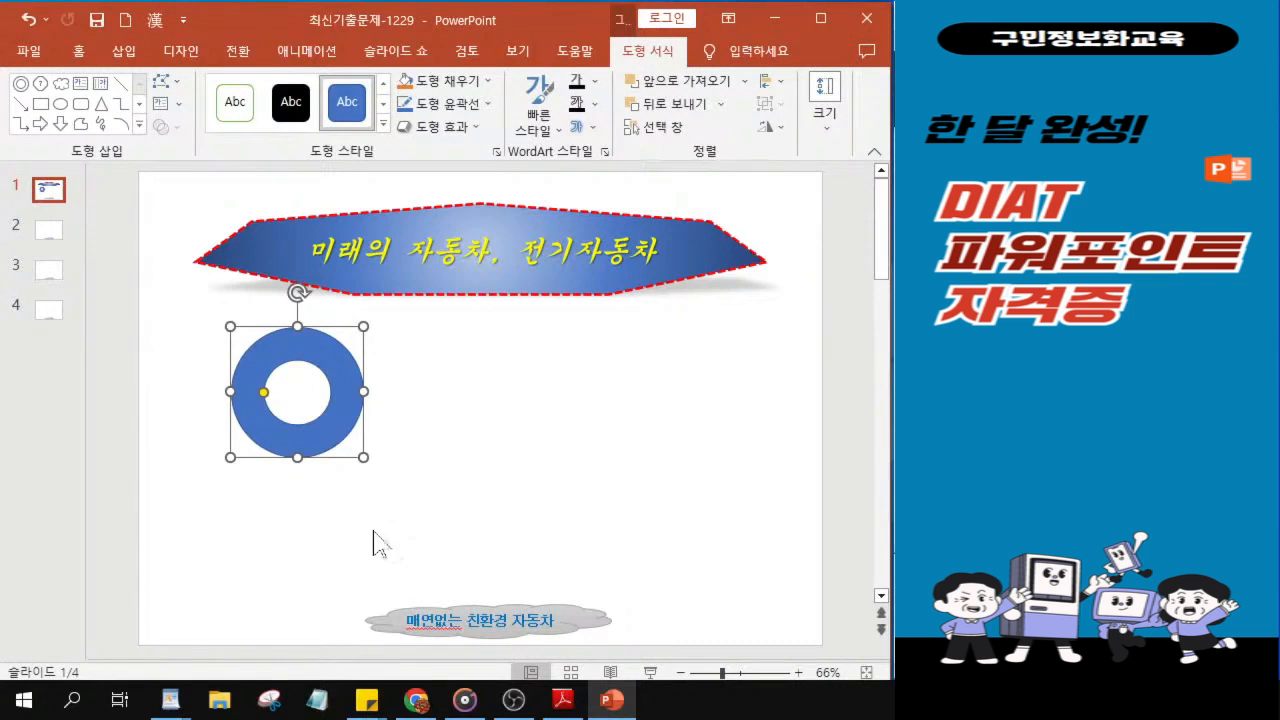
Compare the donut with the ring in the PDF sample sheet, then return to PowerPoint and shrink and reposition it to match.
key("alt+Tab")
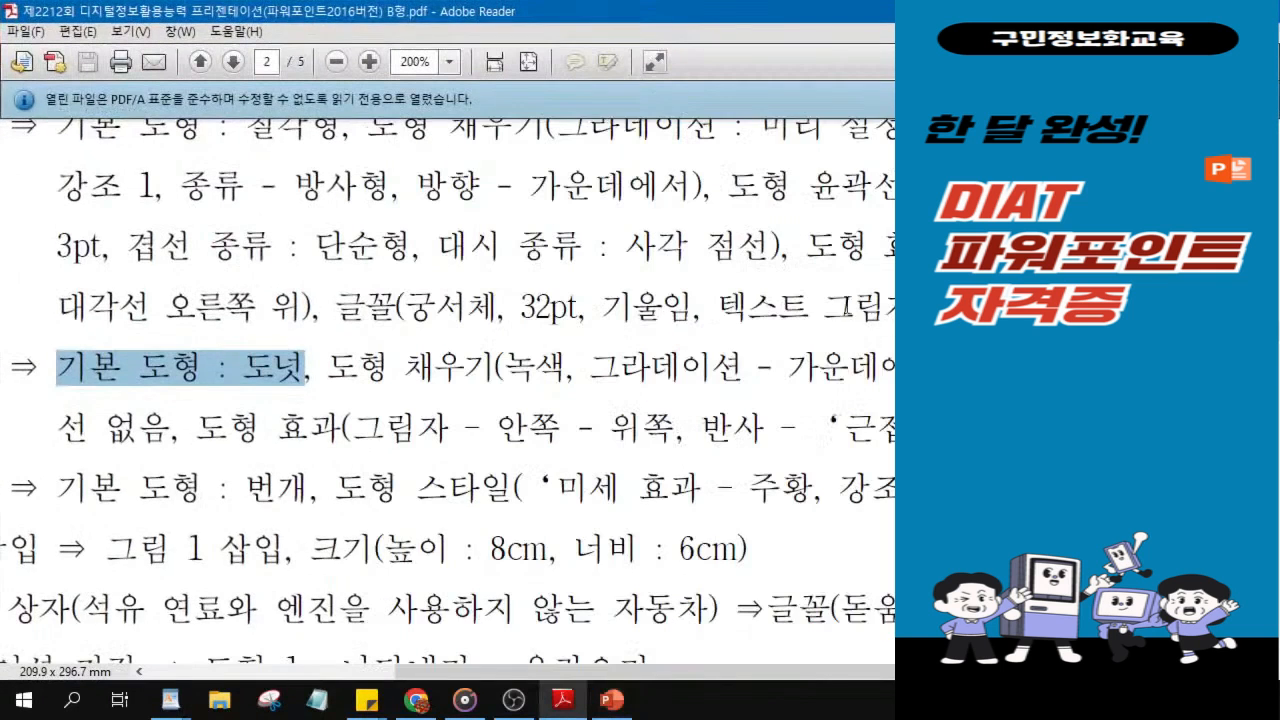
scroll(790, 298, "up", 4)
scroll(790, 298, "up", 5)
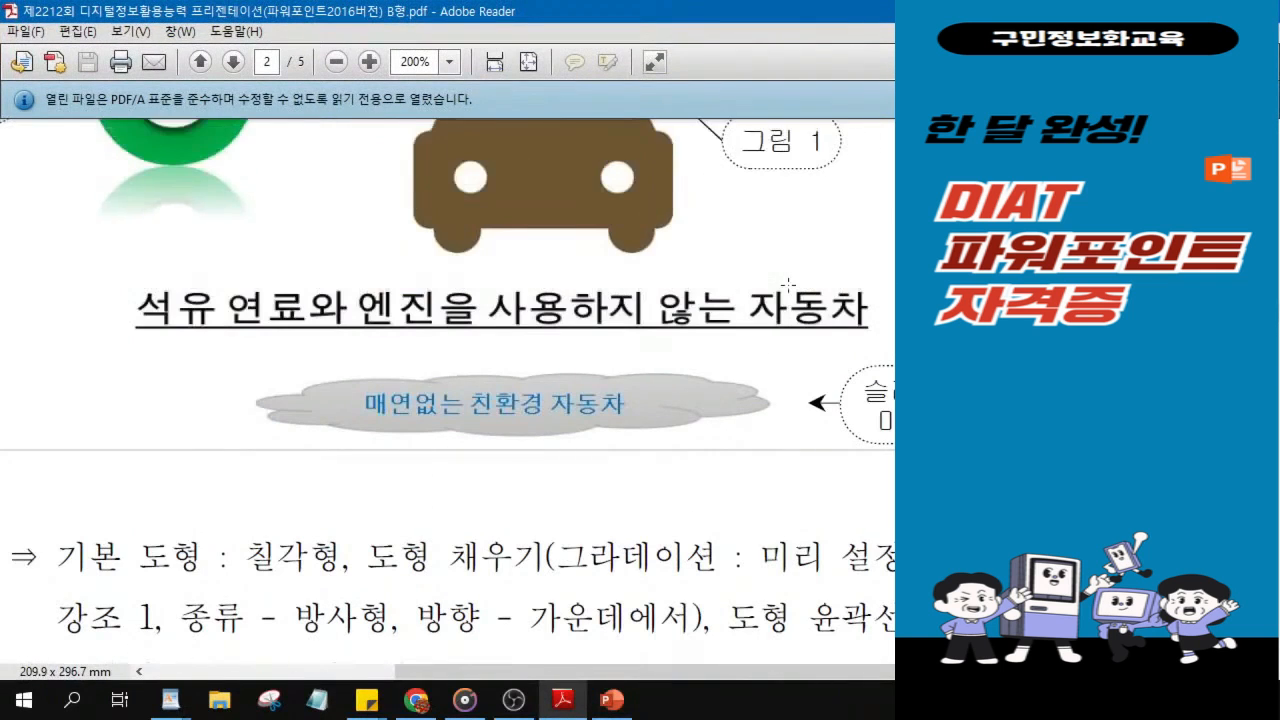
scroll(788, 284, "up", 2)
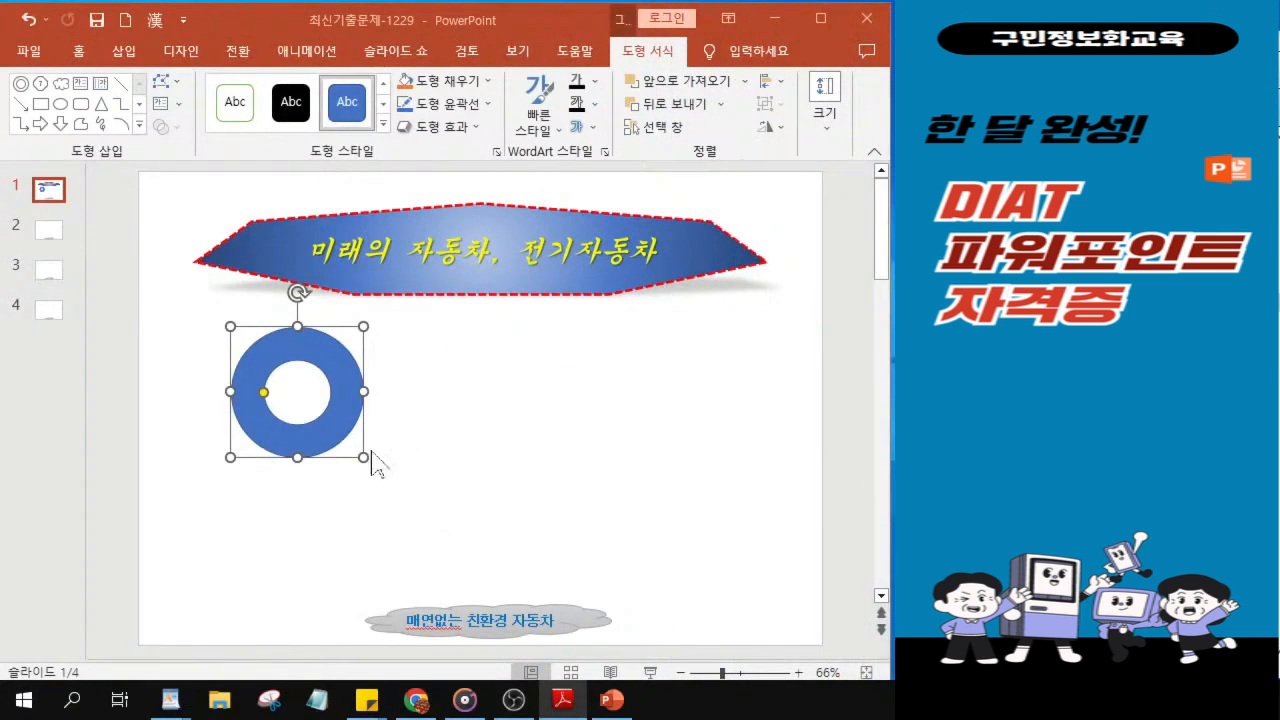
left_click_drag(363, 457, 253, 447)
left_click(314, 436)
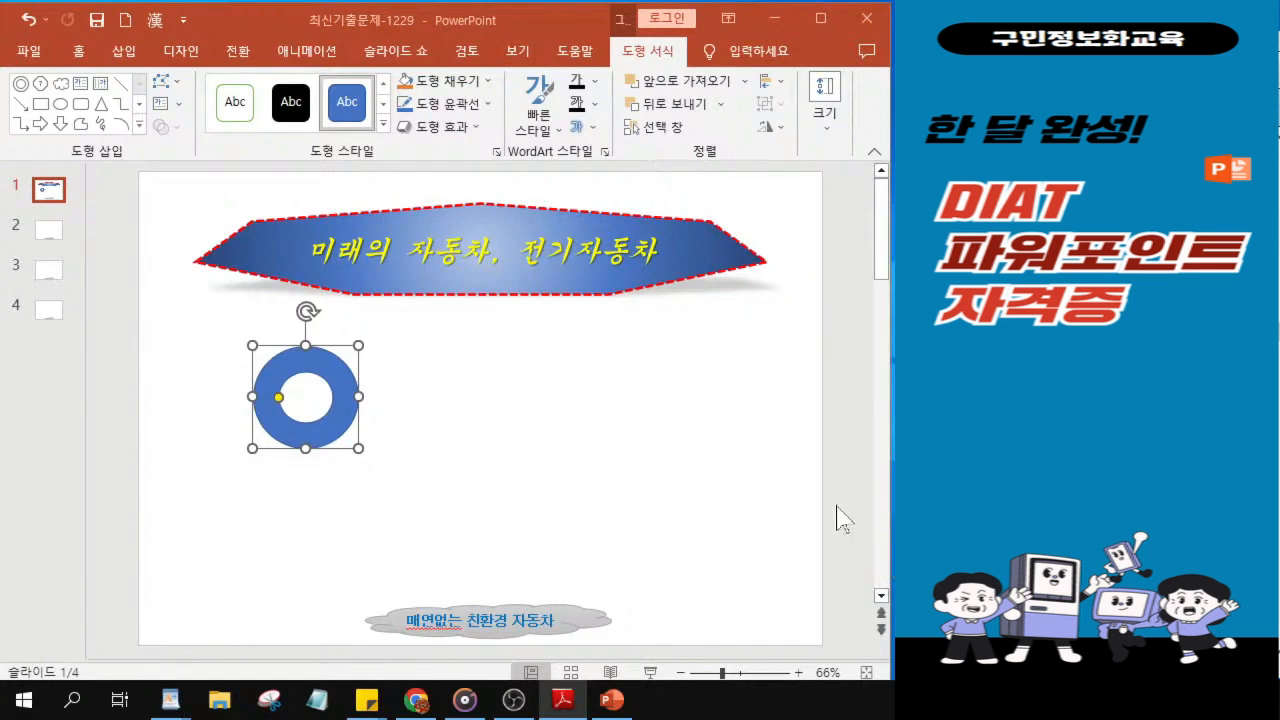
left_click_drag(891, 547, 900, 547)
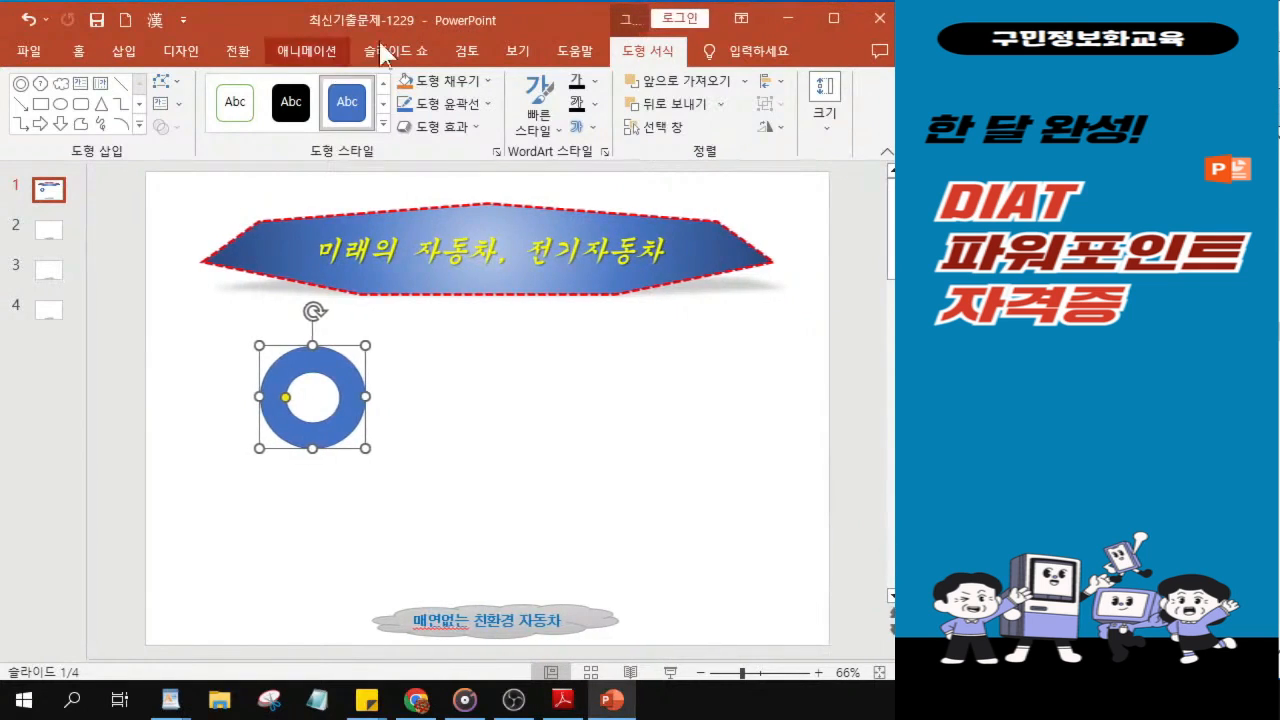
Fill the donut with the standard green (녹색).
left_click(462, 81)
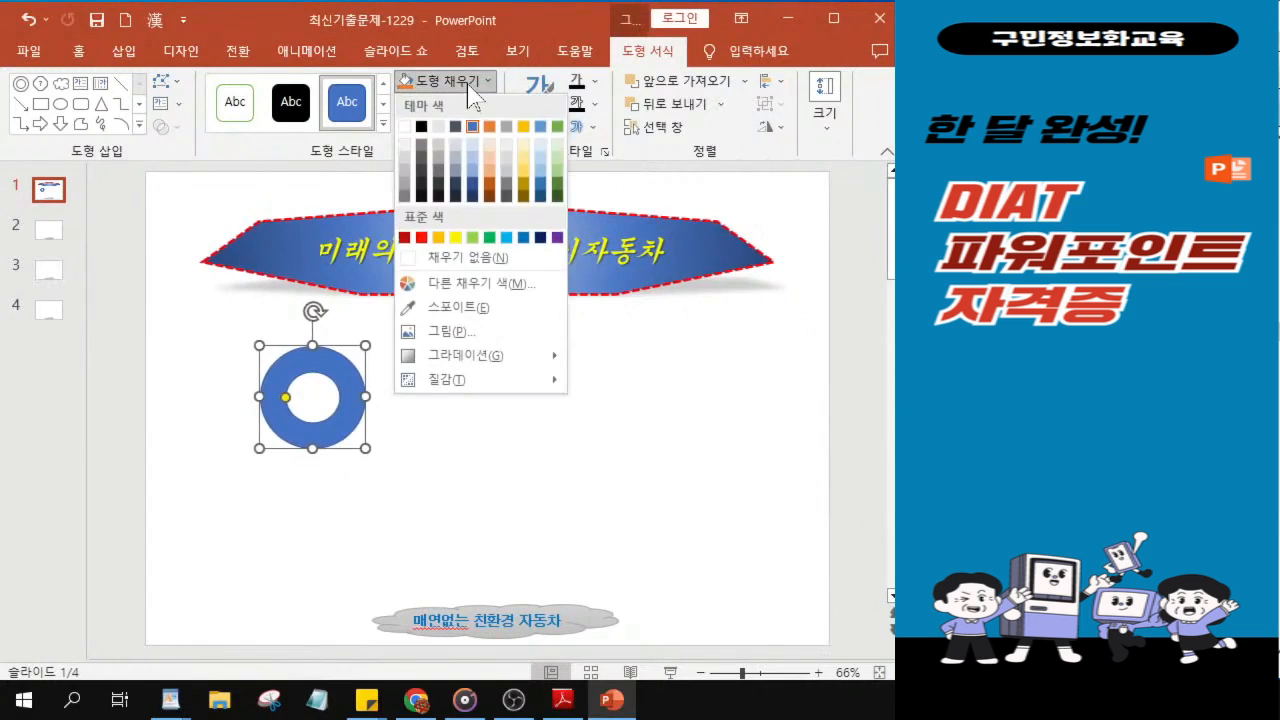
left_click(490, 238)
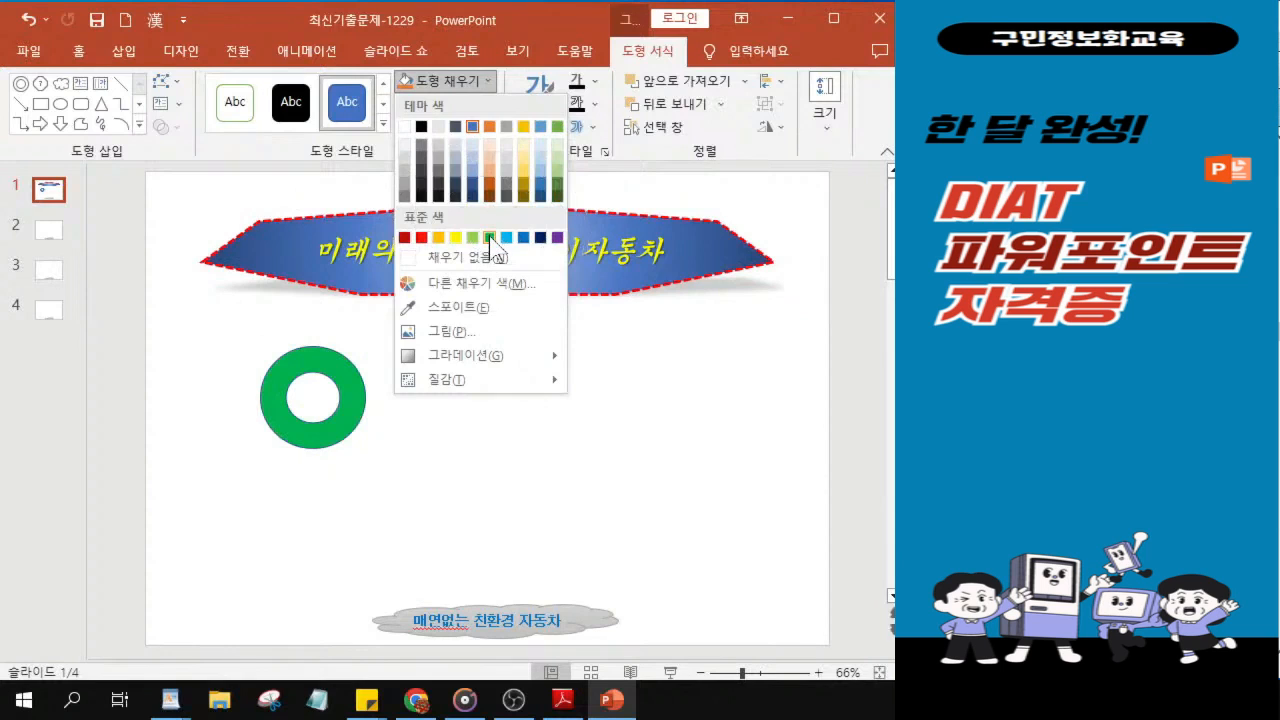
left_click(490, 238)
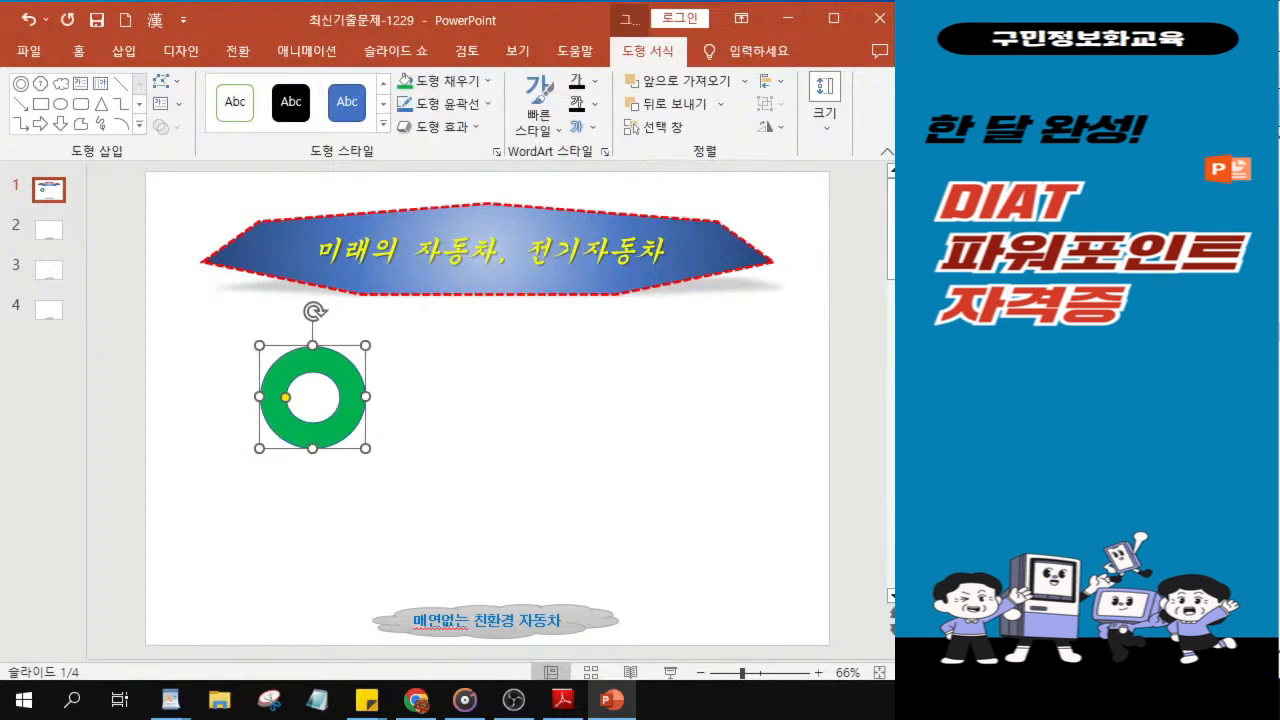
Apply the dark from-center (가운데에서) gradient variation to the donut's green fill.
key("alt+Tab")
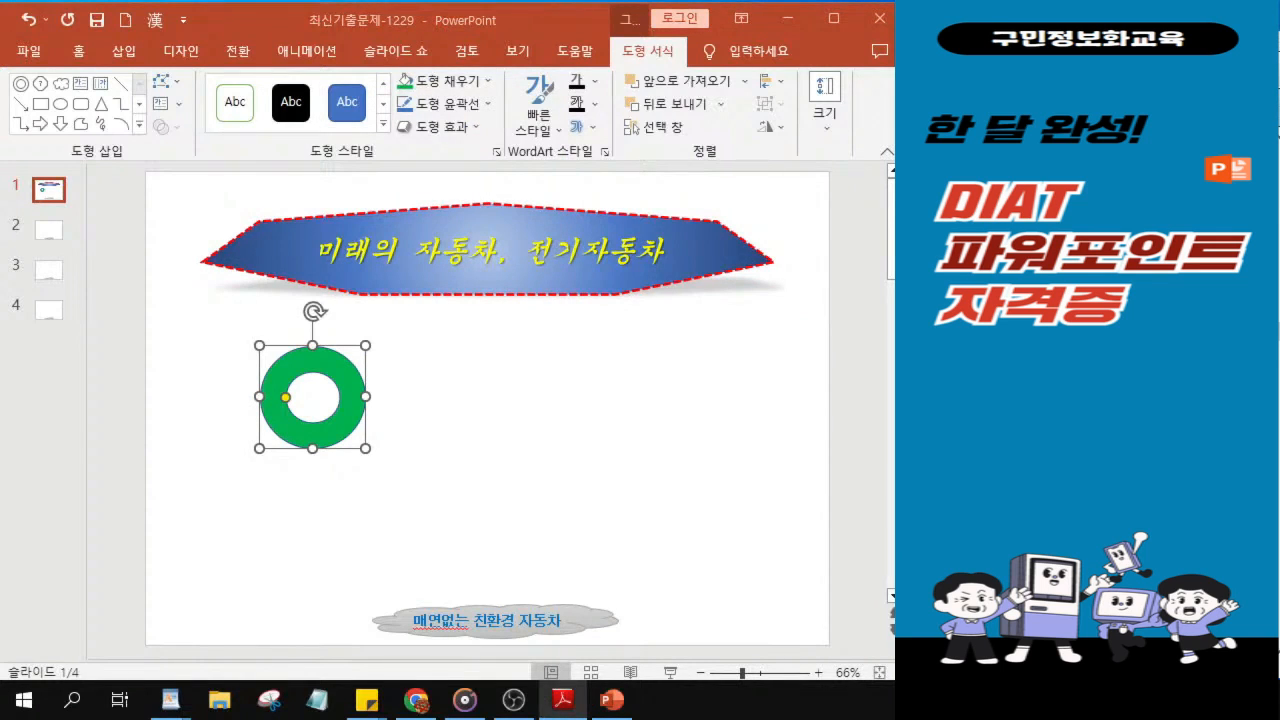
left_click(443, 82)
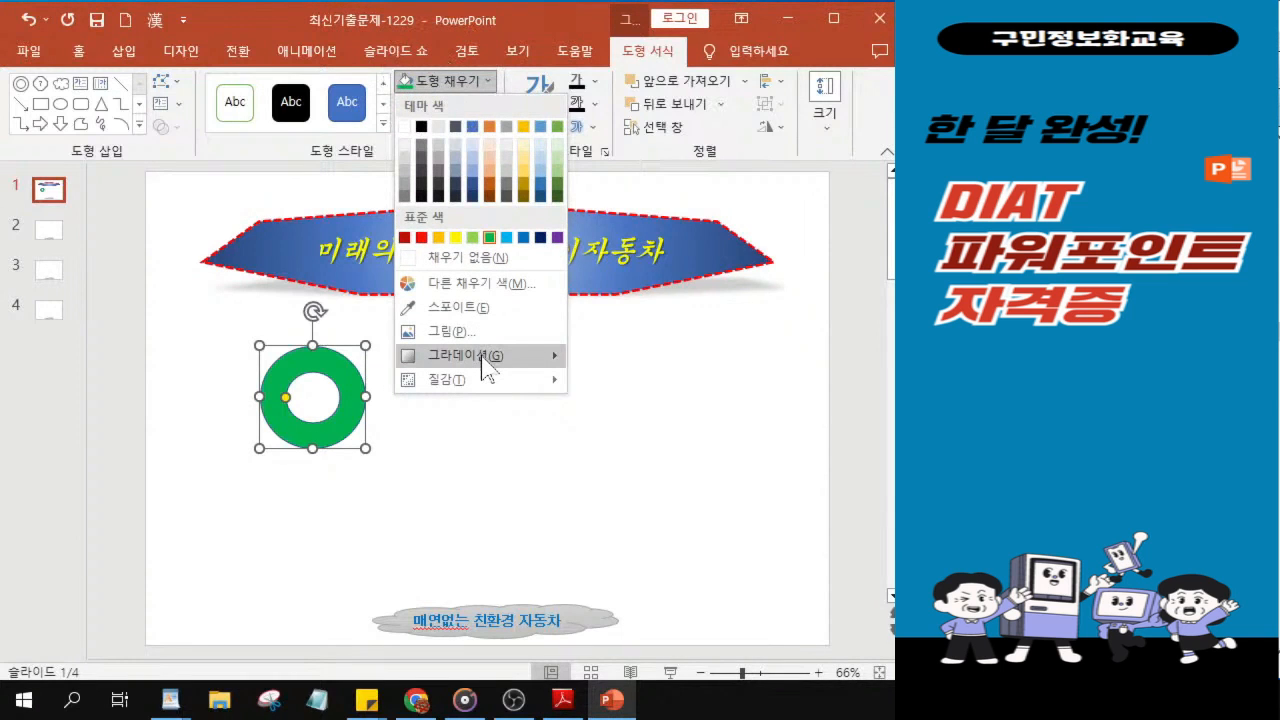
mouse_move(483, 366)
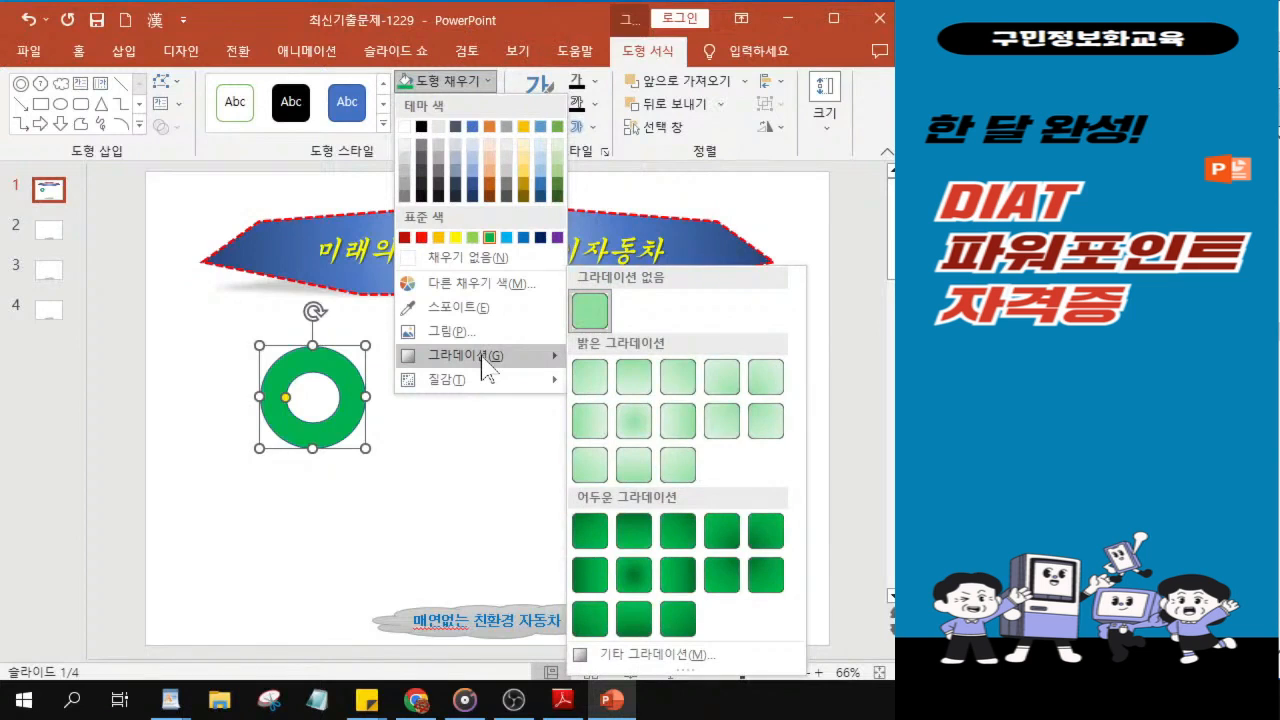
left_click(636, 574)
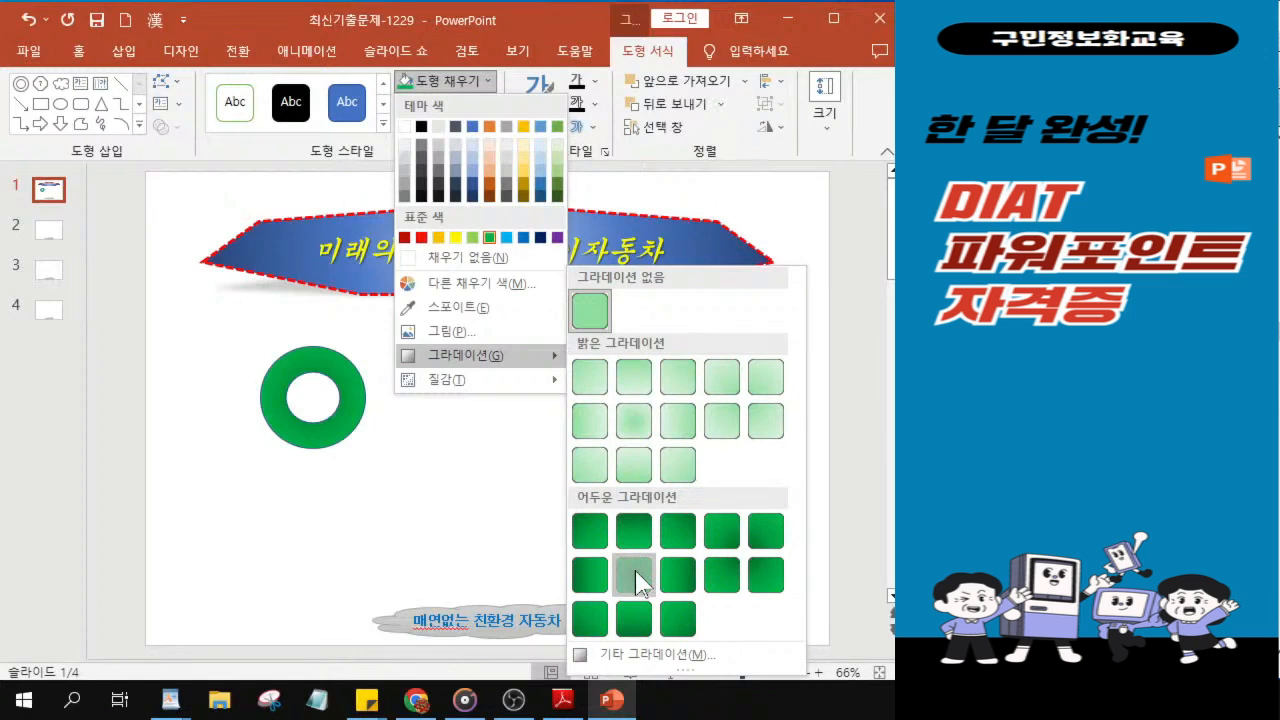
left_click(635, 570)
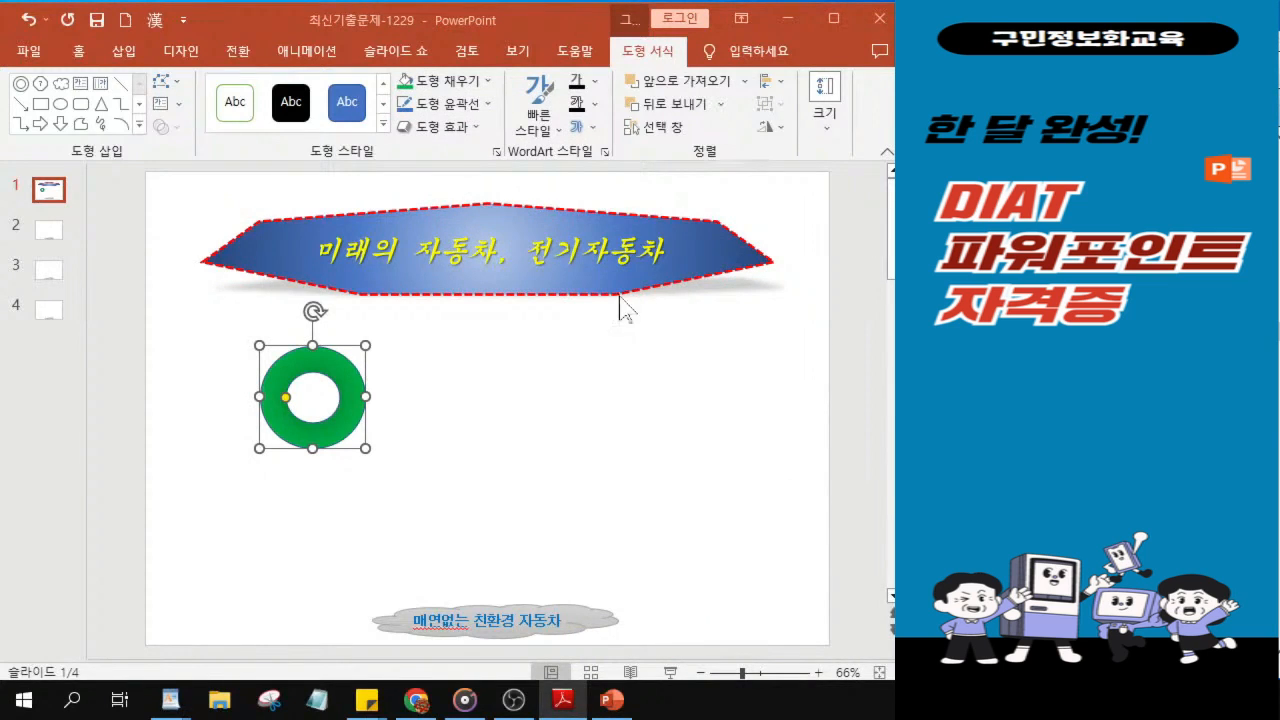
Remove the donut's outline (윤곽선 없음).
left_click(447, 106)
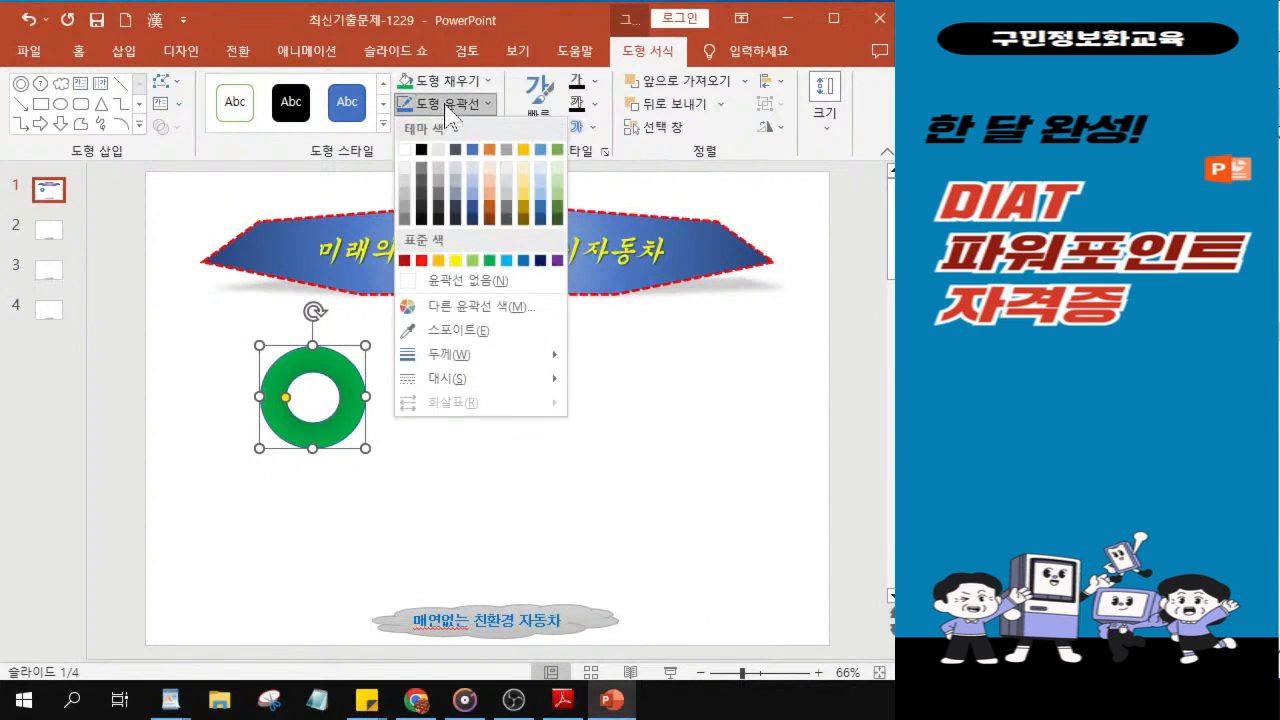
left_click(433, 282)
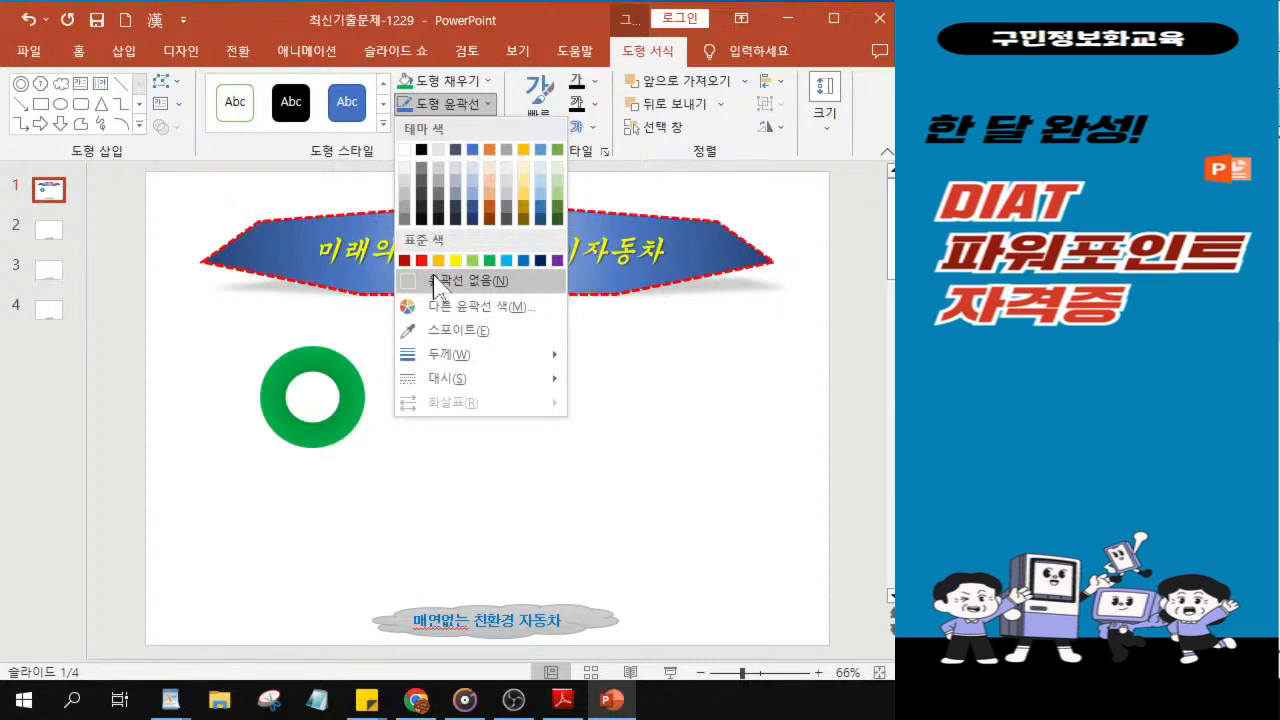
left_click(433, 282)
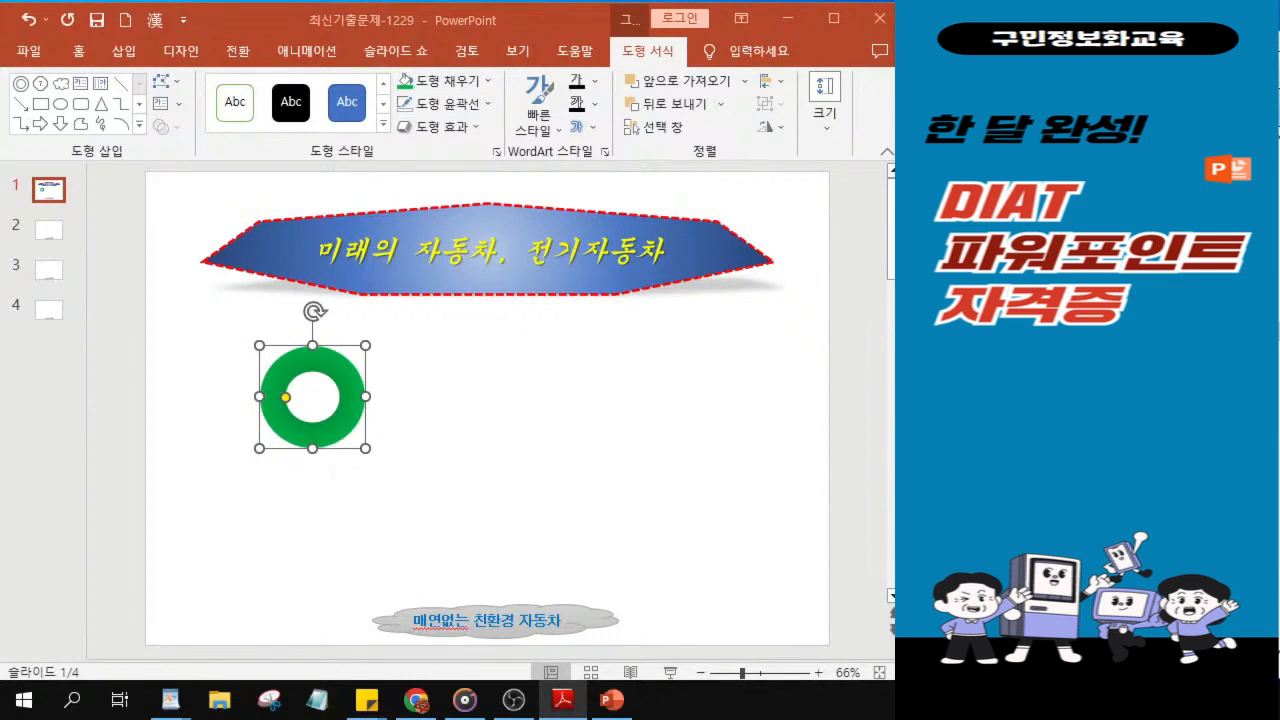
Apply the inner top (안쪽: 위쪽) shadow preset to the donut.
left_click(452, 128)
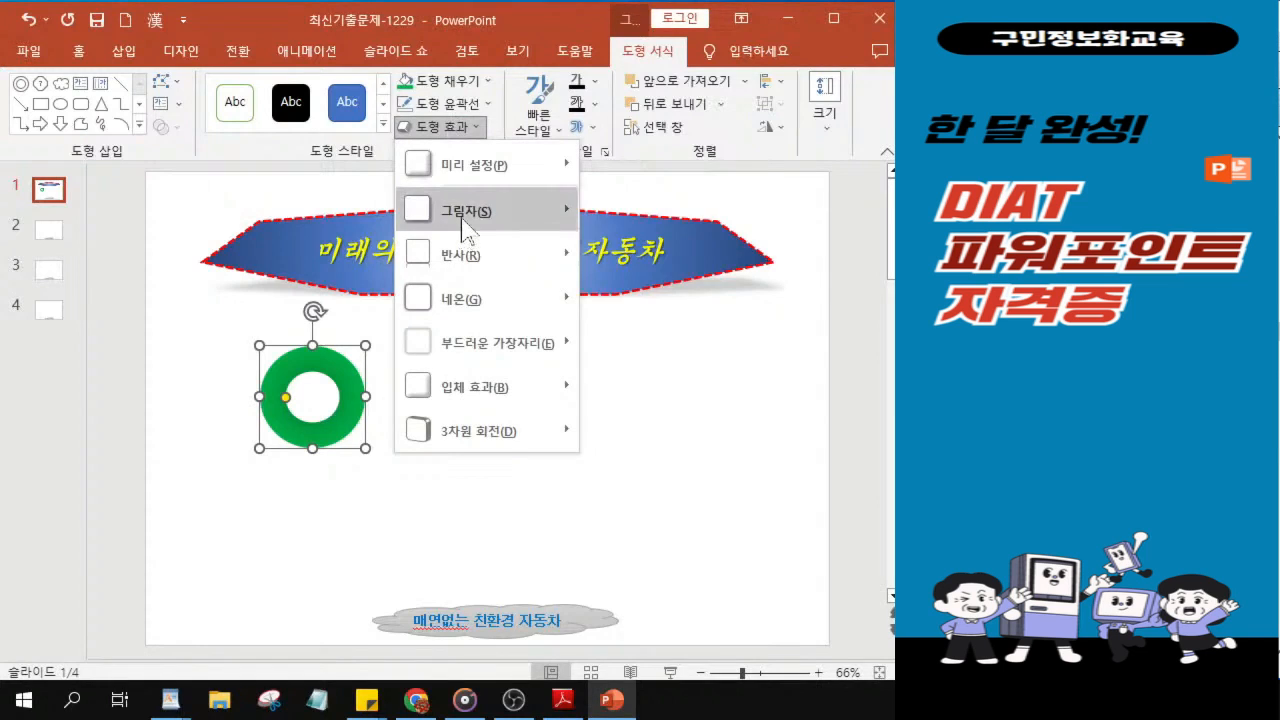
mouse_move(465, 228)
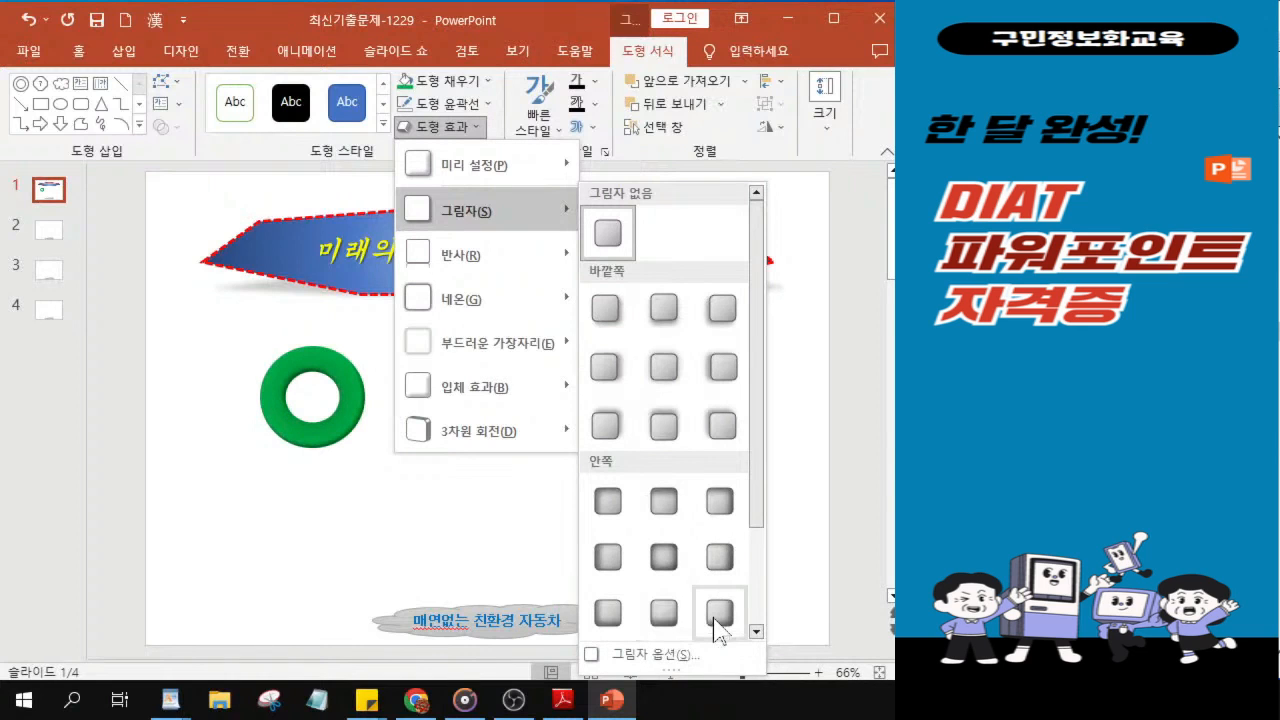
scroll(716, 625, "down", 2)
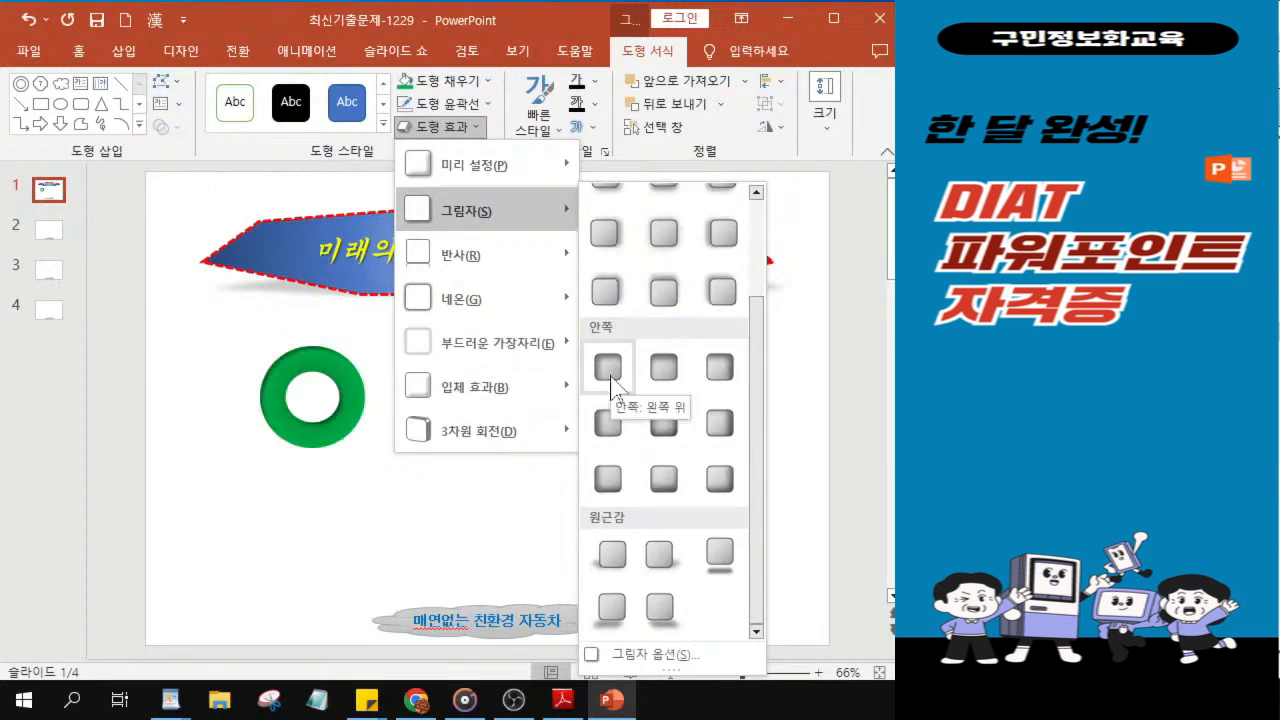
left_click(666, 380)
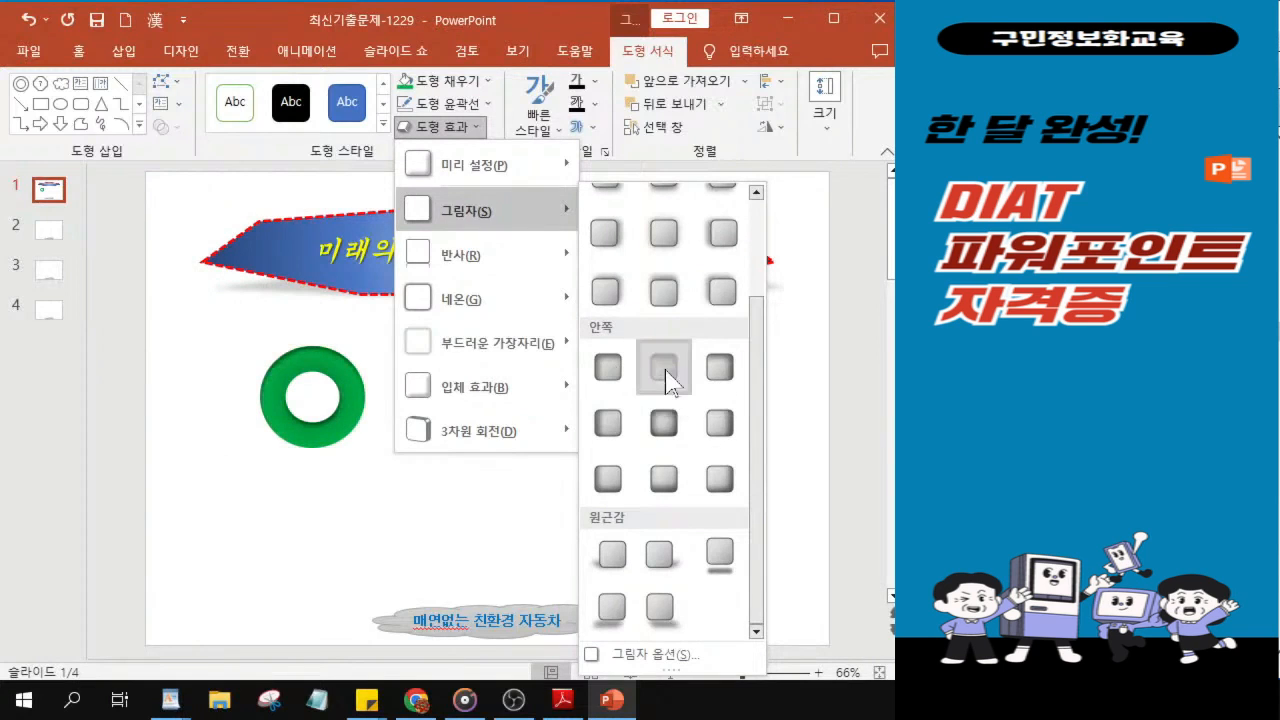
key("ctrl")
key("ctrl")
key("ctrl")
key("ctrl")
left_click(666, 380)
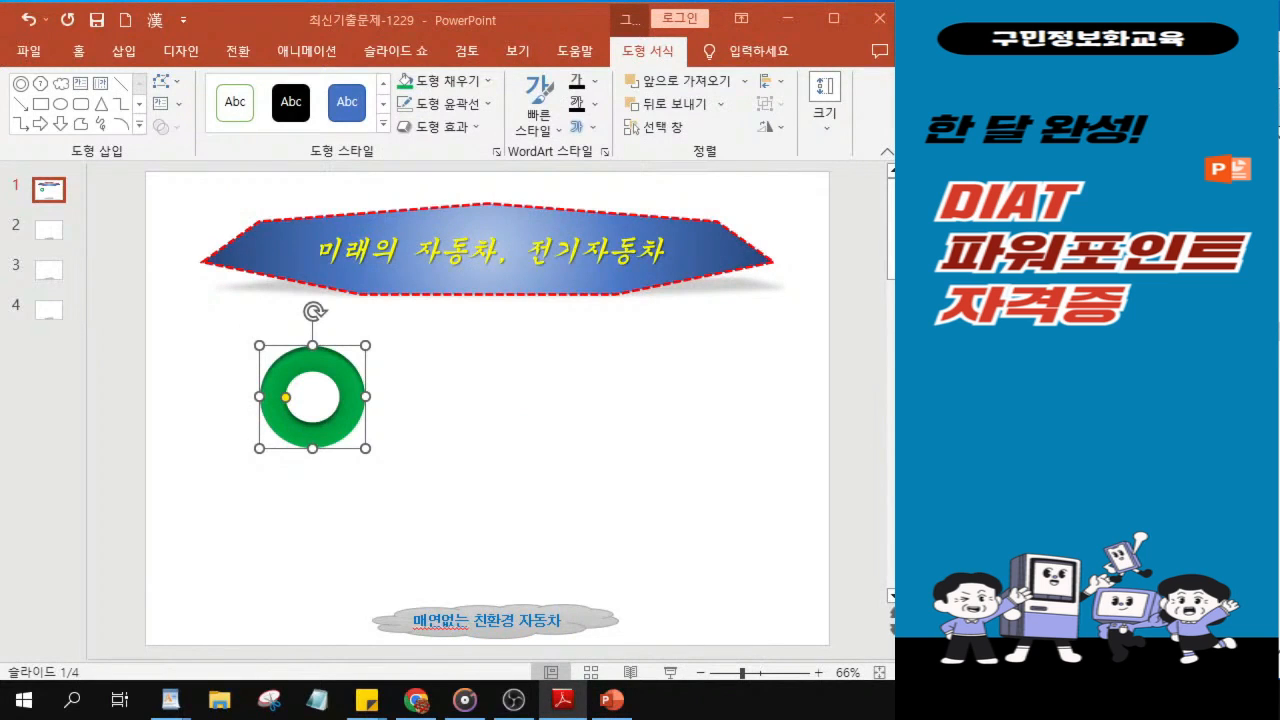
Apply the first reflection variation, the tight (근접) one, to the donut.
left_click(455, 128)
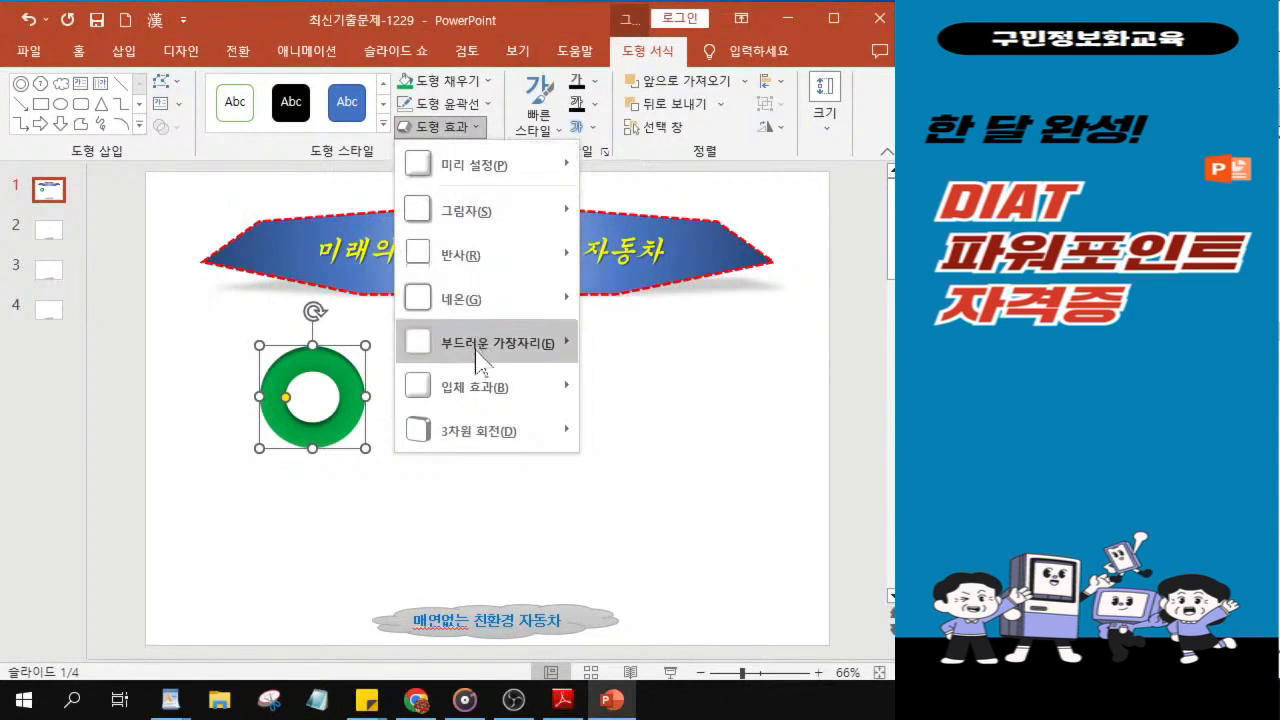
mouse_move(490, 268)
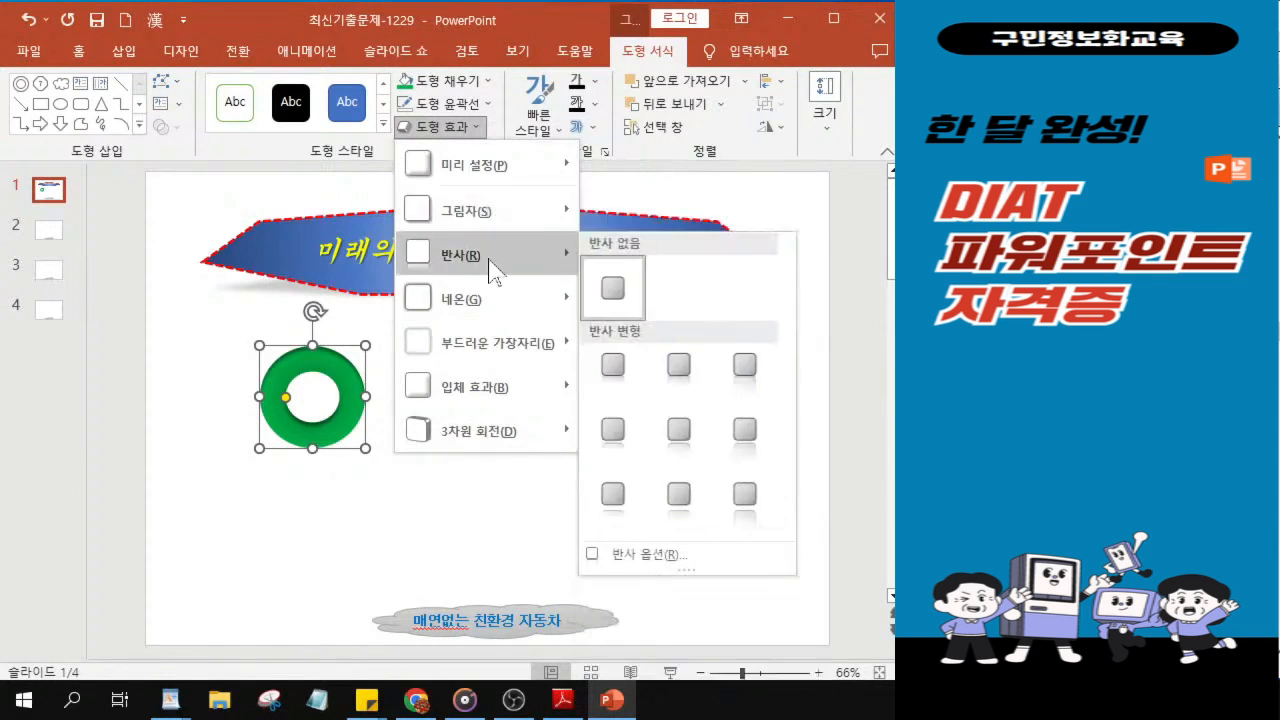
left_click(606, 367)
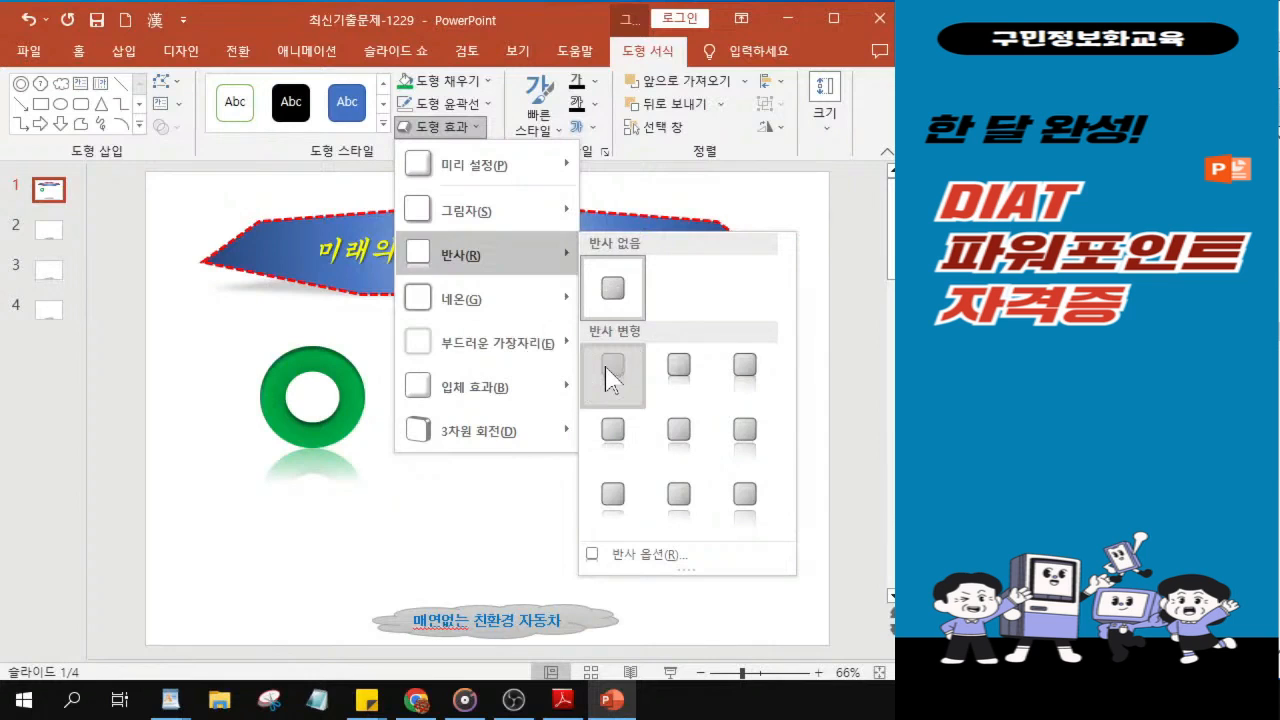
left_click(606, 367)
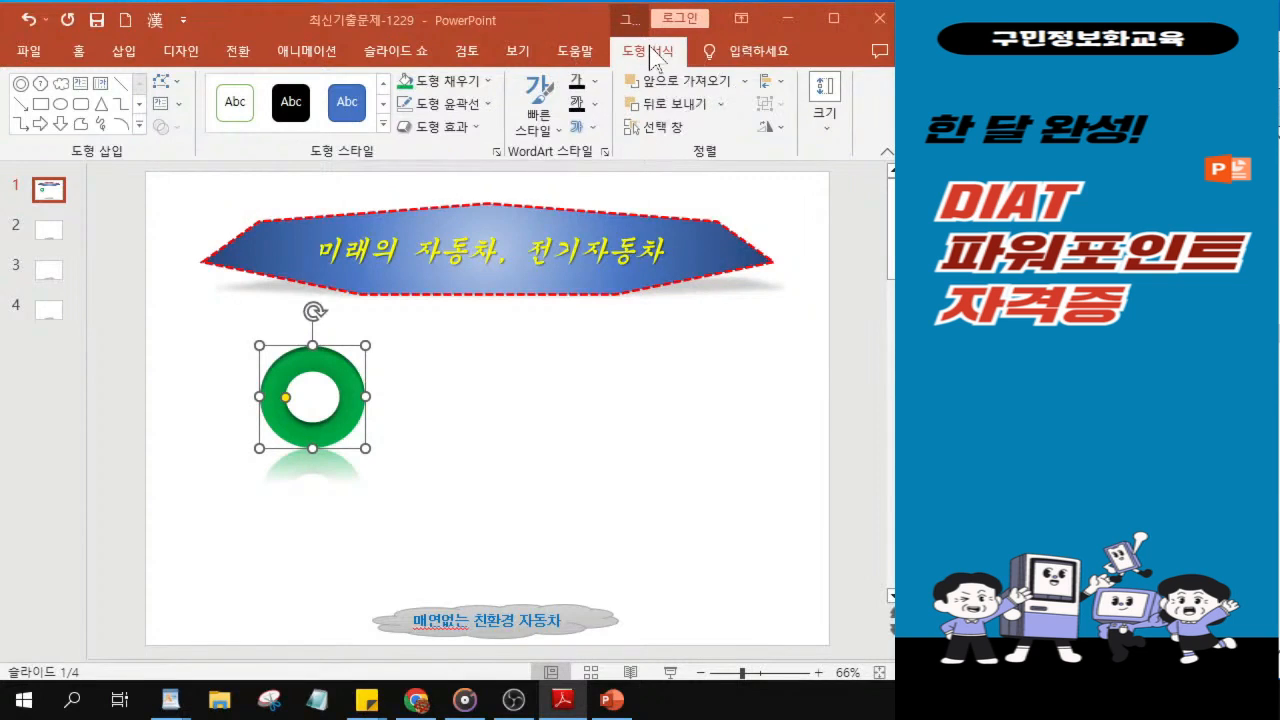
Draw a lightning bolt shape on the slide's right side, level with the donut.
left_click(138, 123)
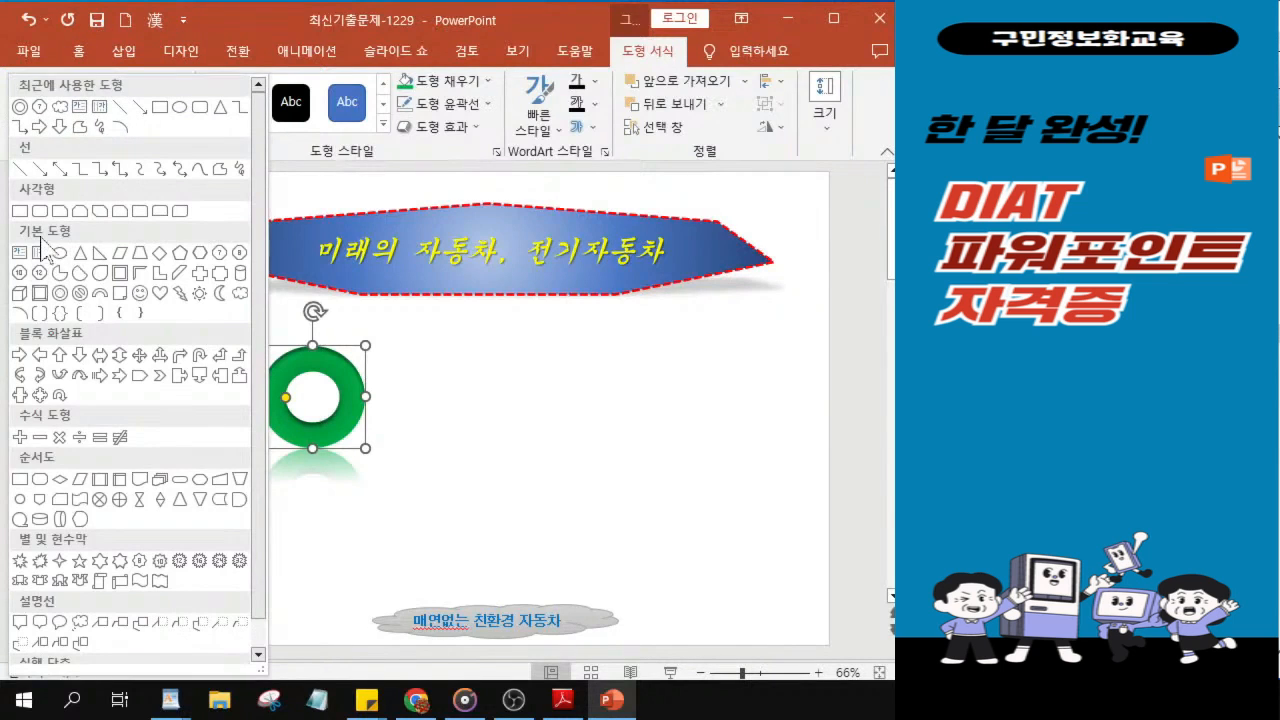
left_click(181, 297)
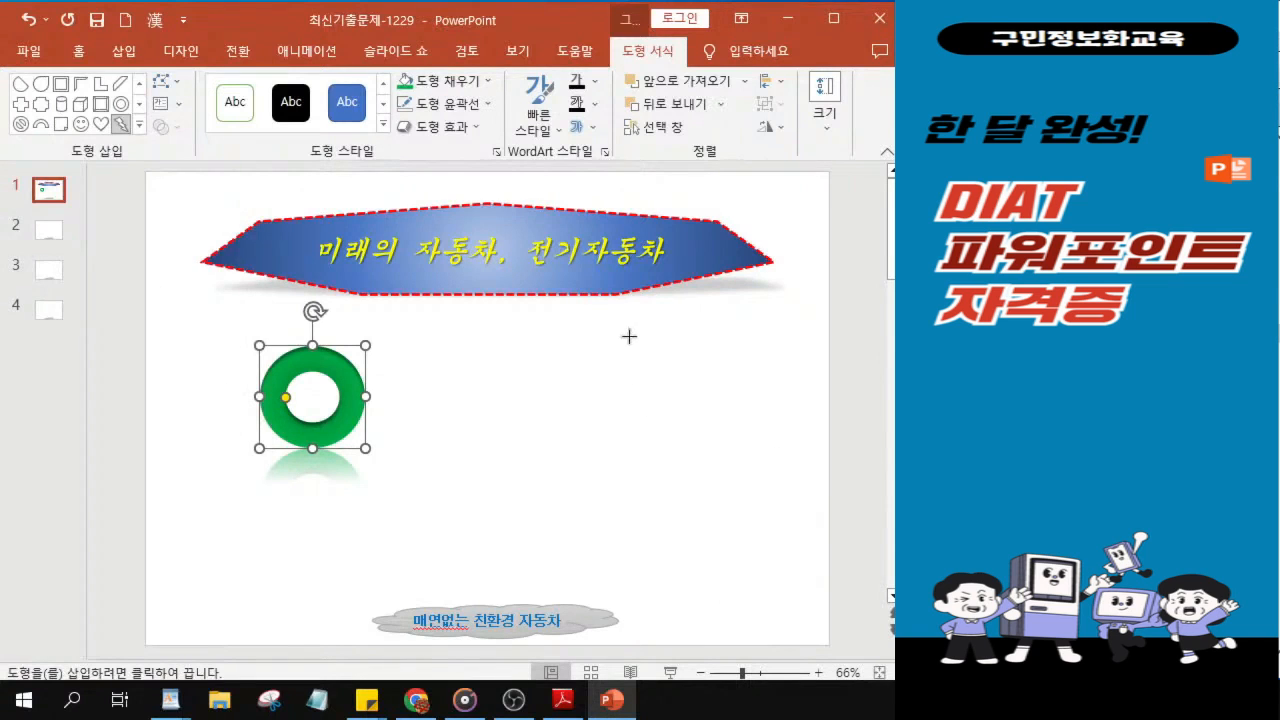
left_click_drag(647, 377, 714, 464)
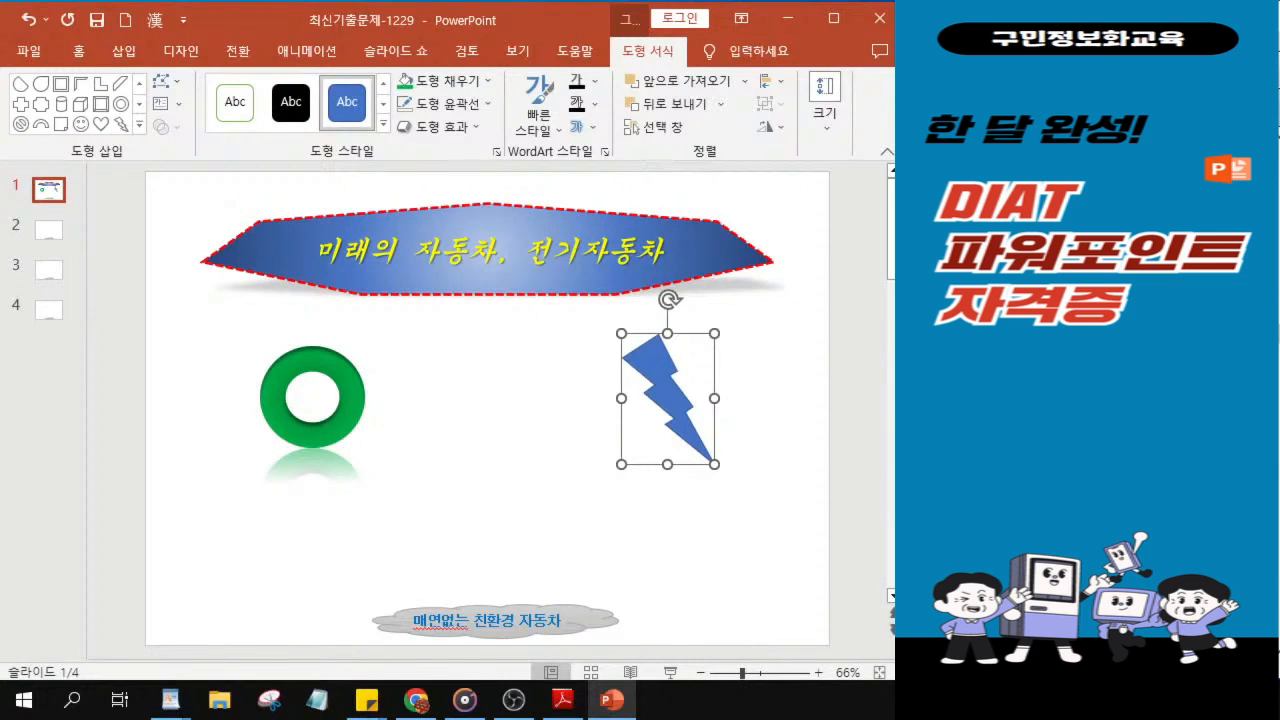
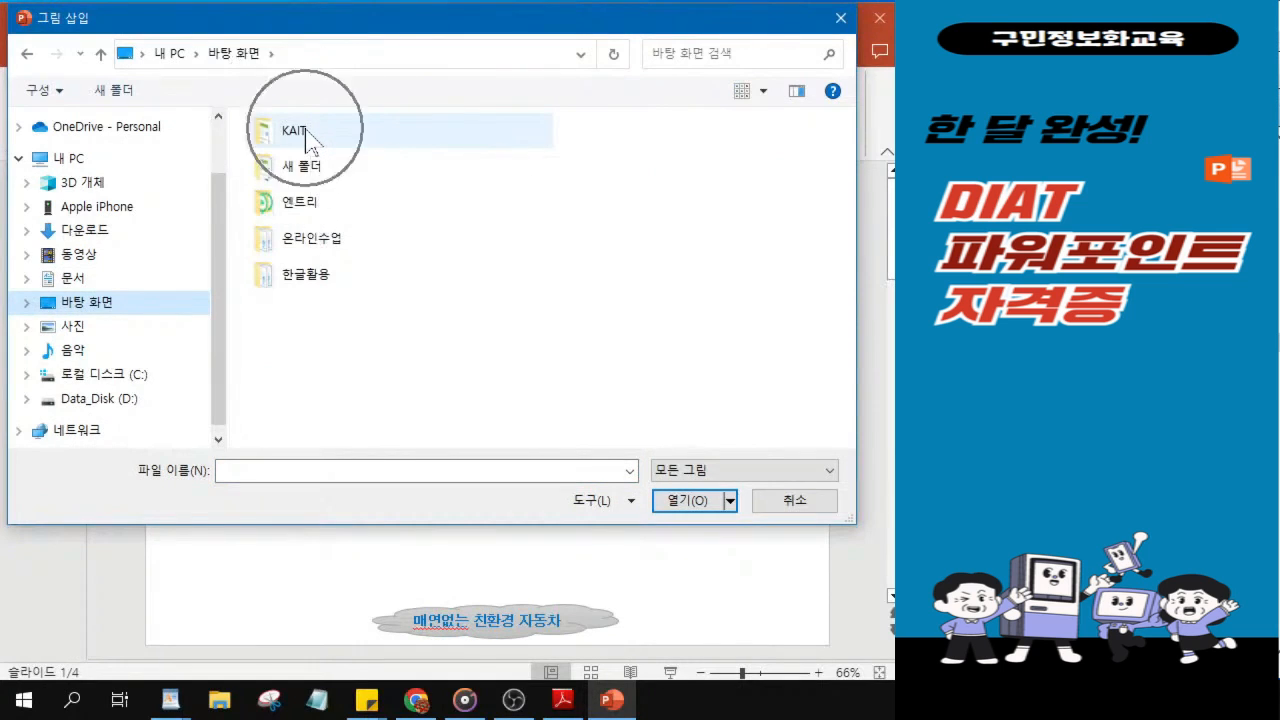
For the picture insertion, open the desktop's KAIT folder and select 제2212회_디지털정보활용능력_프리젠테이션(파워포인트2016버전)_B형.
key("ctrl")
key("ctrl")
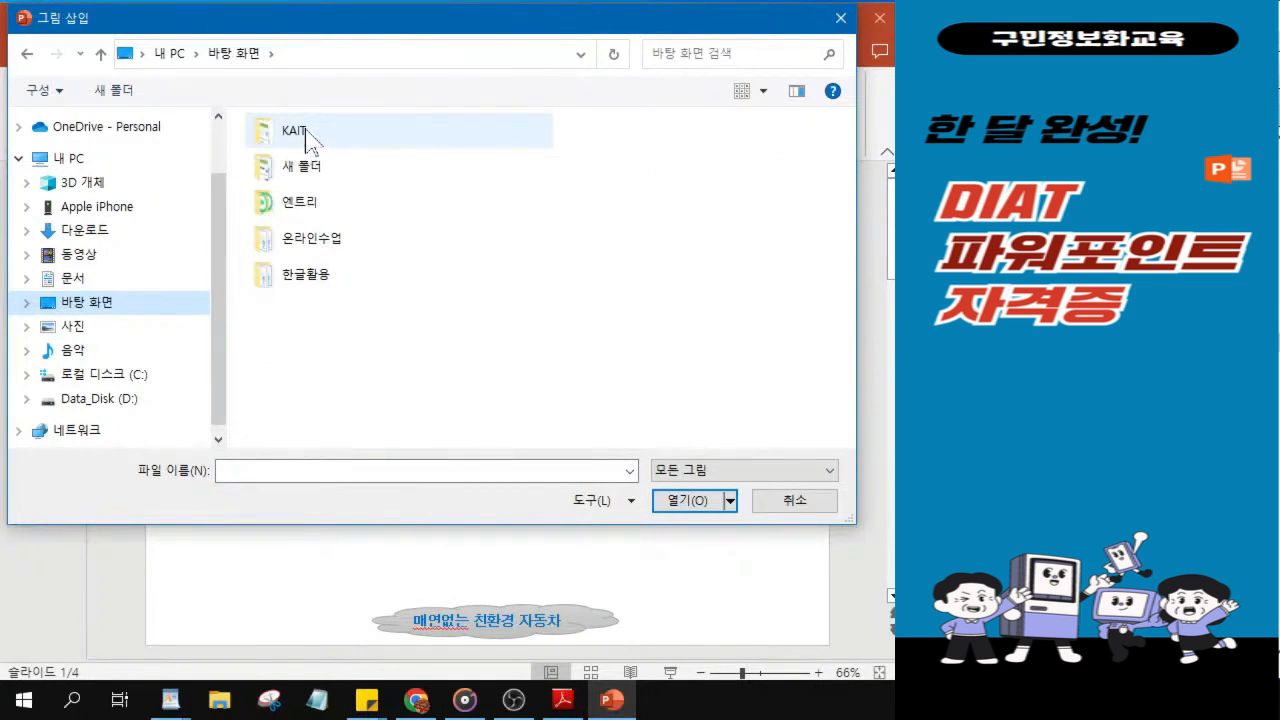
double_click(305, 135)
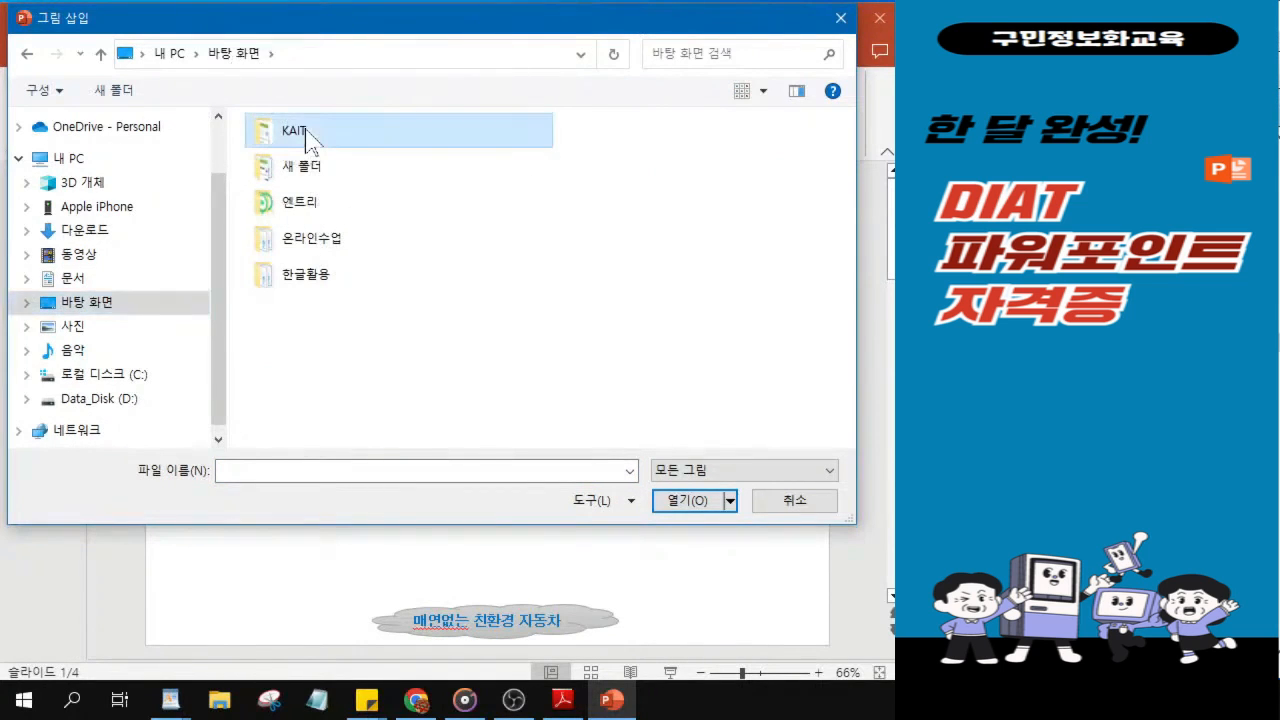
left_click_drag(623, 123, 674, 126)
left_click(614, 280)
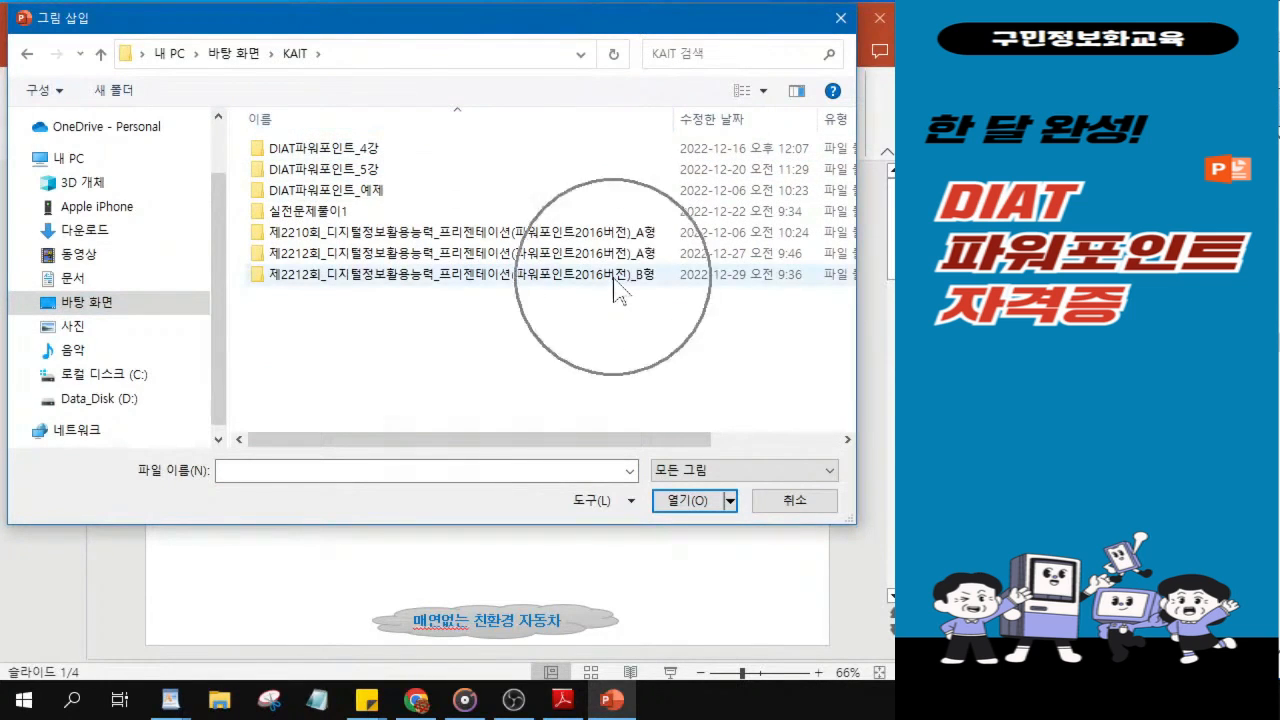
left_click(405, 280)
left_click_drag(676, 119, 598, 125)
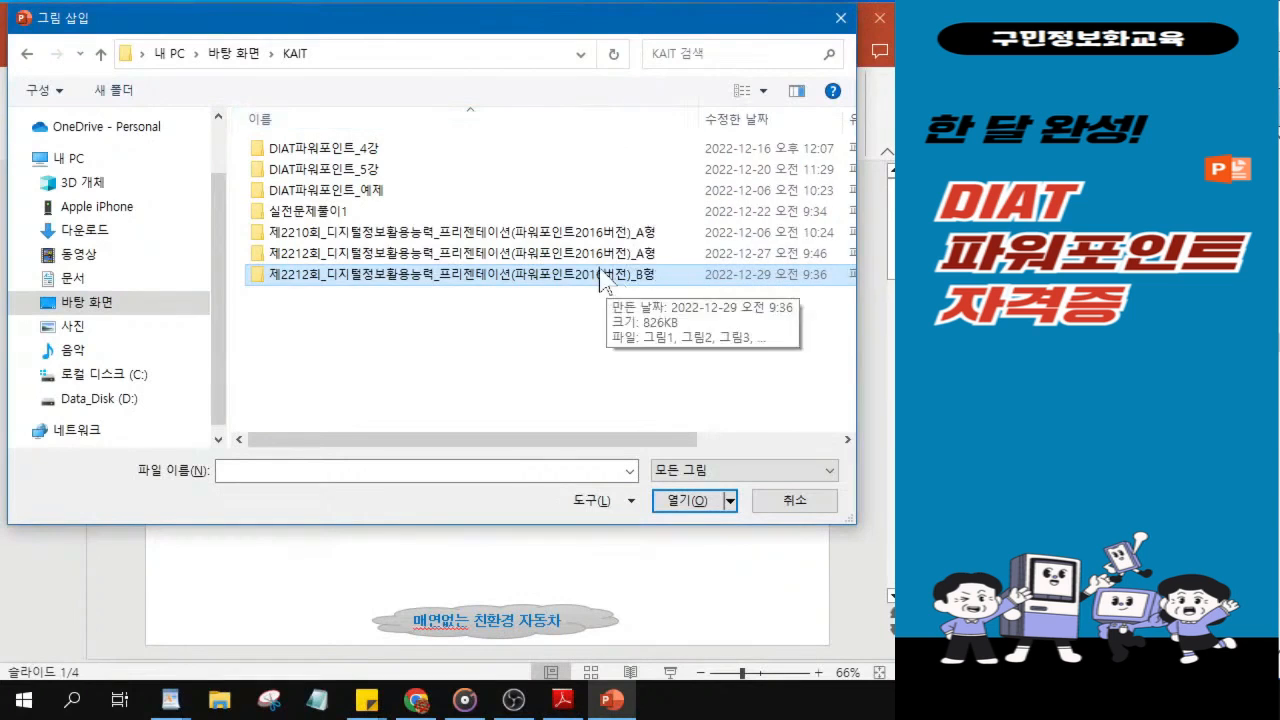
Insert the picture 그림1 from the 제2212회 B형 folder onto slide 1.
key("ctrl")
key("ctrl")
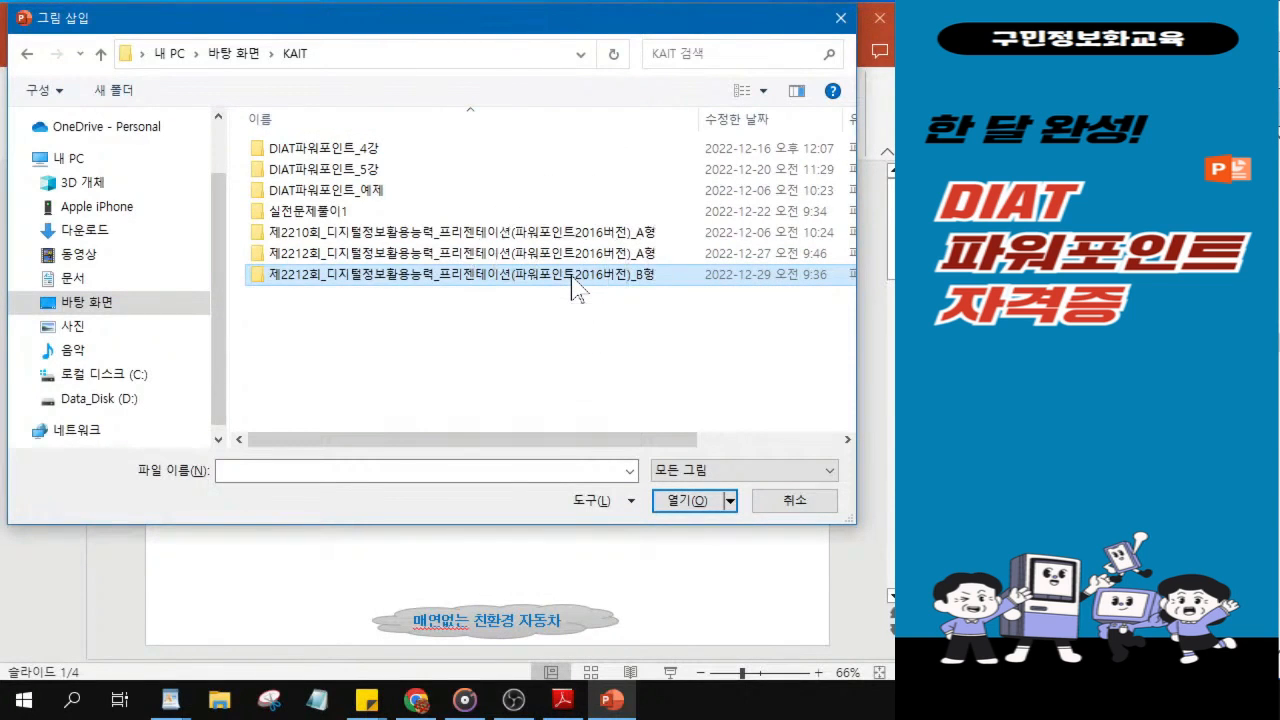
double_click(575, 287)
left_click(305, 190)
key("ctrl")
key("ctrl")
left_click(697, 505)
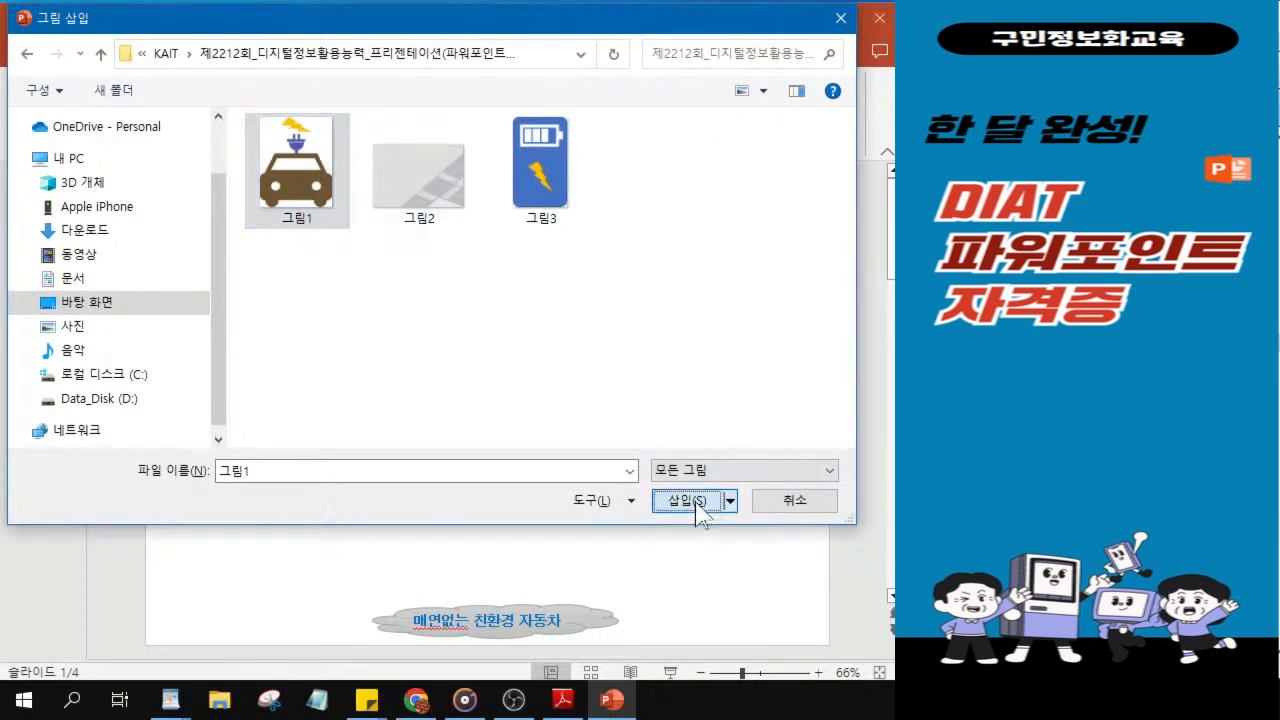
key("ctrl")
left_click(697, 503)
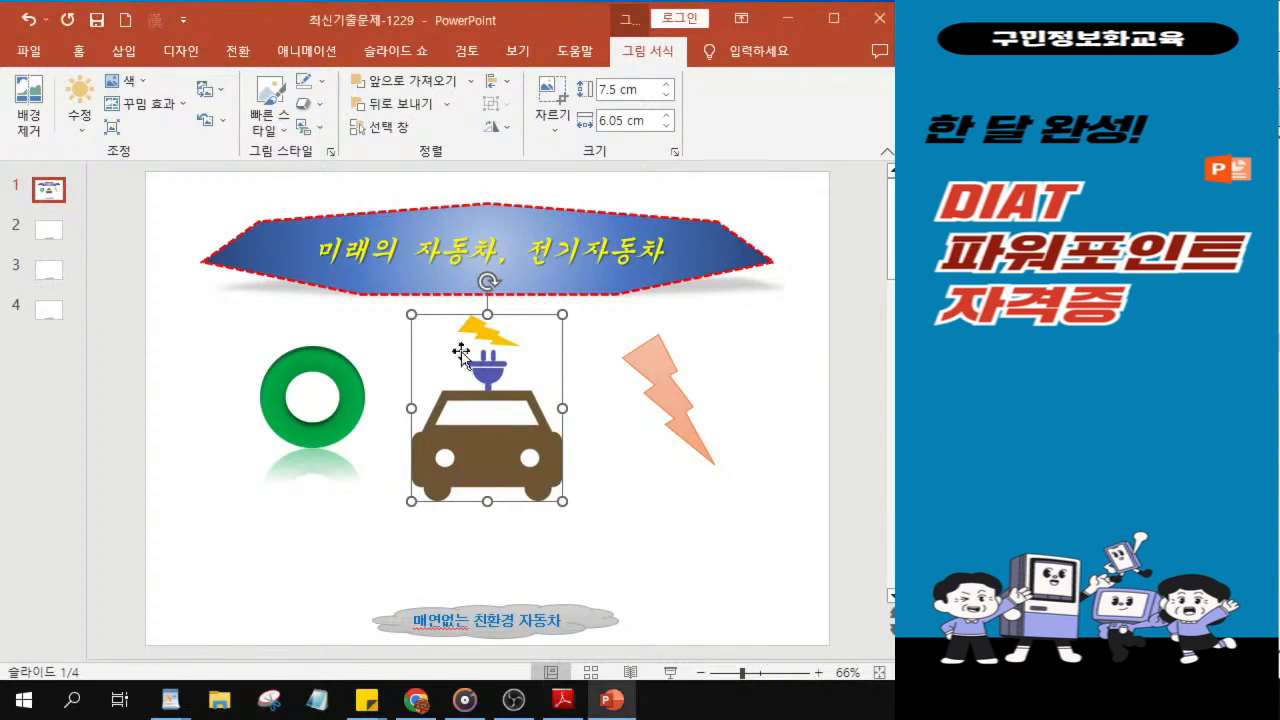
Open the car picture's size formatting options and turn off its locked aspect ratio (가로 세로 비율 고정).
right_click(463, 356)
left_click(534, 637)
key("ctrl")
key("ctrl")
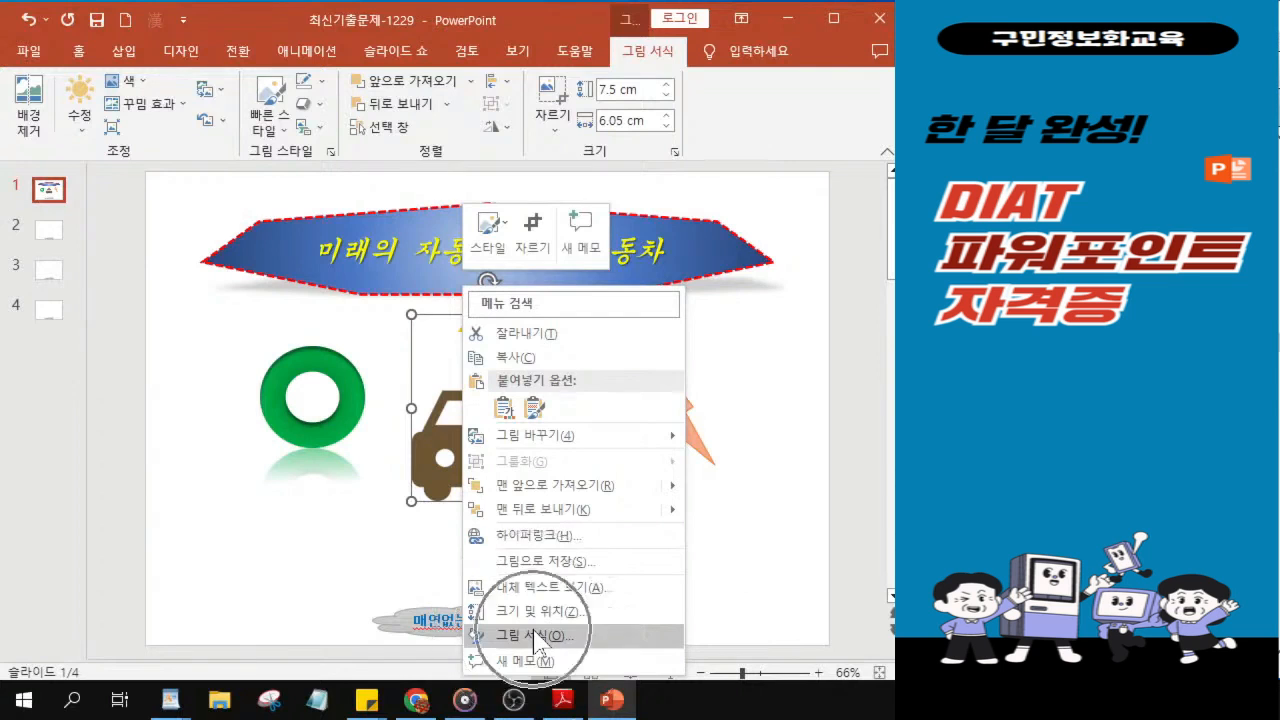
right_click(437, 416)
key("ctrl")
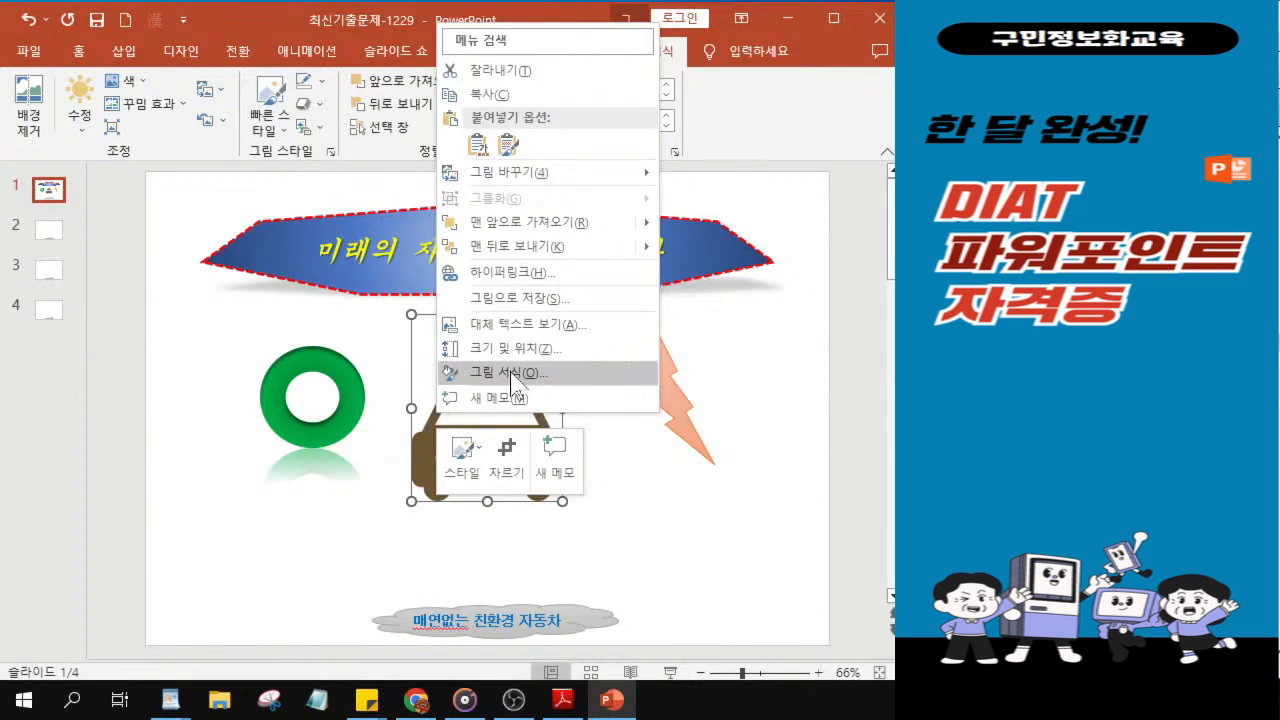
left_click(510, 373)
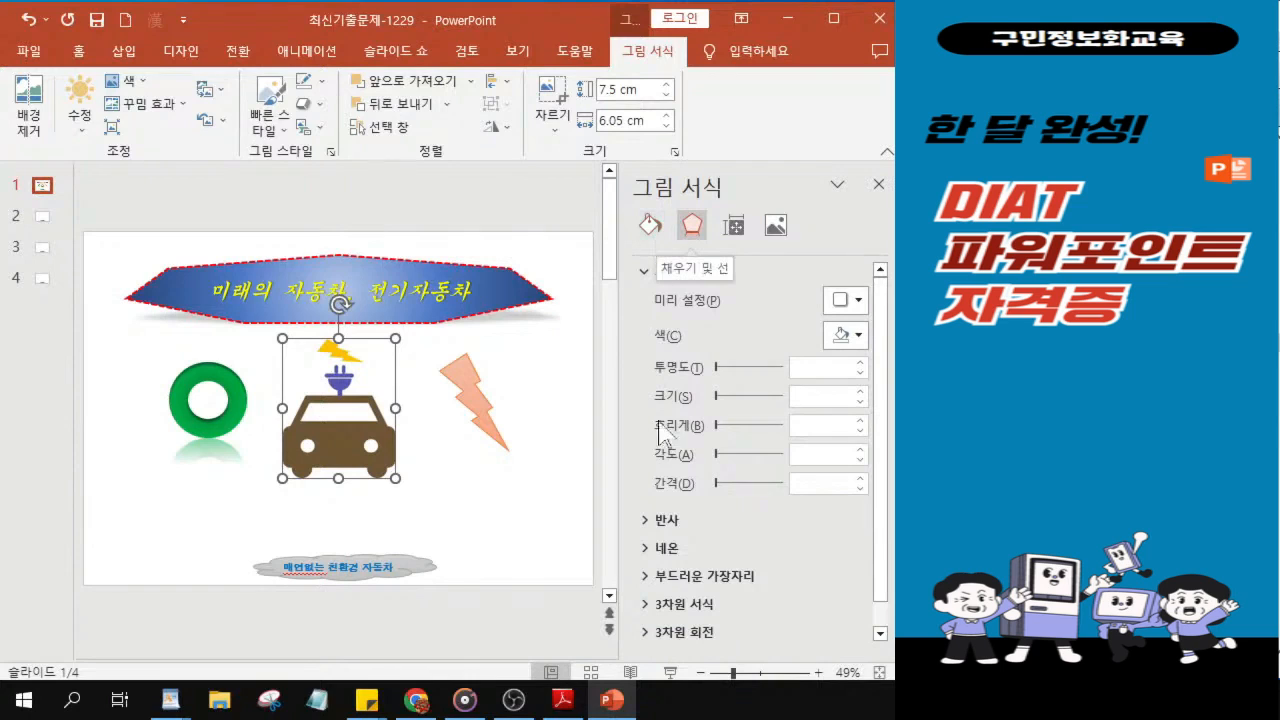
left_click(738, 228)
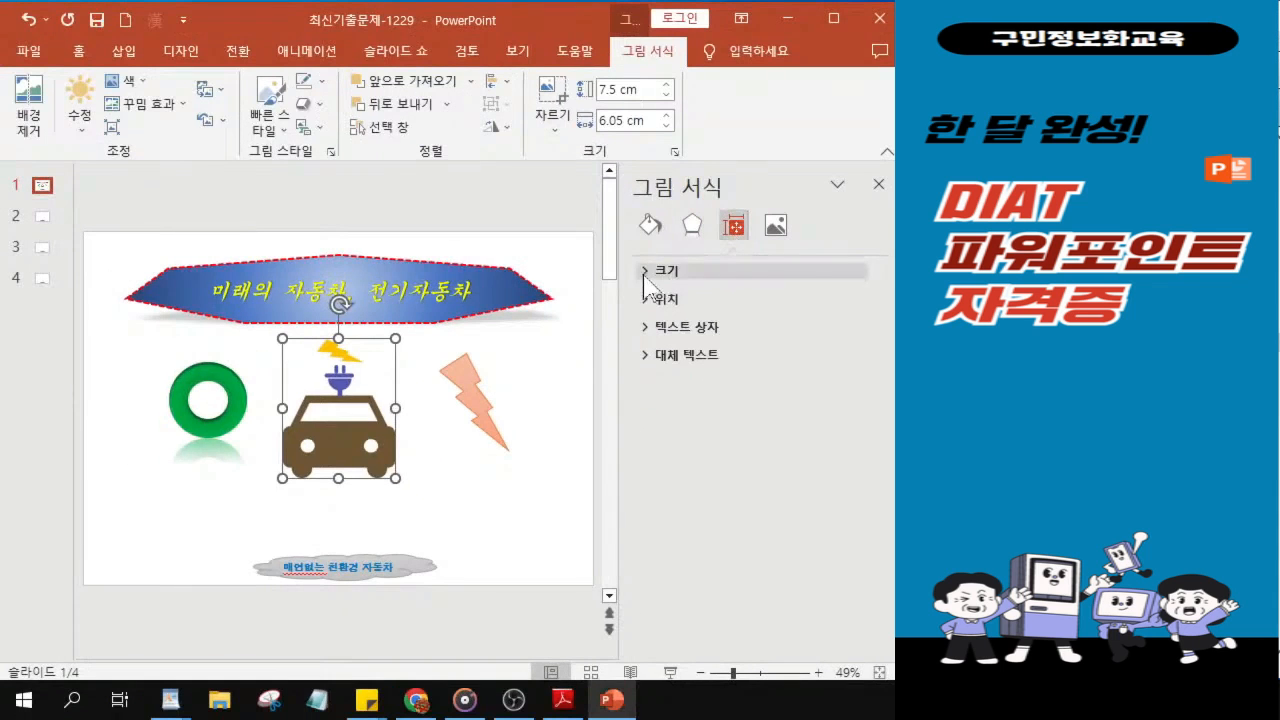
left_click(554, 330)
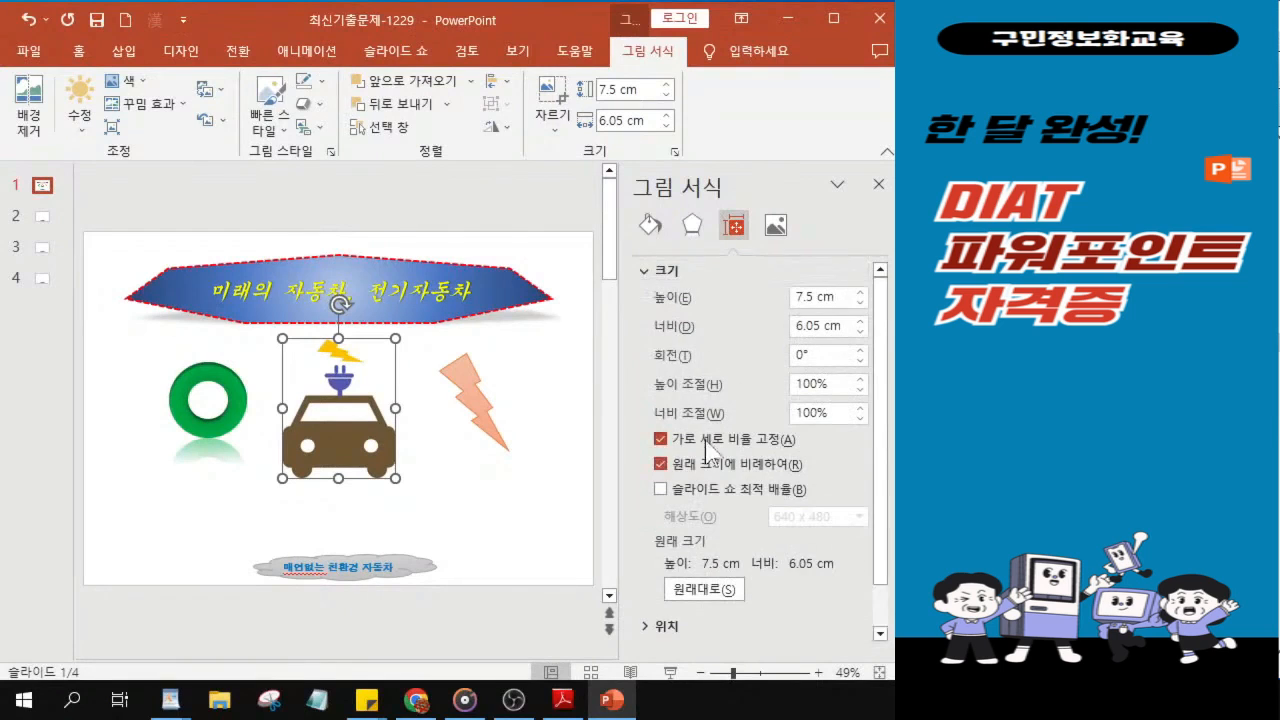
left_click(660, 440)
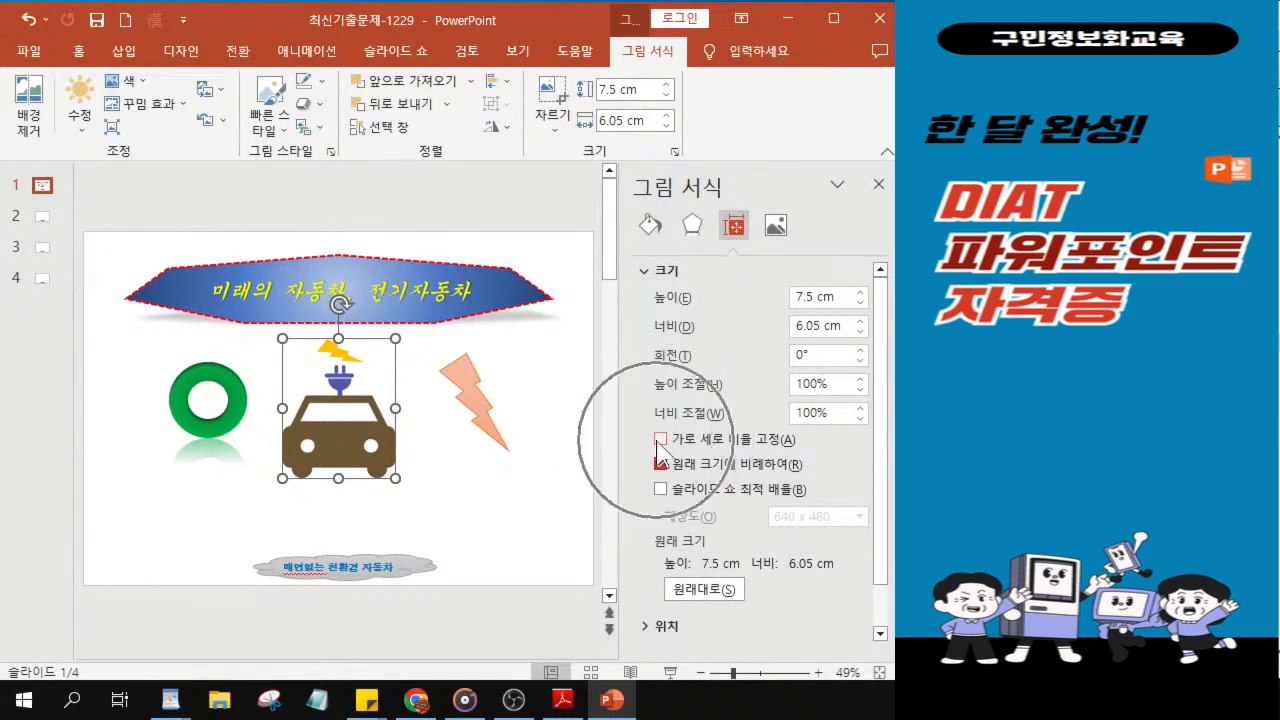
left_click(814, 299)
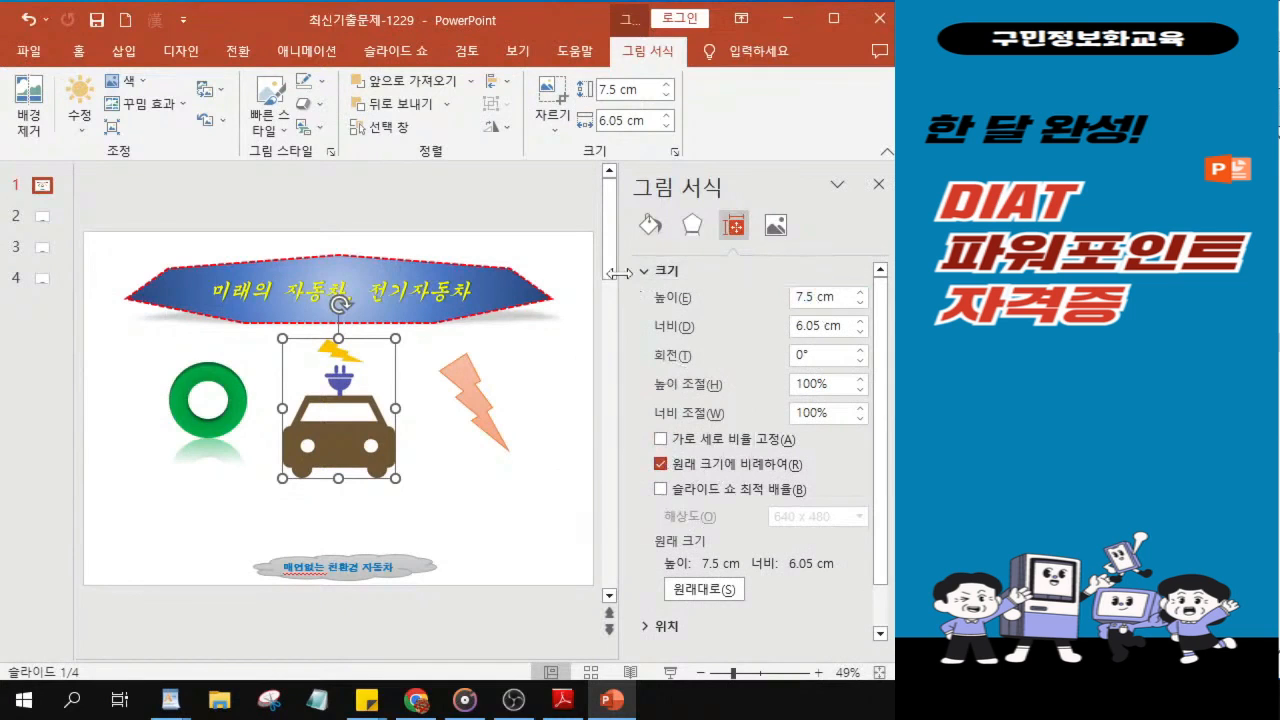
key("Tab")
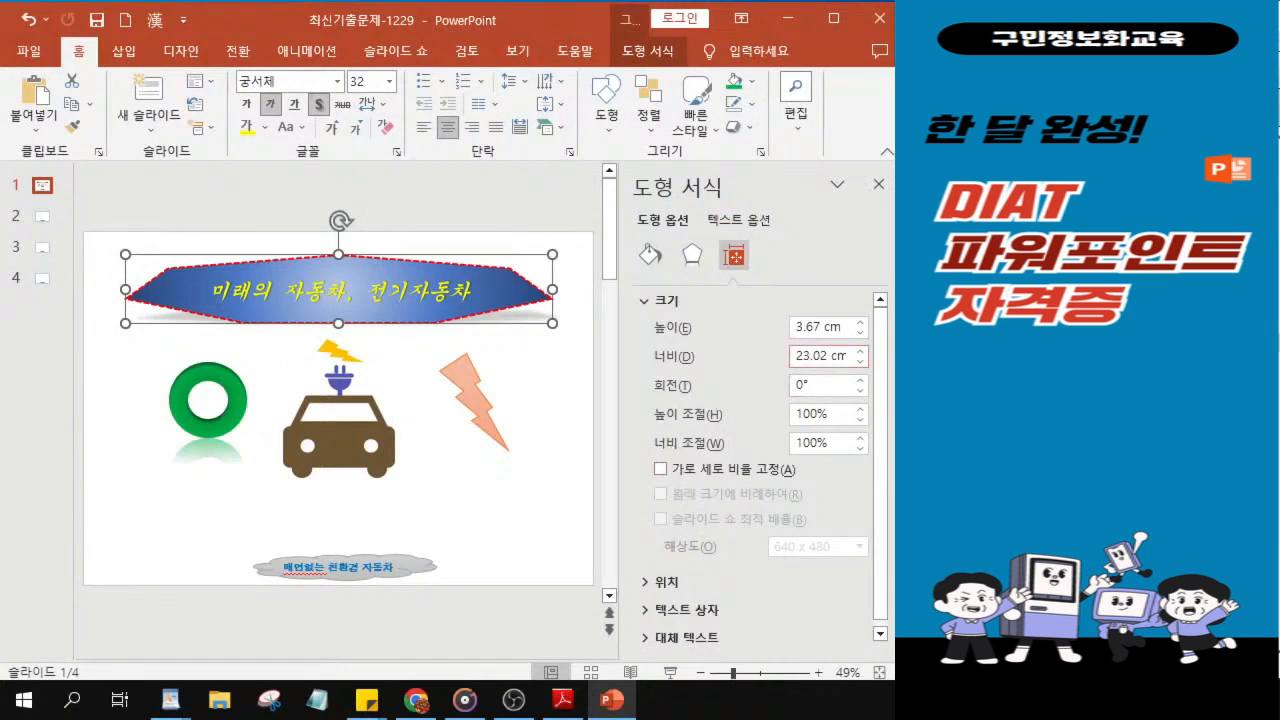
double_click(806, 327)
type("8")
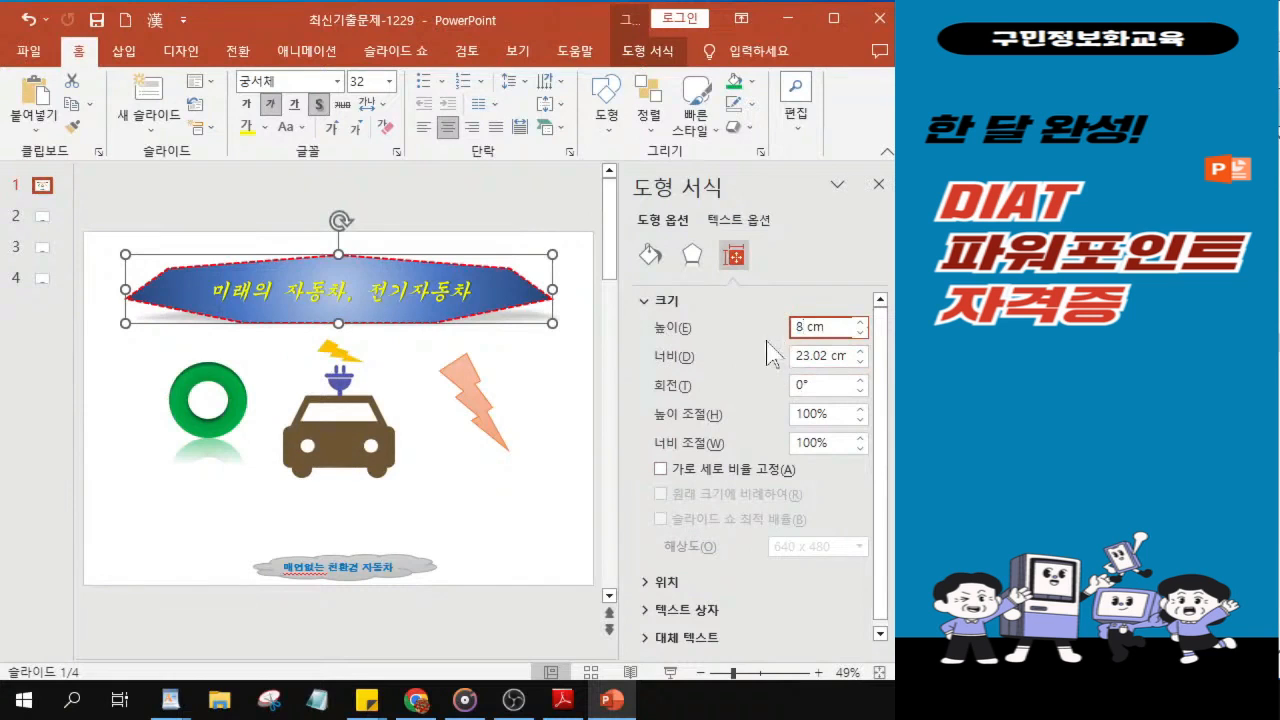
key("ctrl+z")
Set the car picture's height to 8 cm and width to 6 cm.
left_click(345, 440)
left_click(800, 296)
double_click(800, 296)
type("8")
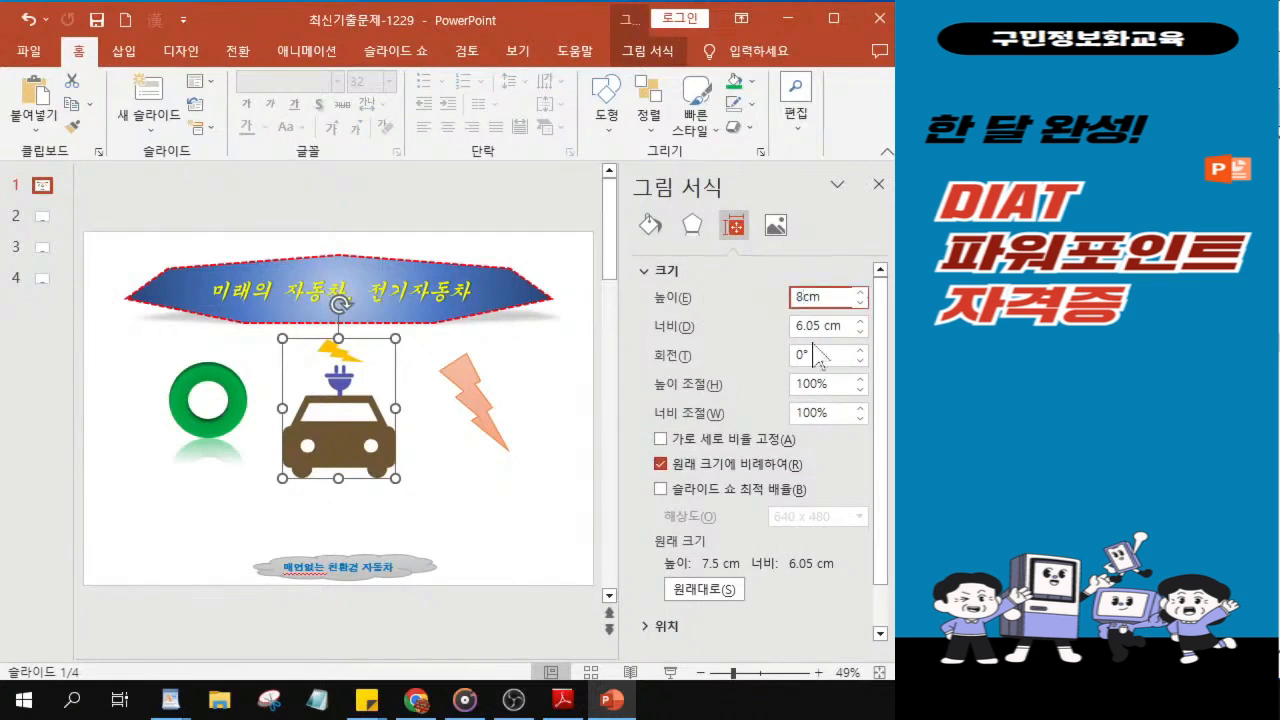
double_click(805, 325)
type("6")
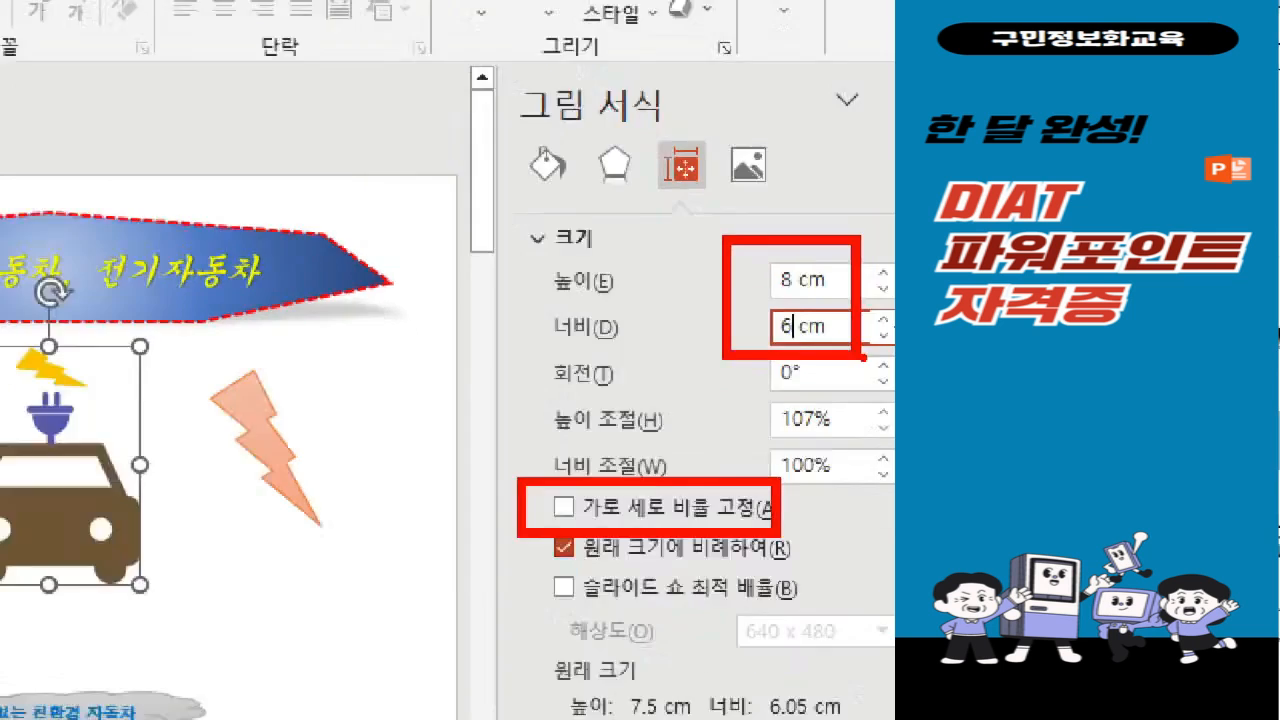
key("Return")
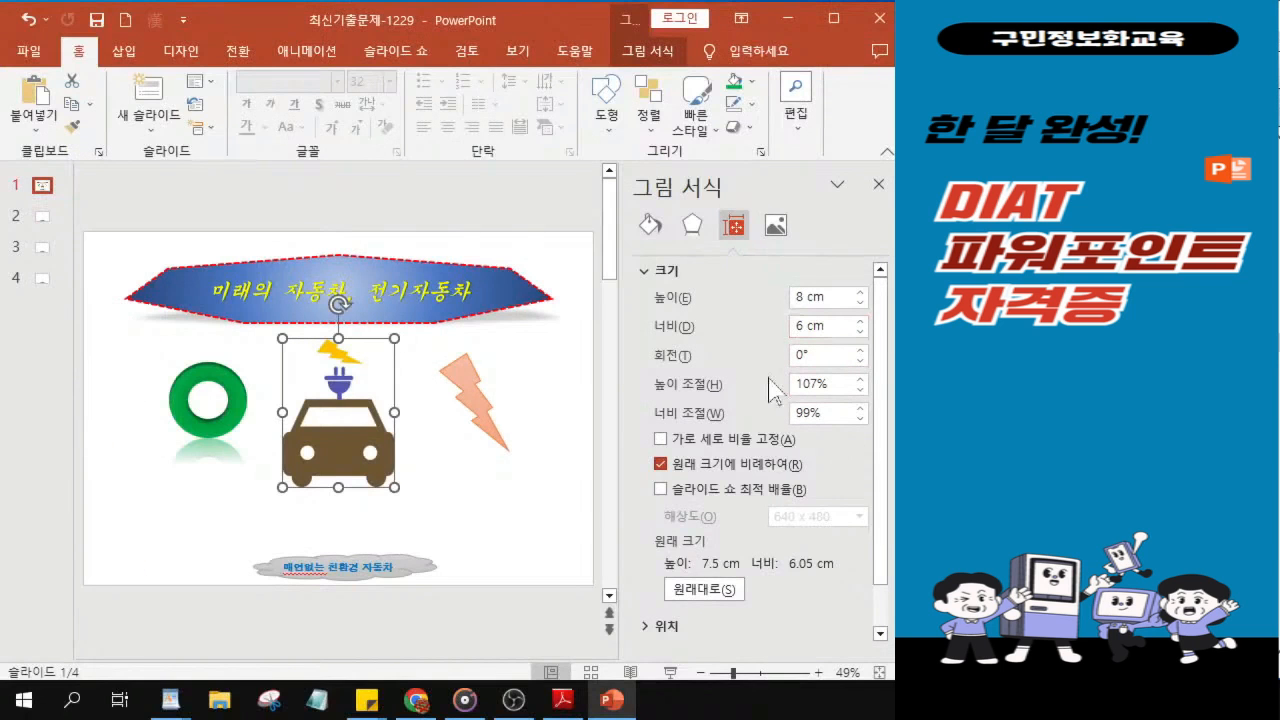
Position the car picture between the donut and the lightning bolt, and close the picture formatting options.
left_click_drag(358, 454, 353, 453)
key("Up")
key("Up")
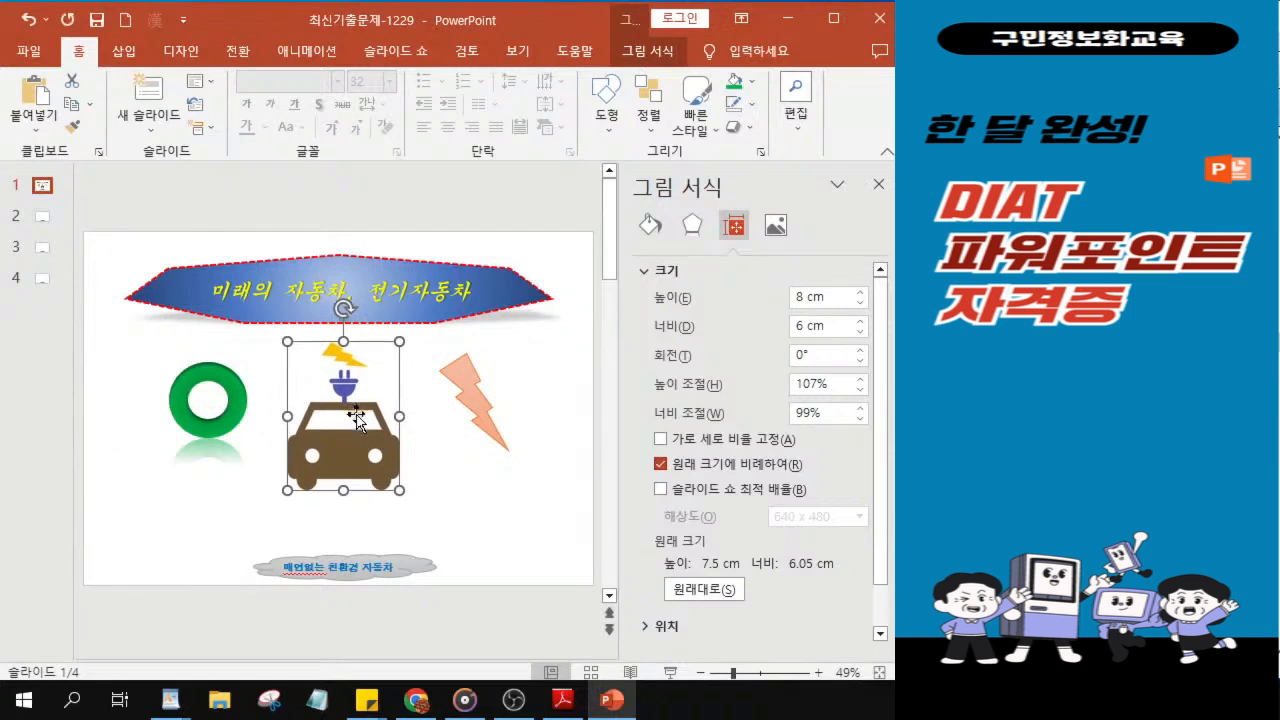
left_click(878, 185)
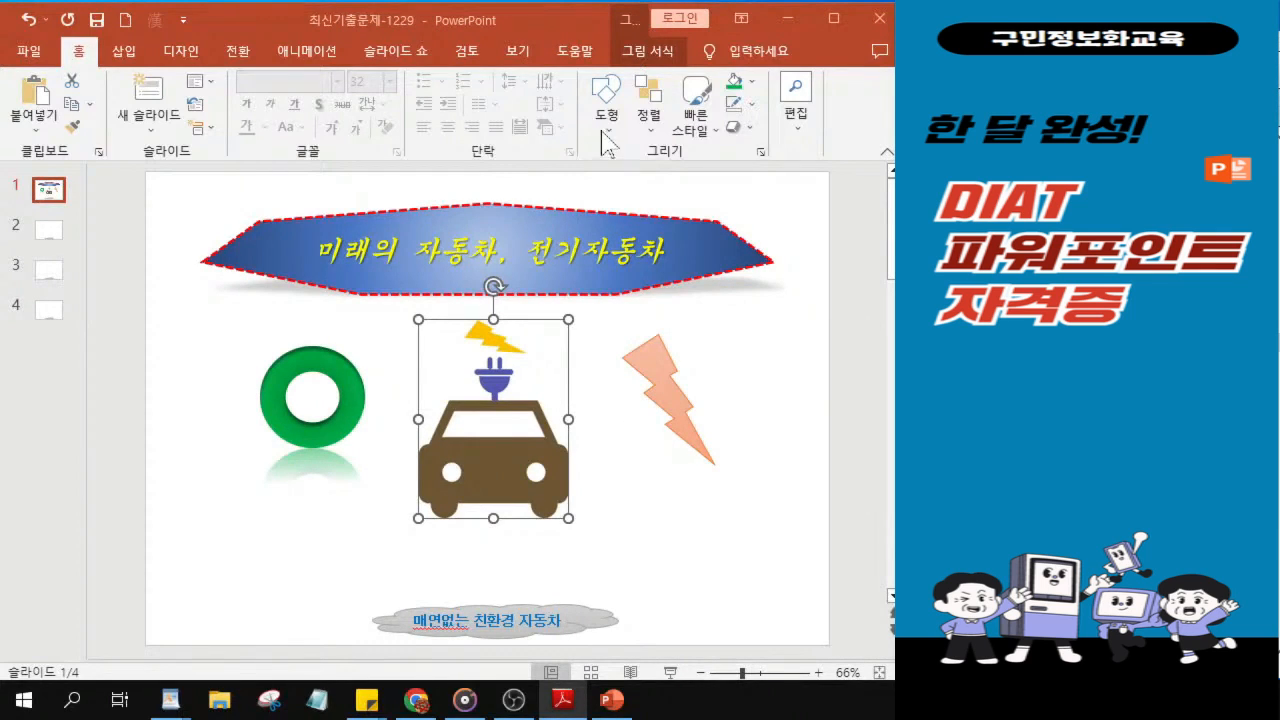
Draw a wide horizontal text box below the car, spanning from under the donut to under the lightning bolt.
key("ctrl")
left_click(607, 118)
key("ctrl")
key("ctrl")
key("ctrl")
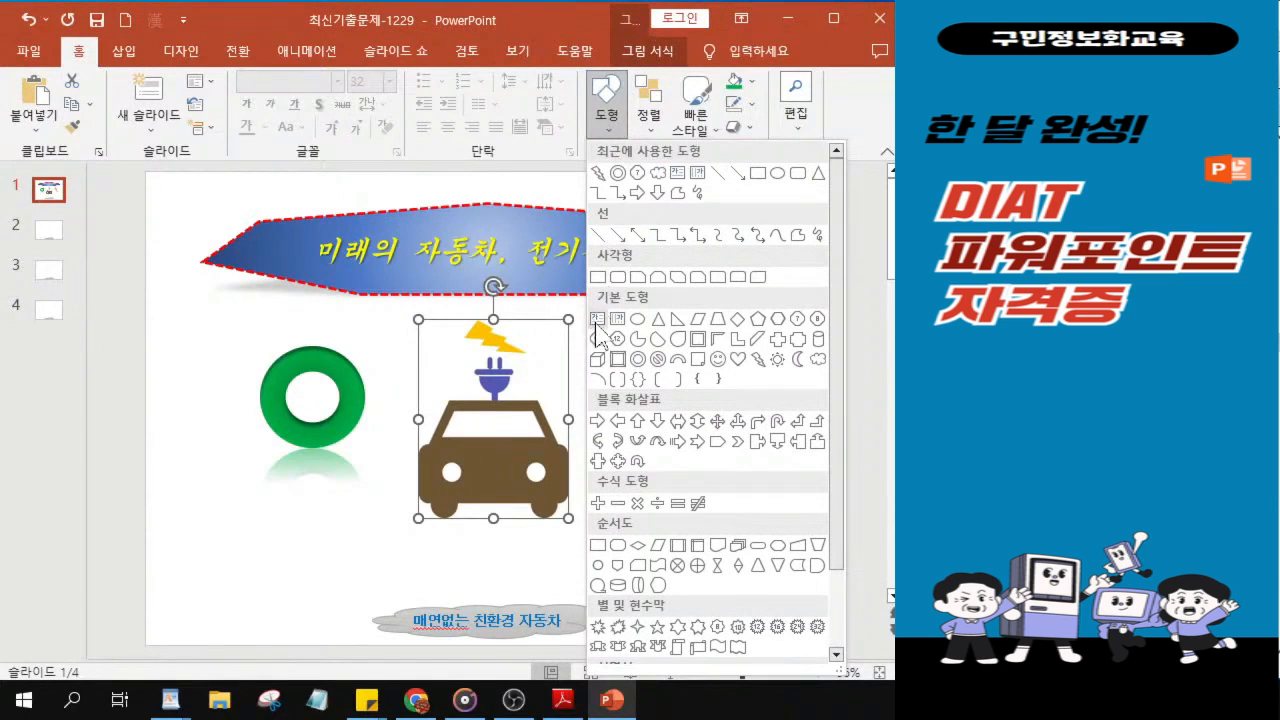
key("ctrl")
key("ctrl")
left_click(597, 320)
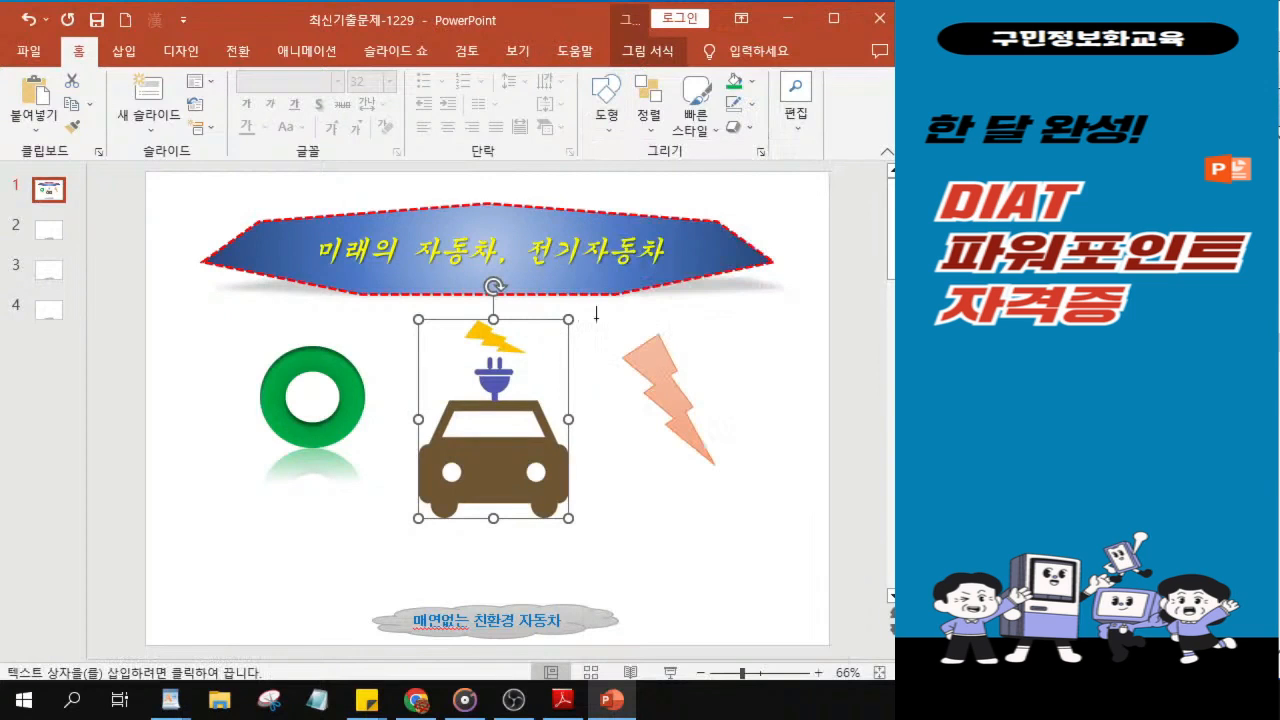
left_click_drag(297, 521, 714, 575)
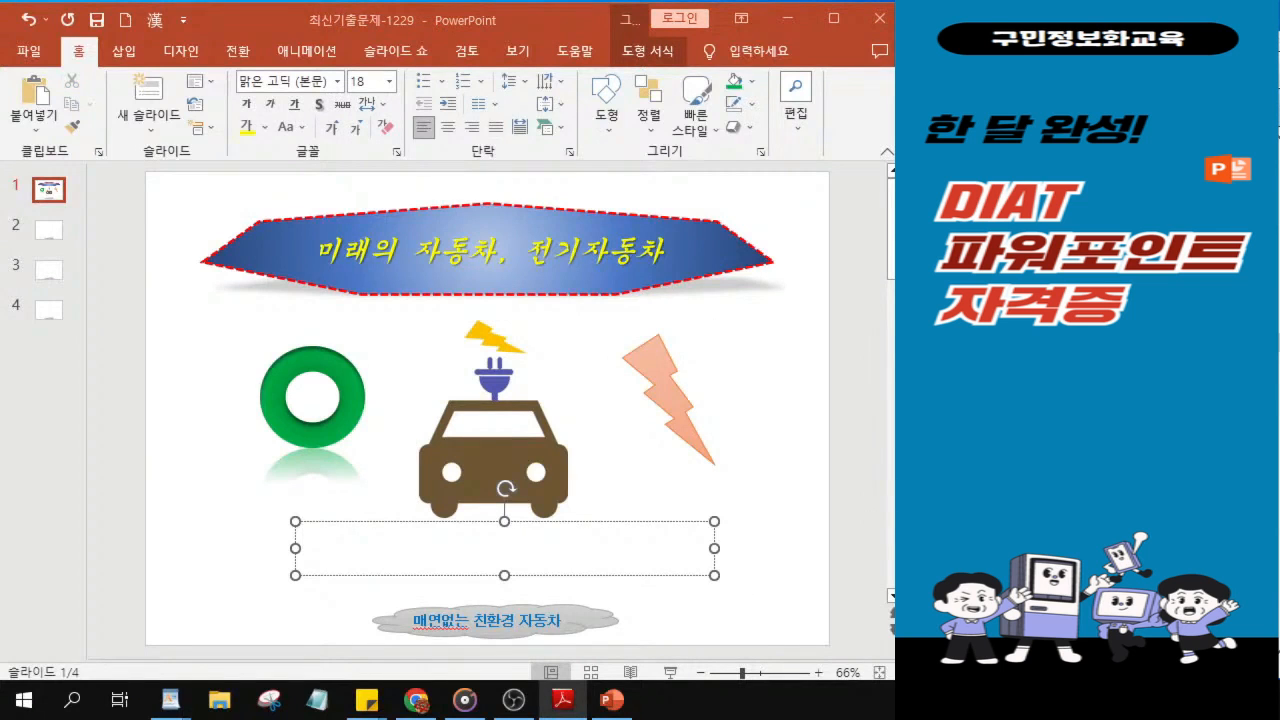
Begin the sentence in the text box below the car with 석유 연료와 엔진을.
scroll(455, 560, "up", 8, "ctrl")
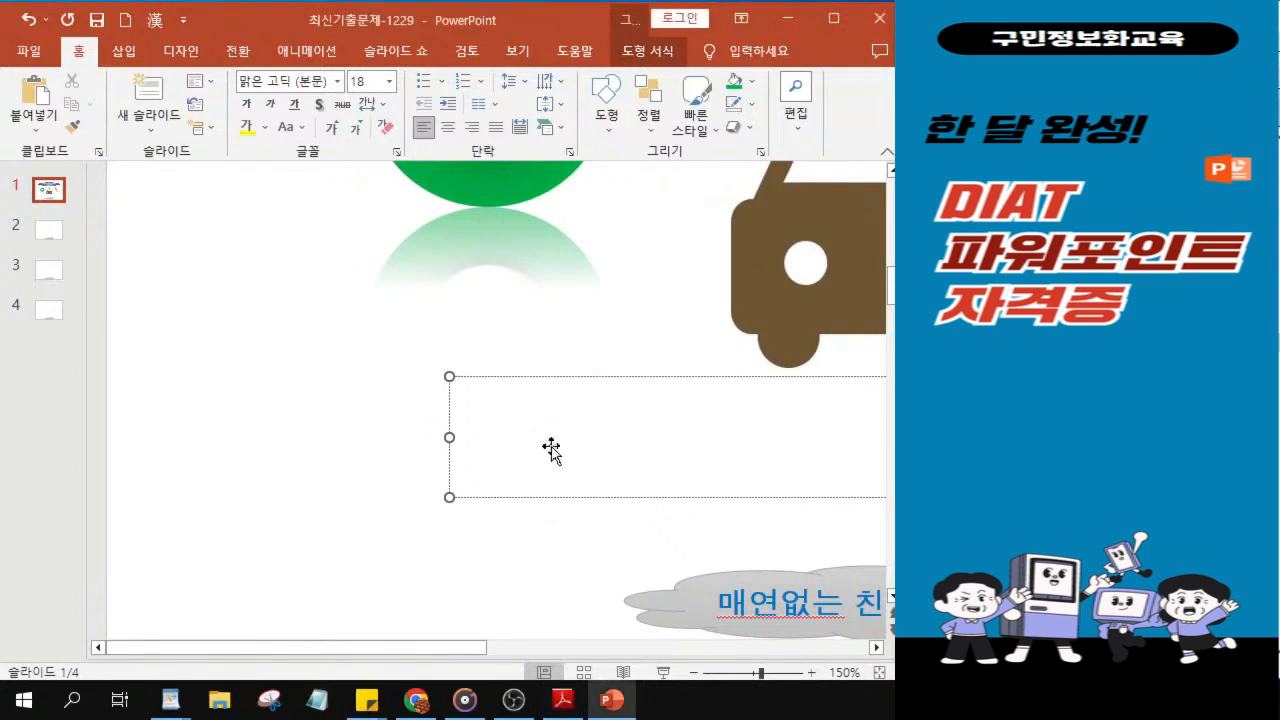
type("석")
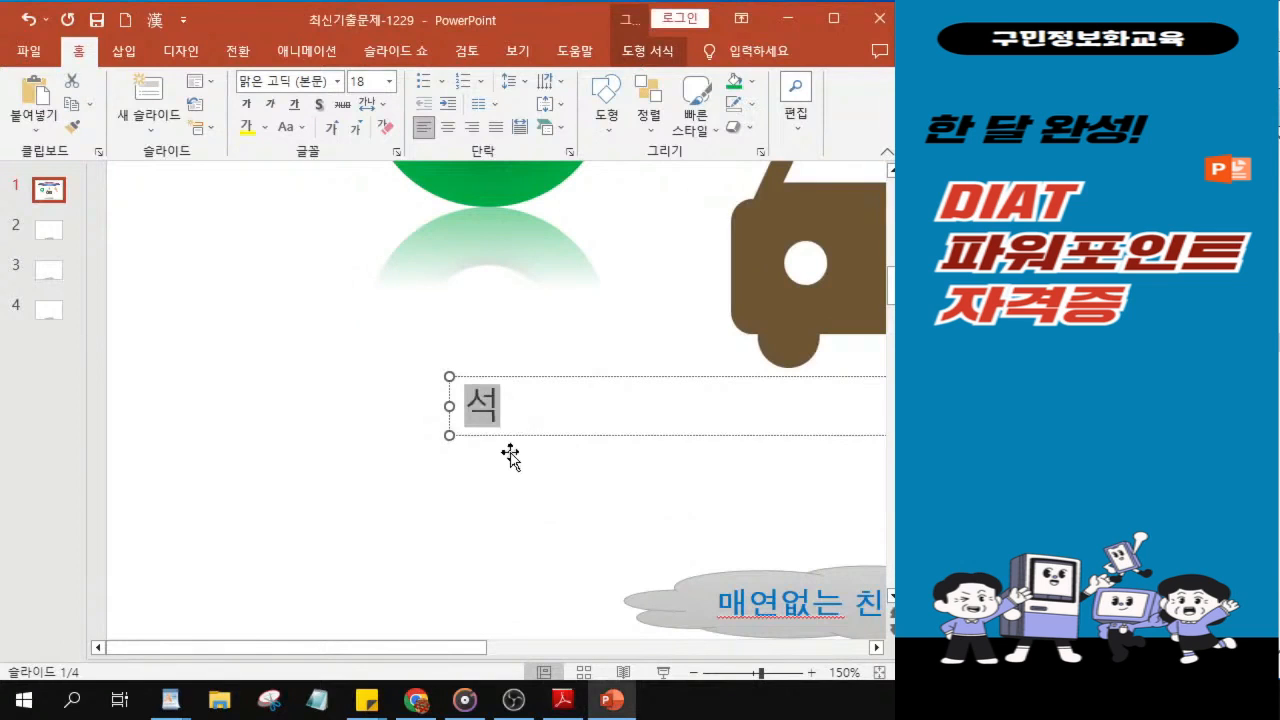
type("유 욘ㄹ")
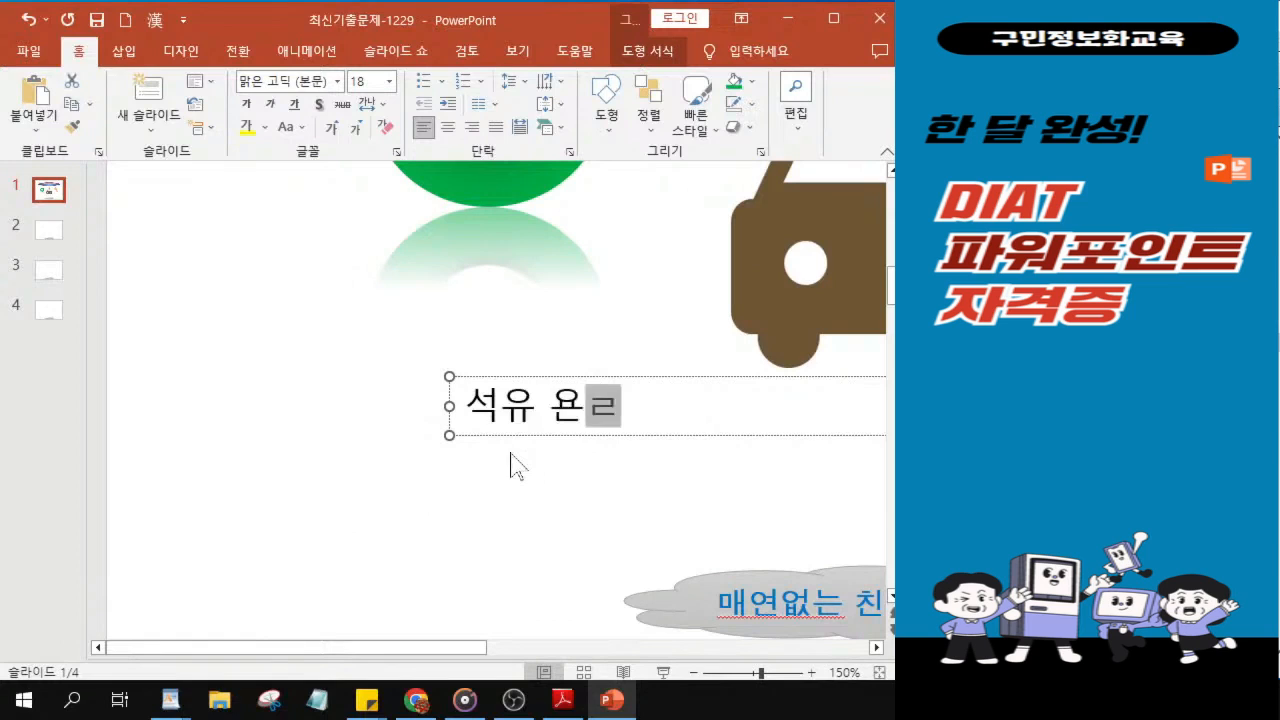
key("BackSpace")
key("BackSpace")
key("BackSpace")
type("연")
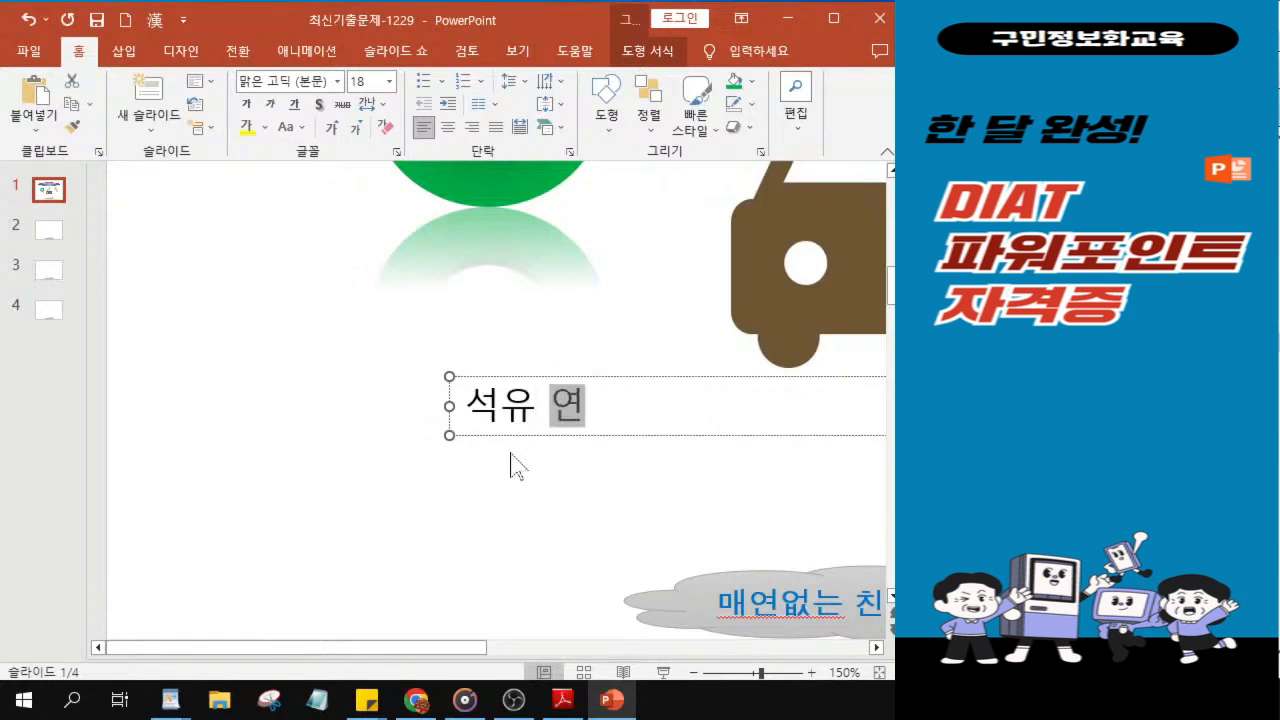
type("료와 엔진을")
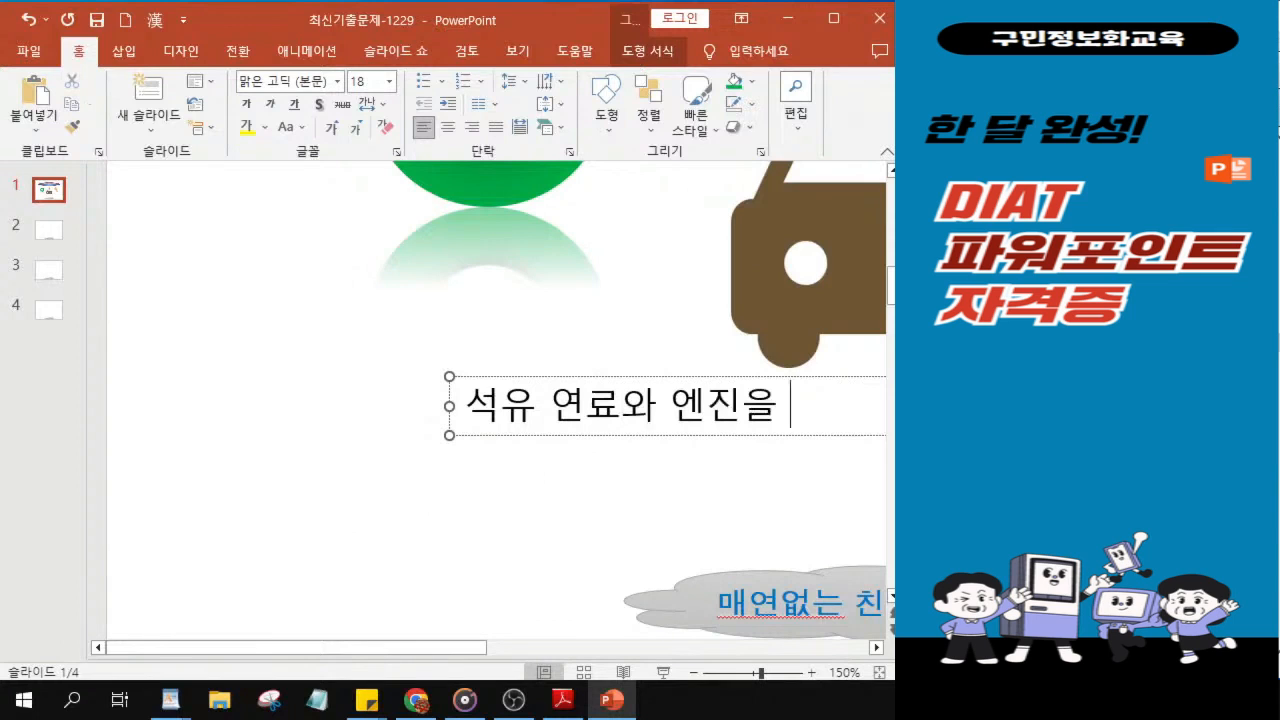
Complete the text box sentence with 사용하지 않는 자동차 after 엔진을.
key("alt+Tab")
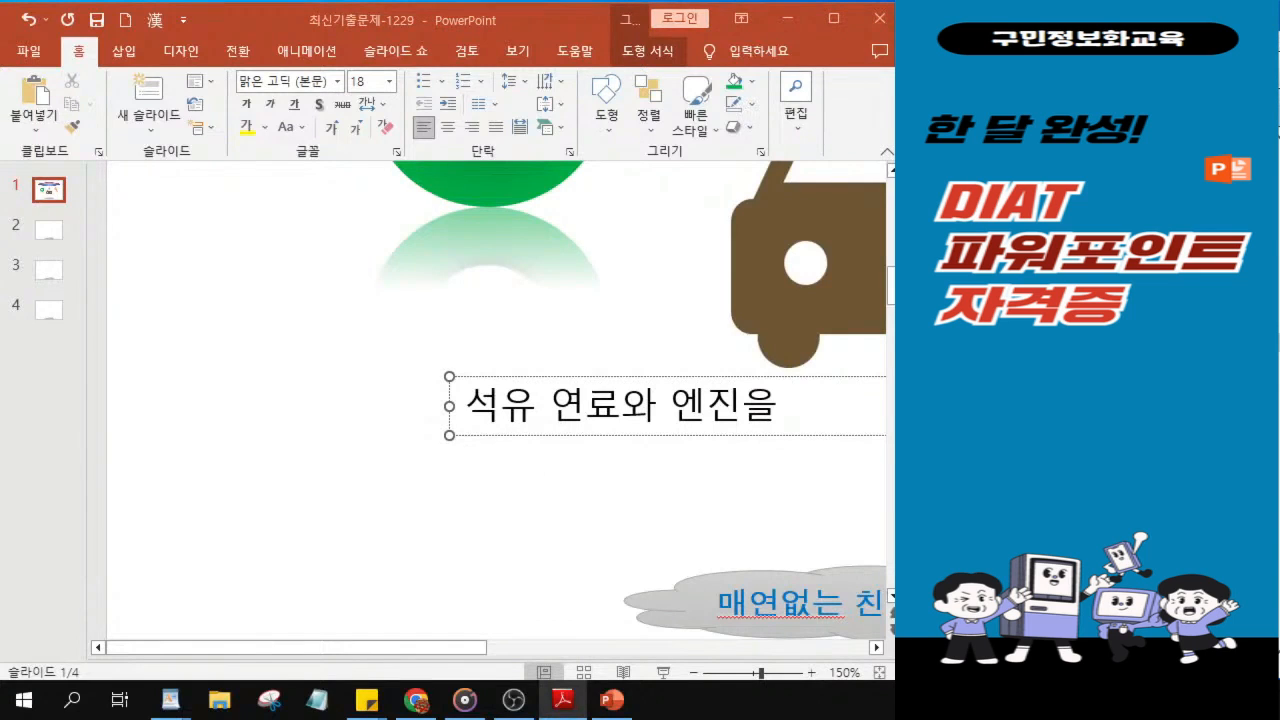
left_click(796, 408)
type("사용하지")
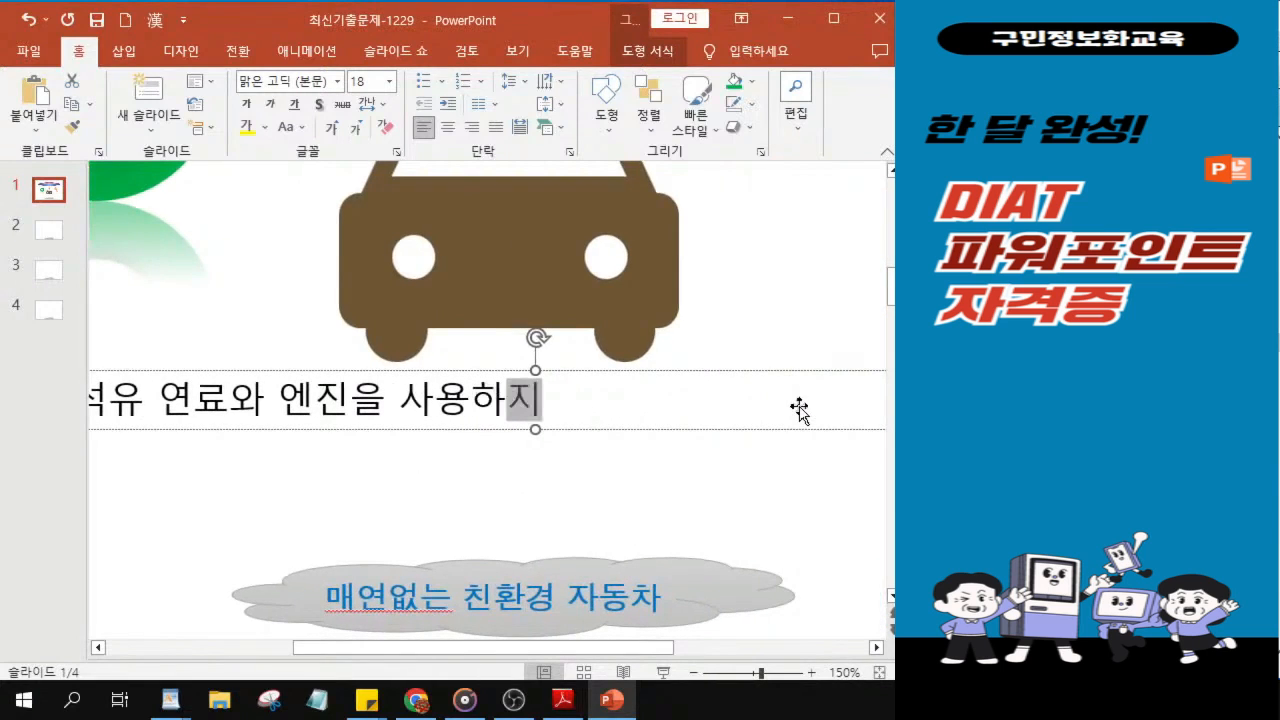
type(" 않")
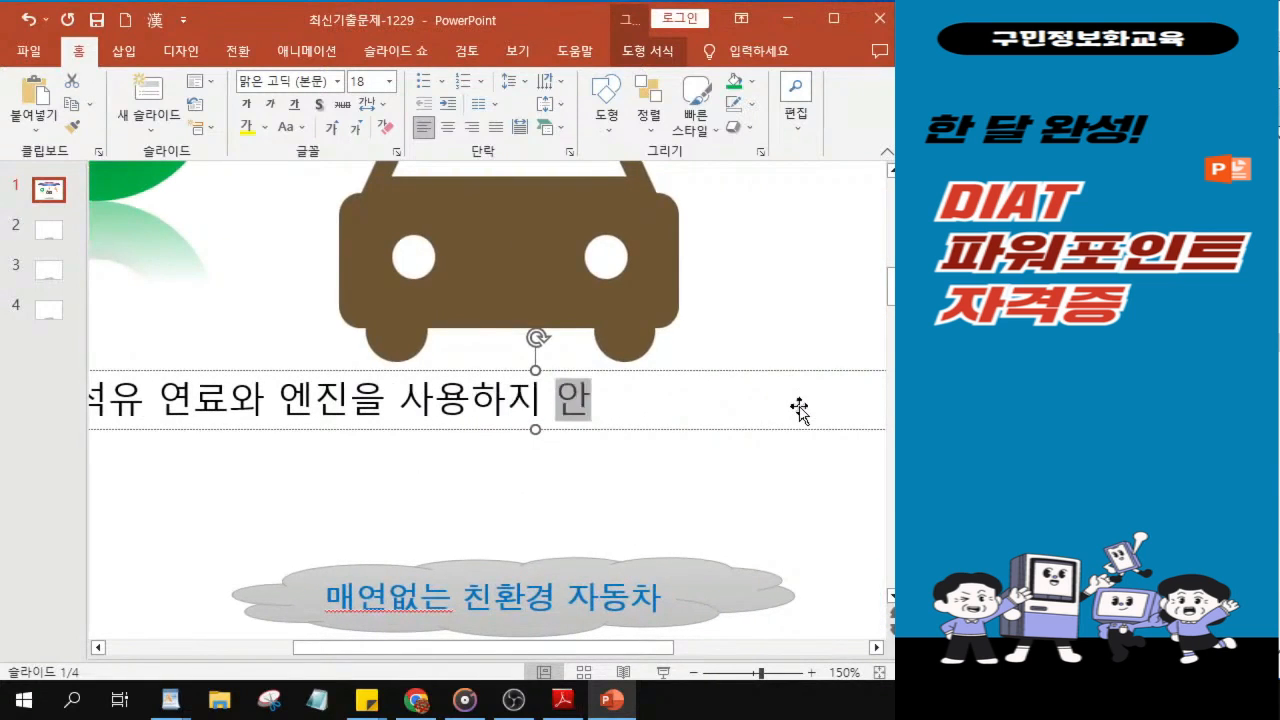
type("는 ")
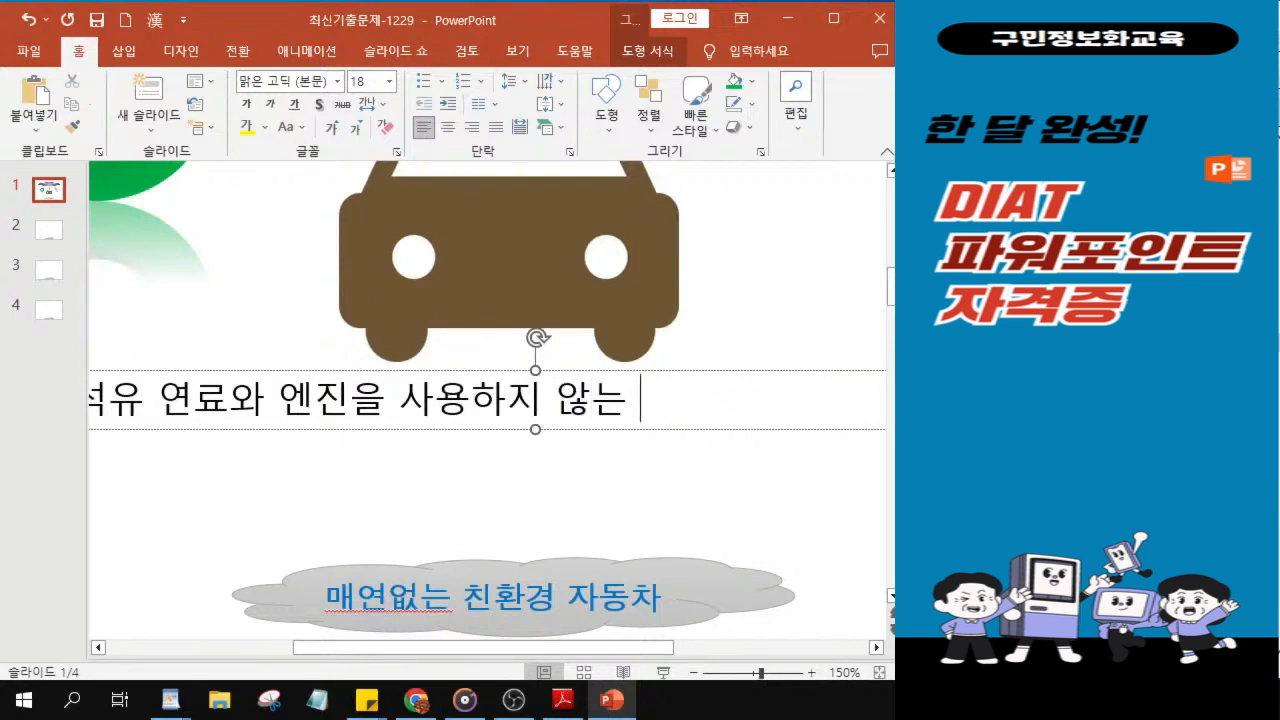
type("잔오차")
key("BackSpace")
key("BackSpace")
key("BackSpace")
key("BackSpace")
type("자동차")
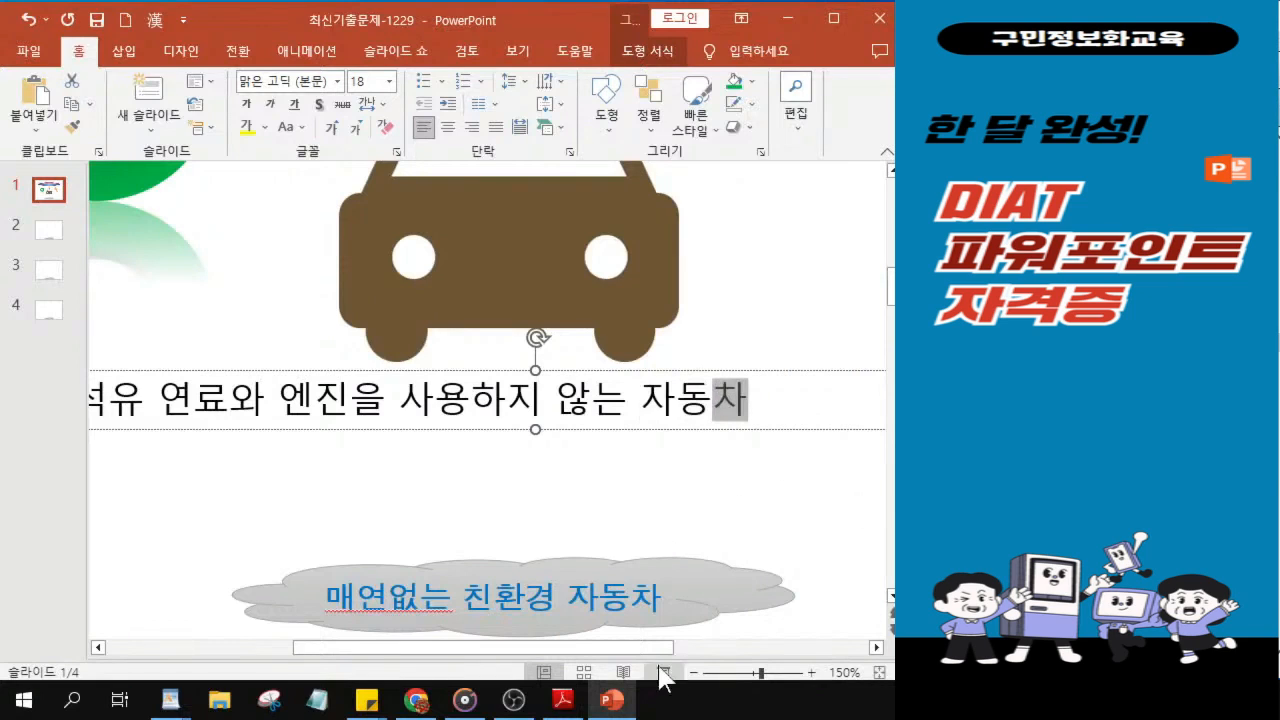
left_click_drag(633, 660, 611, 660)
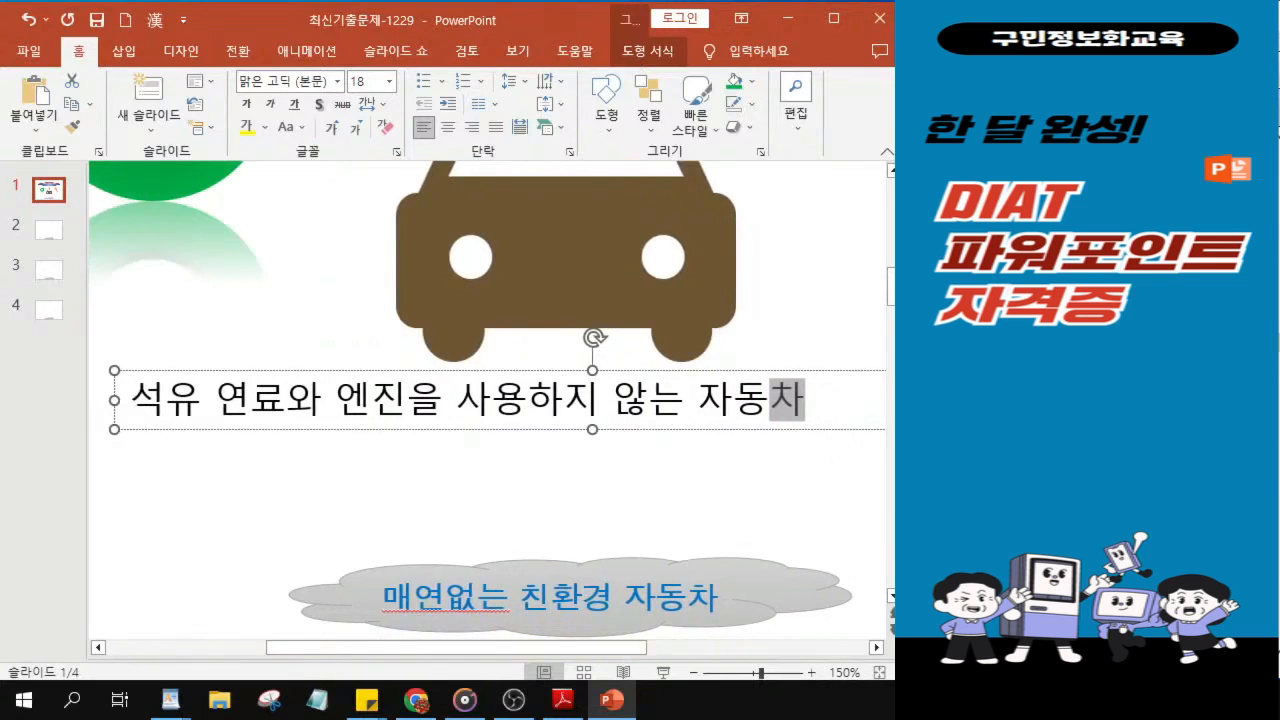
Collapse the slide thumbnails and set the font of the whole text box below the car to 돋움.
key("alt+Tab")
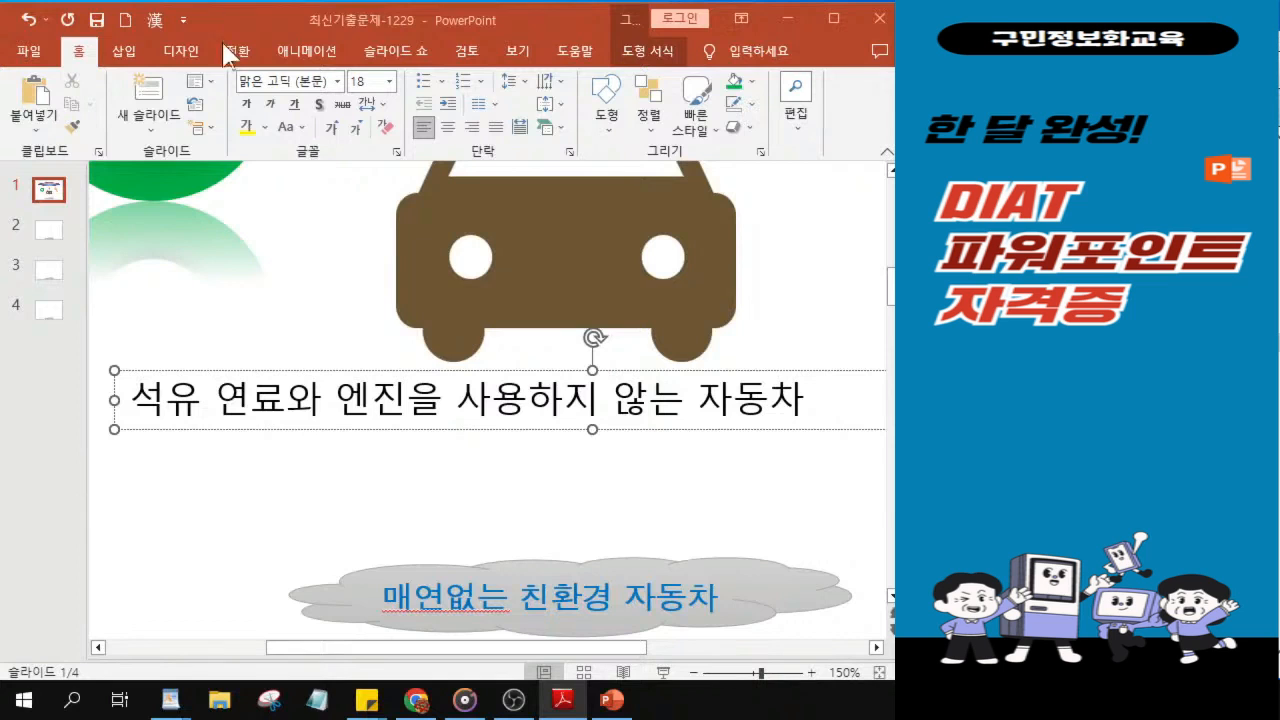
left_click_drag(86, 511, 24, 517)
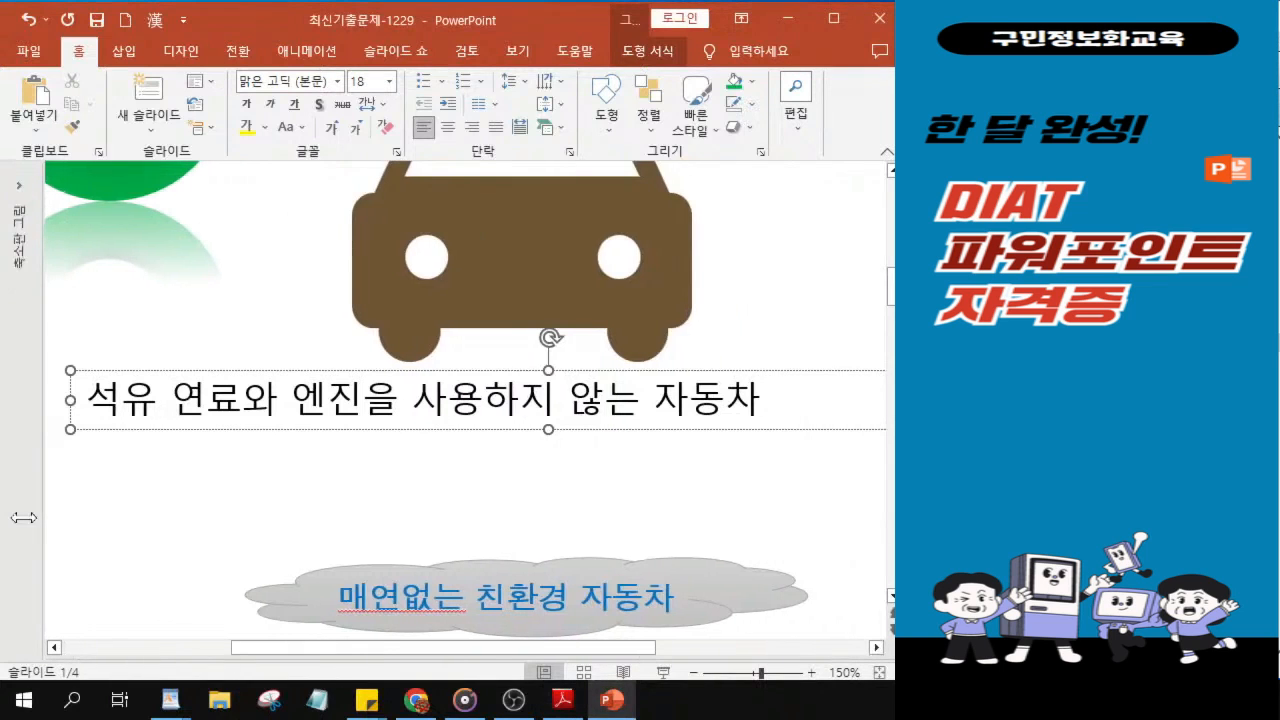
left_click(316, 429)
left_click(316, 429)
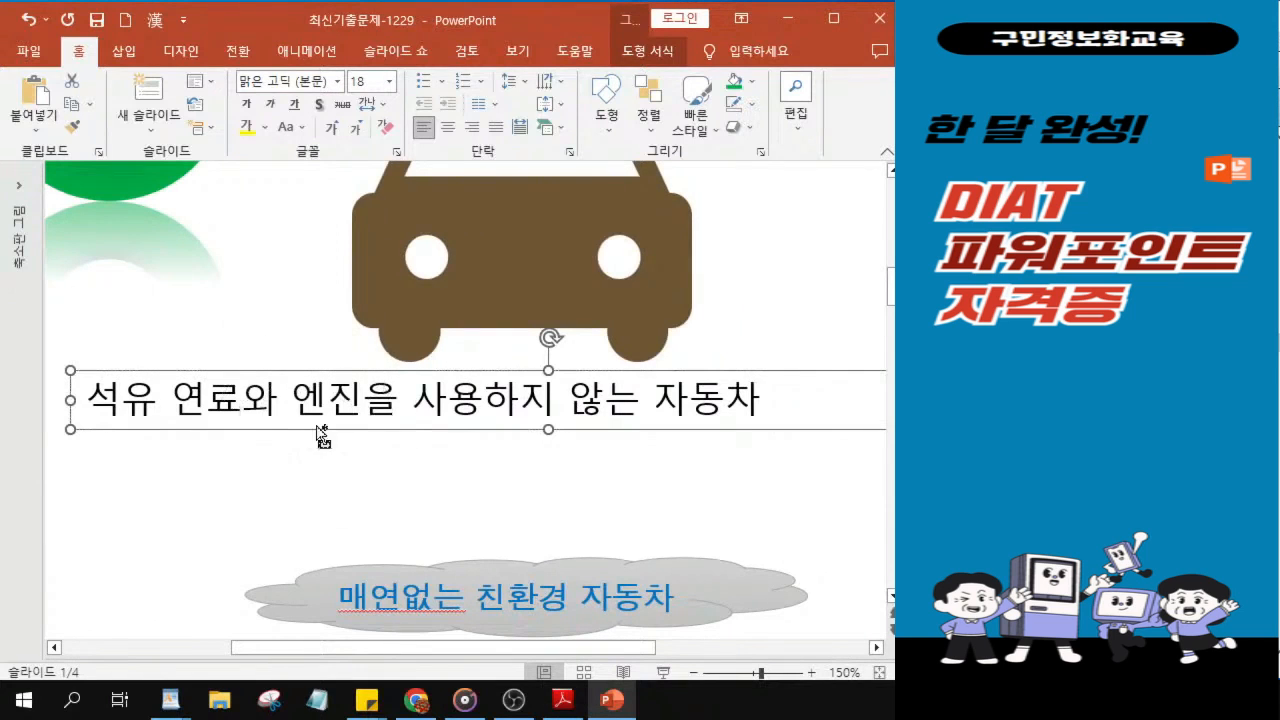
key("ctrl")
key("ctrl")
key("ctrl")
key("ctrl")
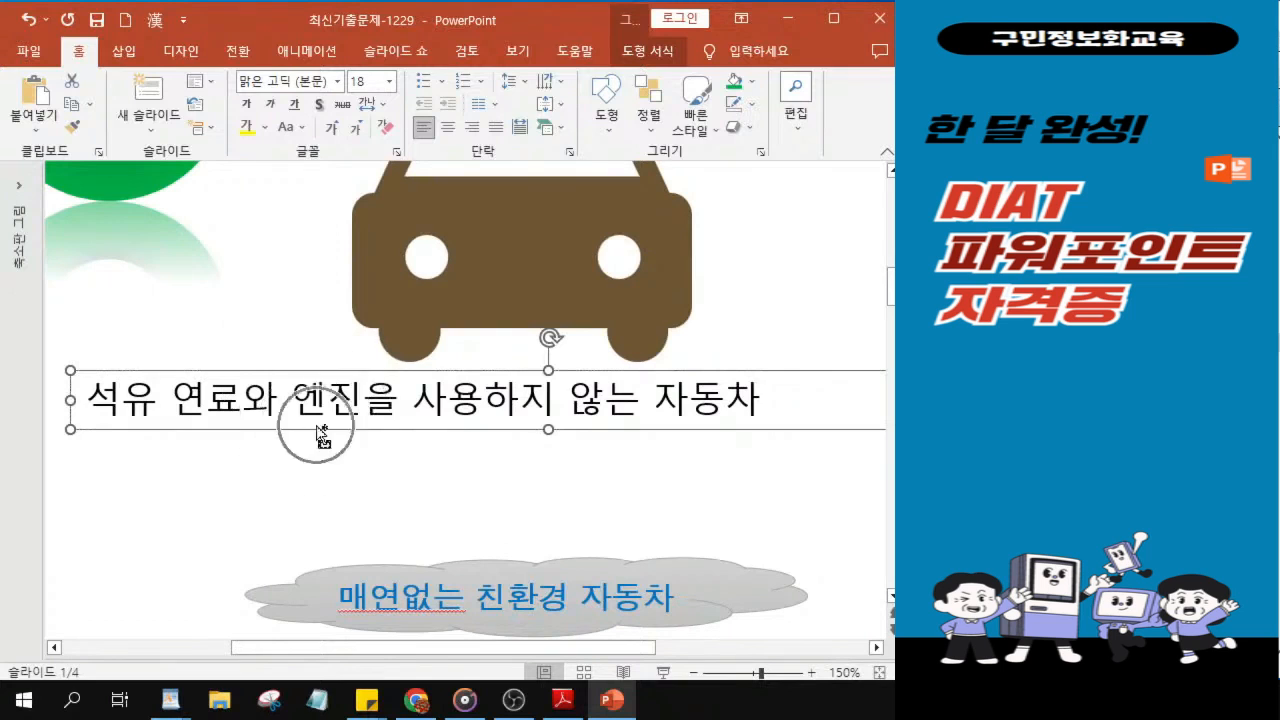
key("ctrl")
key("ctrl")
key("ctrl")
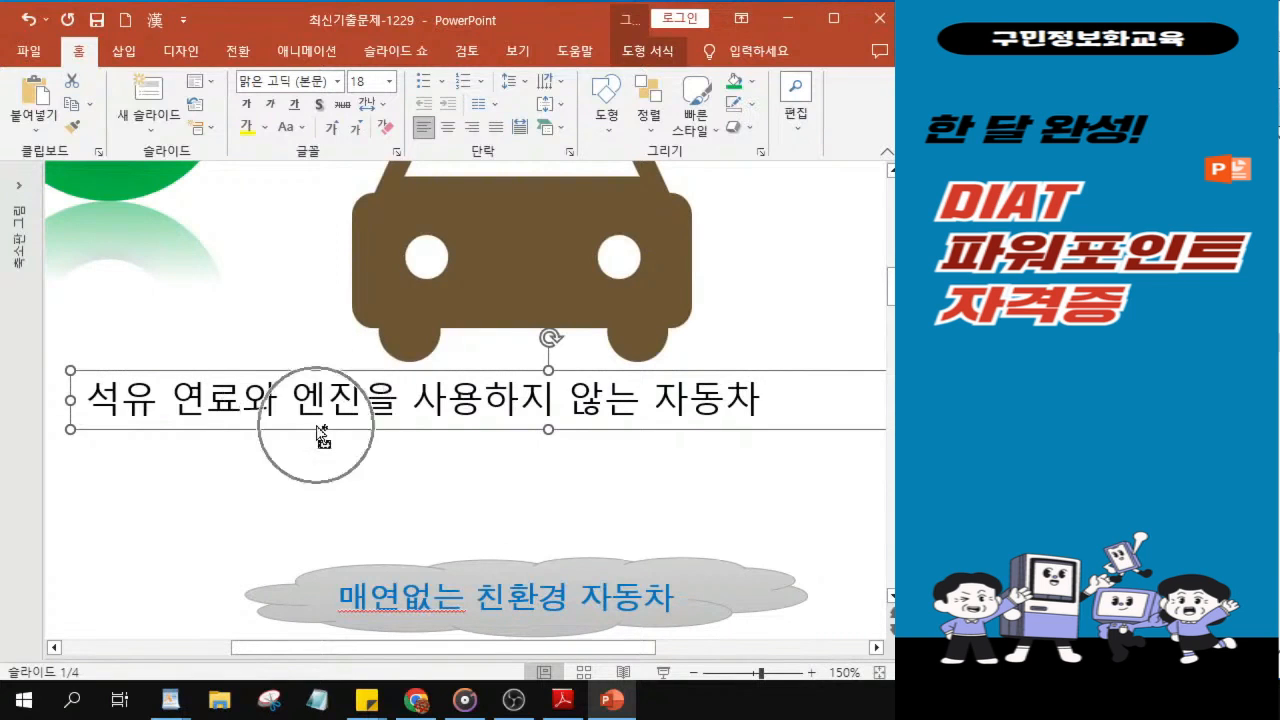
key("ctrl")
key("ctrl")
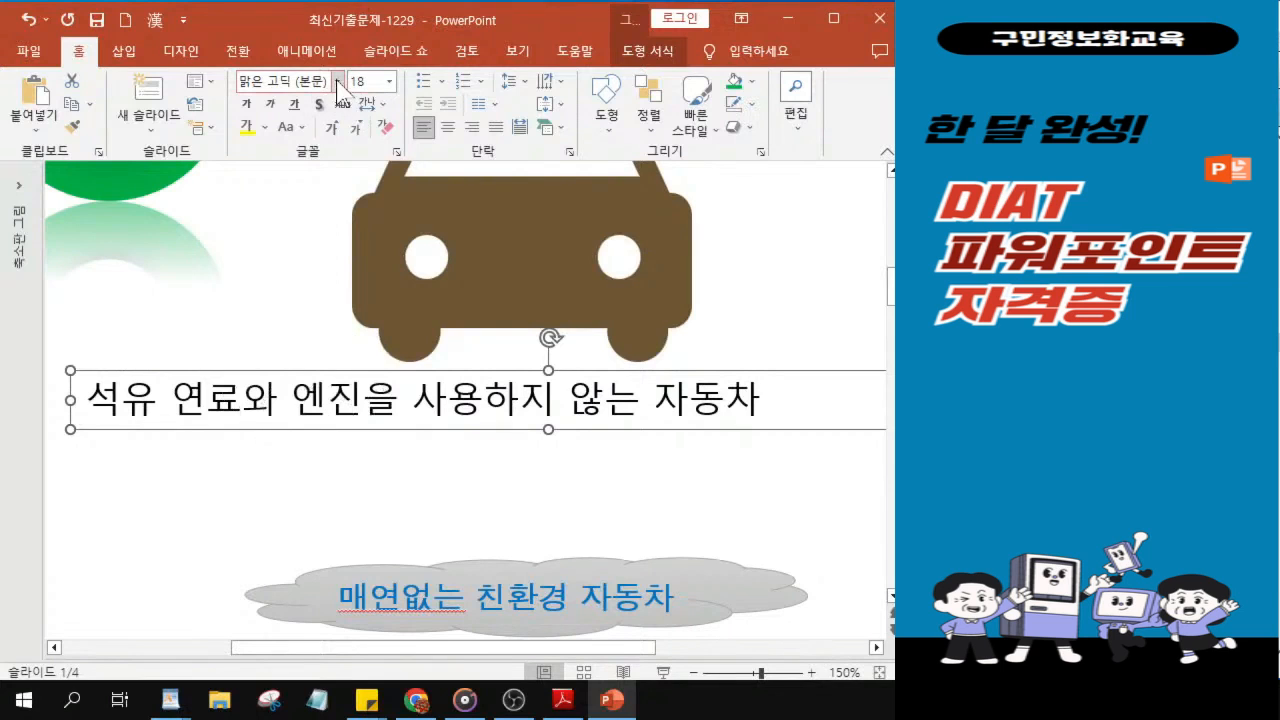
key("ctrl")
left_click(339, 82)
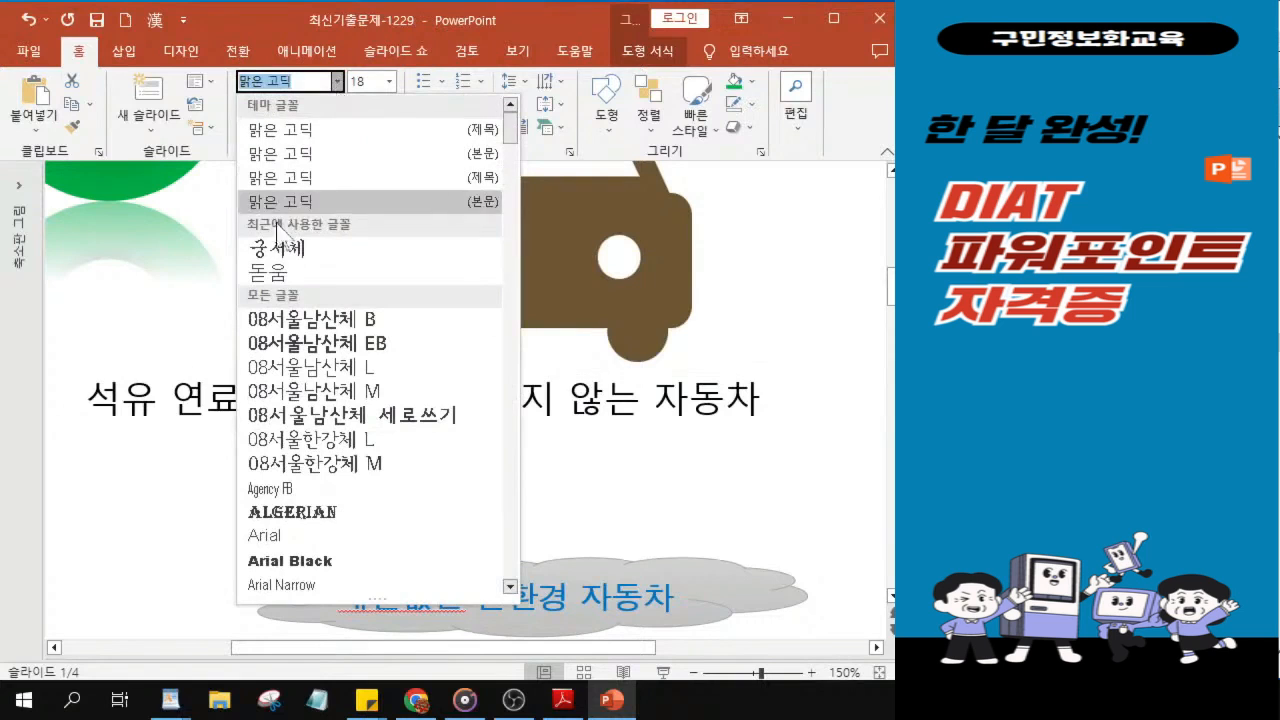
key("ctrl")
key("ctrl")
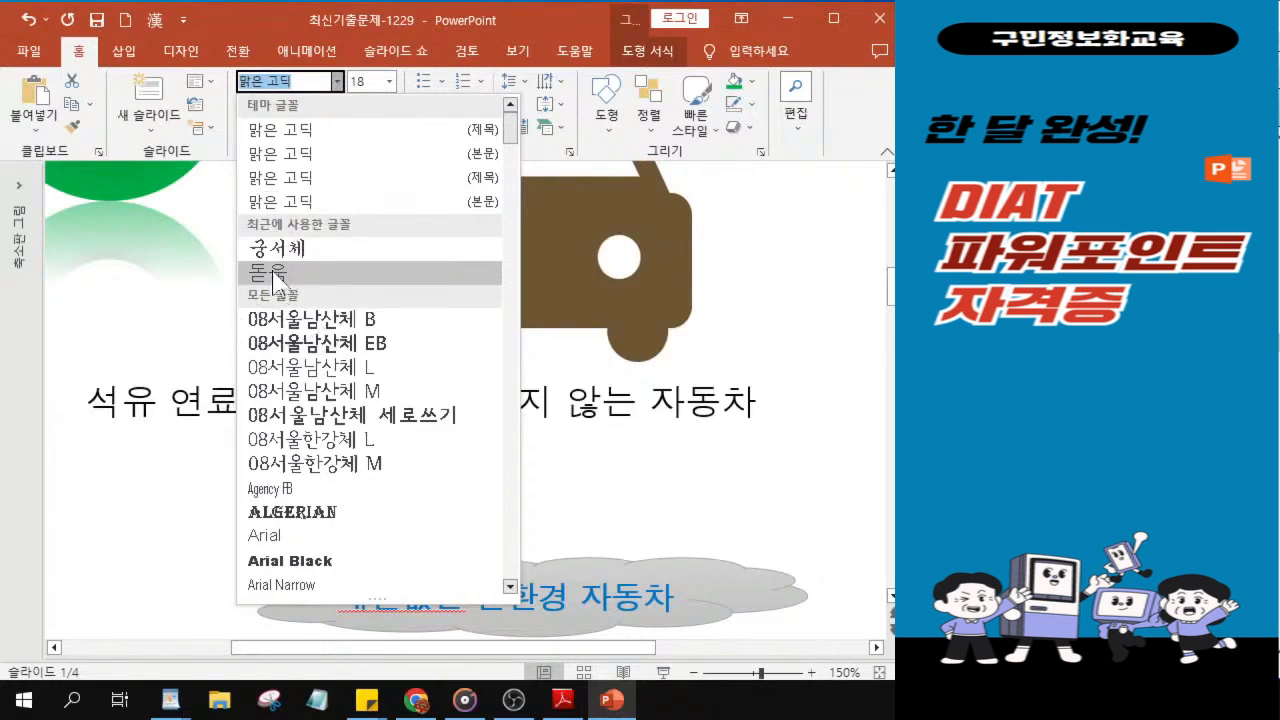
key("ctrl")
key("ctrl")
left_click(273, 270)
Format the text box's sentence at size 26 with bold and underline.
key("ctrl")
left_click(360, 81)
type("26")
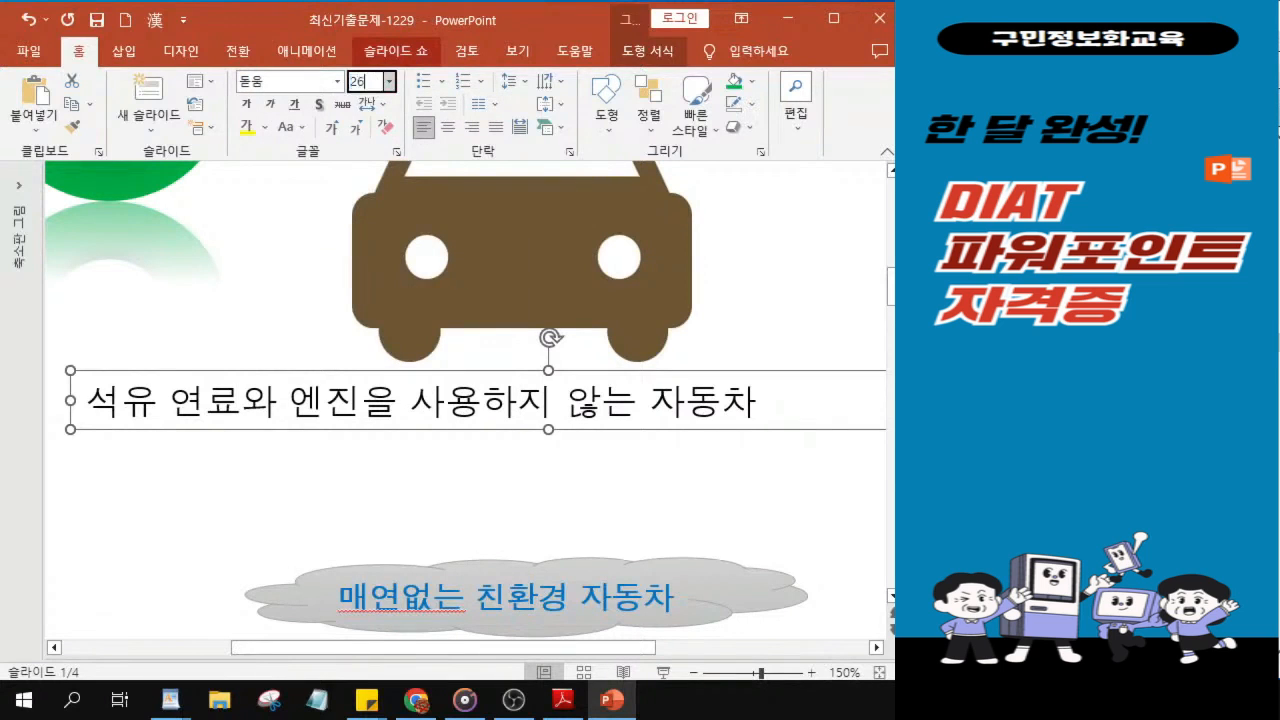
key("Return")
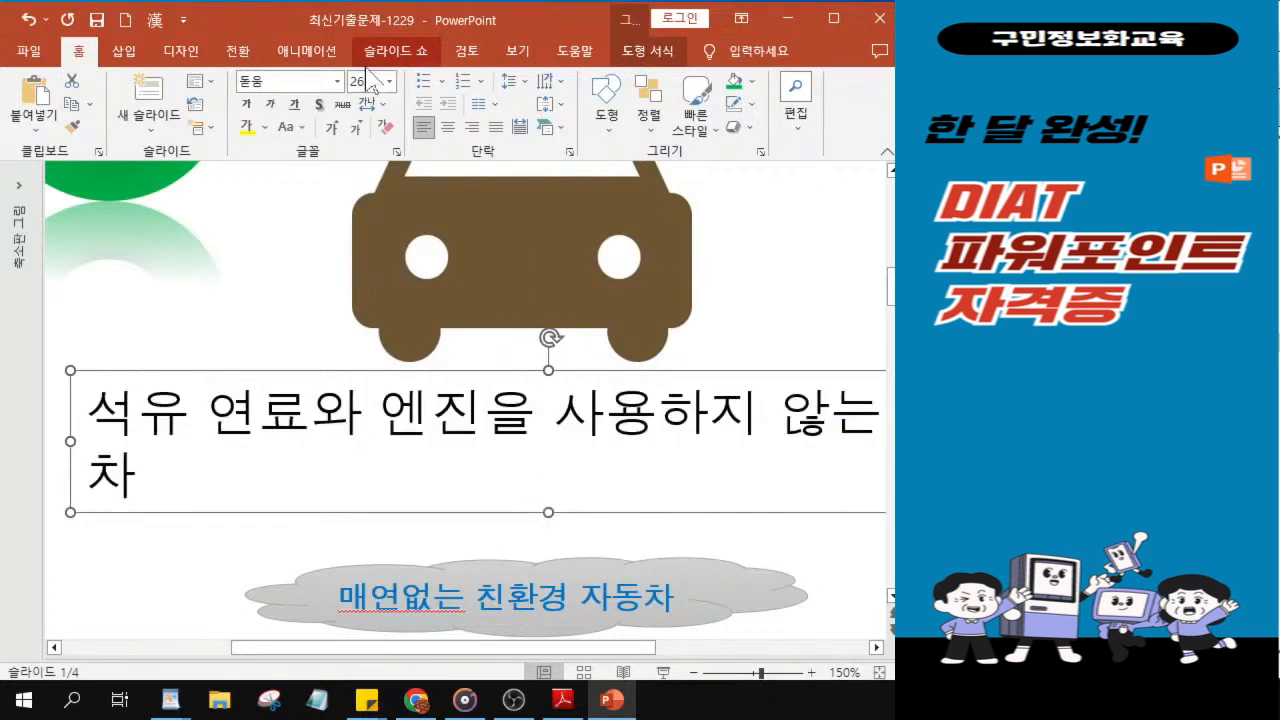
left_click(246, 104)
left_click(294, 104)
key("ctrl")
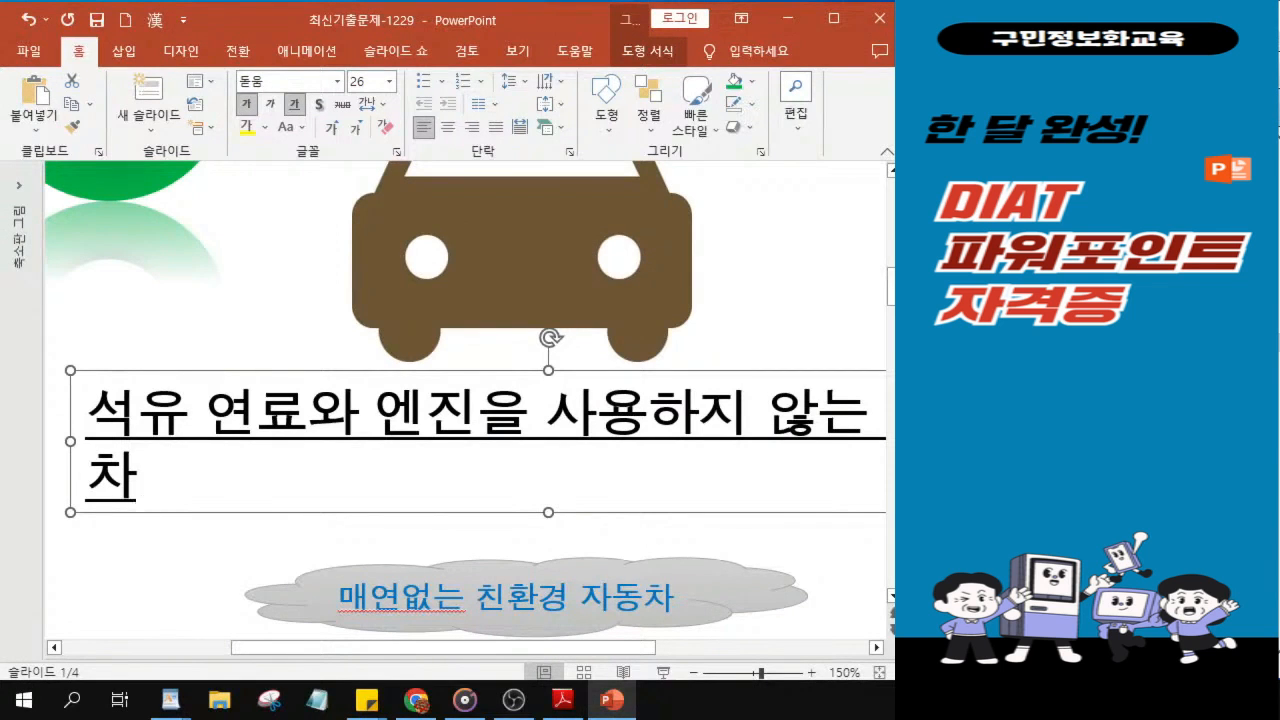
Widen the text box so its sentence fits on one line and move it down to just above the cloud shape.
scroll(466, 491, "down", 6)
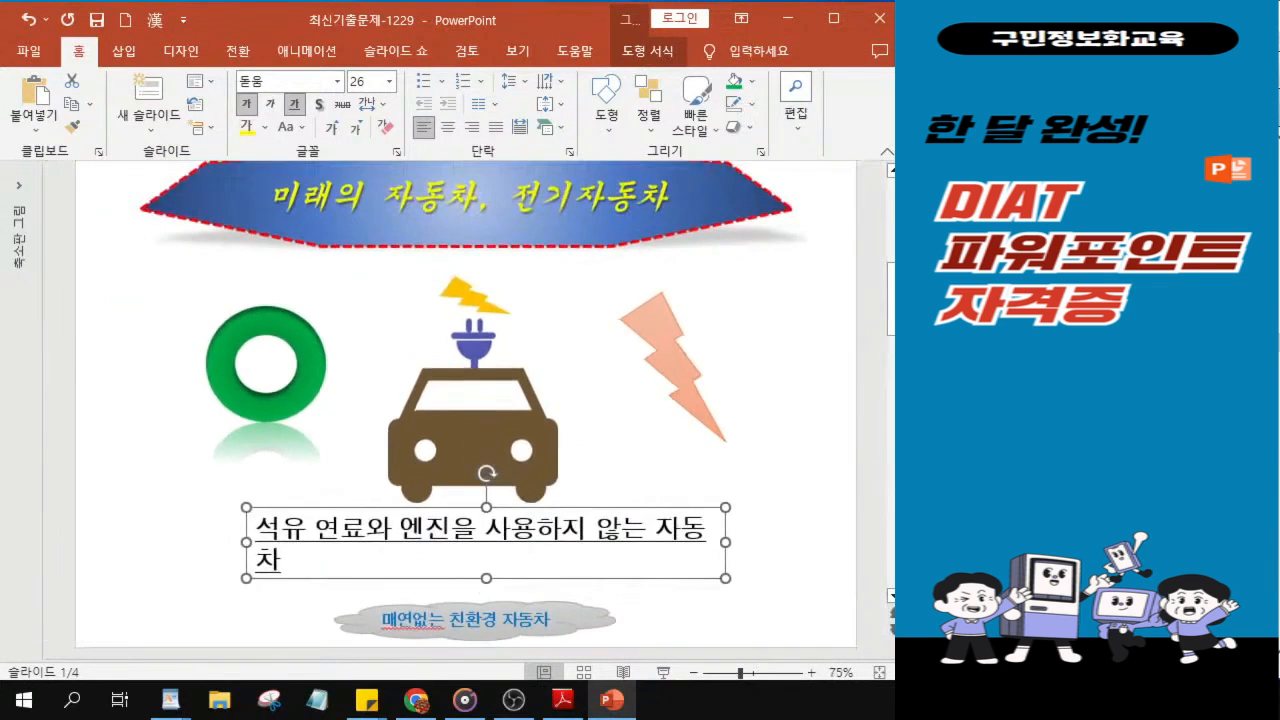
left_click_drag(726, 542, 767, 536)
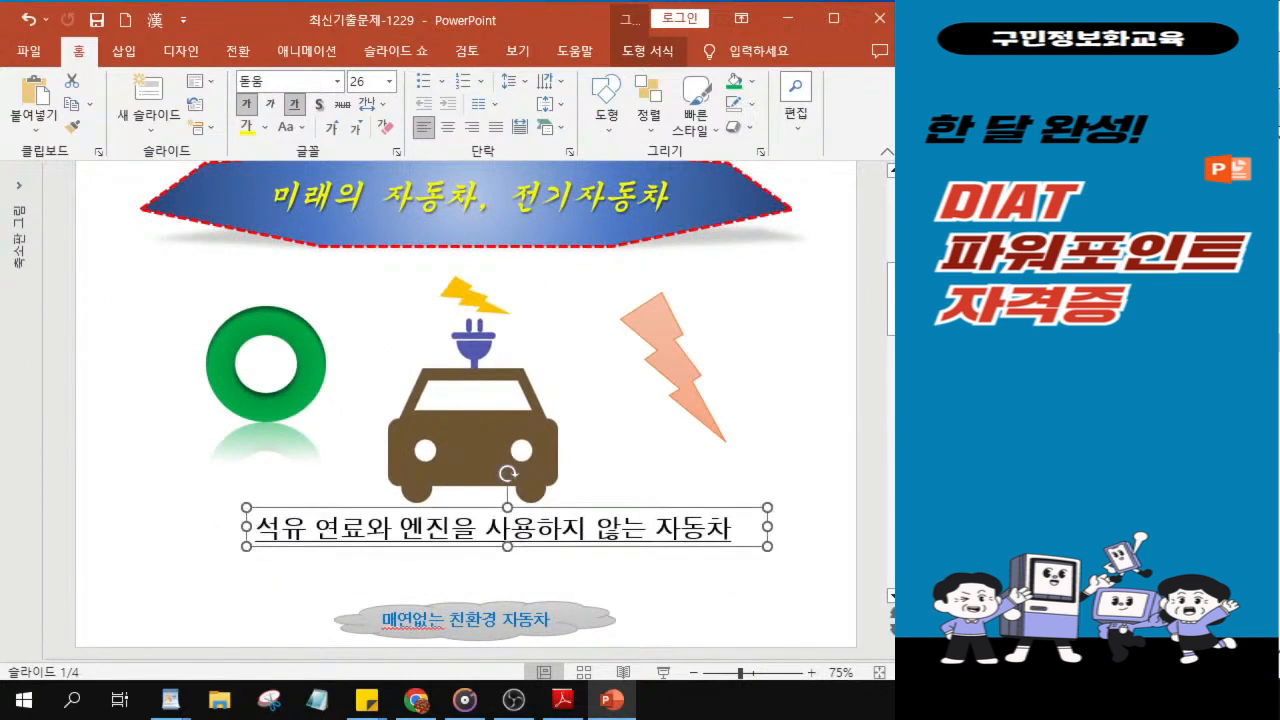
left_click_drag(457, 545, 447, 584)
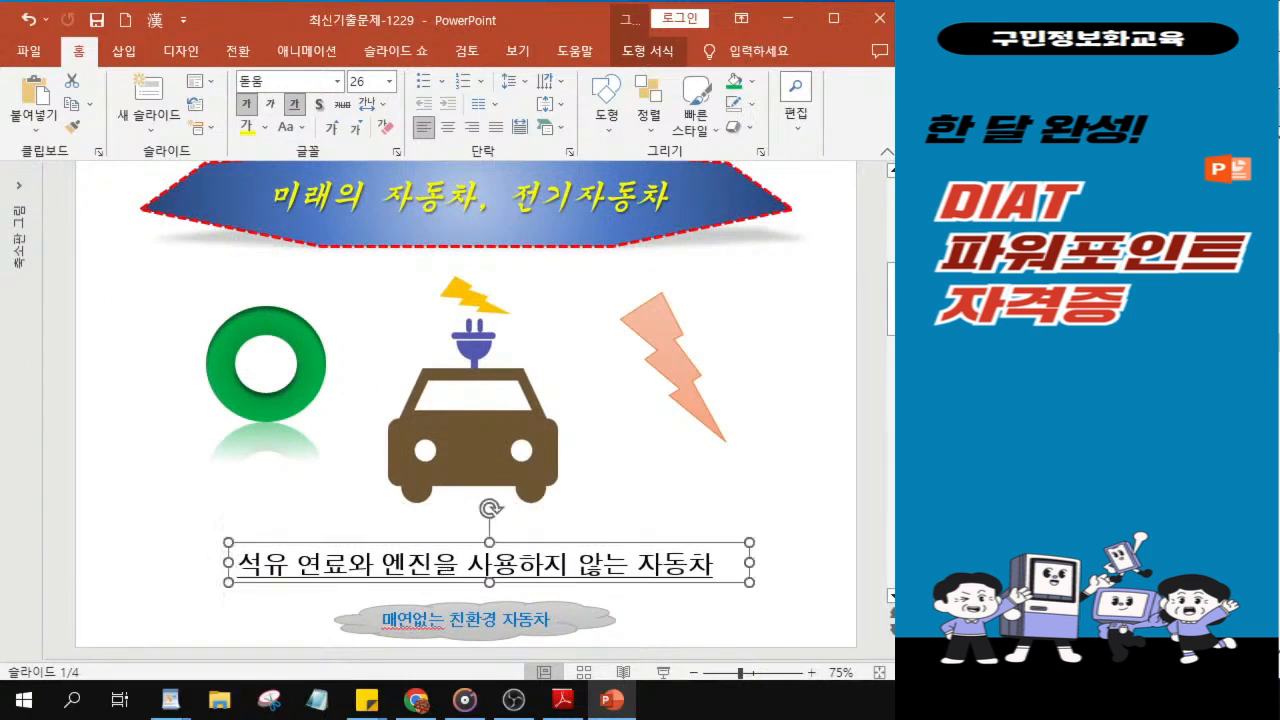
key("Escape")
left_click(448, 574)
key("Escape")
left_click(438, 581)
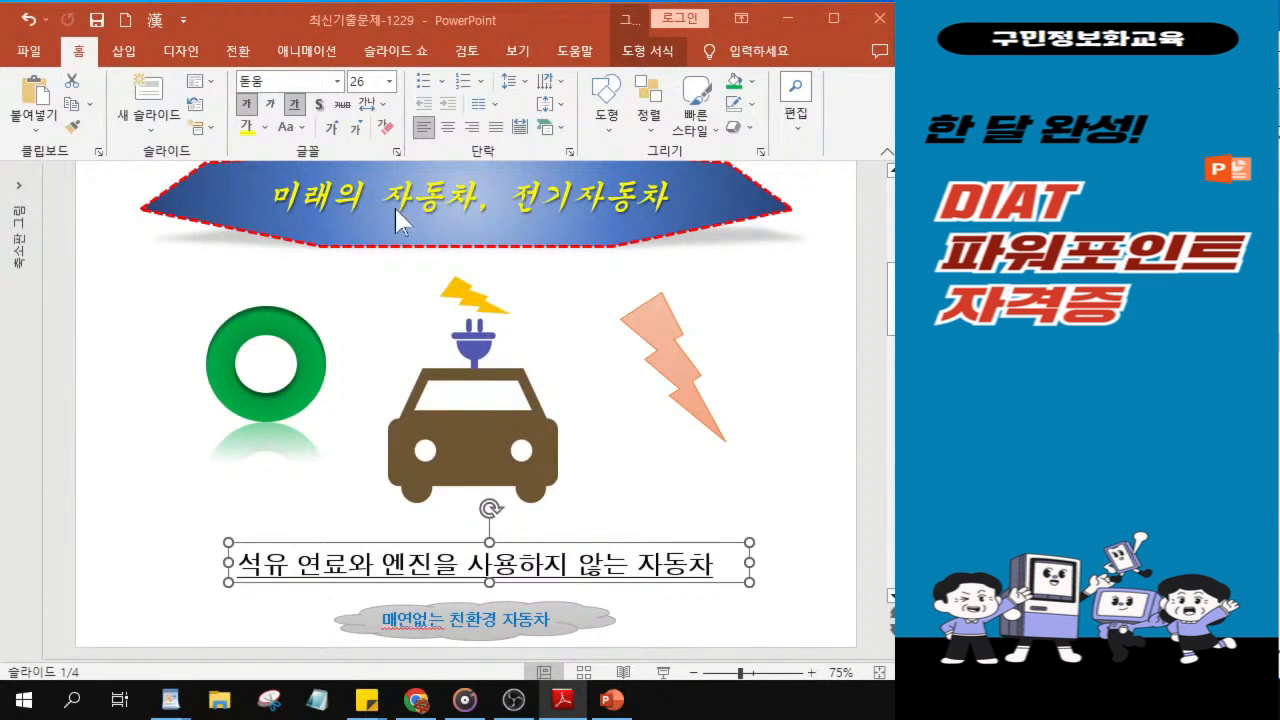
Maximize the window and apply the 올라오기 animation to the title shape 미래의 자동차, 전기자동차.
left_click(379, 236)
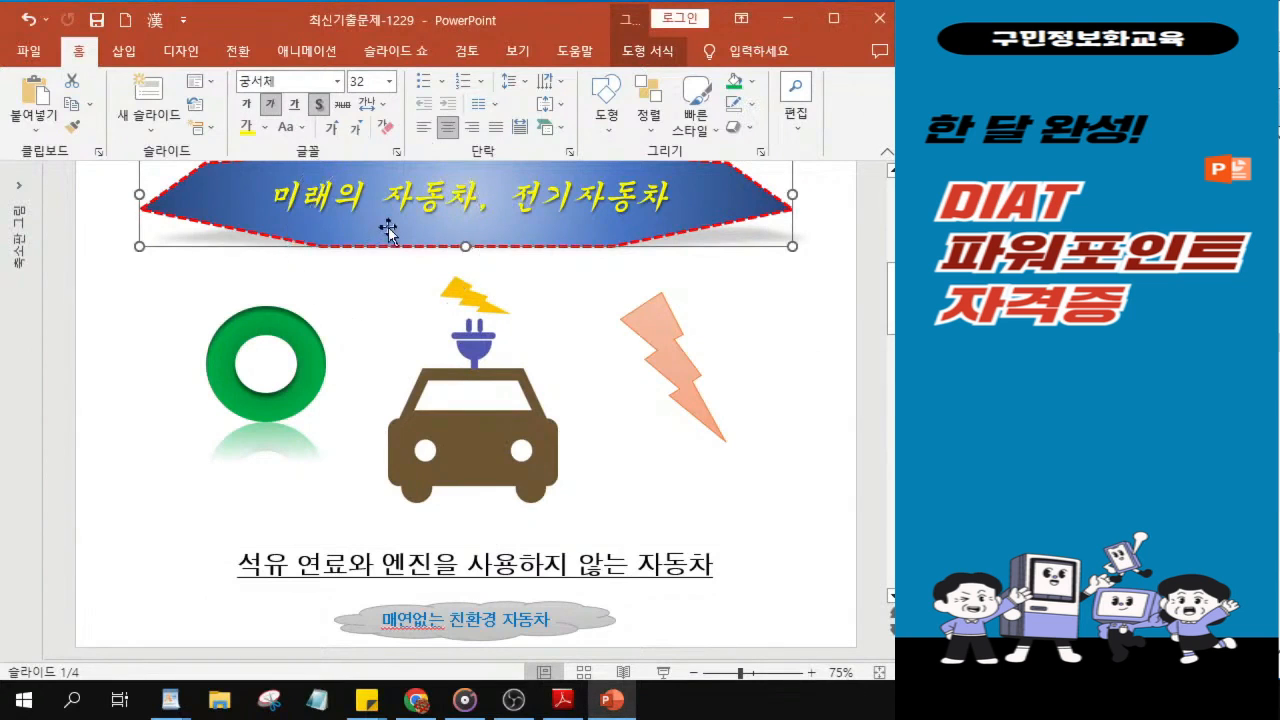
scroll(400, 236, "up", 1)
left_click(440, 256)
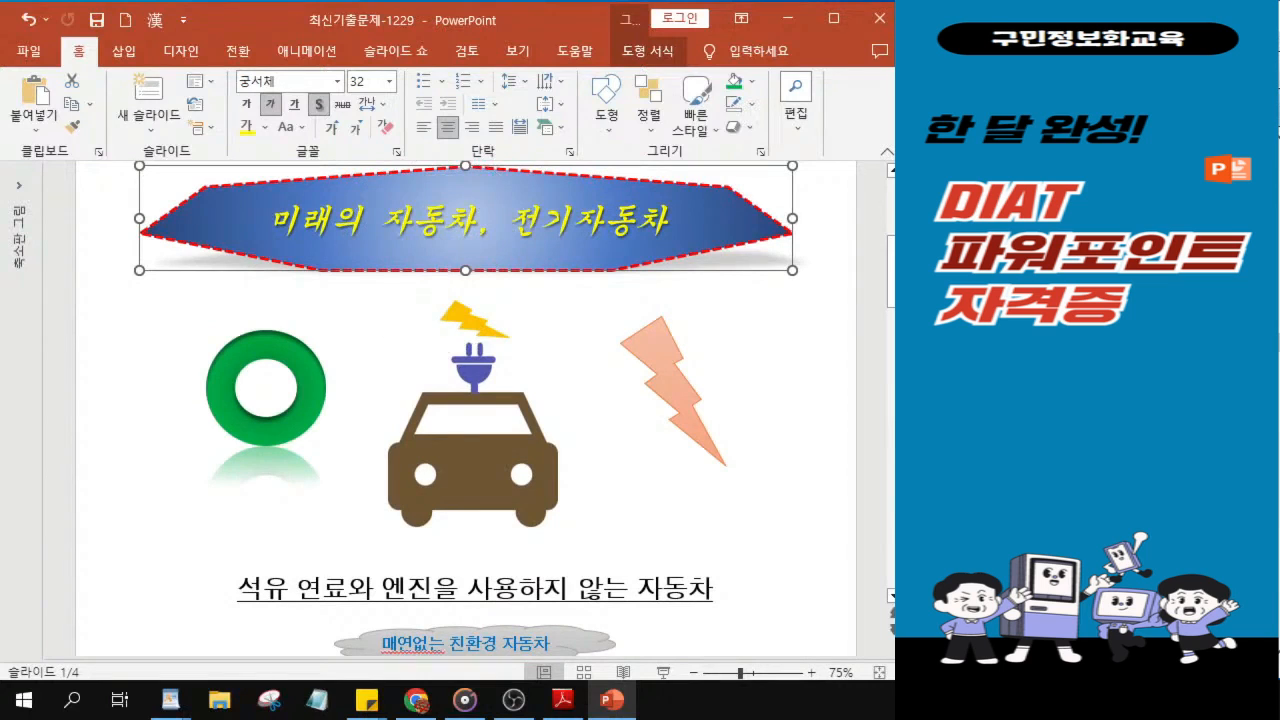
key("alt+Tab")
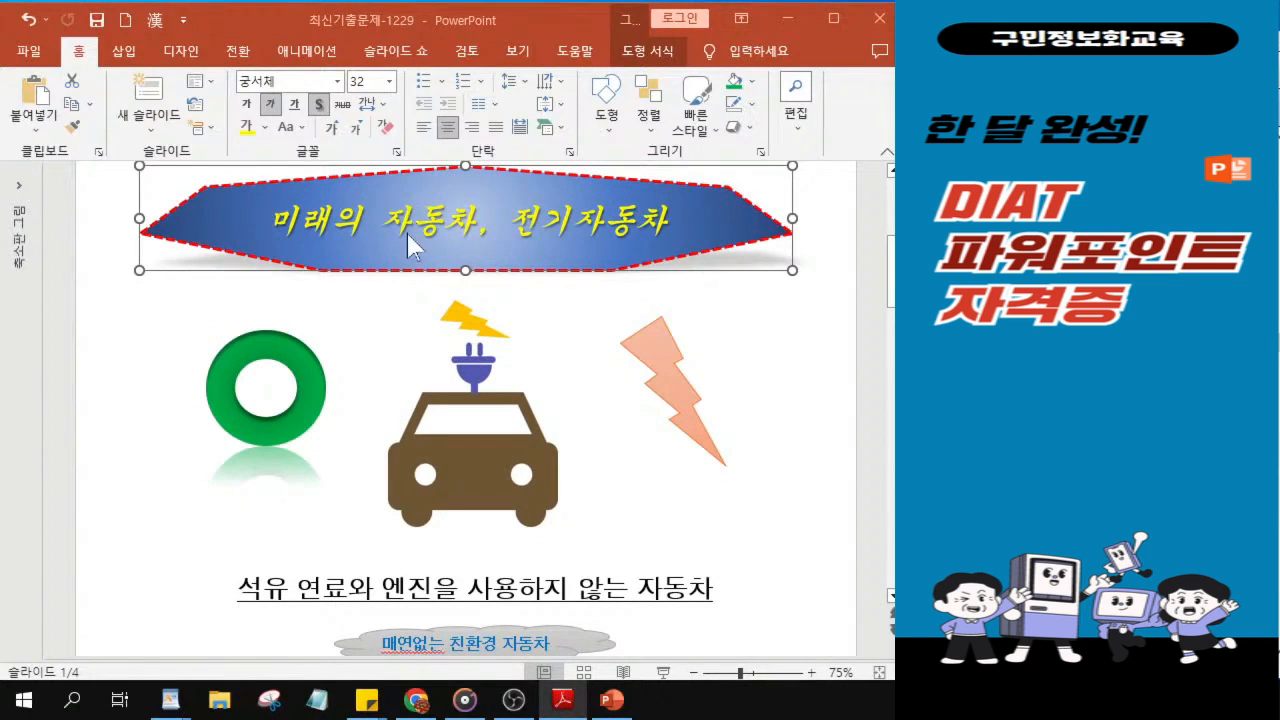
key("alt+Tab")
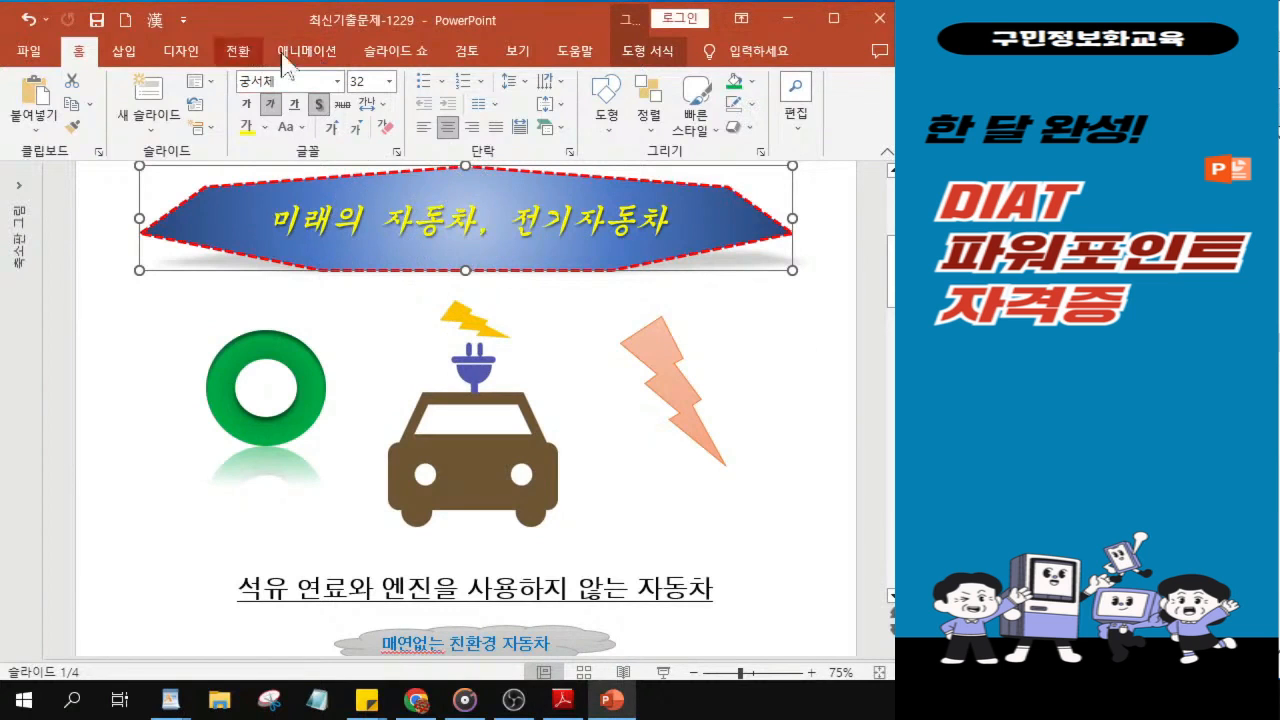
left_click(300, 52)
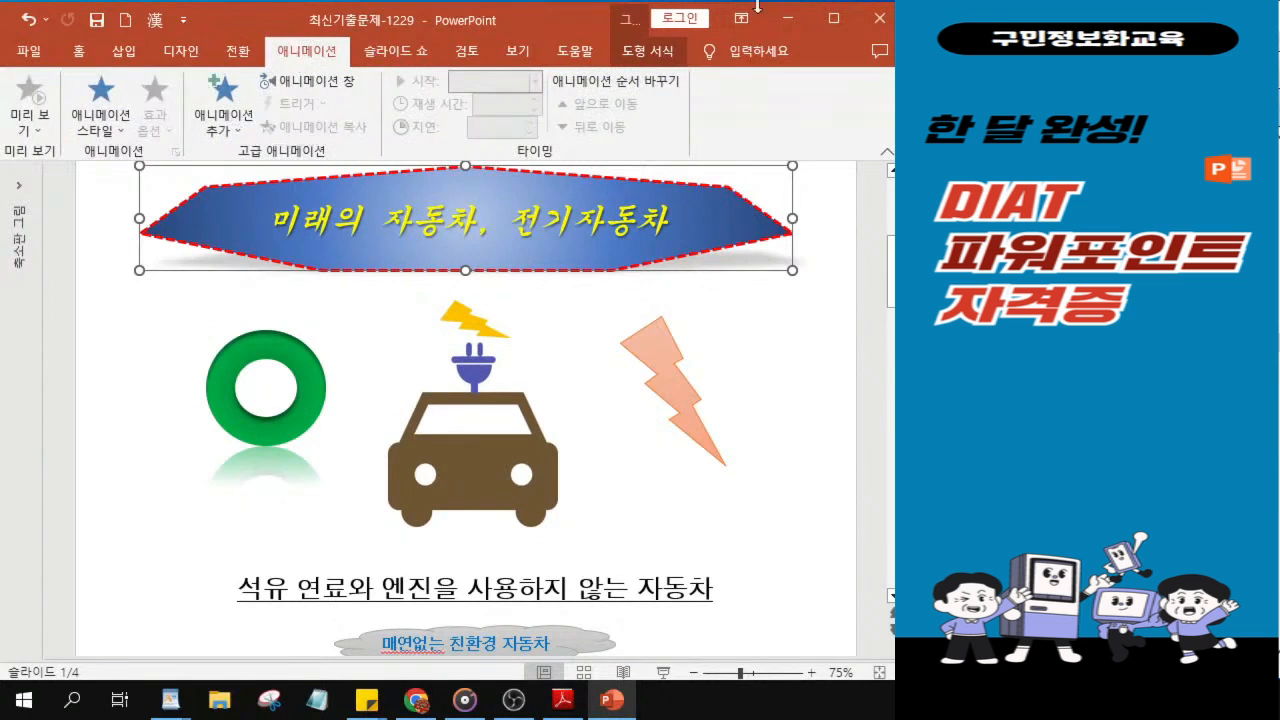
left_click(833, 18)
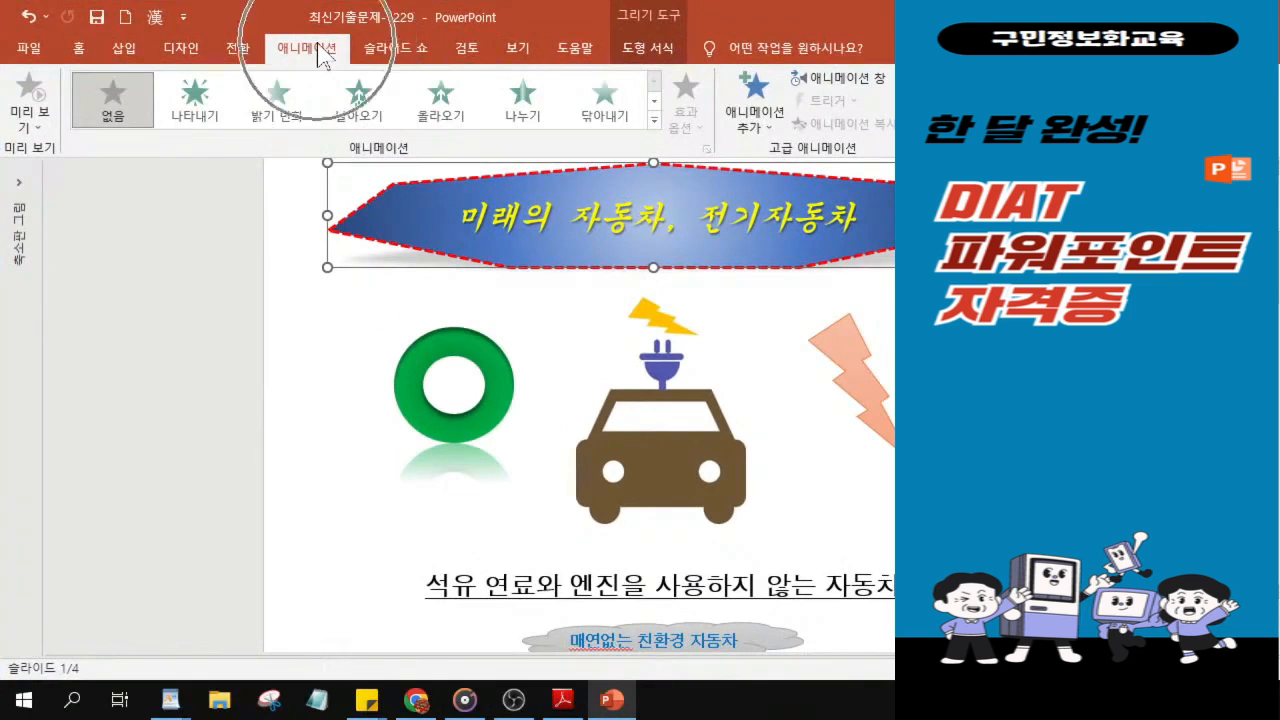
left_click(446, 112)
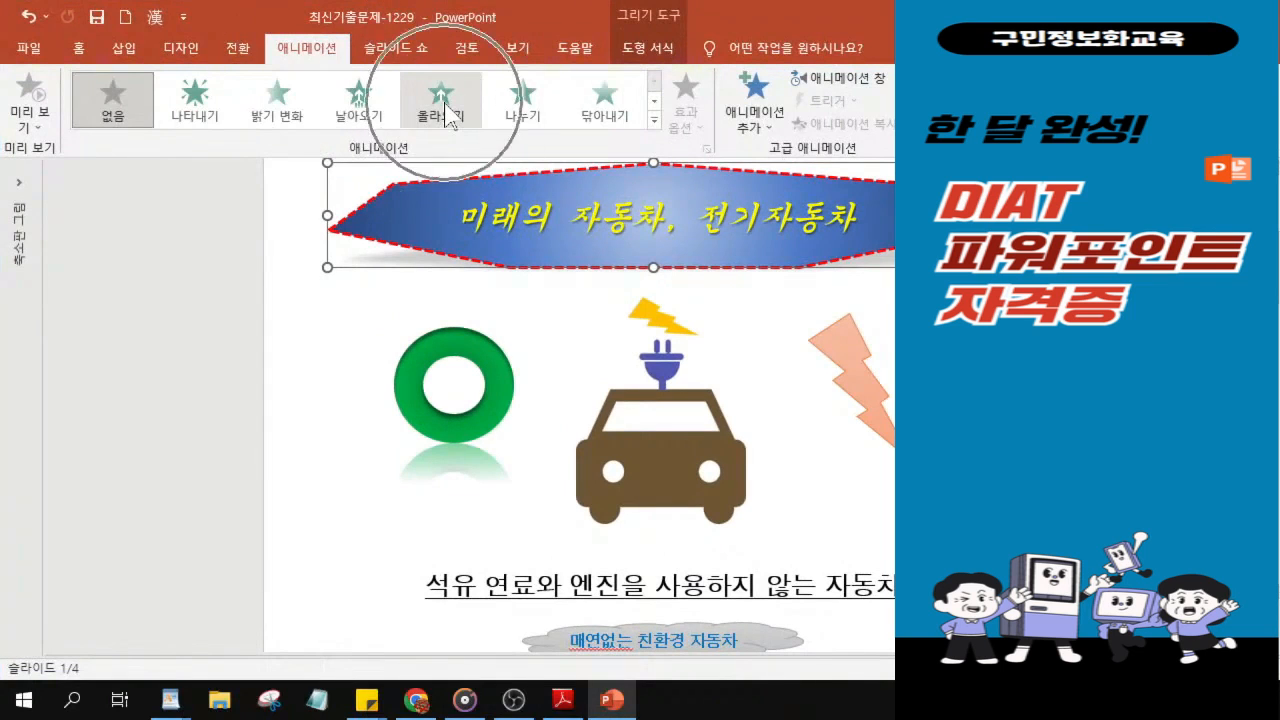
left_click(446, 112)
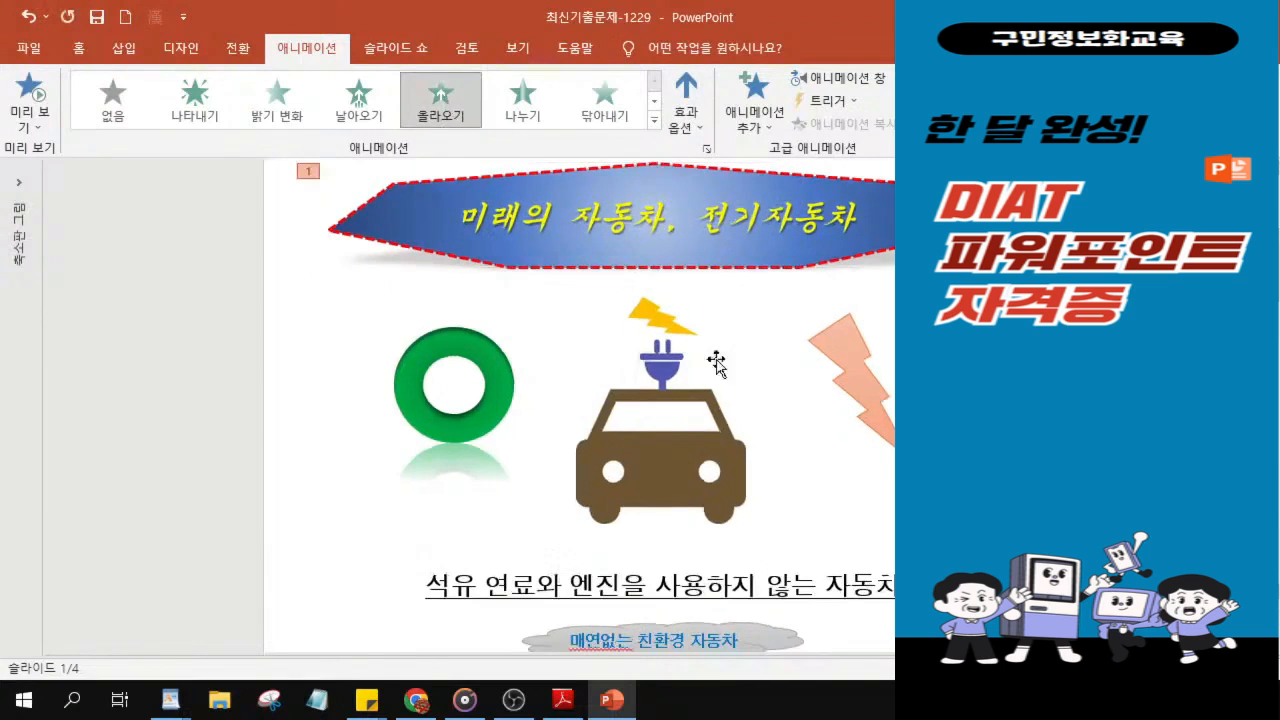
left_click(561, 712)
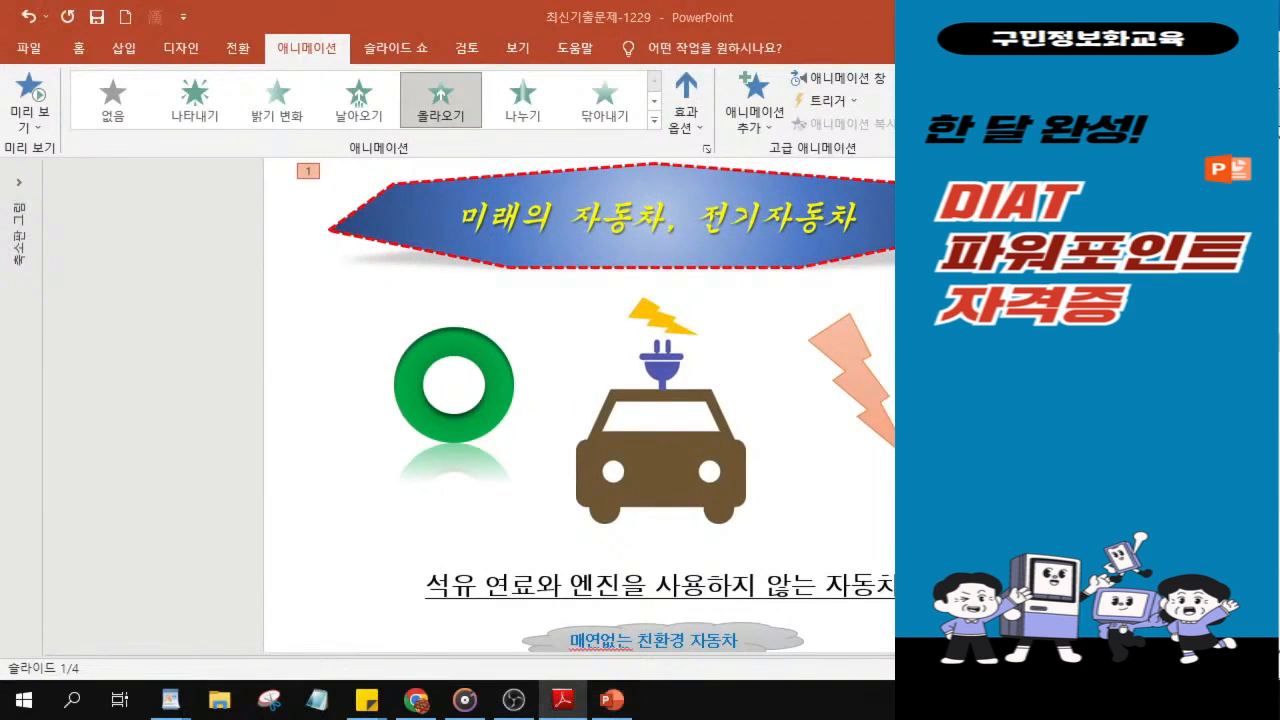
Match slide 1 to the sample sheet by moving the donut and lightning bolt slightly down and the car picture slightly up.
scroll(447, 287, "up", 5)
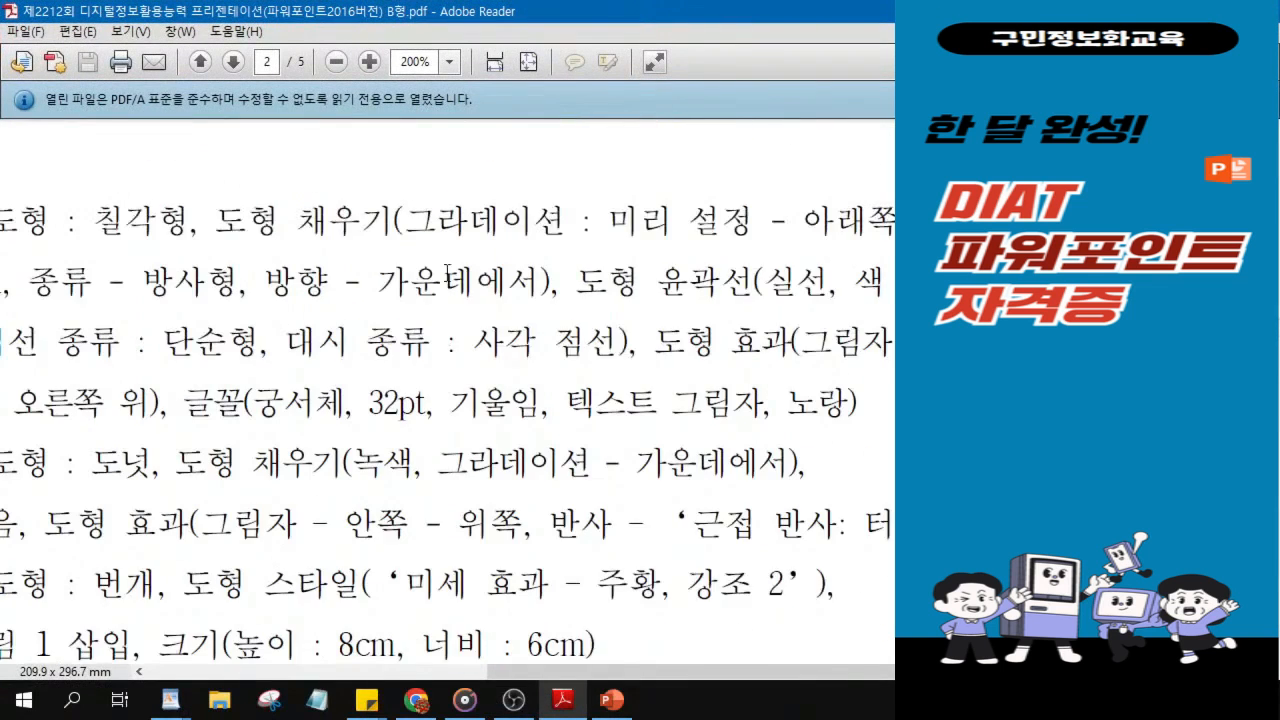
scroll(447, 287, "up", 8)
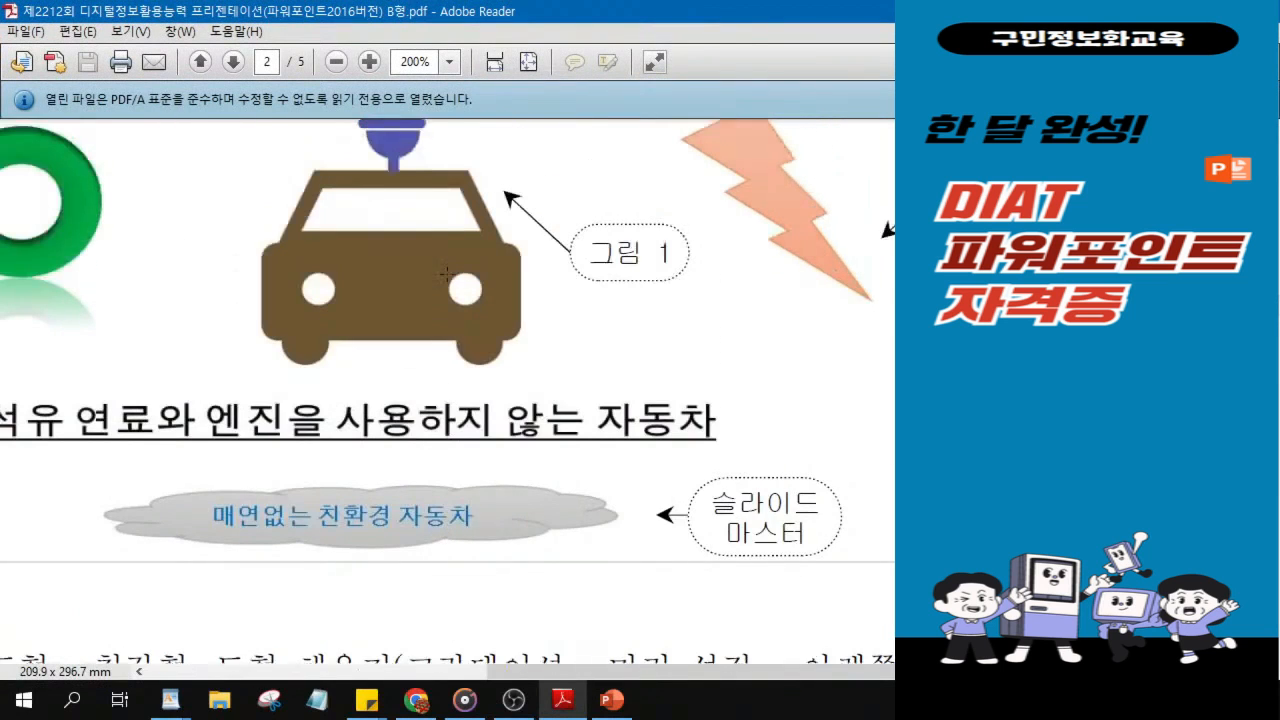
scroll(447, 273, "up", 4)
scroll(283, 306, "down", 2)
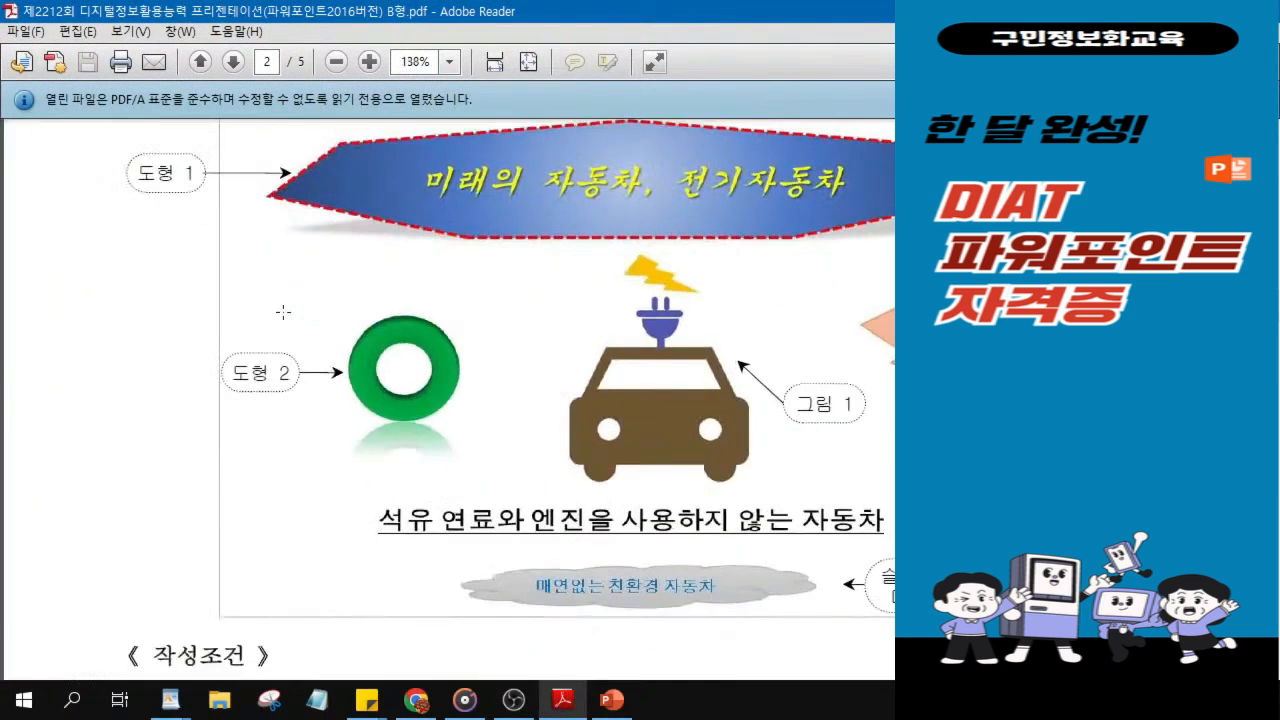
scroll(701, 197, "up", 2)
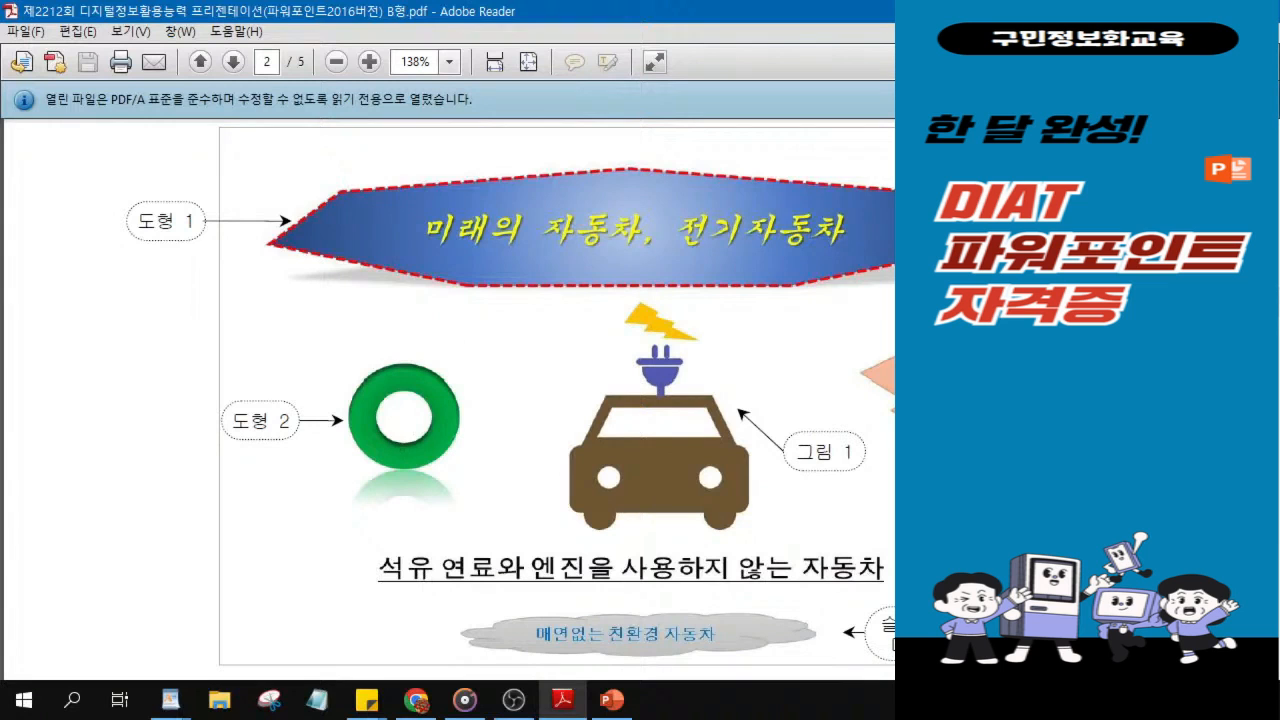
left_click_drag(840, 18, 1090, 32)
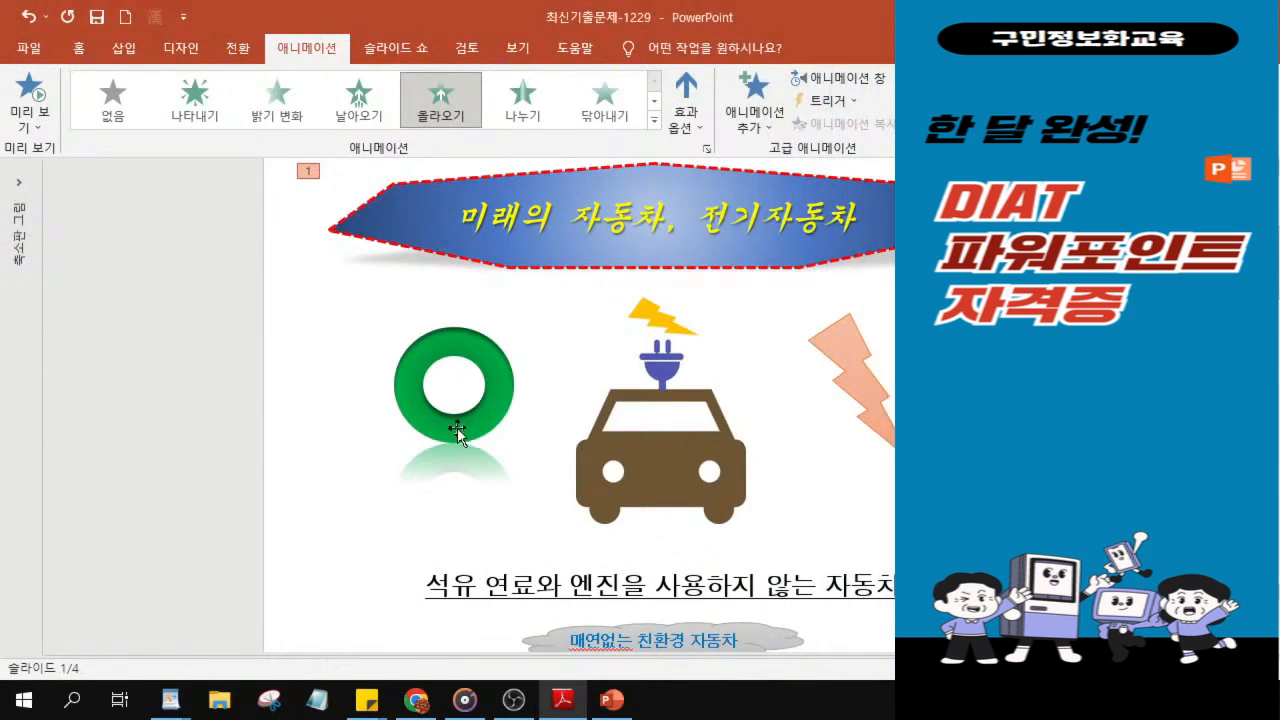
left_click_drag(451, 433, 447, 452)
left_click_drag(888, 434, 893, 440)
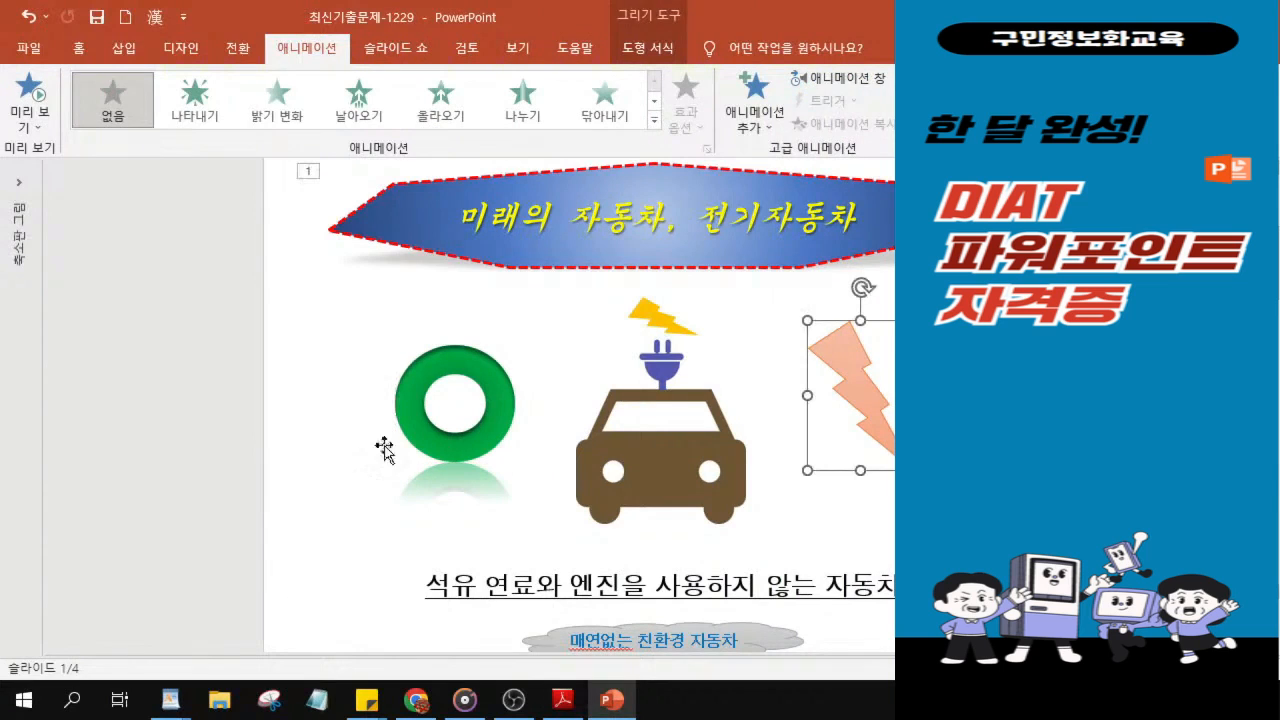
left_click(638, 464)
left_click_drag(638, 464, 675, 481)
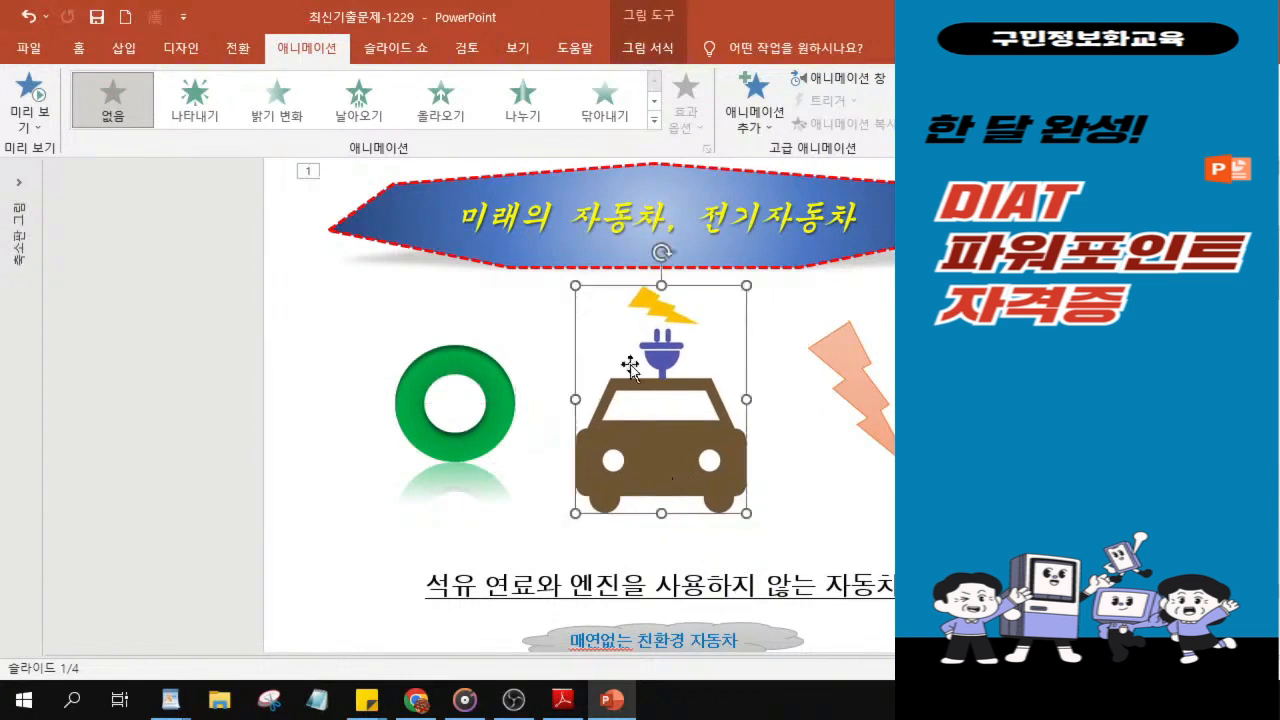
Save the presentation with the finished slide 1.
left_click(97, 18)
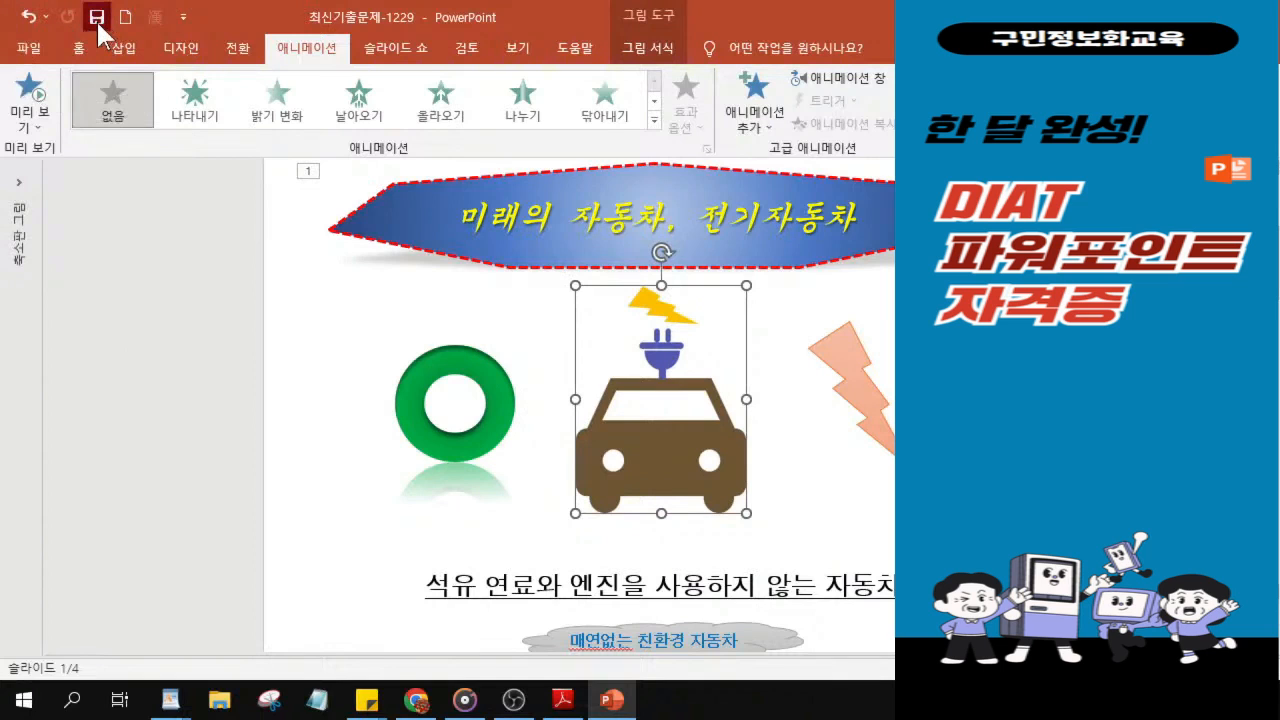
key("ctrl")
key("ctrl")
key("ctrl")
key("ctrl")
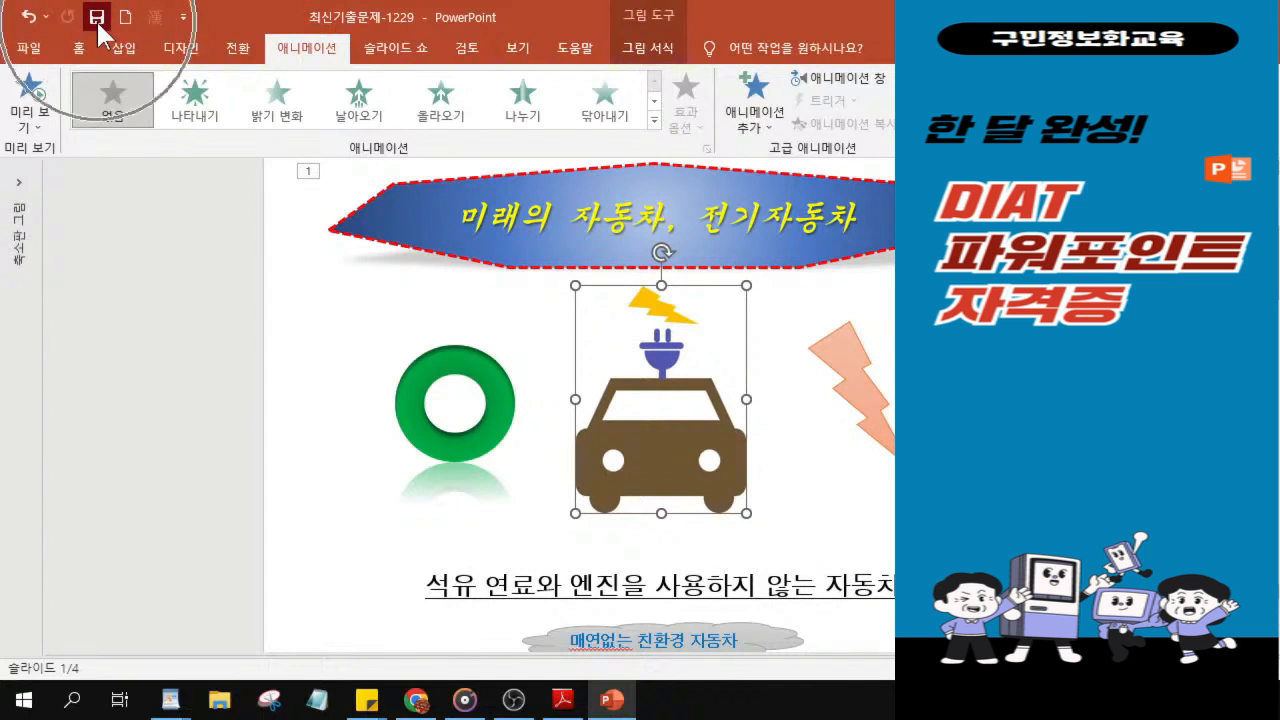
Expand the slide thumbnails and open slide 2.
left_click(22, 208)
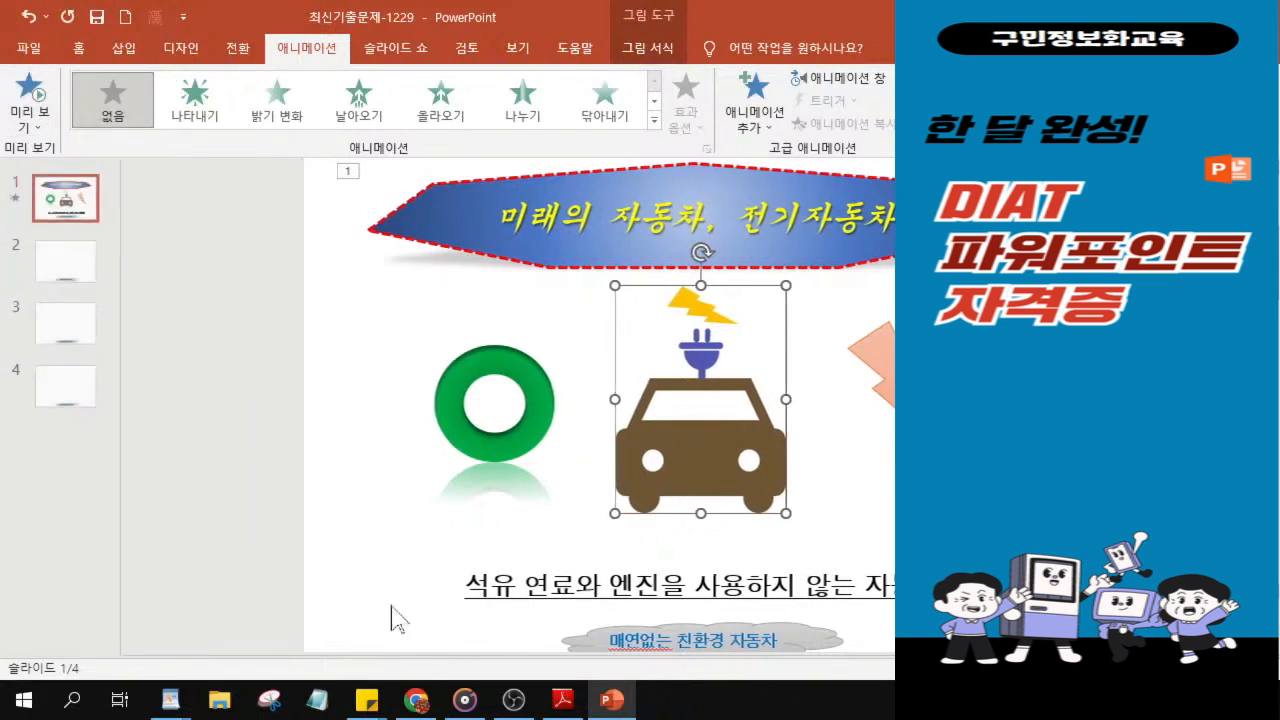
key("ctrl")
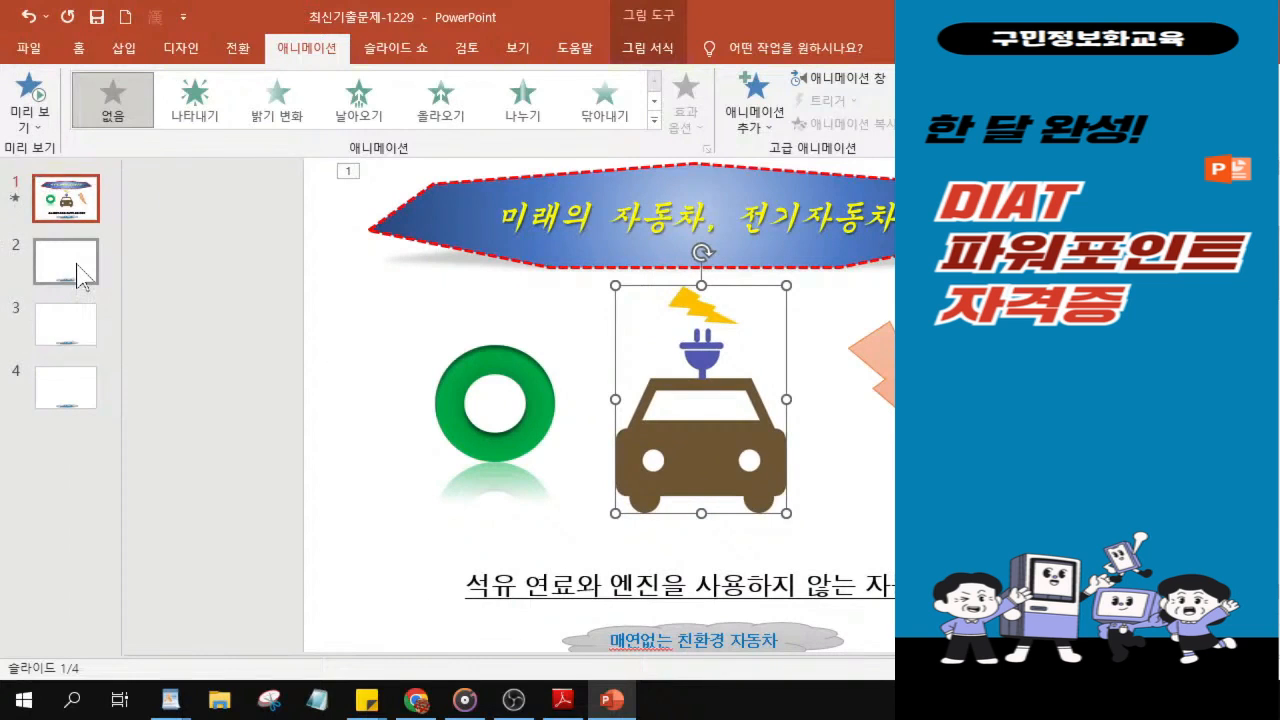
left_click(78, 272)
key("ctrl")
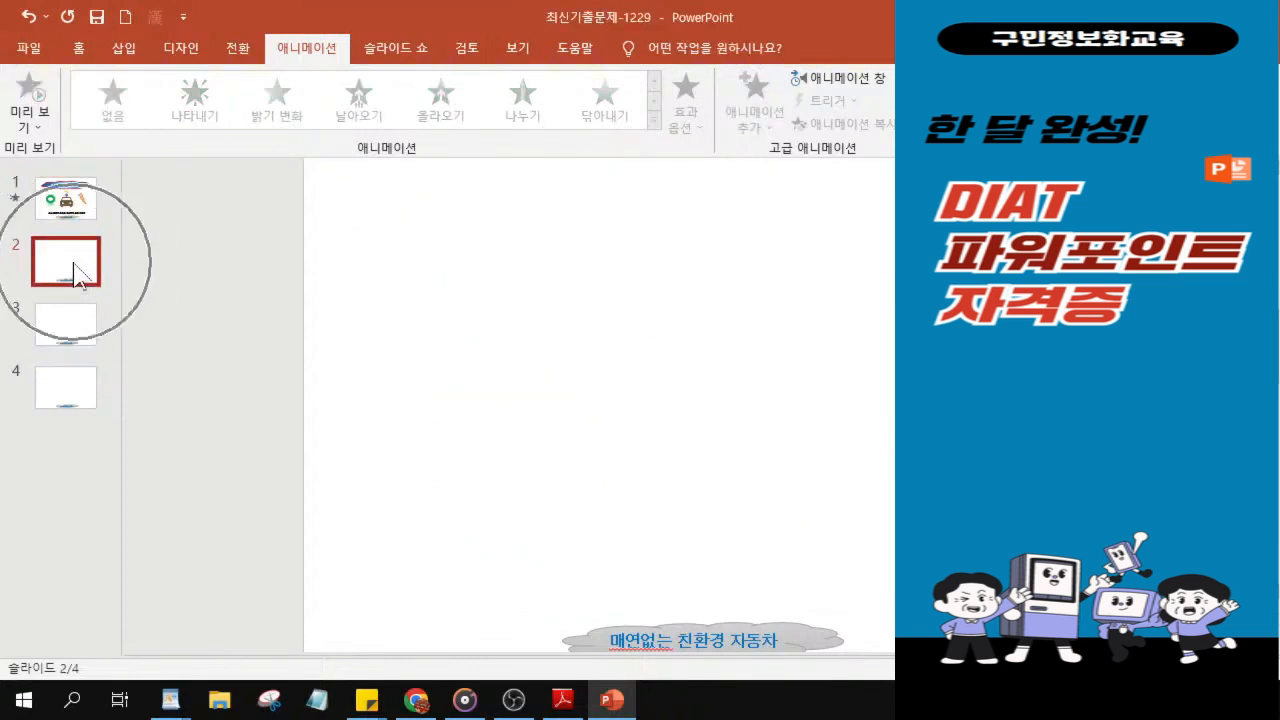
Restore the maximized window to a smaller size and collapse the slide thumbnails with slide 2 open.
left_click_drag(668, 14, 448, 29)
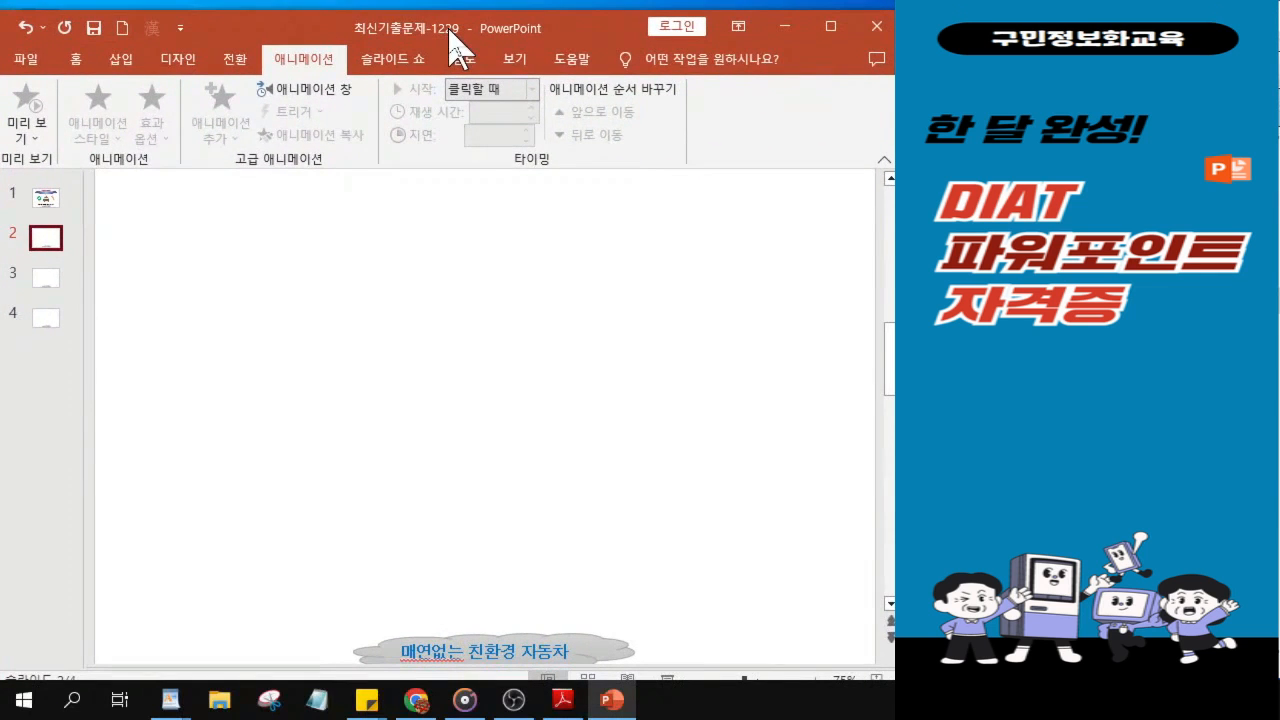
key("ctrl")
left_click(47, 233, "ctrl")
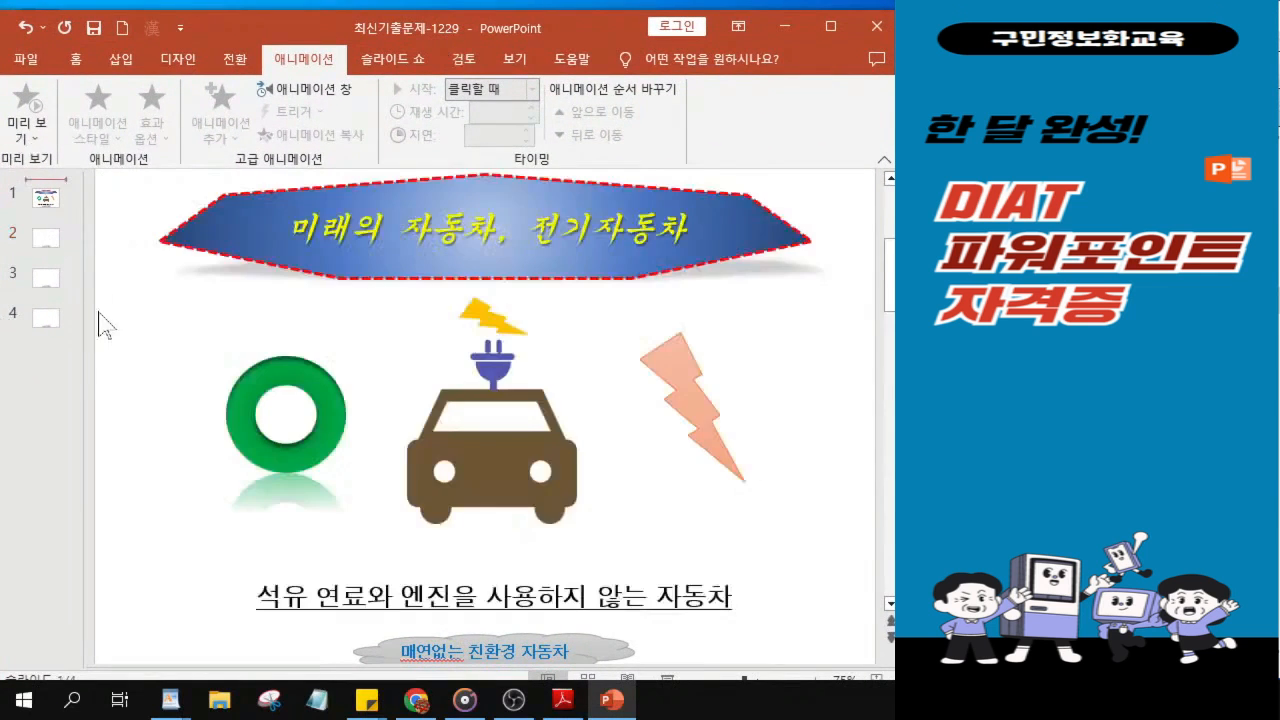
left_click(40, 242)
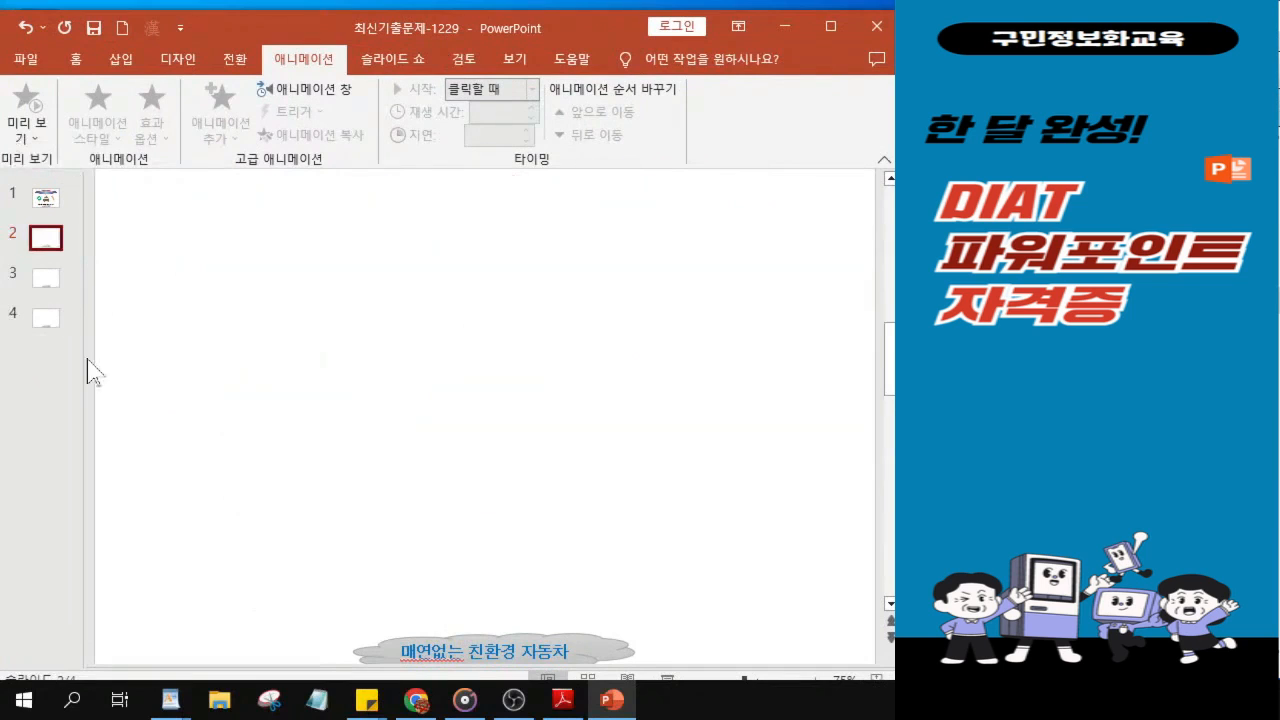
left_click_drag(69, 357, 12, 357)
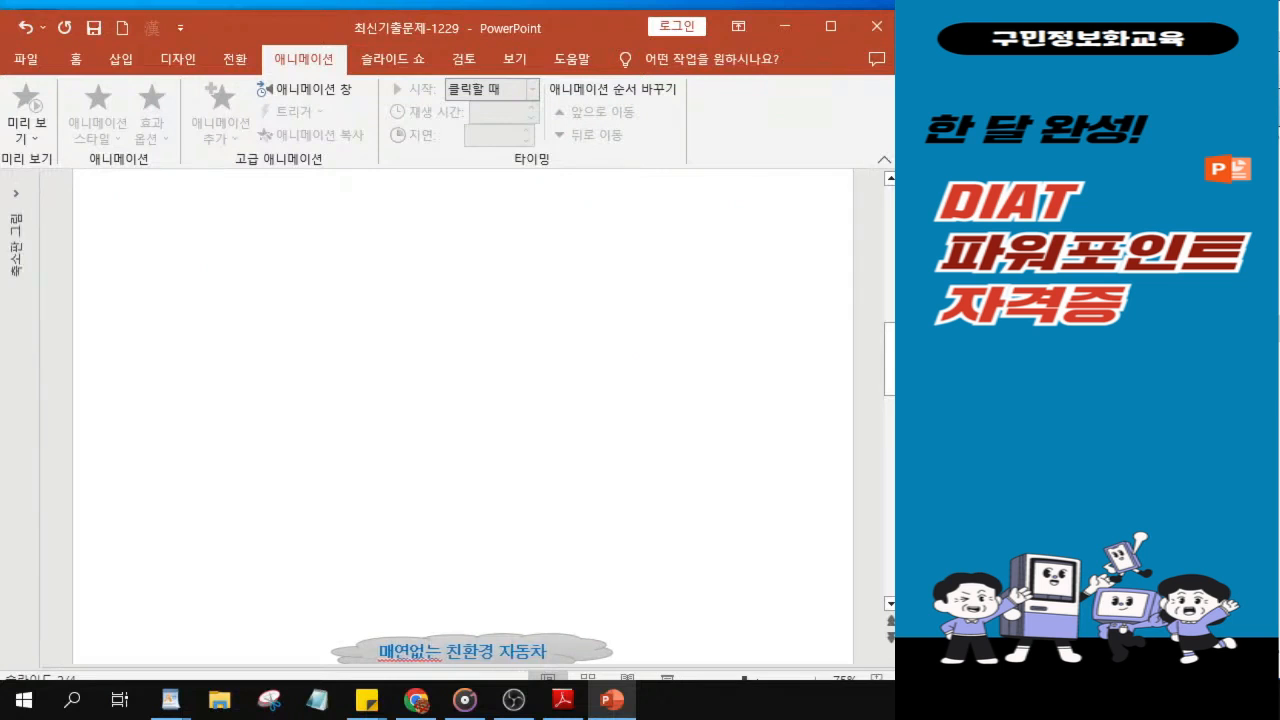
Switch to the exam PDF in Adobe Reader and examine the slide 2 sample on page 3, covering its title, car-type shapes and circular diagram.
key("alt+Tab")
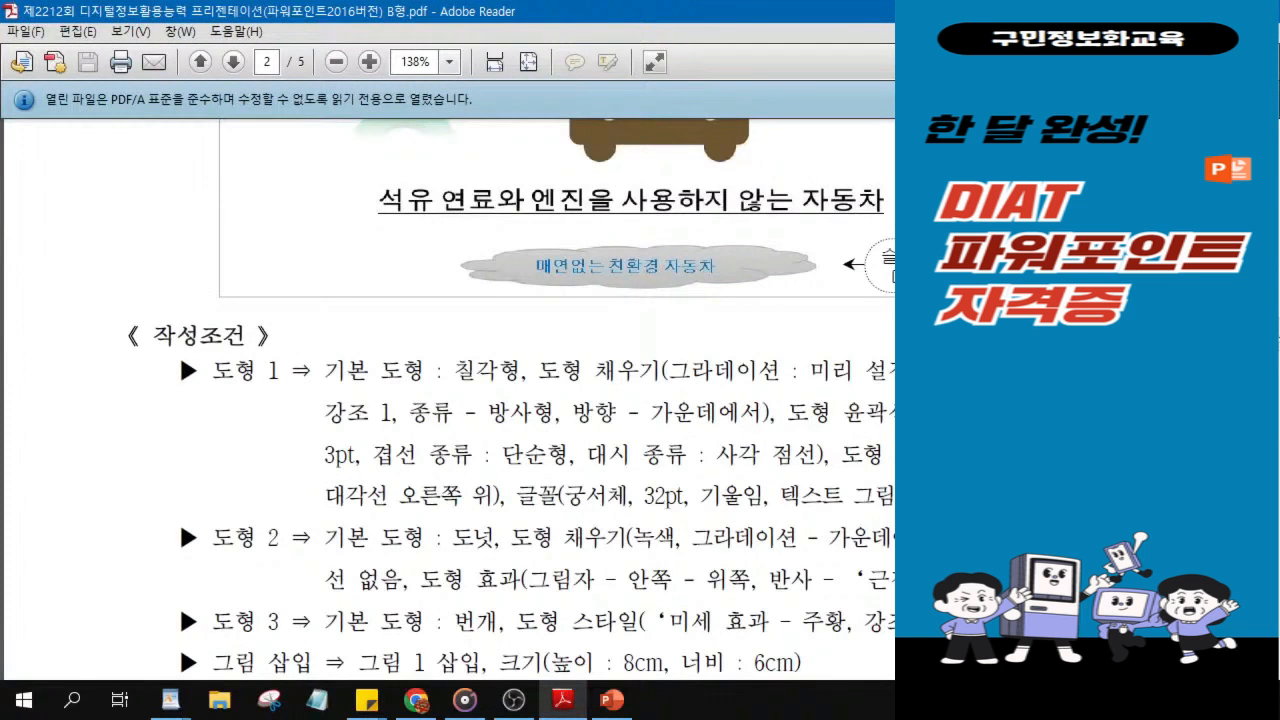
scroll(448, 400, "down", 8)
scroll(448, 400, "up", 2)
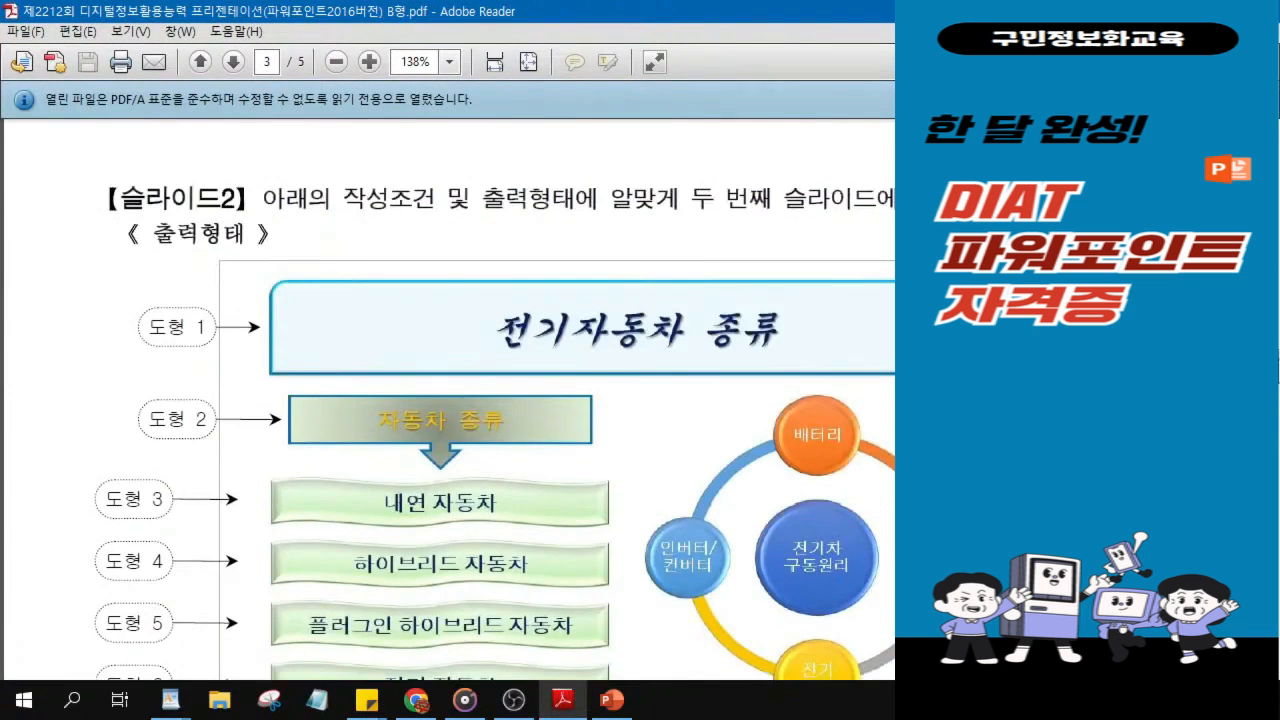
scroll(368, 636, "down", 1)
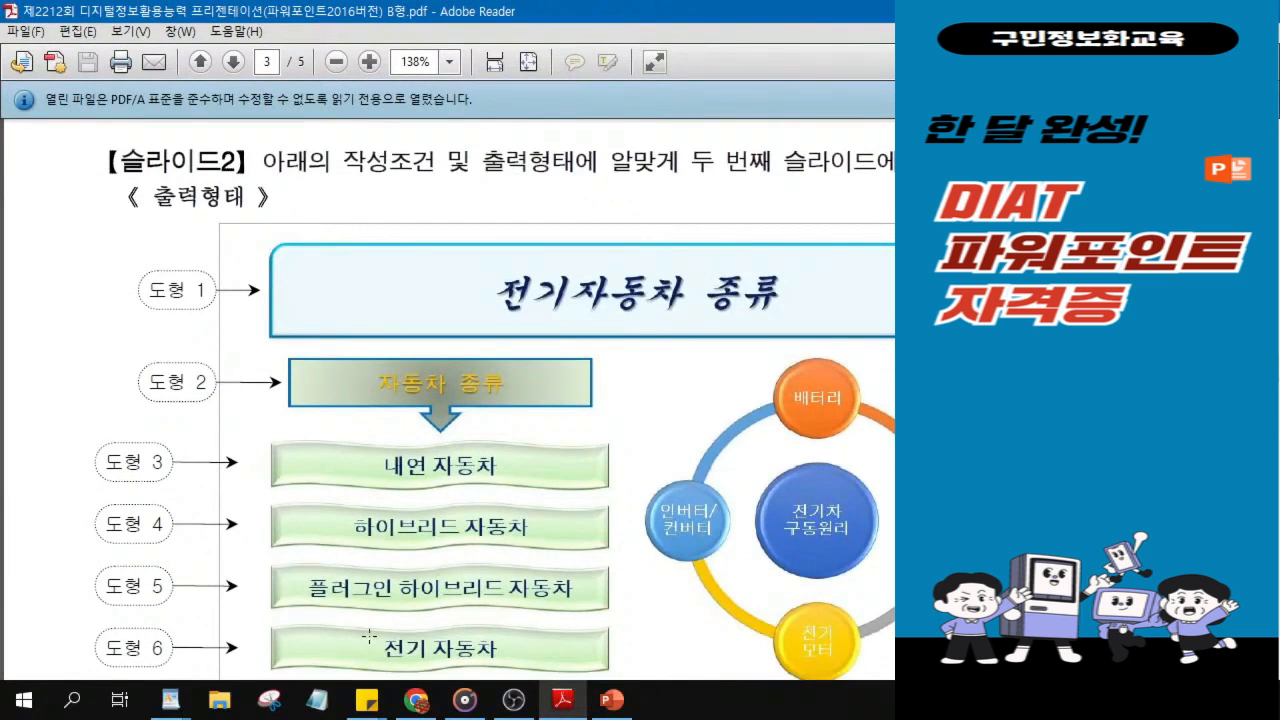
key("ctrl+1")
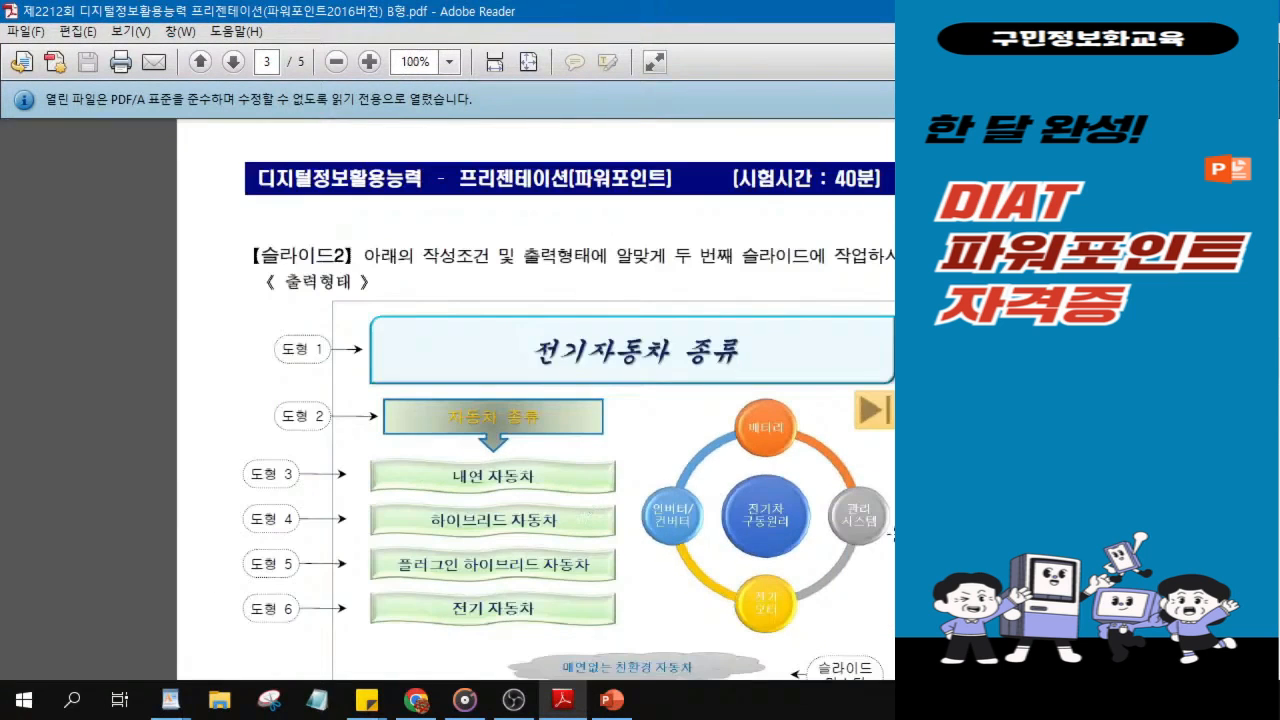
scroll(860, 502, "down", 2)
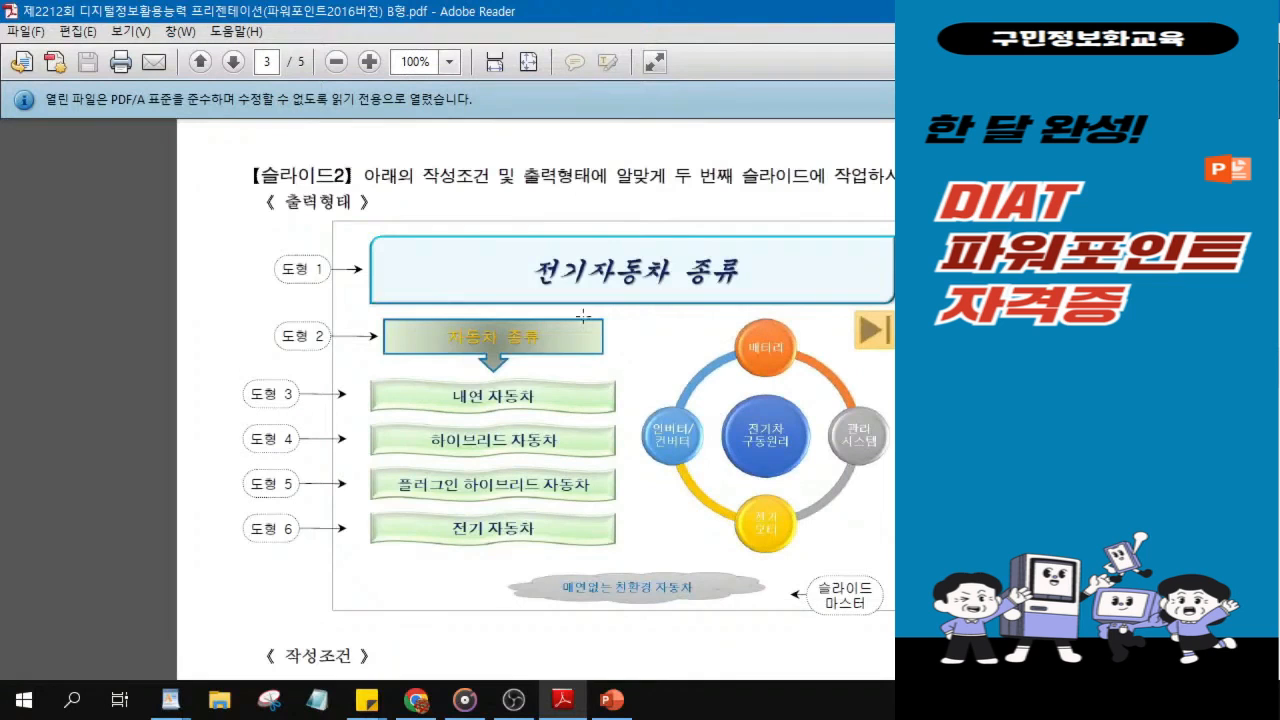
left_click(482, 279)
left_click(499, 272)
left_click(474, 348)
left_click(455, 548)
key("ctrl")
key("ctrl")
key("ctrl")
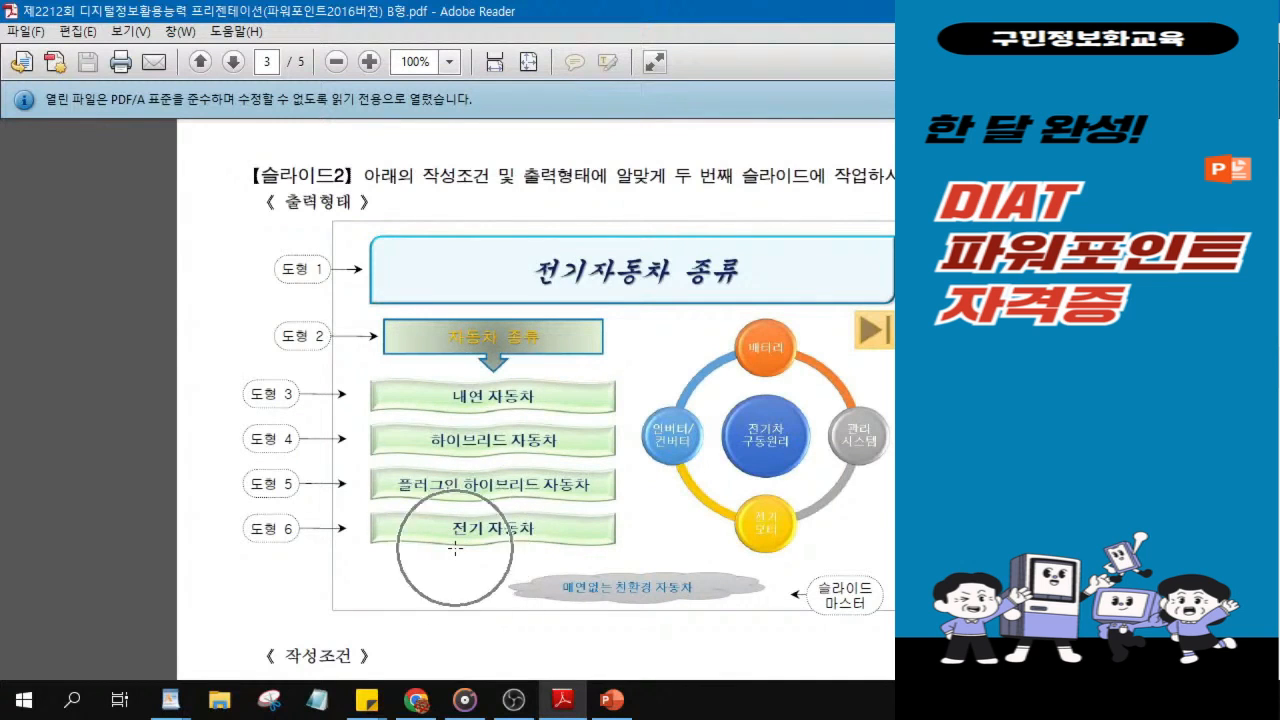
key("ctrl")
key("ctrl")
key("ctrl")
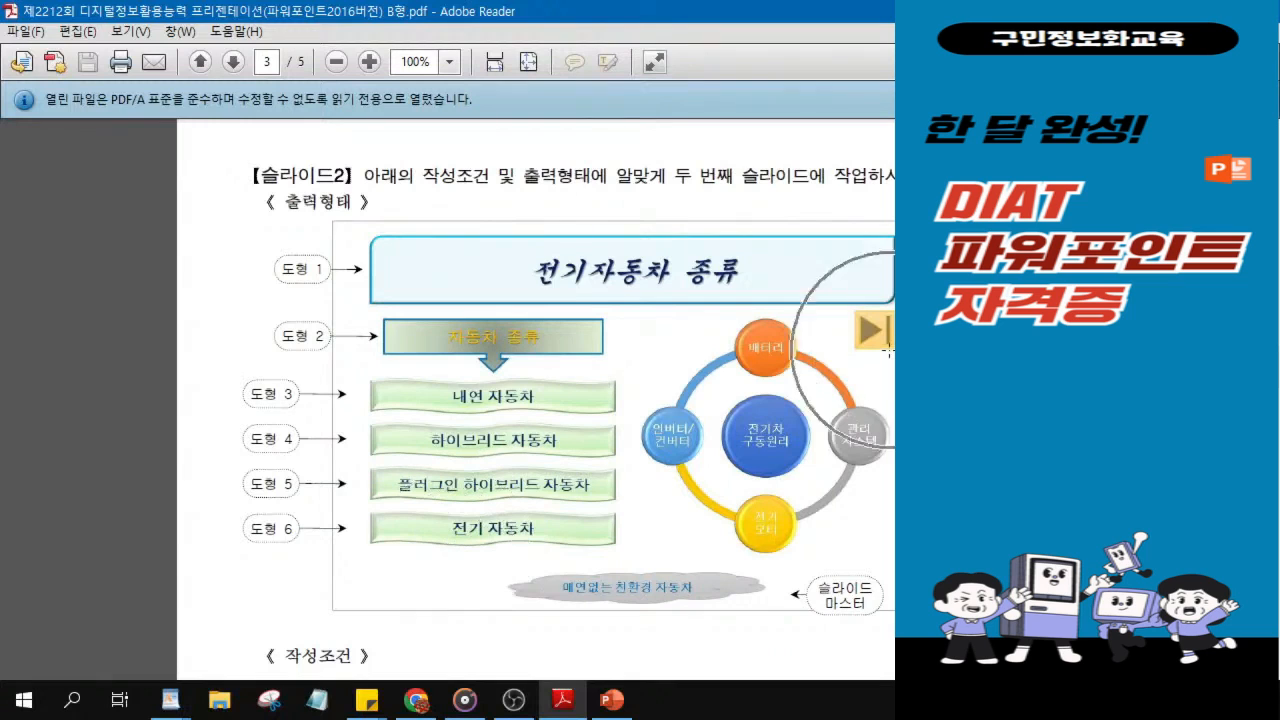
key("ctrl")
key("ctrl")
key("ctrl")
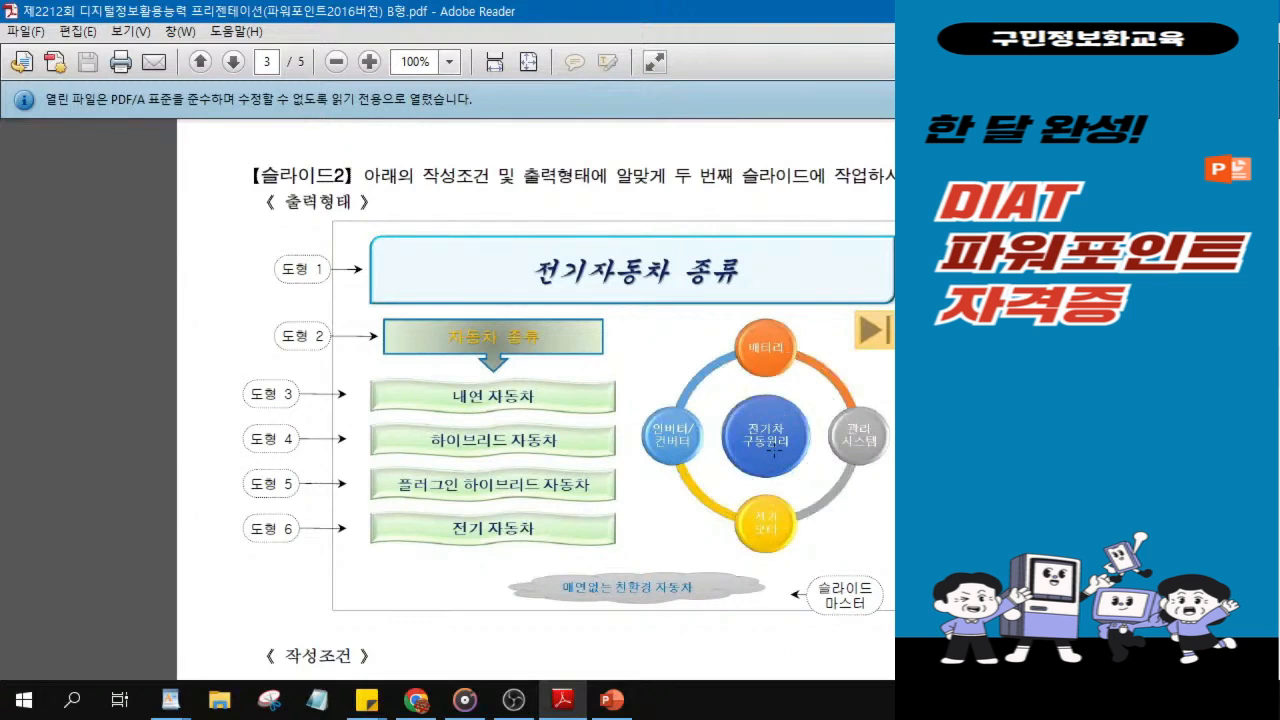
key("ctrl")
key("ctrl")
key("ctrl")
Switch back to PowerPoint and draw a wide rectangle with rounded diagonal corners across the upper part of slide 2.
key("alt+Tab")
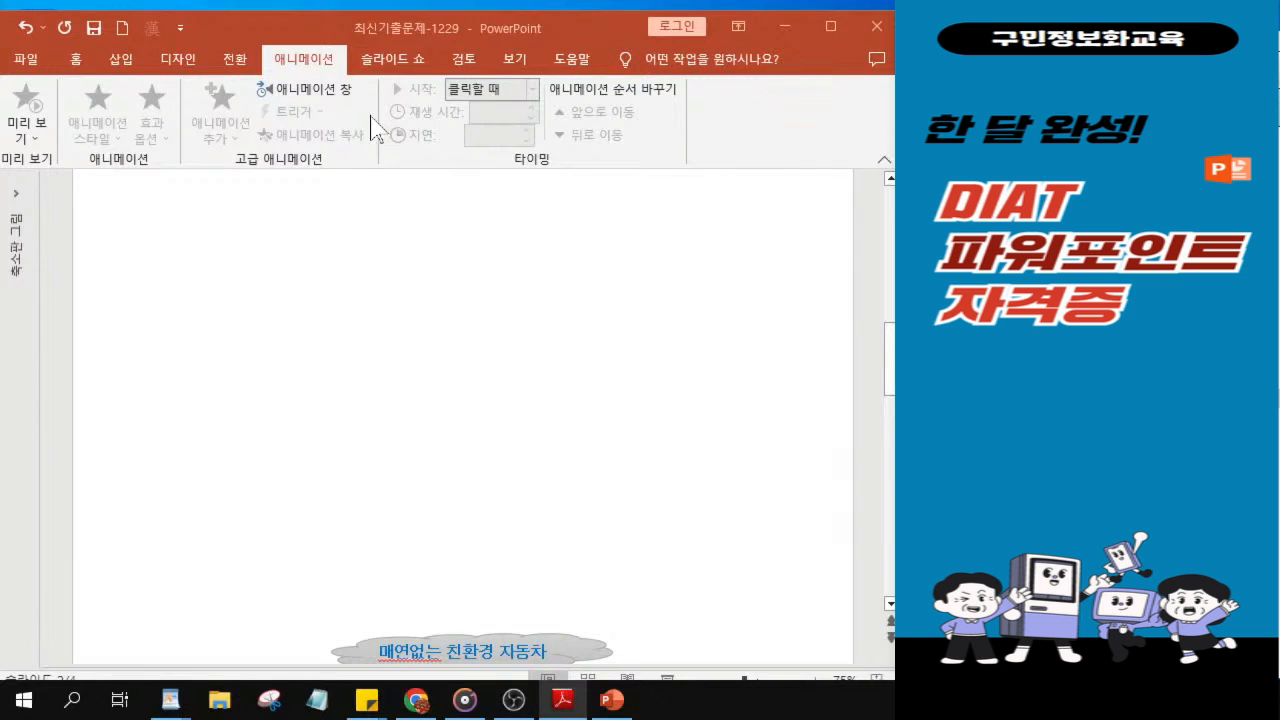
left_click(77, 62)
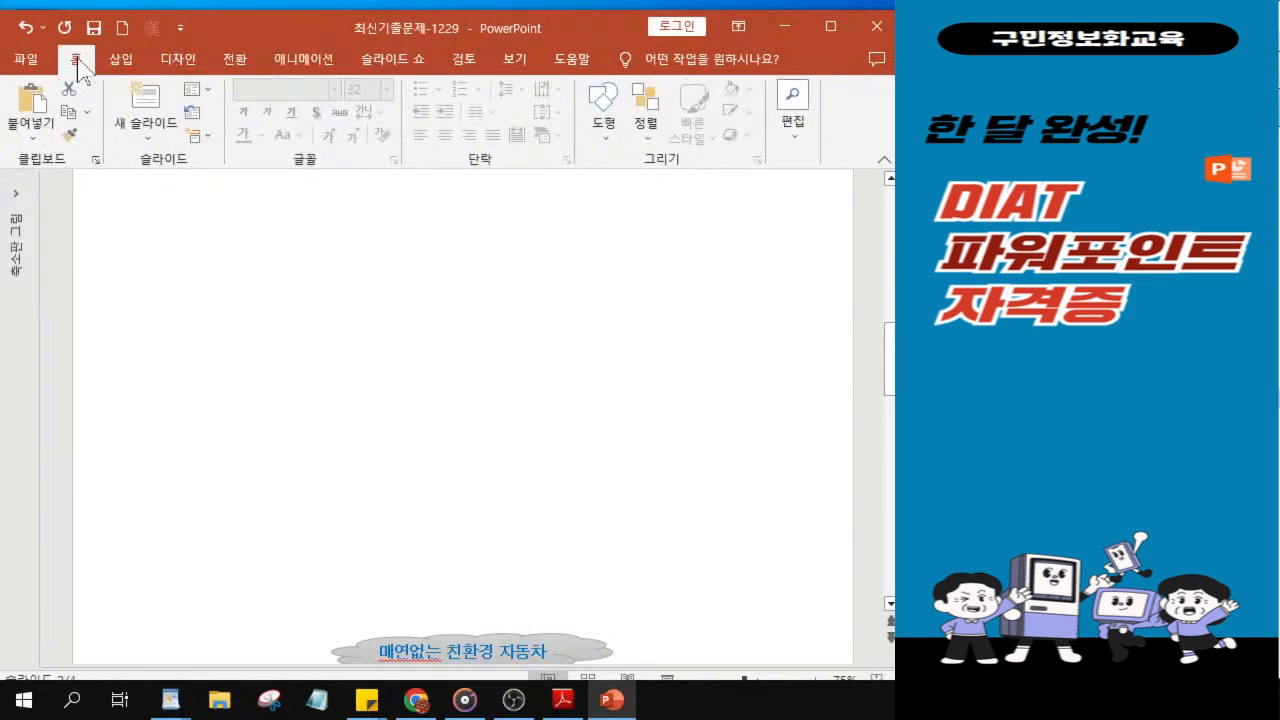
left_click(607, 143)
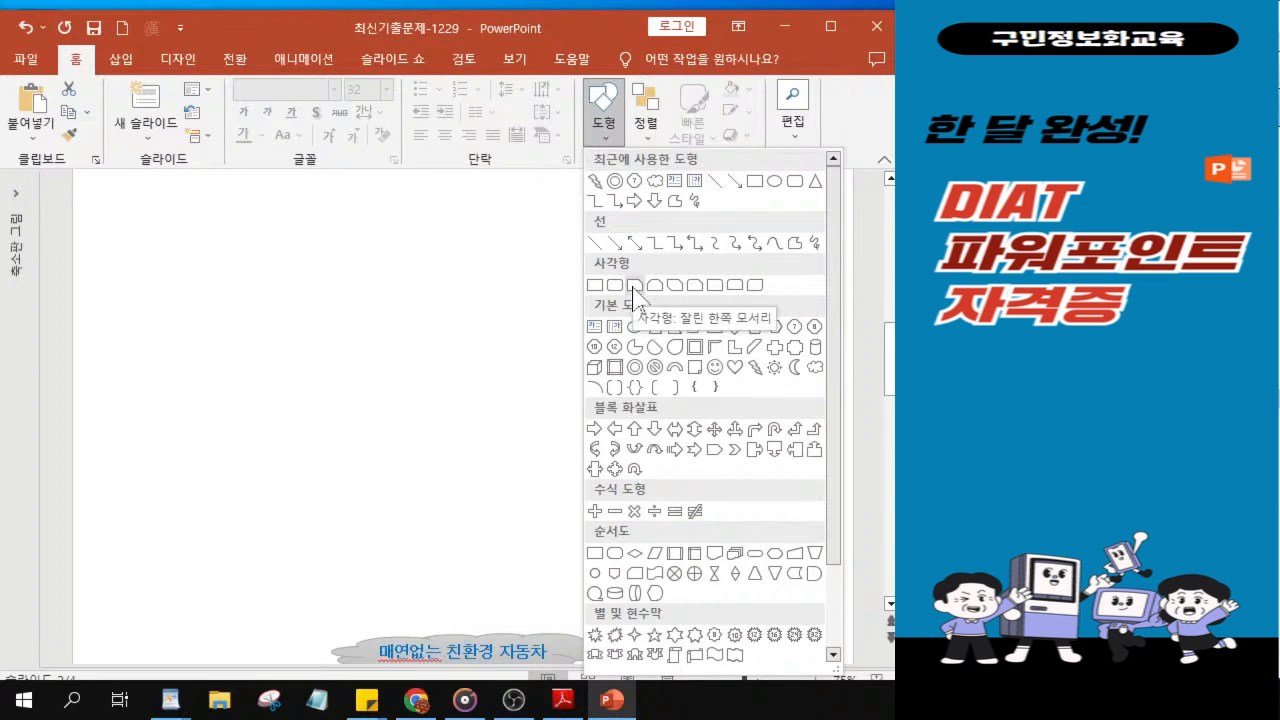
left_click(755, 285)
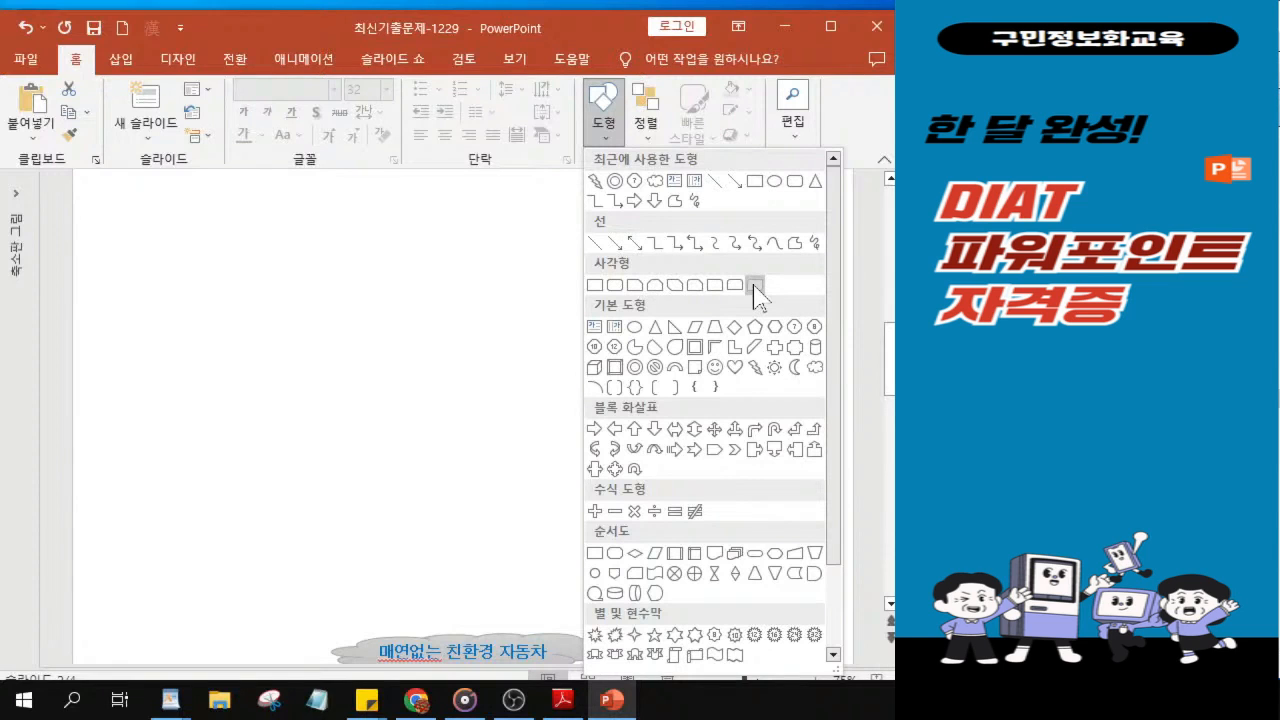
left_click(755, 285)
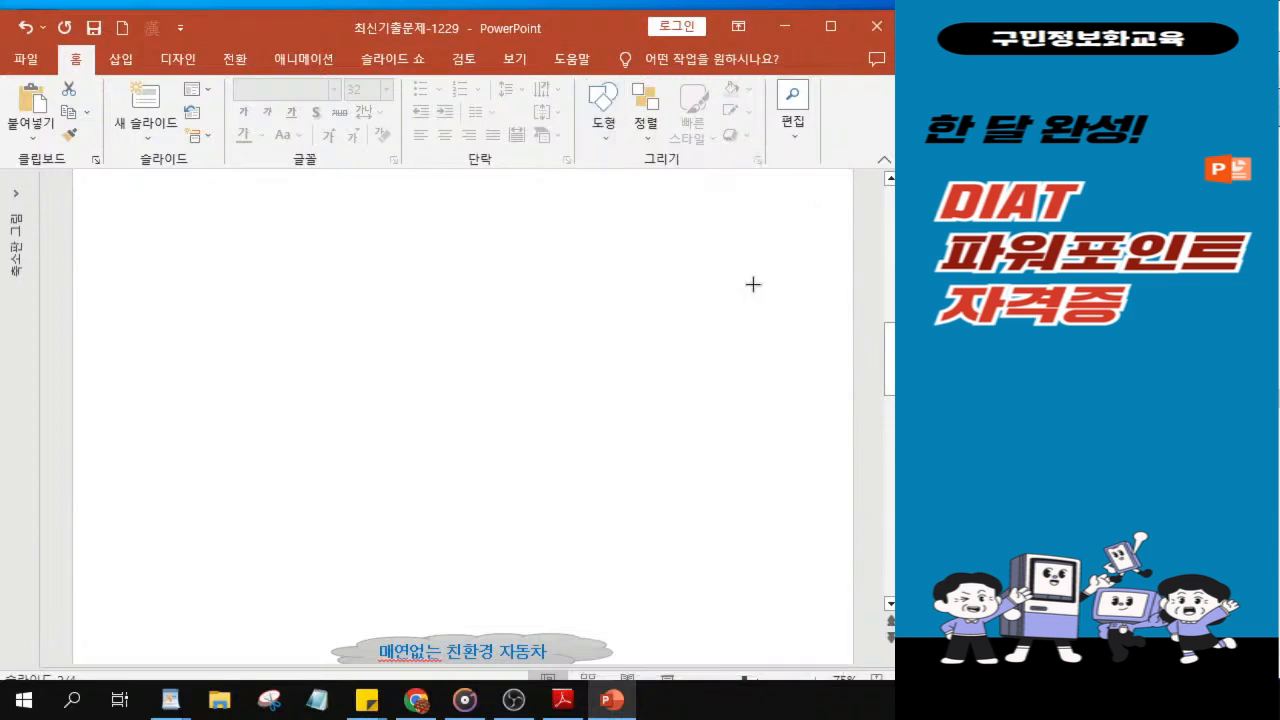
scroll(425, 275, "down", 1)
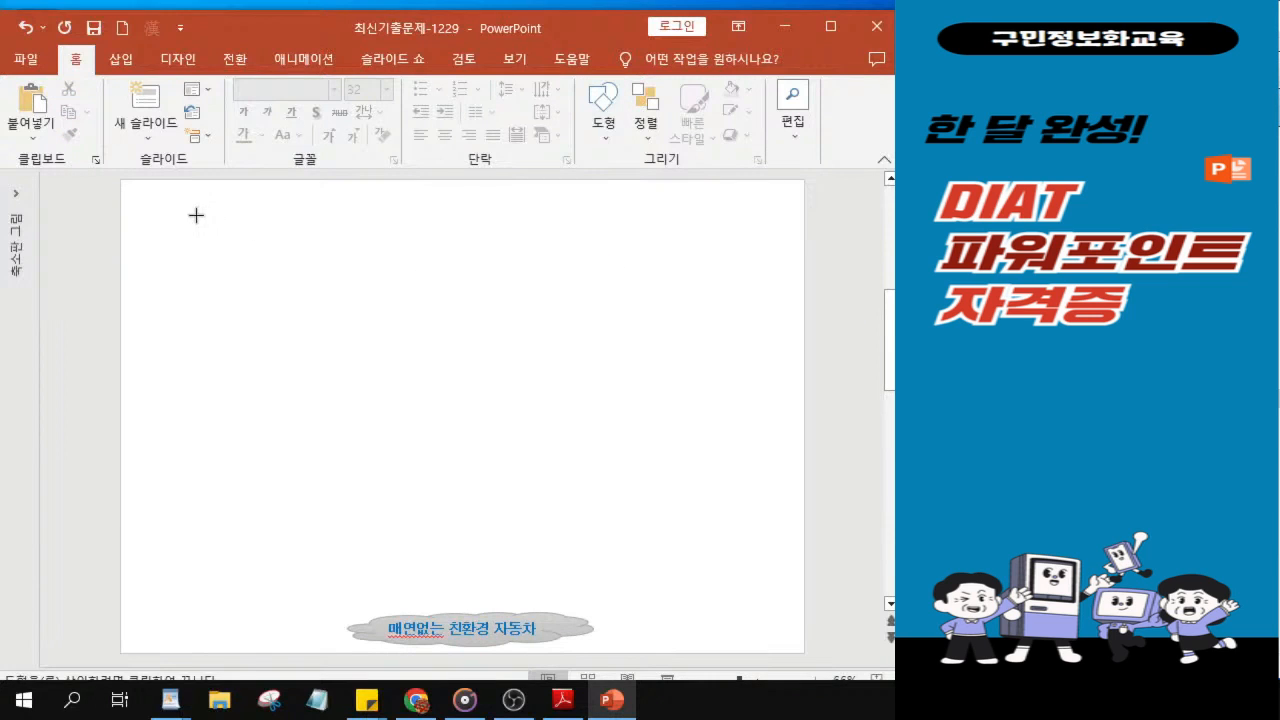
mouse_move(163, 212)
left_mouse_down()
mouse_move(649, 314)
mouse_move(717, 277)
mouse_move(752, 293)
left_mouse_up()
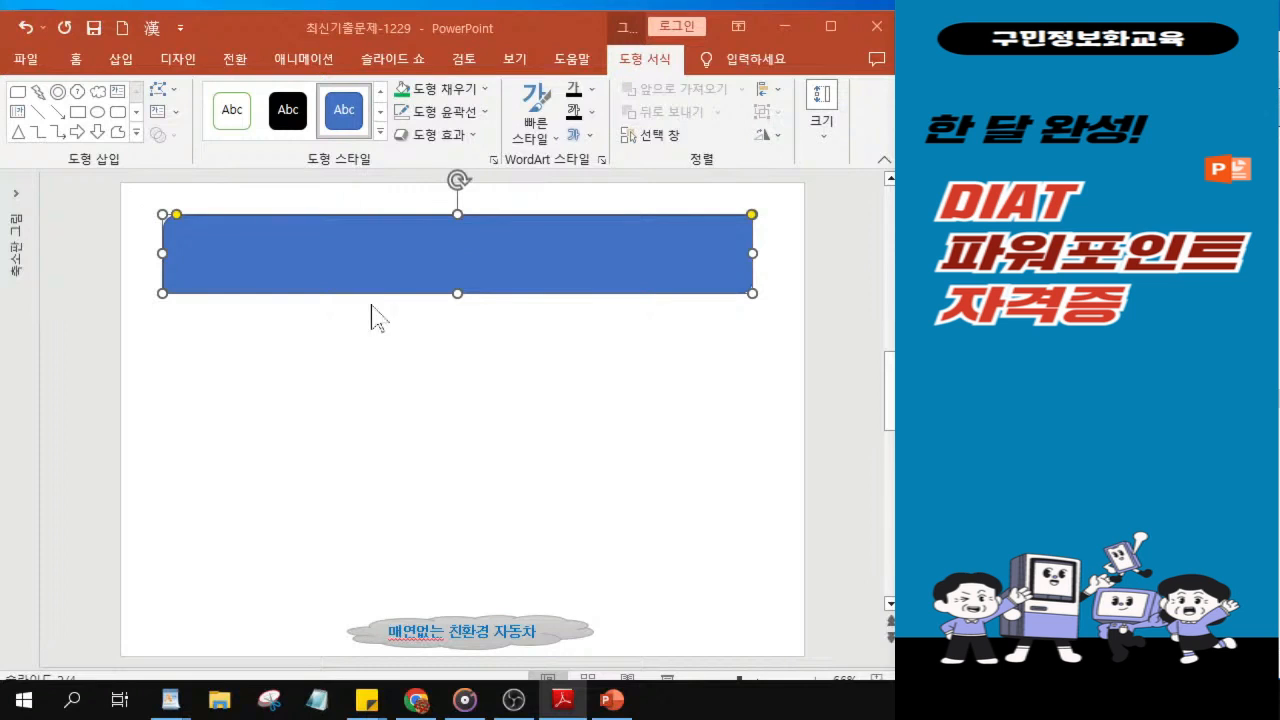
Fill the title rectangle with the lightest tint of the second-to-last theme colour, light blue.
left_click(452, 90)
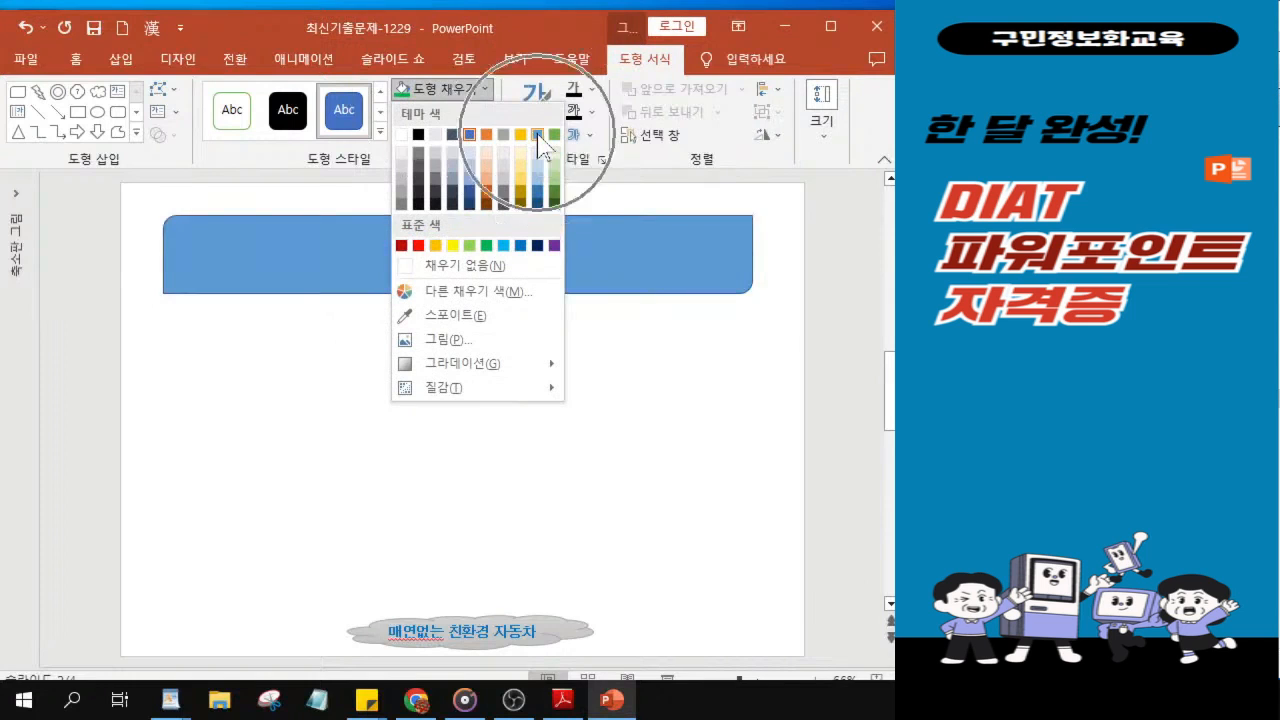
key("ctrl")
key("ctrl")
key("ctrl")
key("ctrl")
key("ctrl")
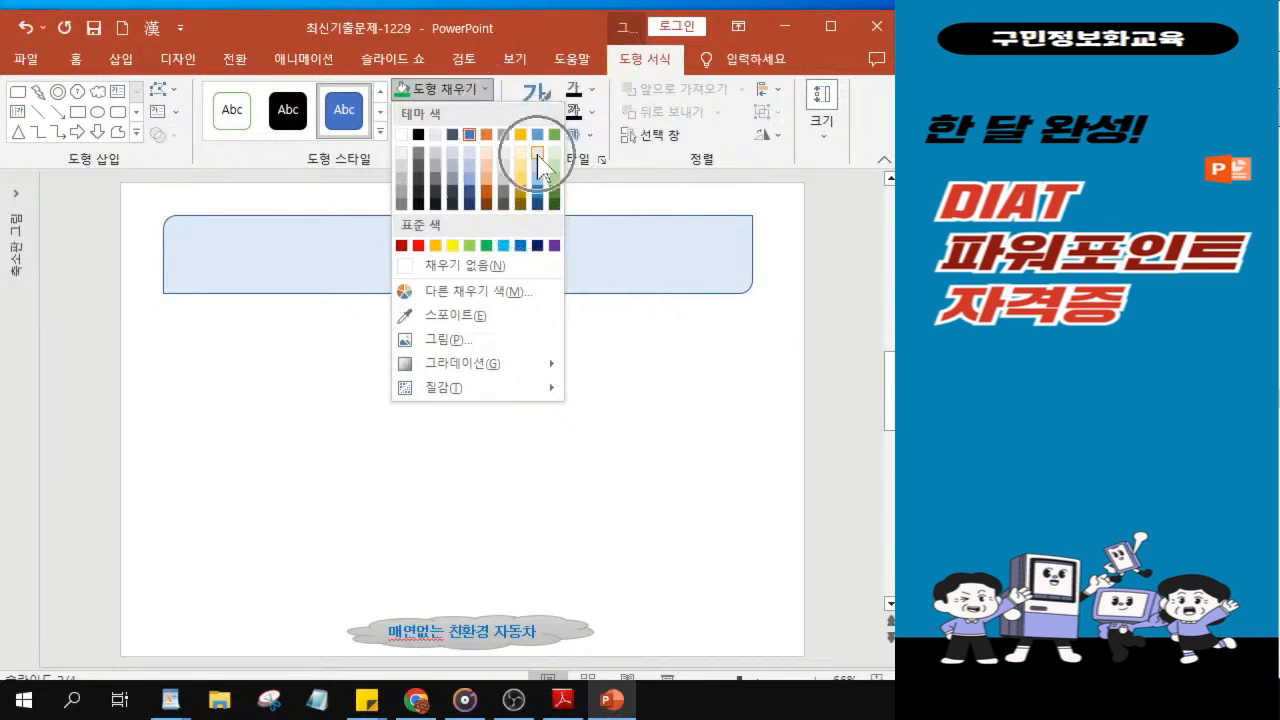
key("ctrl")
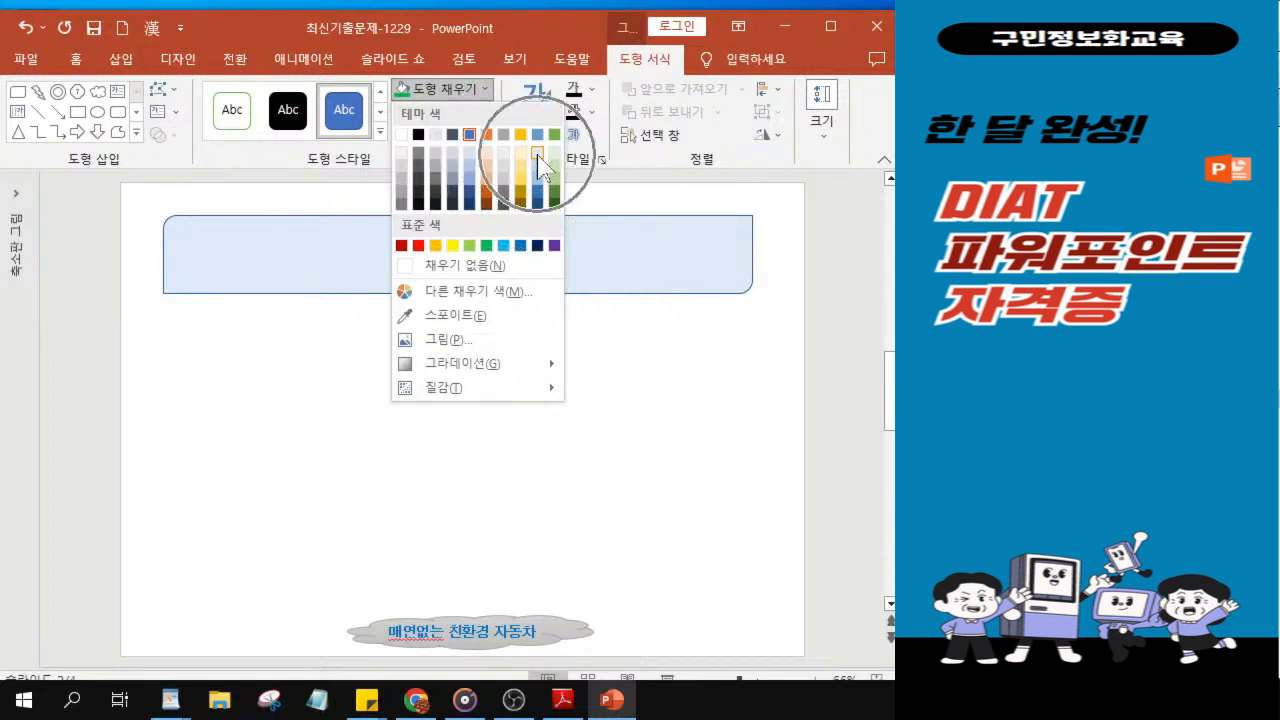
key("ctrl")
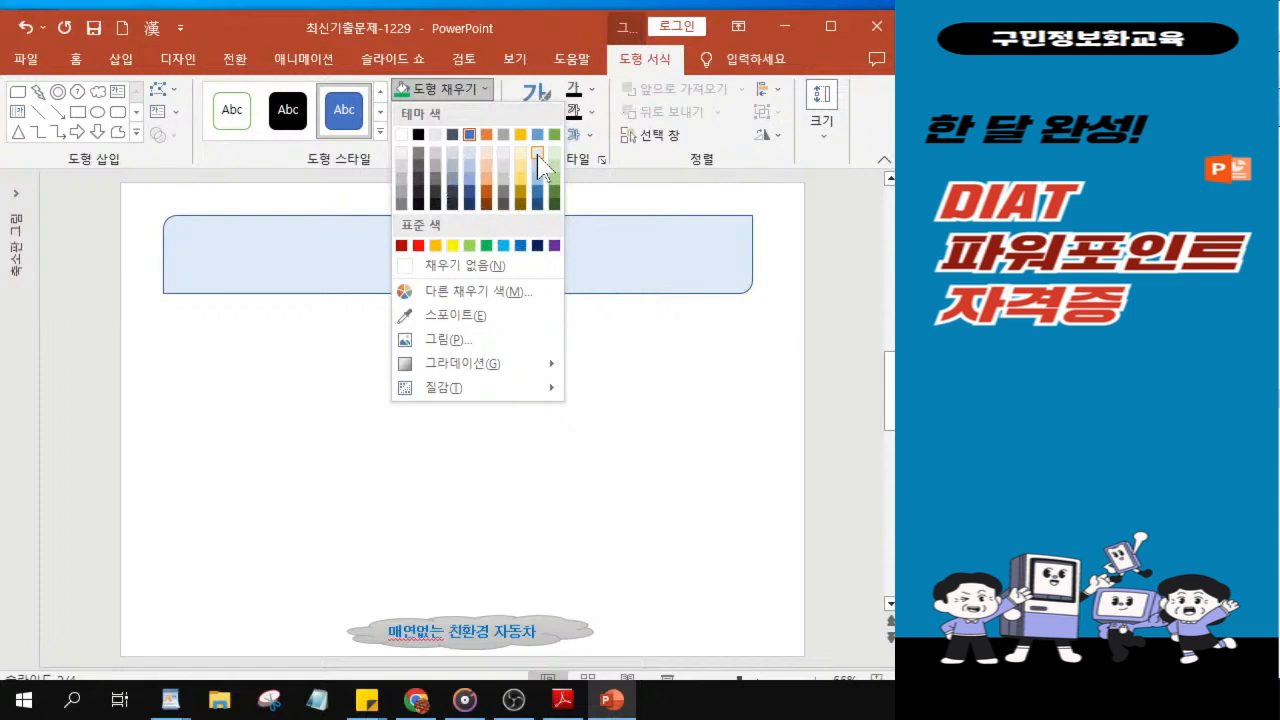
left_click(541, 165)
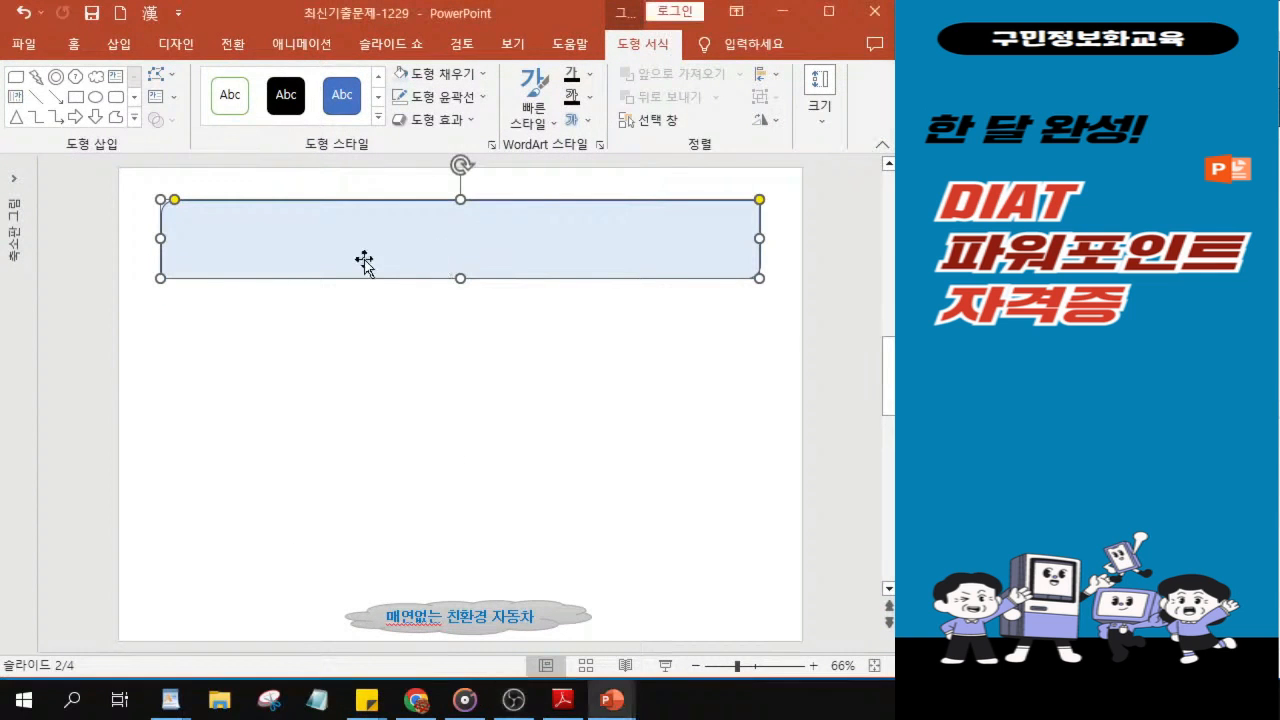
Set the title rectangle's outline to the standard light blue colour and bring up the outline thickness (두께) choices.
key("ctrl")
left_click(455, 104)
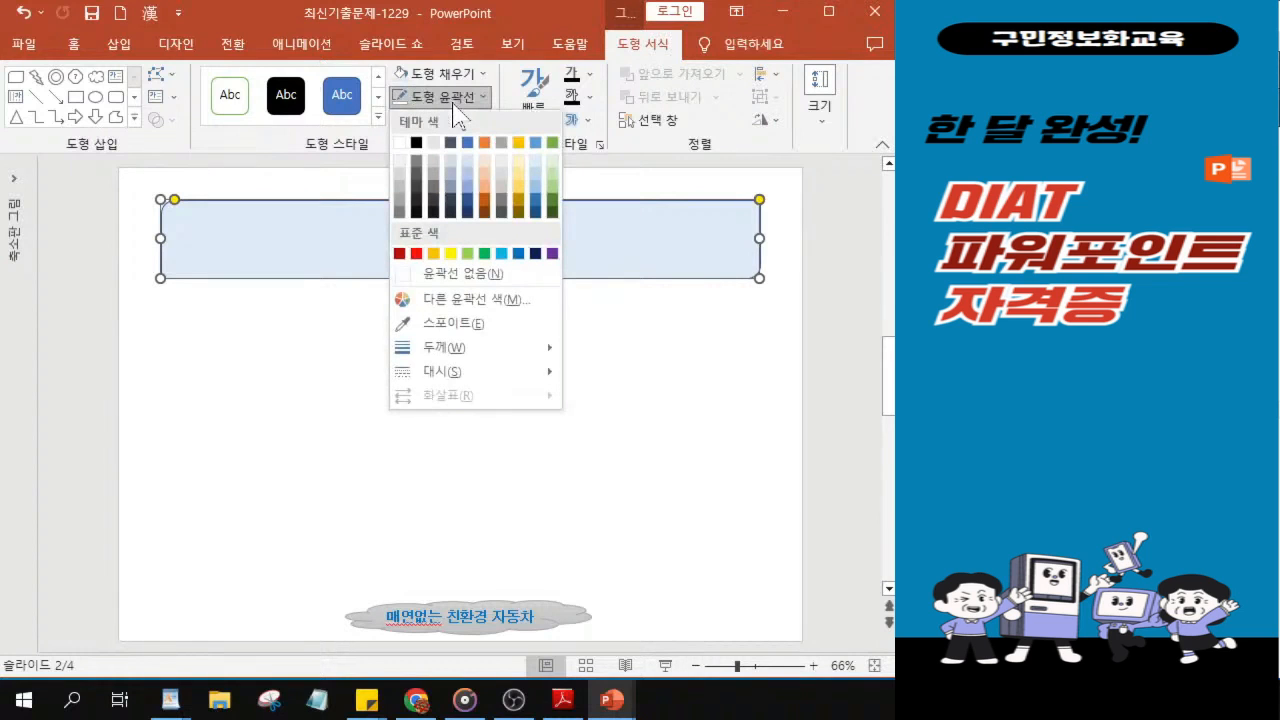
left_click(501, 253)
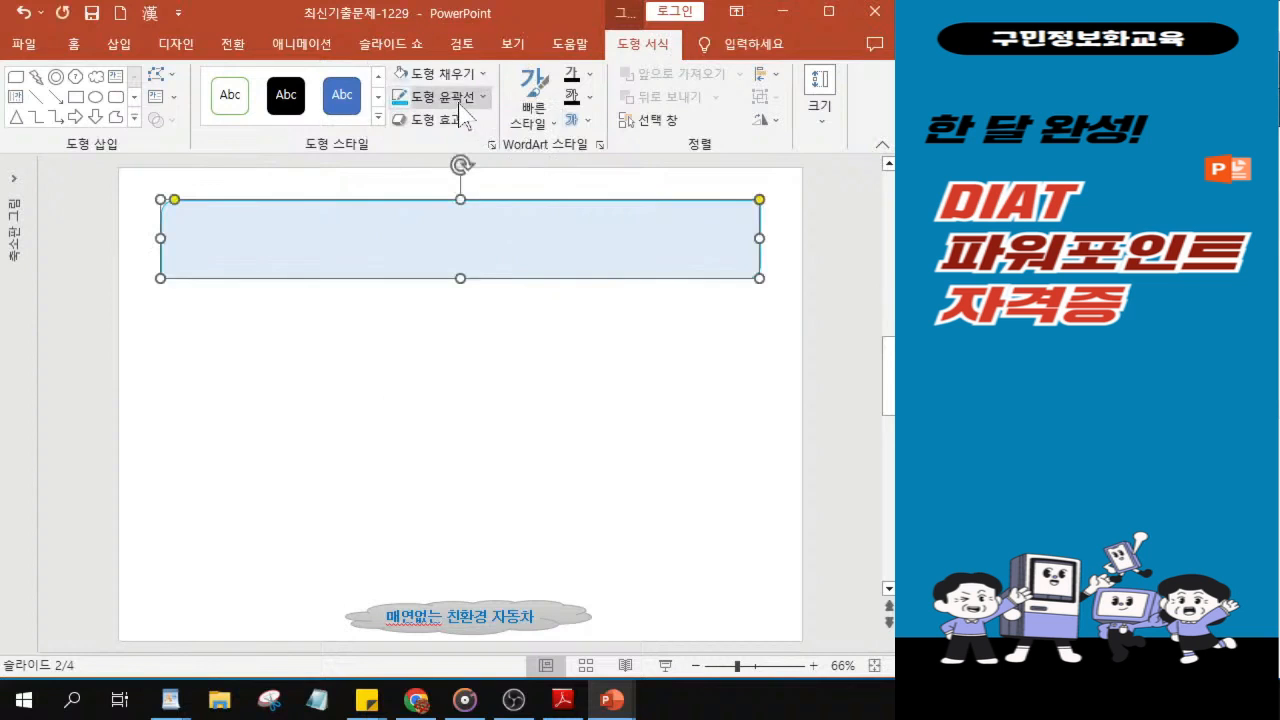
left_click(459, 104)
mouse_move(483, 350)
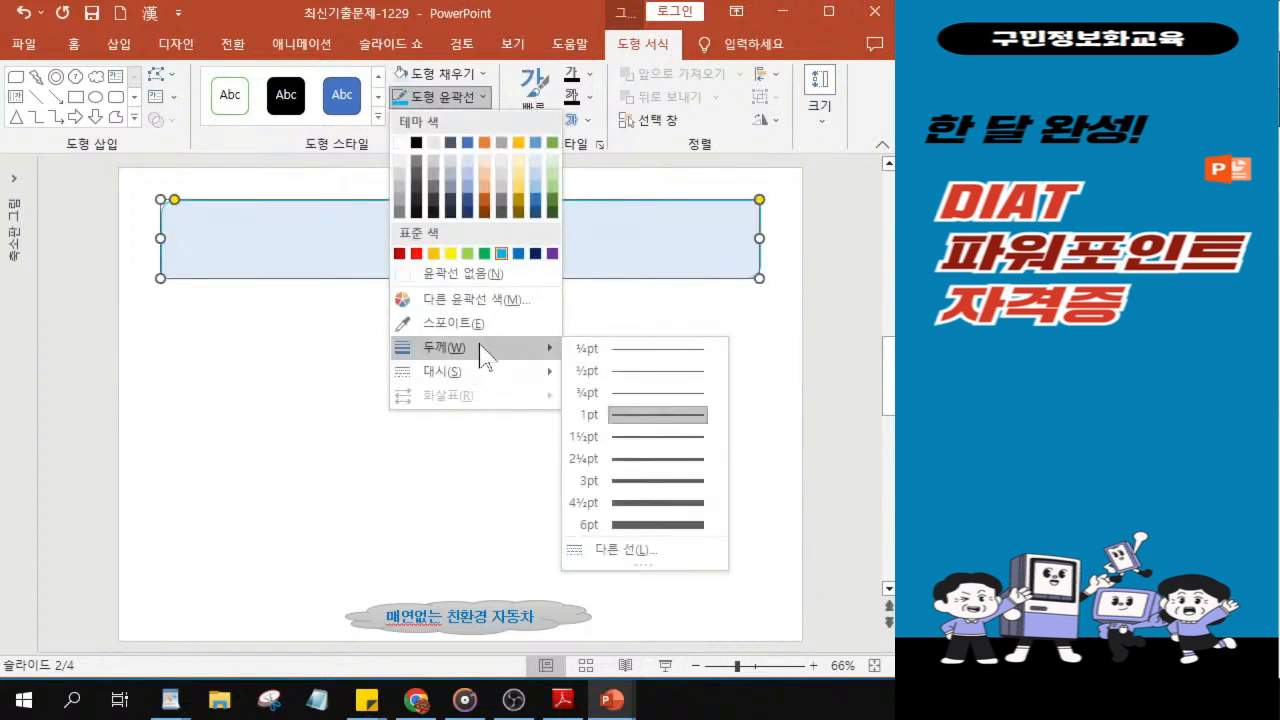
Set the title banner's outline weight to 3 pt and apply the upper-right diagonal perspective shadow.
left_click(636, 483)
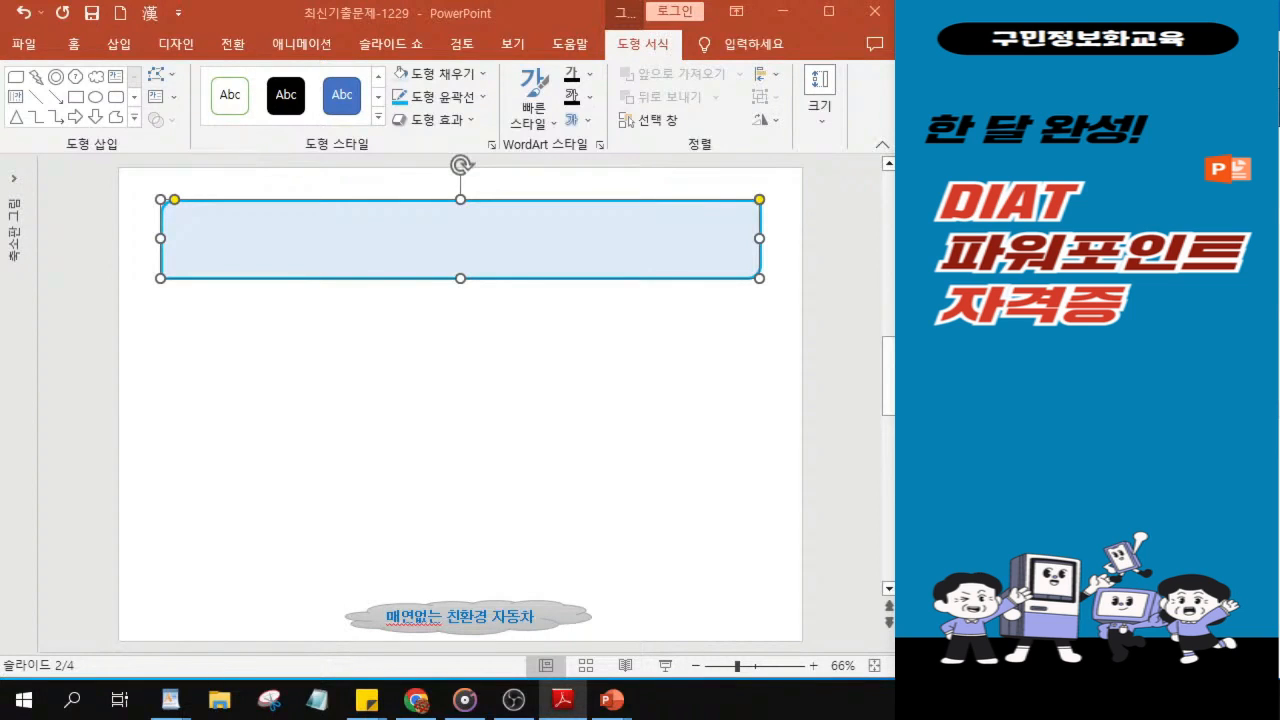
left_click(447, 121)
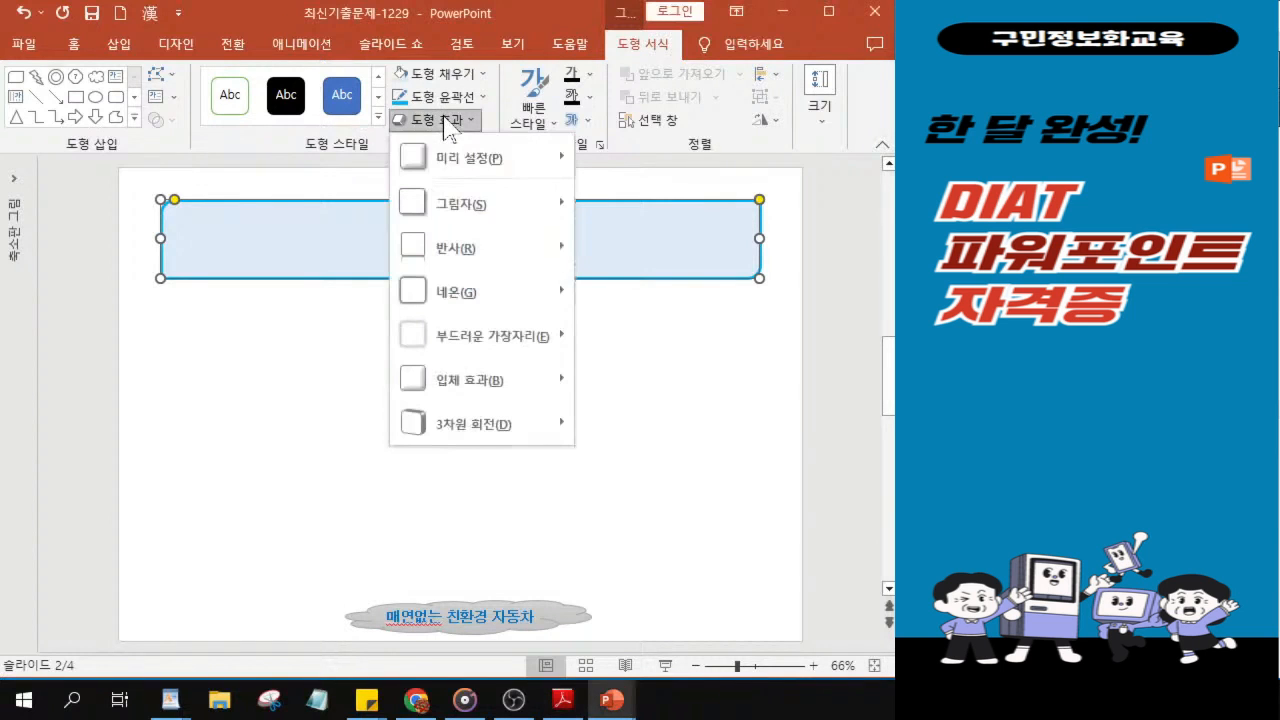
left_click(452, 212)
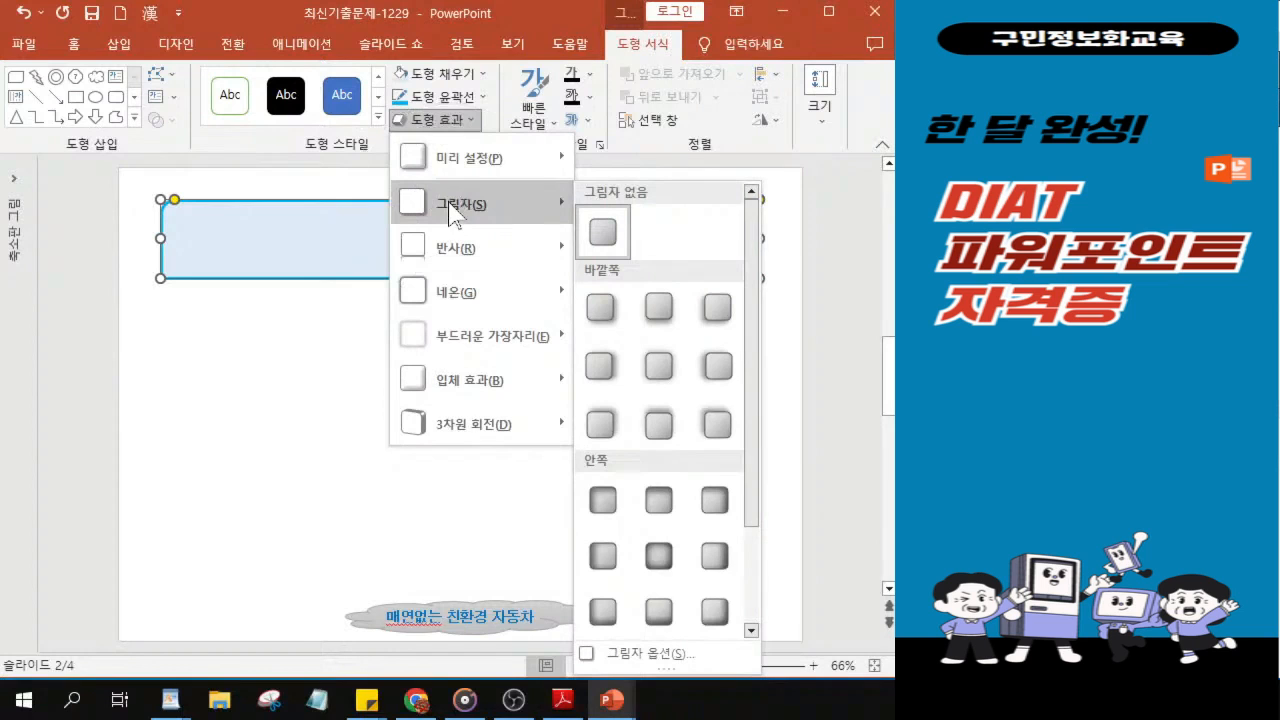
left_click_drag(757, 414, 752, 600)
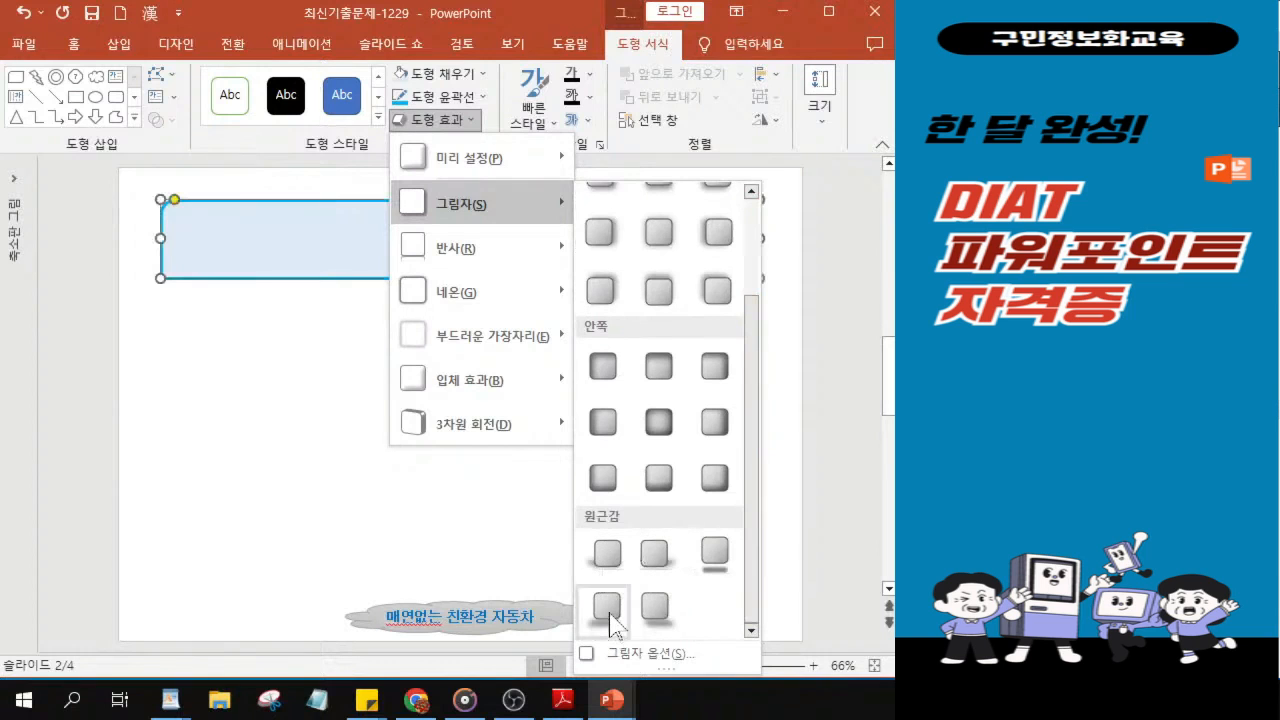
left_click(650, 563)
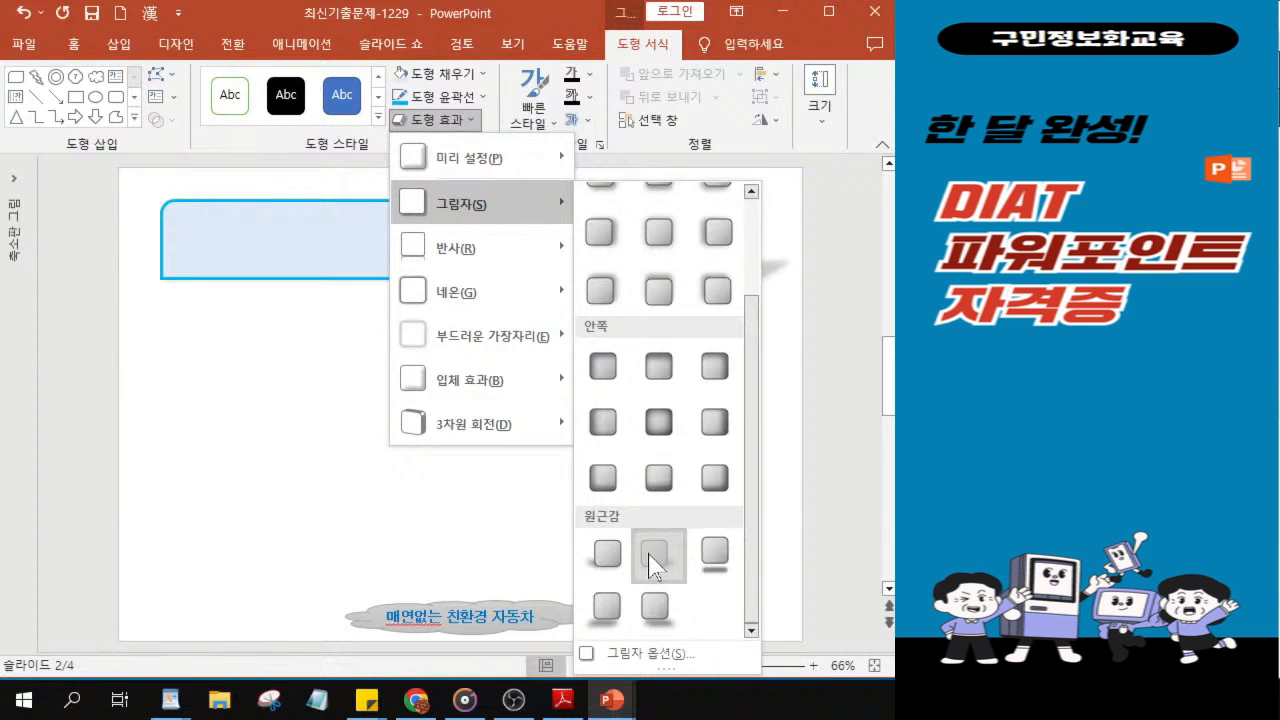
left_click(650, 560)
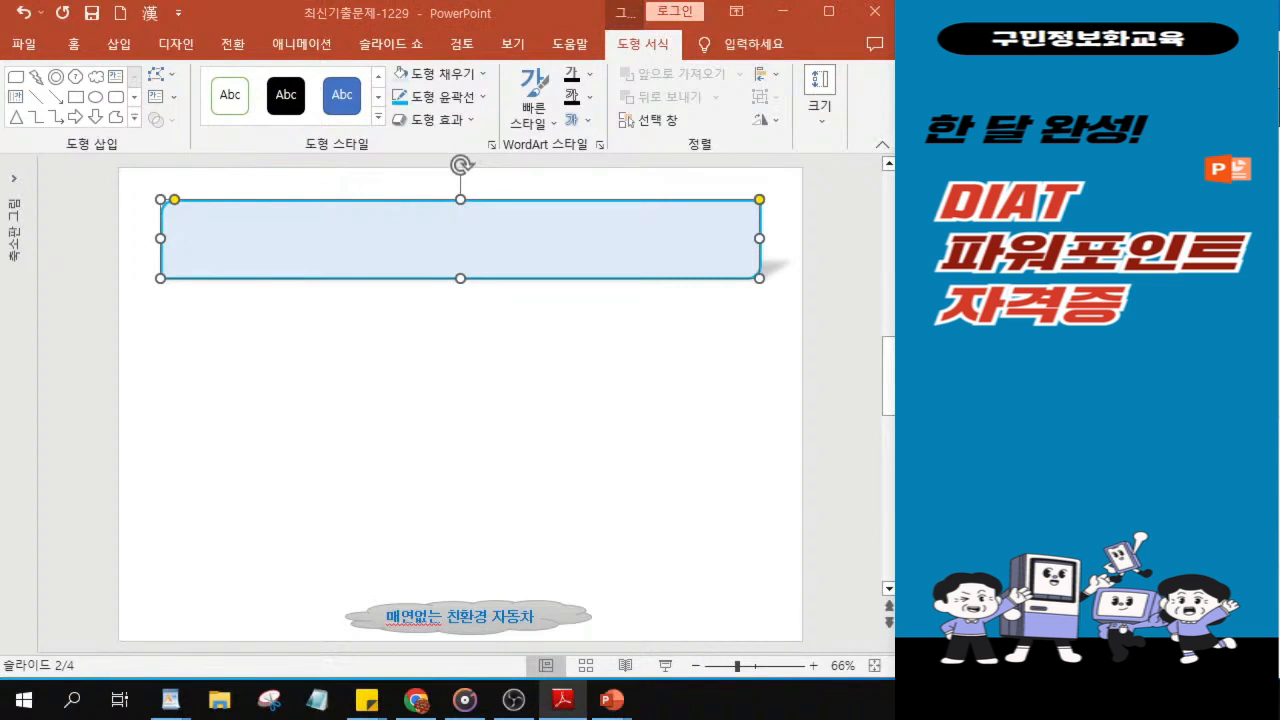
Apply the first bevel preset to the title banner shape.
left_click(428, 120)
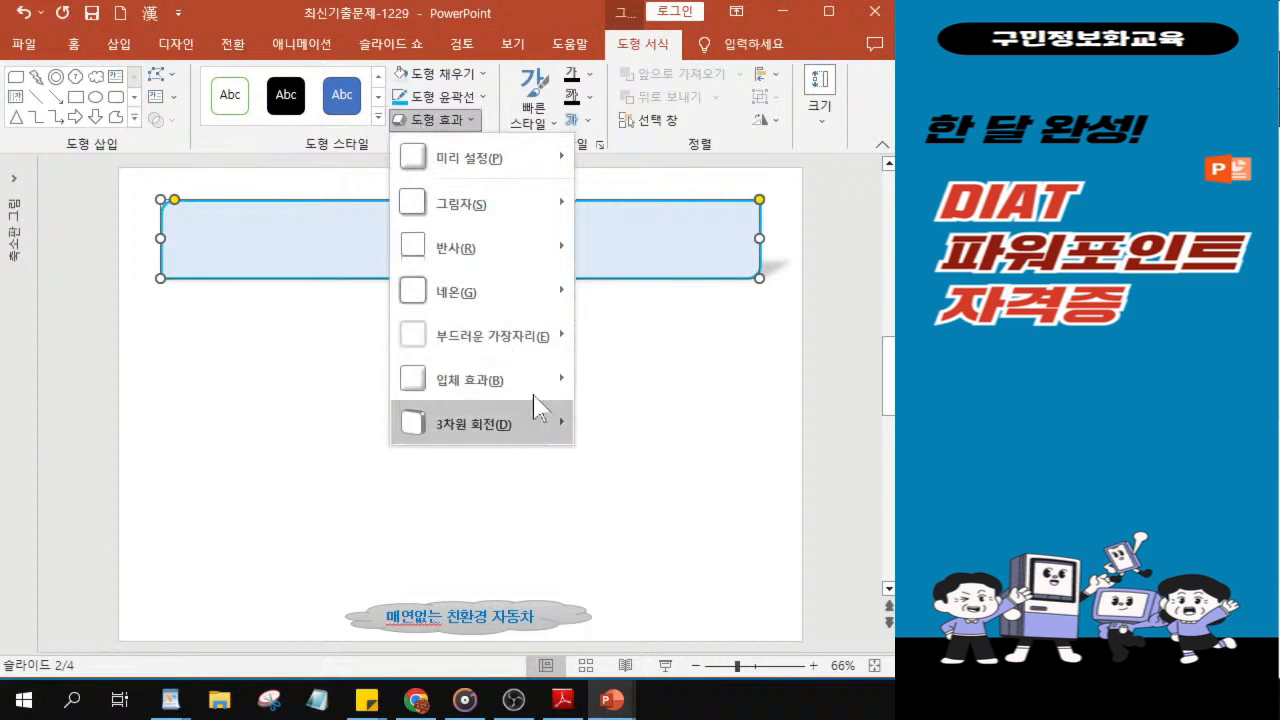
mouse_move(543, 374)
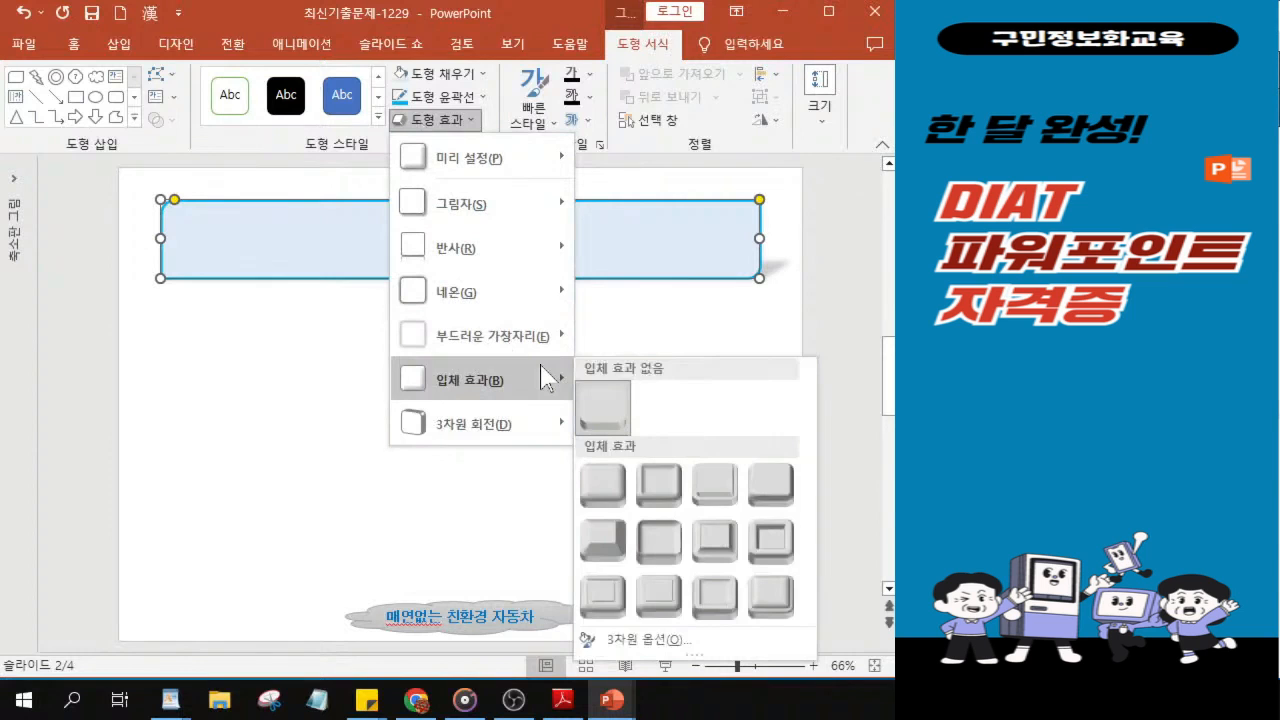
left_click(600, 485)
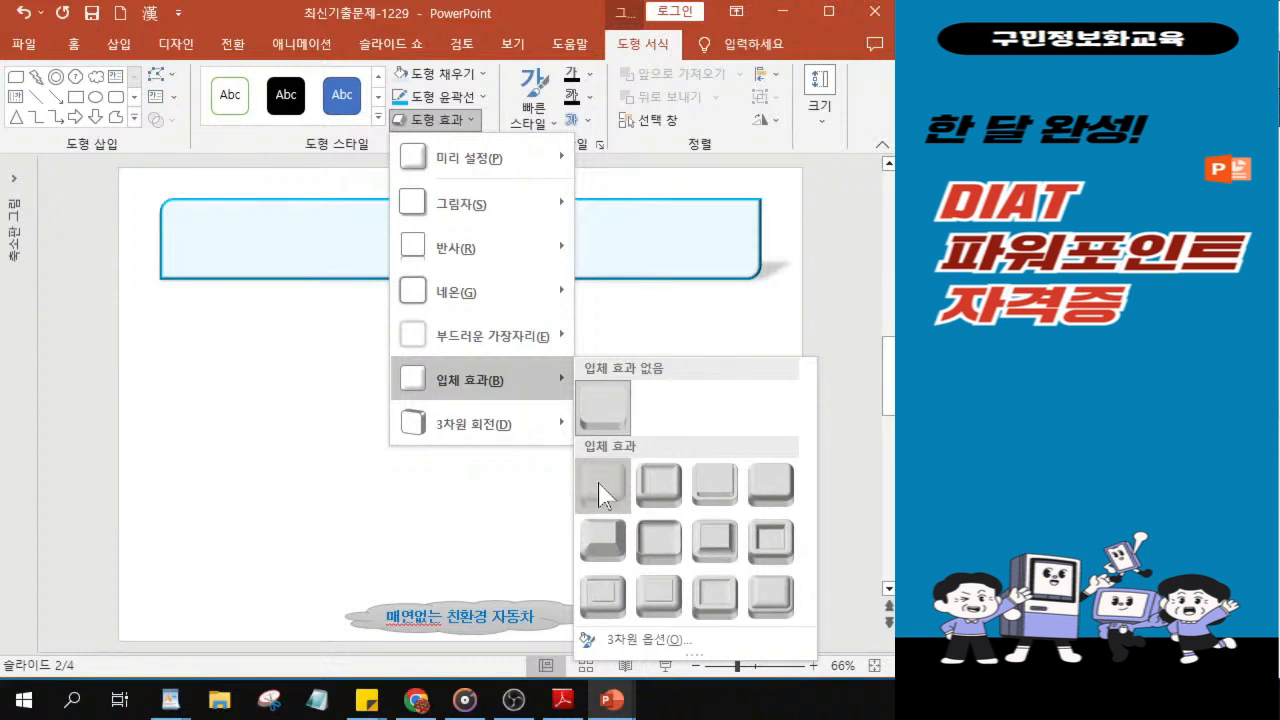
left_click(604, 494)
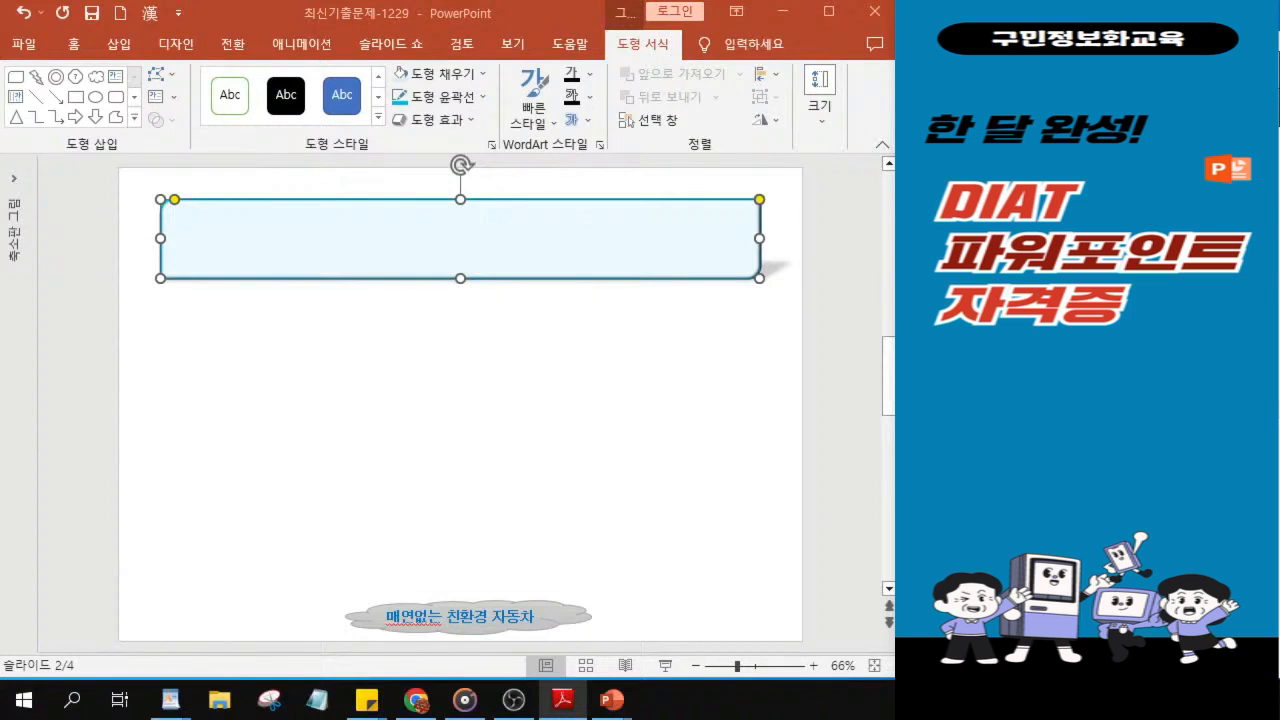
Set the title banner's font to 궁서체 at size 36.
left_click(74, 45)
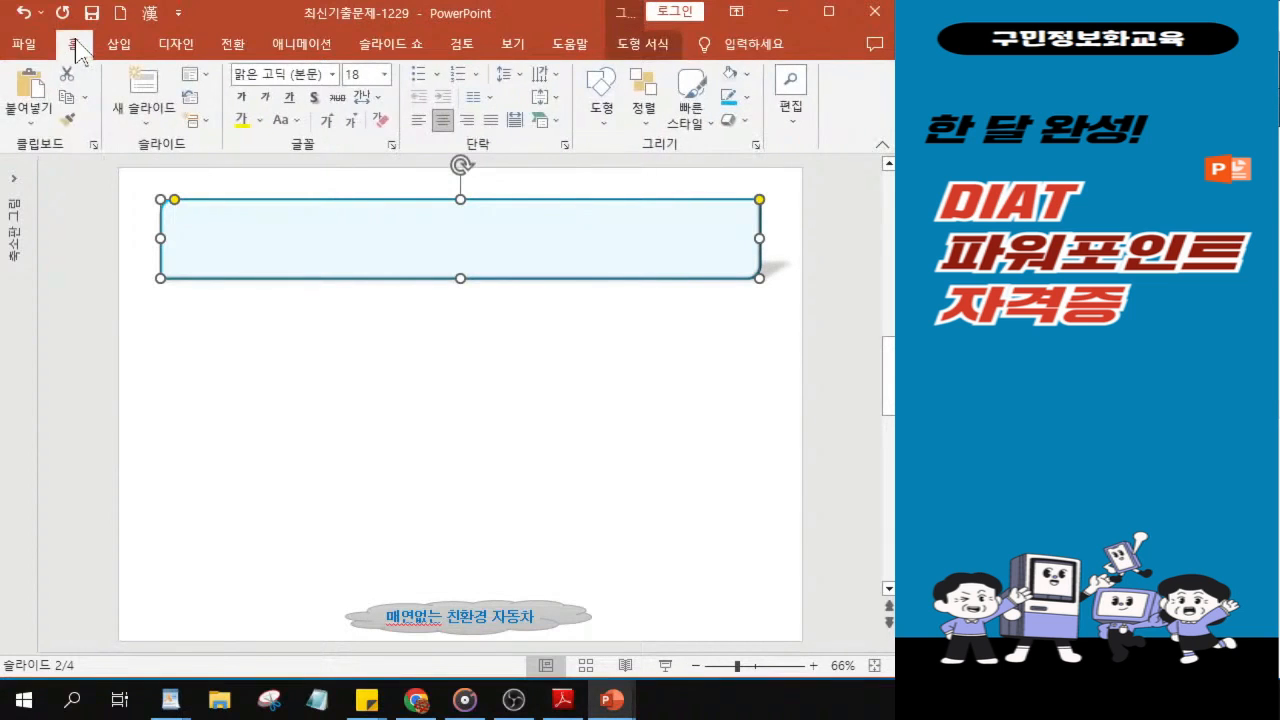
left_click(331, 76)
left_click(331, 76)
left_click(331, 76)
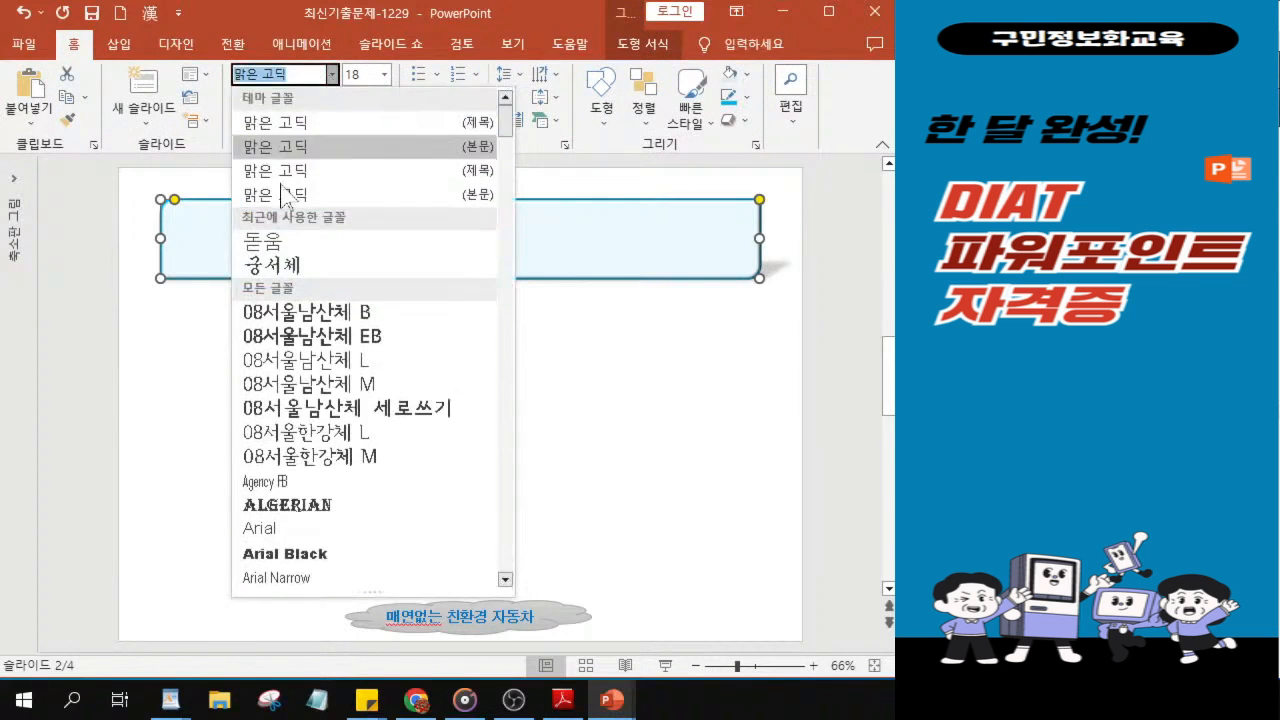
left_click(298, 268)
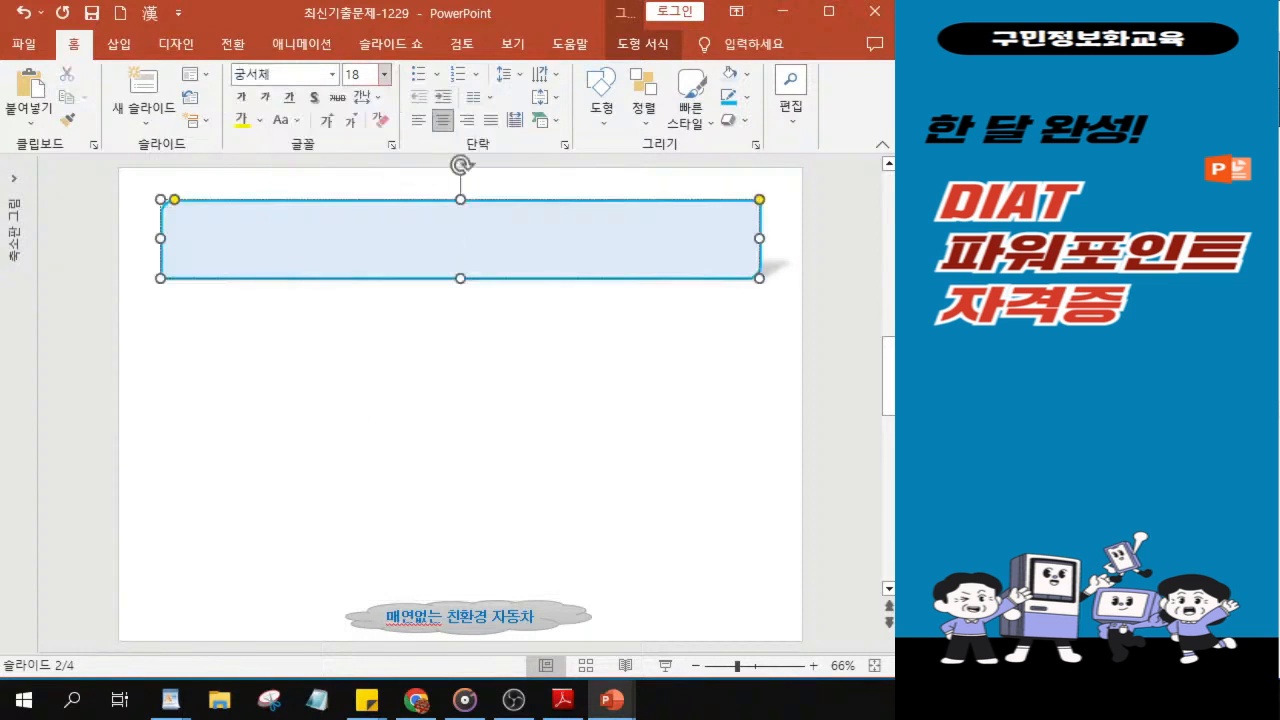
left_click(360, 76)
type("36")
key("Return")
Turn on italic and text shadow for the title banner's text.
key("alt+Tab")
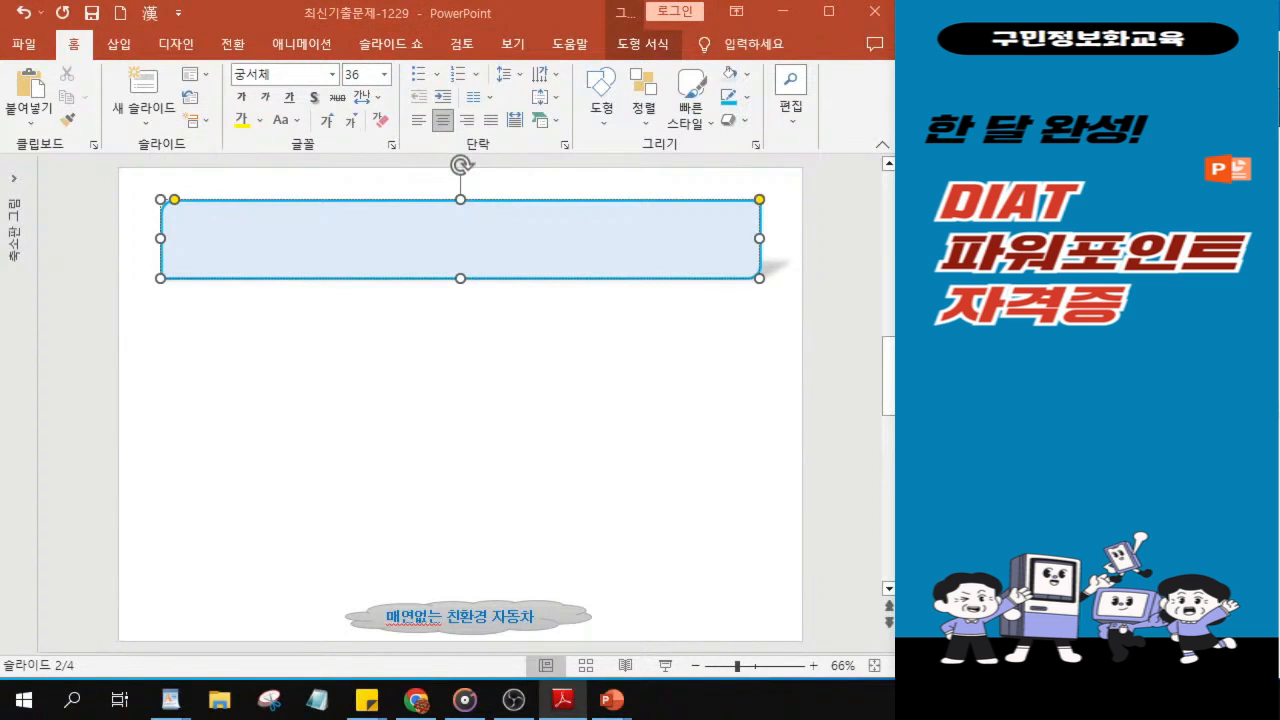
key("alt+Tab")
left_click(265, 98)
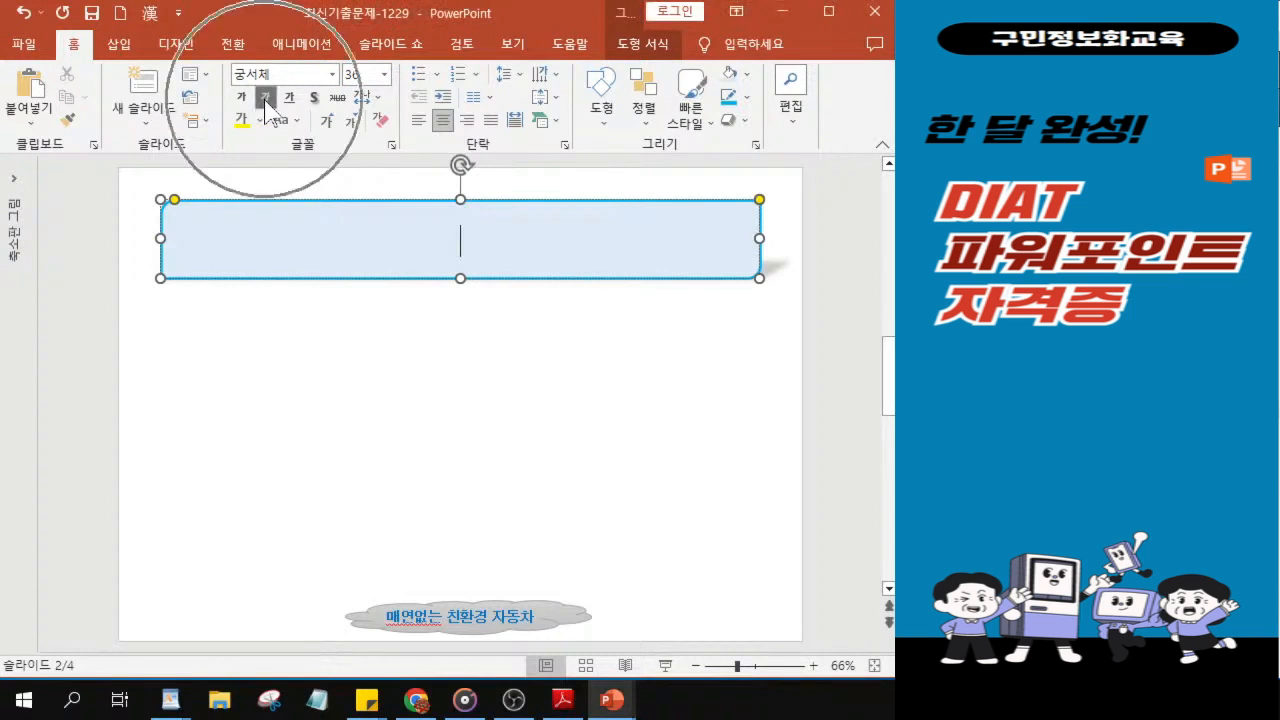
key("alt+Tab")
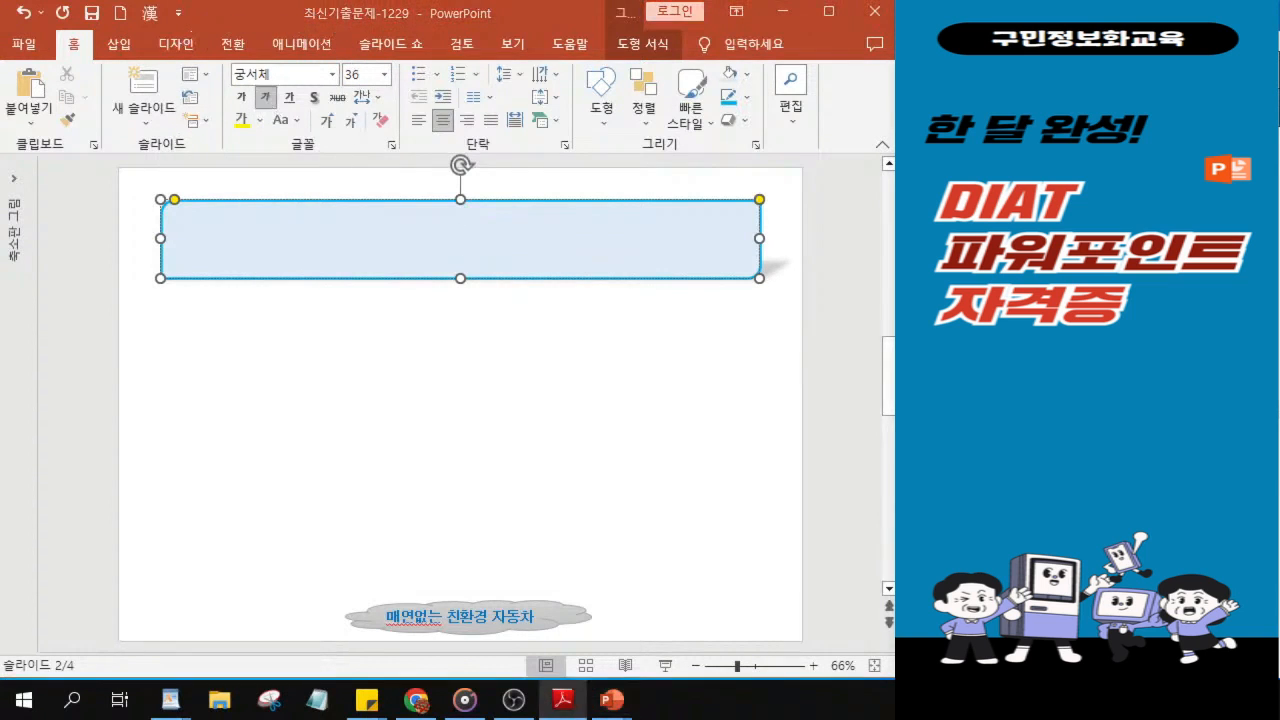
key("alt+Tab")
left_click(315, 98)
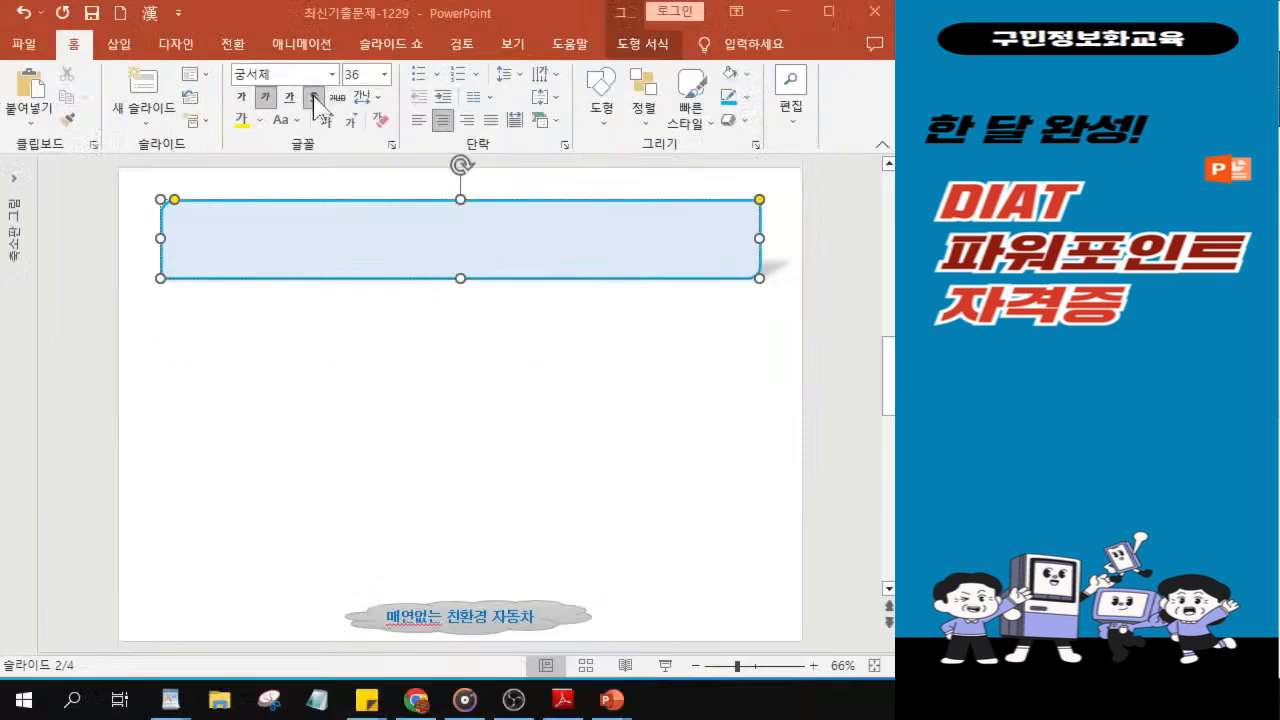
Set the title banner's font color to the standard dark blue.
key("alt+Tab")
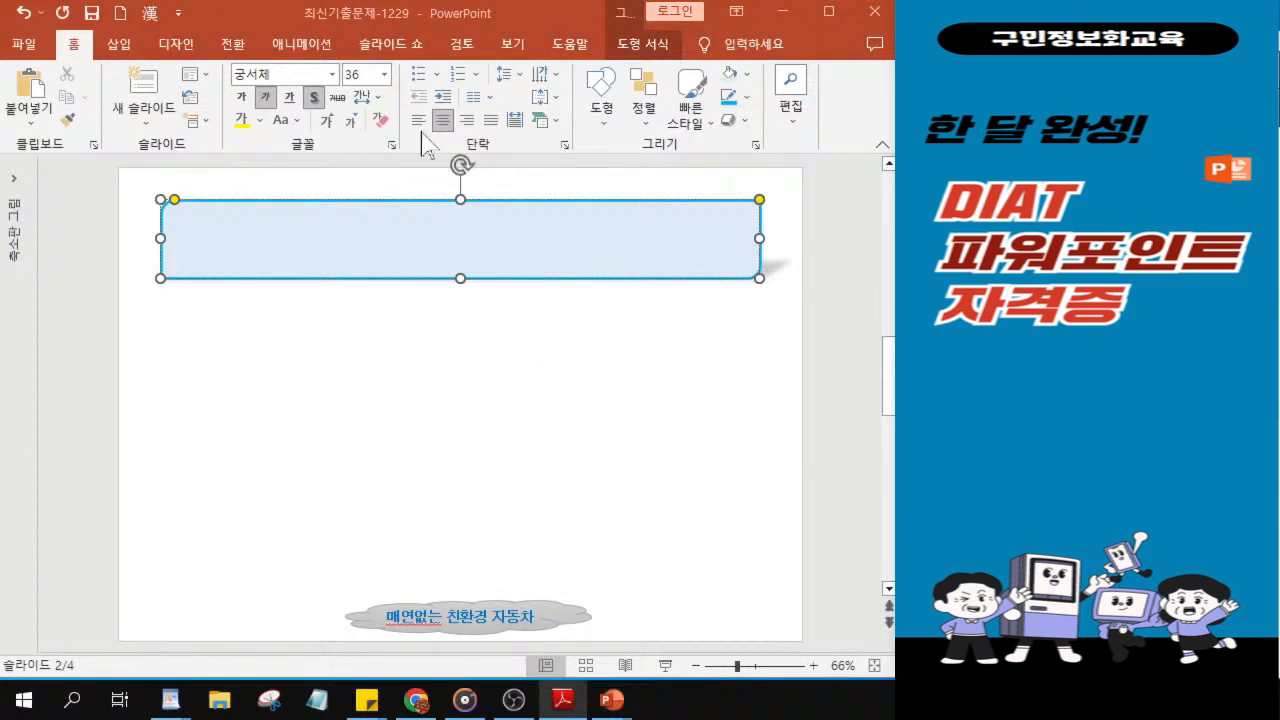
key("alt+Tab")
left_click(260, 120)
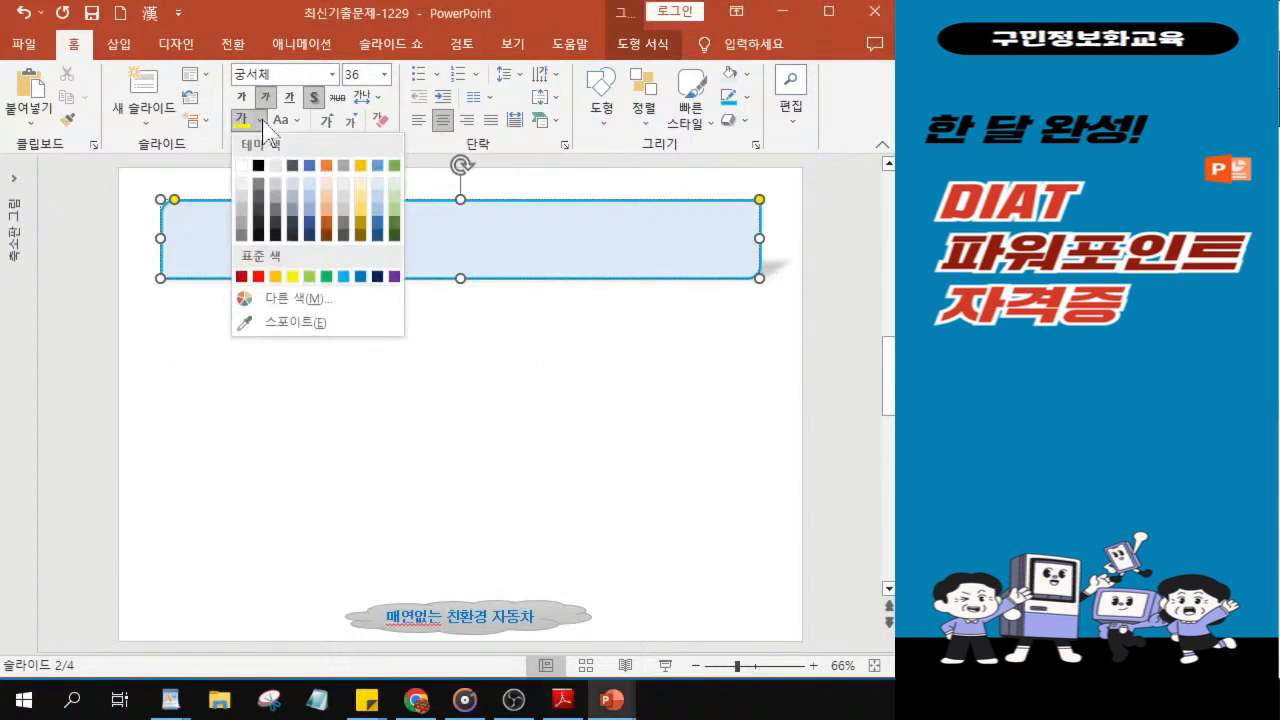
left_click(376, 277)
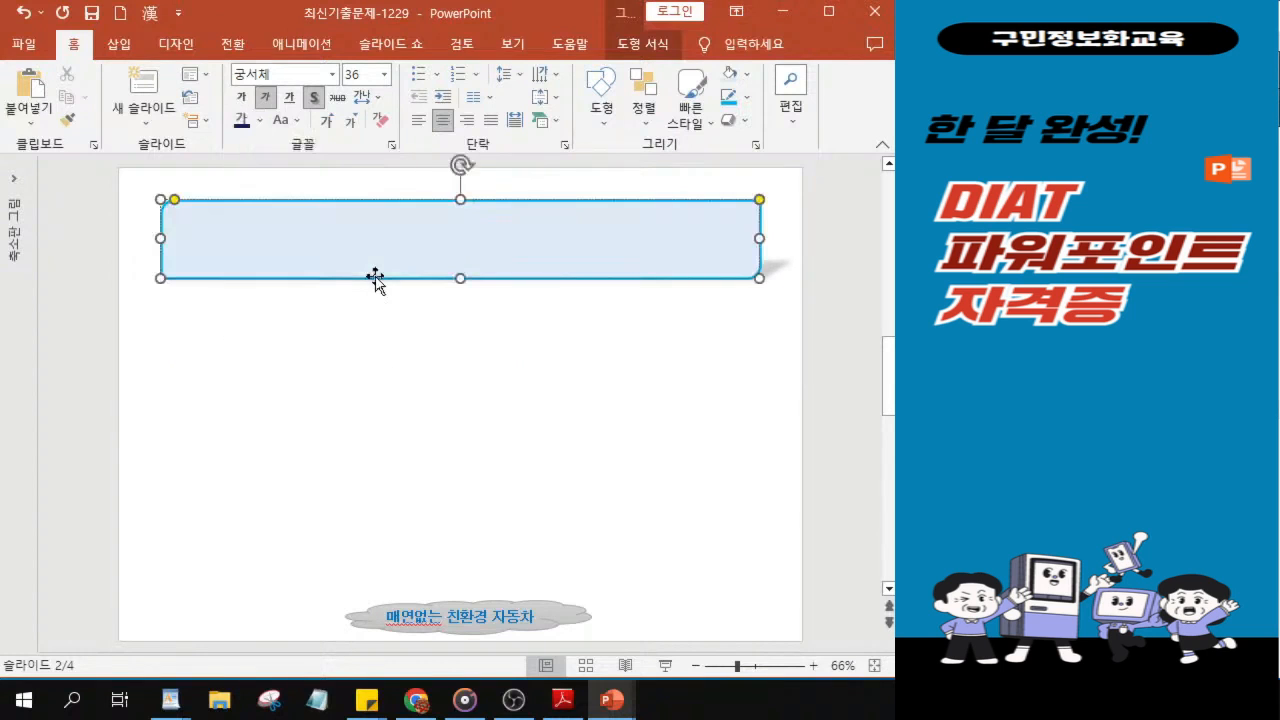
Enter the title "전기자동차 종류" in the banner shape.
scroll(391, 272, "up", 3, "ctrl")
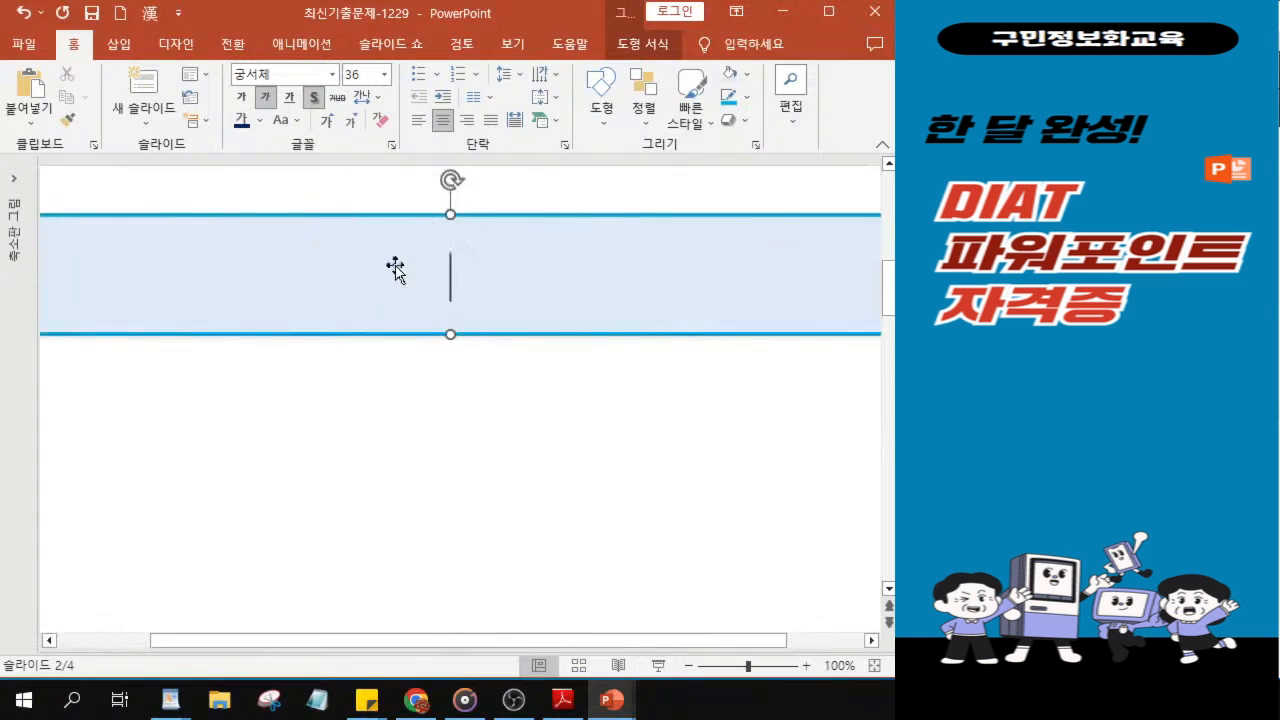
type("전기")
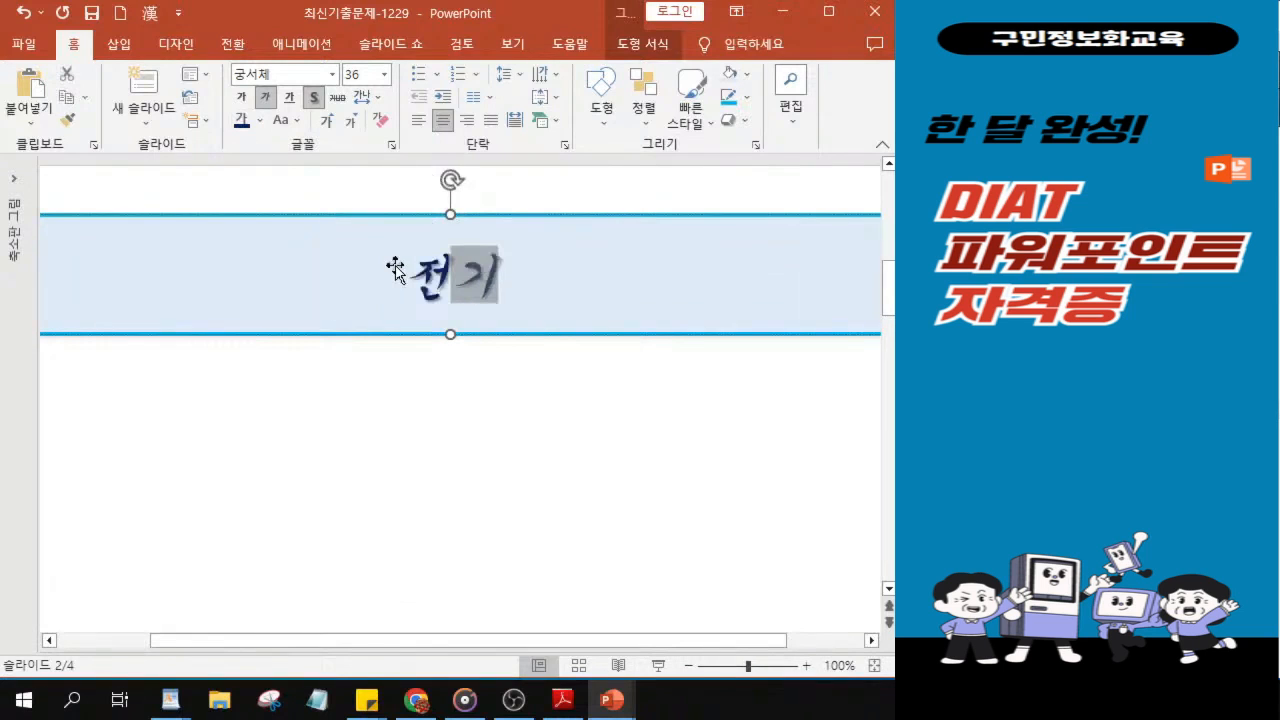
type("자동차")
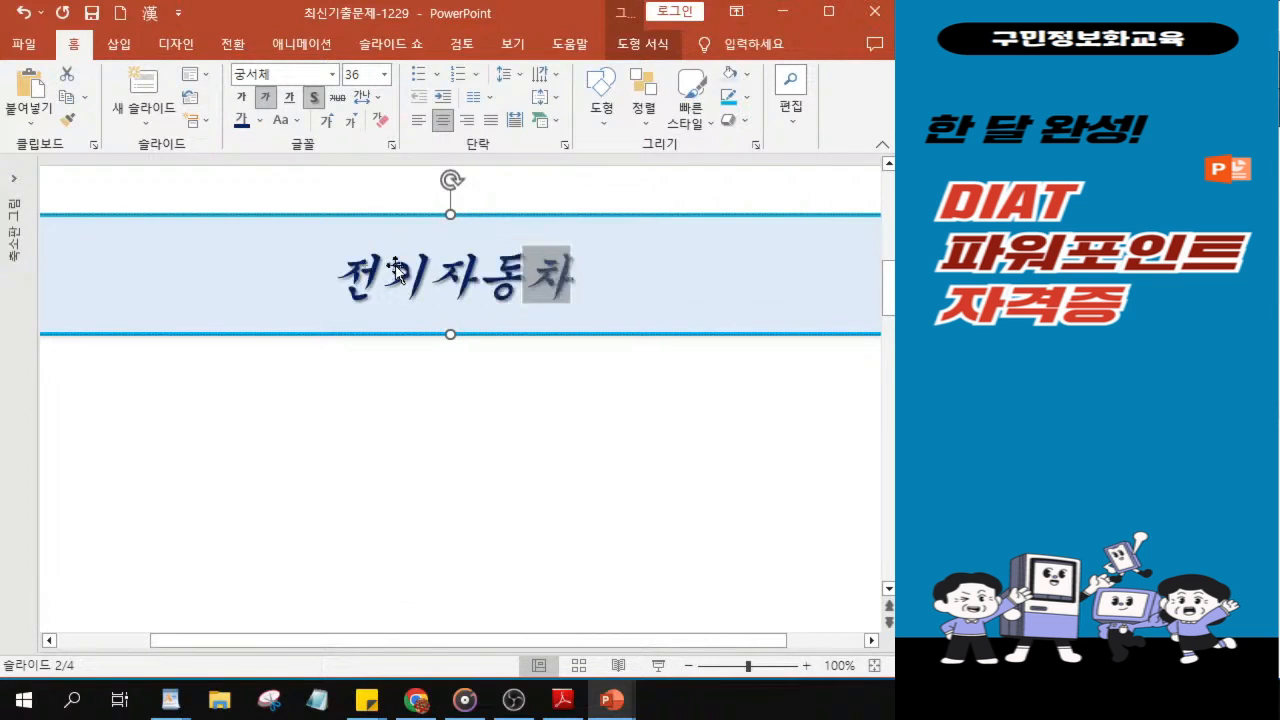
type(" ㅈㅗㅇ류")
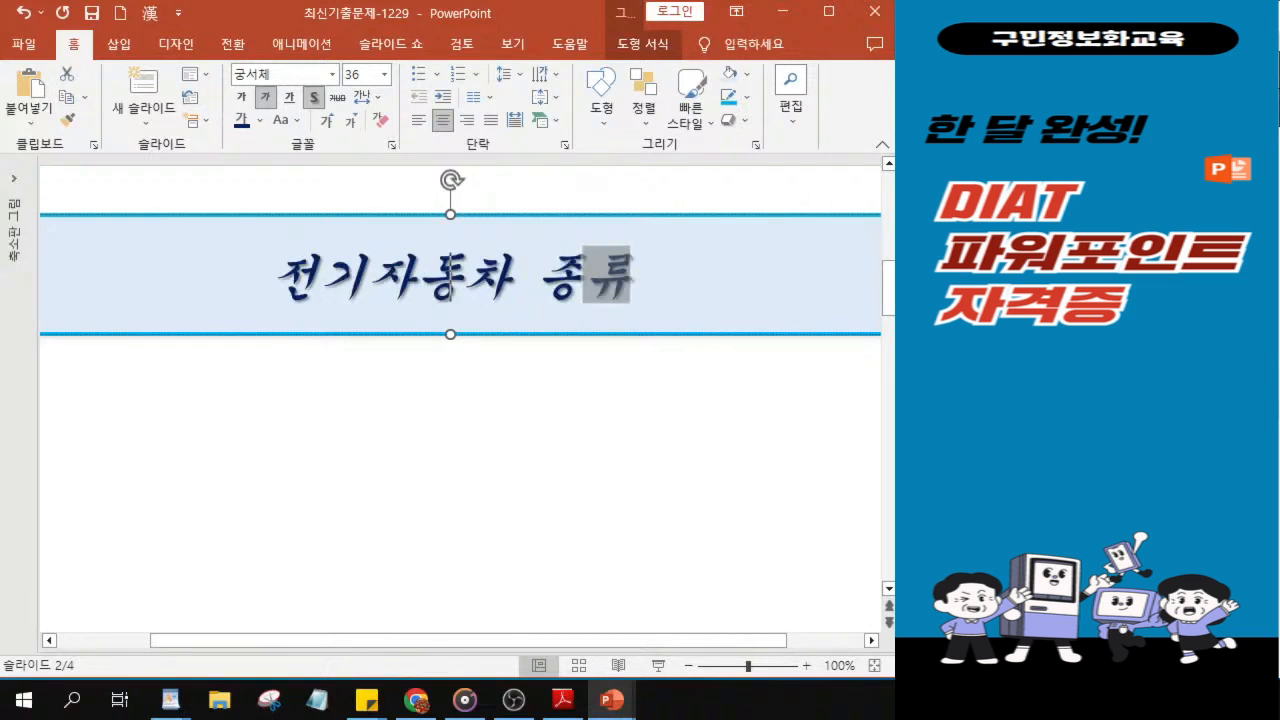
Draw a wide Down Arrow Callout block-arrow shape just below the left part of the title banner.
key("alt+Tab")
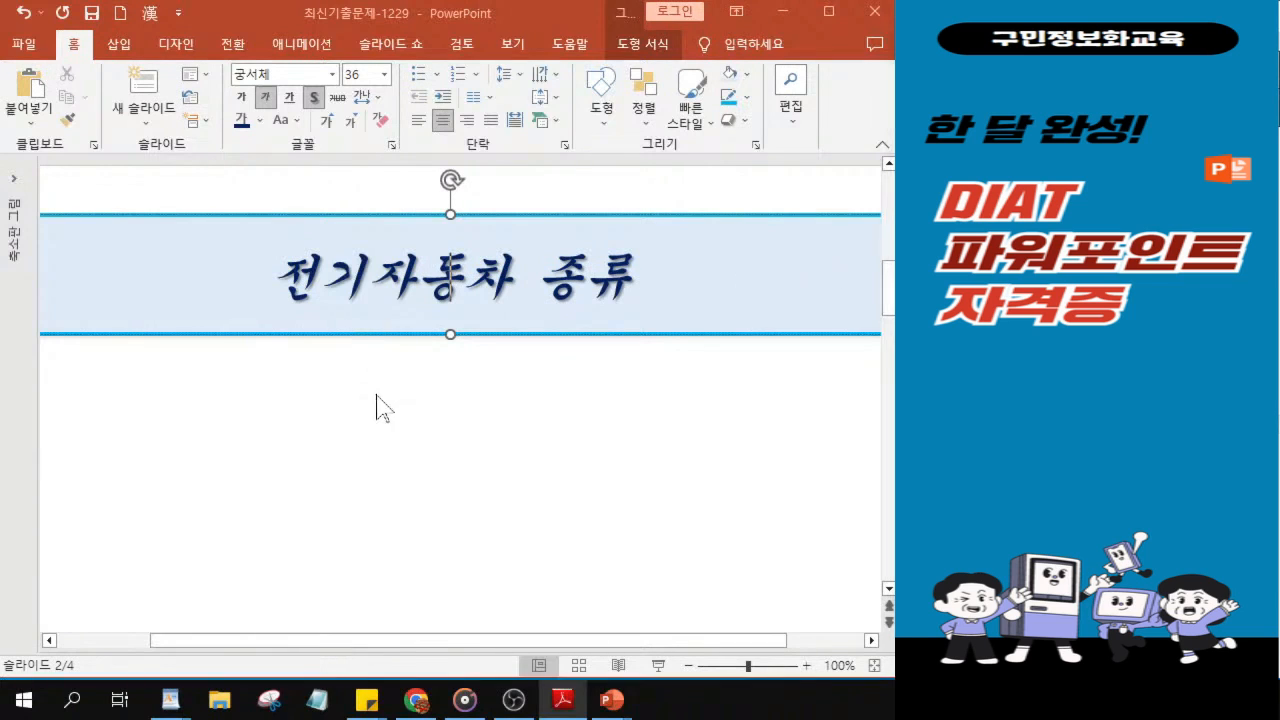
scroll(377, 395, "down", 5, "ctrl")
scroll(377, 406, "up", 3, "ctrl")
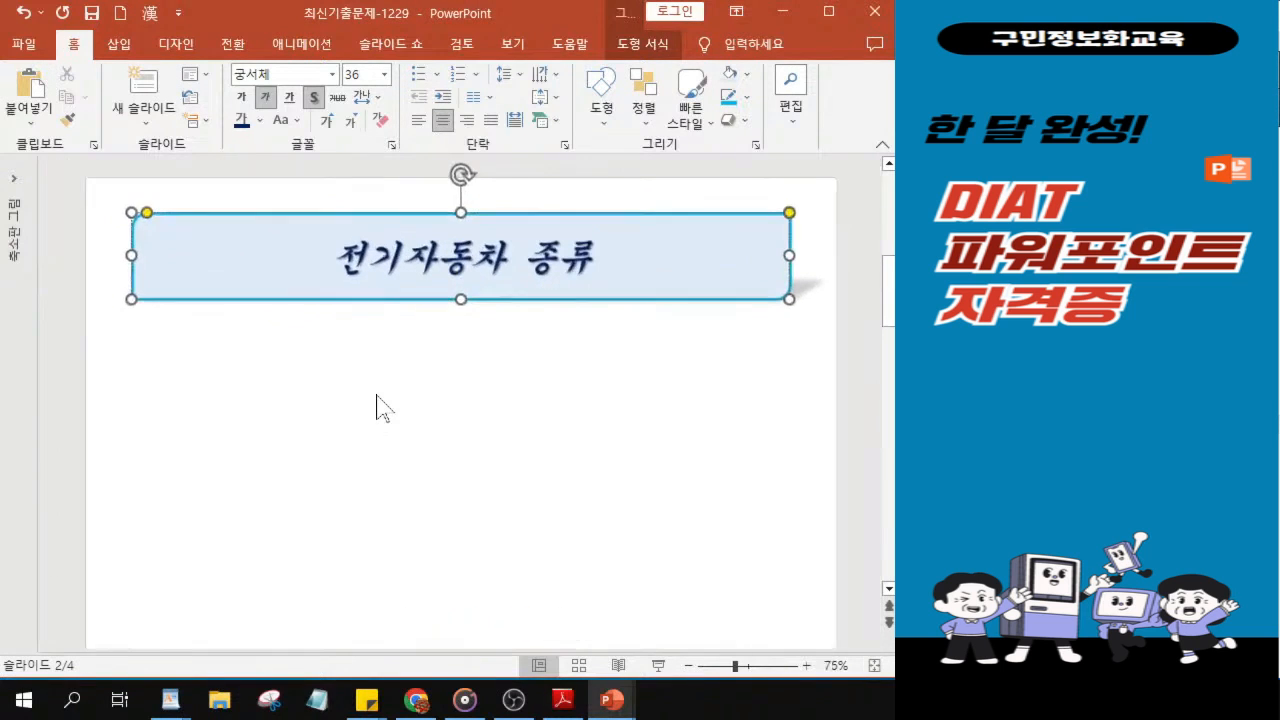
scroll(386, 463, "down", 2)
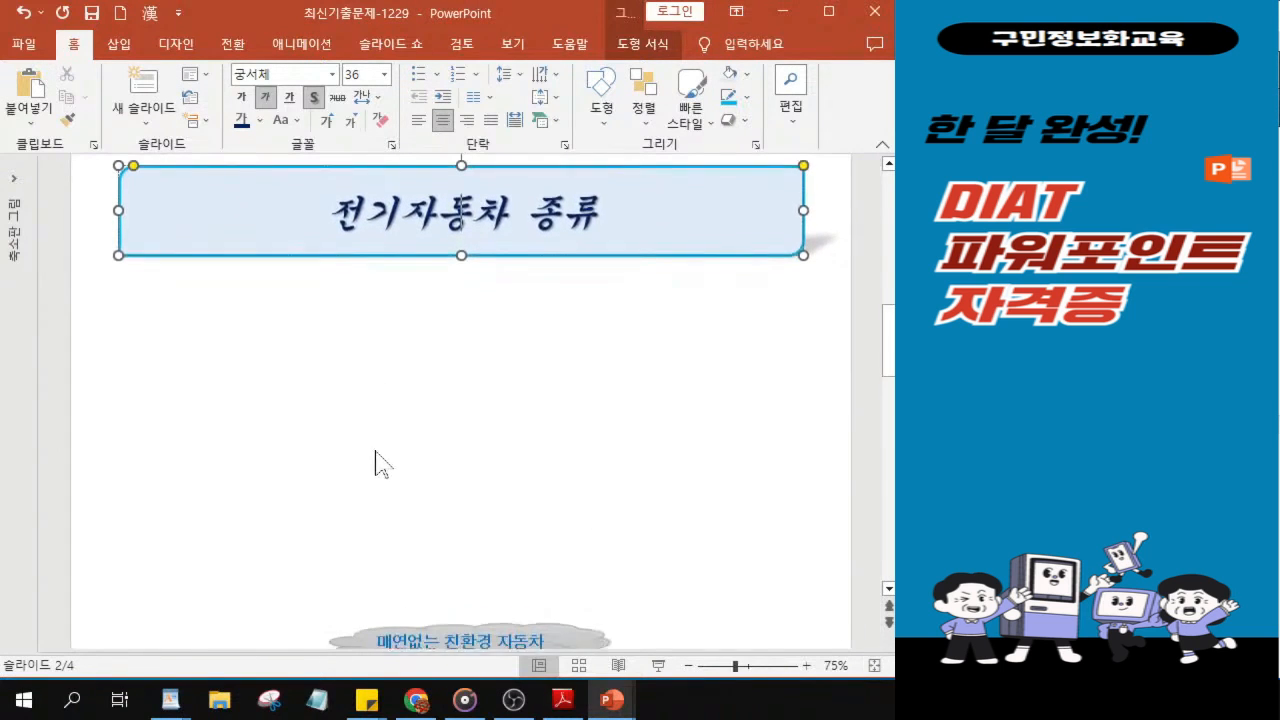
key("ctrl")
key("ctrl")
key("ctrl")
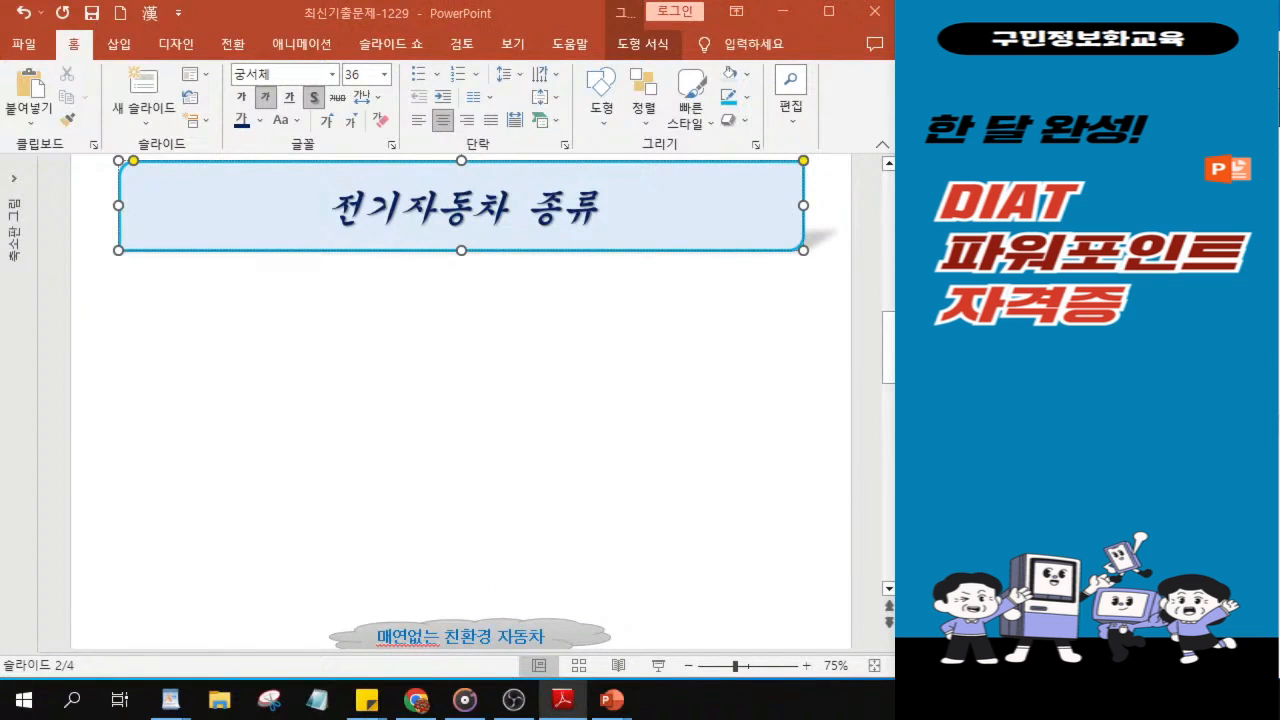
left_click(601, 110)
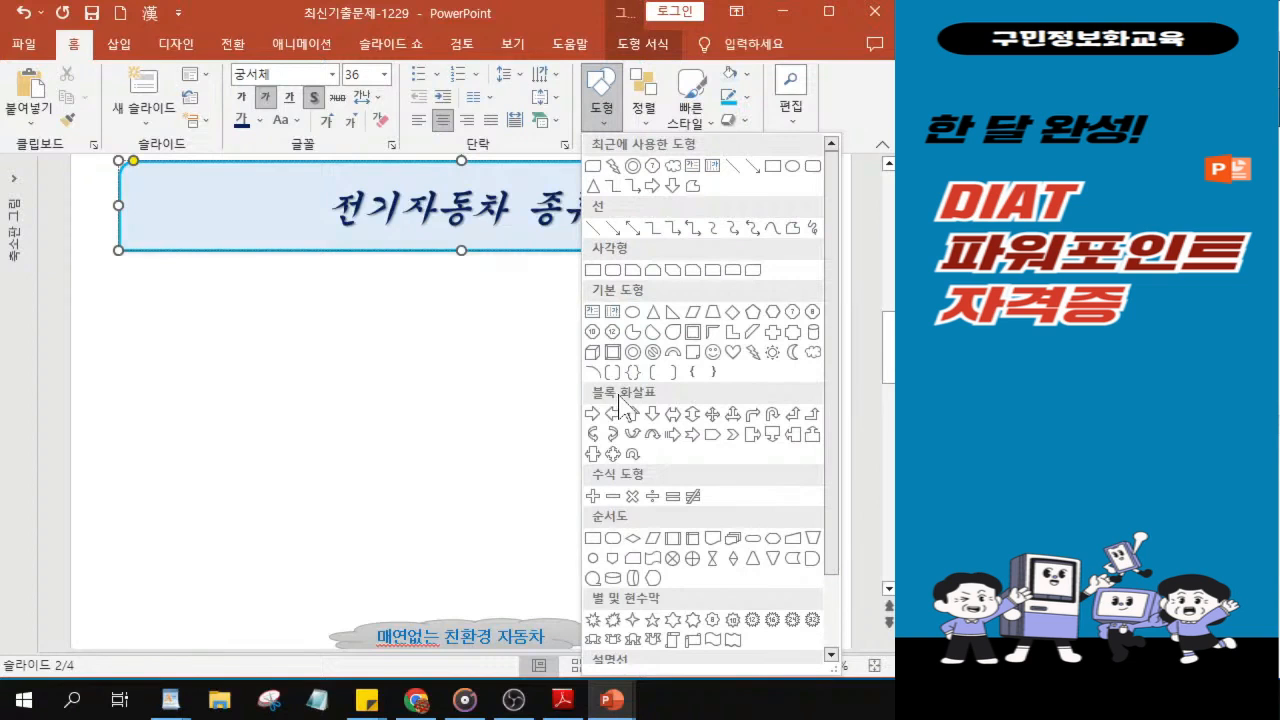
left_click(772, 436)
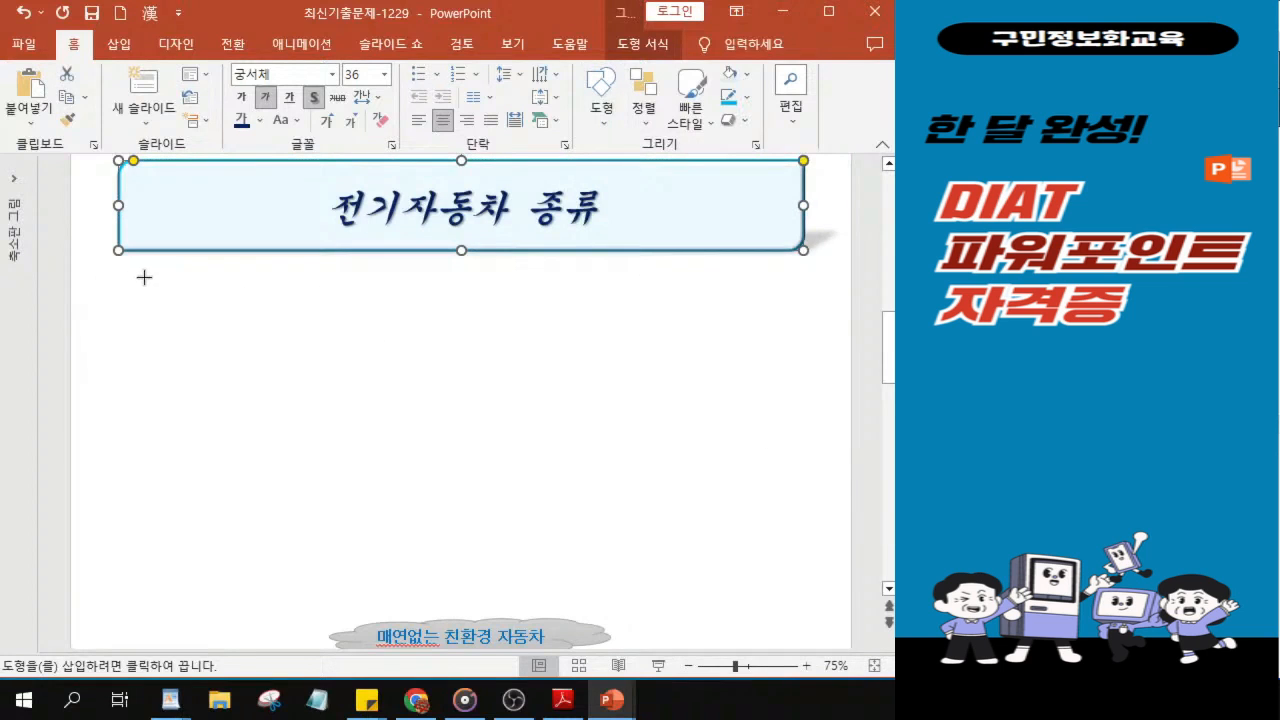
left_click_drag(144, 274, 390, 351)
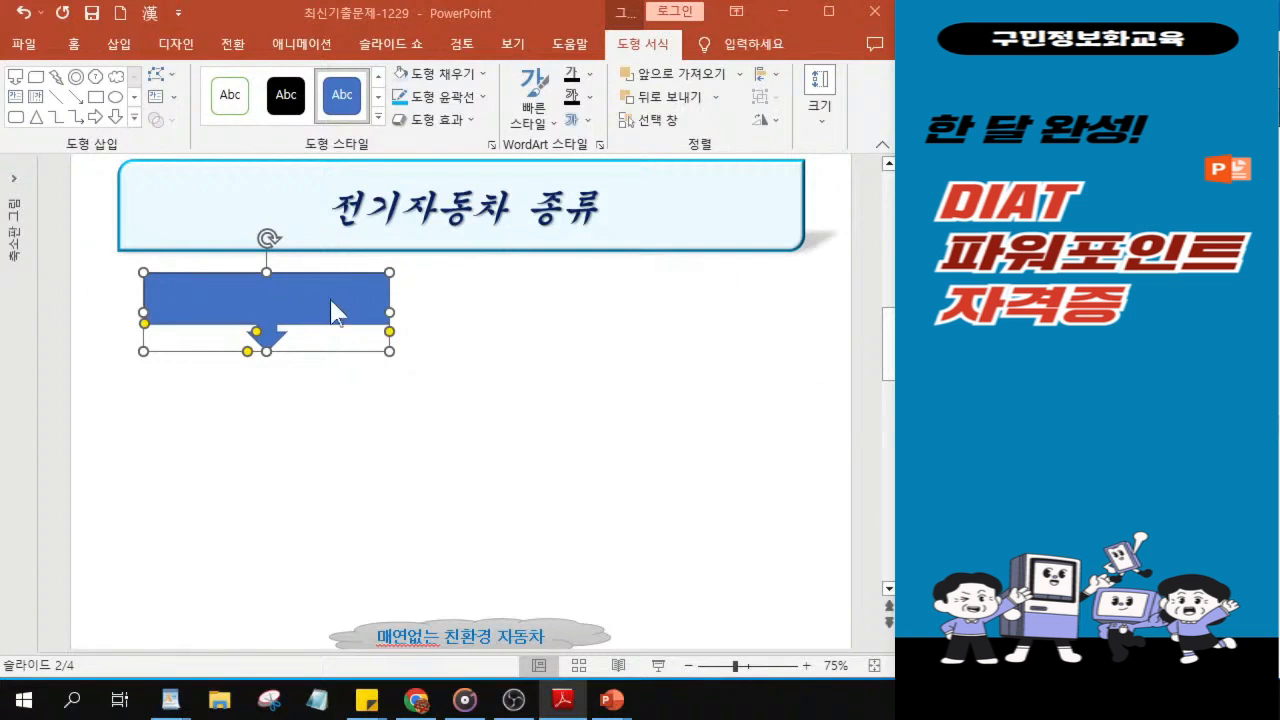
Fill the down arrow callout with the lightest theme green (Accent 6) and apply the From Center gradient variation.
left_click(455, 76)
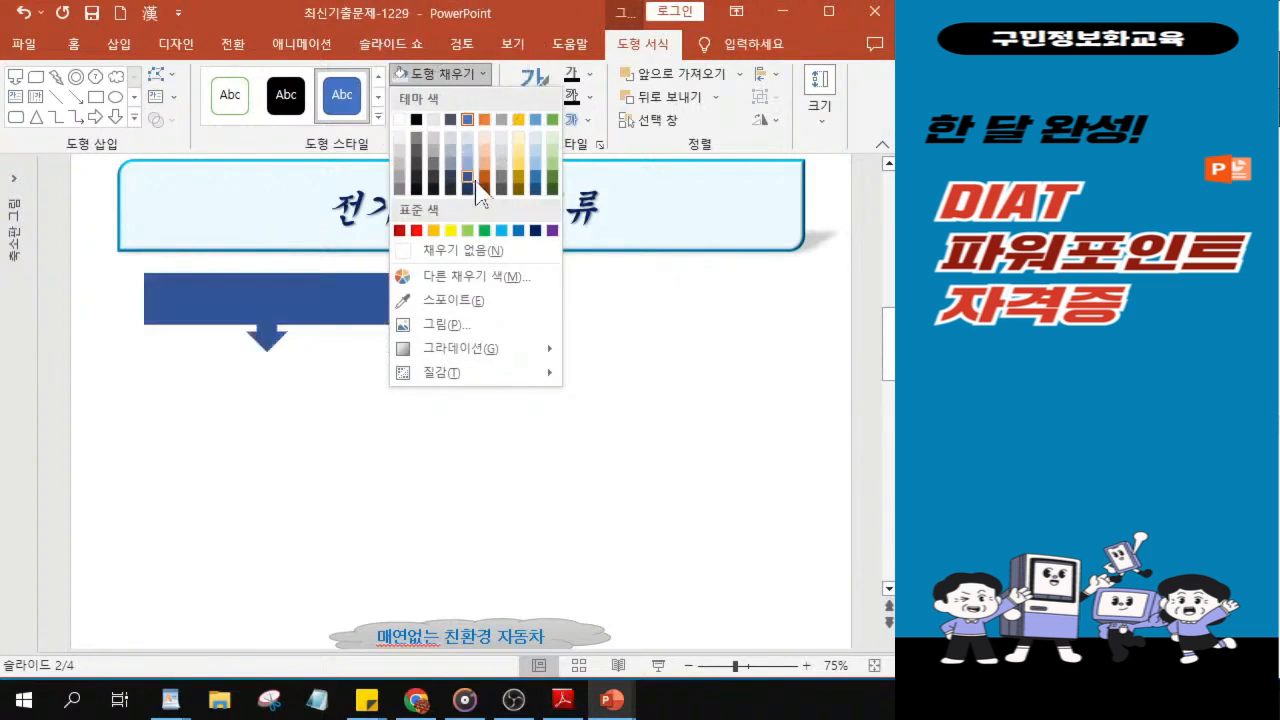
left_click(553, 150)
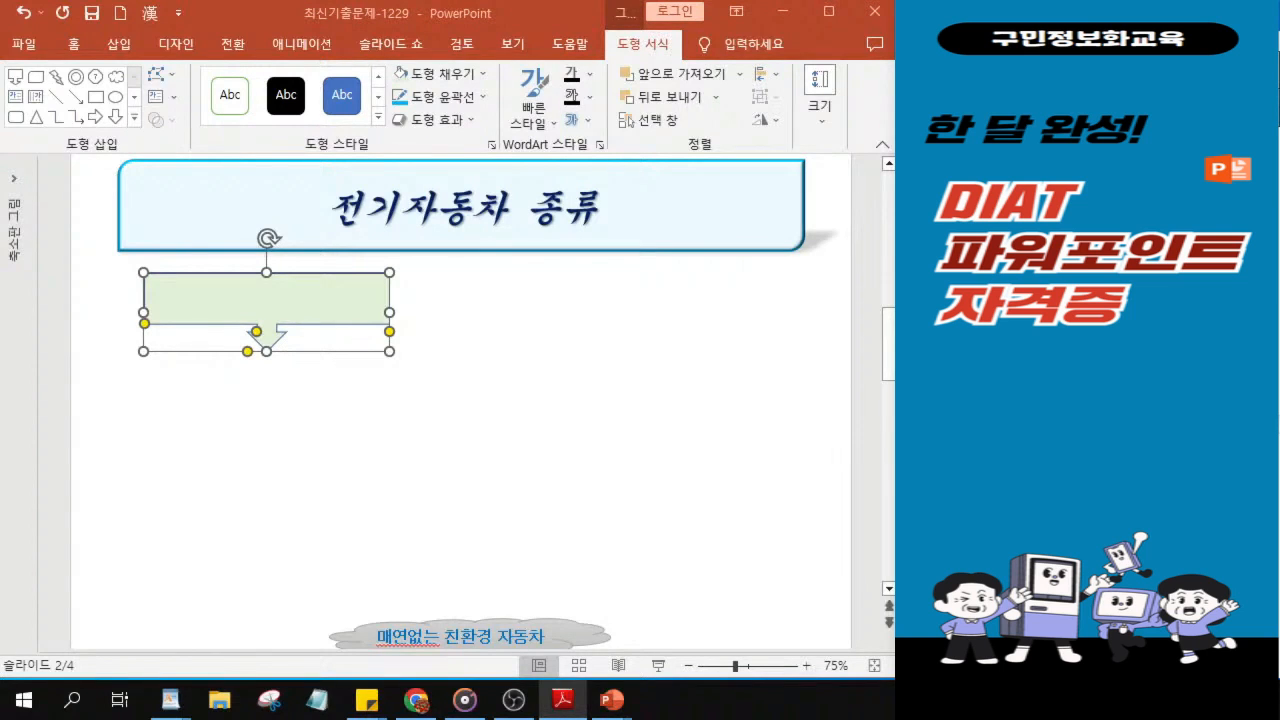
left_click(437, 74)
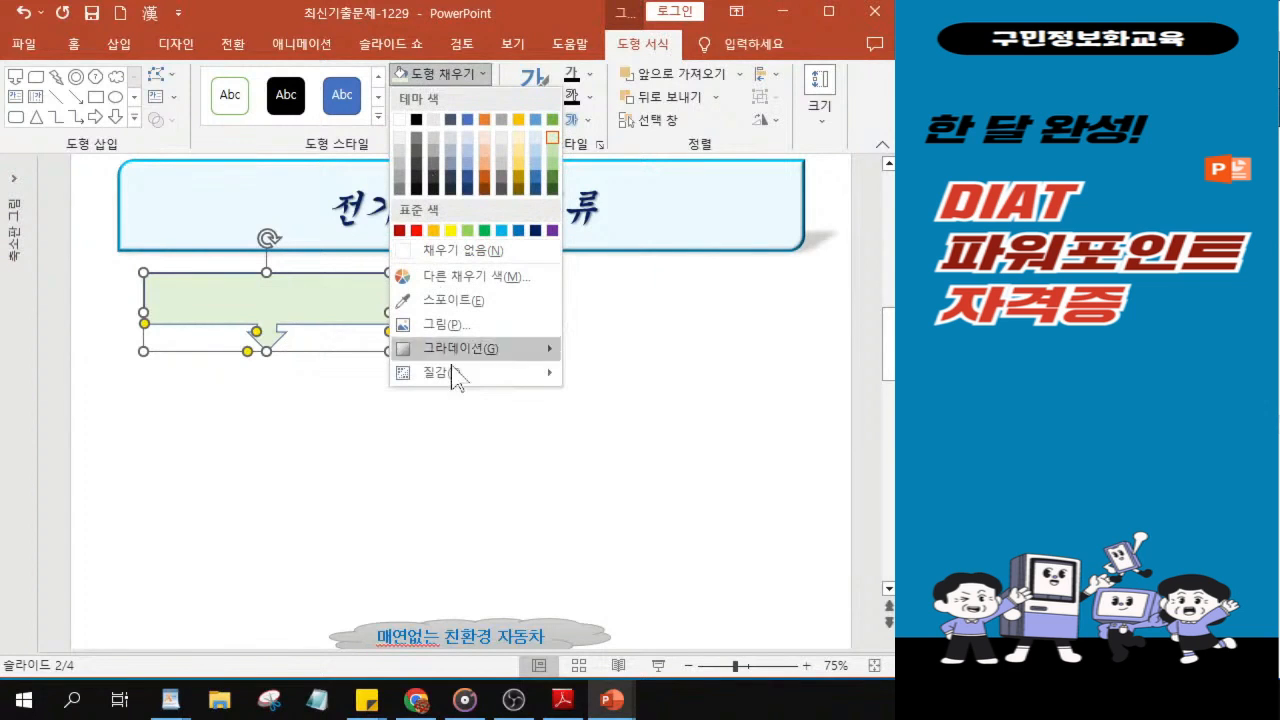
mouse_move(463, 358)
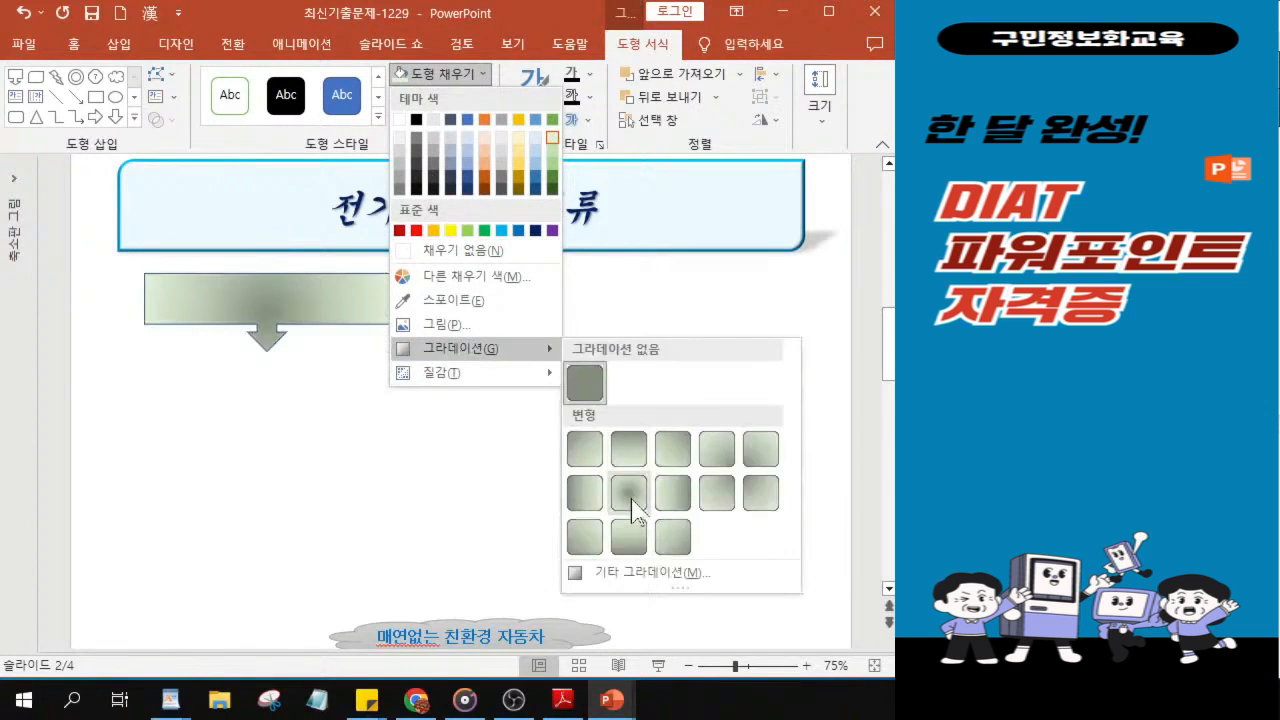
left_click(632, 506)
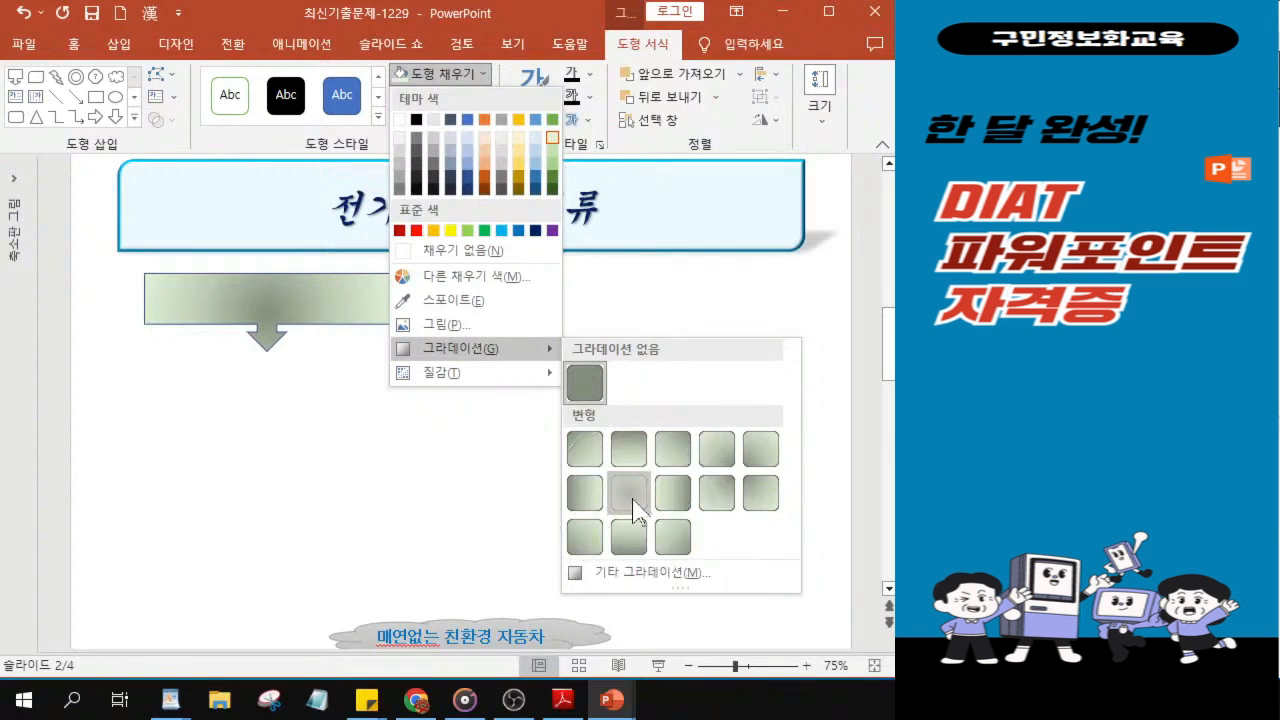
left_click(630, 494)
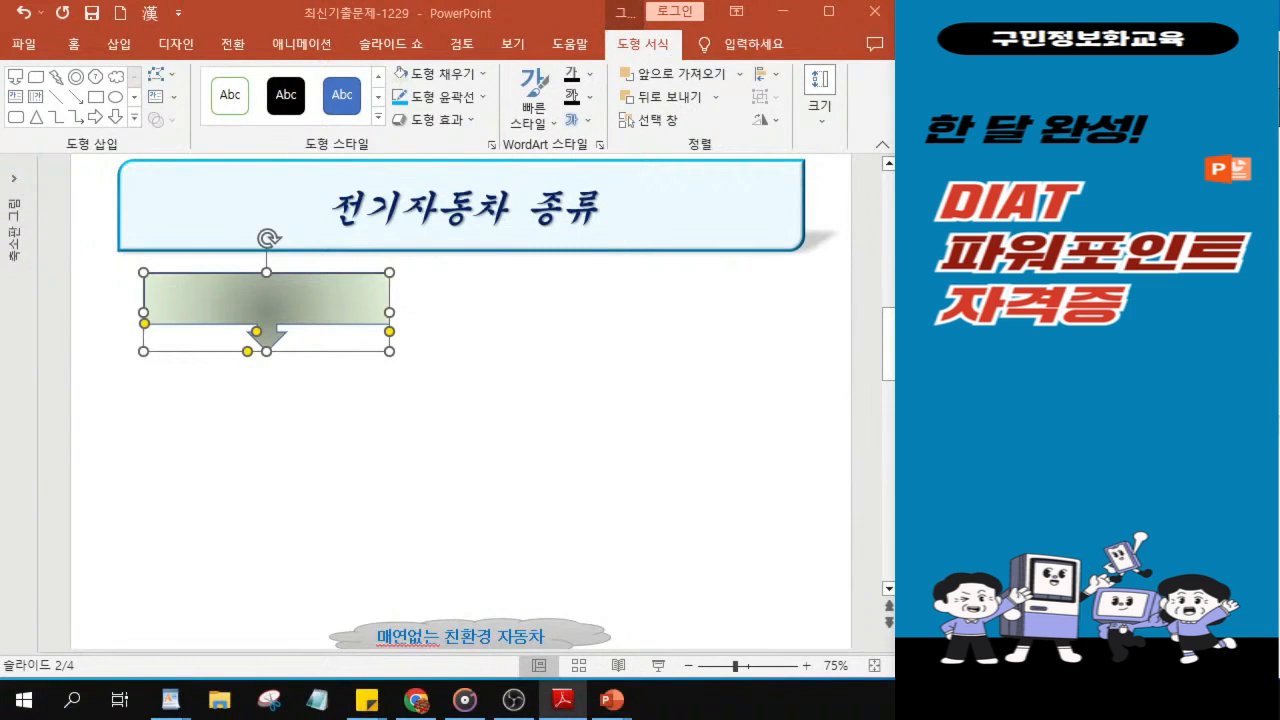
Set the down arrow callout's outline to standard blue with a width of 2 pt.
left_click(447, 100)
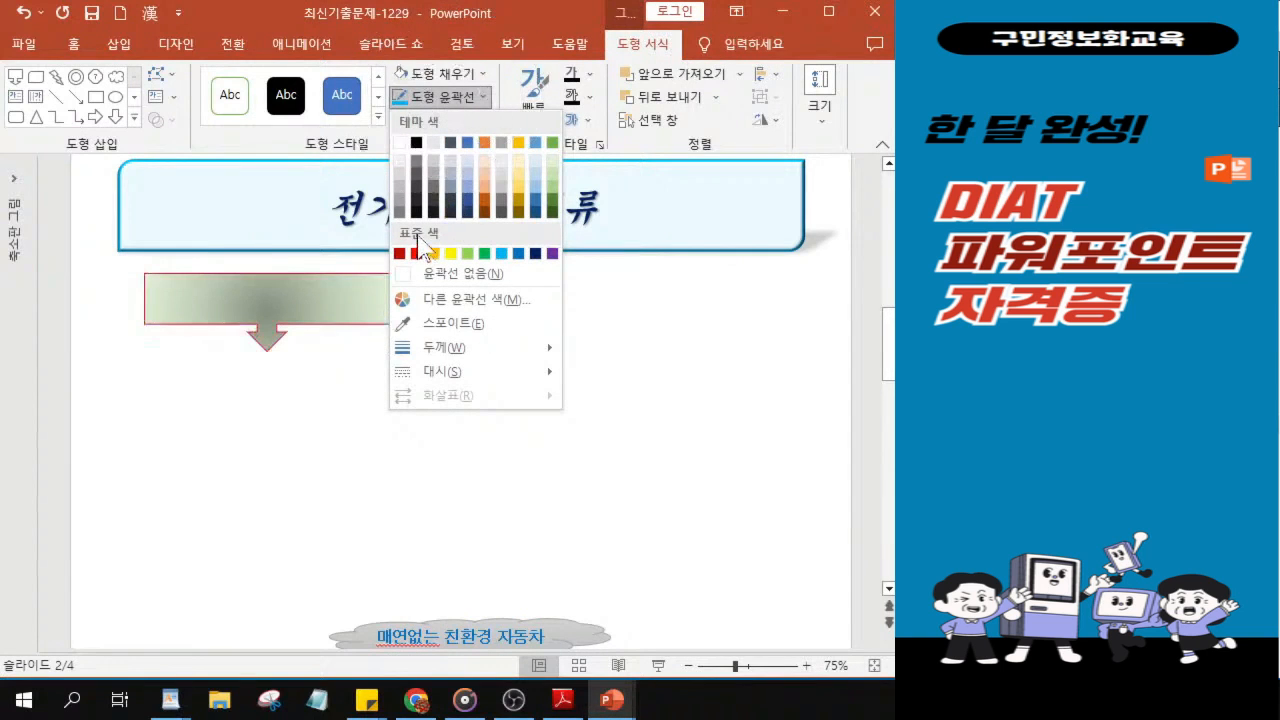
left_click(518, 254)
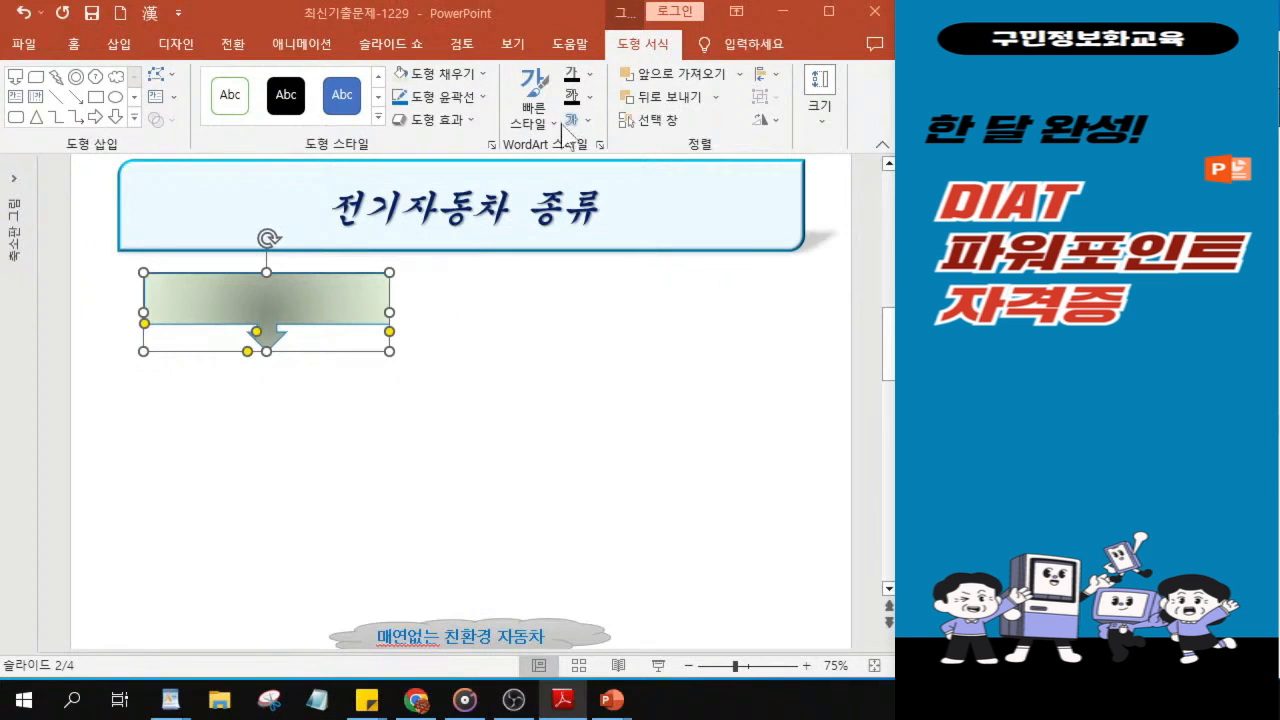
left_click(440, 100)
mouse_move(460, 352)
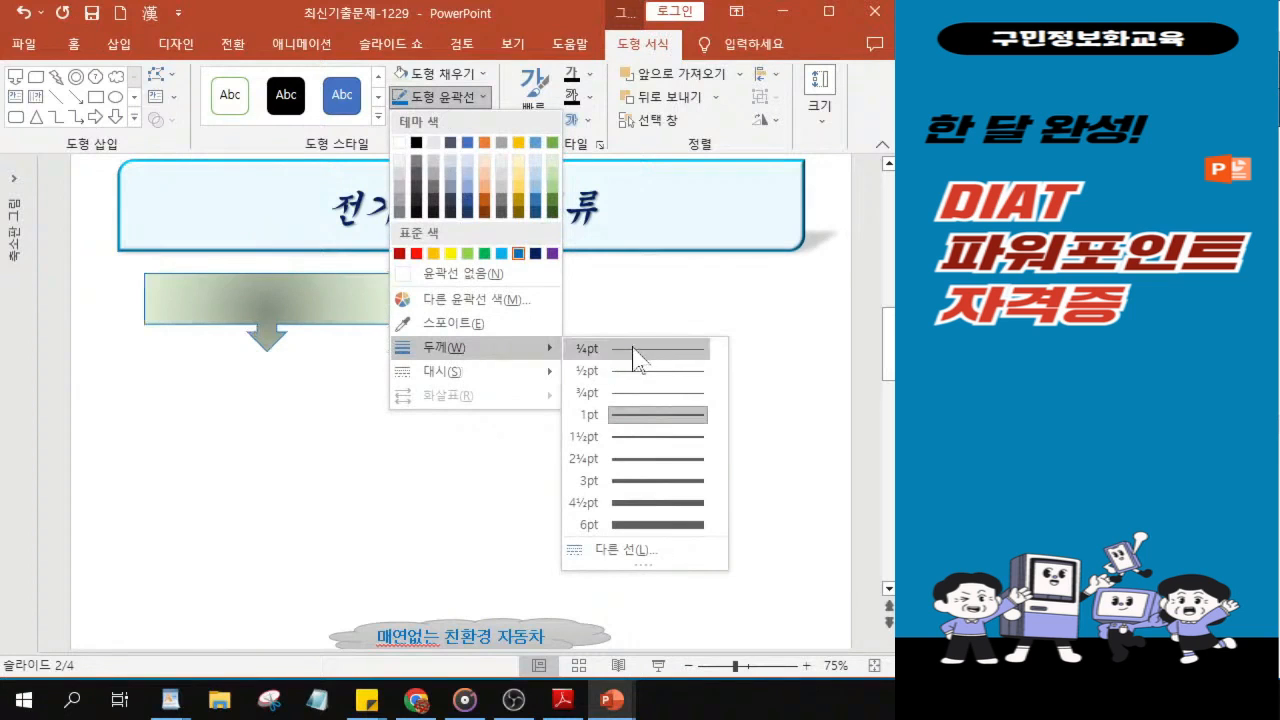
left_click(617, 552)
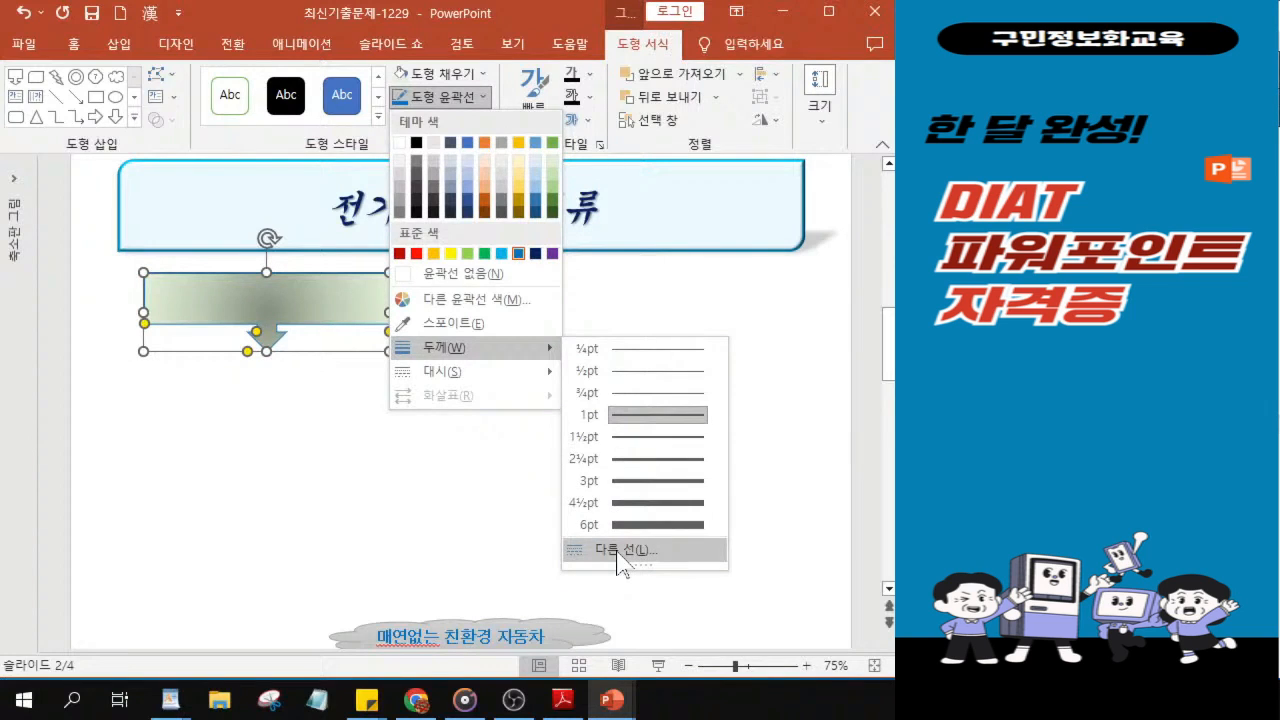
left_click(617, 550)
left_click(793, 470)
key("BackSpace")
type("2")
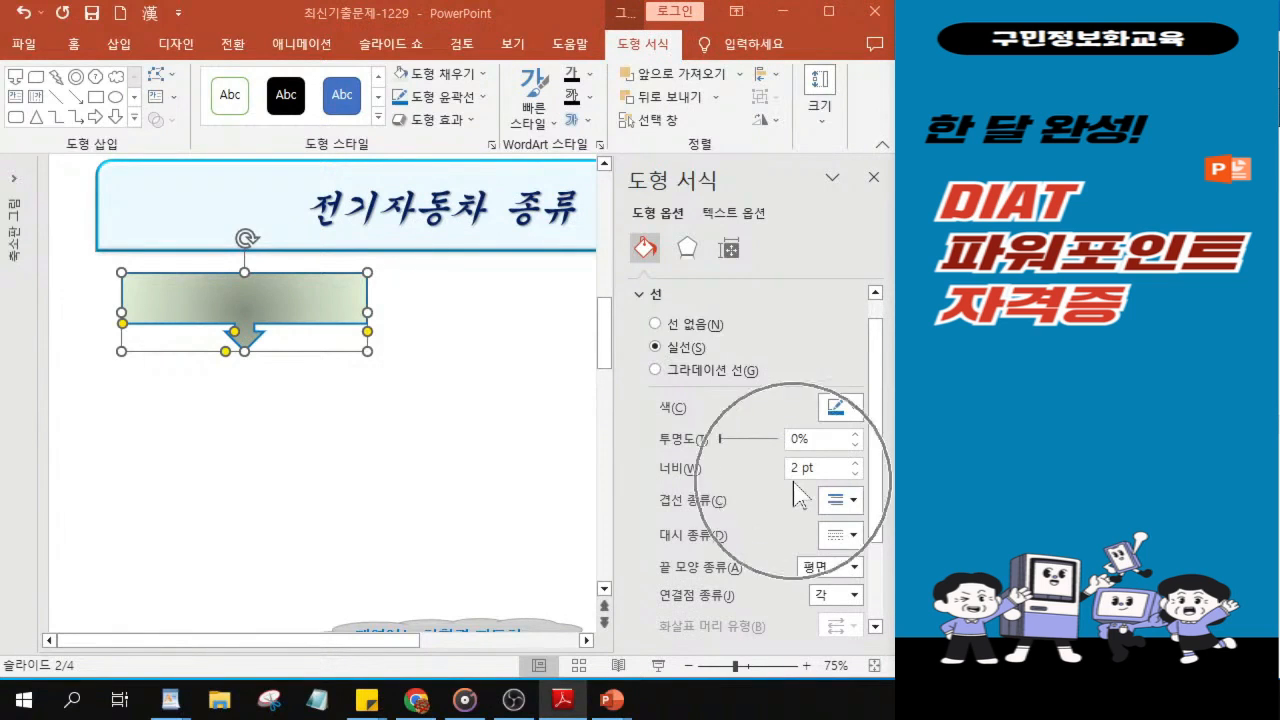
left_click(873, 179)
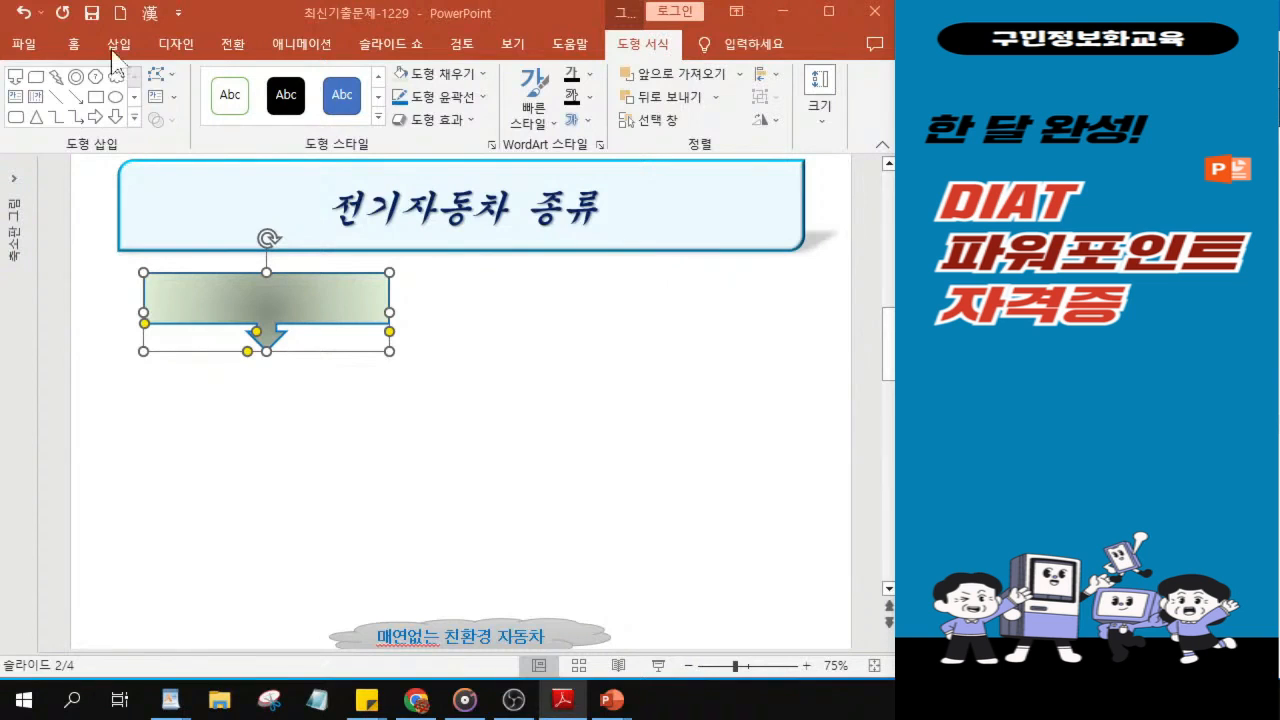
Set the down arrow callout's text font to 돋움체 at size 22.
left_click(72, 44)
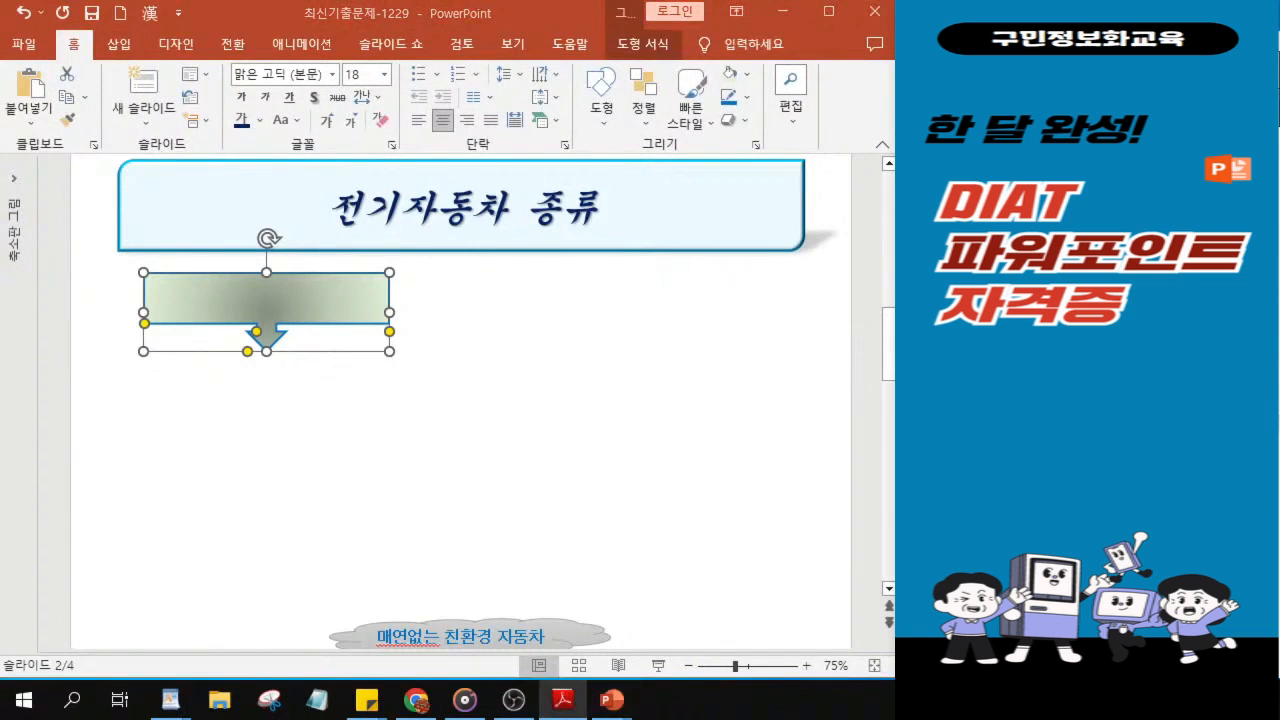
left_click(332, 74)
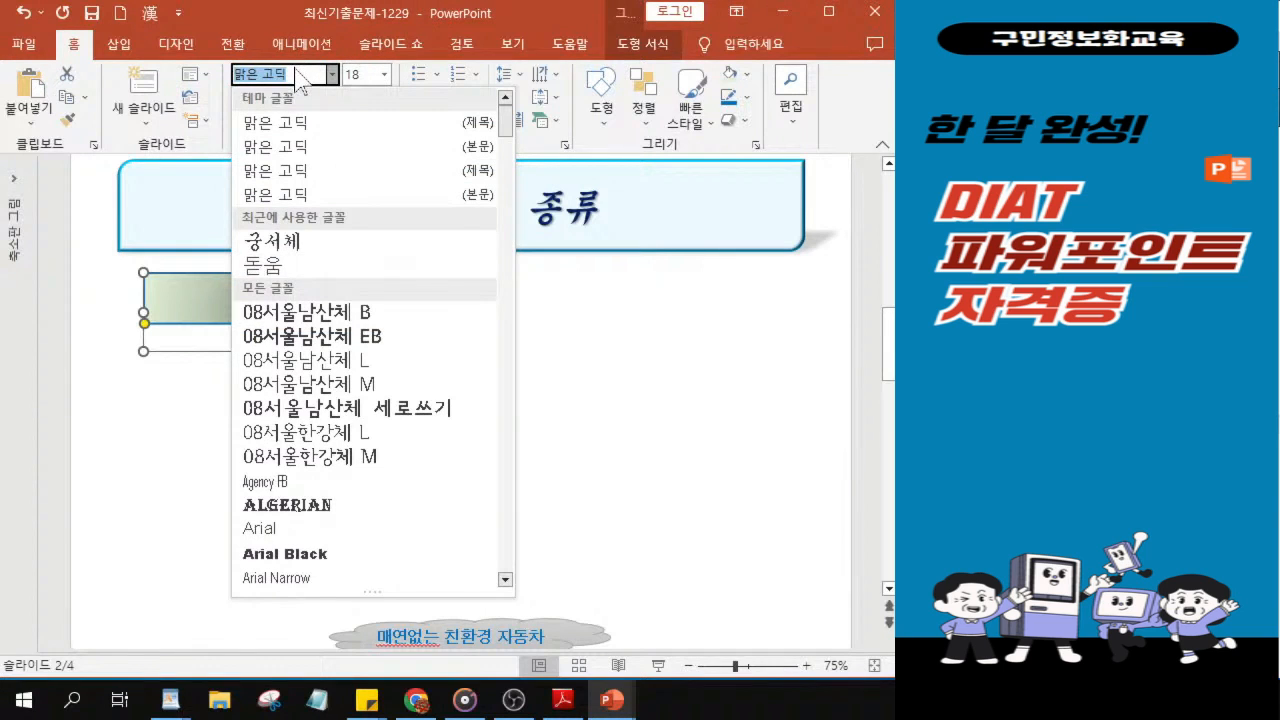
key("BackSpace")
type("돋움체")
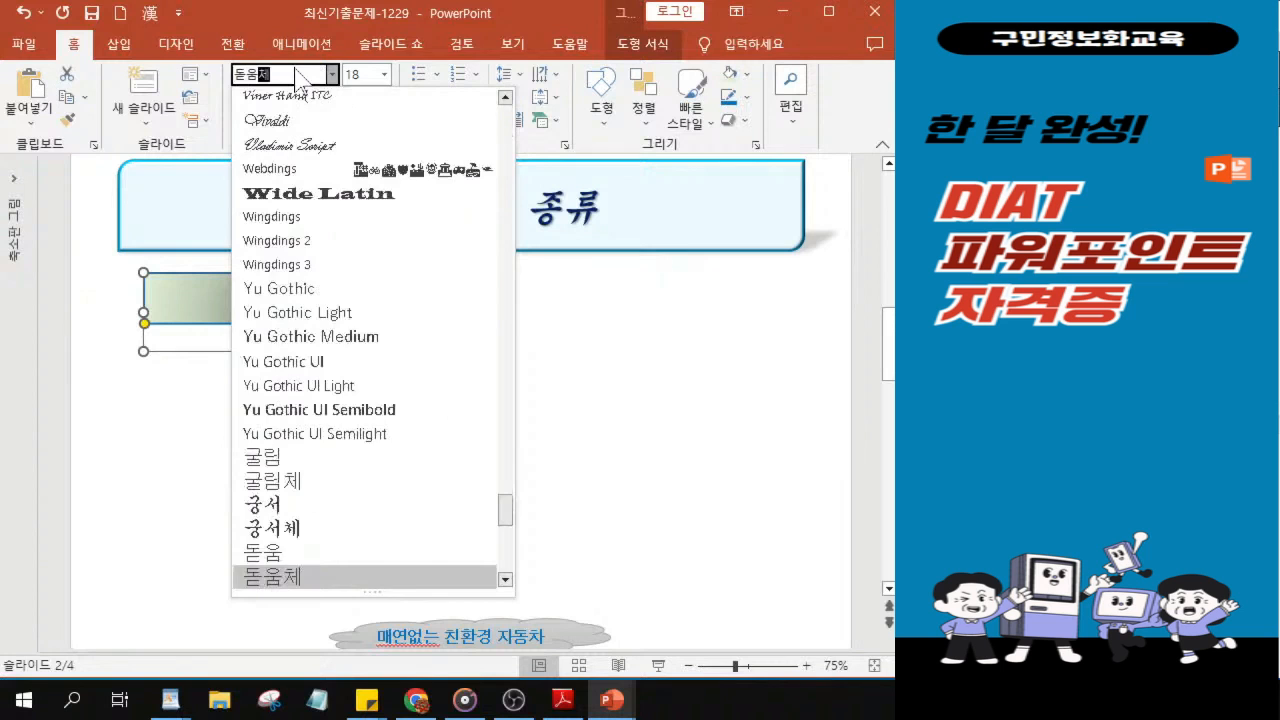
key("Return")
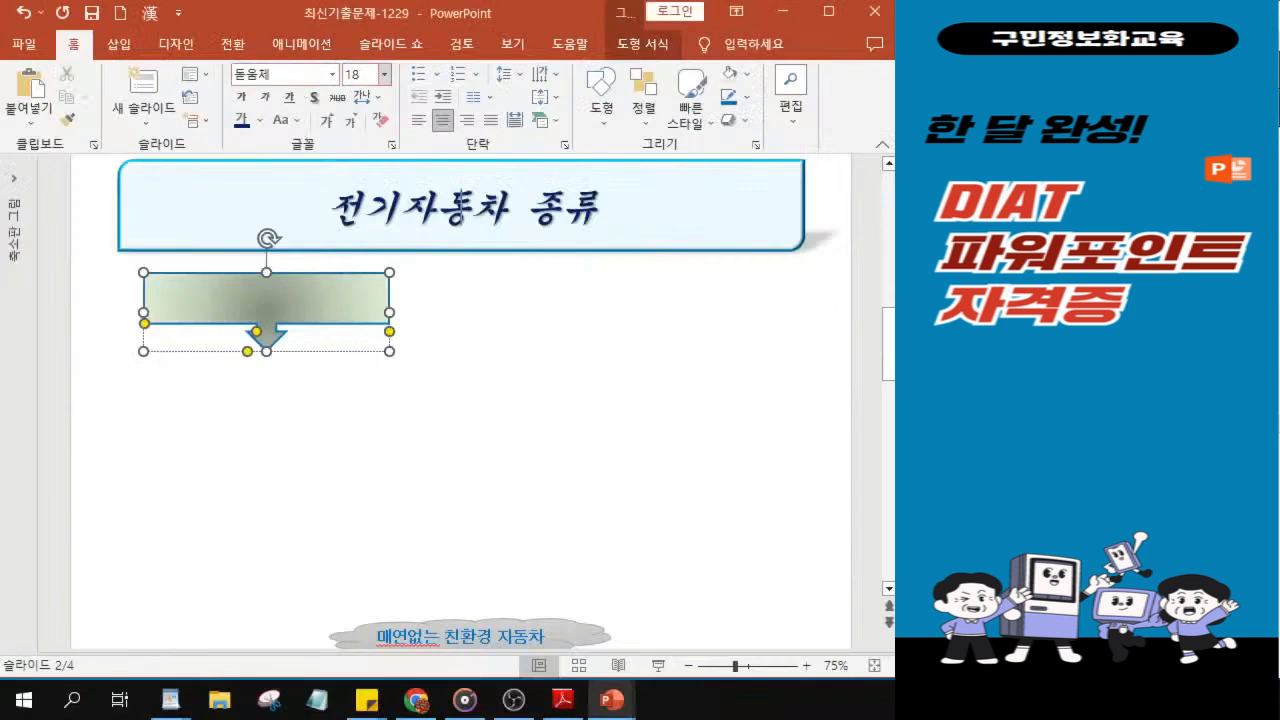
left_click(498, 162)
type("22")
key("Return")
Turn on bold and text shadow for the callout's text and set its font color to standard orange.
left_click(241, 97)
left_click(314, 97)
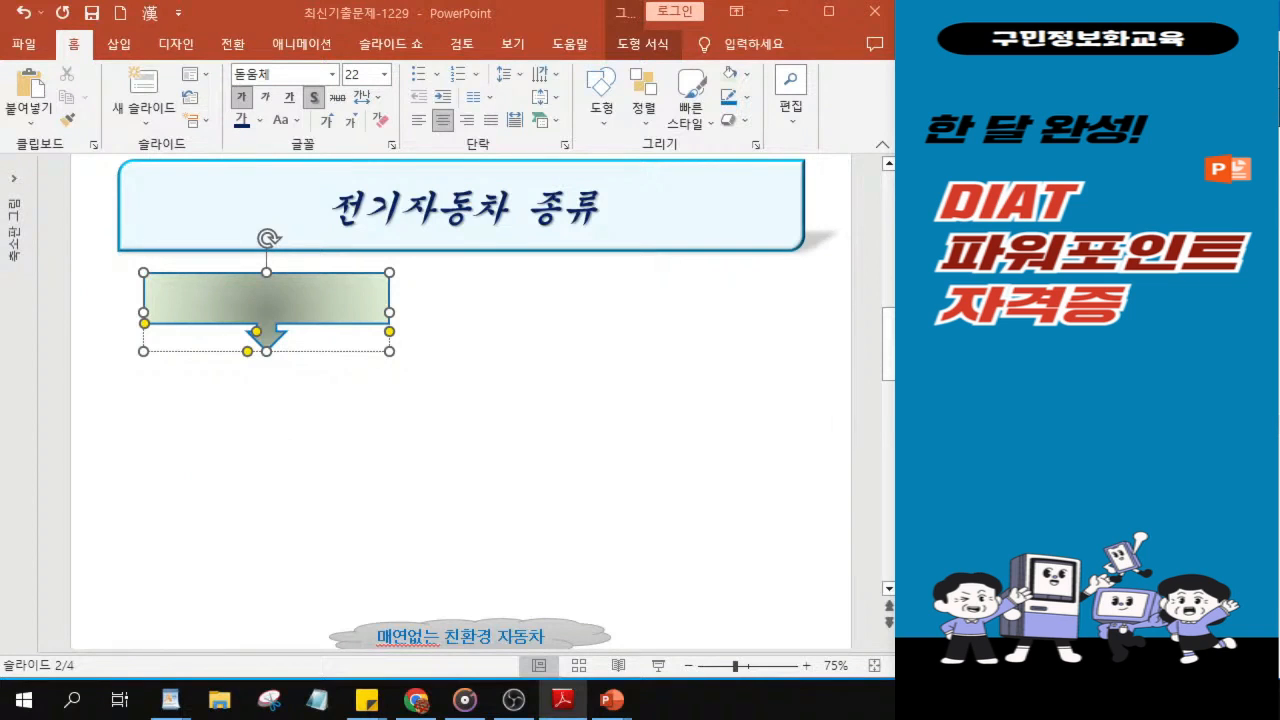
left_click(314, 98)
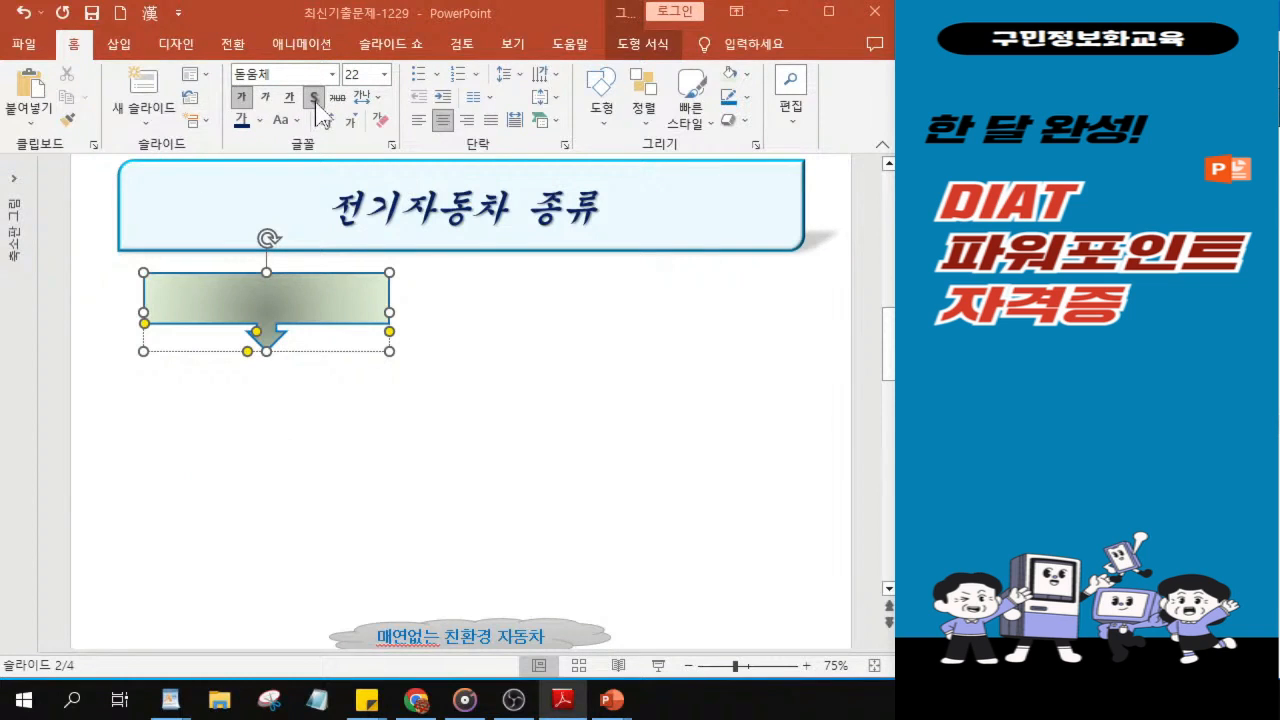
left_click(259, 120)
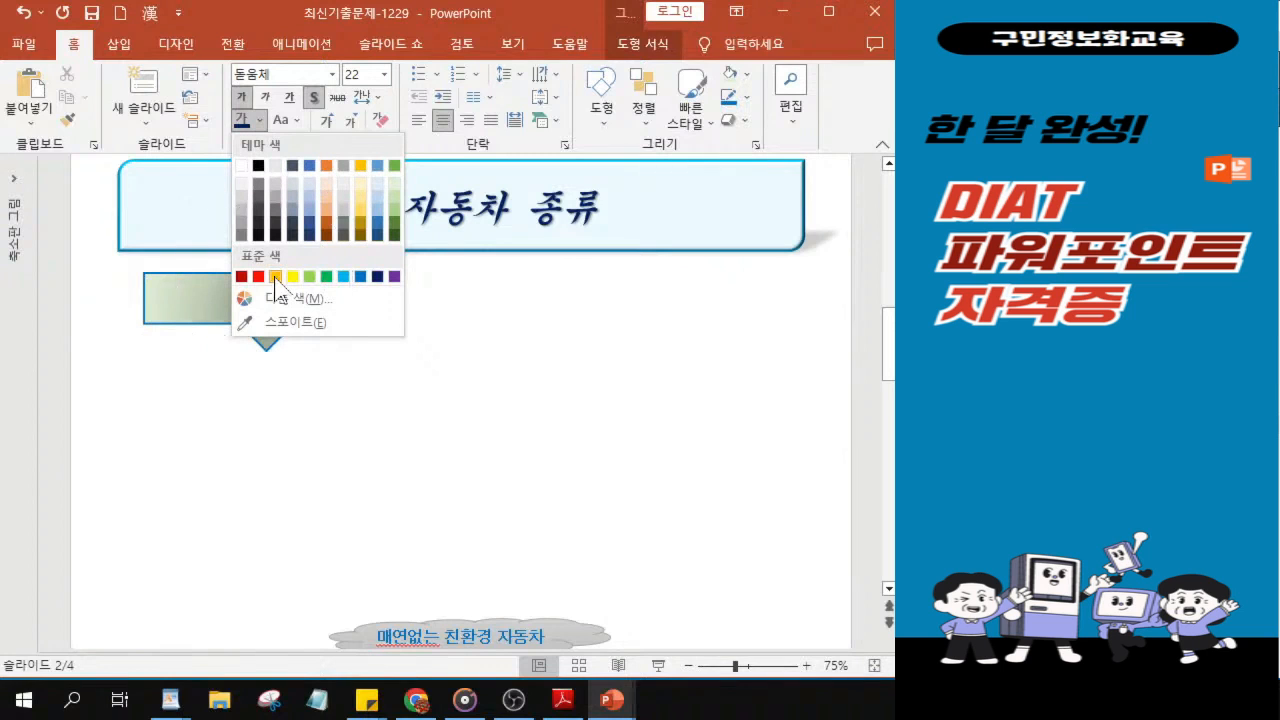
left_click(276, 277)
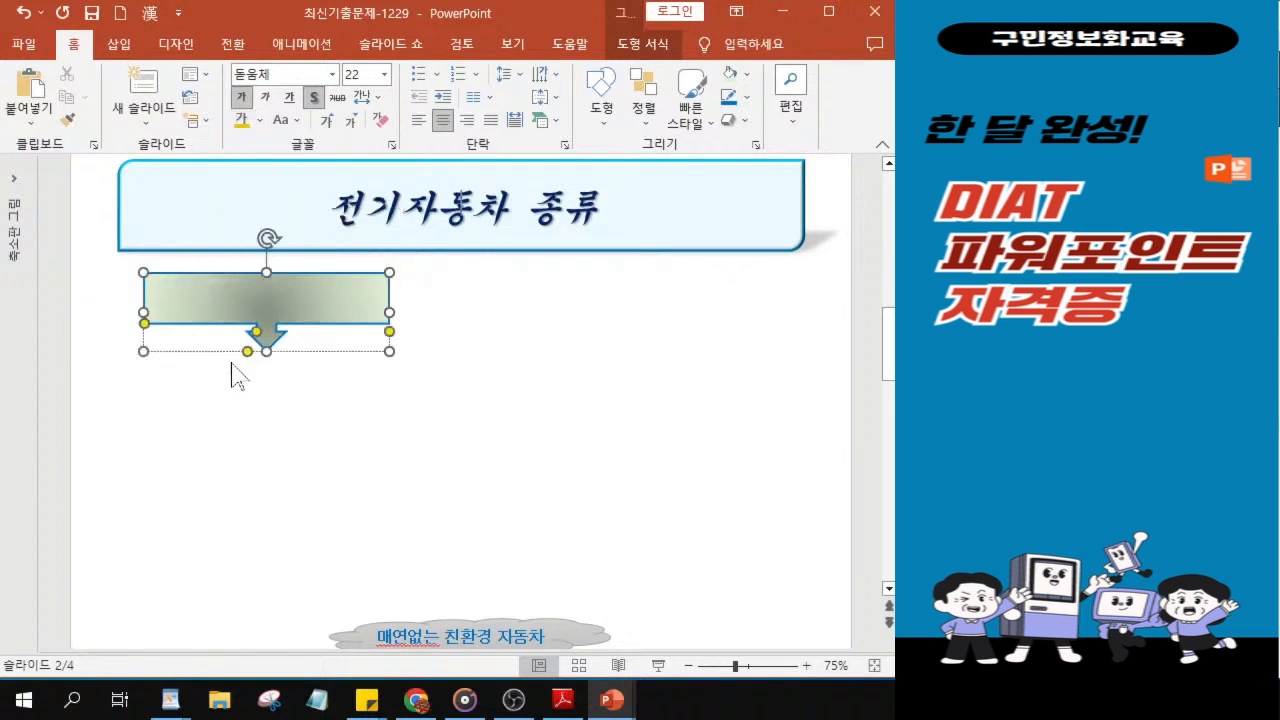
Enter the text "자동차 종류" in the down arrow callout.
scroll(211, 311, "up", 3, "ctrl")
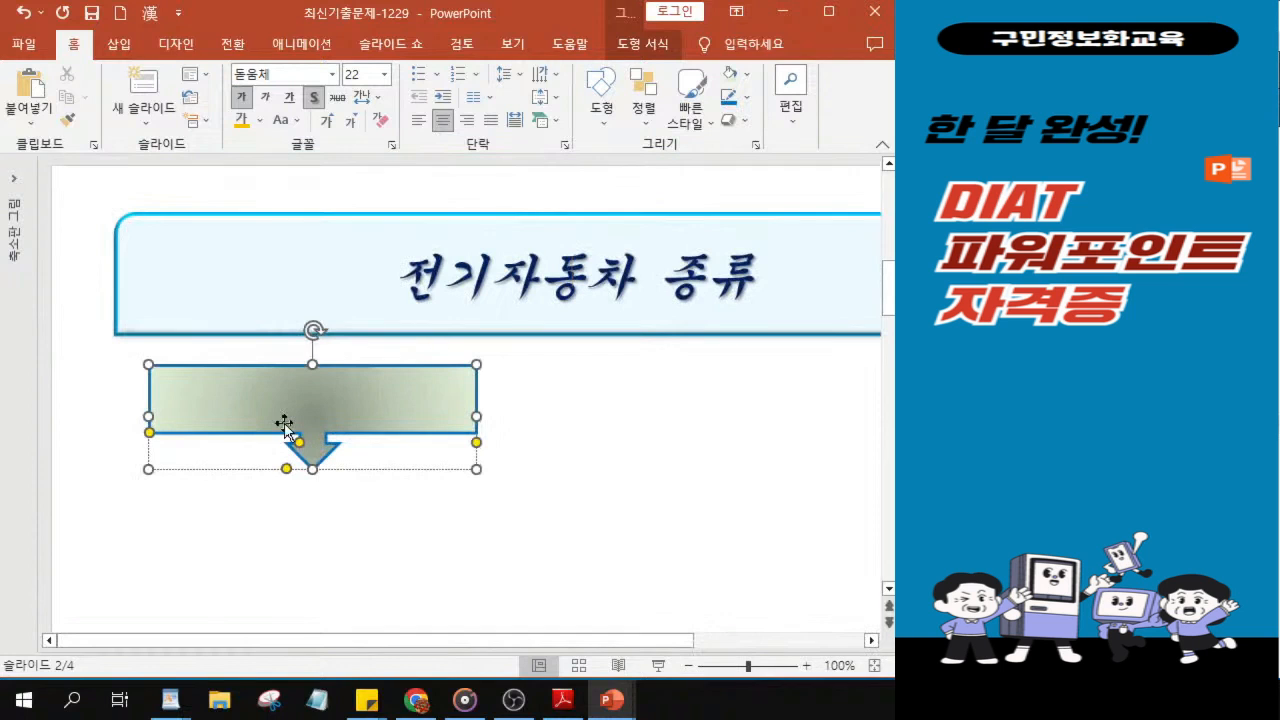
scroll(308, 420, "up", 2, "ctrl")
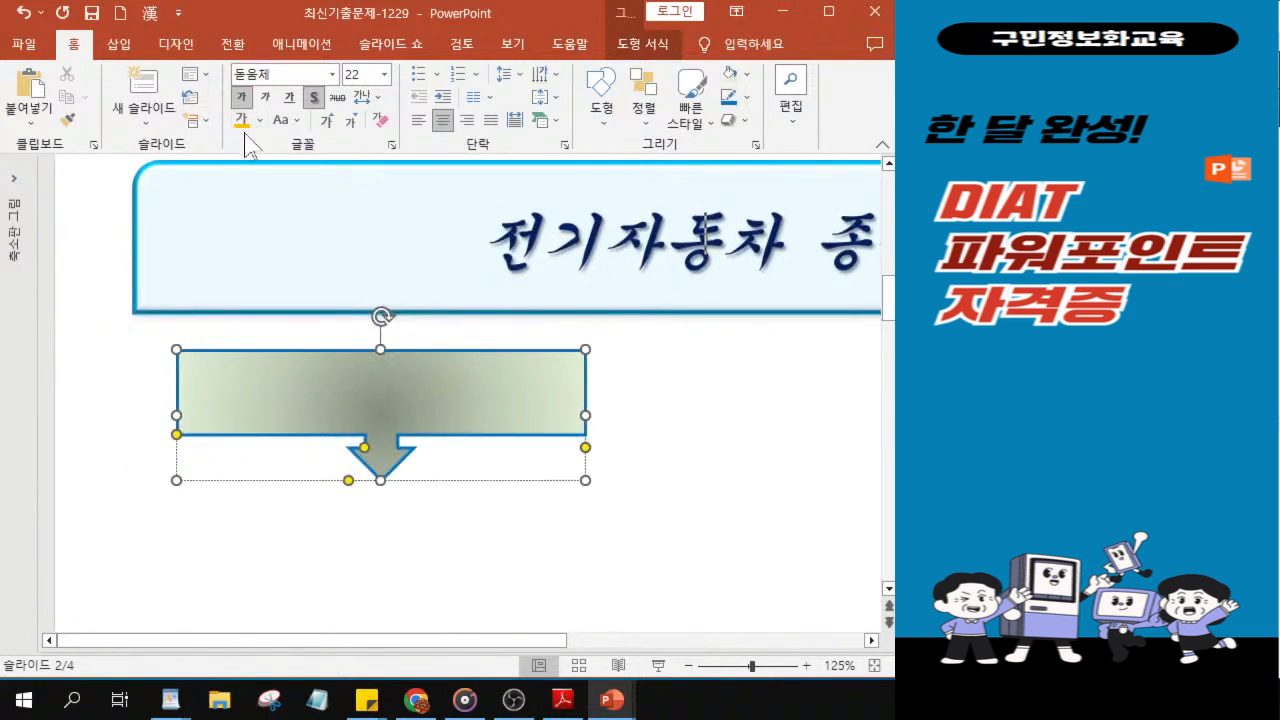
type("자동차 종ㄹ")
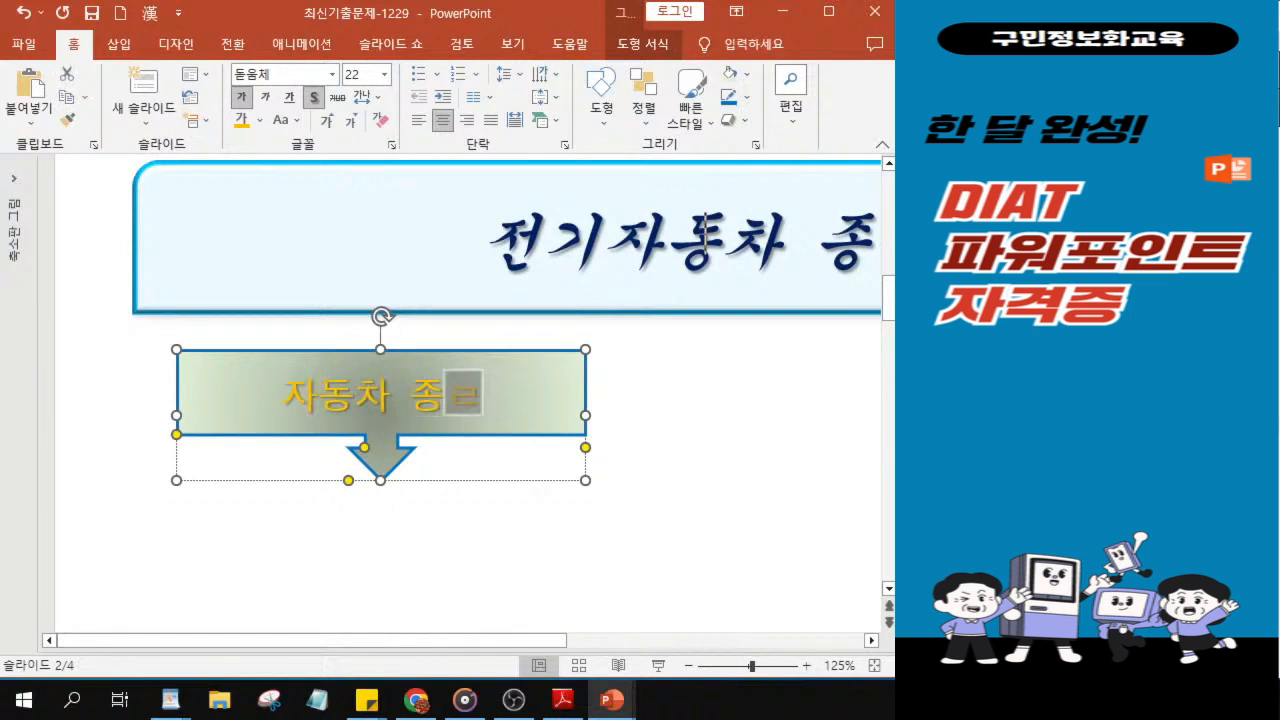
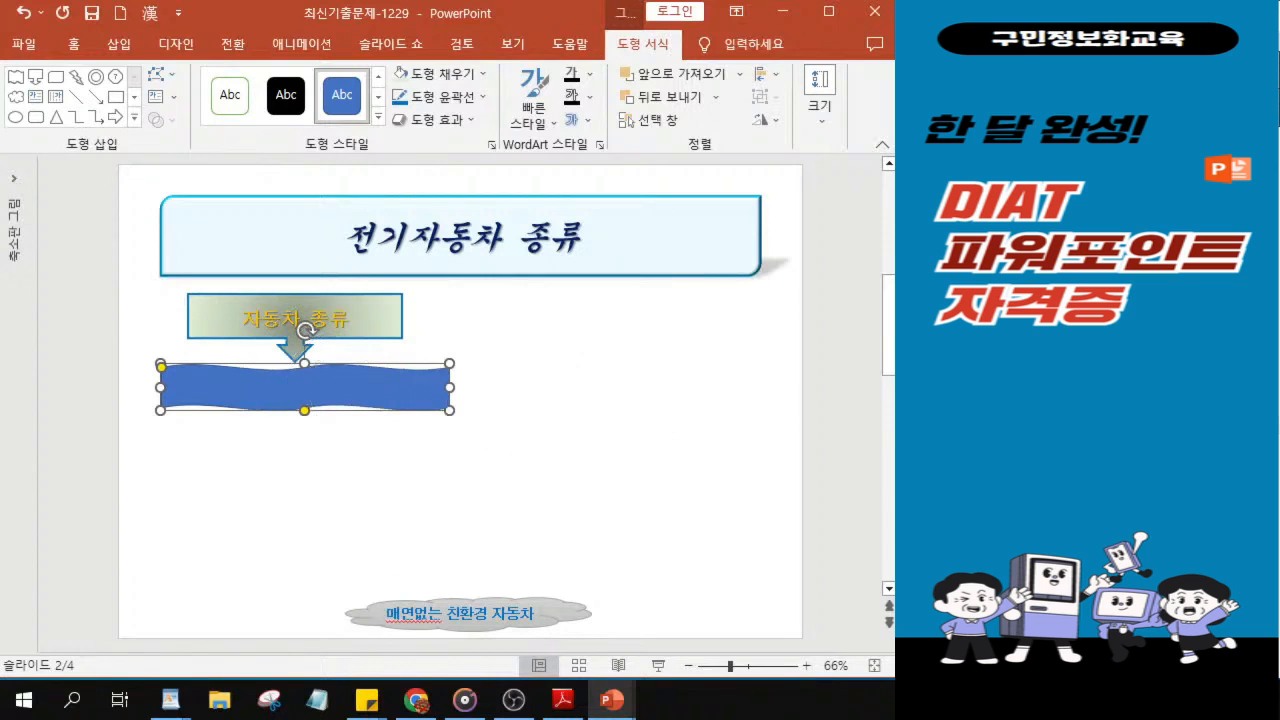
Position the wave shape just below the callout and shift the callout so its arrow is centered over the wave.
mouse_move(338, 400)
left_mouse_down()
mouse_move(337, 531)
mouse_move(362, 451)
mouse_move(345, 390)
left_mouse_up()
key("ctrl+Down")
left_click_drag(357, 334, 371, 329)
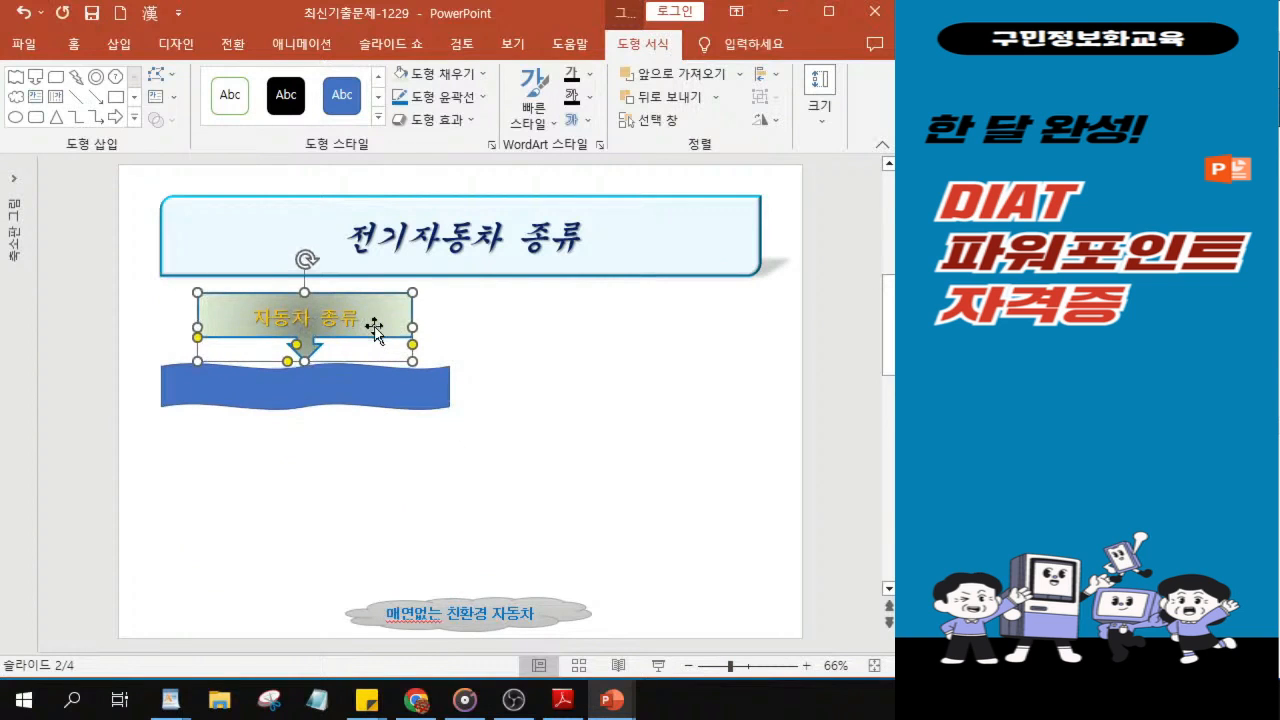
Fill the wave shape below the callout with the theme green (Accent 6).
left_click(368, 398)
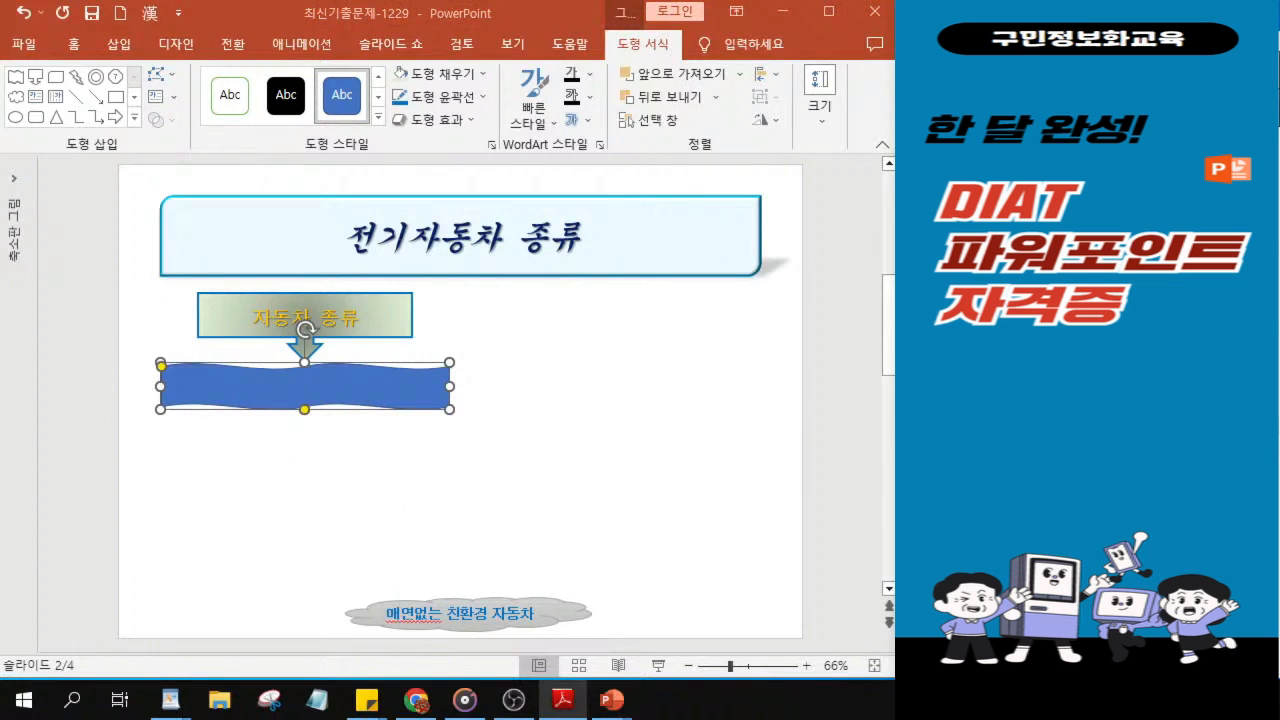
left_click(447, 80)
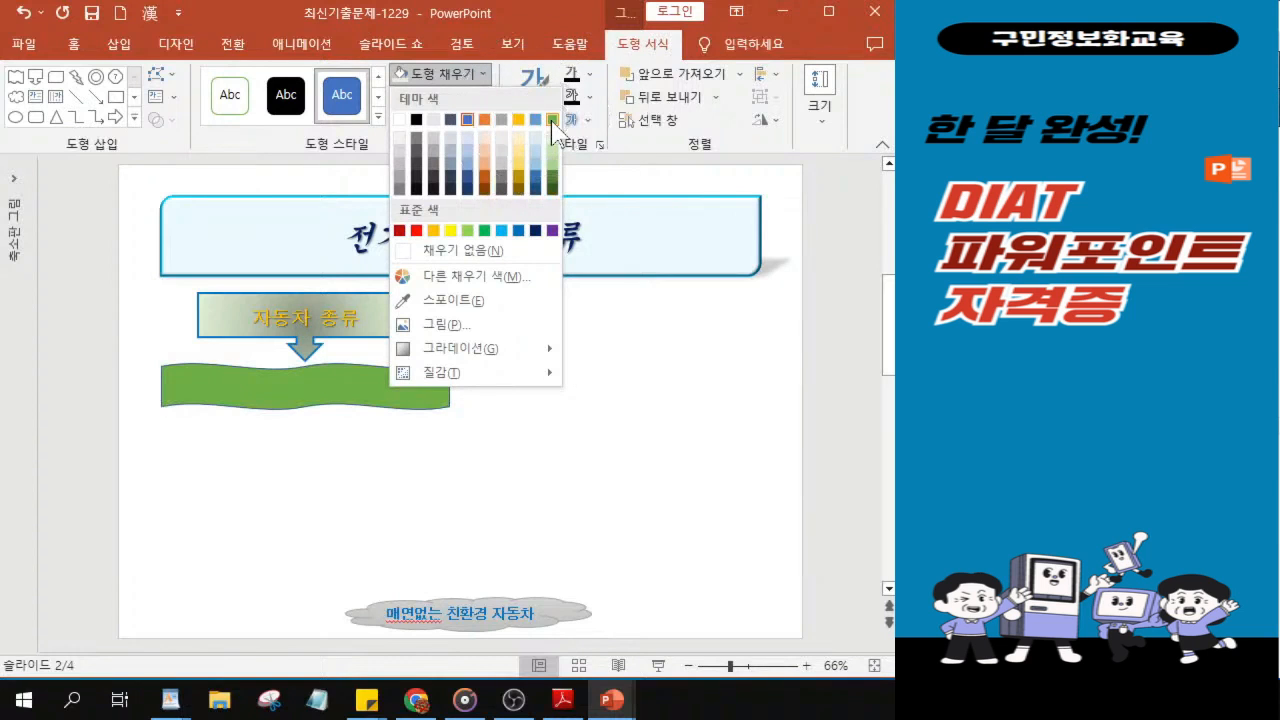
left_click(552, 120)
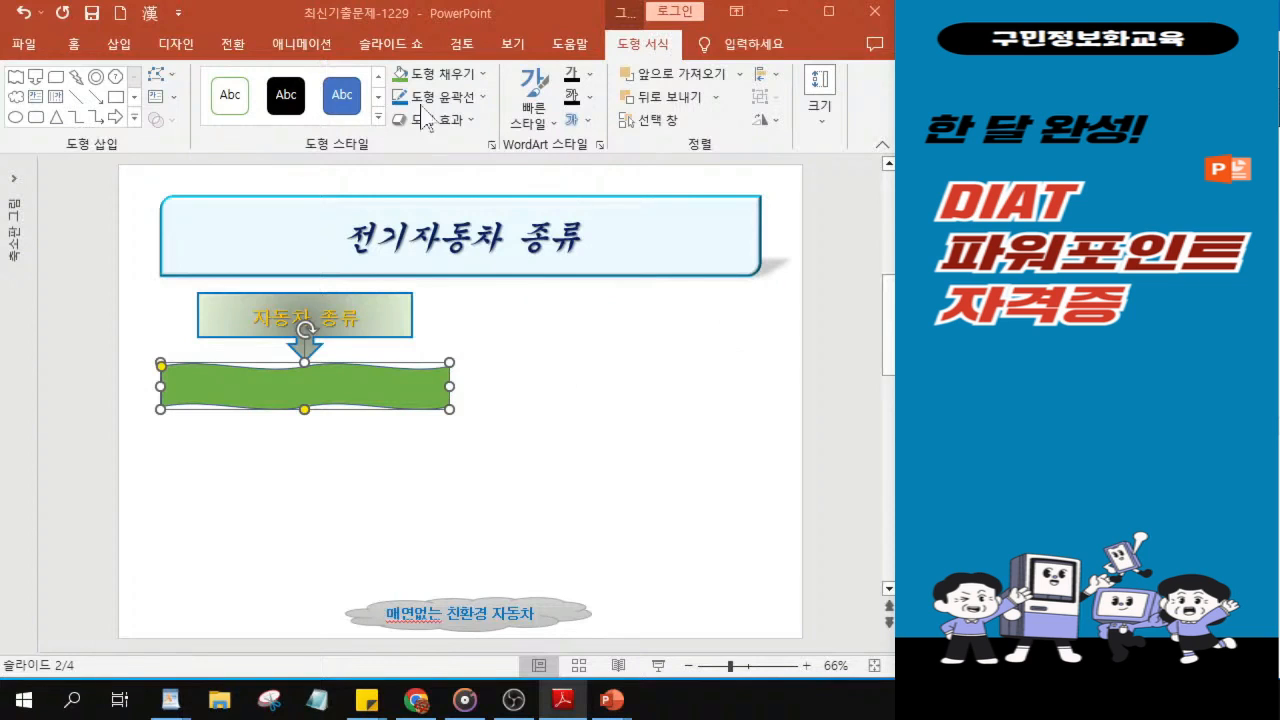
left_click(460, 78)
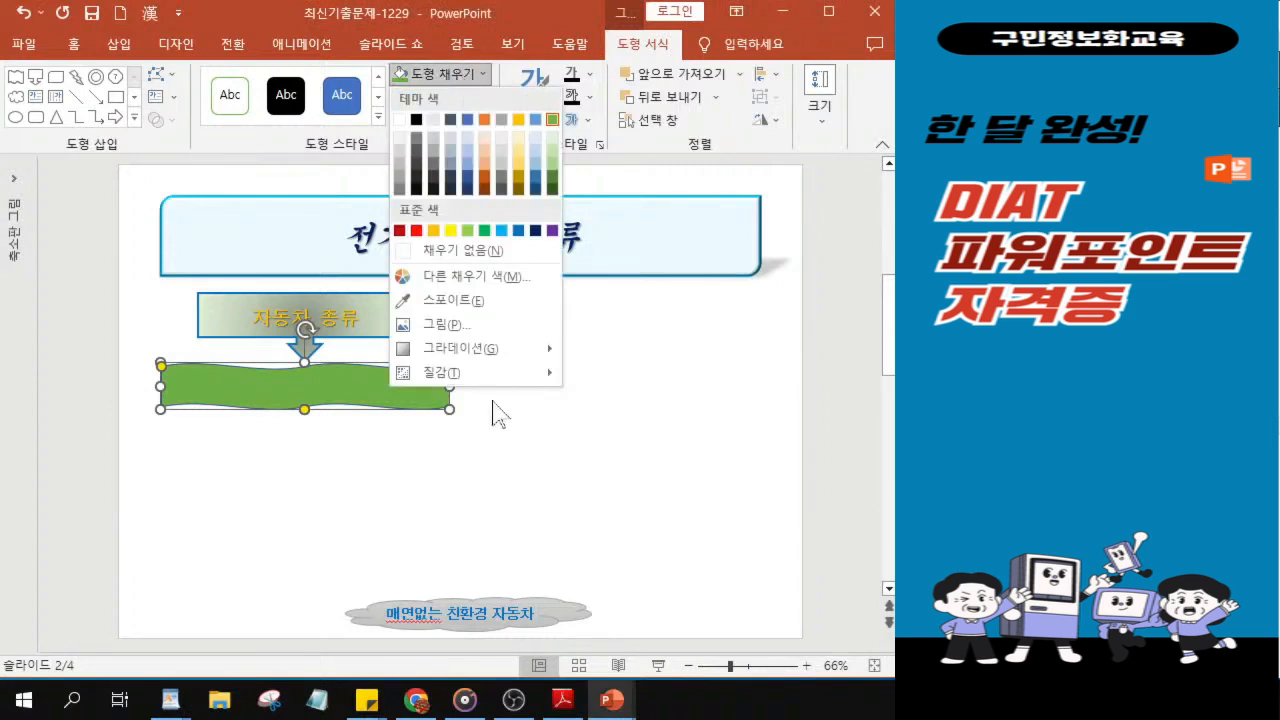
mouse_move(503, 356)
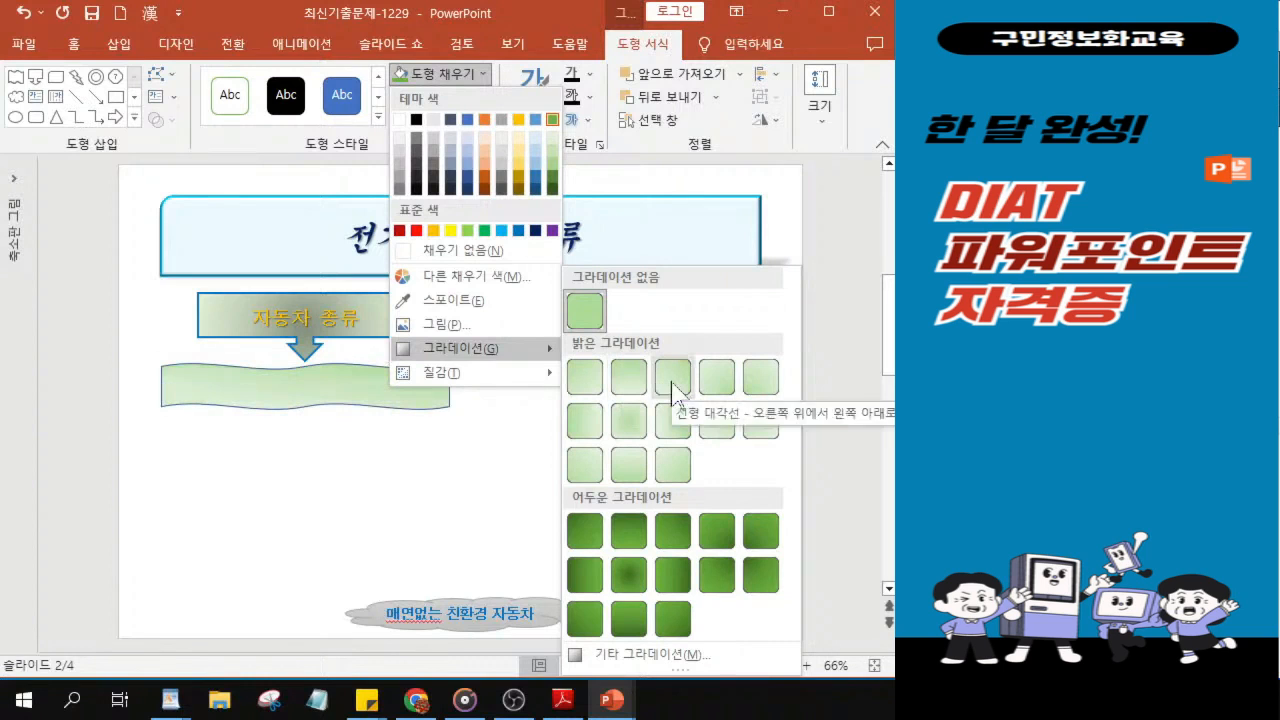
key("Escape")
key("Escape")
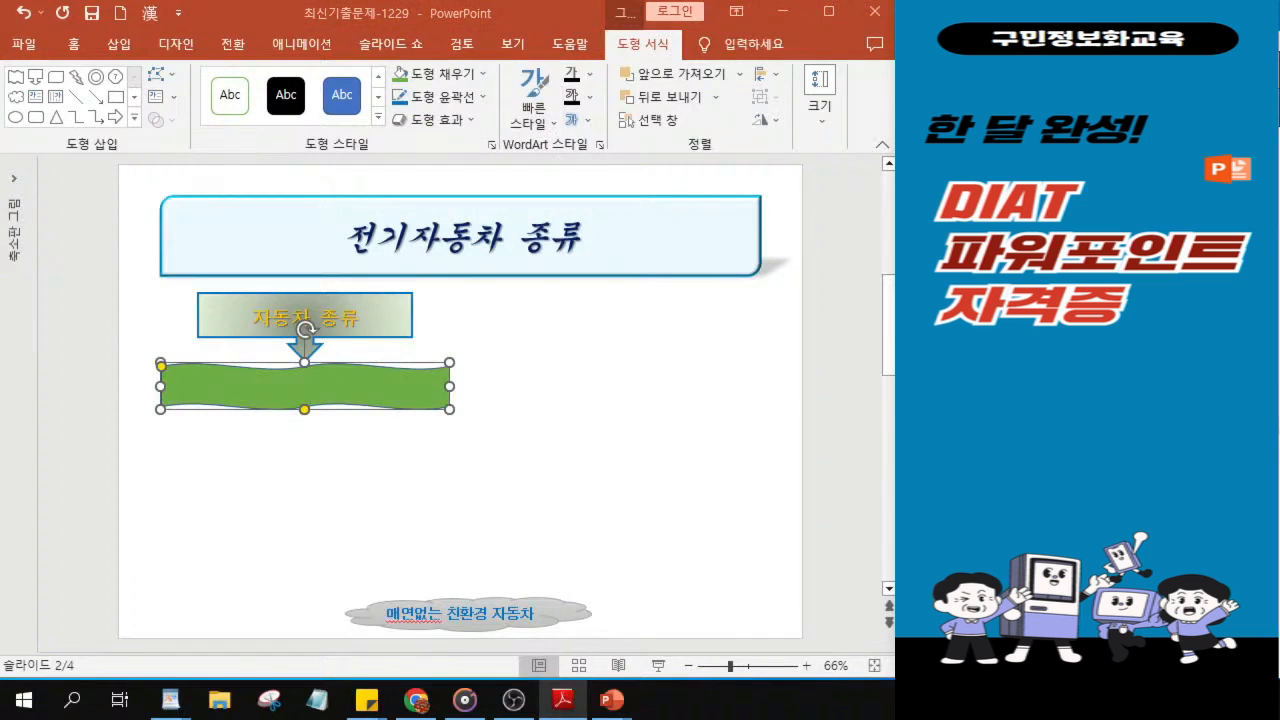
Apply the light Linear Up gradient to the wave shape's green fill.
left_click(442, 74)
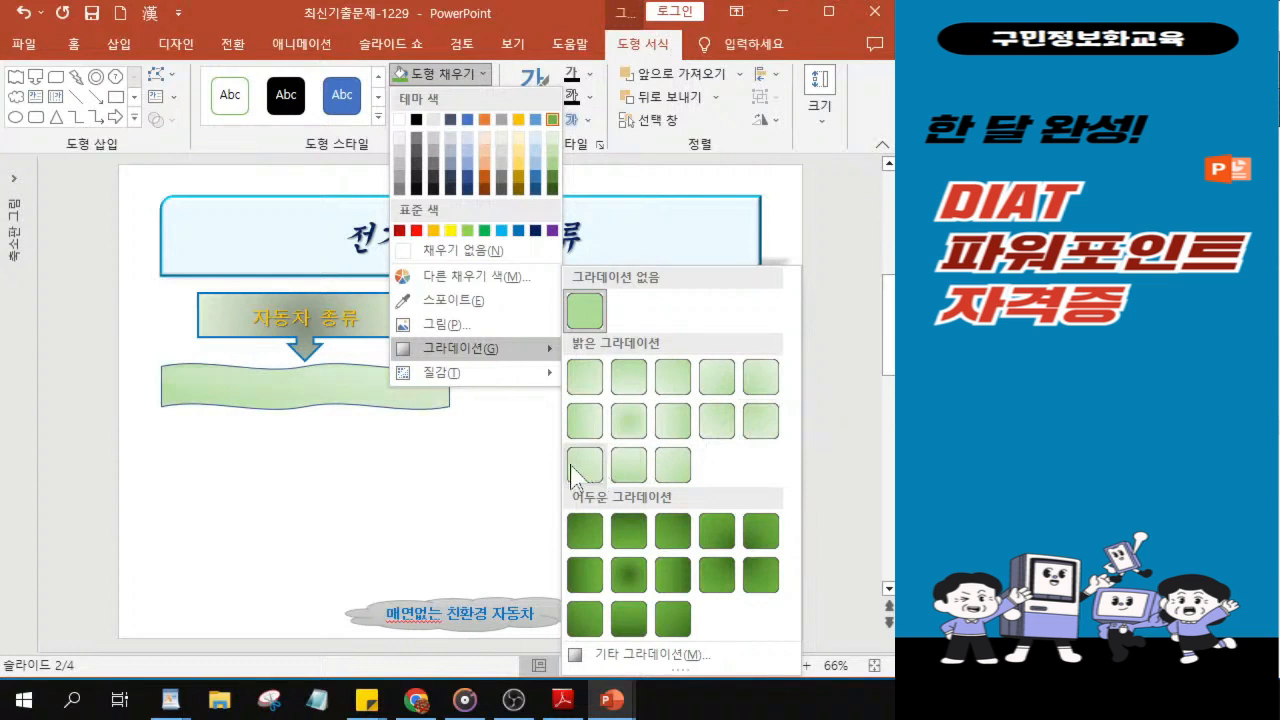
left_click(631, 467)
key("ctrl")
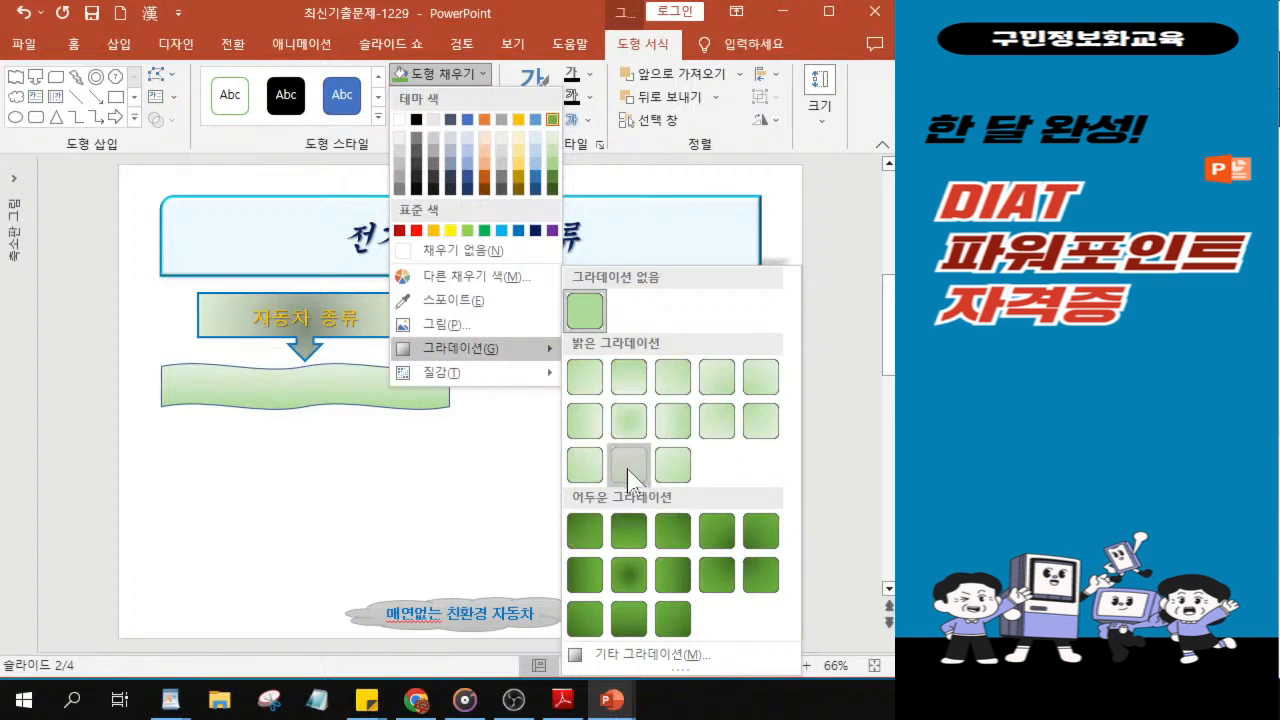
key("ctrl")
key("ctrl")
key("ctrl")
key("ctrl")
key("ctrl")
key("ctrl")
left_click(627, 467)
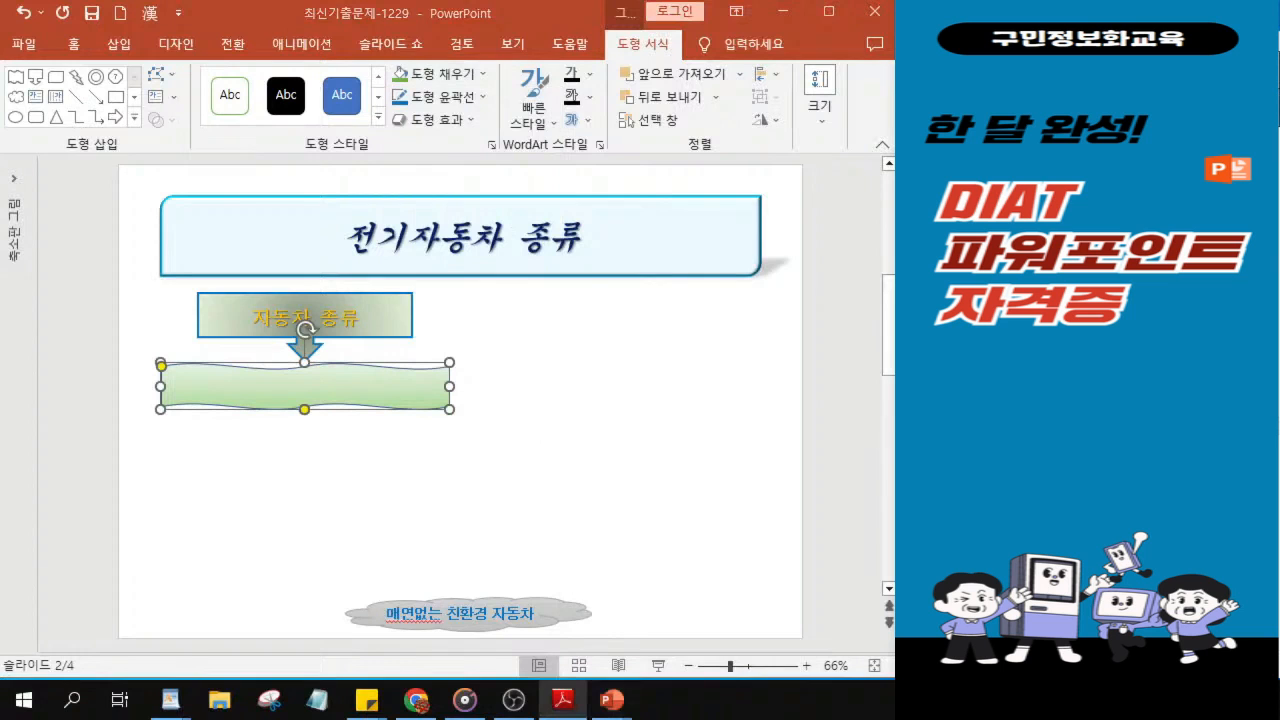
Remove the outline from the green gradient wave shape below the callout.
left_click(438, 97)
key("ctrl")
key("ctrl")
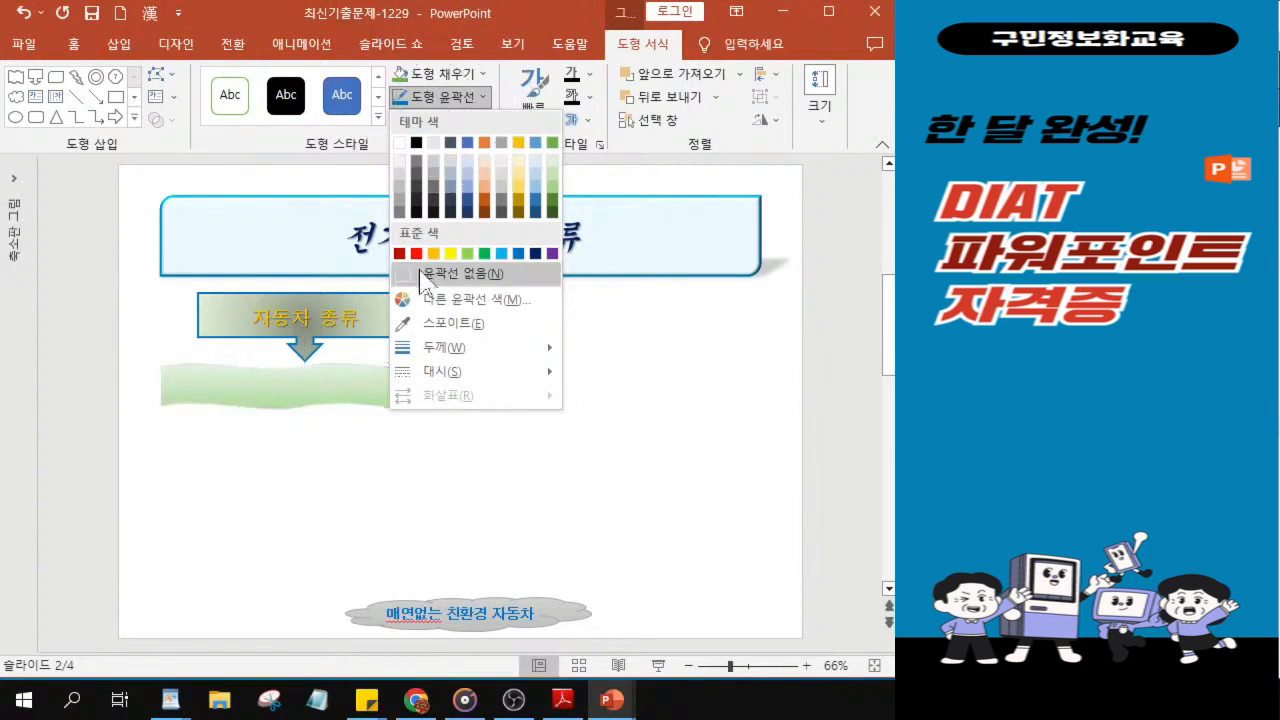
key("ctrl")
key("ctrl")
key("ctrl")
key("ctrl")
key("ctrl")
left_click(425, 274)
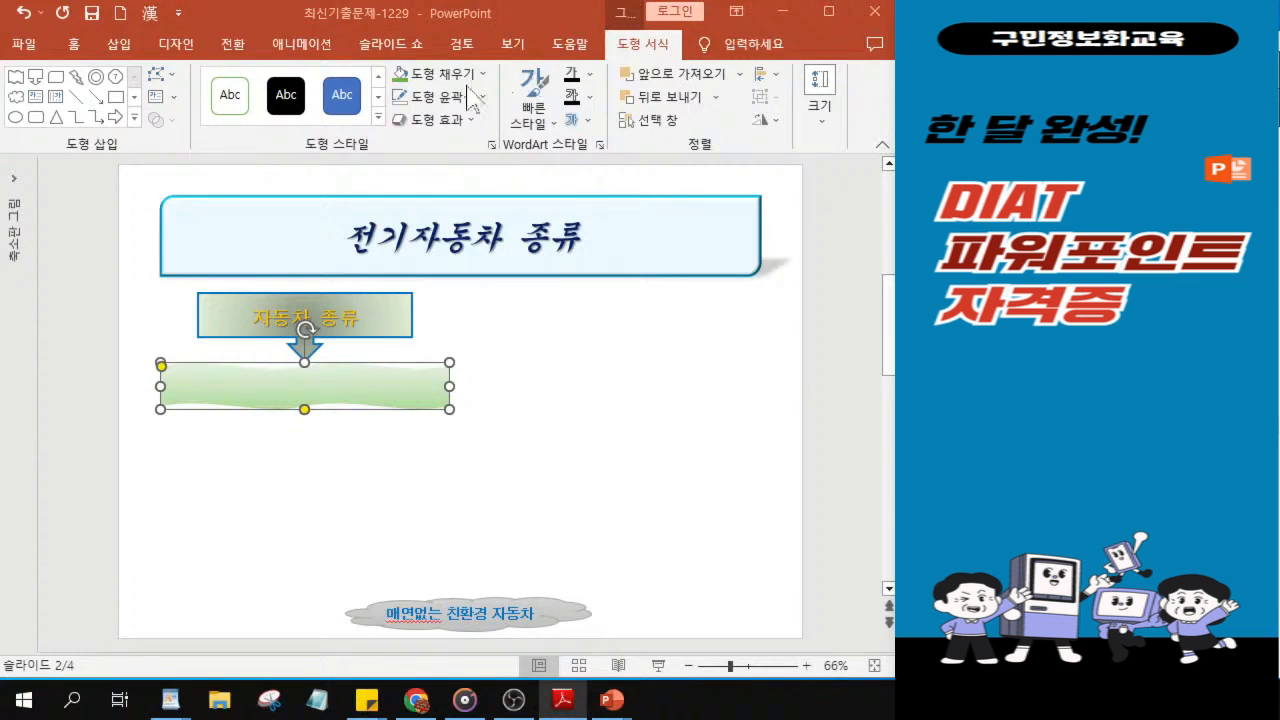
Apply the Soft Round bevel effect to the wave shape.
left_click(448, 121)
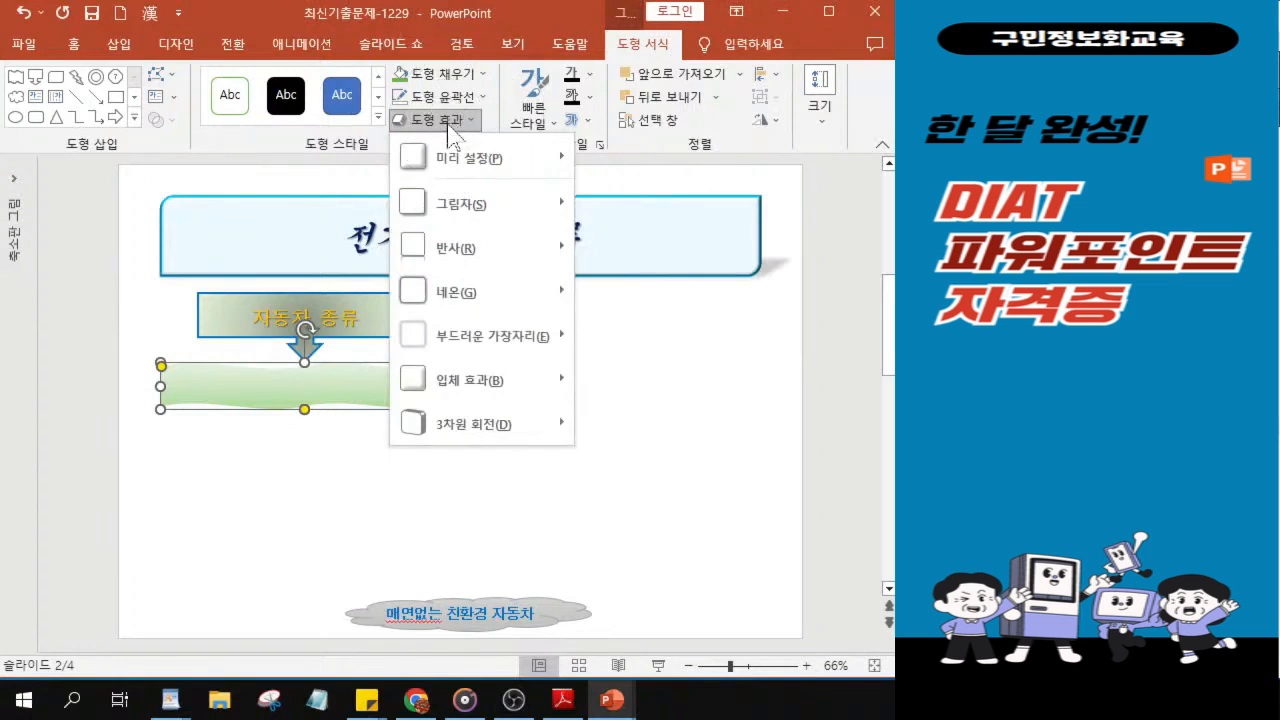
mouse_move(490, 393)
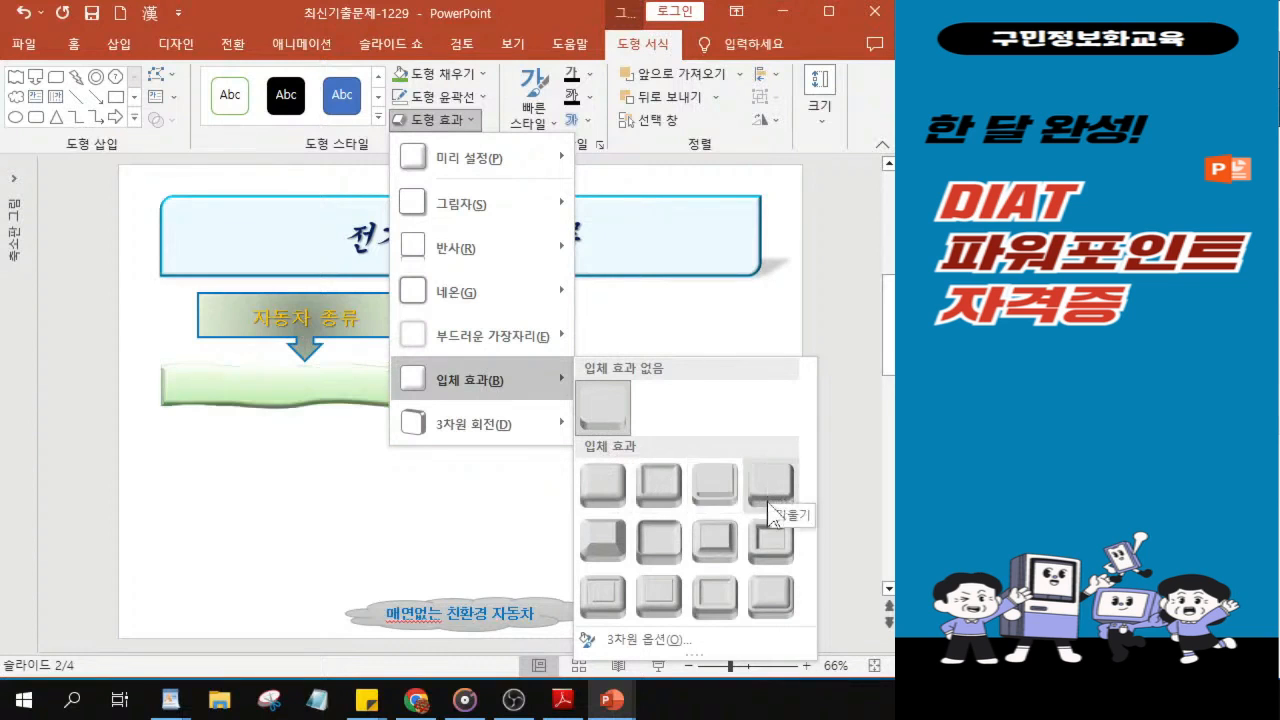
left_click(660, 545)
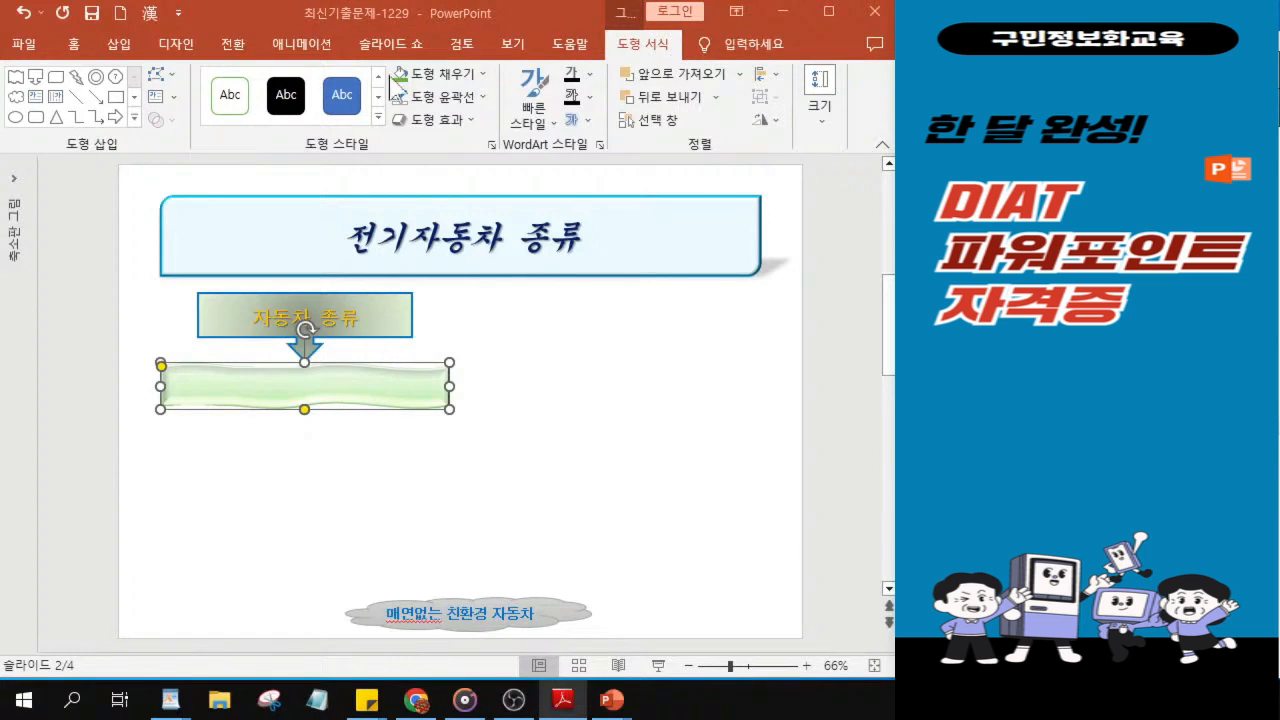
Set the wave shape's text font to 돋움 and its size to 20.
left_click(76, 46)
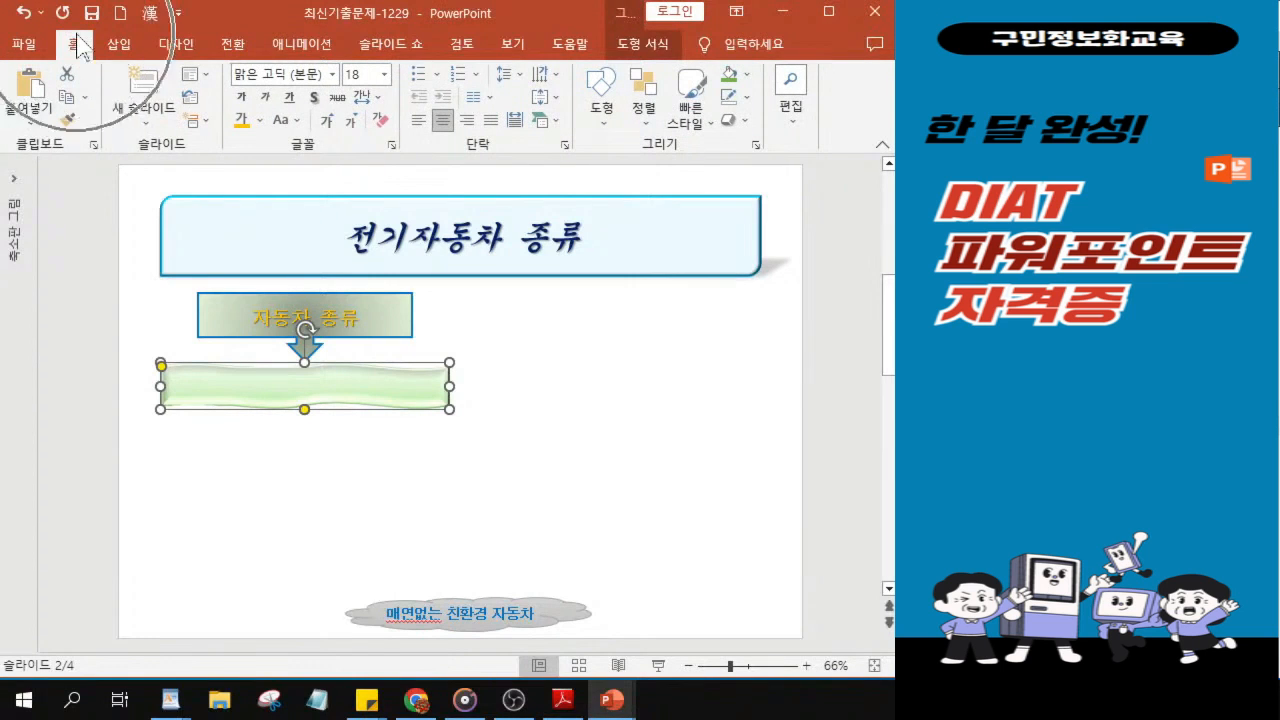
left_click(332, 76)
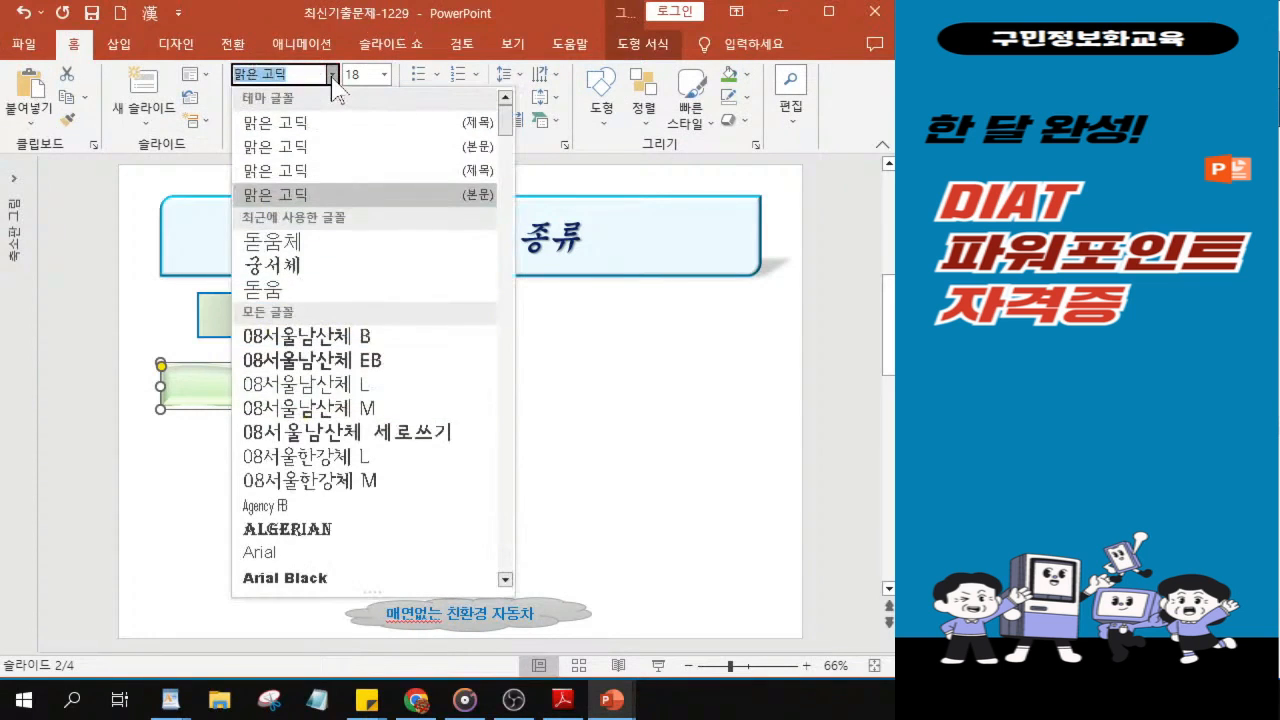
left_click(285, 290)
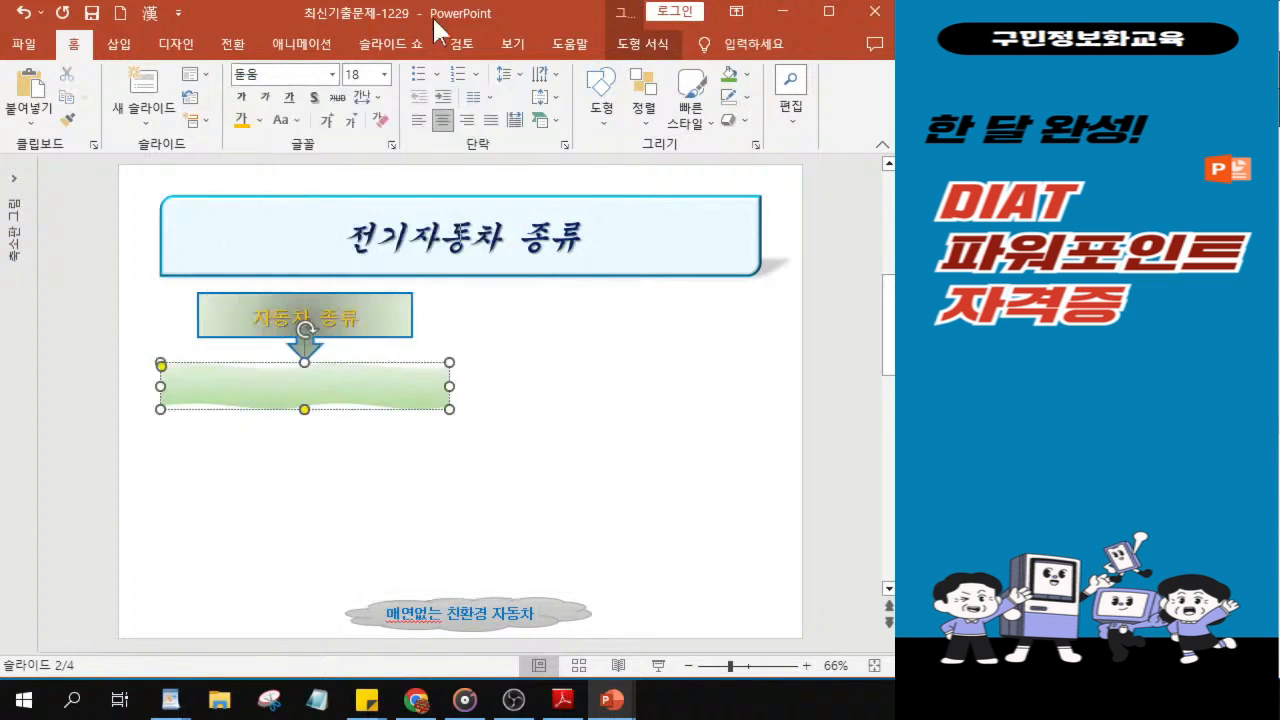
left_click(360, 74)
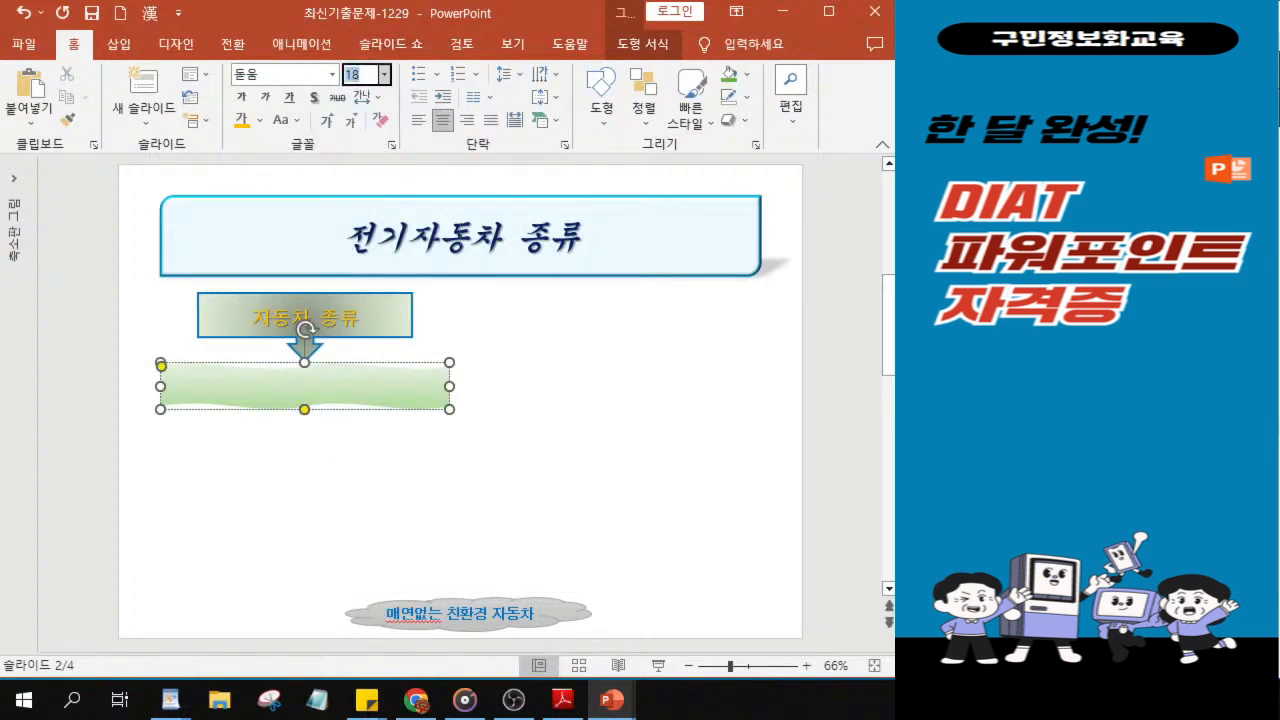
type("20")
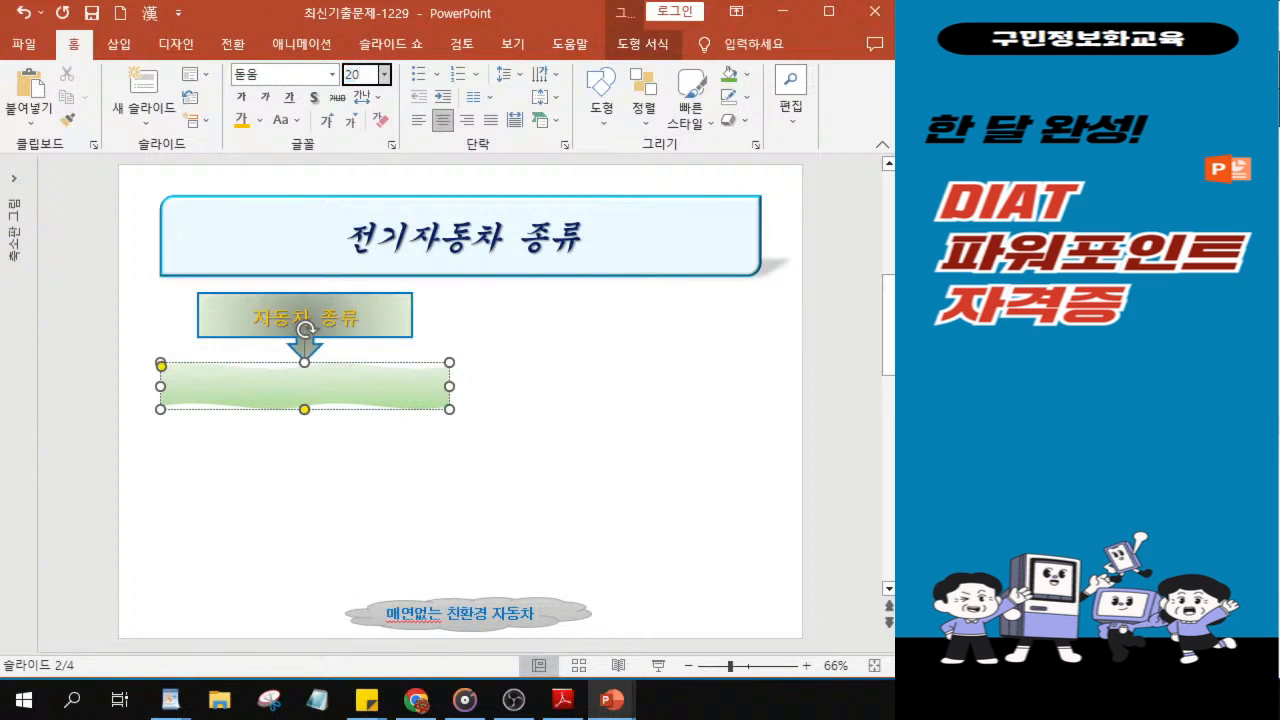
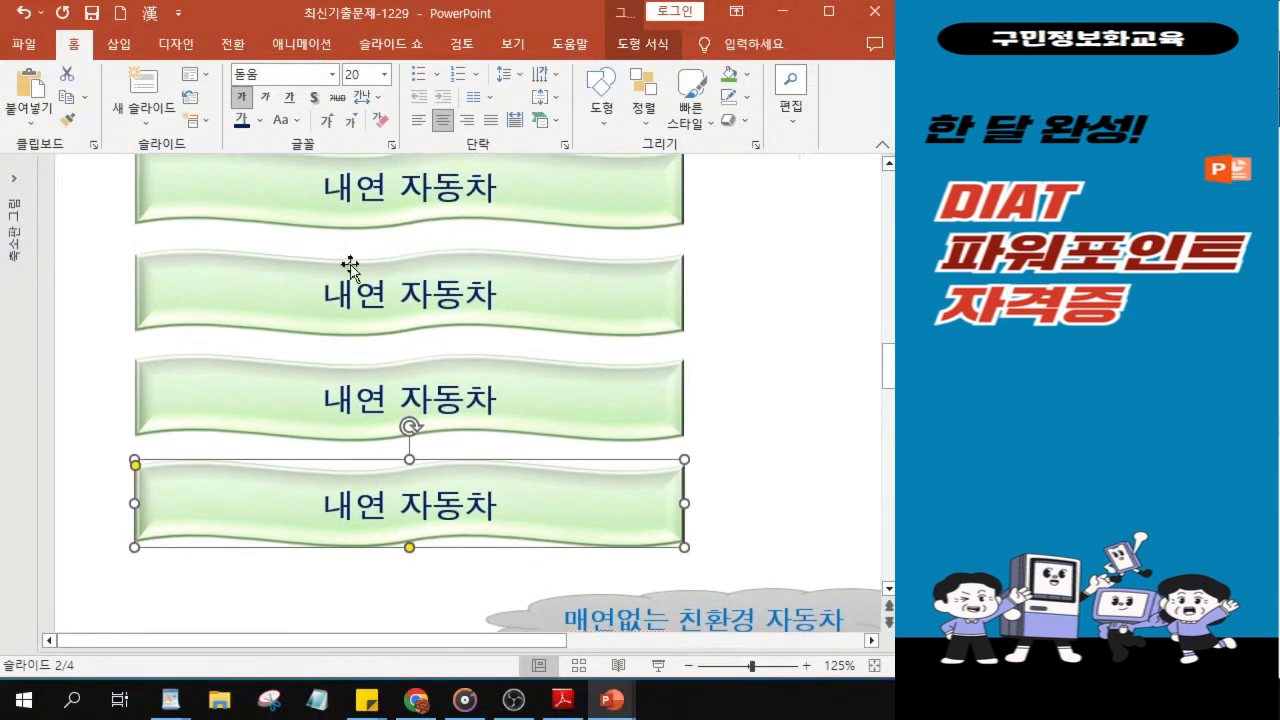
Replace "내연" in the second wave shape so its label reads "하이브리드 자동차".
left_click(318, 318)
mouse_move(320, 286)
left_mouse_down()
mouse_move(343, 288)
mouse_move(318, 286)
left_mouse_up()
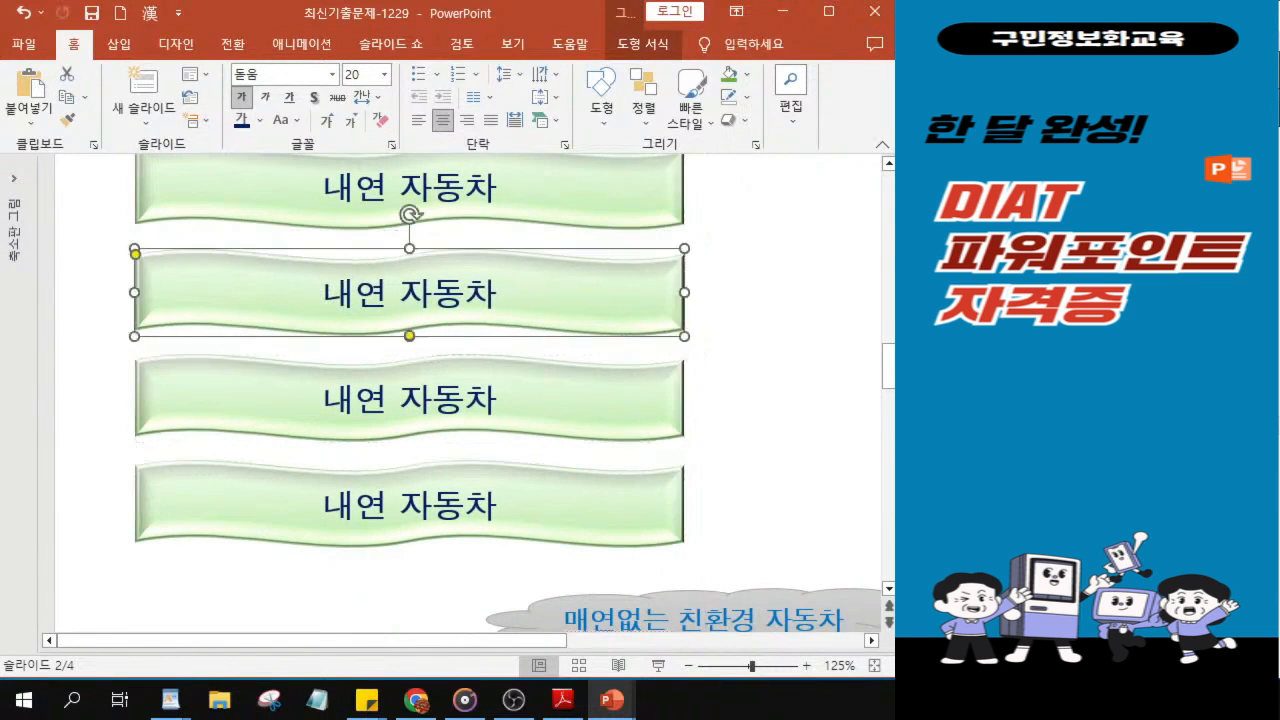
key("Delete")
key("Delete")
key("Delete")
type("하이브리드")
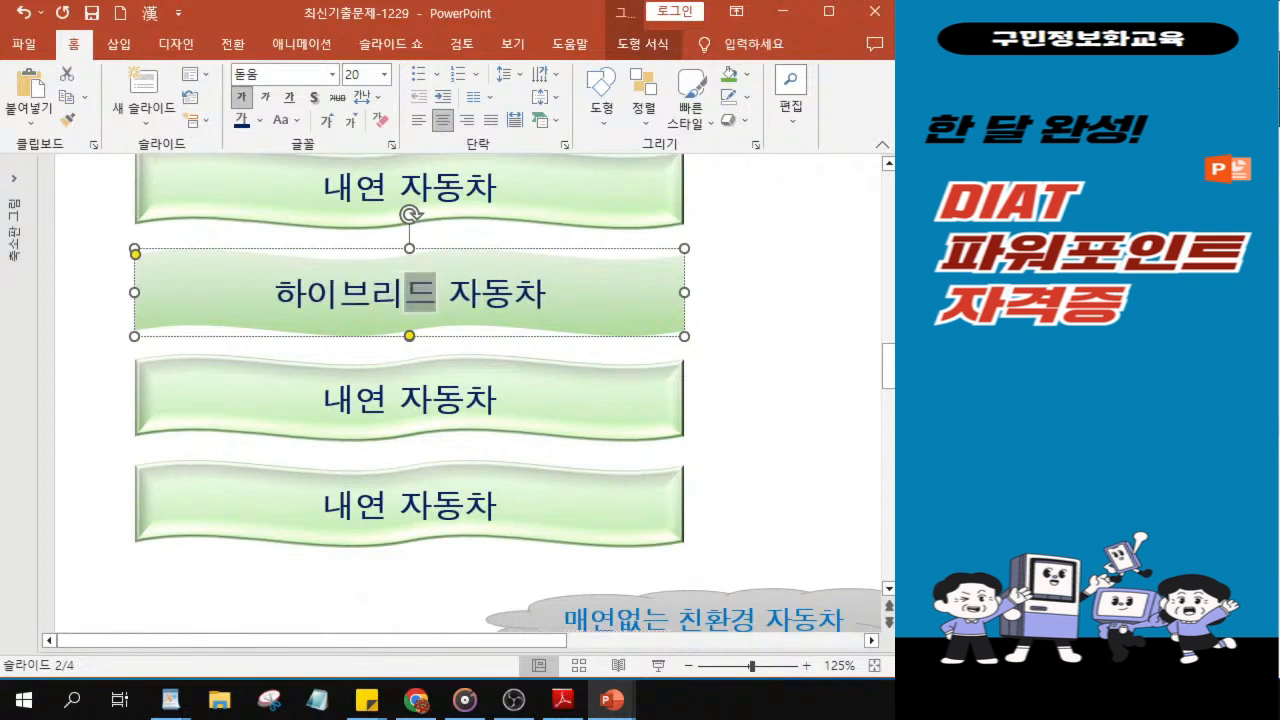
Change the third wave shape's label to "플러그인 하이브리드 자동차".
left_click(372, 398)
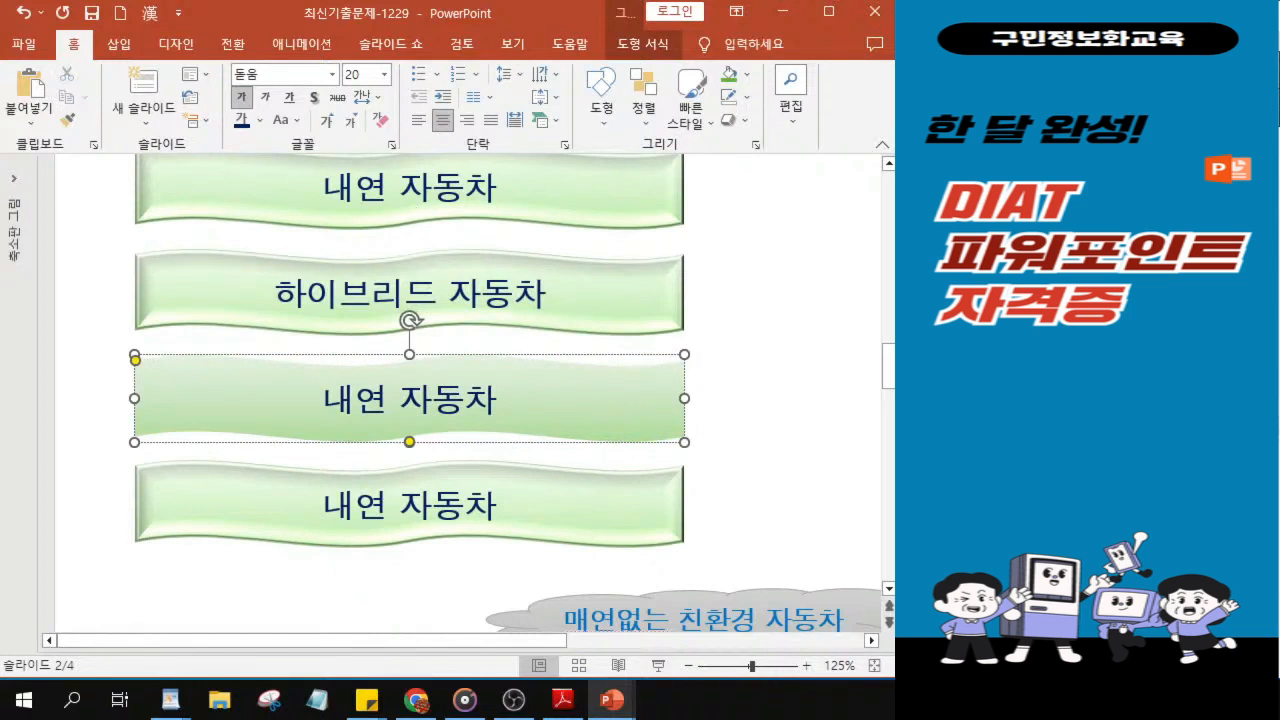
key("Delete")
key("Delete")
key("Delete")
type("플러그인")
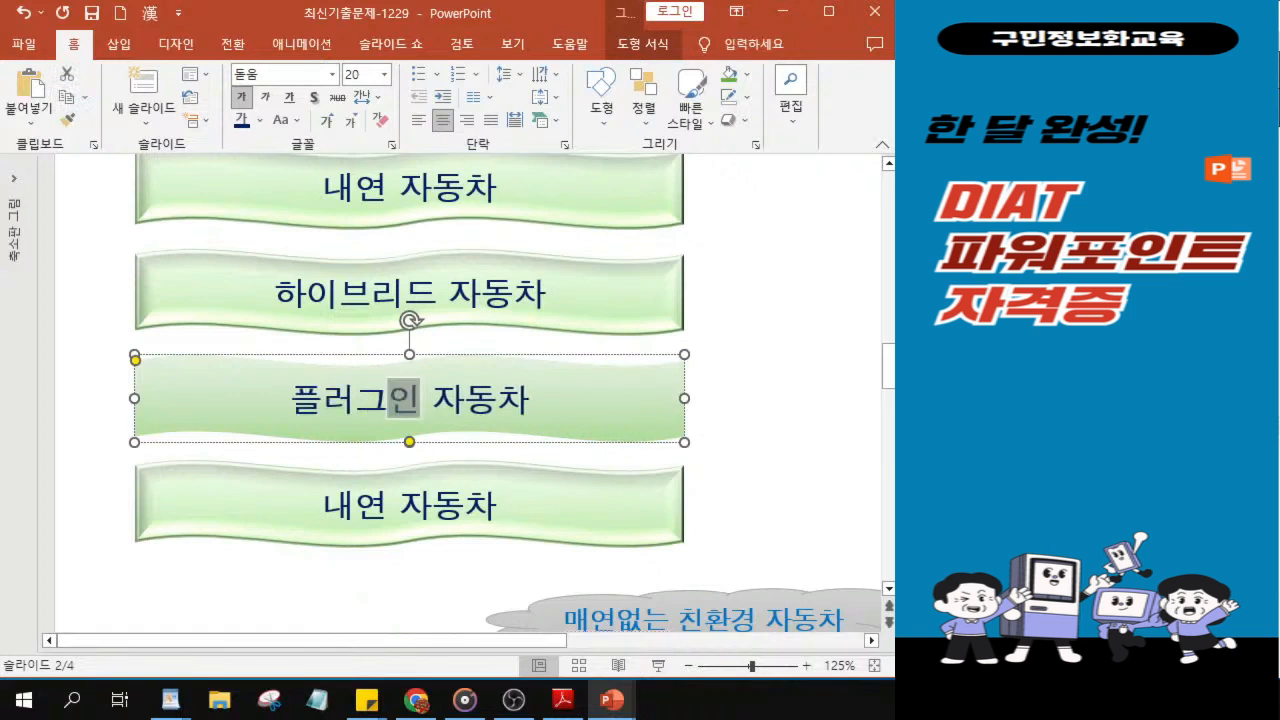
type(" 하이브리 ")
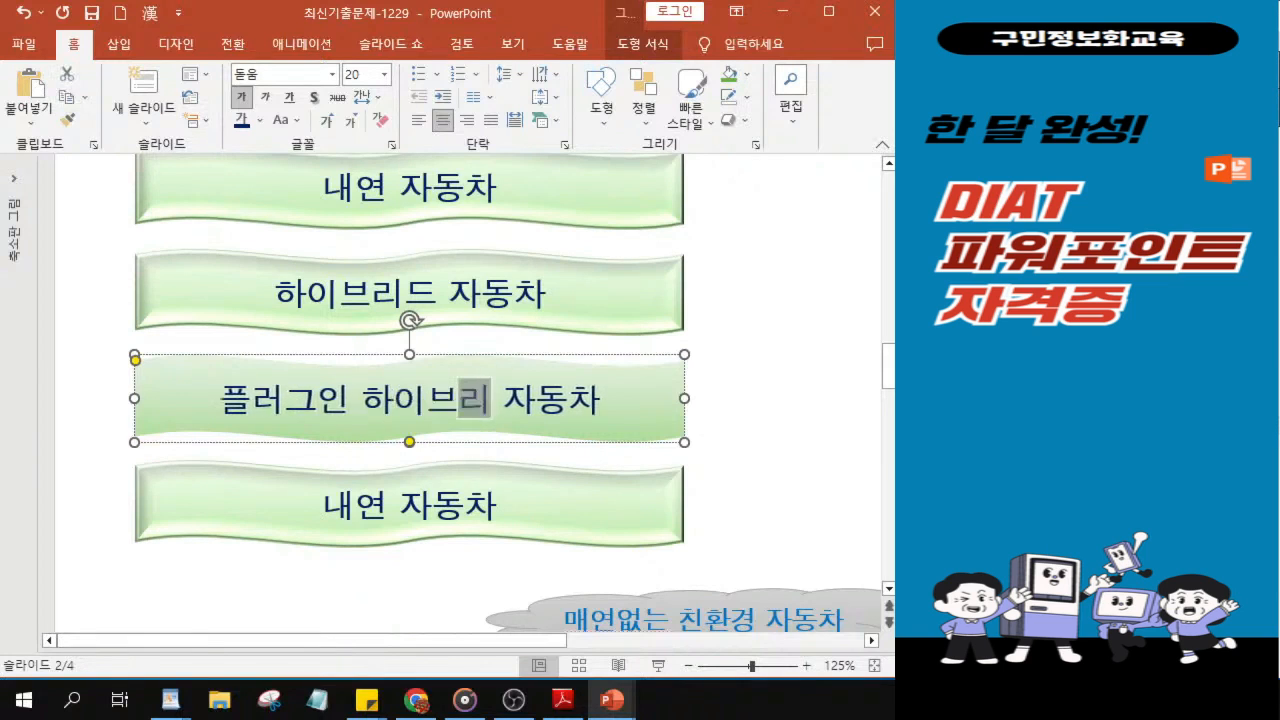
type("드")
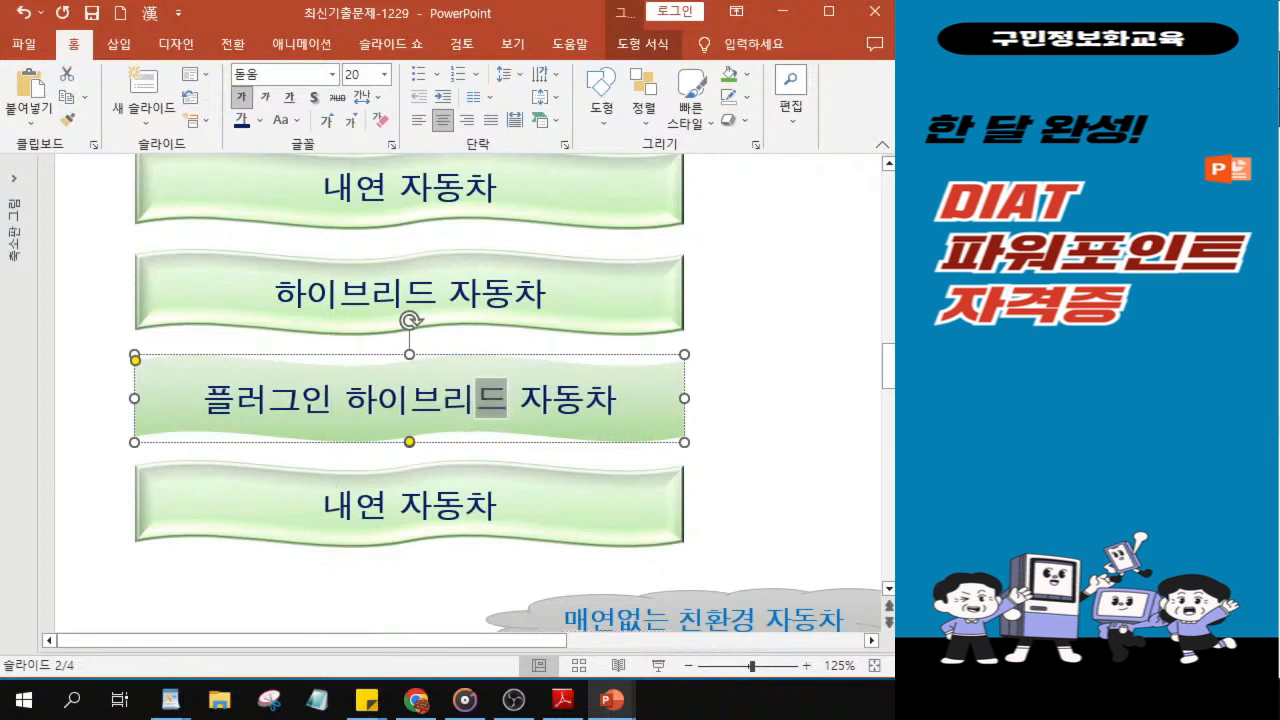
Change the label of the lowest wave shape to "전기 자동차" and deselect it.
left_click(355, 525)
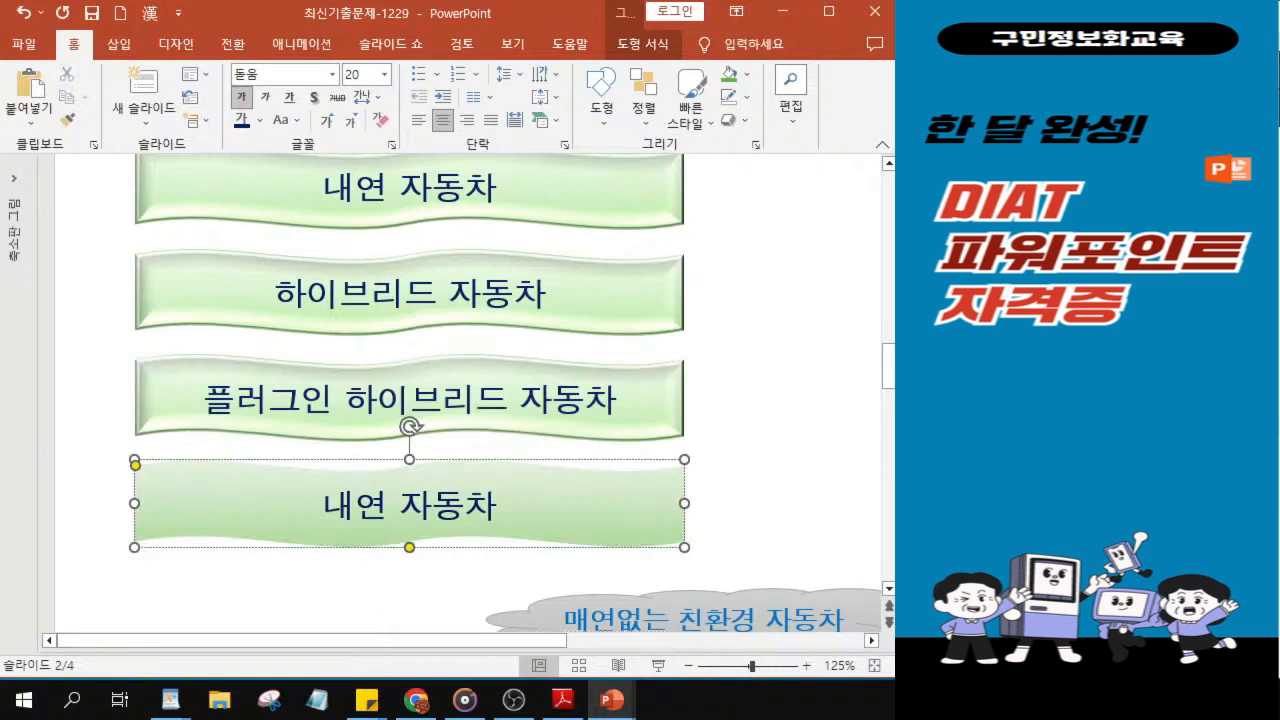
key("BackSpace")
key("BackSpace")
type("전기")
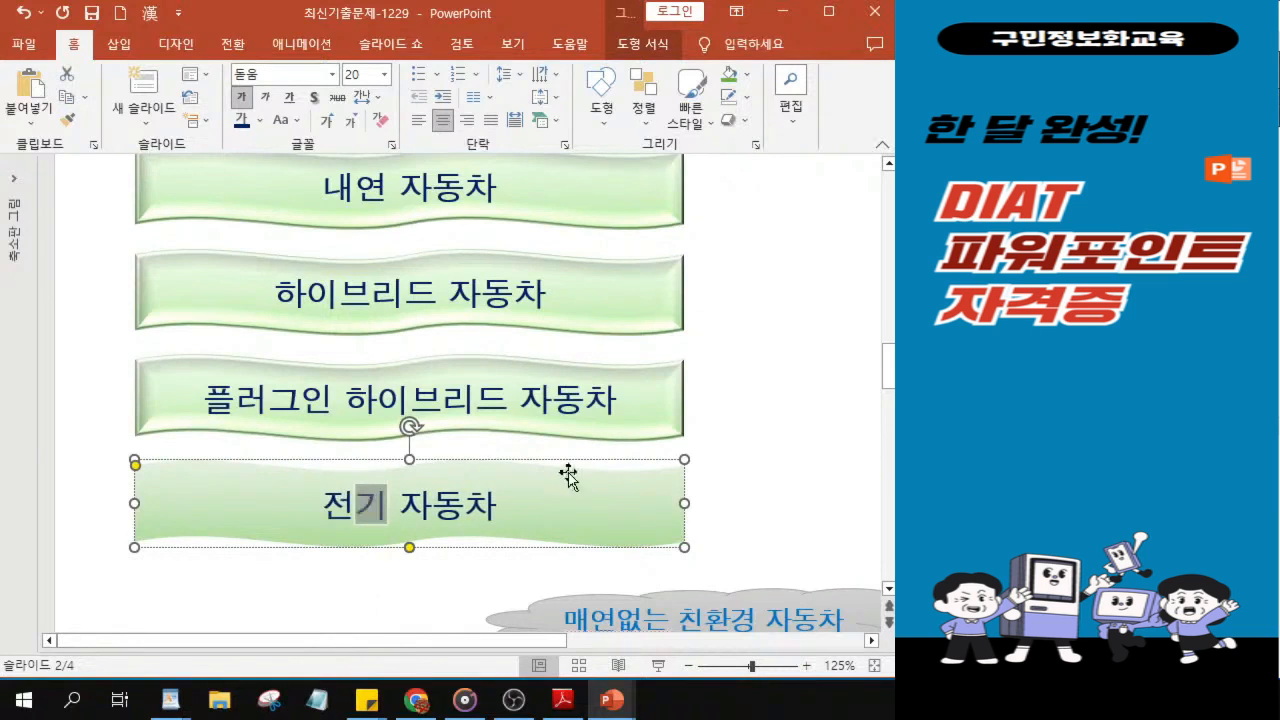
scroll(375, 385, "up", 2)
scroll(608, 329, "up", 3)
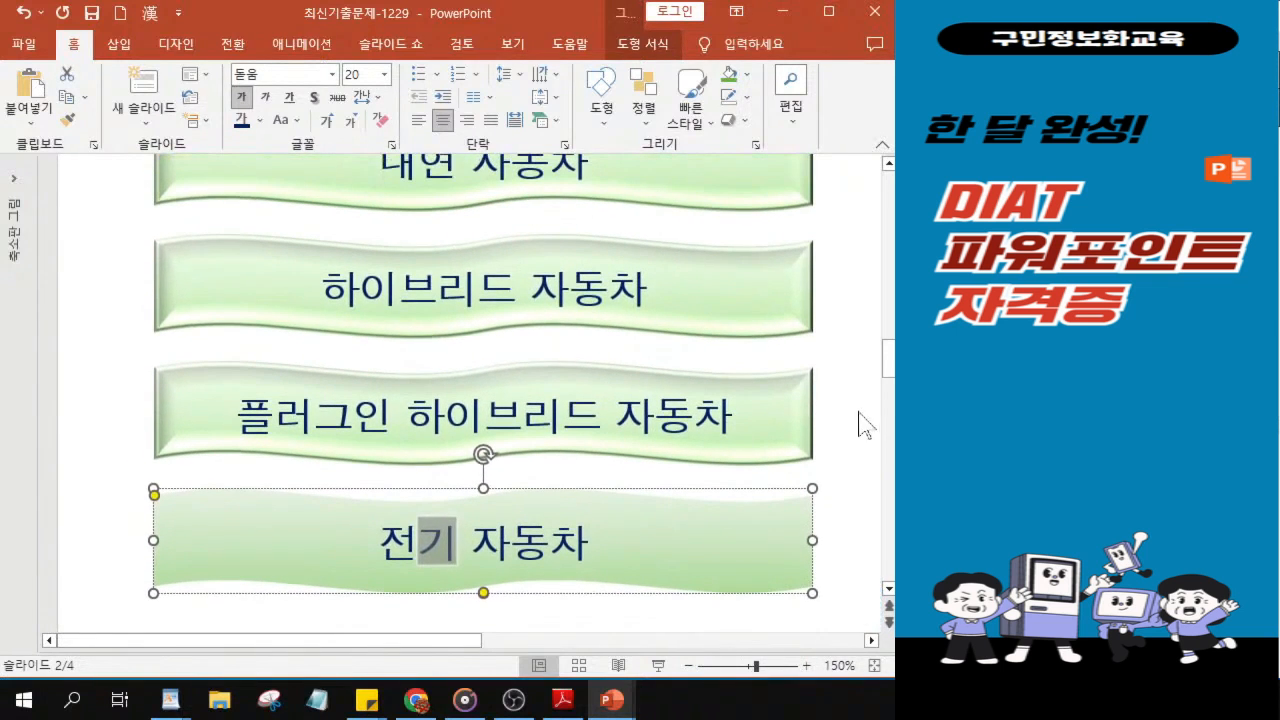
key("alt+Tab")
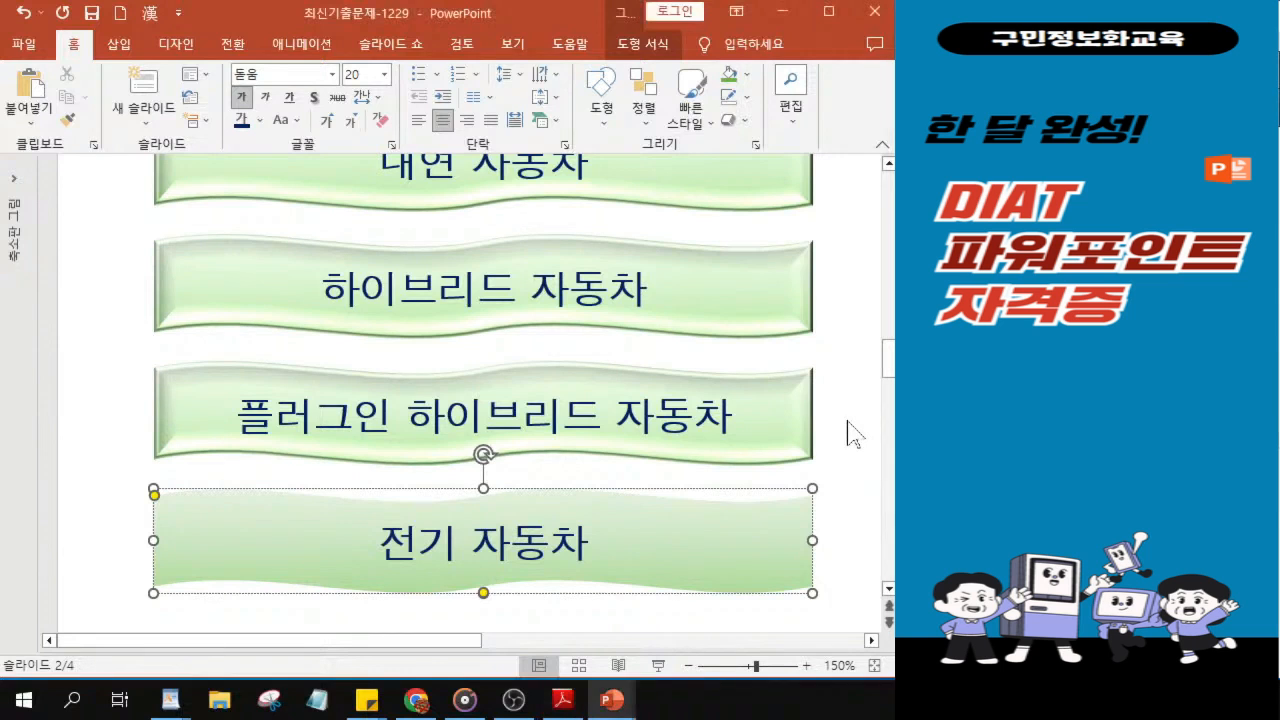
scroll(785, 406, "down", 8)
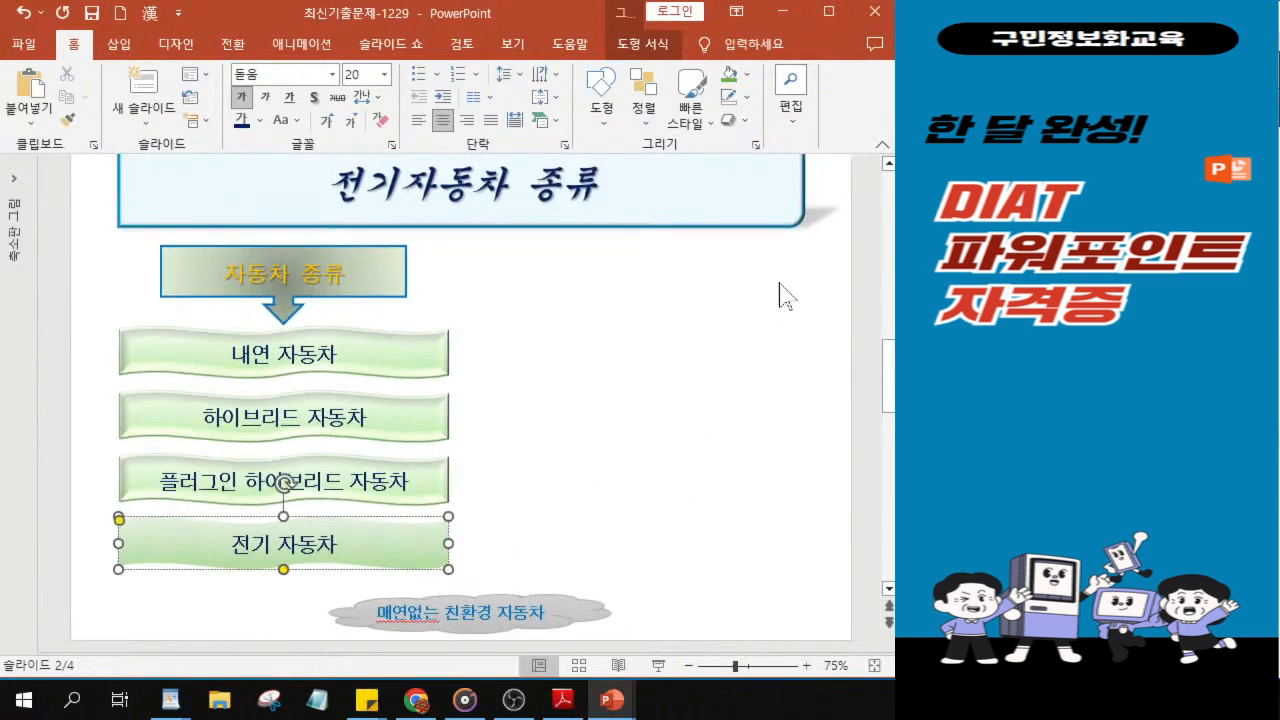
left_click(785, 285)
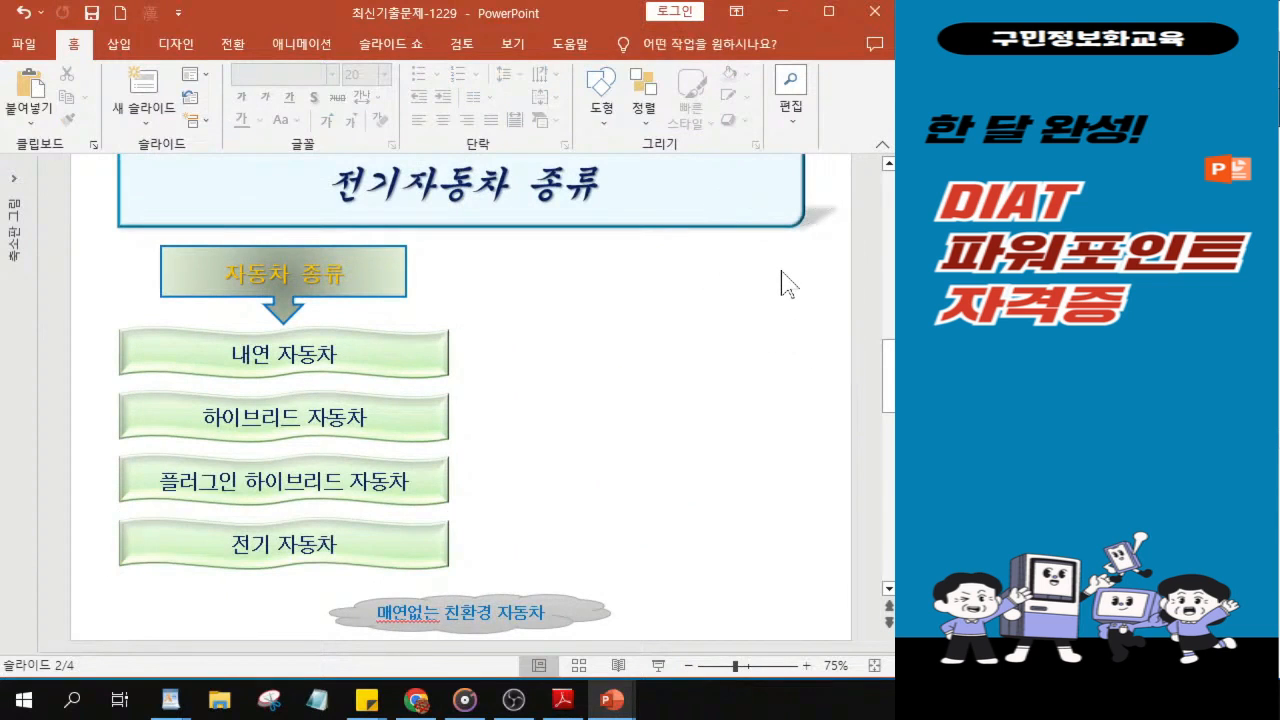
Draw a small Go to End action button below the title banner's right end, accepting its hyperlink to 마지막 슬라이드.
left_click(603, 128)
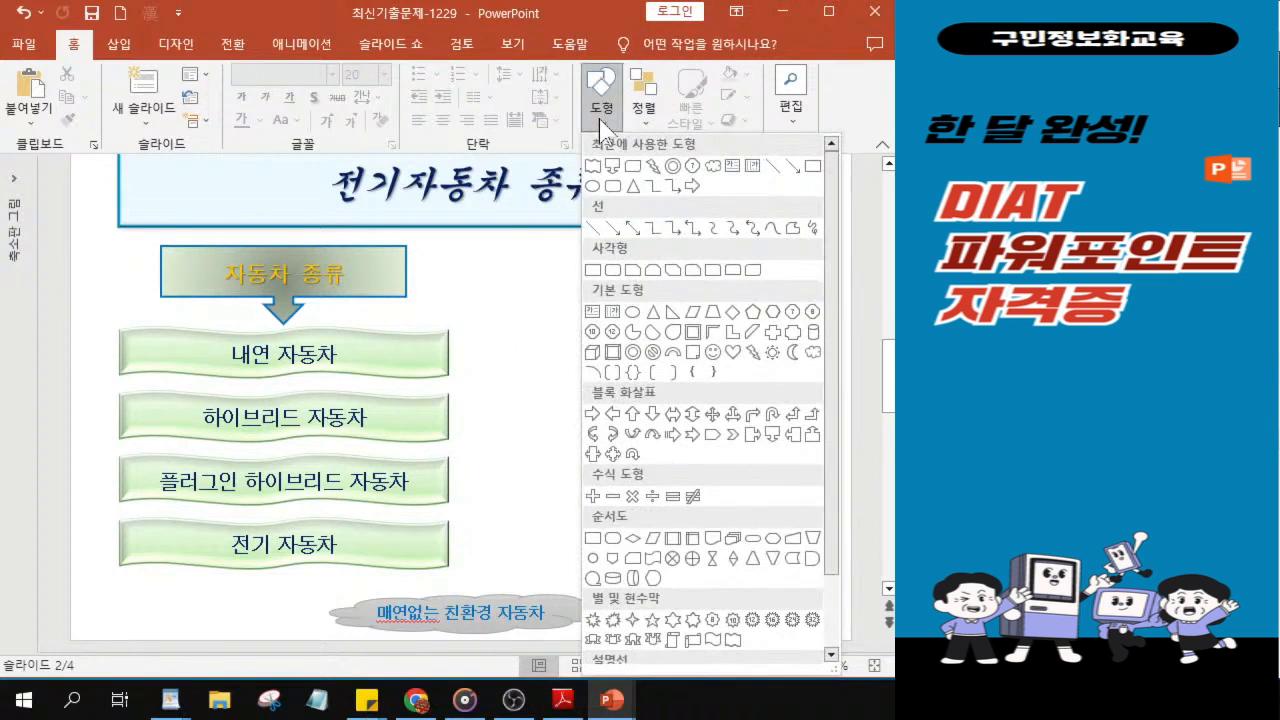
key("ctrl")
key("ctrl")
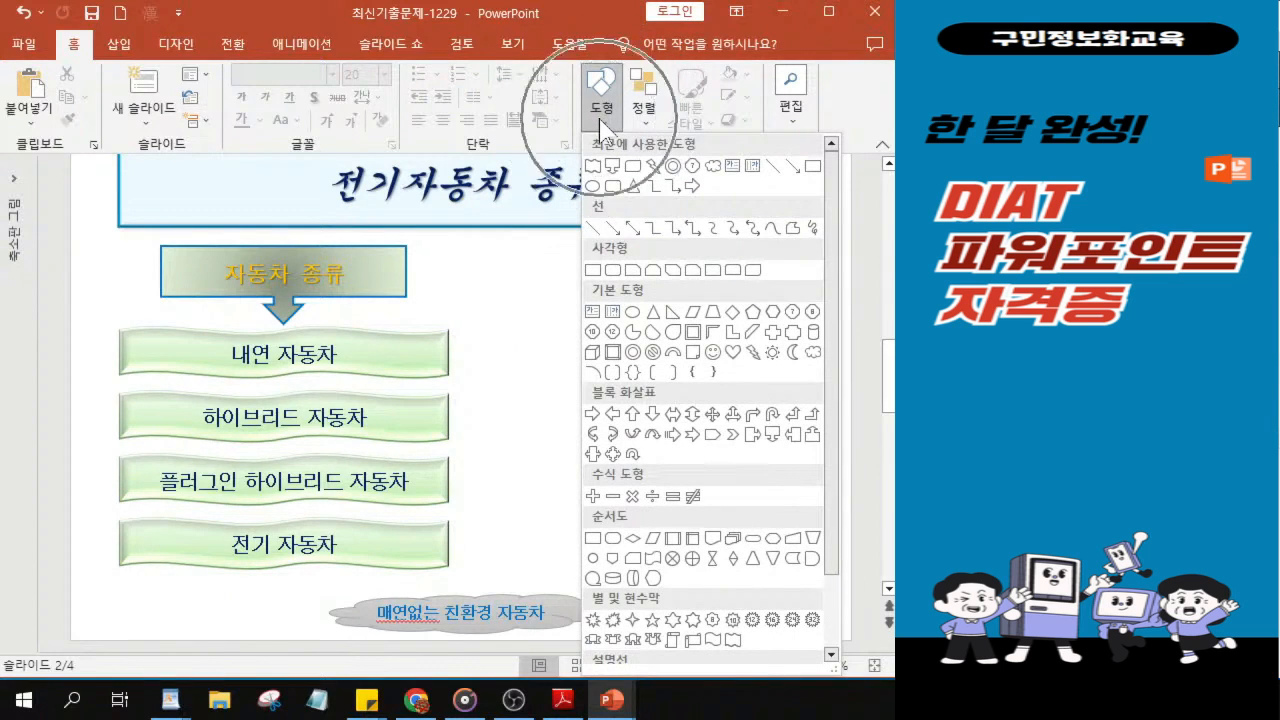
left_click_drag(828, 415, 834, 545)
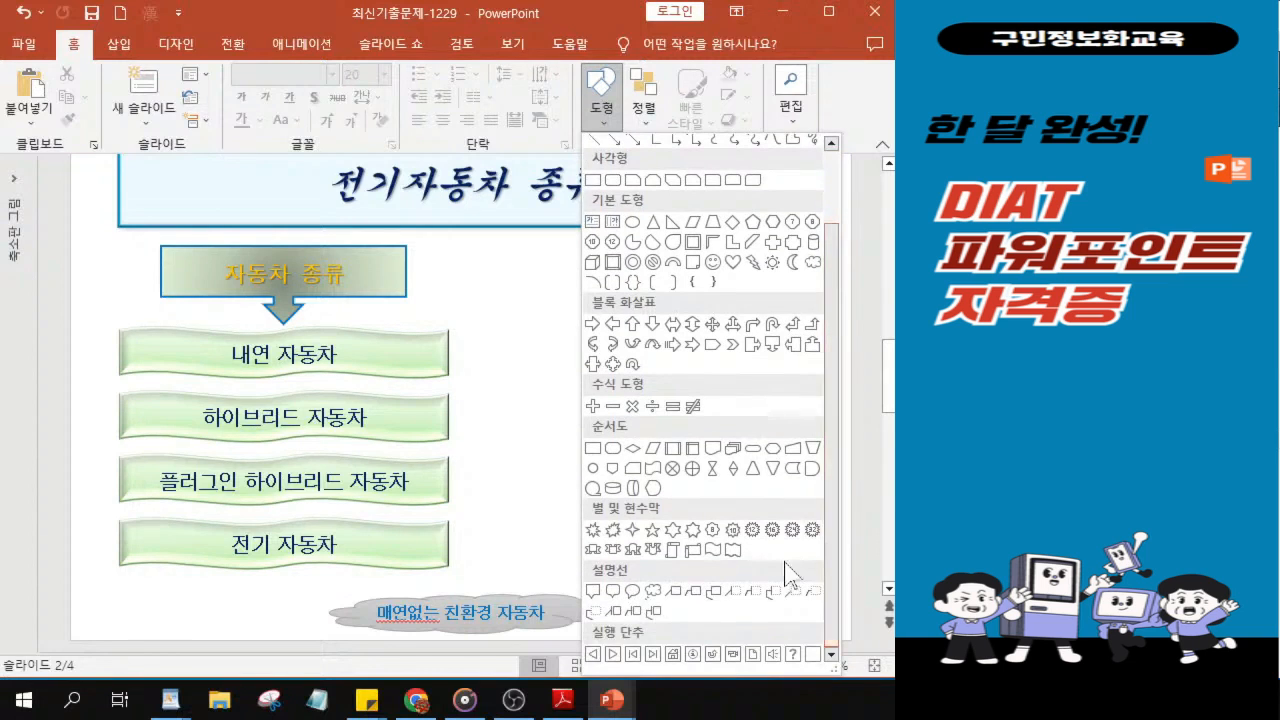
left_click(653, 652)
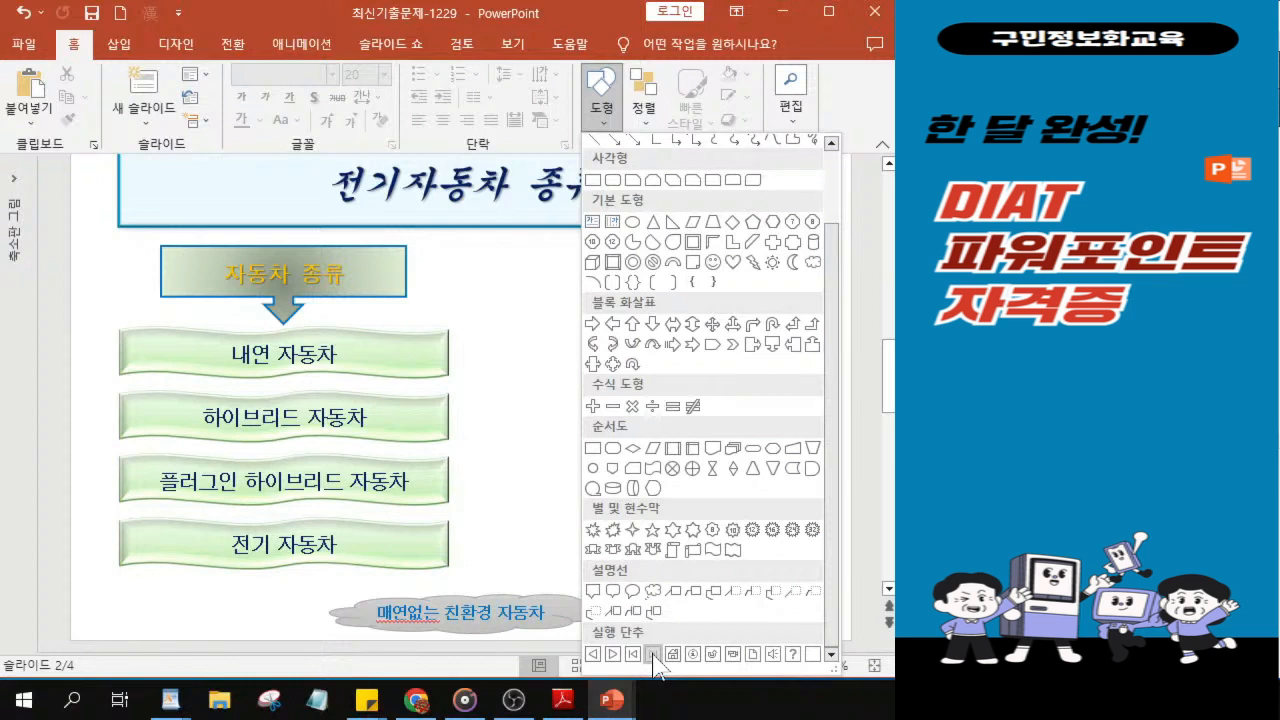
left_click(653, 655)
left_click(653, 655)
left_click(653, 655)
left_click(653, 655)
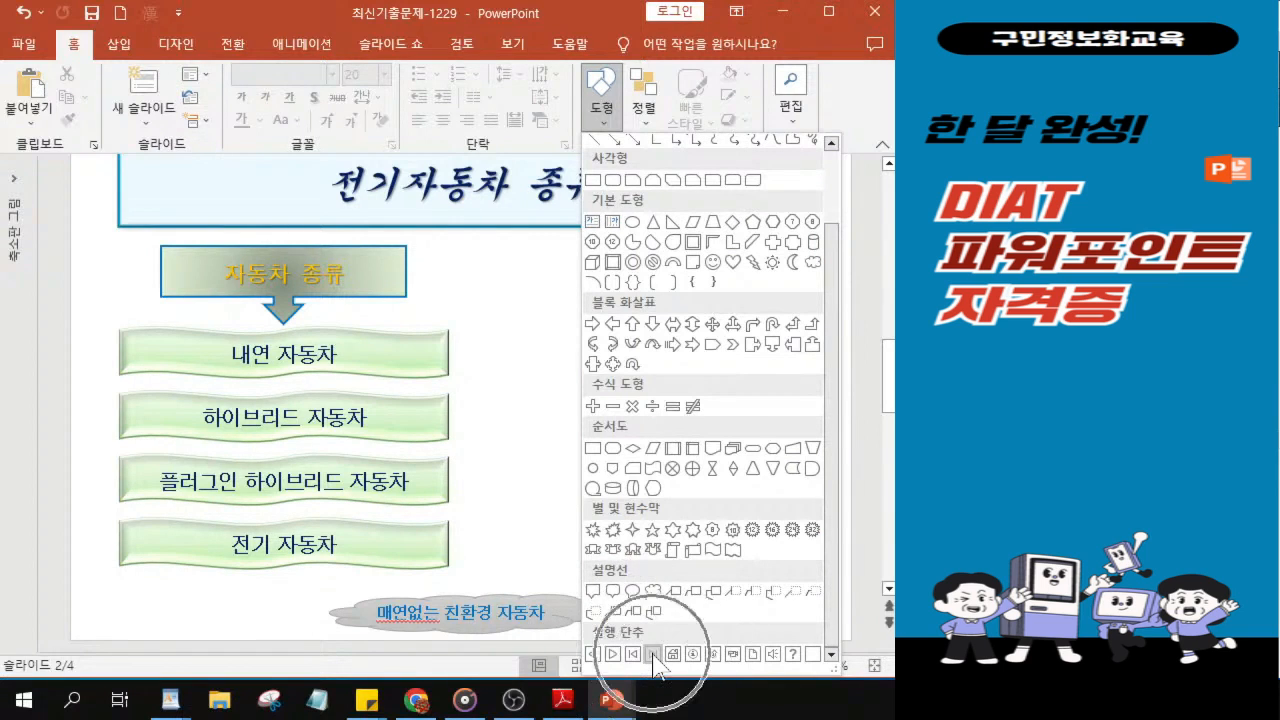
key("ctrl")
key("ctrl")
key("ctrl")
left_click(653, 655)
key("ctrl")
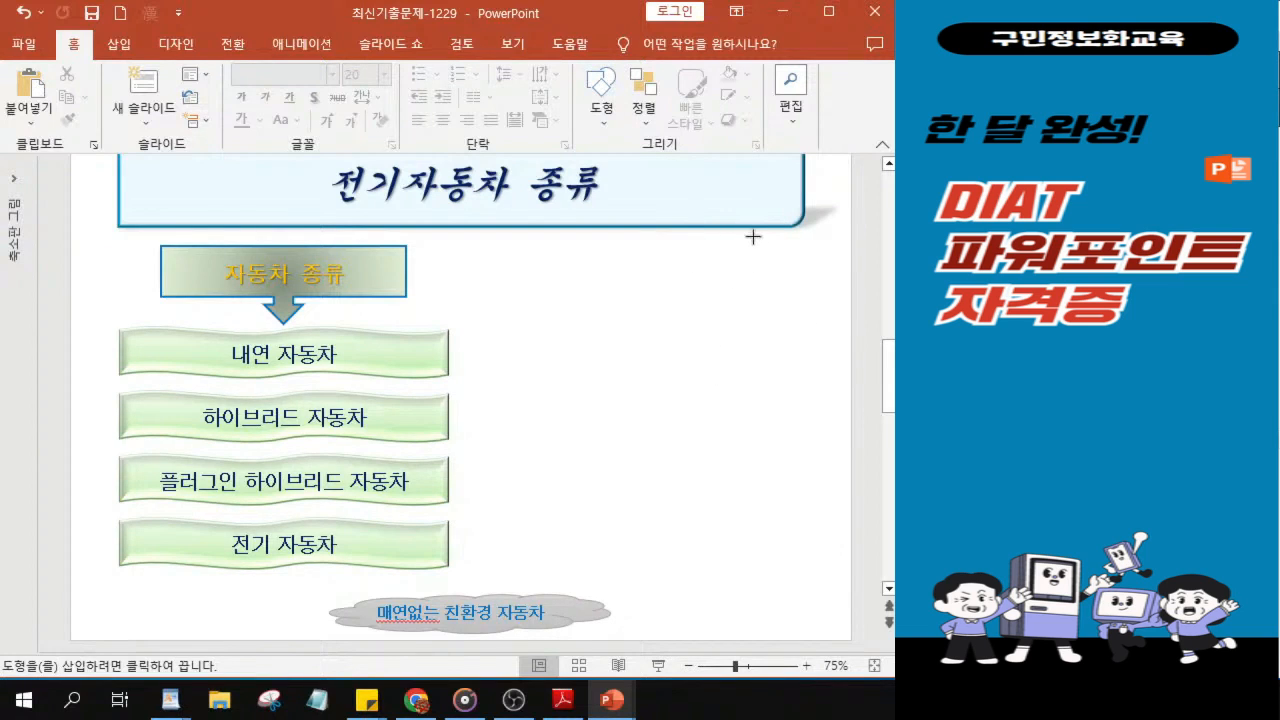
left_click_drag(762, 238, 809, 275)
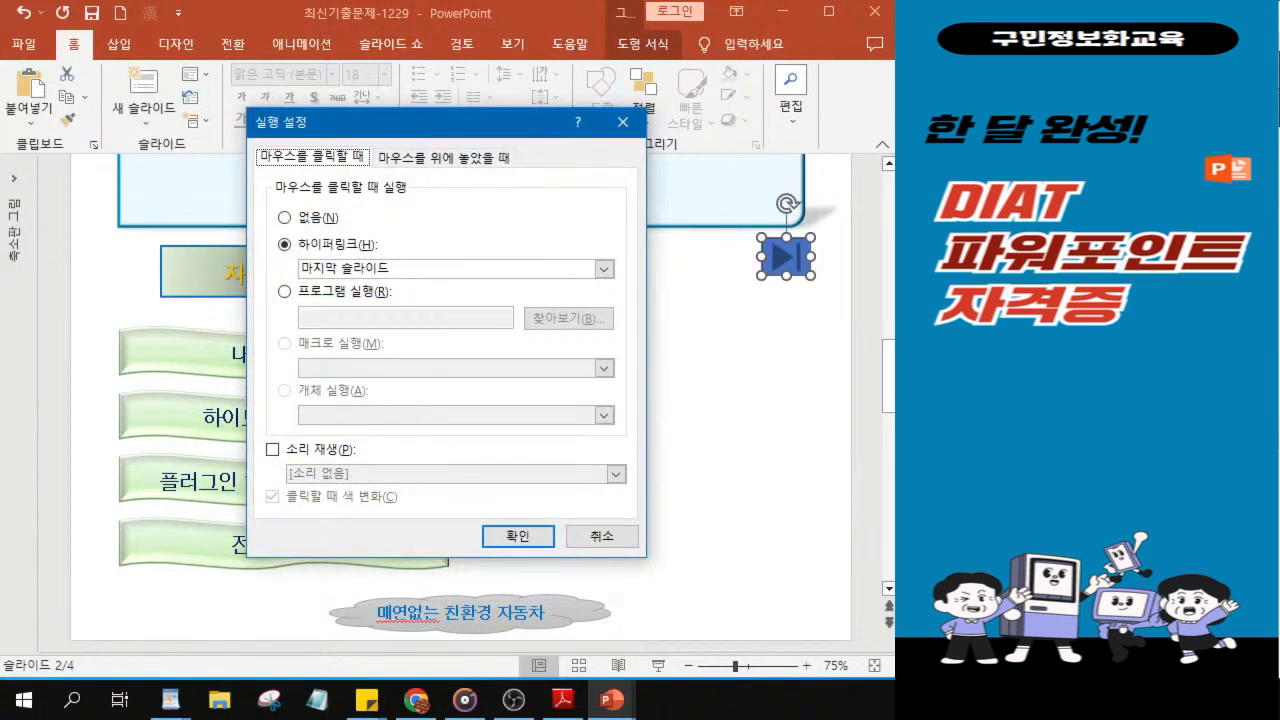
key("alt+Tab")
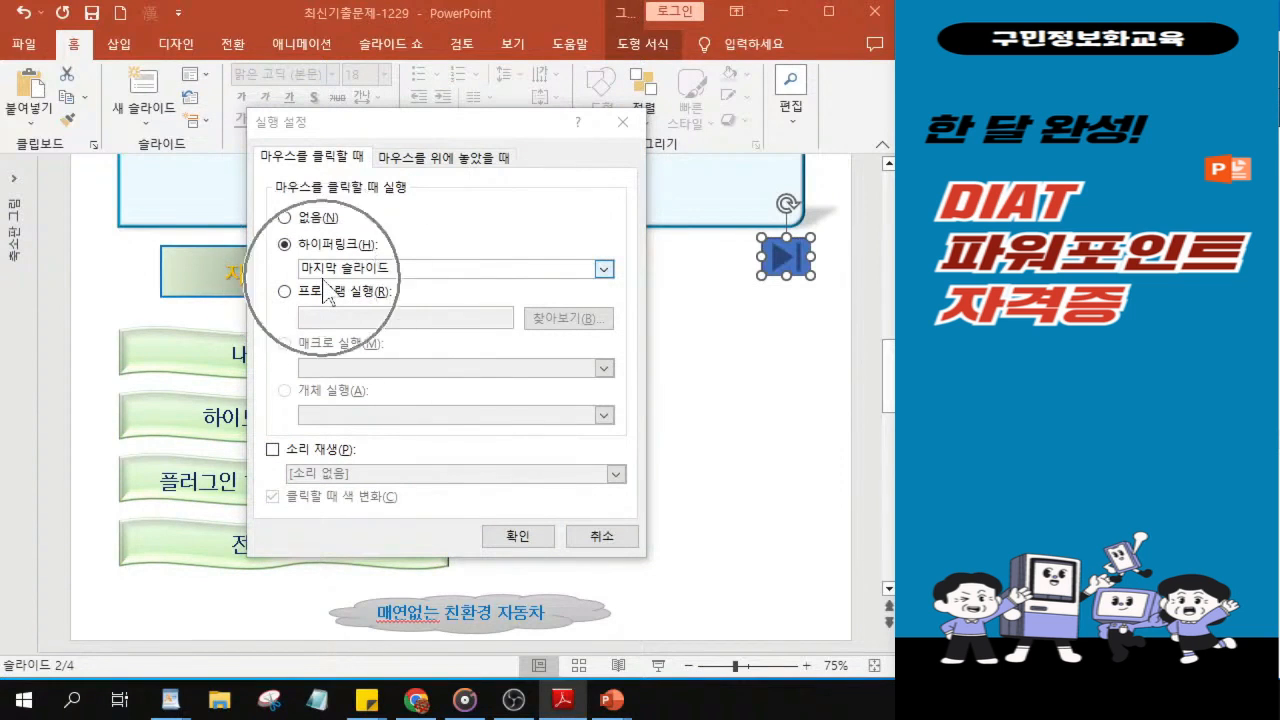
left_click(531, 544)
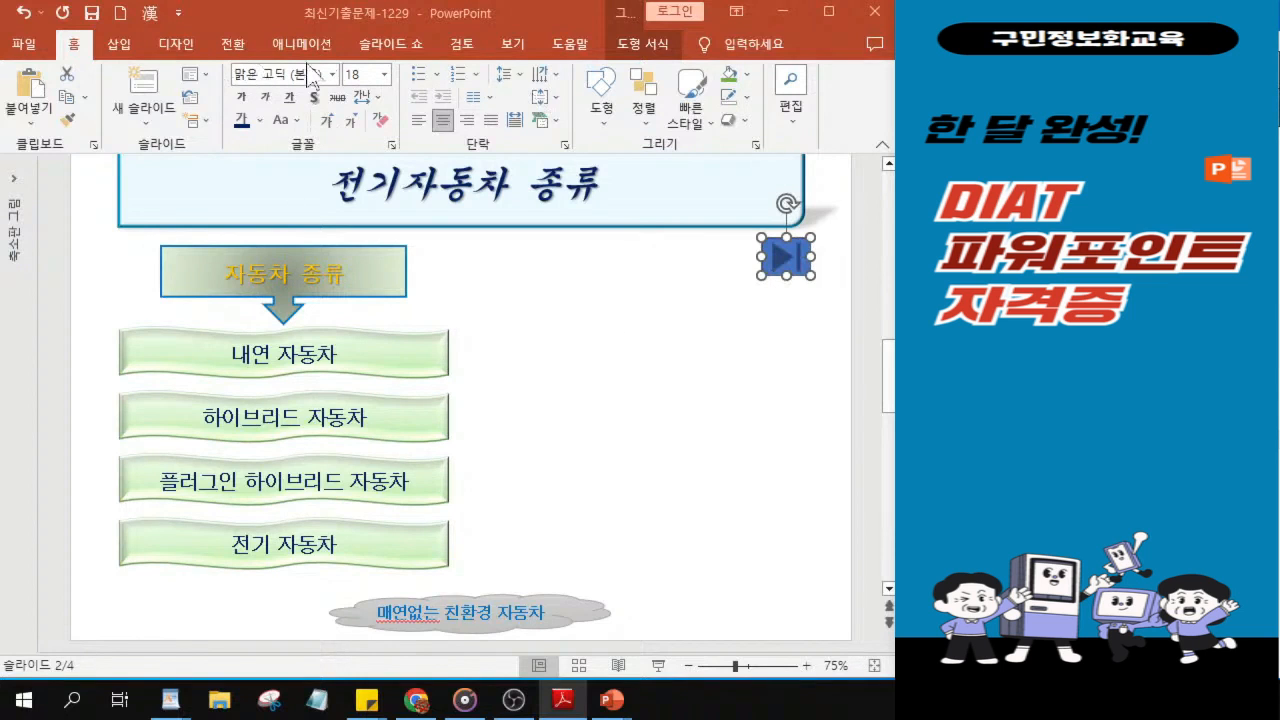
Apply the Subtle Effect gold (Accent 4) theme style to the action button.
left_click(628, 45)
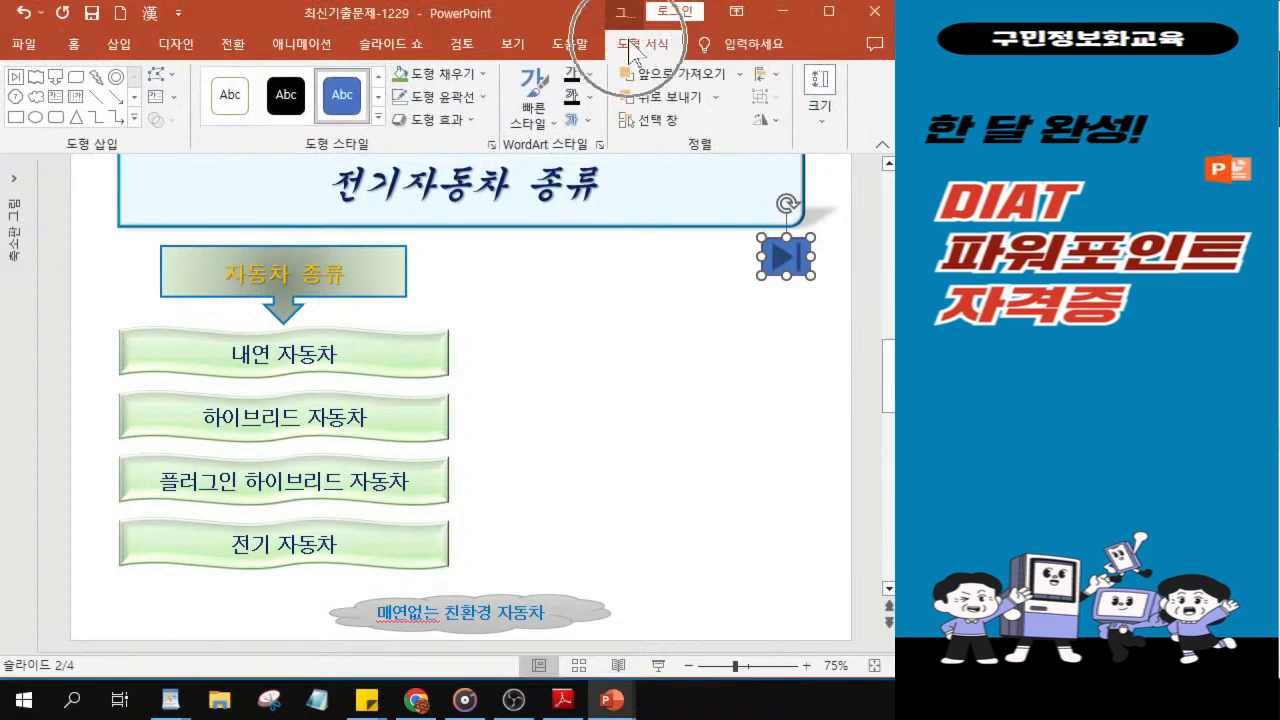
left_click(378, 119)
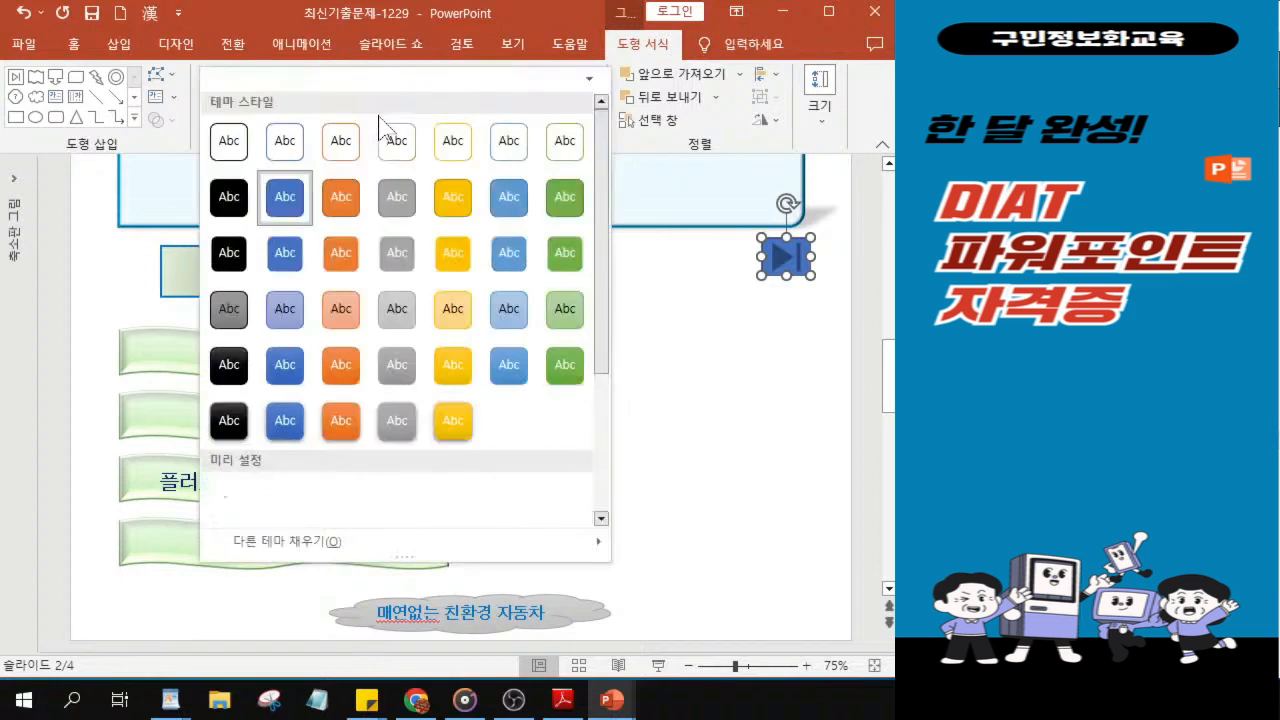
left_click(452, 320)
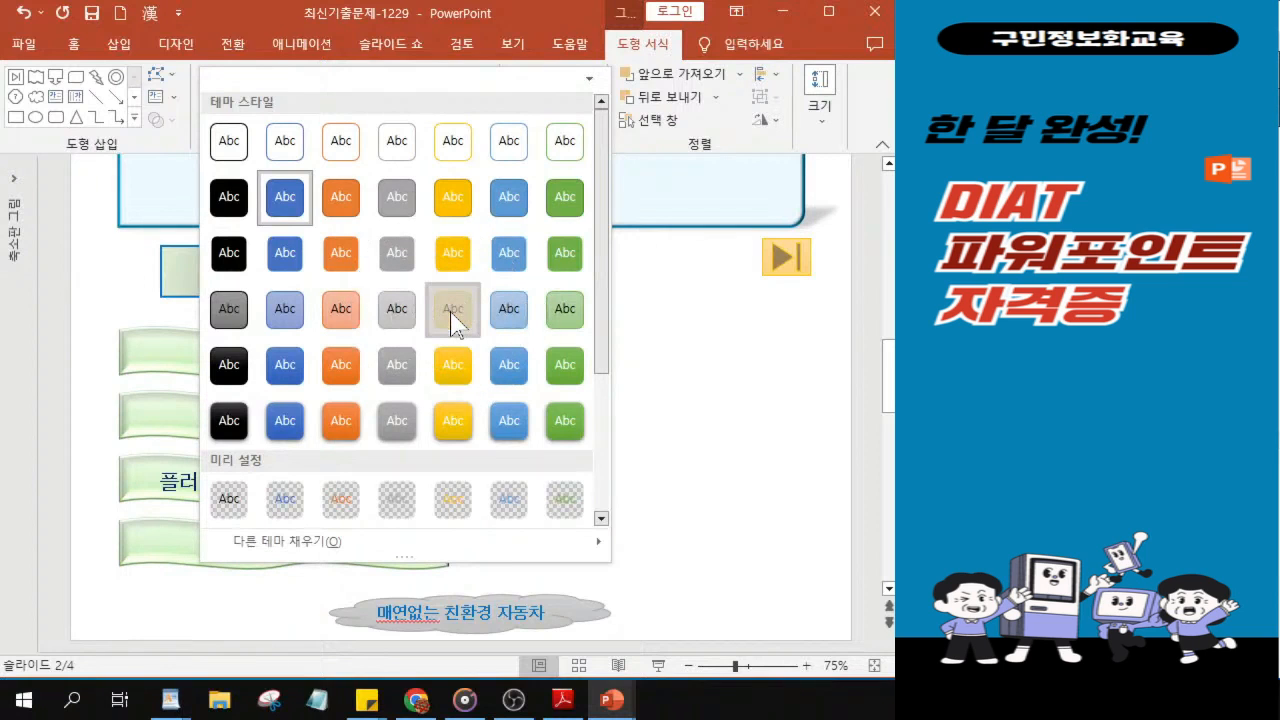
Give the Go to End action button the gold Accent 4 subtle-effect shape style.
left_click(452, 320)
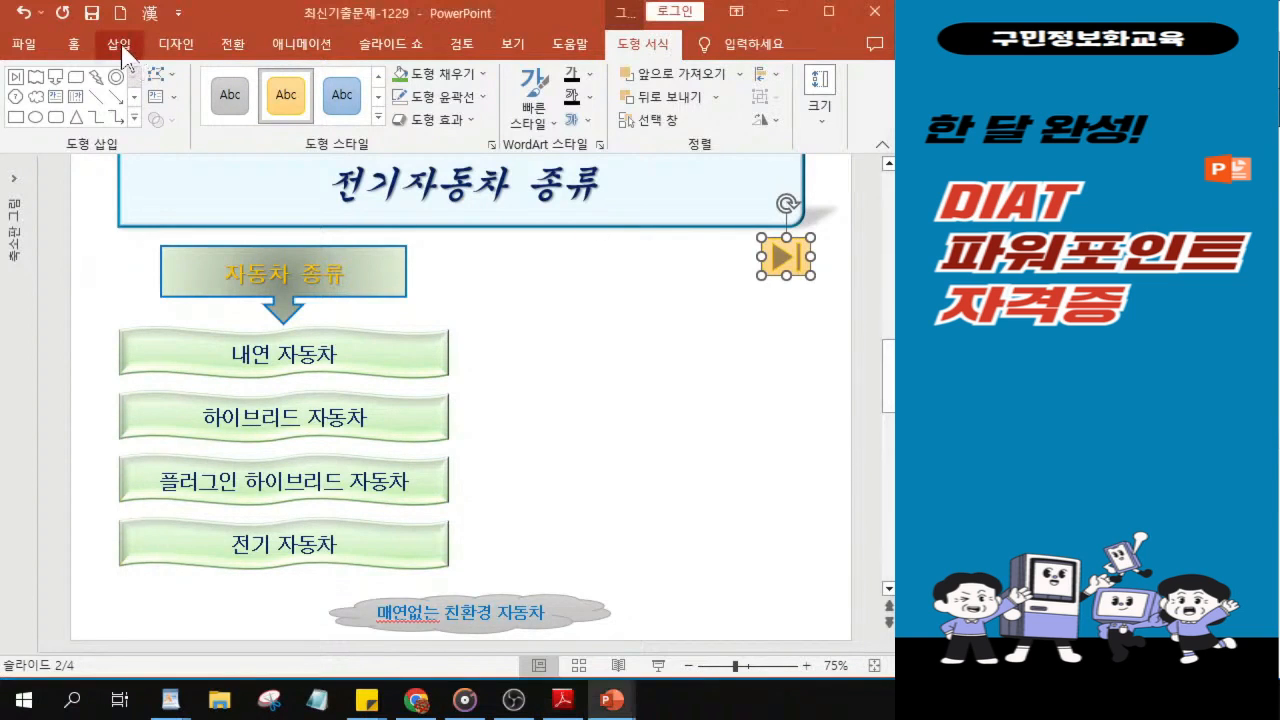
Insert a 방사 주기형 SmartArt graphic from the 주기형 category on slide 2.
left_click(120, 46)
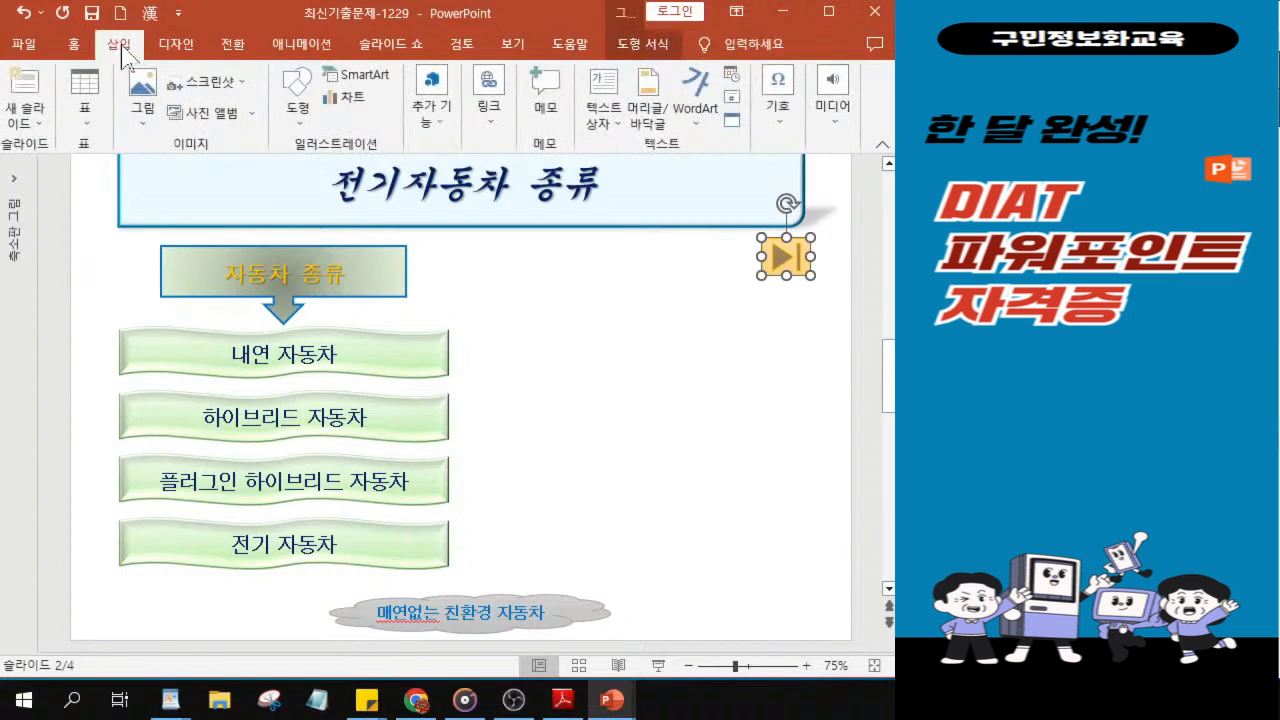
left_click(347, 78)
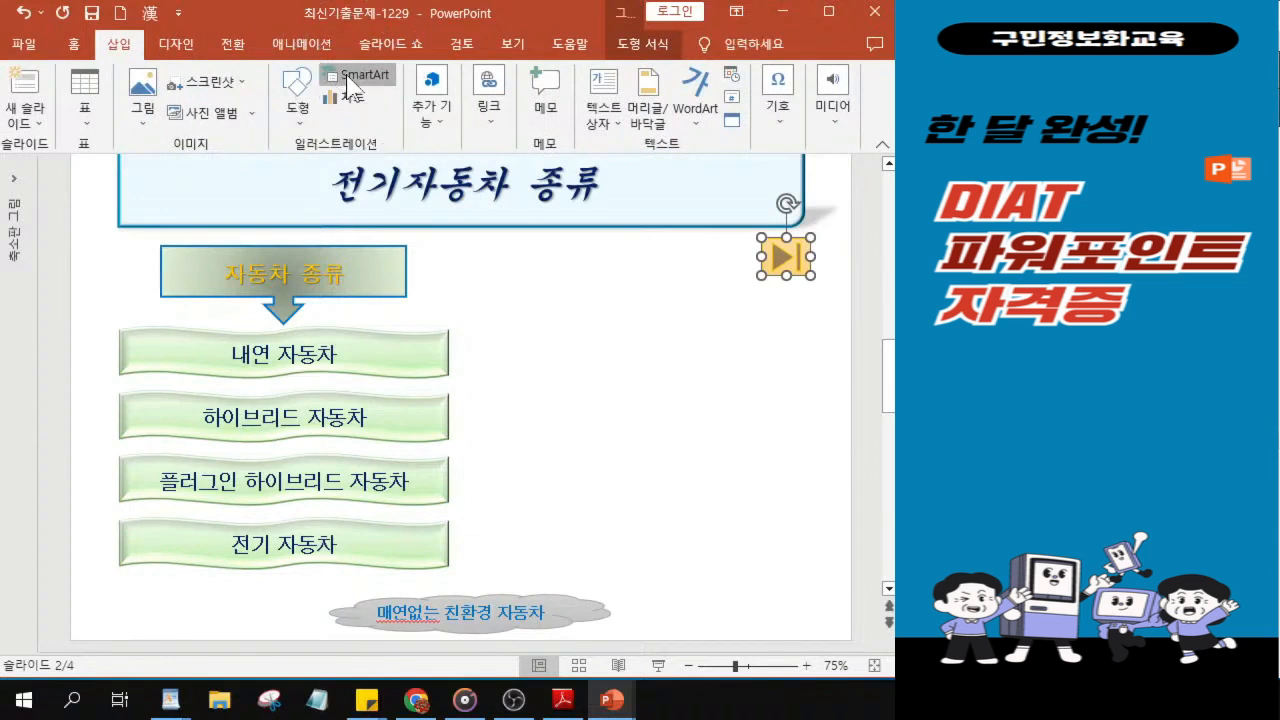
left_click(349, 80)
left_click(349, 80)
left_click(349, 80)
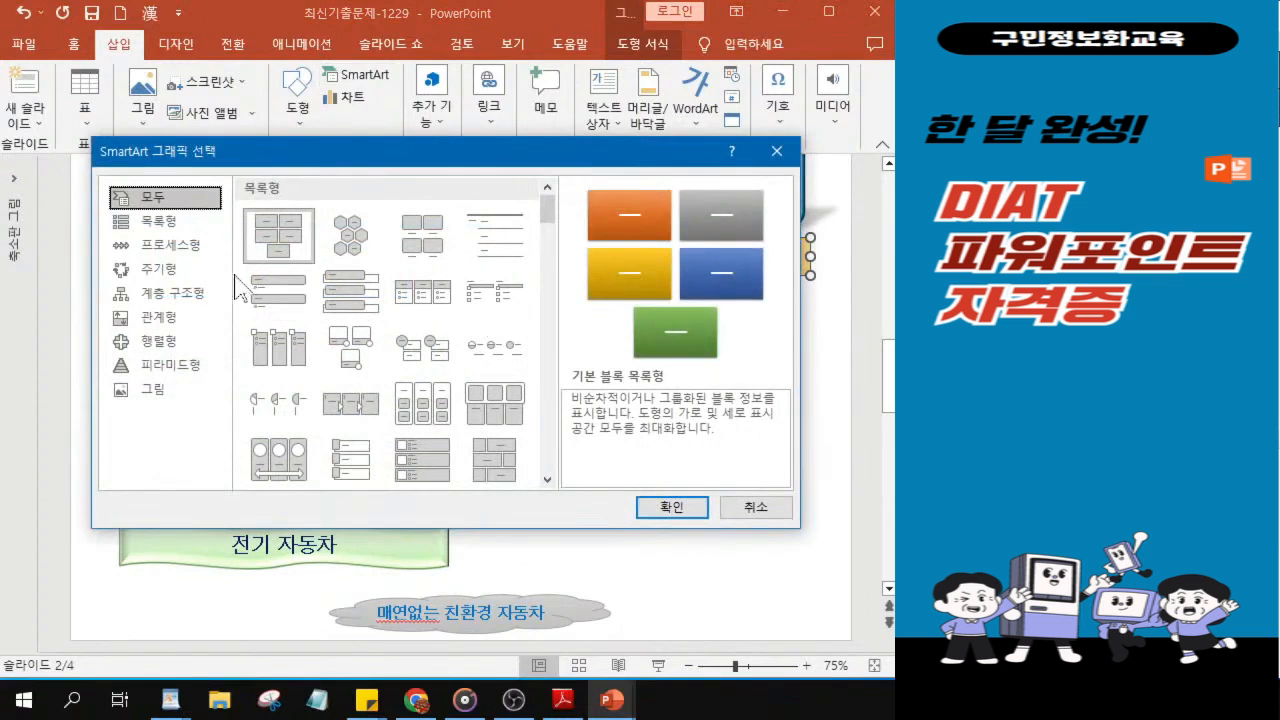
left_click(163, 276)
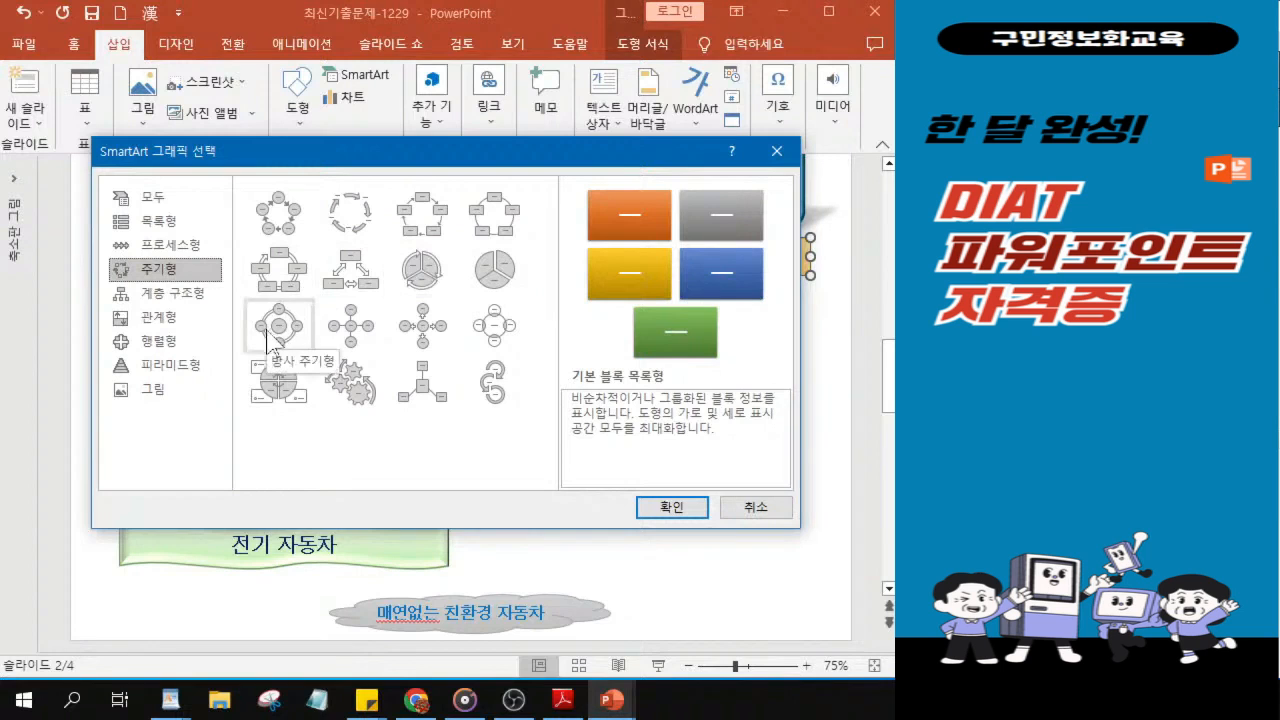
left_click(282, 338)
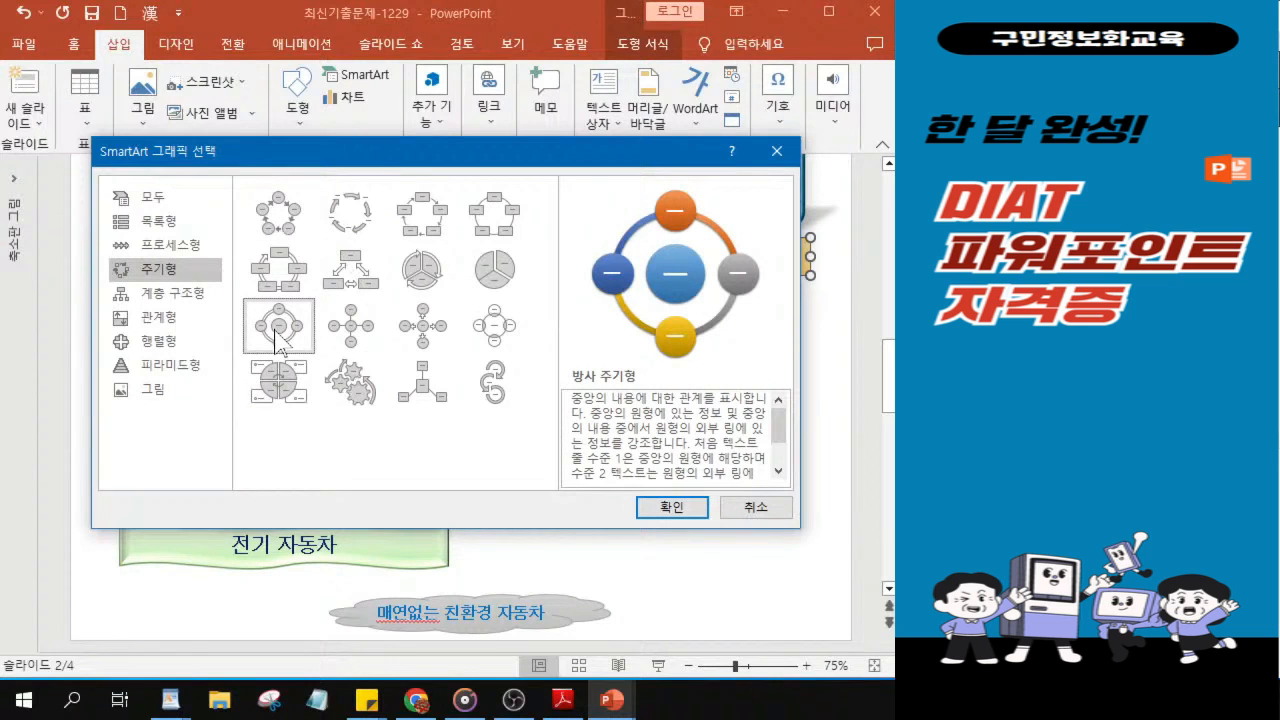
key("ctrl")
key("ctrl")
key("ctrl")
key("ctrl")
key("ctrl")
key("ctrl")
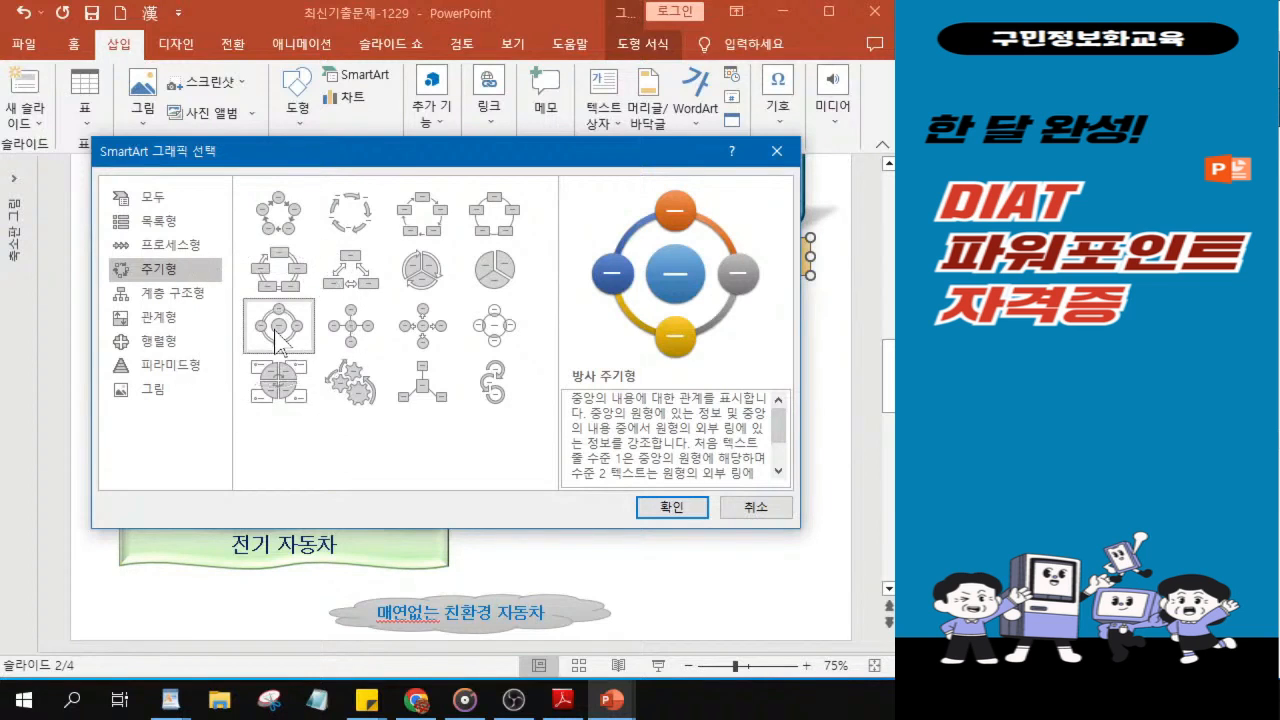
left_click(680, 507)
key("ctrl")
key("ctrl")
key("ctrl")
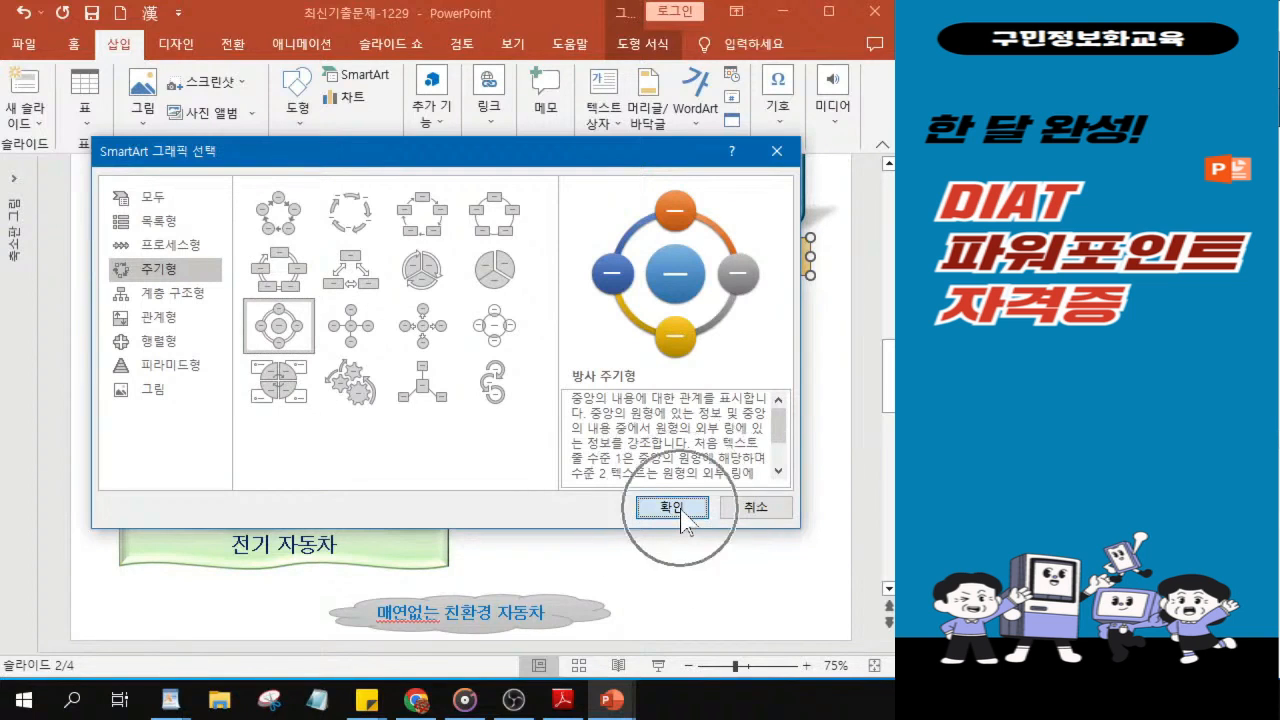
left_click(680, 508)
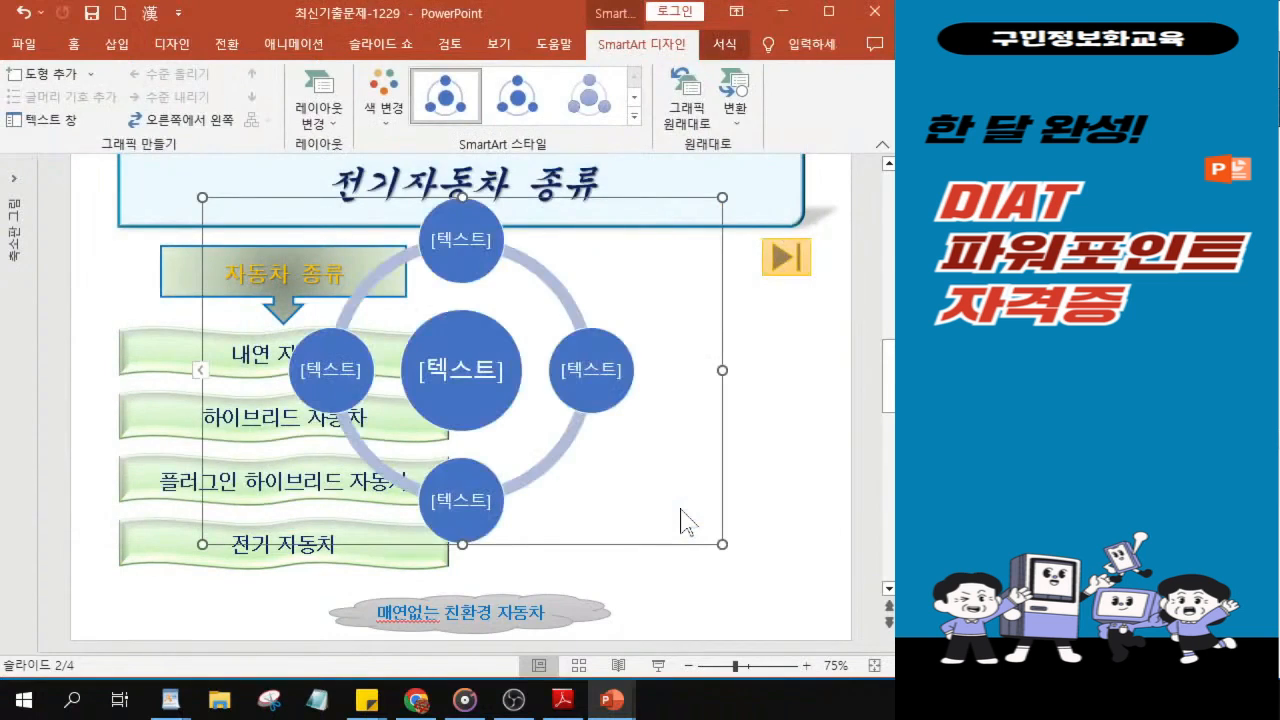
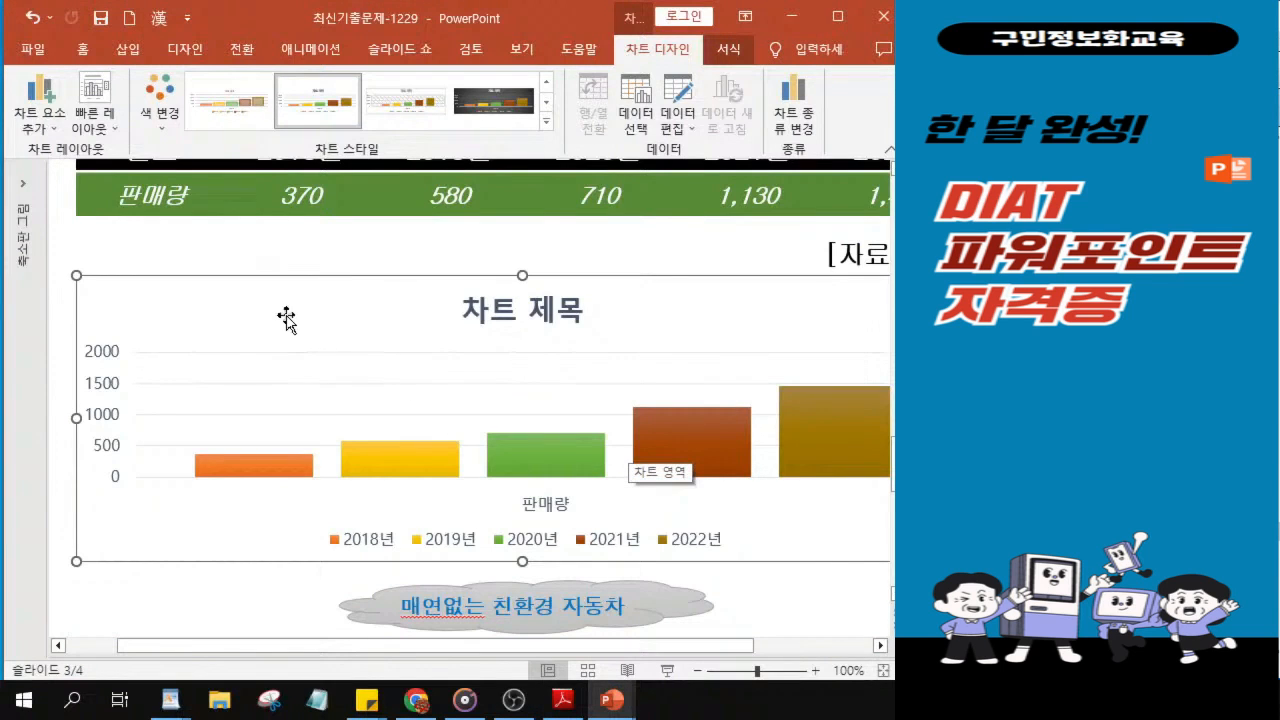
Format all text of the slide 3 column chart as 굴림, 18 pt, bold.
left_click(89, 50)
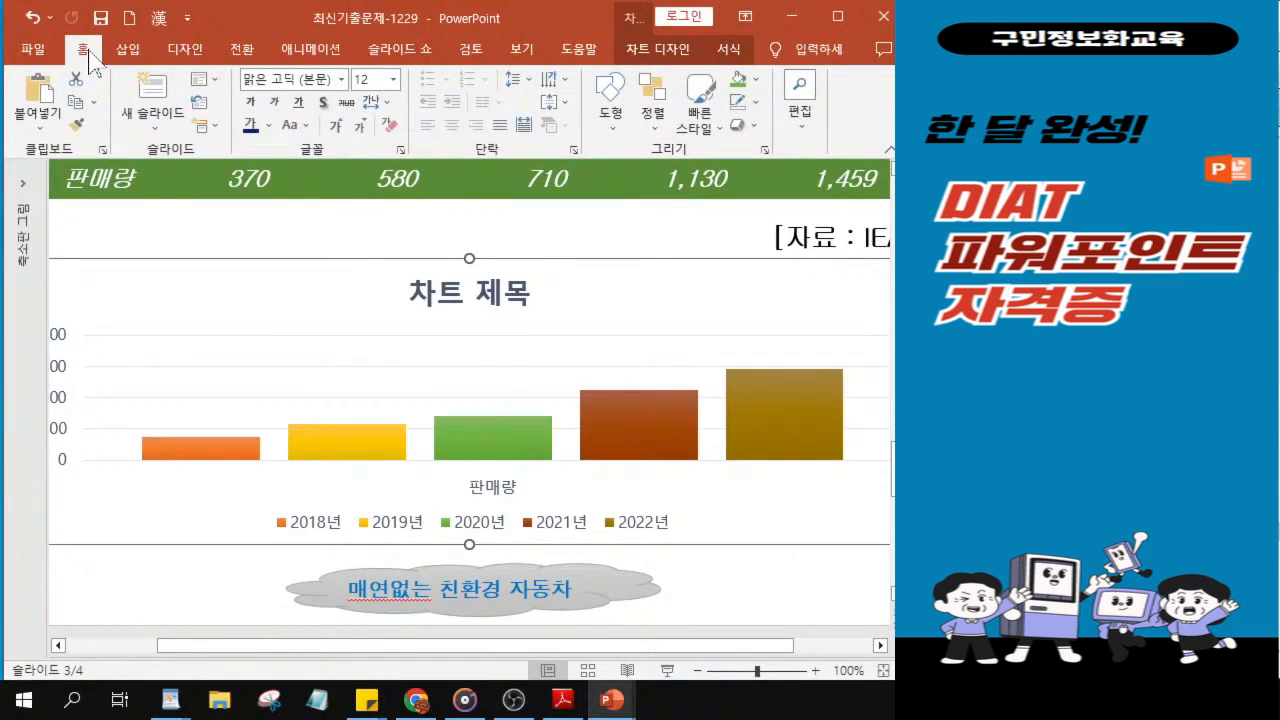
left_click(341, 80)
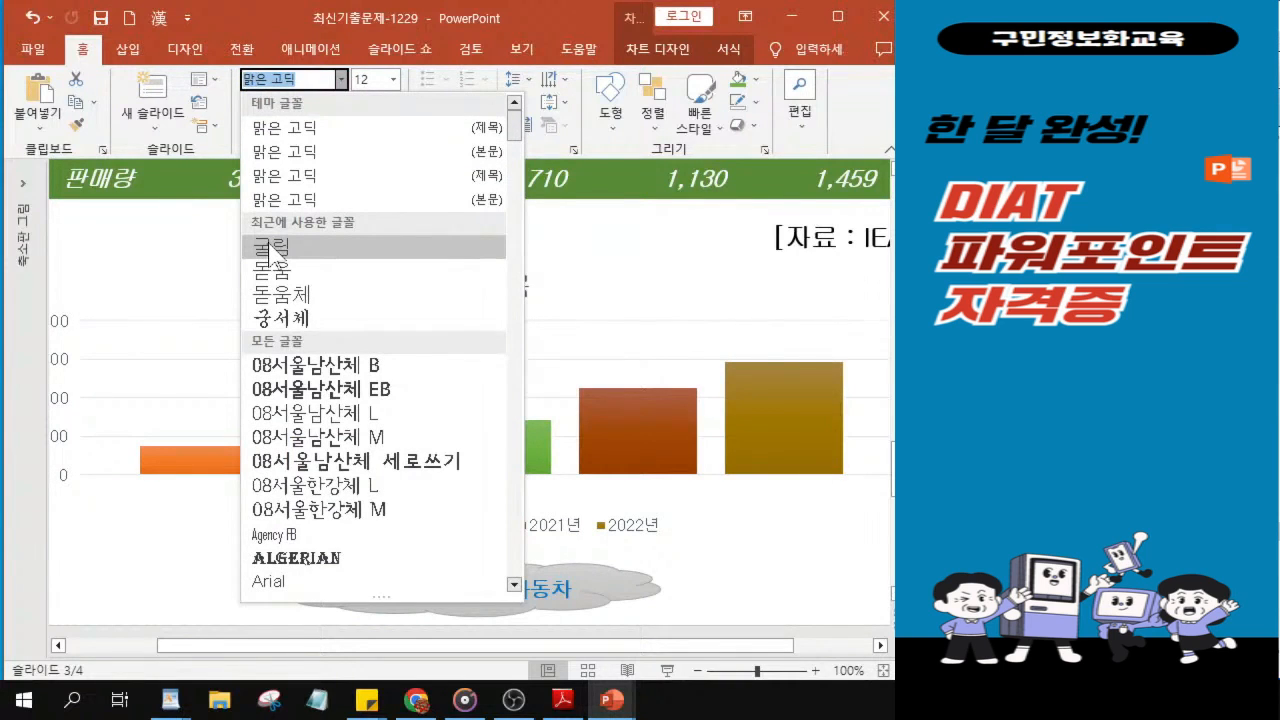
left_click(272, 248)
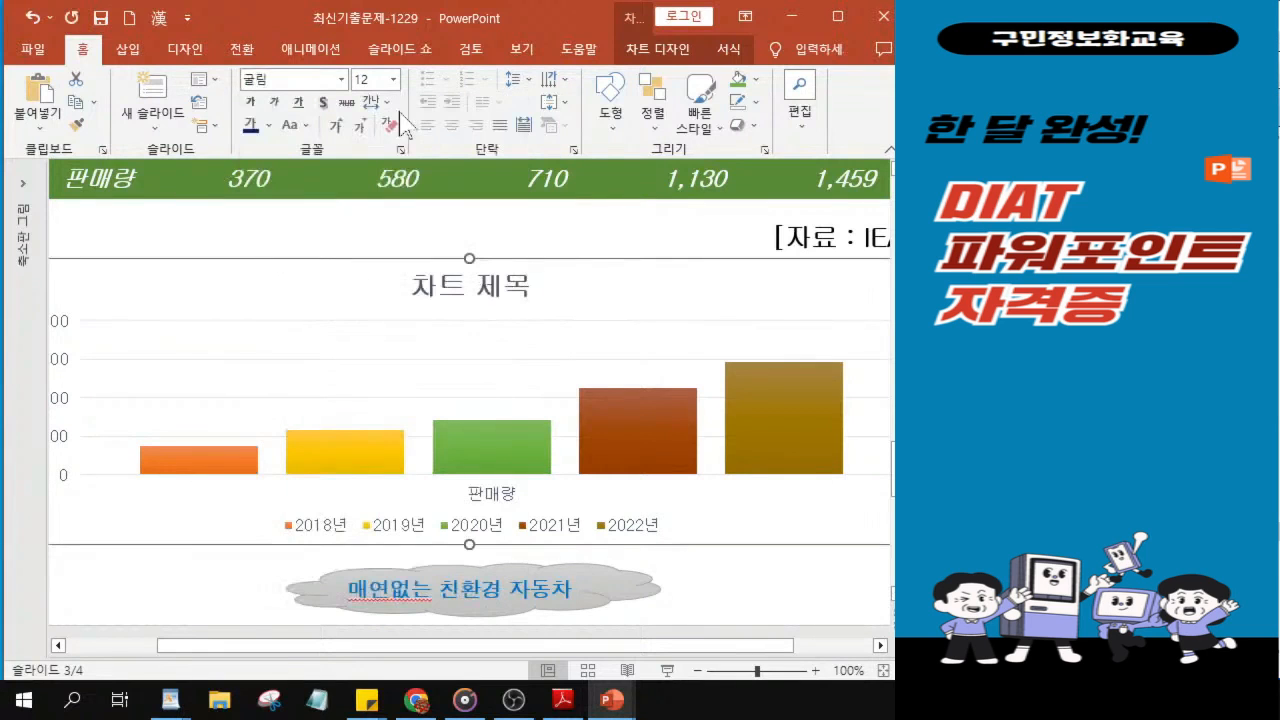
left_click(371, 80)
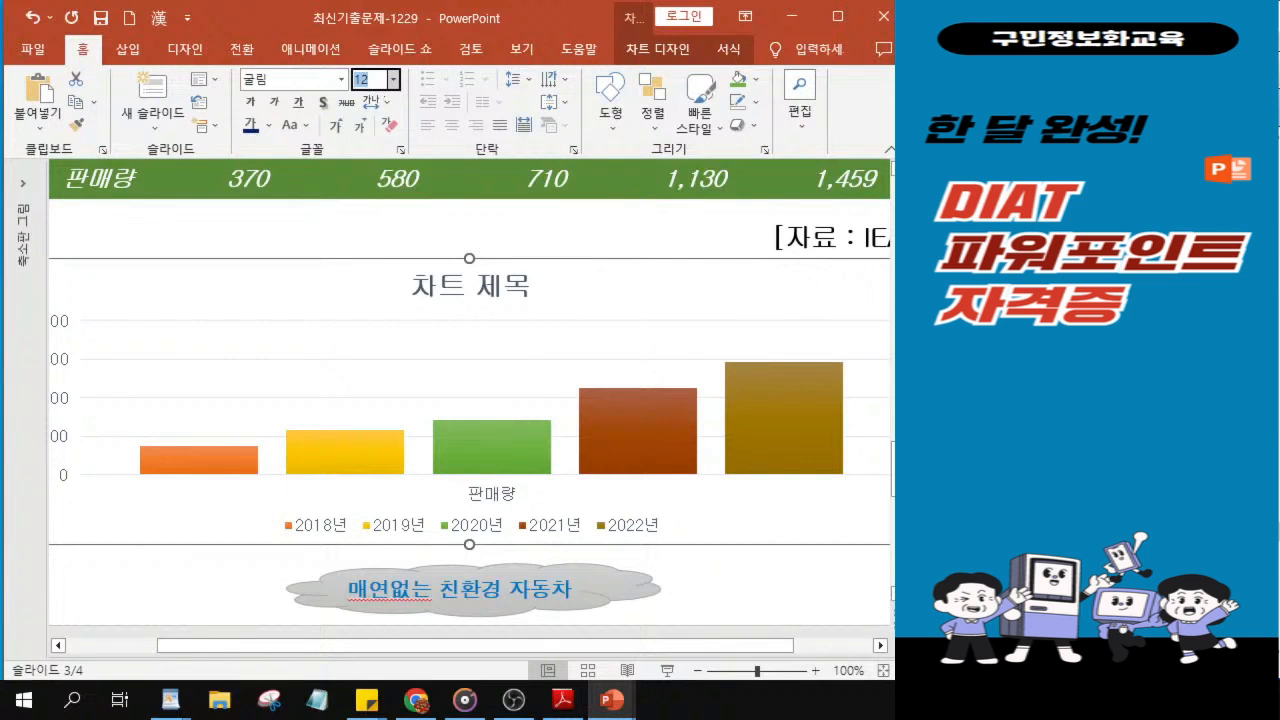
type("18")
key("Return")
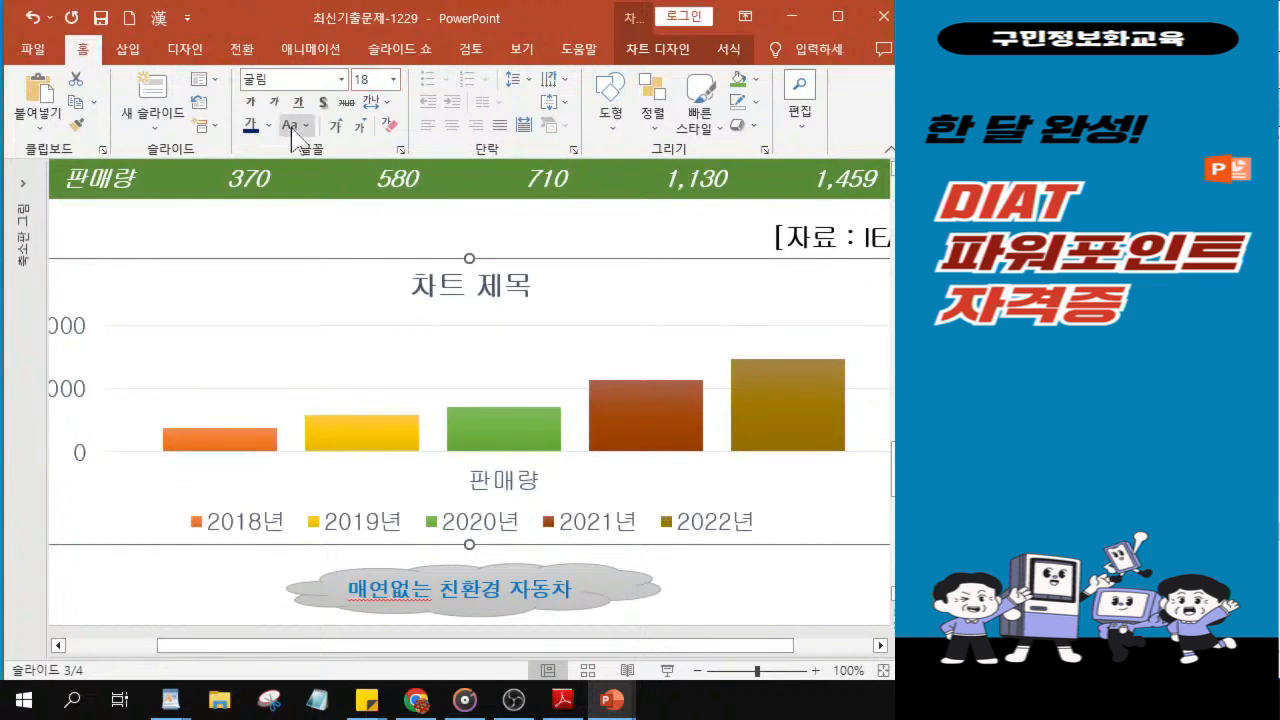
left_click_drag(648, 645, 604, 645)
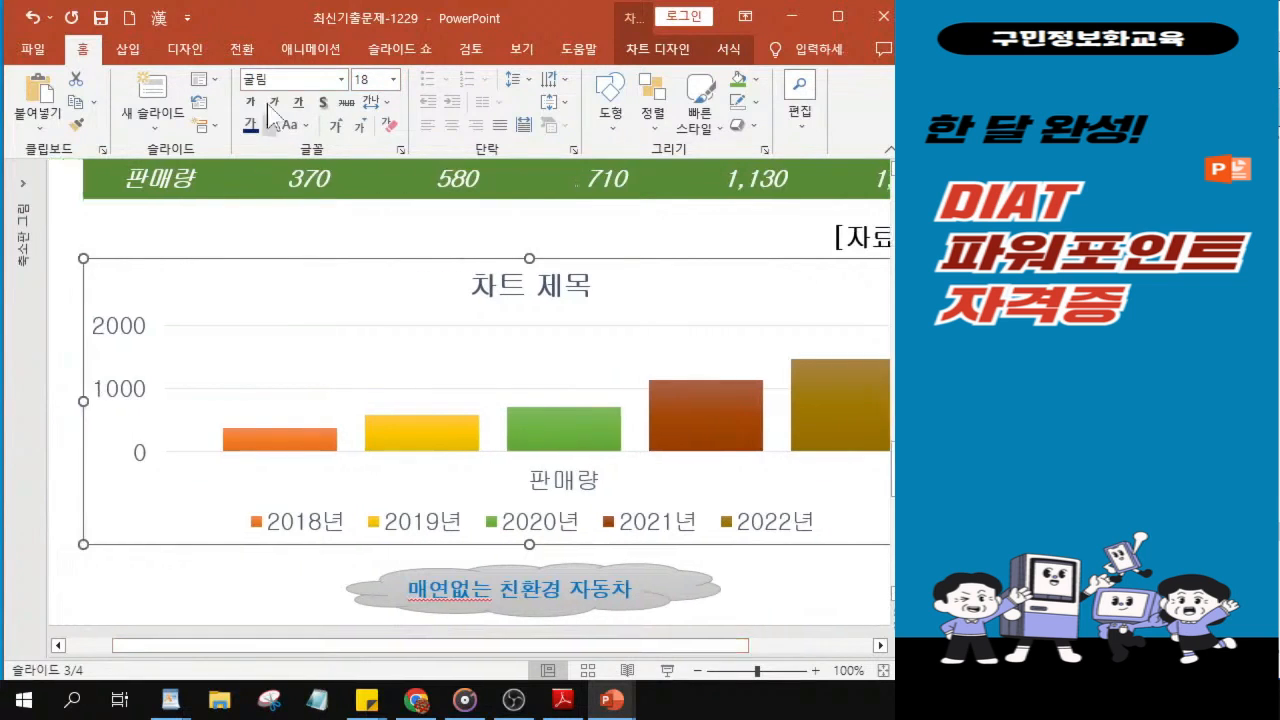
left_click(251, 103)
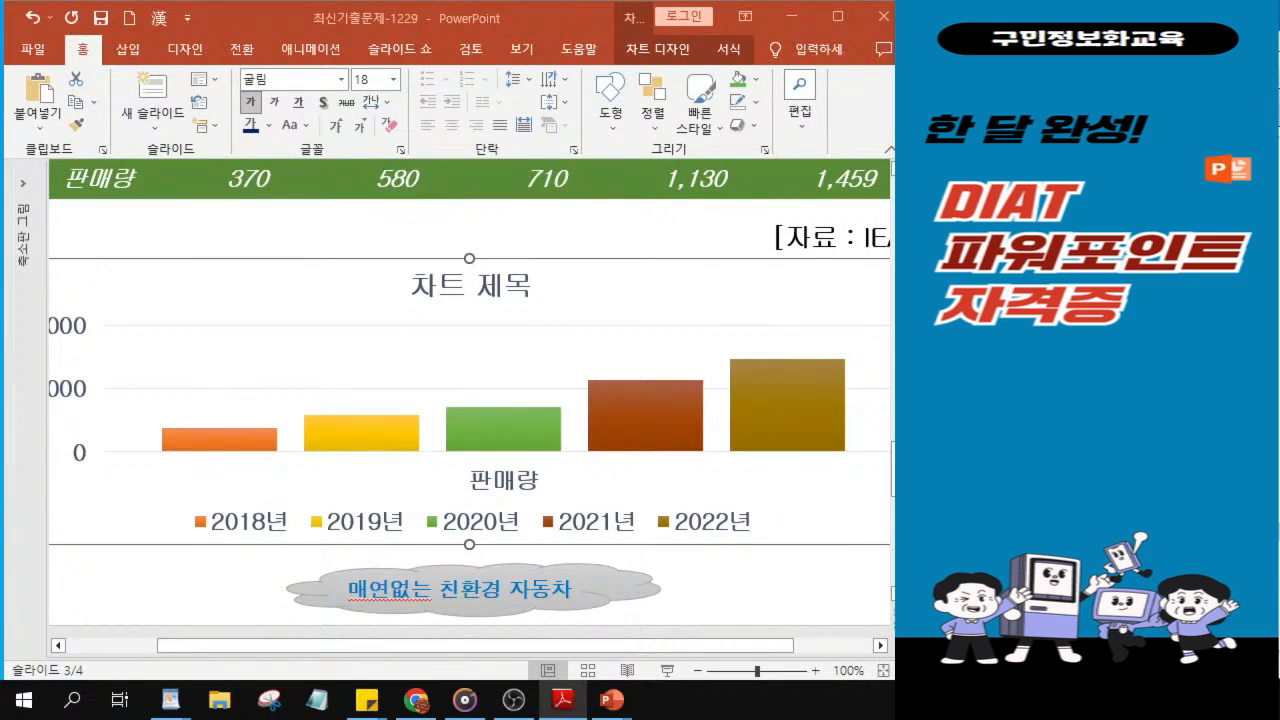
Make the chart legend's text italic and set its size to 16 pt.
left_click(419, 522)
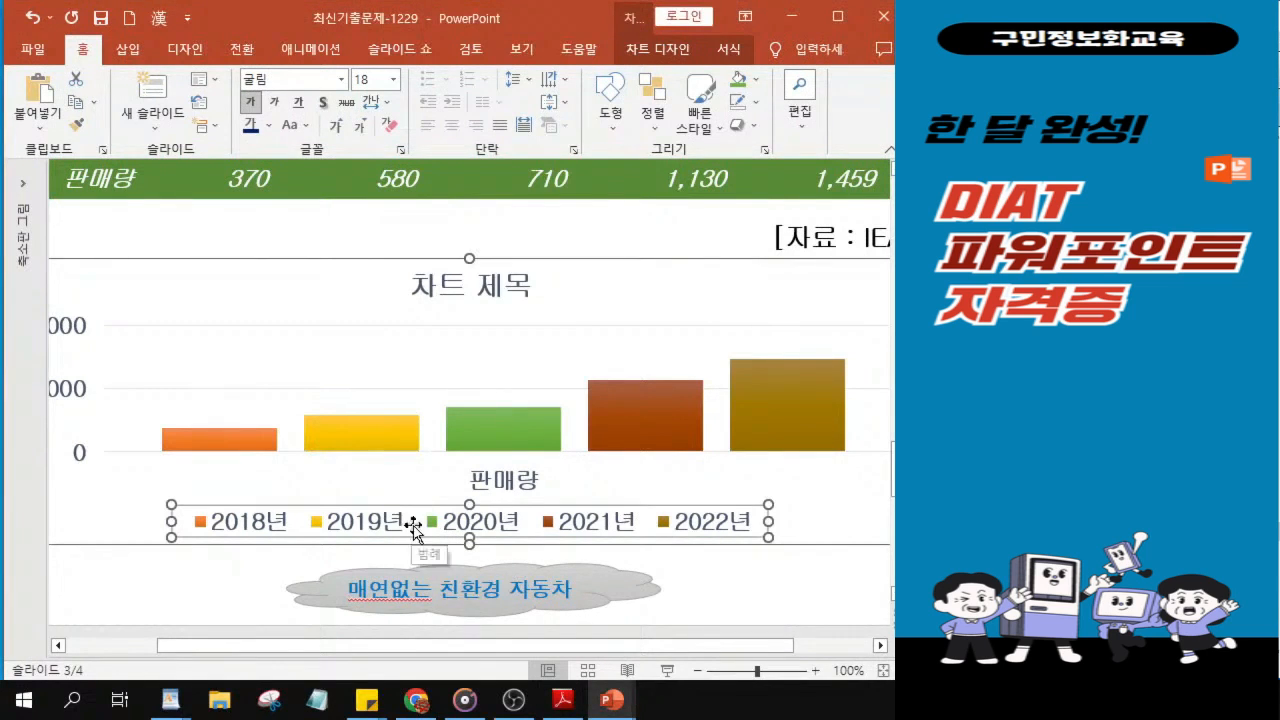
left_click(279, 102)
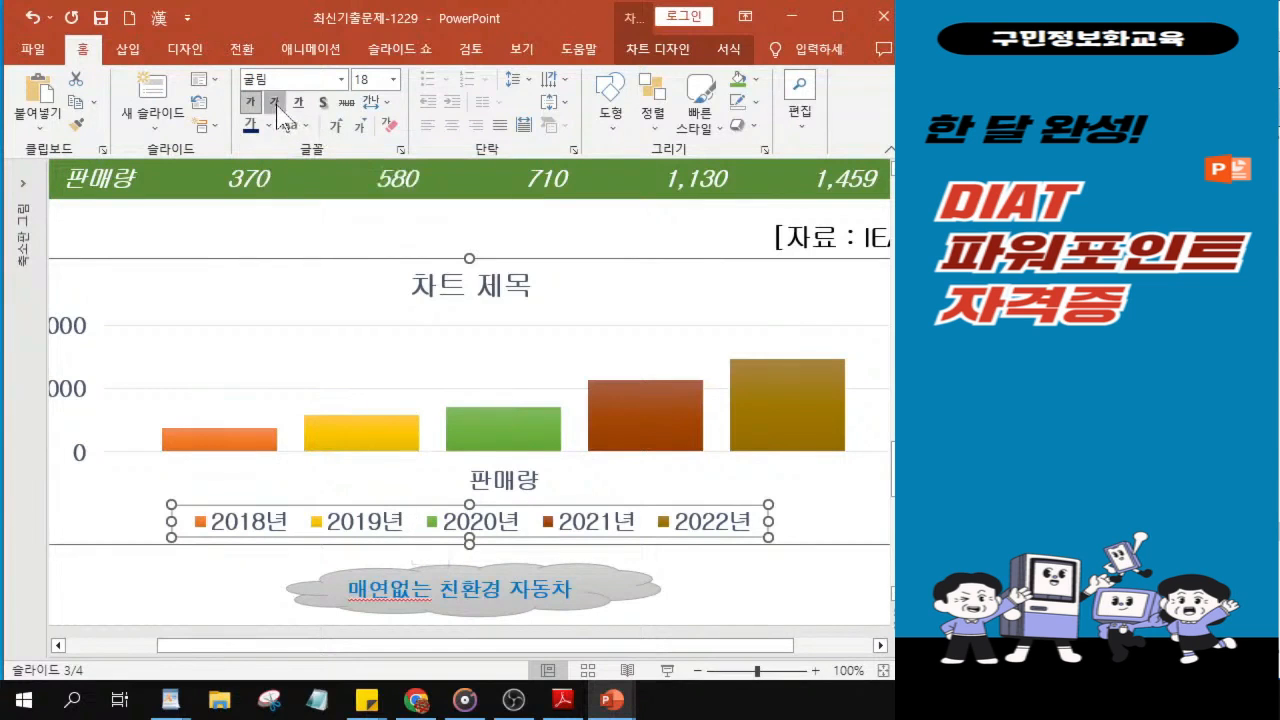
left_click(366, 79)
type("16")
key("Return")
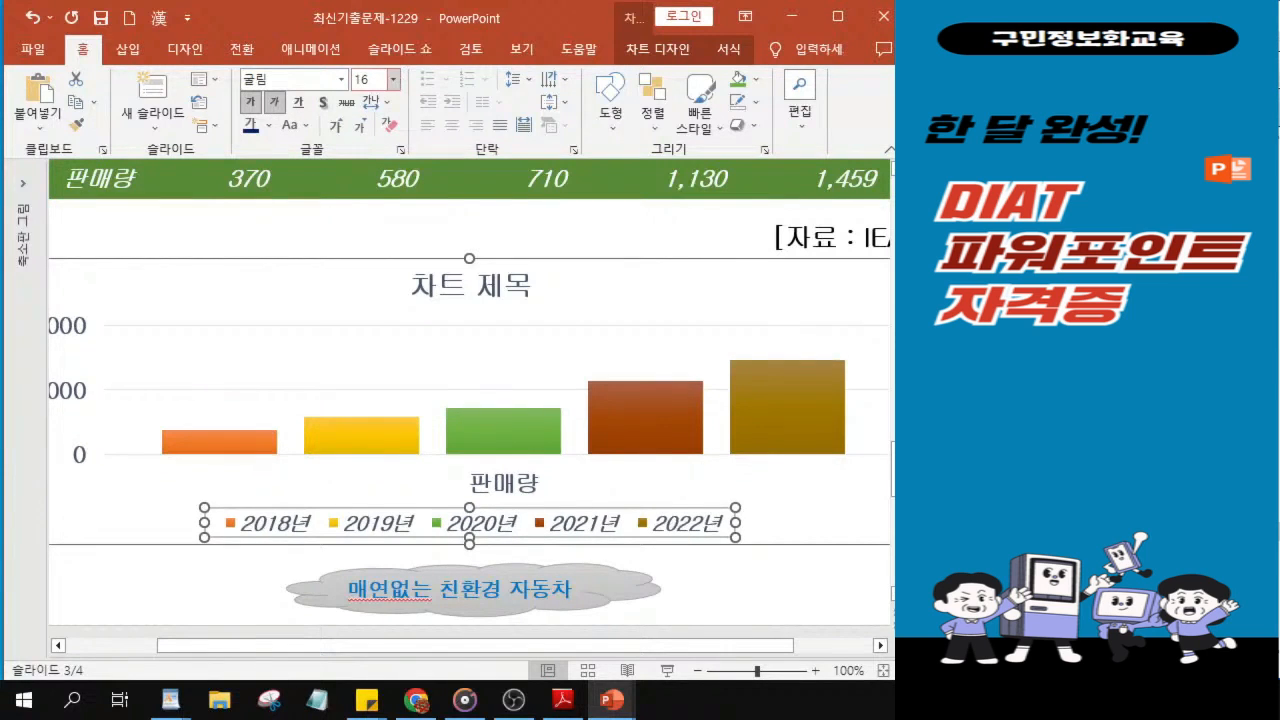
left_click(279, 107)
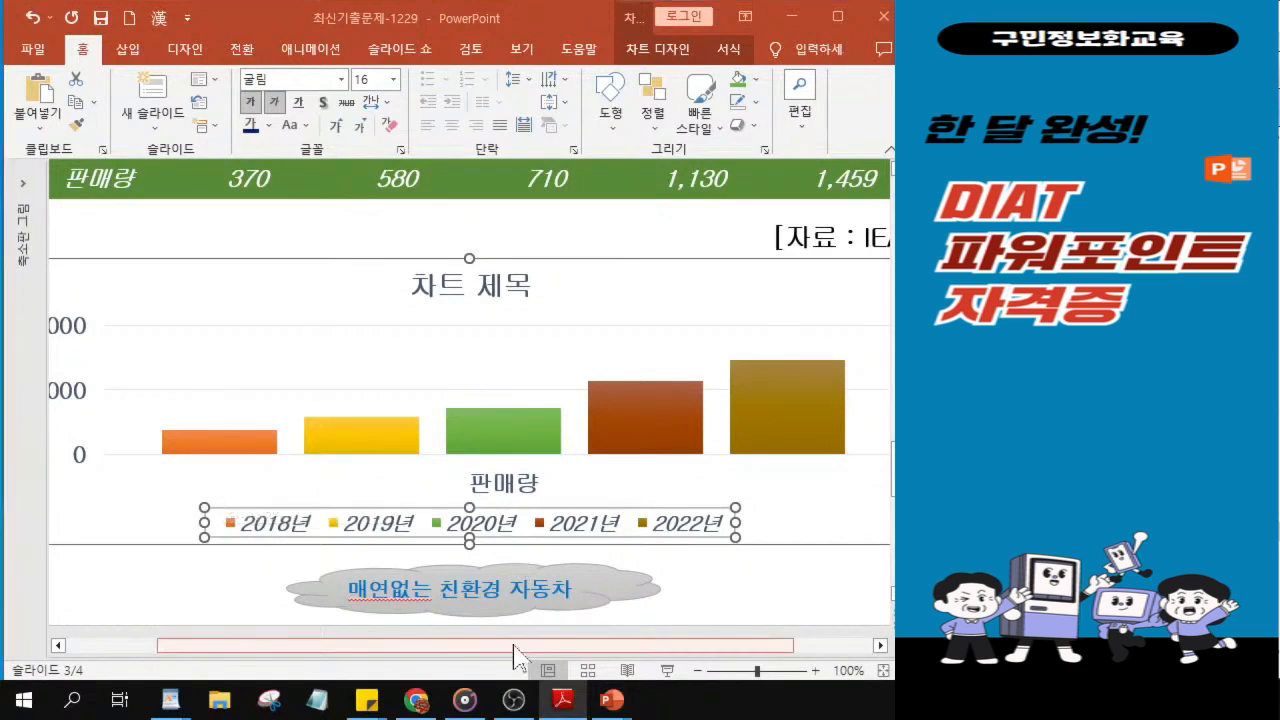
Set the major unit of the chart's vertical value axis to 500 and close the formatting pane.
left_click_drag(430, 655, 368, 655)
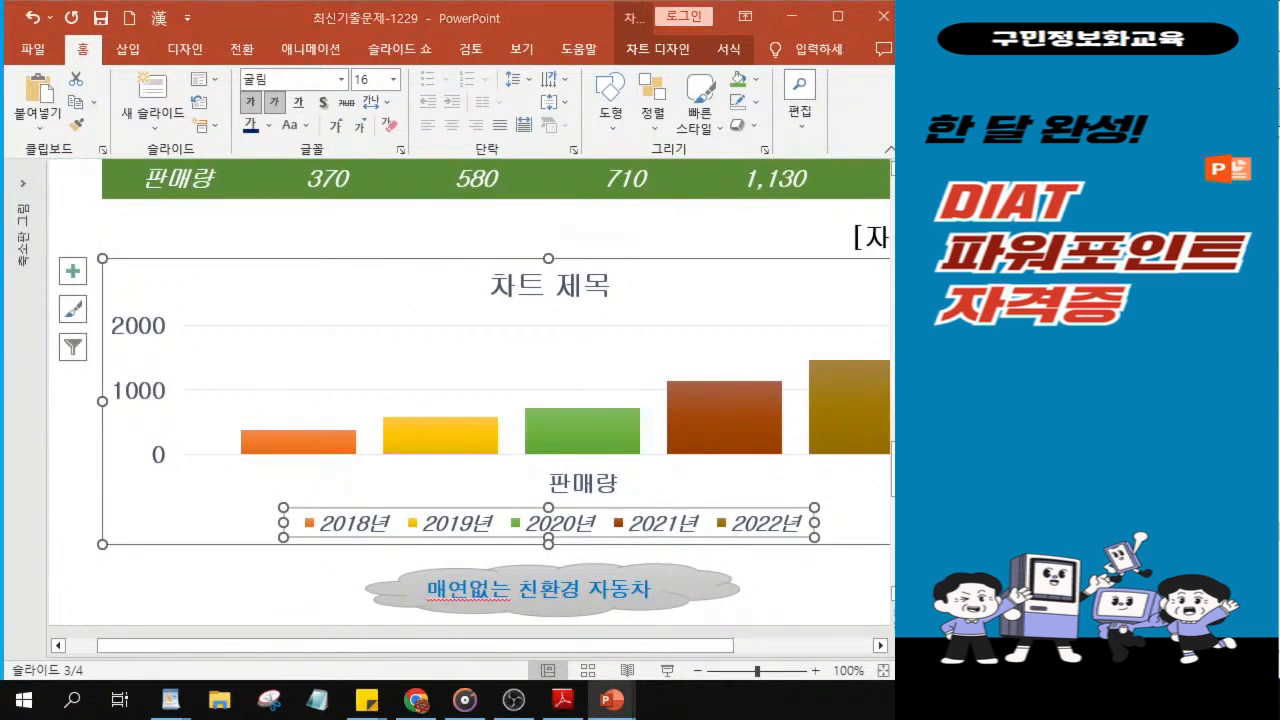
left_click(140, 398)
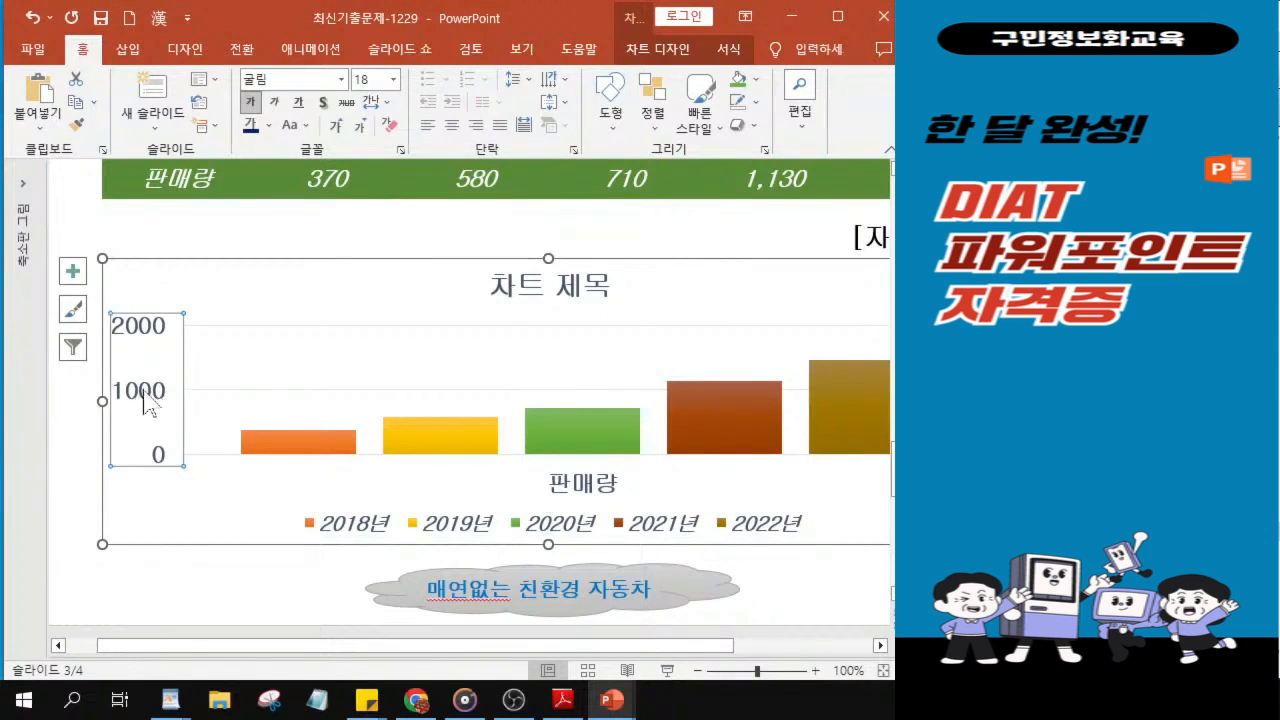
double_click(145, 400)
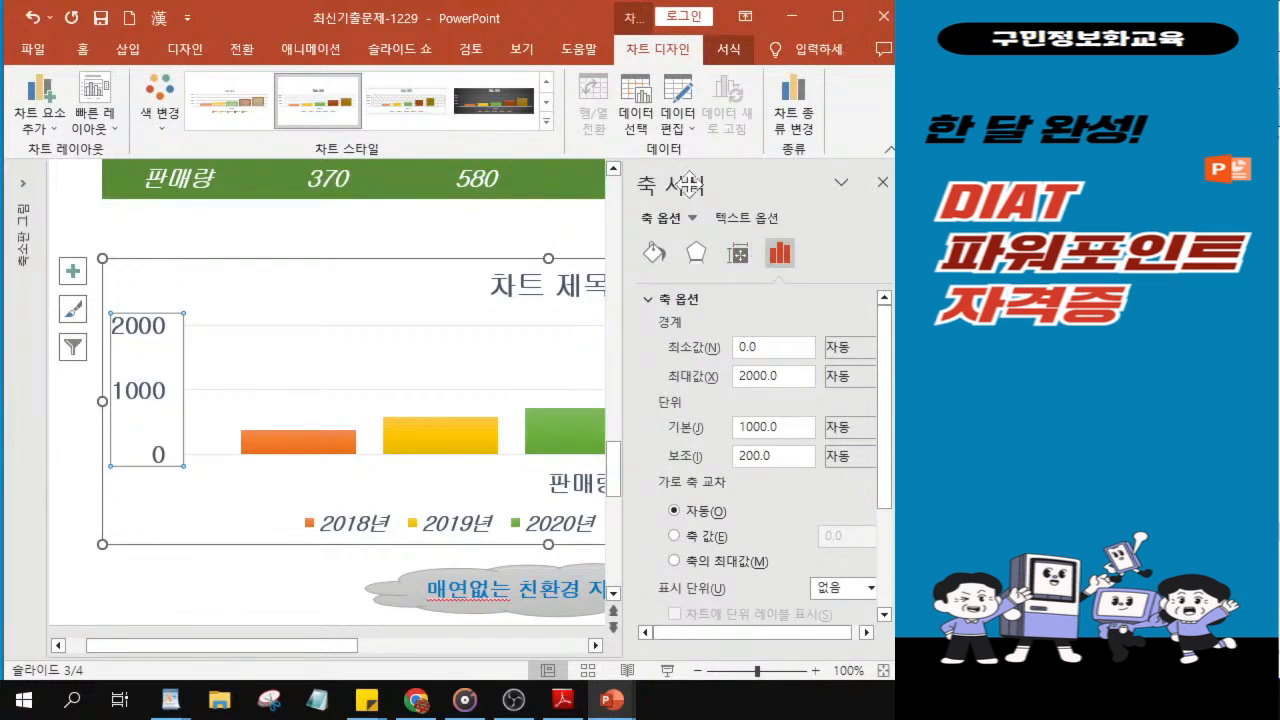
left_click(778, 427)
double_click(778, 427)
type("500")
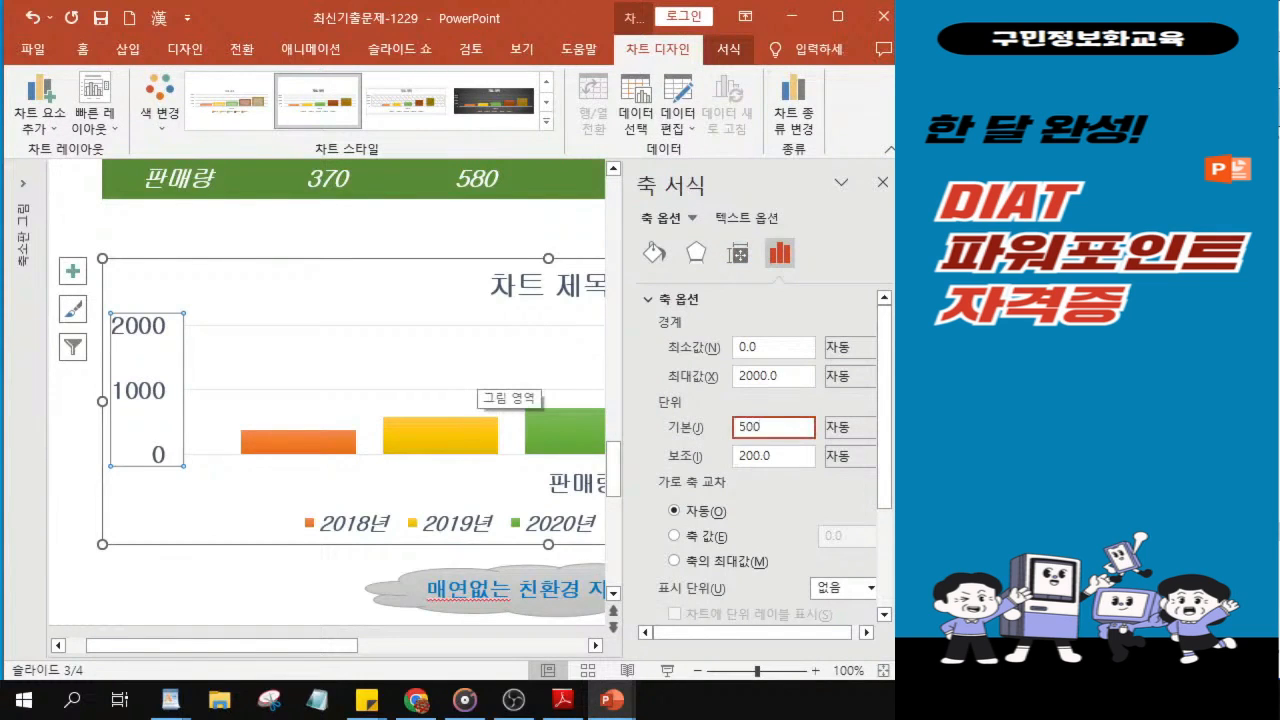
key("Return")
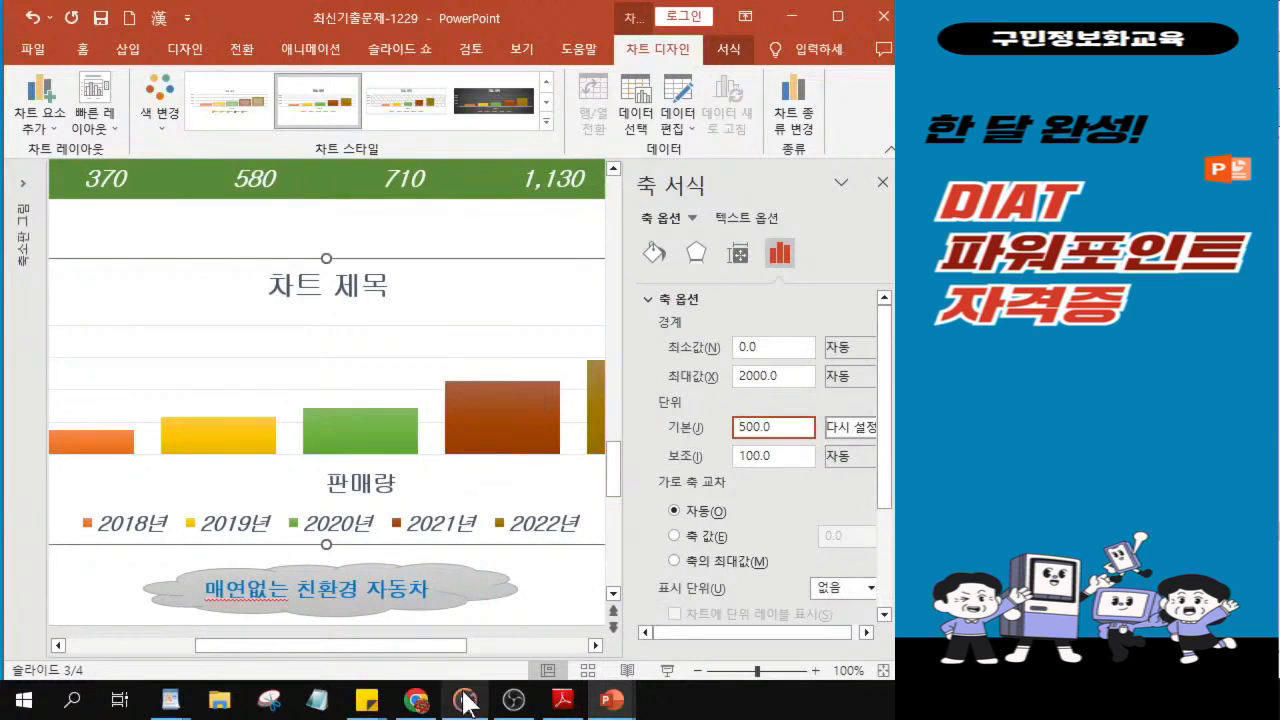
left_click_drag(457, 645, 337, 645)
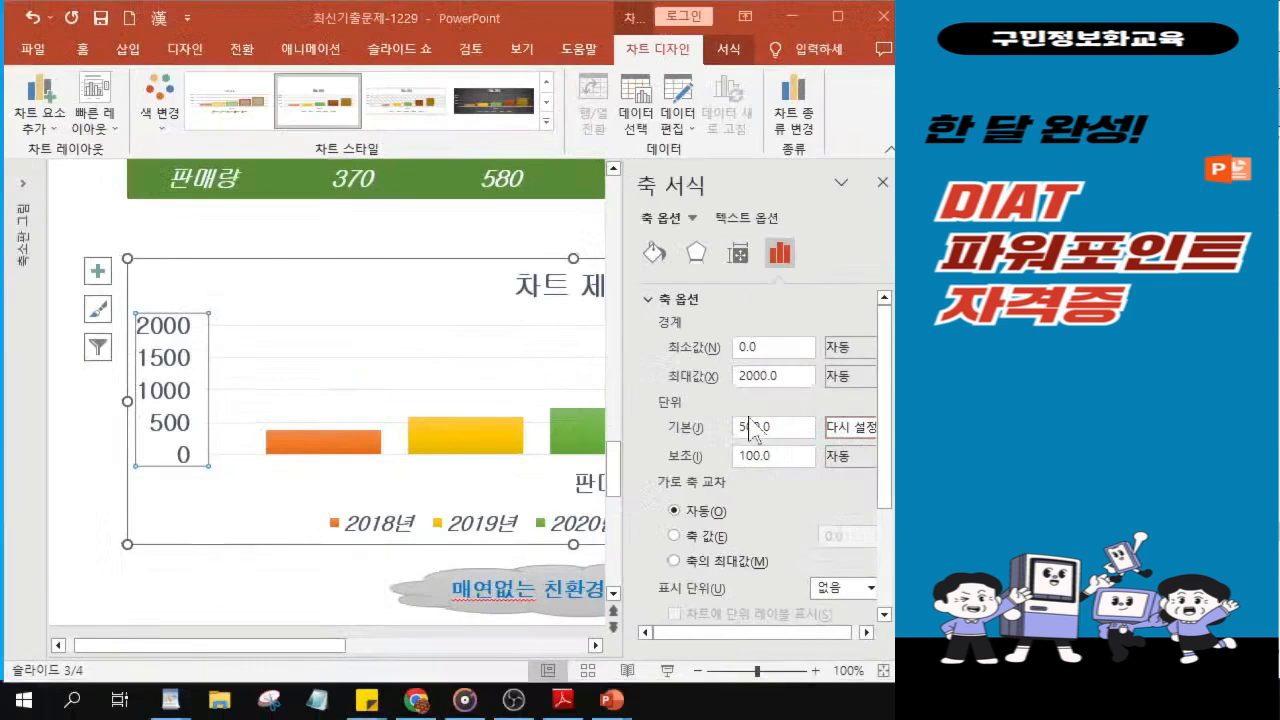
left_click(148, 397)
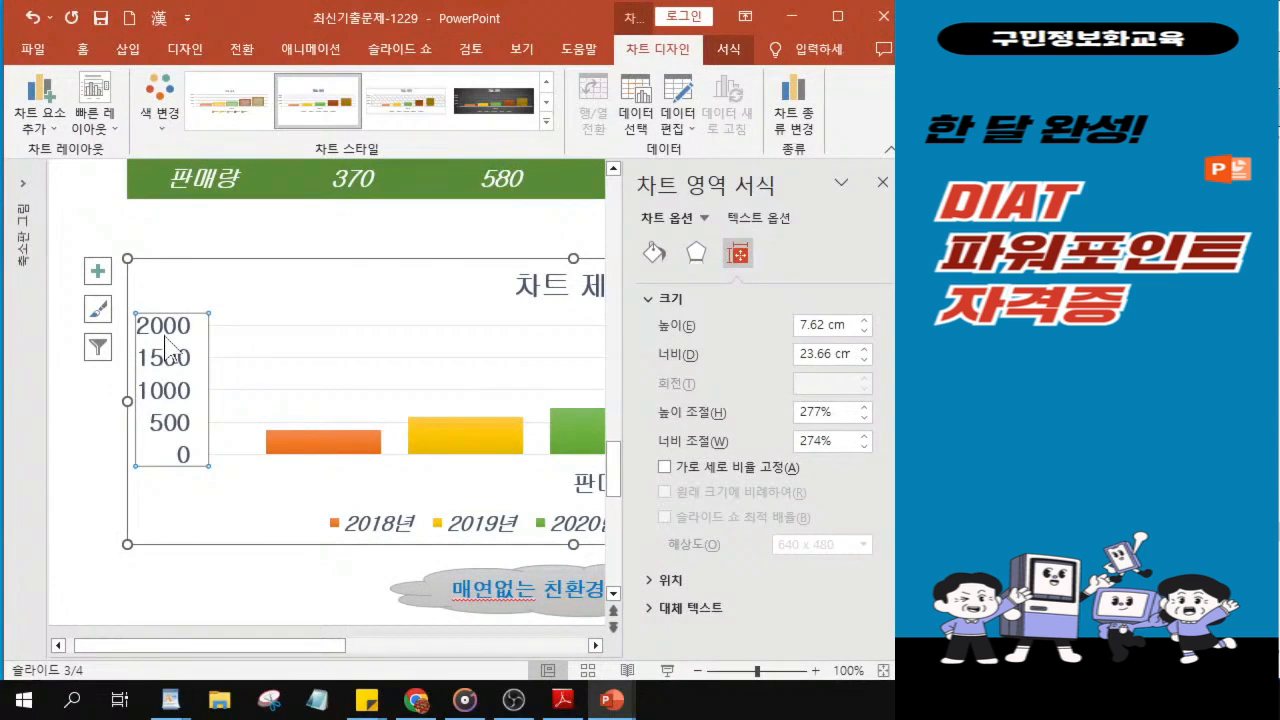
left_click(887, 190)
left_click(887, 190)
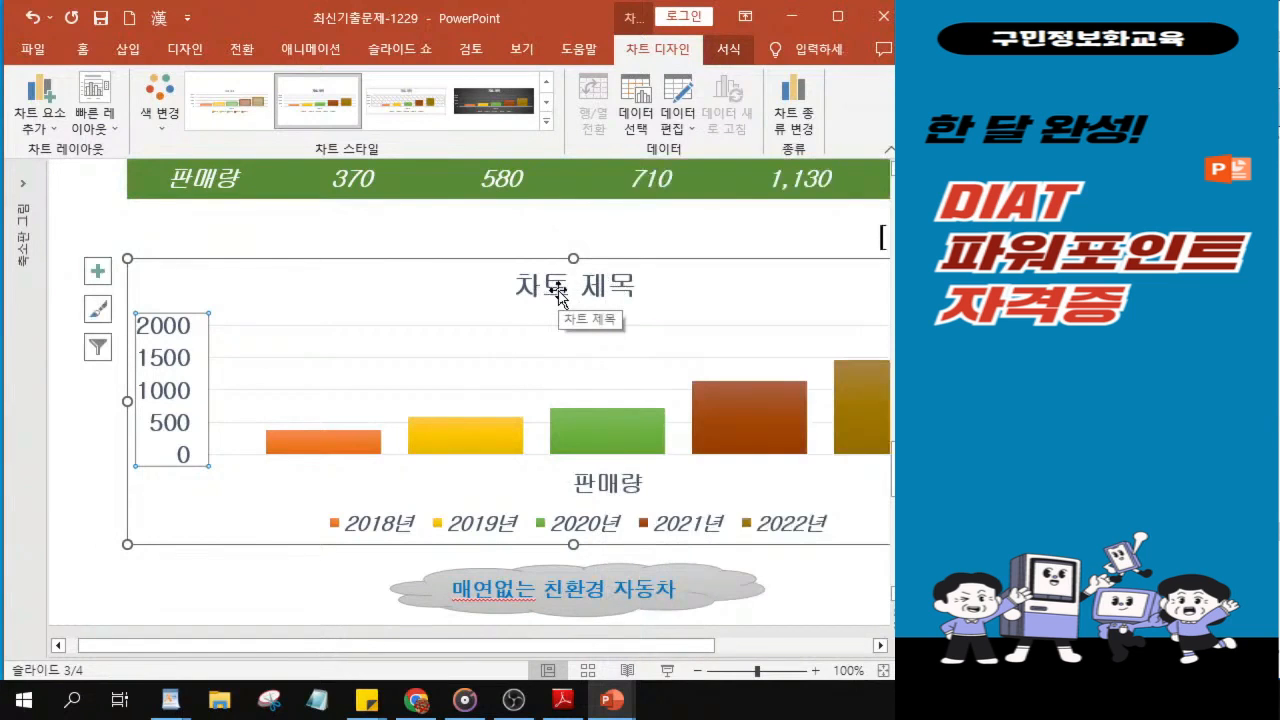
Remove the chart title from the column chart by setting it to 없음.
left_click(45, 130)
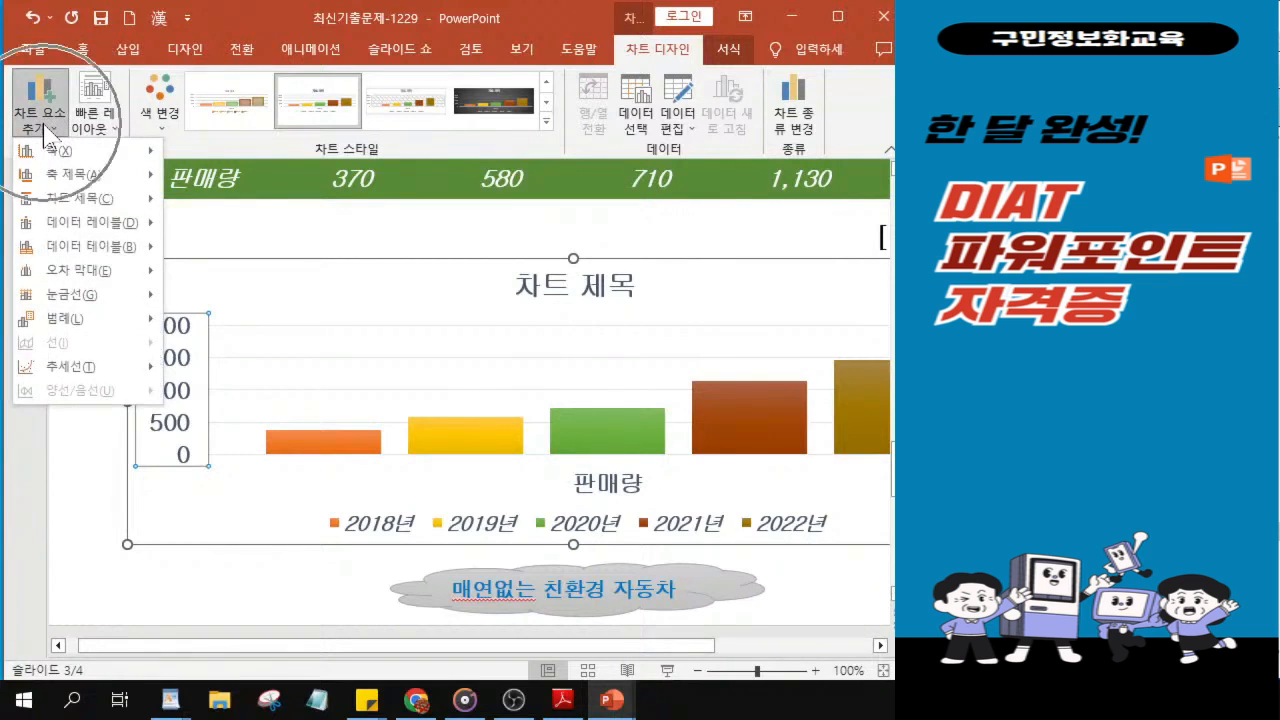
mouse_move(65, 200)
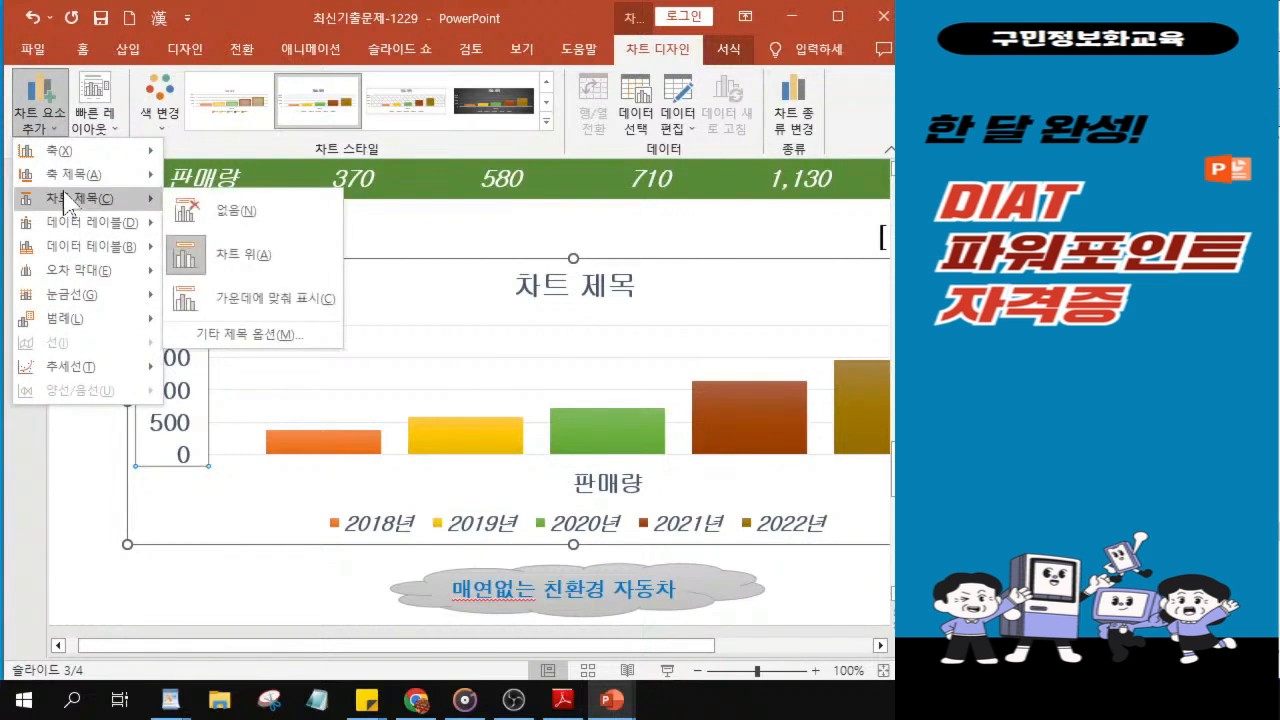
left_click(240, 213)
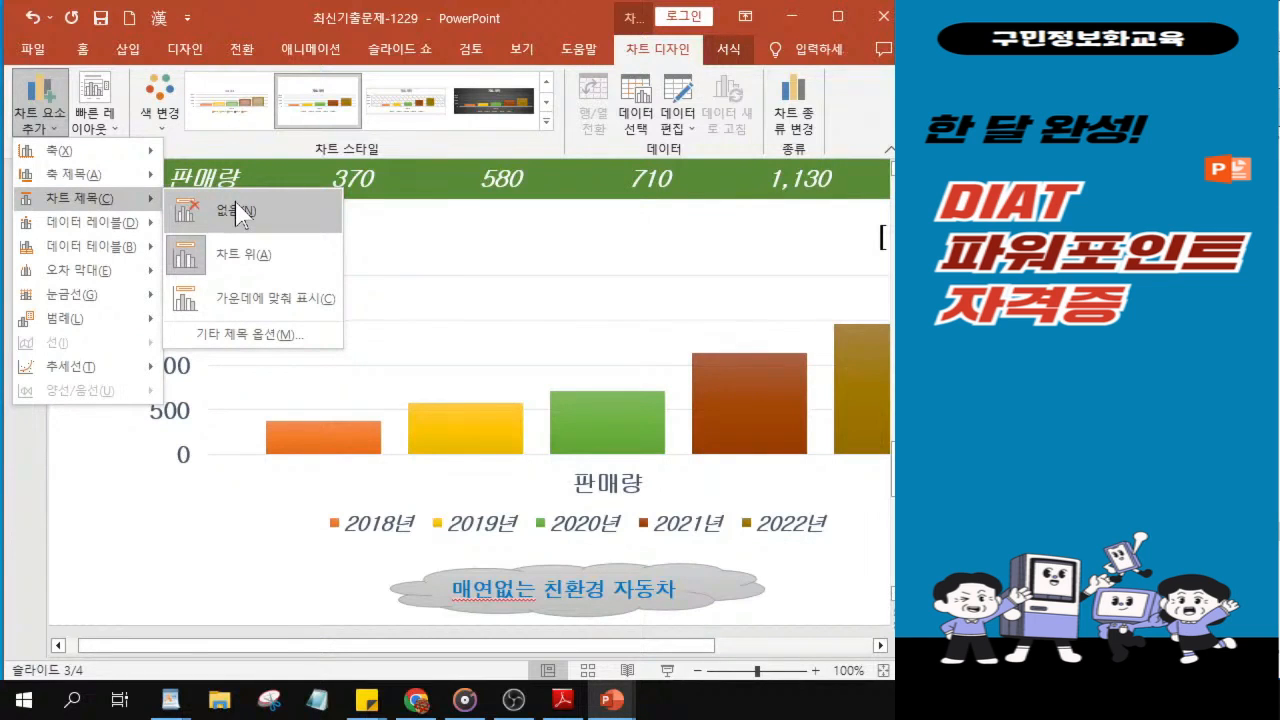
left_click(240, 213)
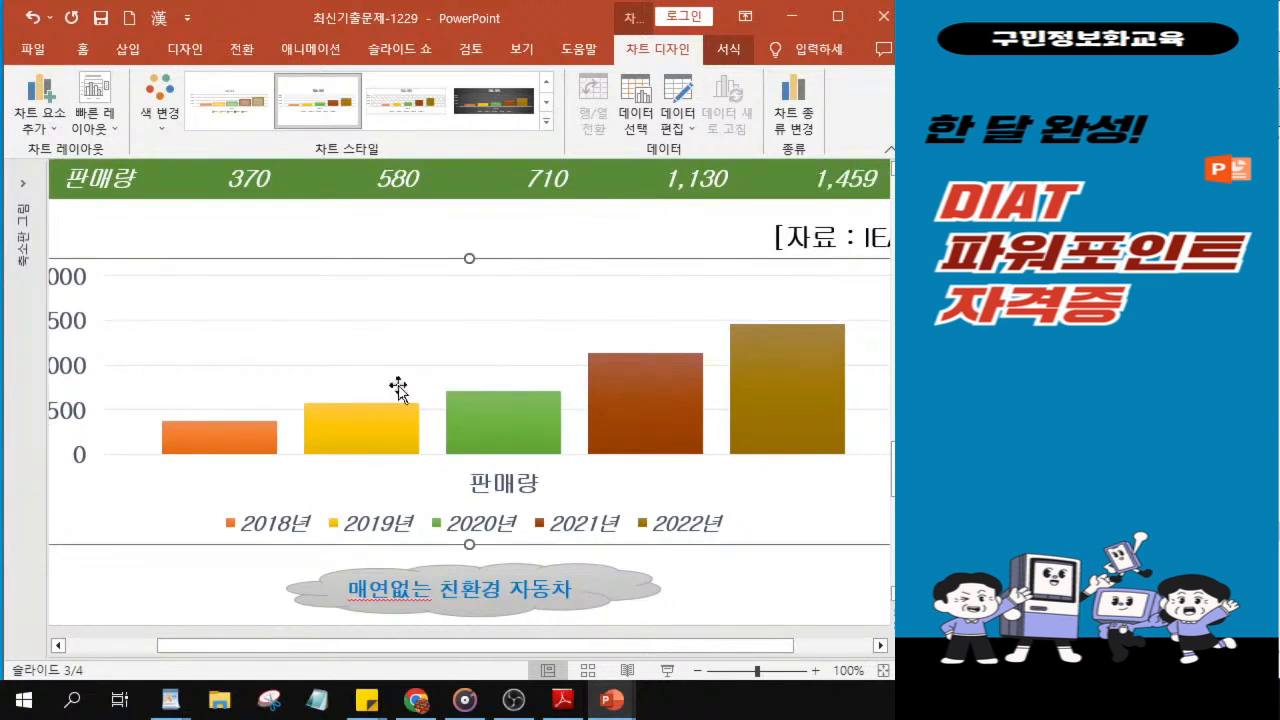
Add data labels to the slide 3 column chart at the 바깥쪽 끝에 position and deselect the chart.
left_click(39, 128)
left_click(38, 128)
left_click(38, 128)
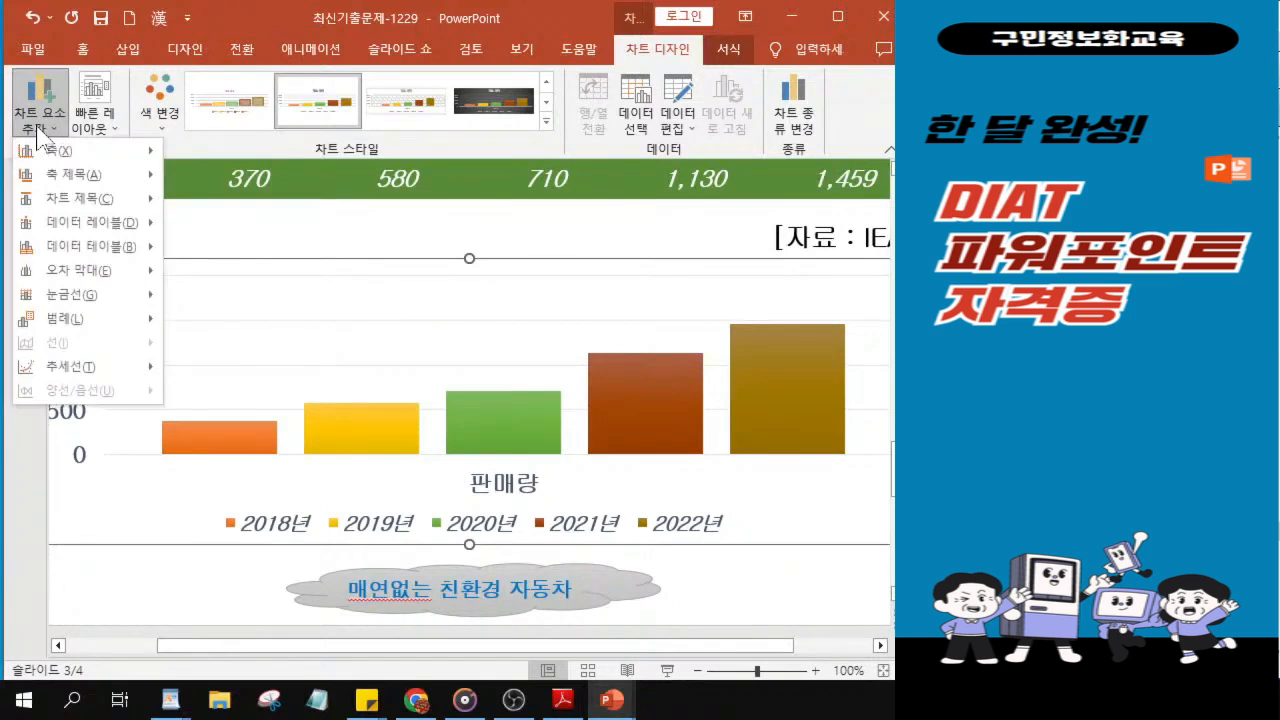
mouse_move(83, 229)
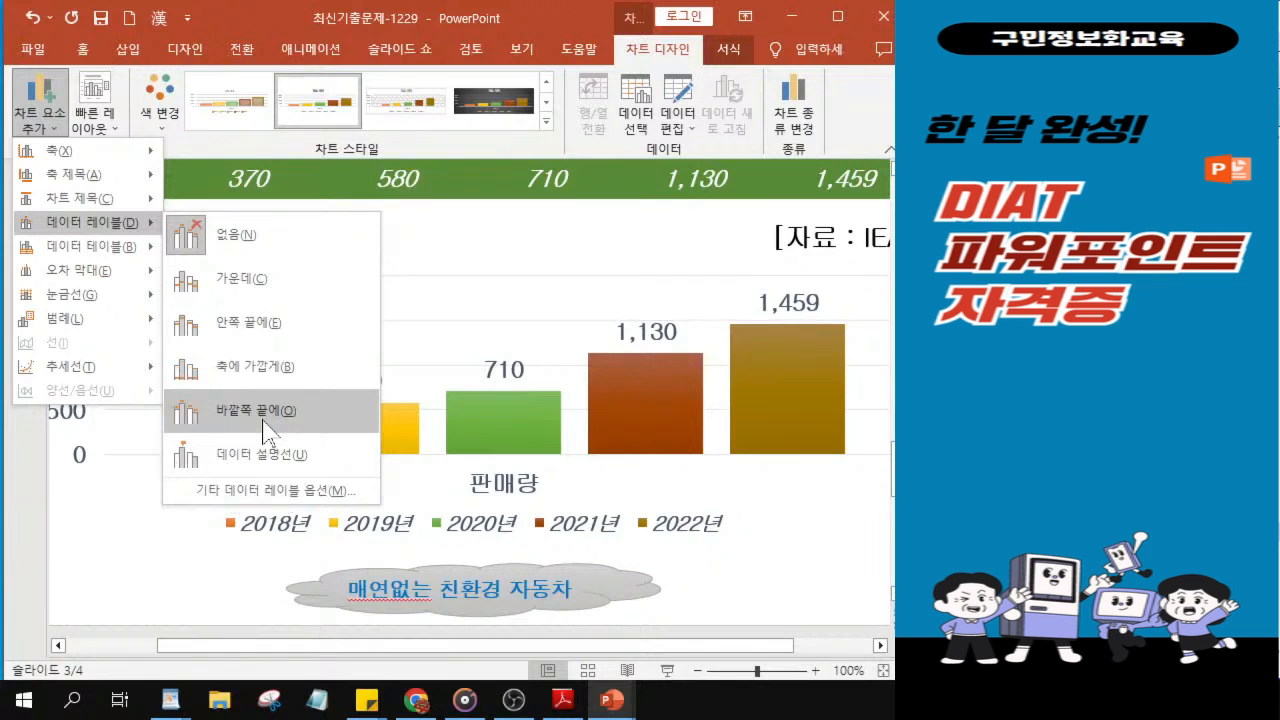
left_click(265, 430)
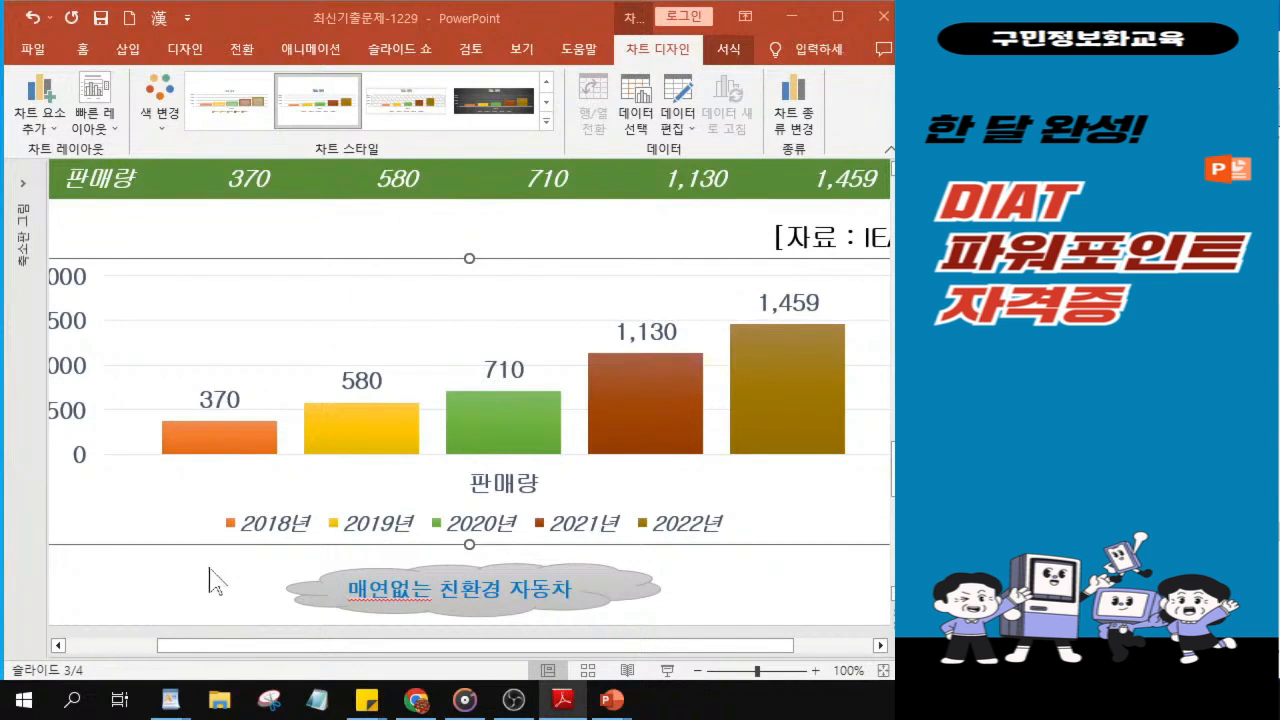
scroll(193, 550, "down", 3)
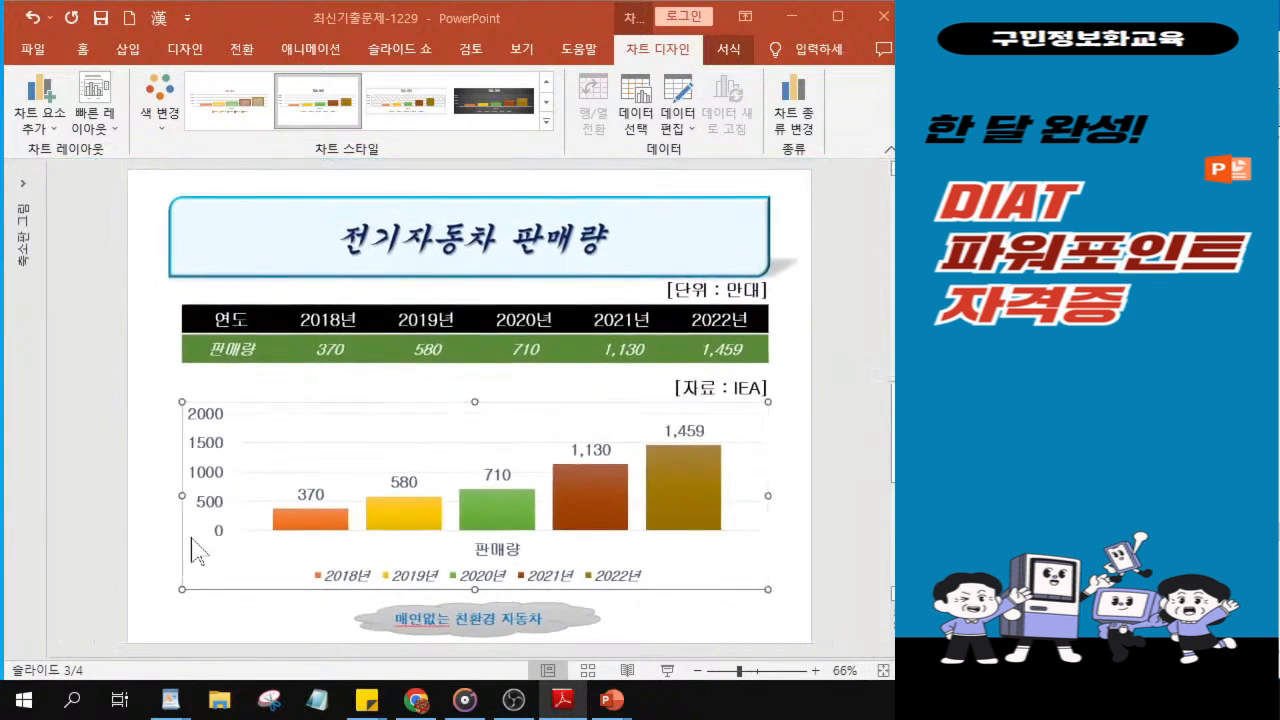
left_click(155, 372)
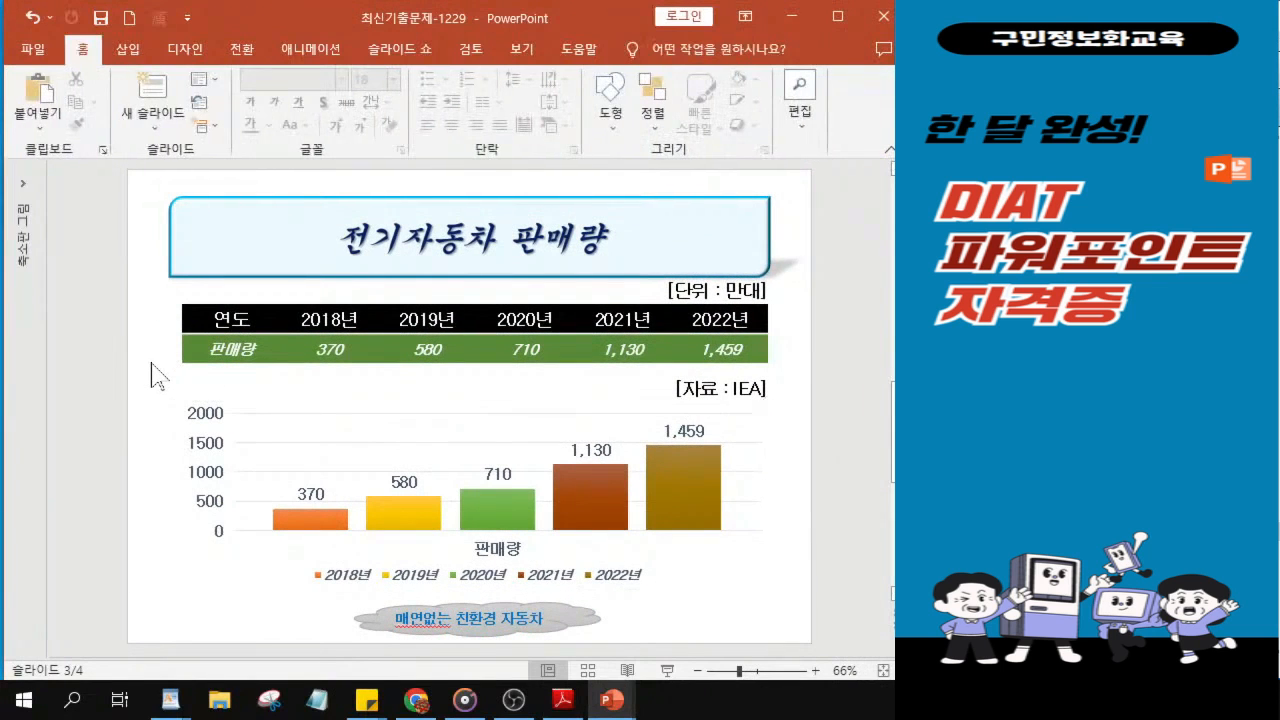
Open the background formatting options for slide 3 and set its fill type to 그림 또는 질감 채우기.
key("ctrl")
key("ctrl")
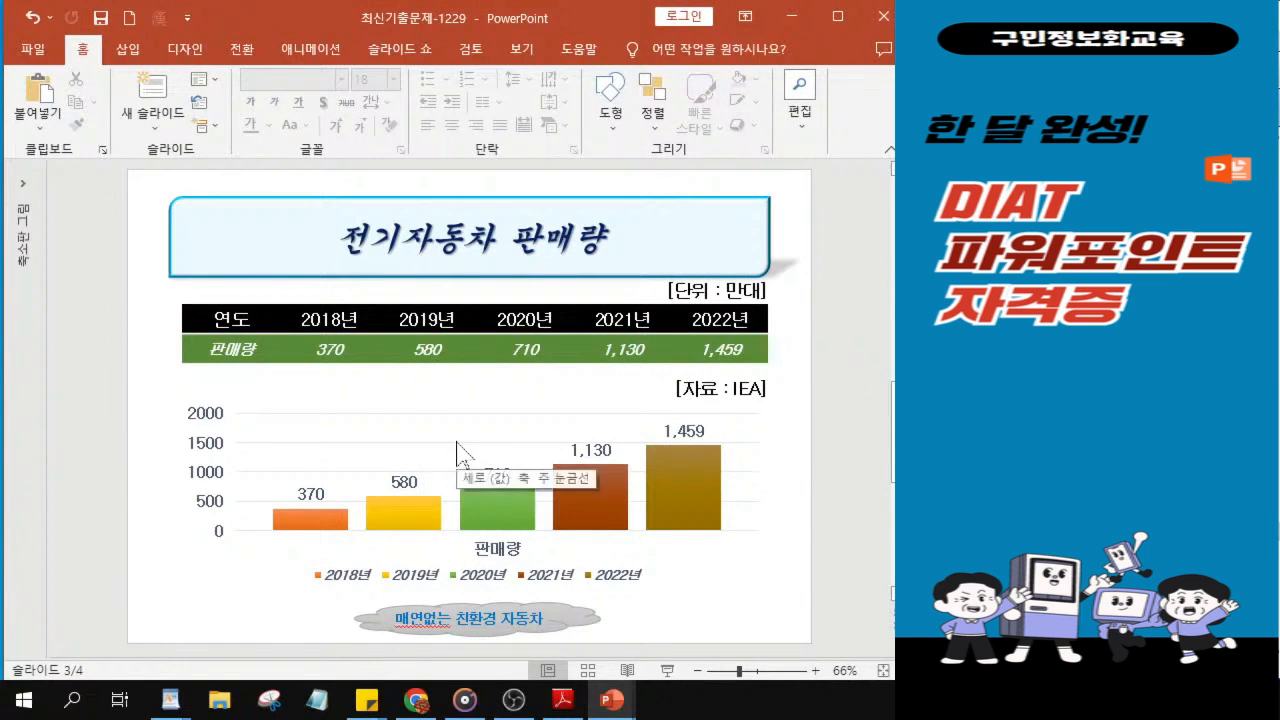
left_click(189, 52)
key("ctrl")
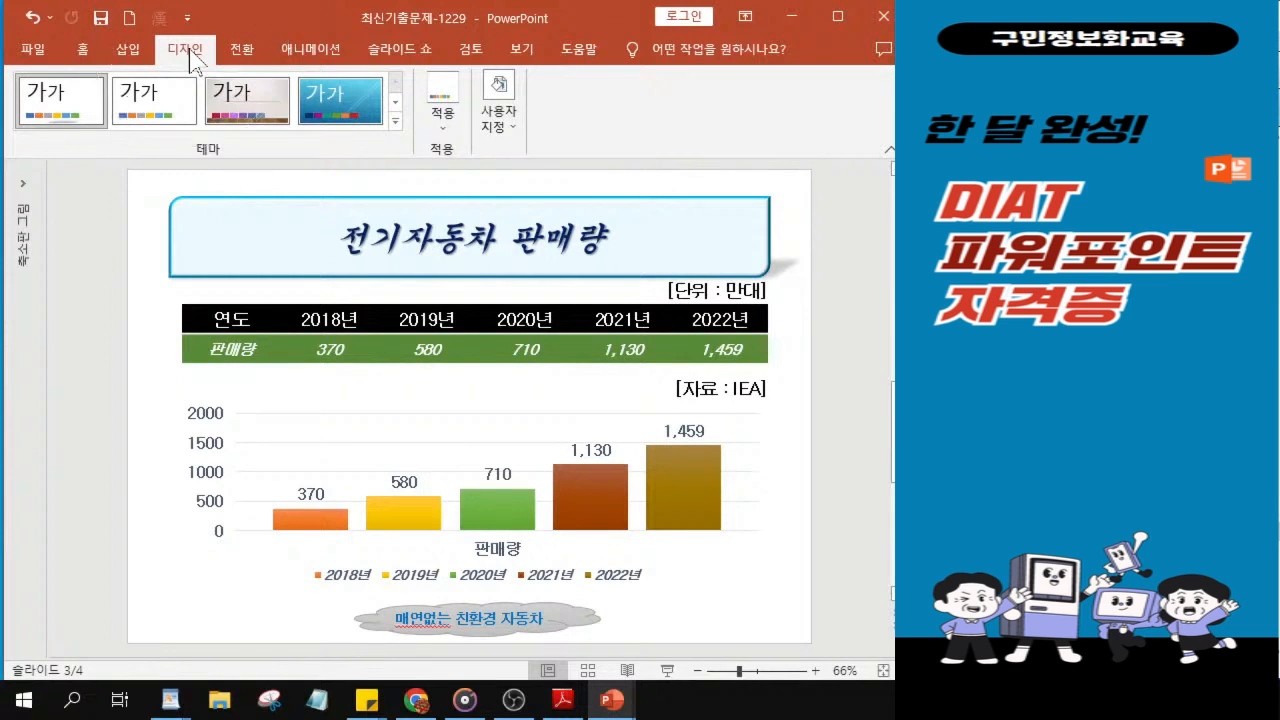
left_click(495, 125)
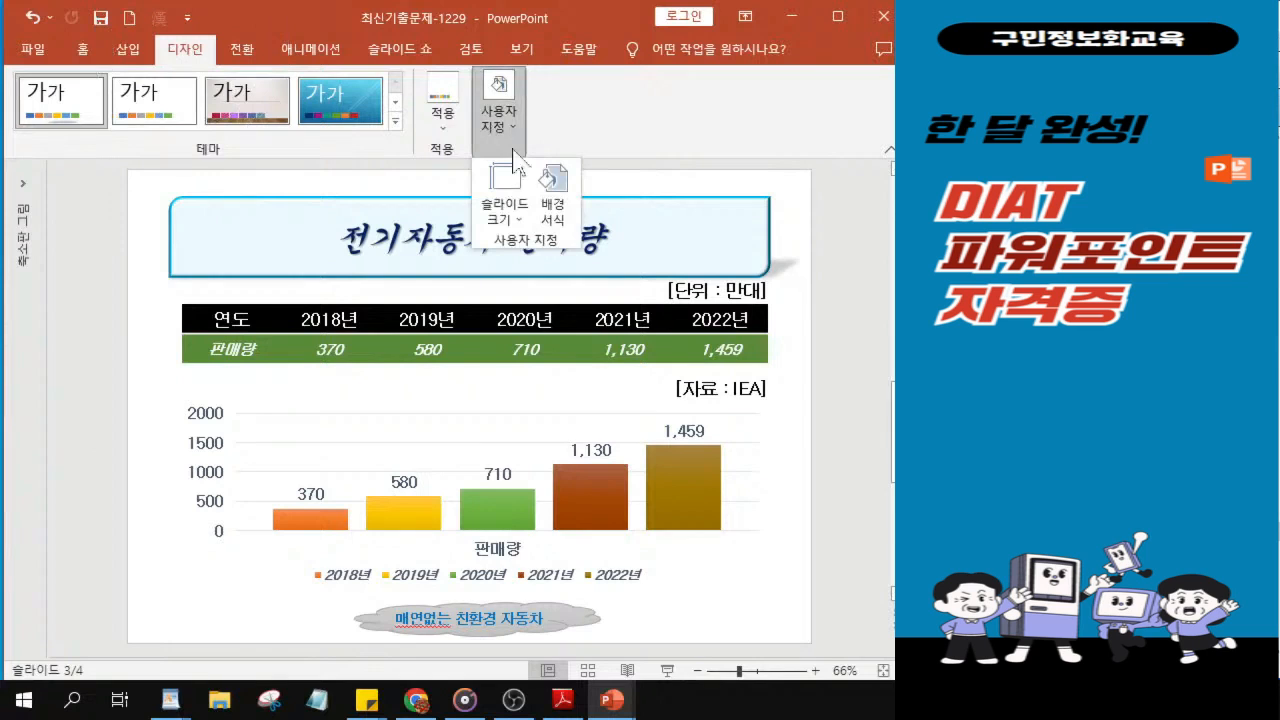
key("ctrl")
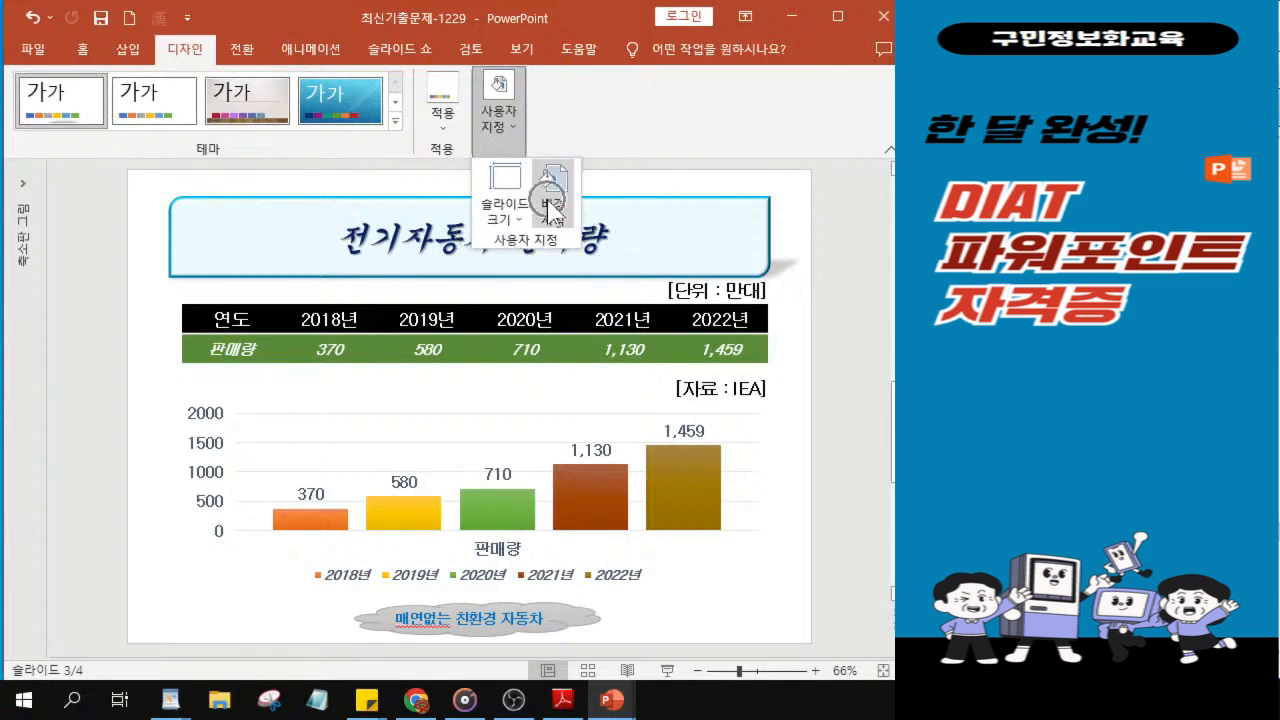
key("ctrl")
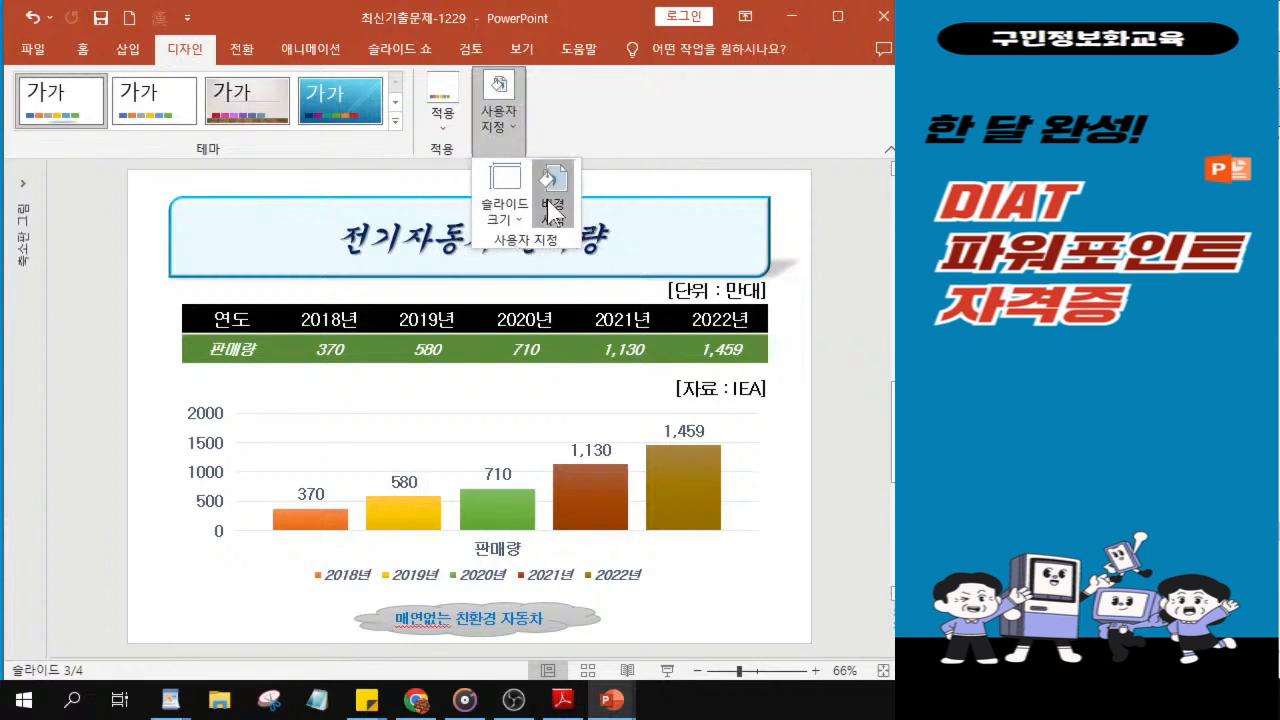
key("ctrl")
left_click(552, 210)
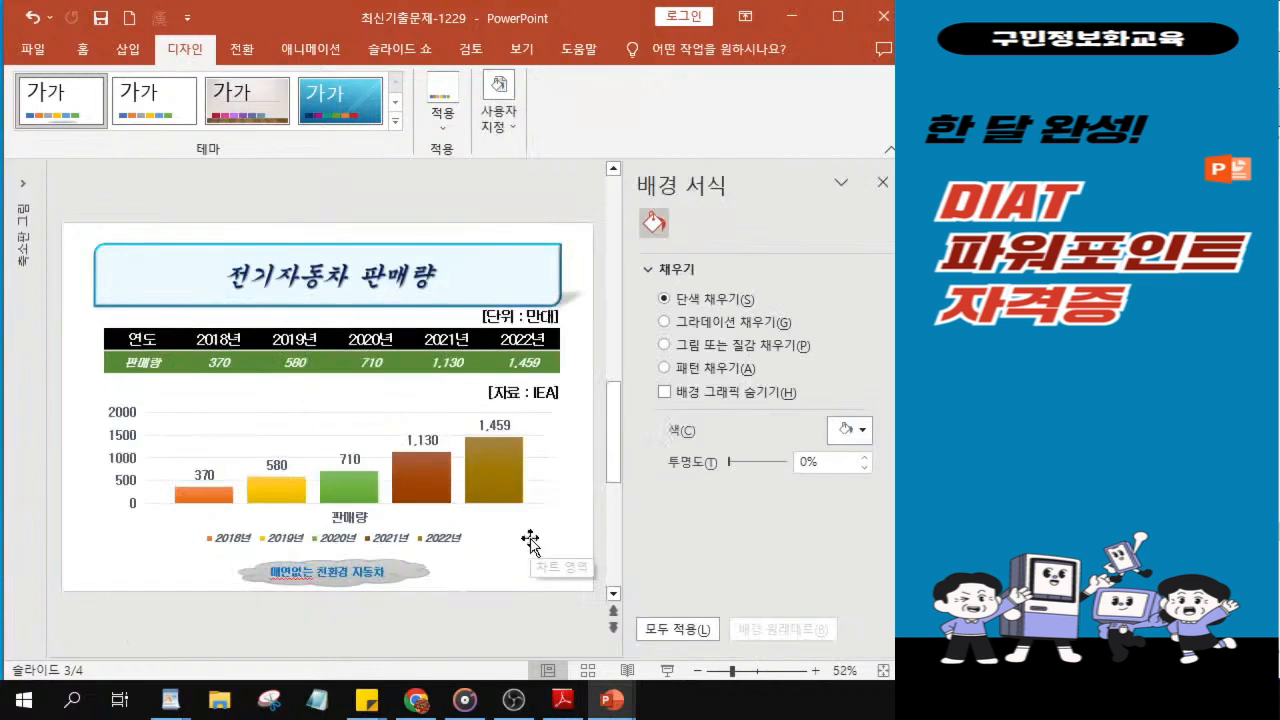
left_click(666, 345)
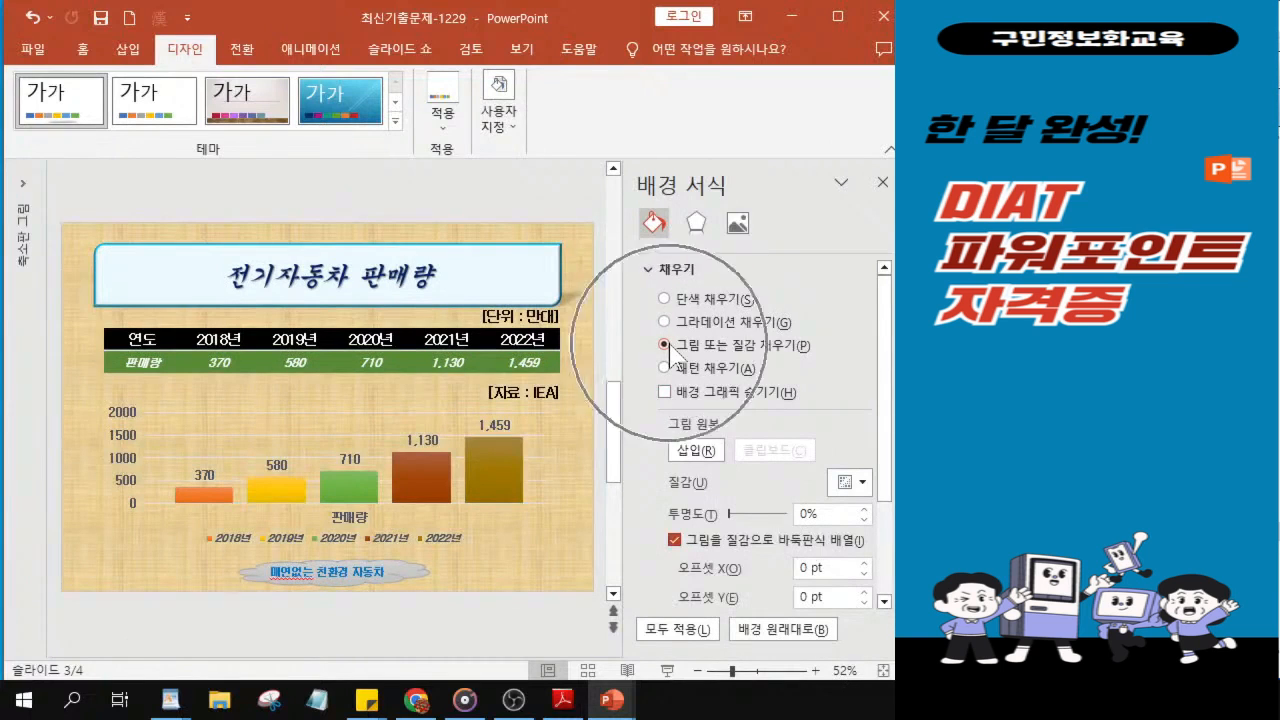
Insert the image file 그림2 as the slide 3 background picture and close the background formatting pane.
left_click(698, 460)
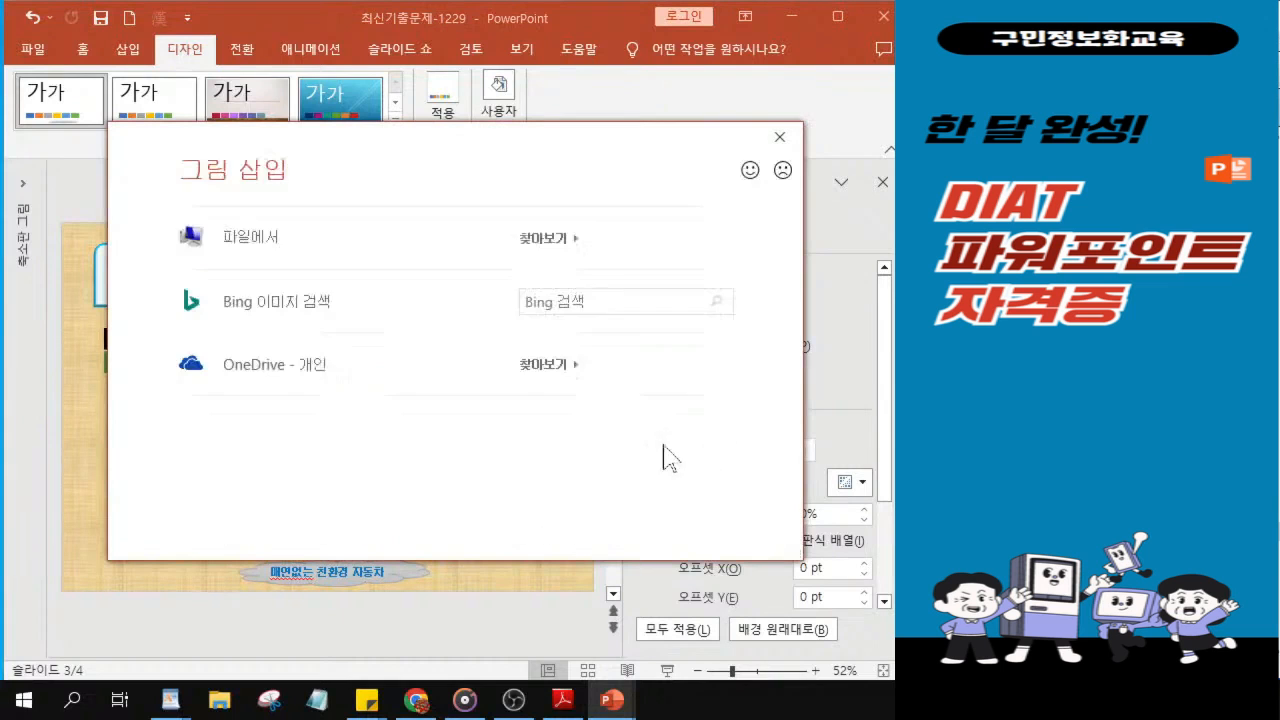
left_click(238, 248)
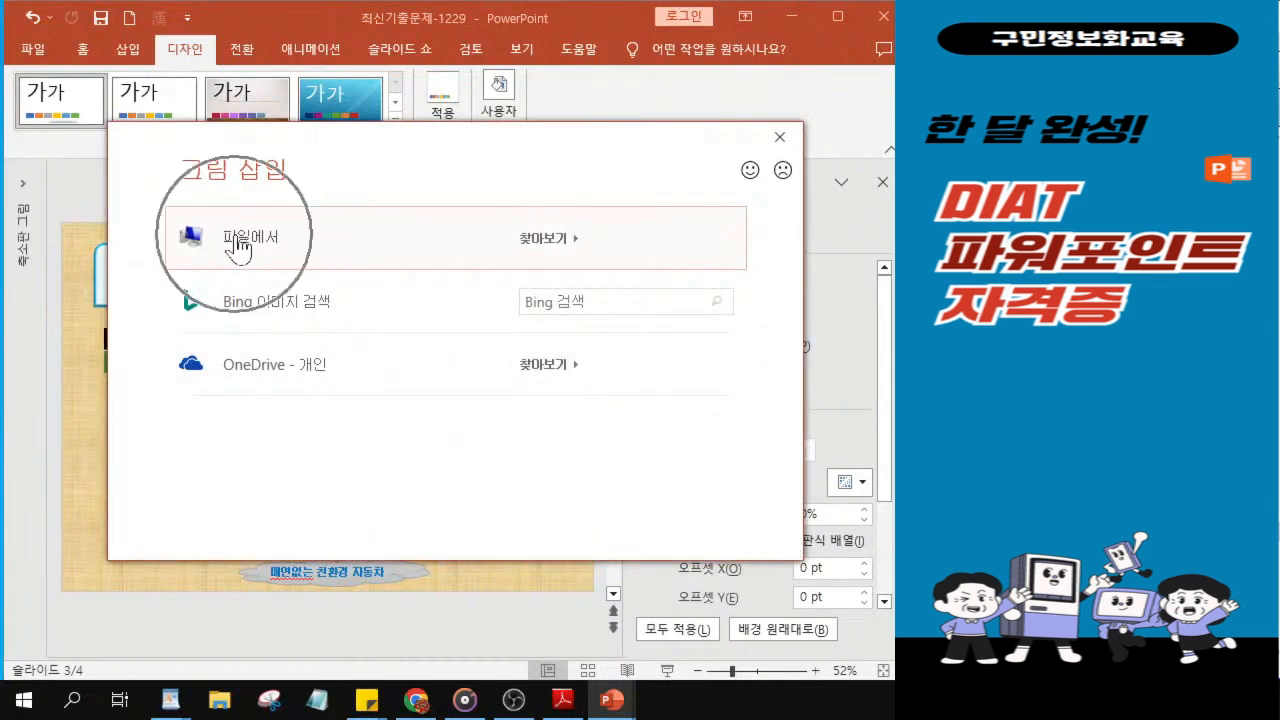
left_click(238, 249)
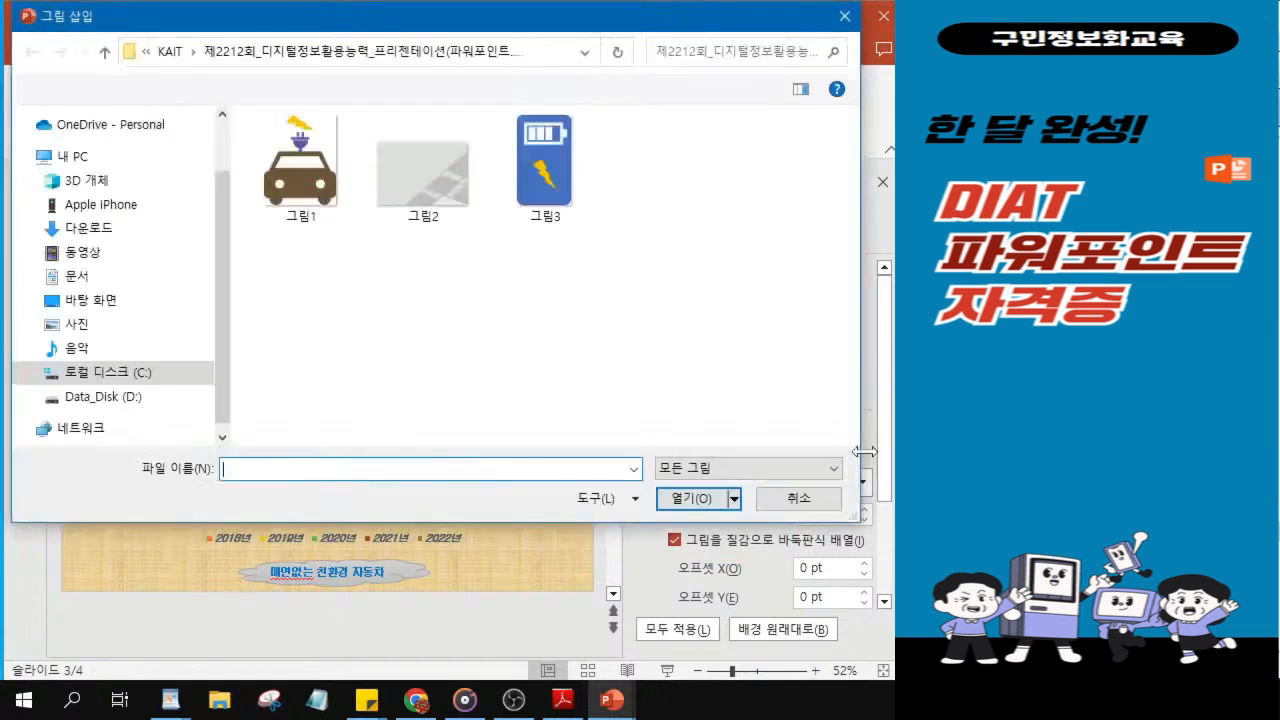
left_click(438, 200)
left_click(438, 196)
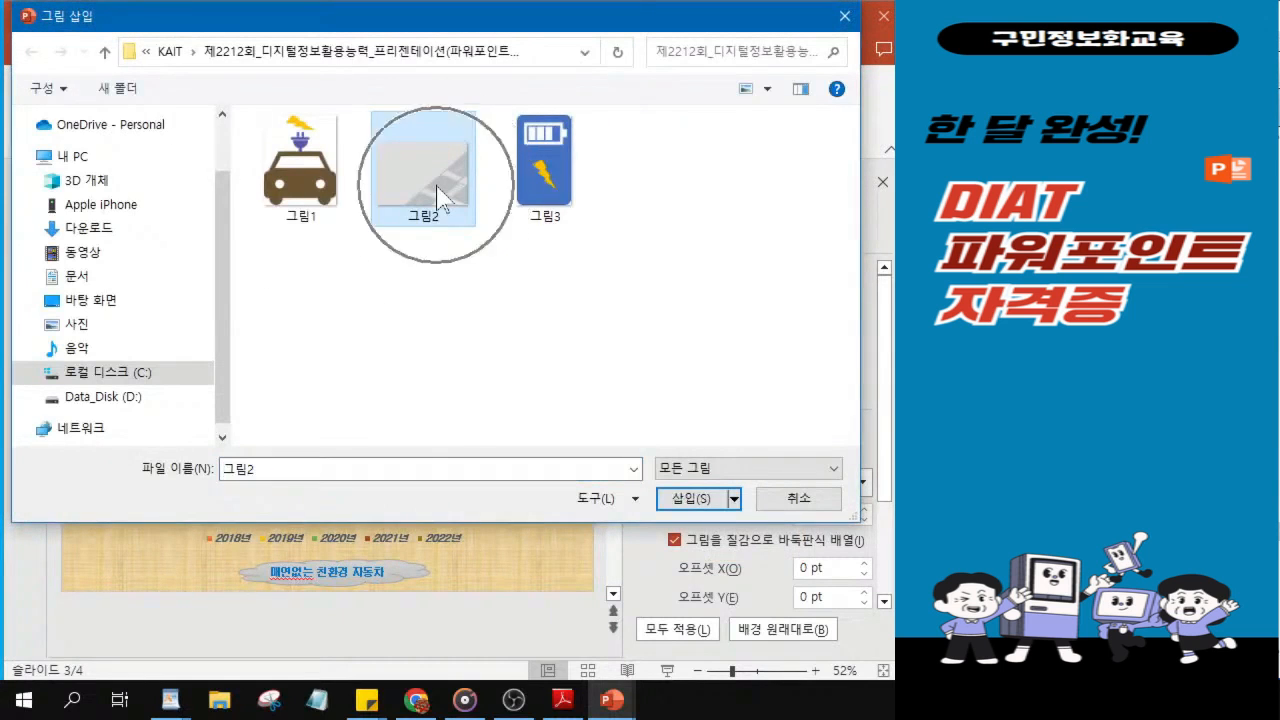
left_click(690, 505)
key("ctrl")
key("ctrl")
key("ctrl")
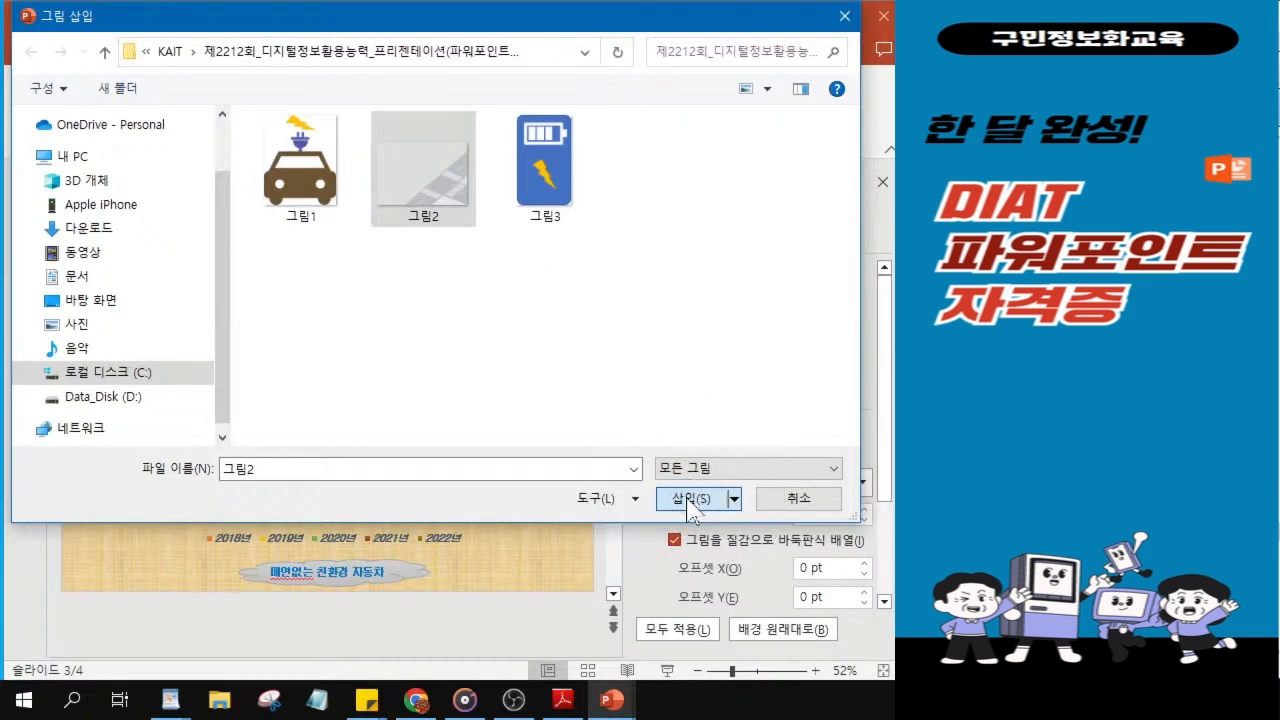
left_click(690, 500)
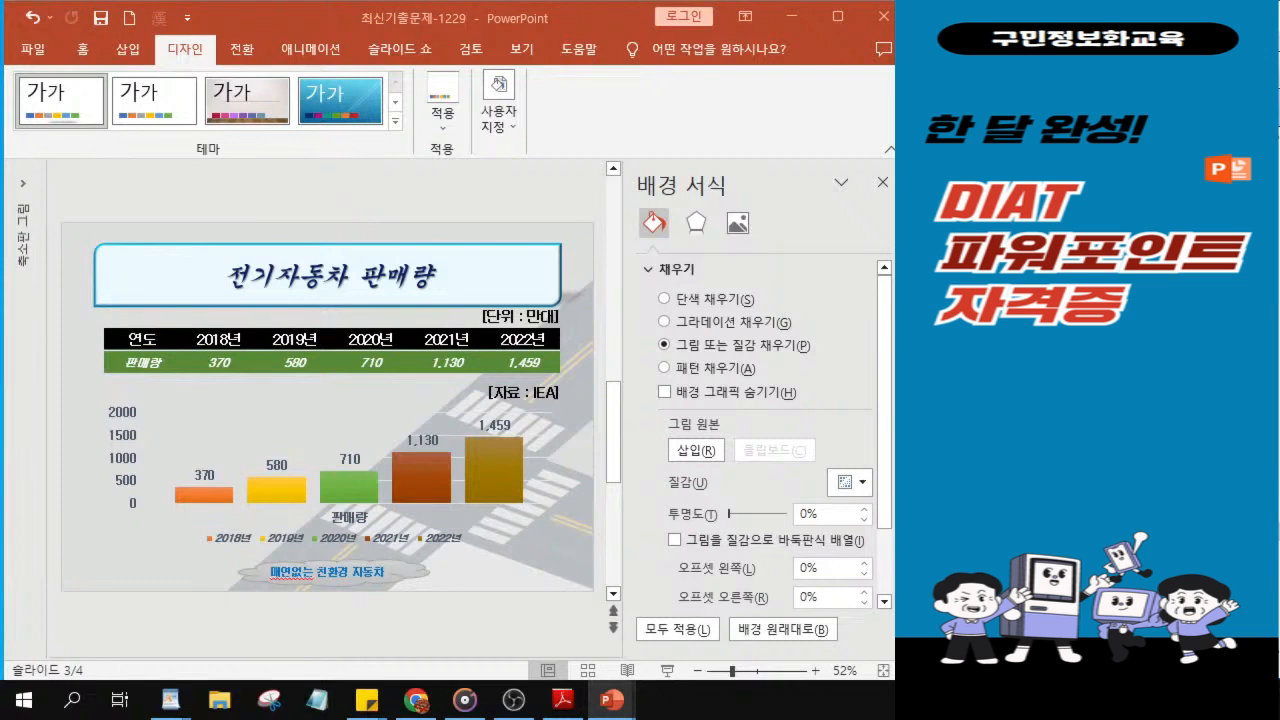
left_click(883, 183)
left_click(883, 184)
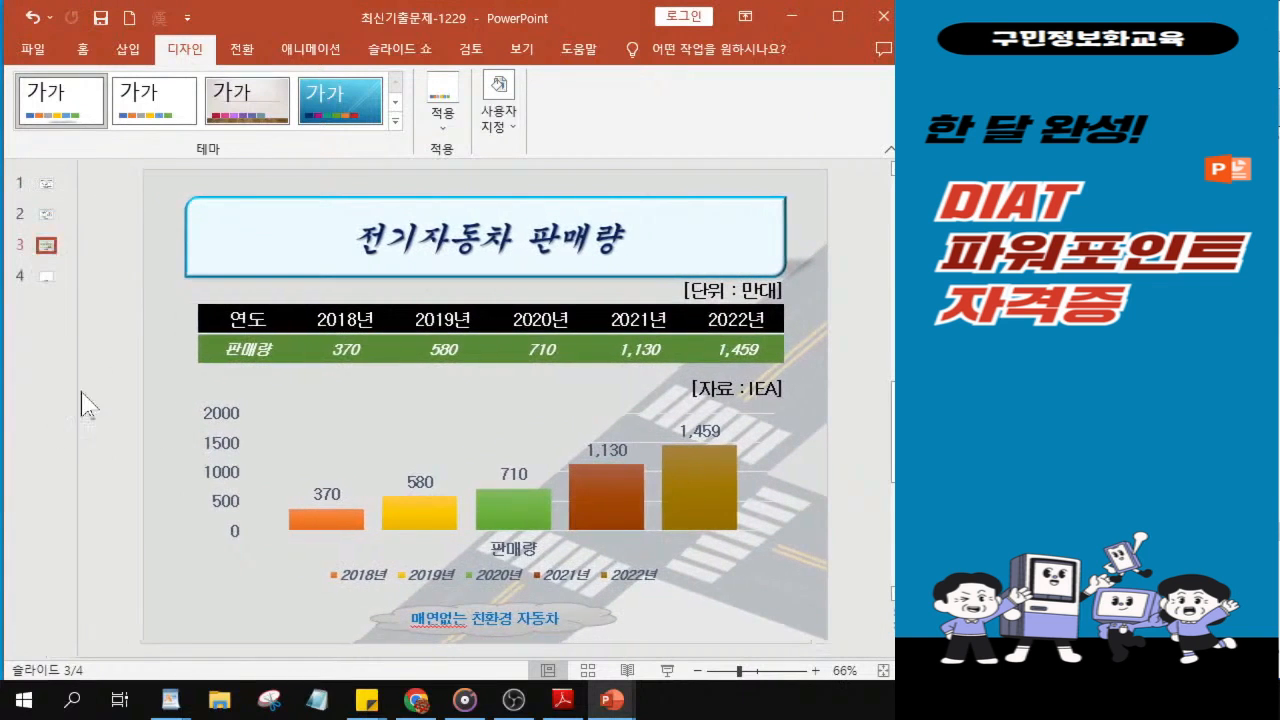
Copy the title shape 전기자동차 판매량 from slide 3 and paste it onto slide 4.
left_click(42, 263)
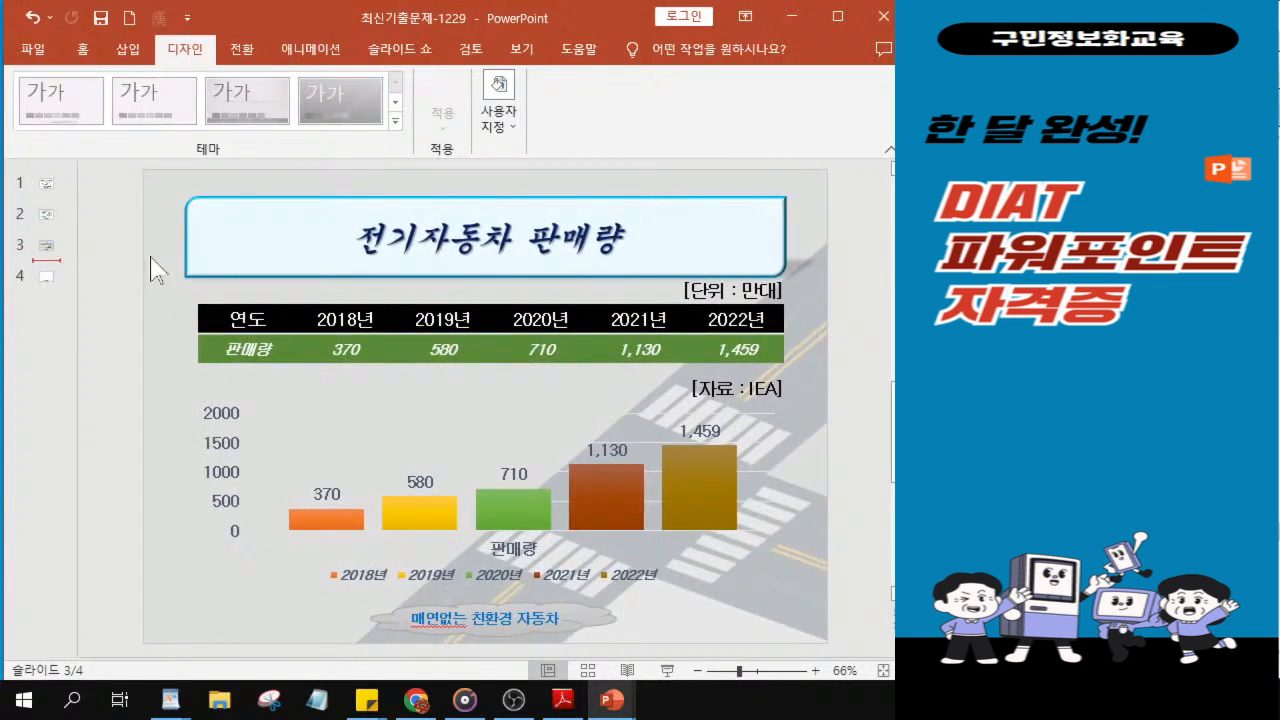
left_click(322, 255)
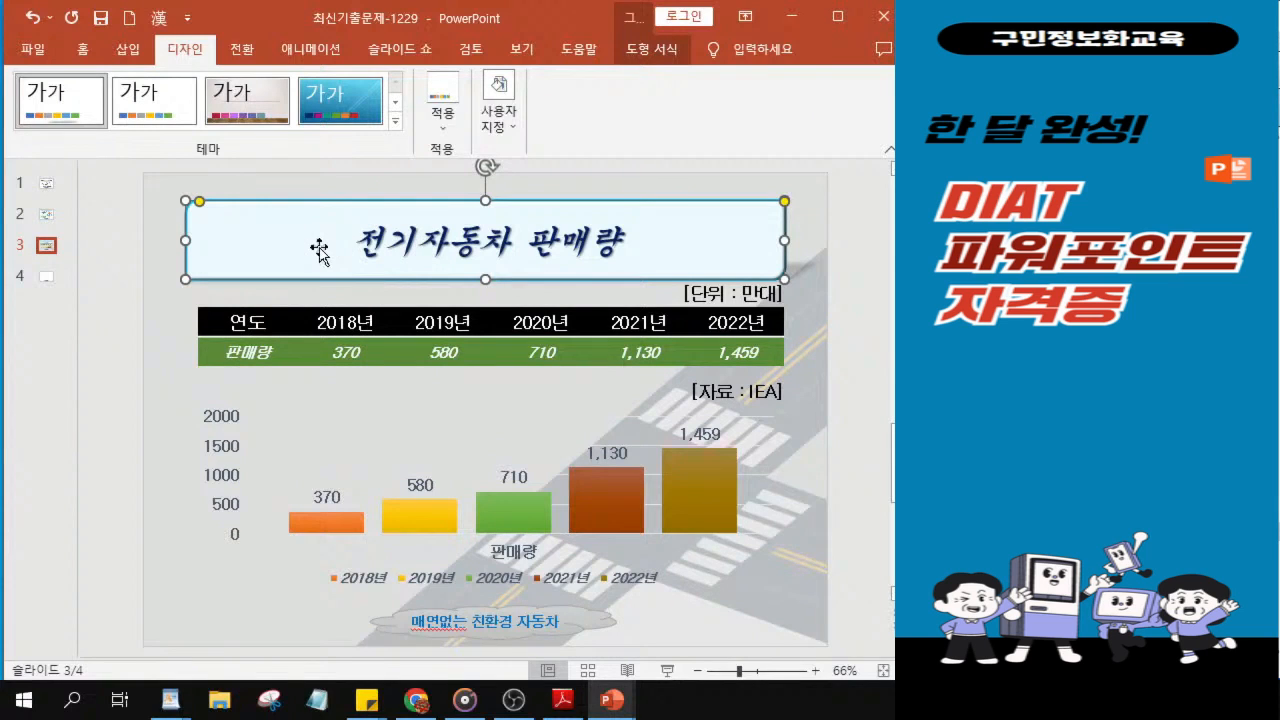
left_click(46, 277)
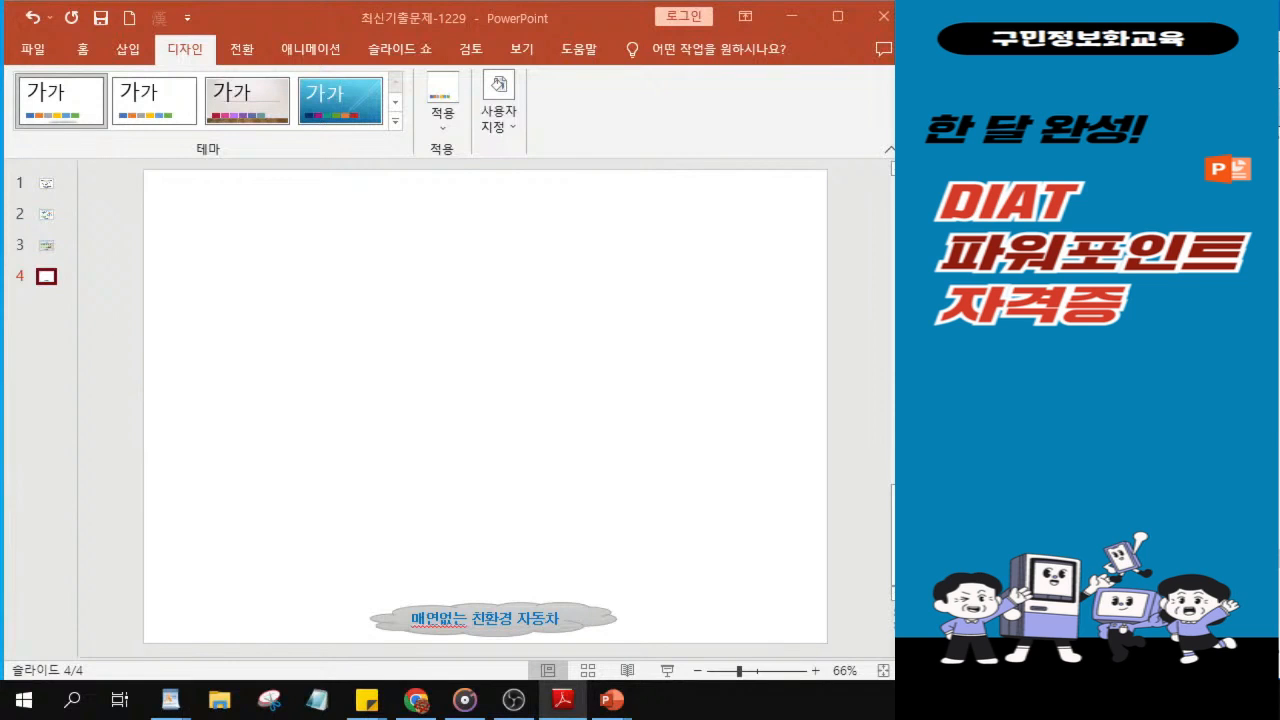
left_click(360, 266)
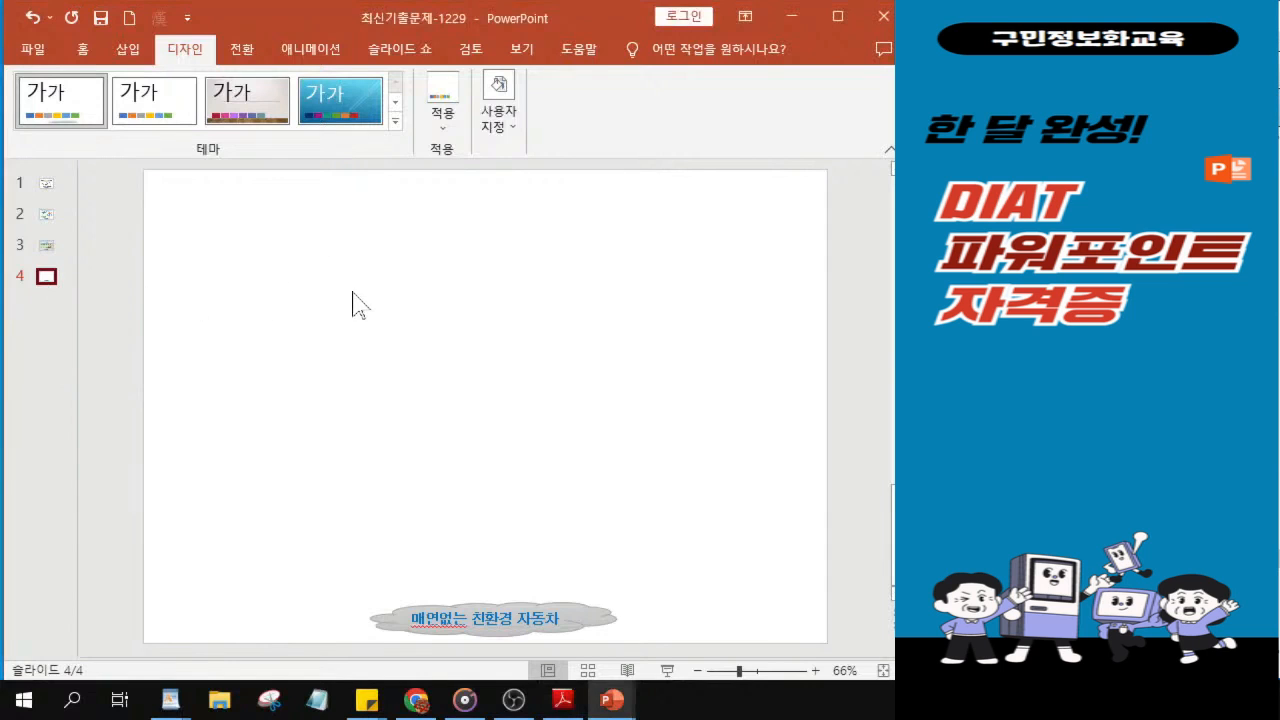
key("ctrl+v")
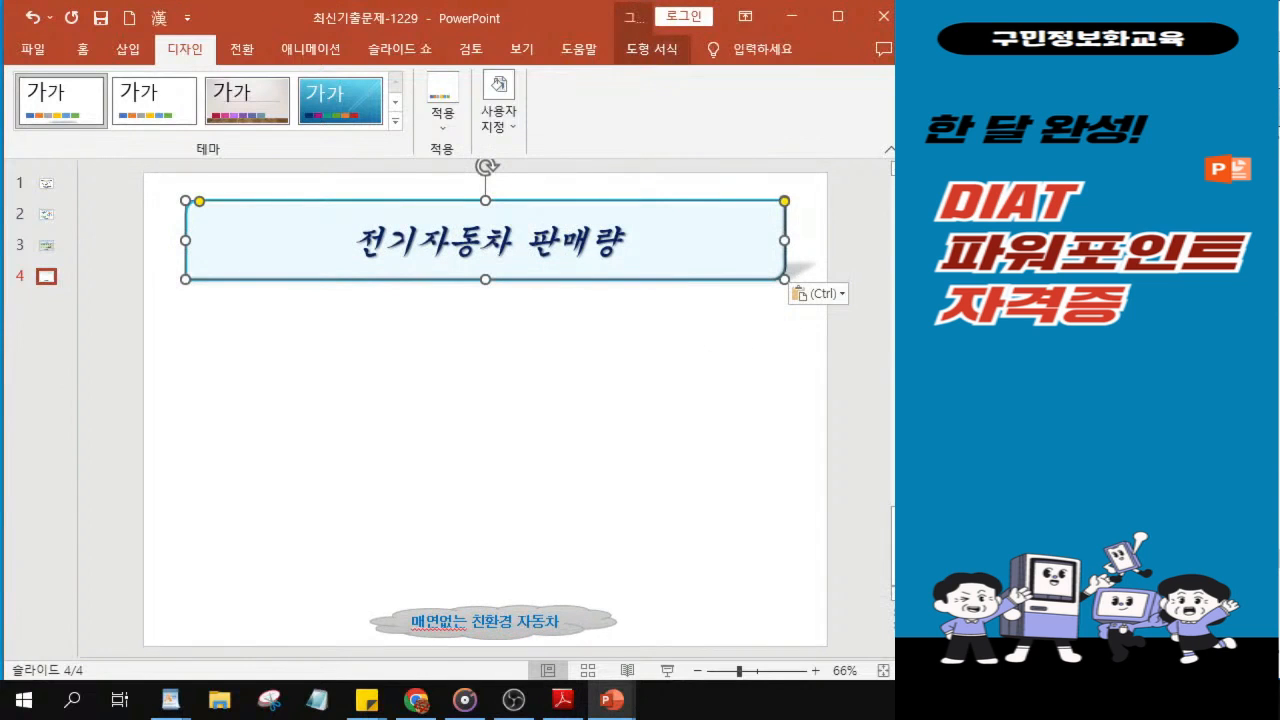
Replace 판매량 with 장/단점 in the slide 4 title so it reads 전기자동차 장/단점.
key("alt+Tab")
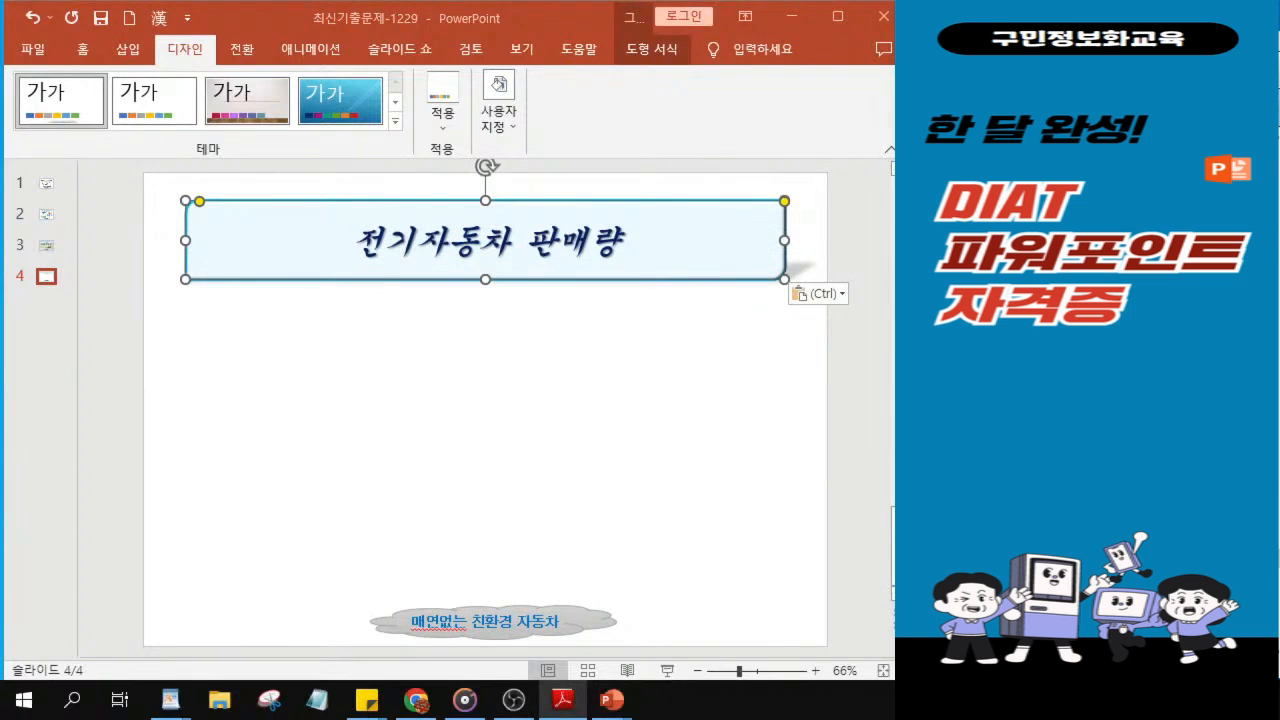
left_click(494, 271)
left_click_drag(525, 241, 621, 234)
type("wkd/")
type("단점")
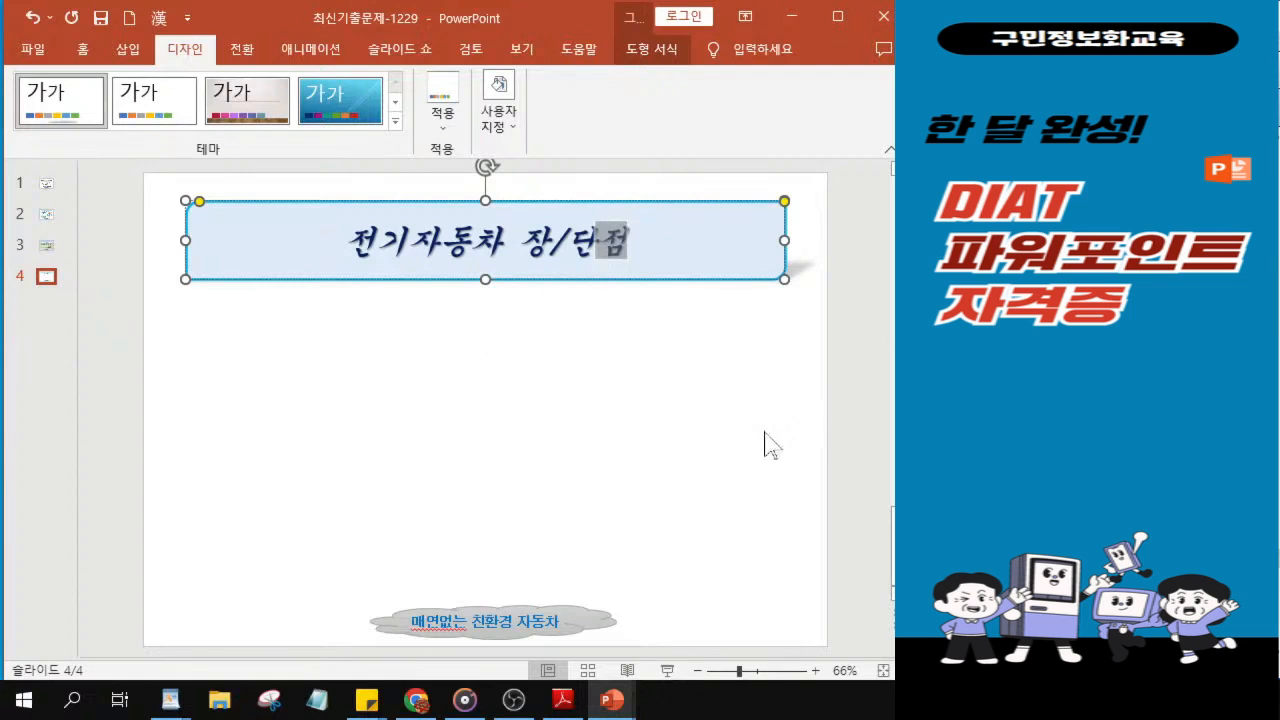
Draw a wide, flat rectangular callout from the 설명선 shapes below the left part of the slide 4 title.
key("alt+Tab")
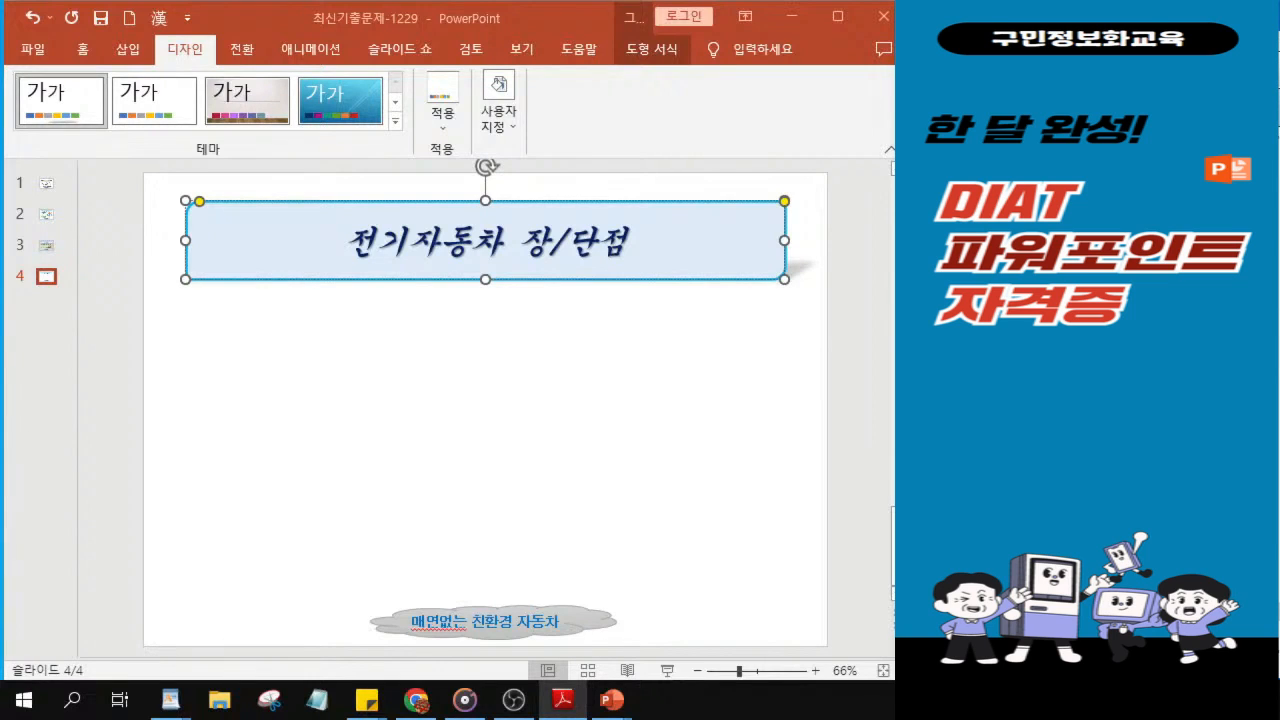
left_click(83, 50)
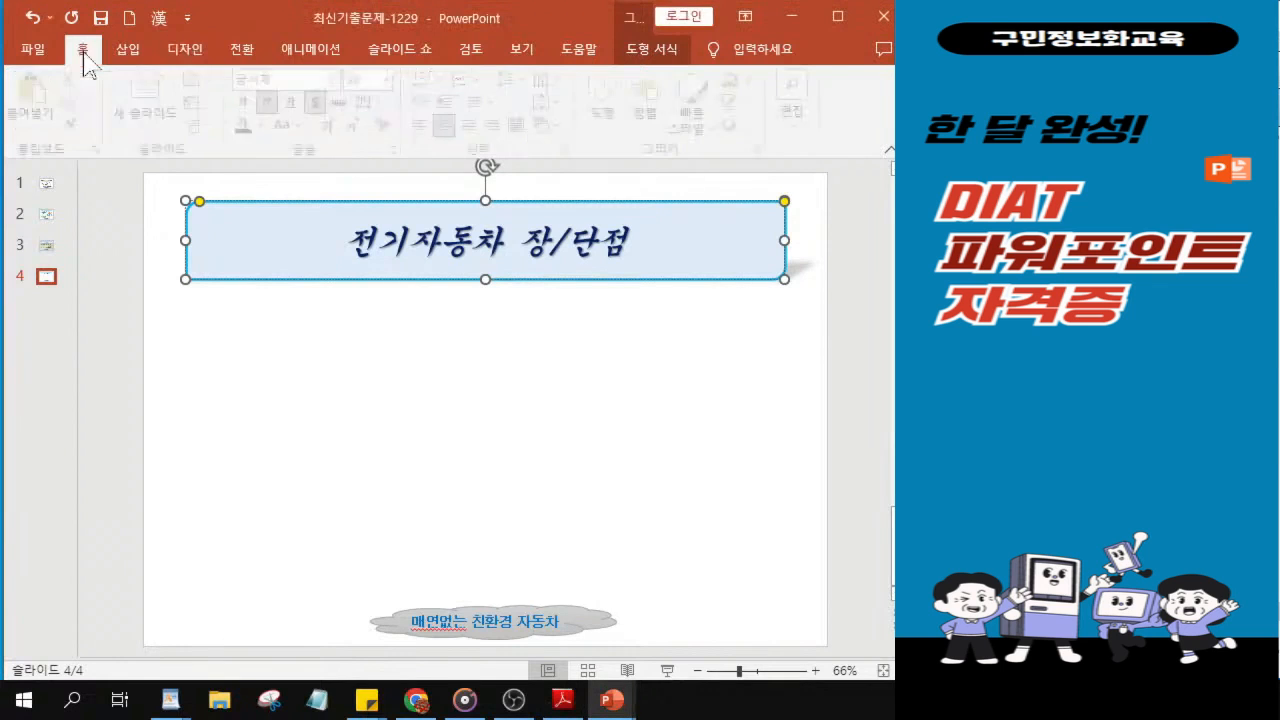
key("ctrl")
key("ctrl")
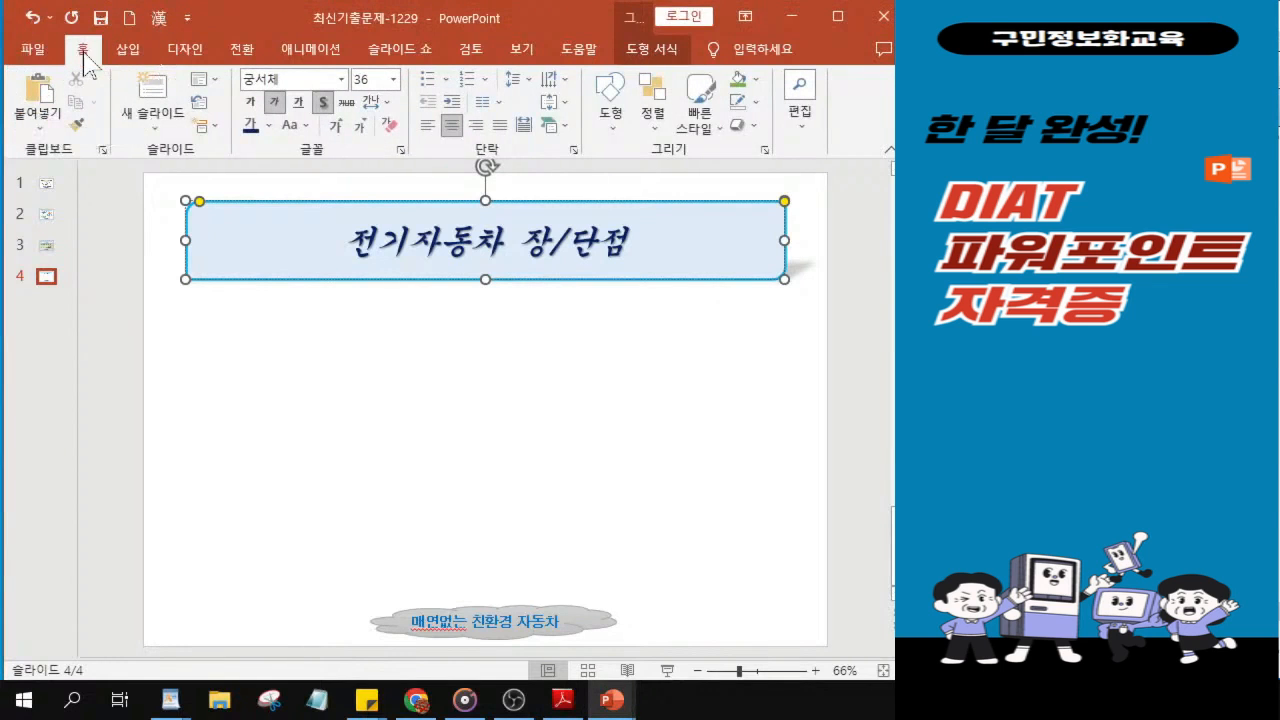
left_click(611, 125)
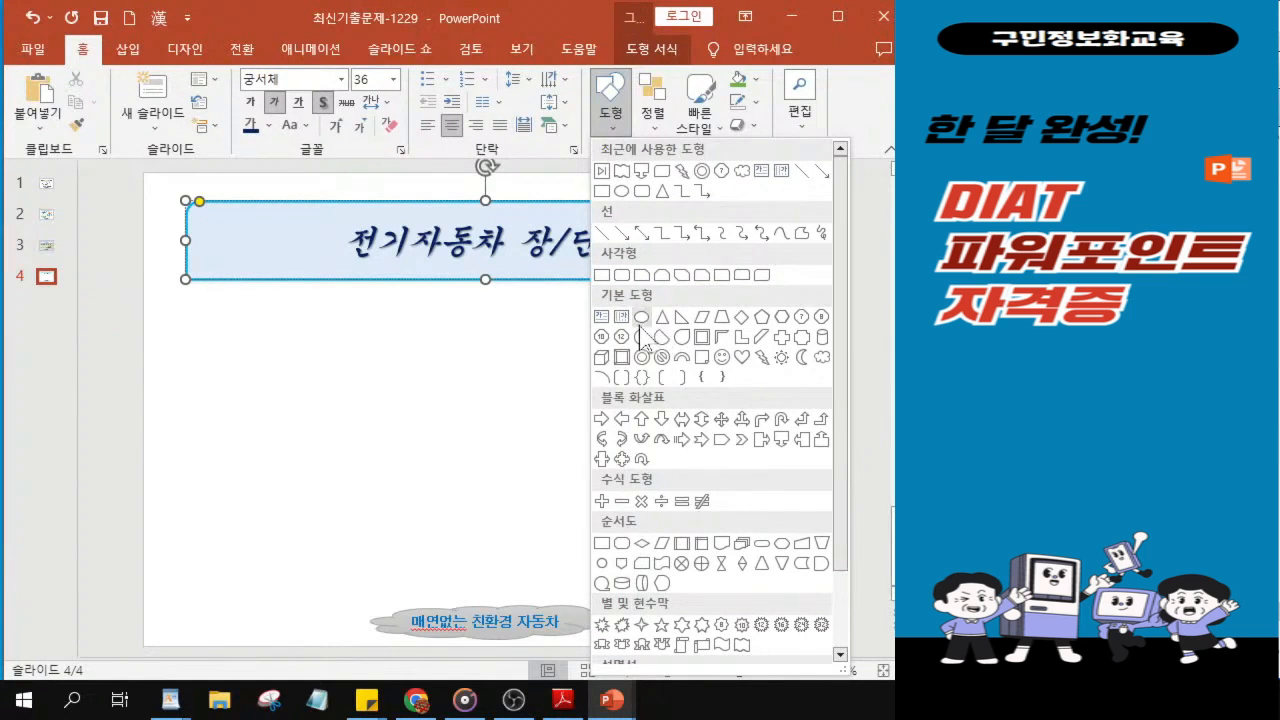
scroll(665, 450, "down", 1)
left_click_drag(835, 482, 814, 585)
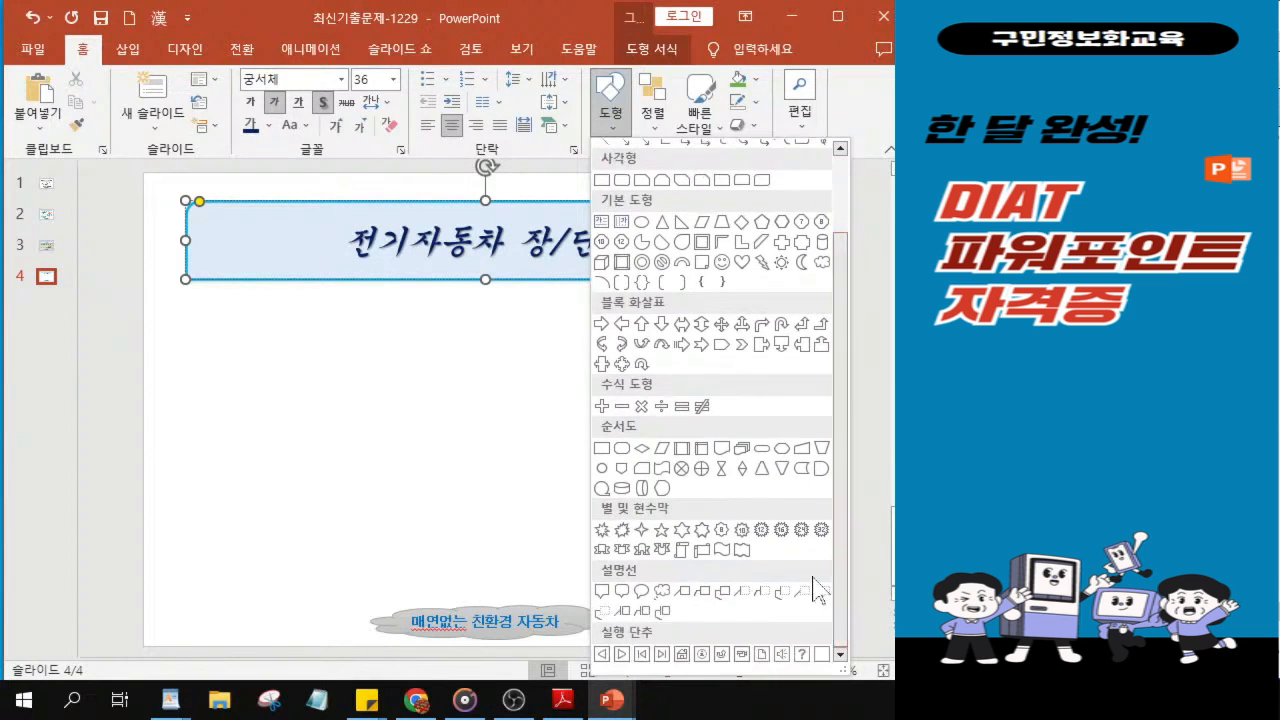
left_click(601, 592)
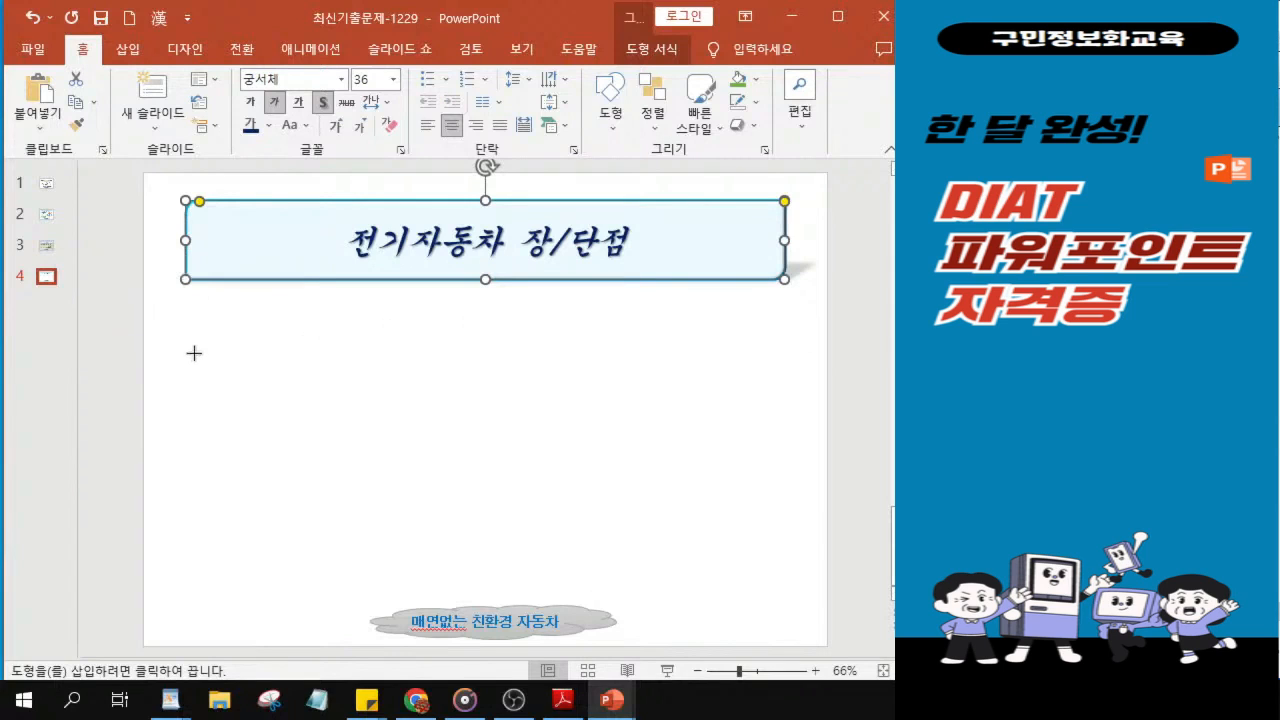
mouse_move(189, 352)
left_mouse_down()
mouse_move(189, 397)
mouse_move(408, 395)
left_mouse_up()
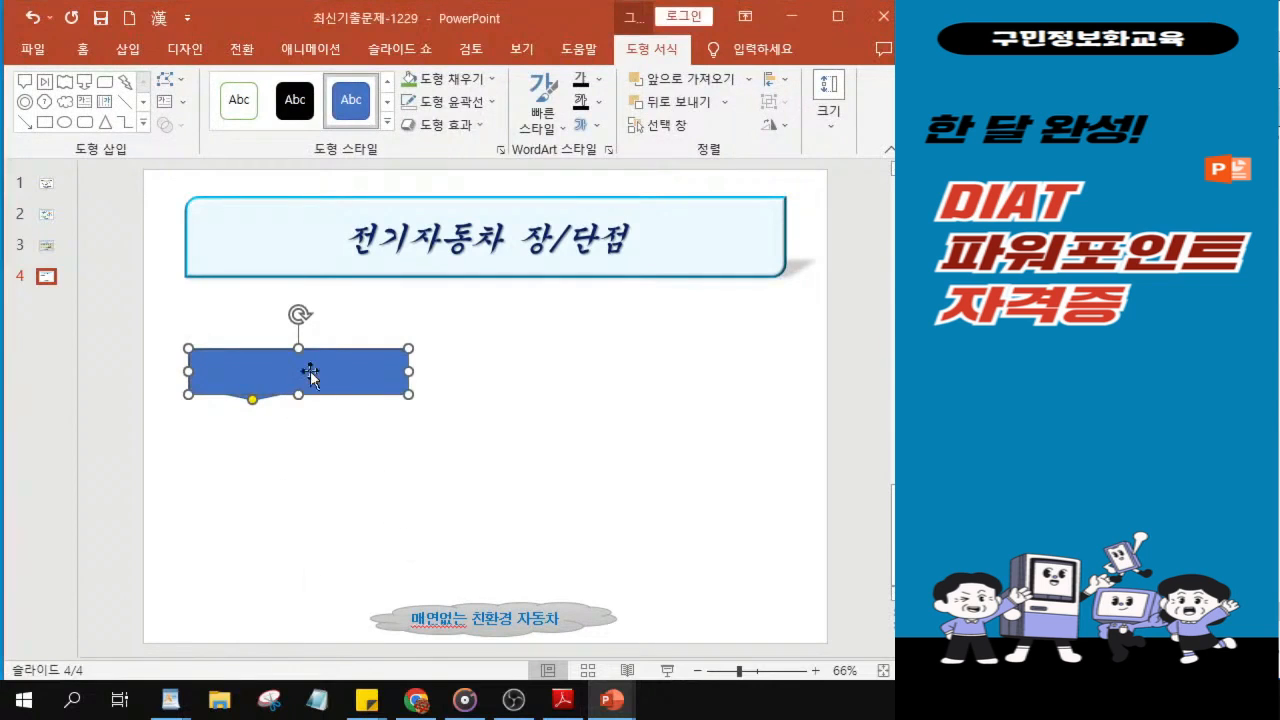
Move the rectangular callout slightly up to align with the title's left edge and widen it a little to the right.
left_click_drag(298, 393, 312, 369)
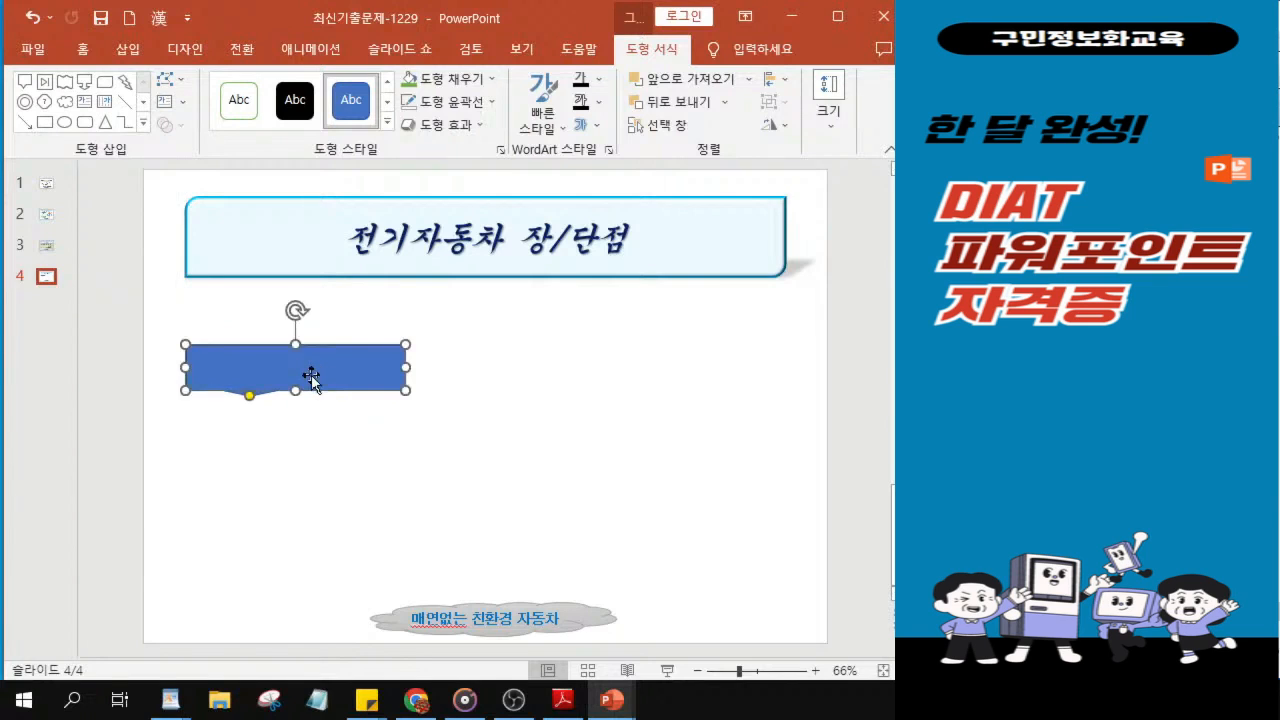
left_click_drag(405, 372, 415, 371)
left_click(335, 380)
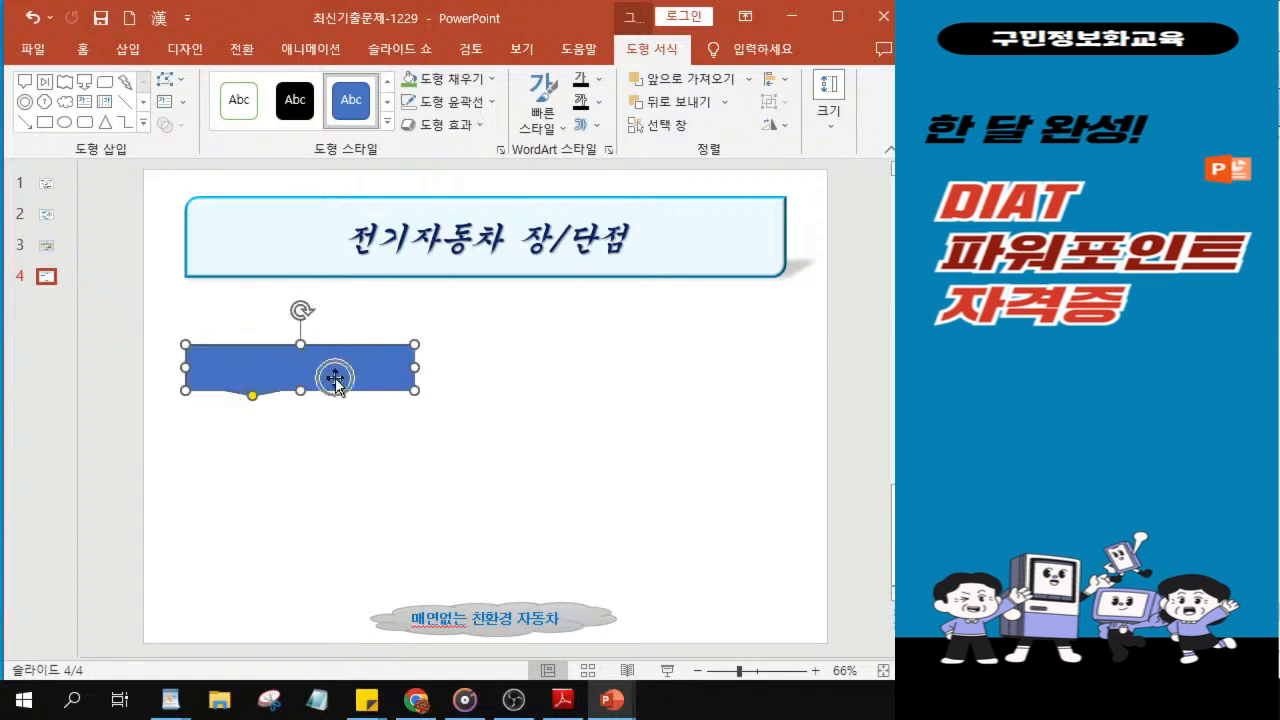
Widen the rectangular callout slightly to the right and fill it with the mottled pale blue-and-pink texture beside the purple one.
left_click_drag(419, 368, 424, 368)
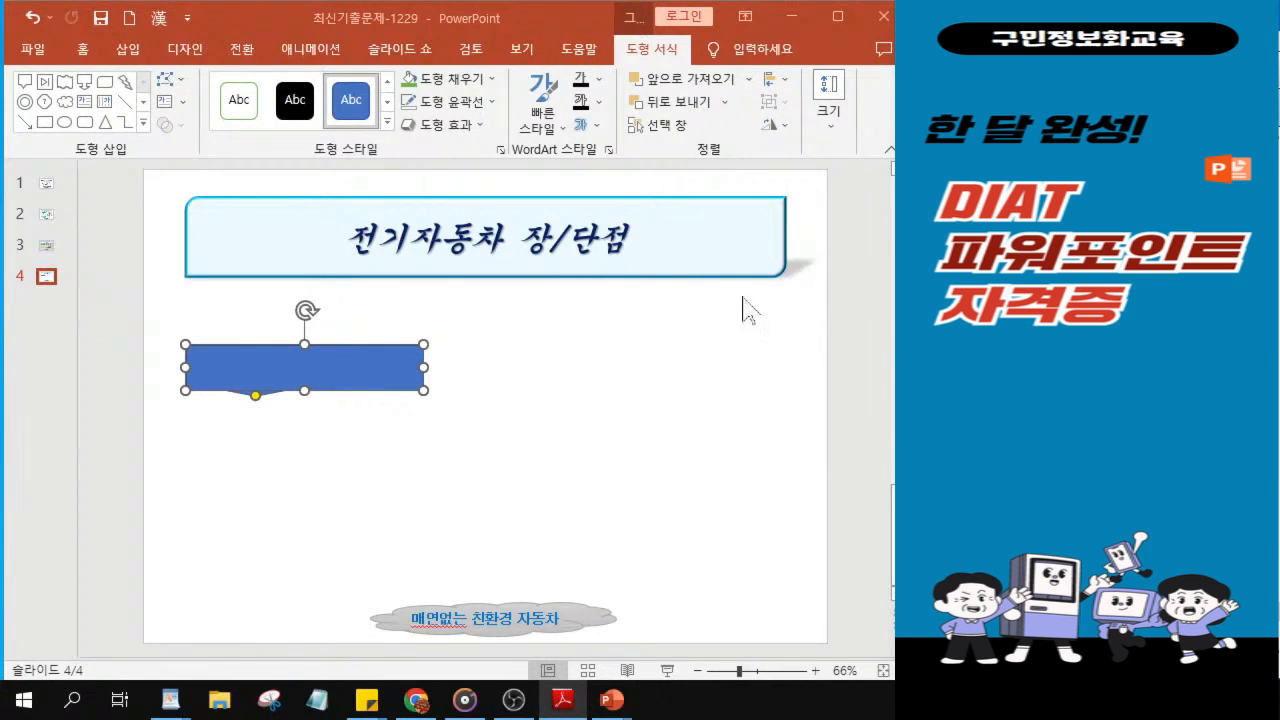
left_click(459, 80)
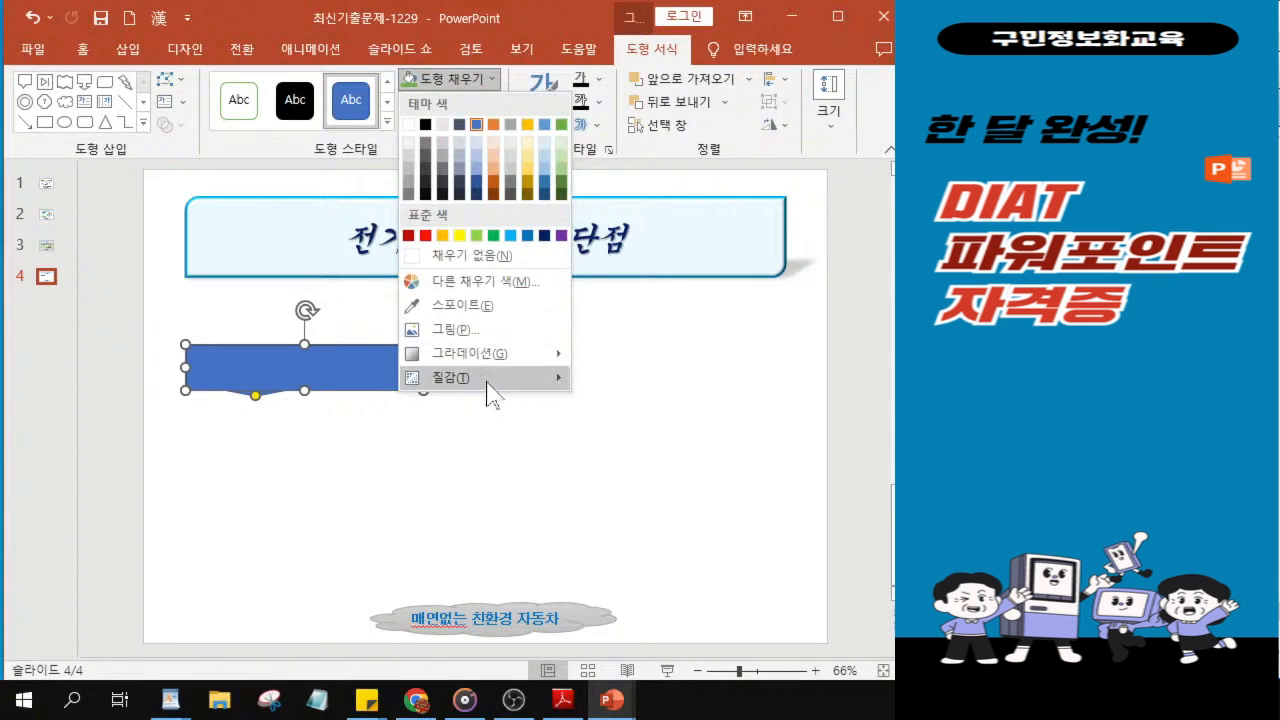
mouse_move(491, 394)
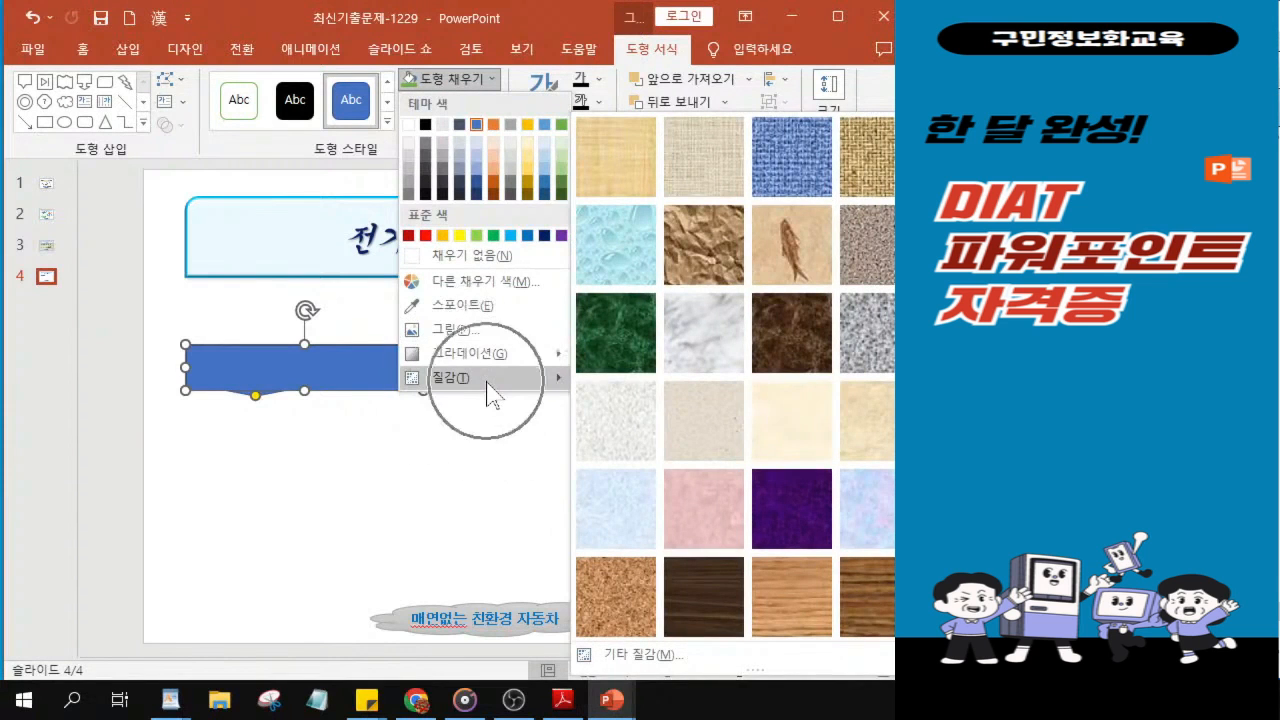
left_click(866, 515)
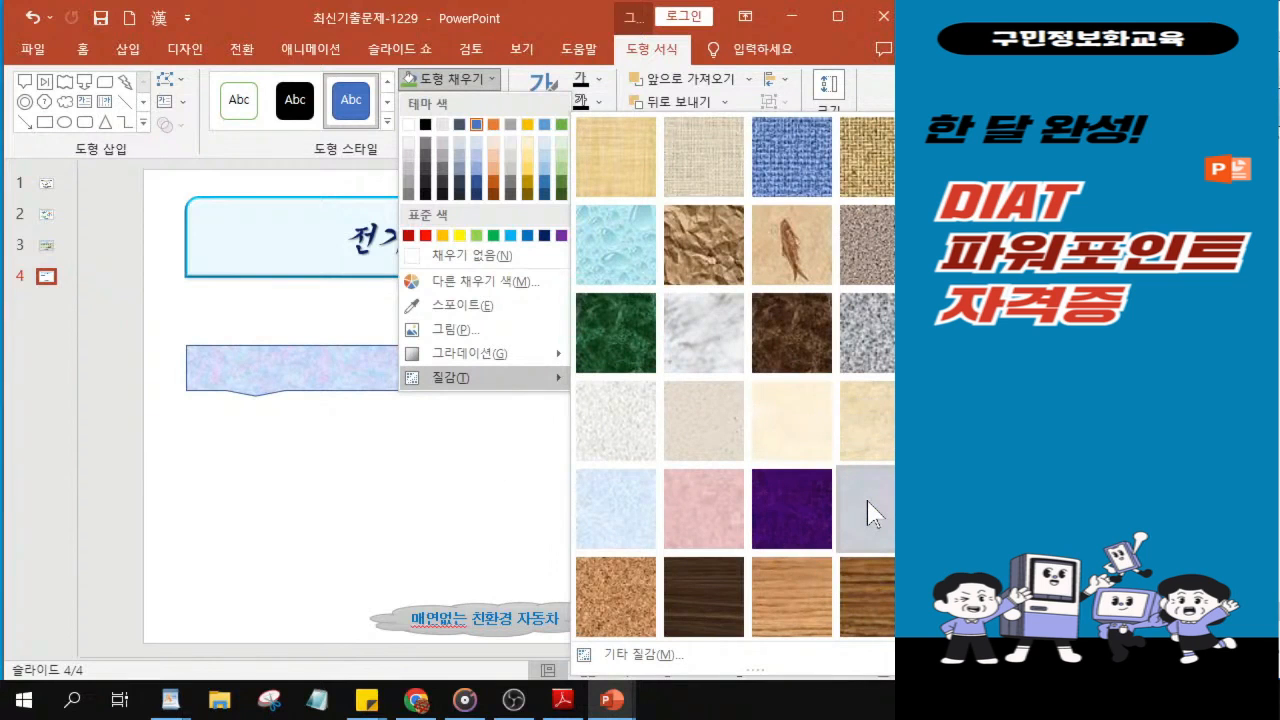
left_click(866, 515)
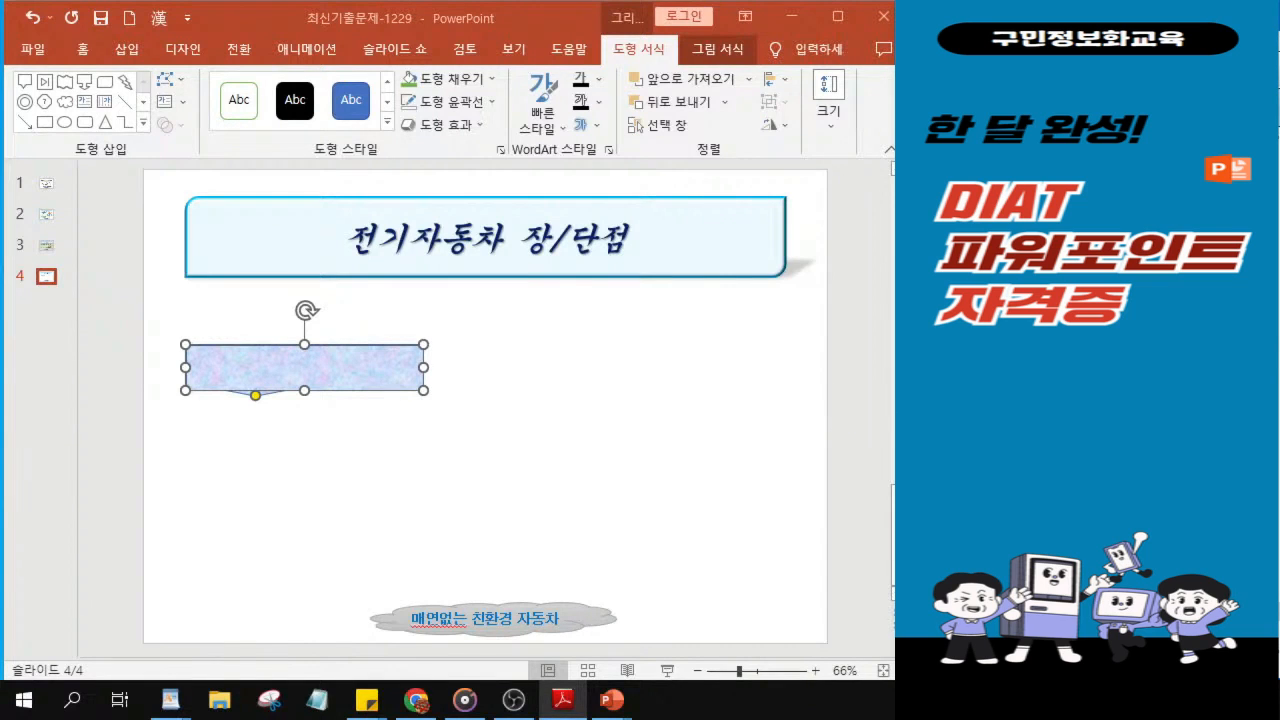
Remove the callout's outline and apply the 입체 효과 bevel preset in the second row, second column.
left_click(448, 104)
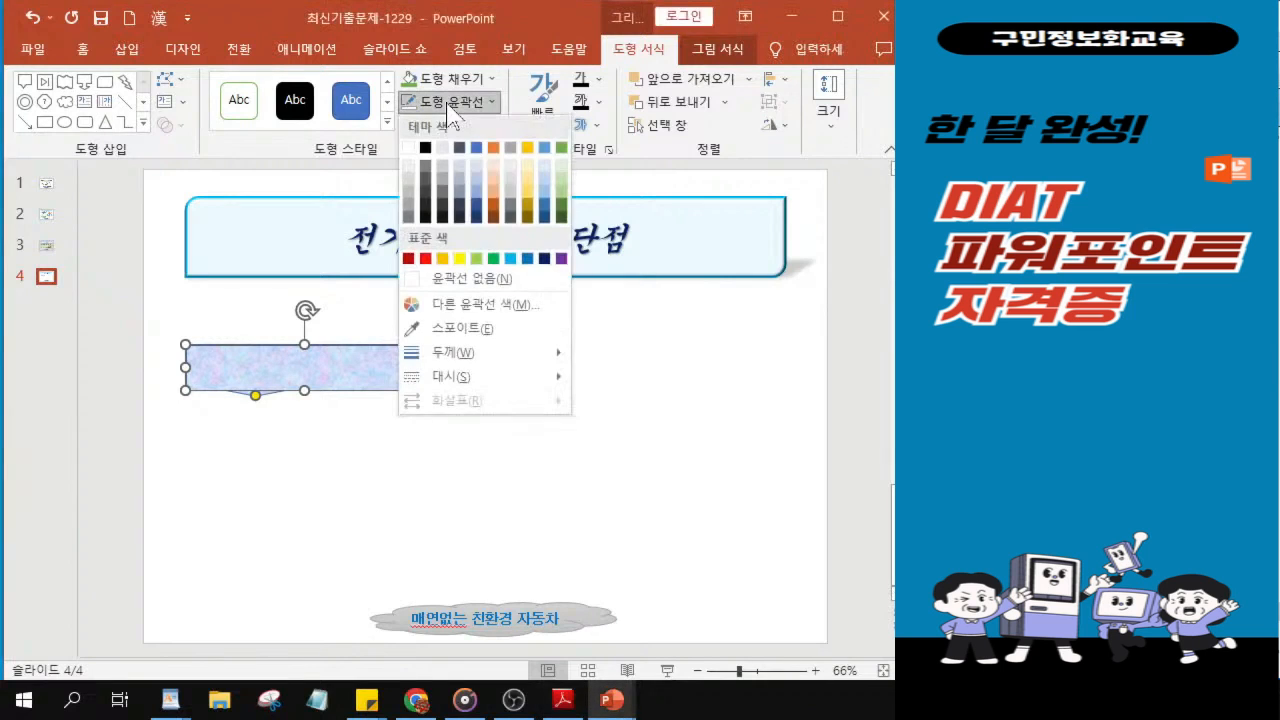
left_click(428, 289)
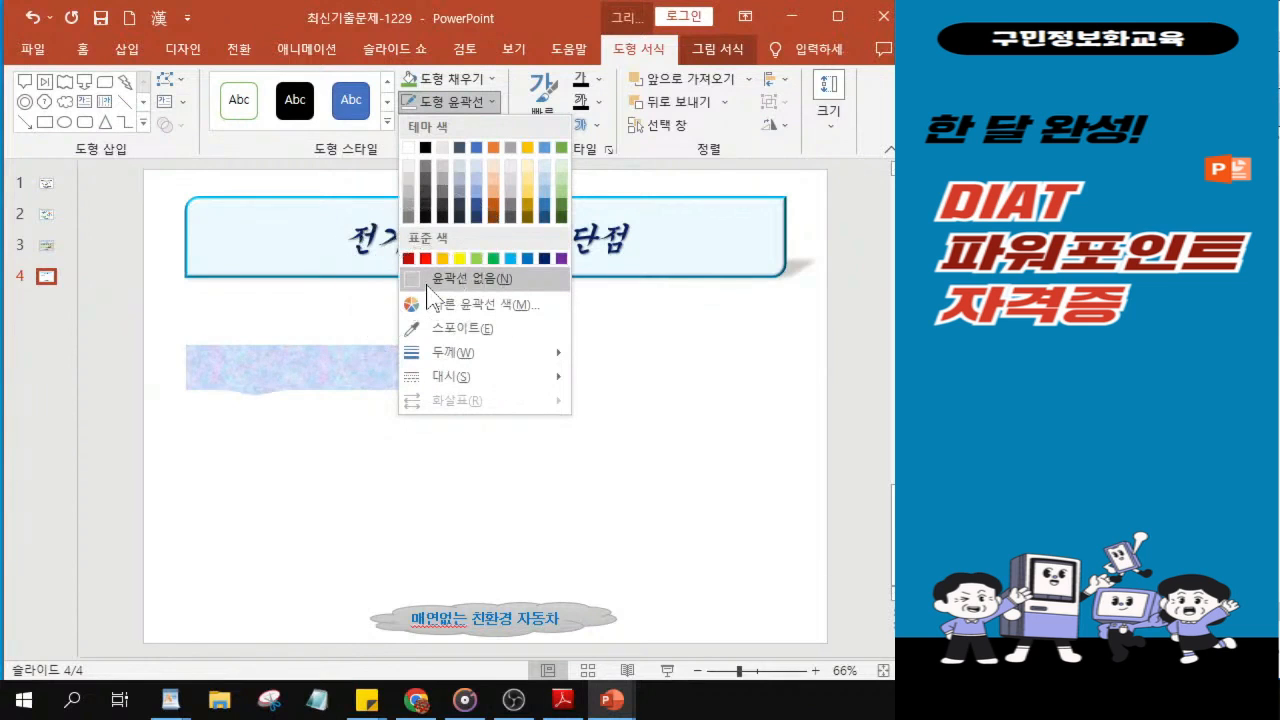
left_click(428, 289)
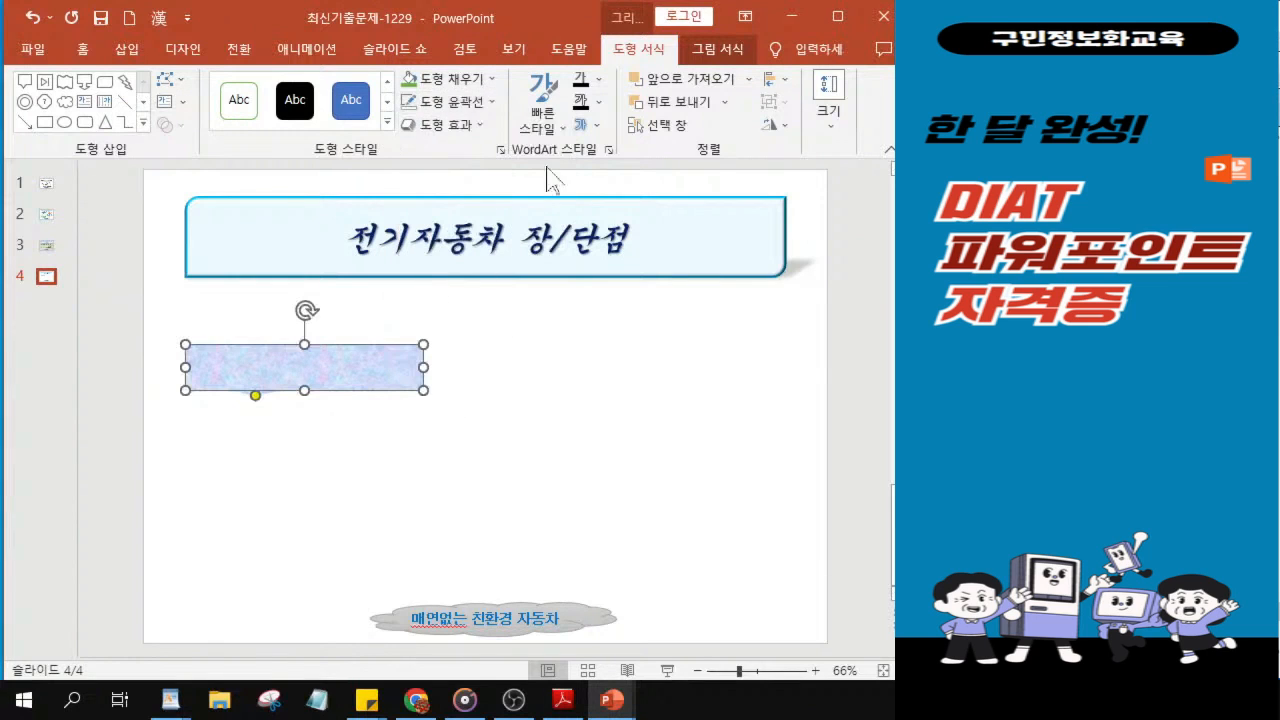
left_click(462, 126)
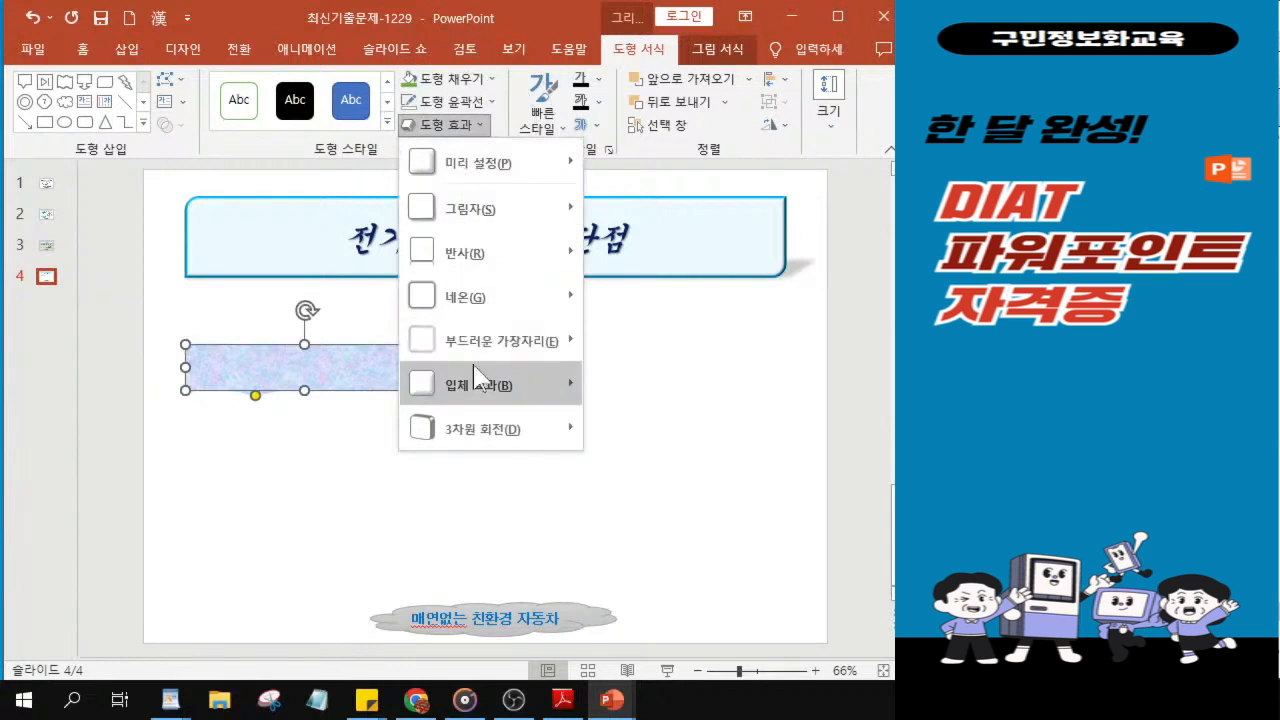
mouse_move(478, 383)
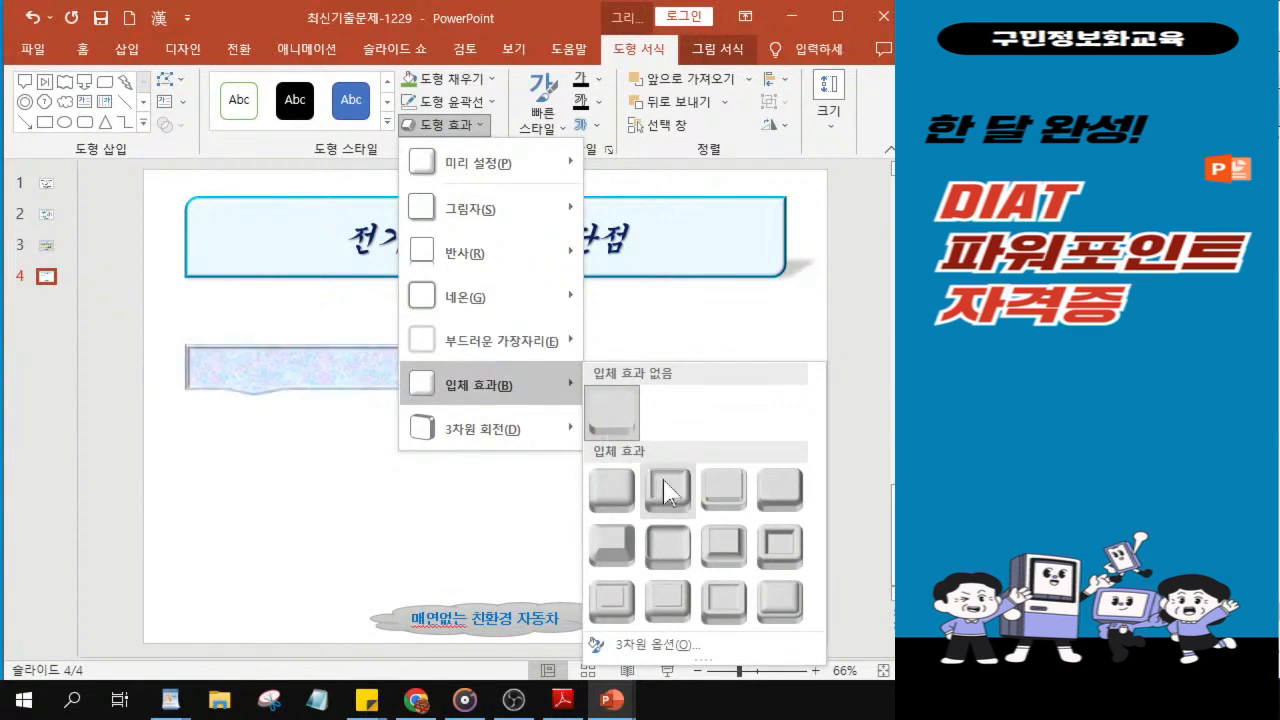
left_click(668, 548)
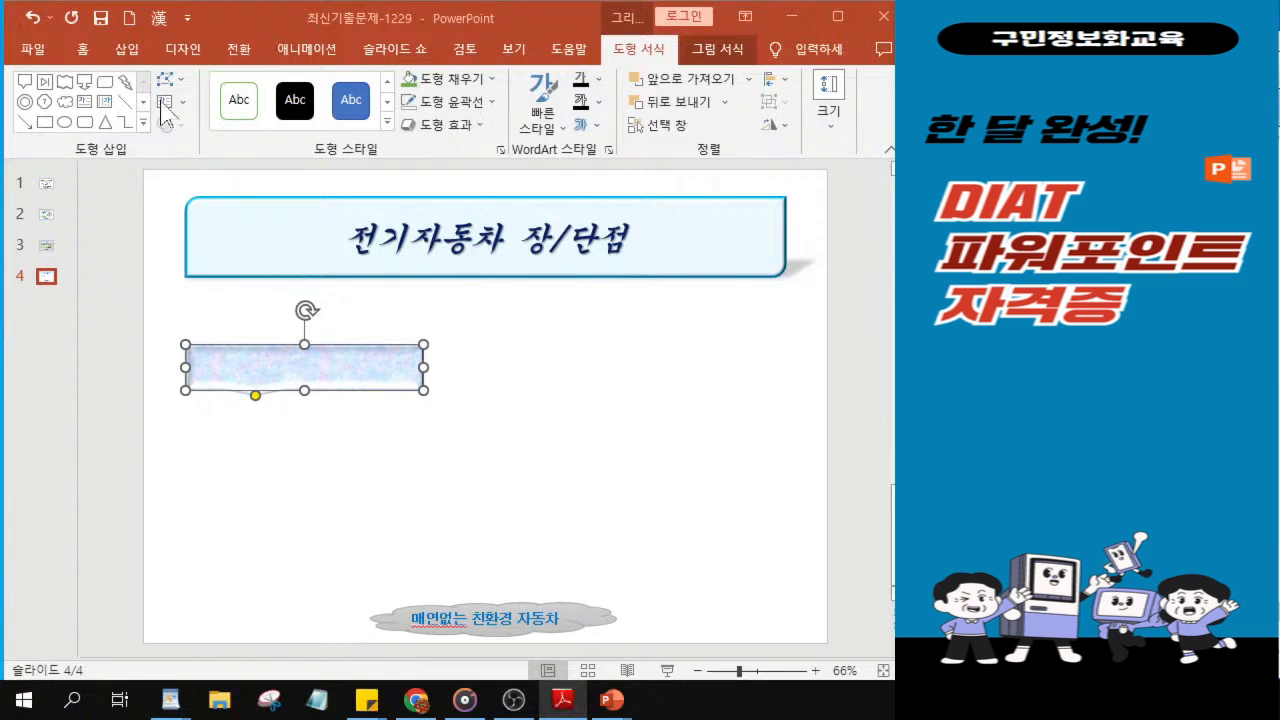
Set the callout's text font to 굴림 and its size to 20.
left_click(84, 52)
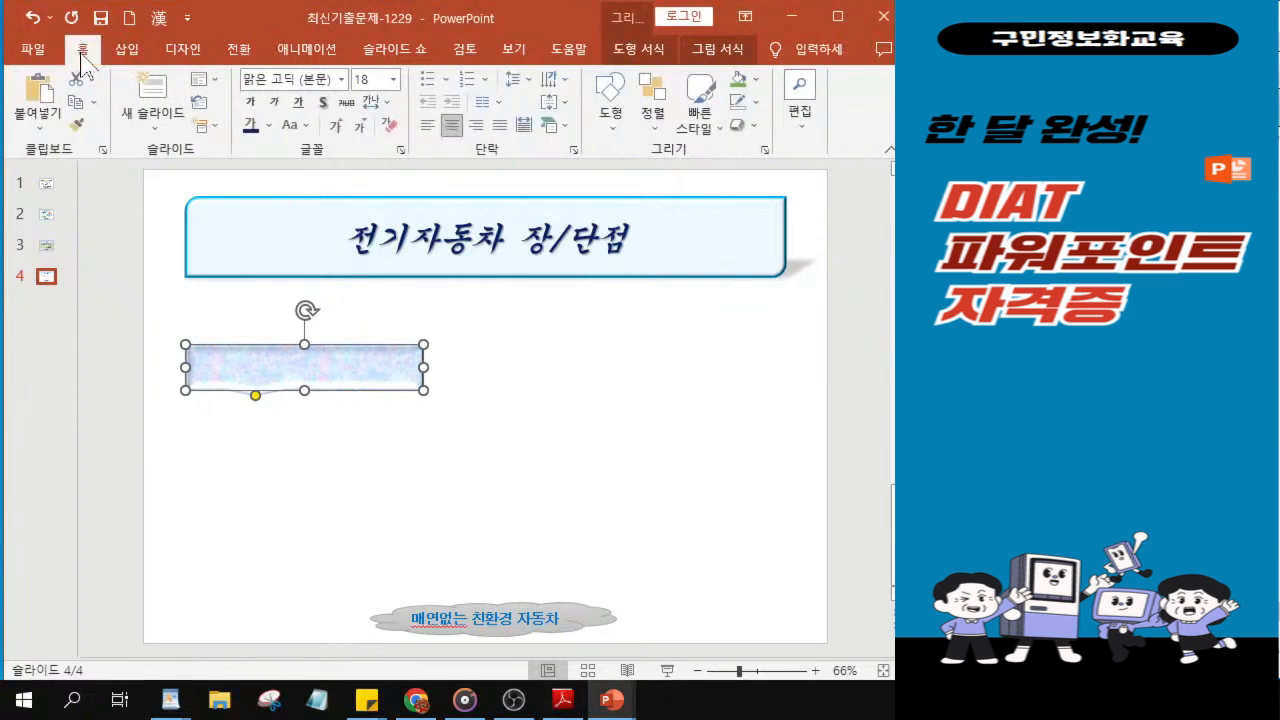
left_click(341, 80)
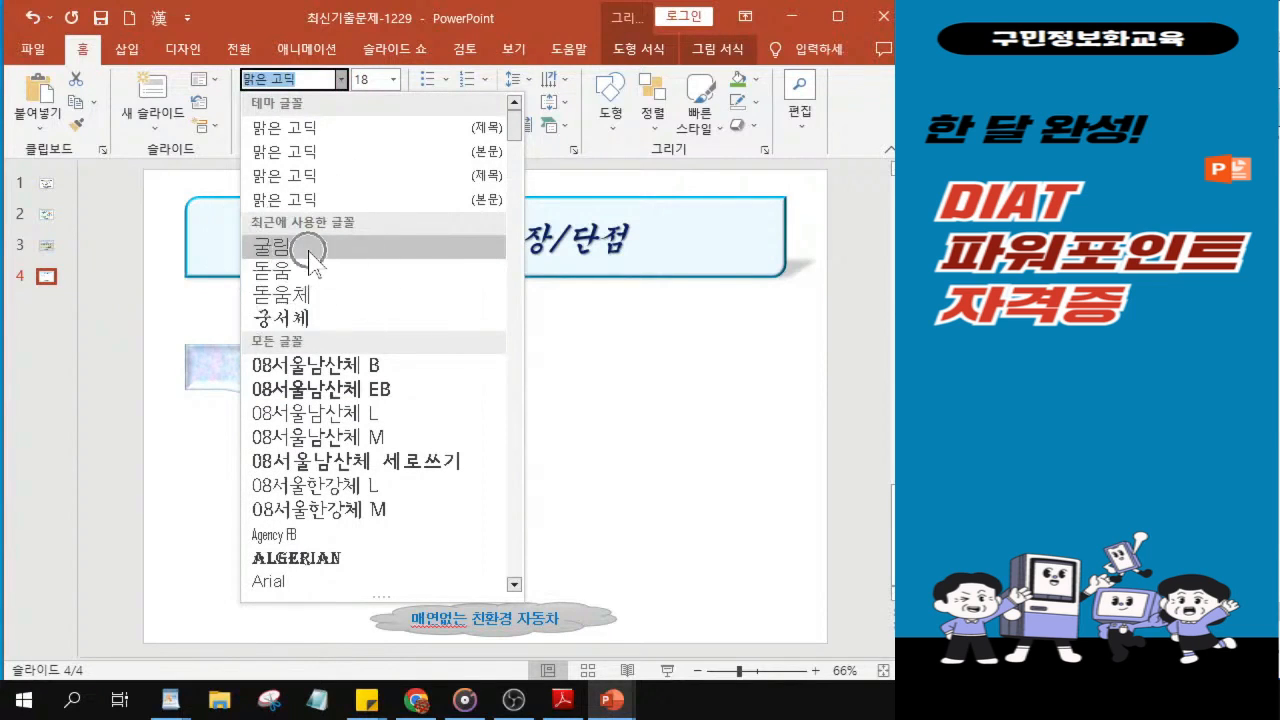
left_click(310, 258)
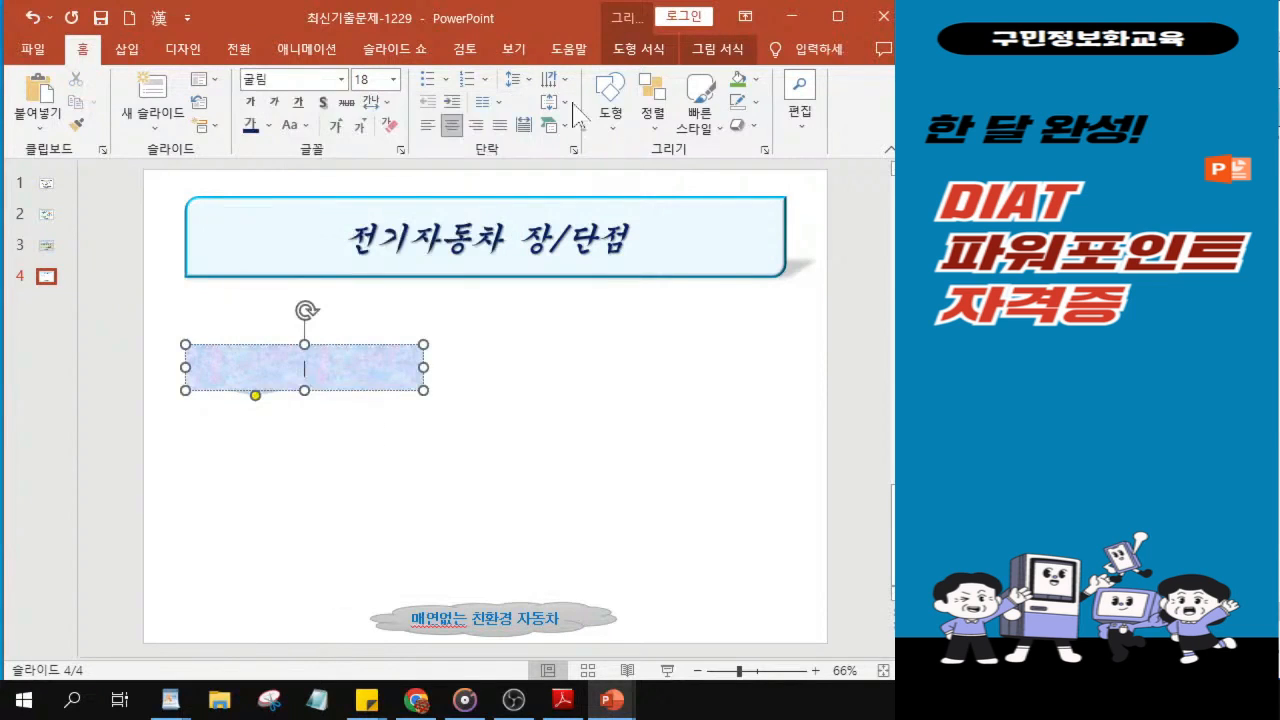
left_click(368, 79)
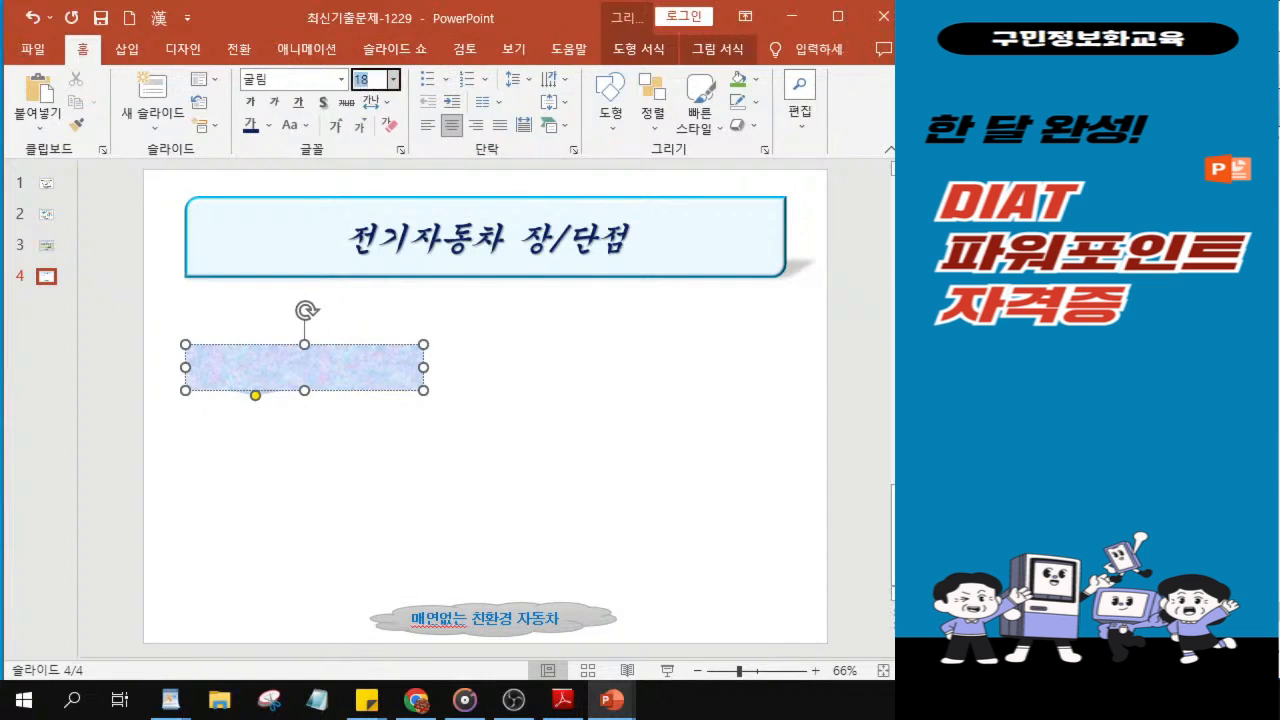
key("Return")
key("ctrl")
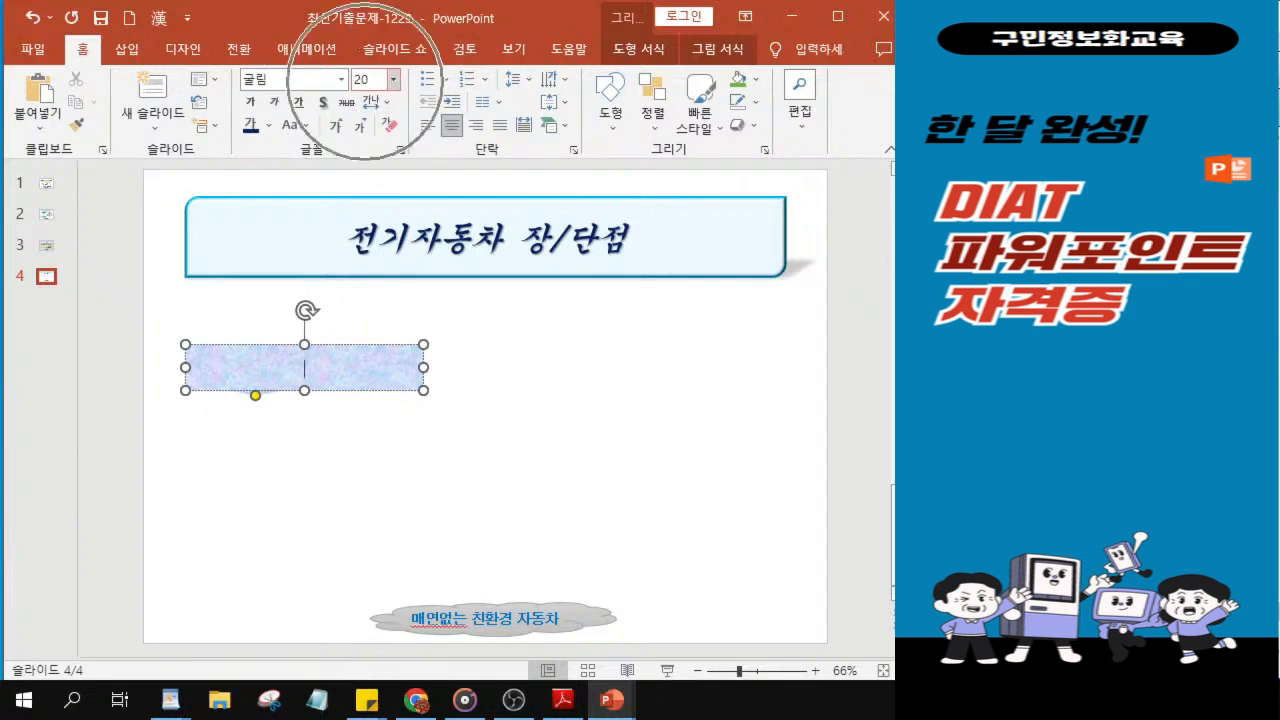
key("ctrl")
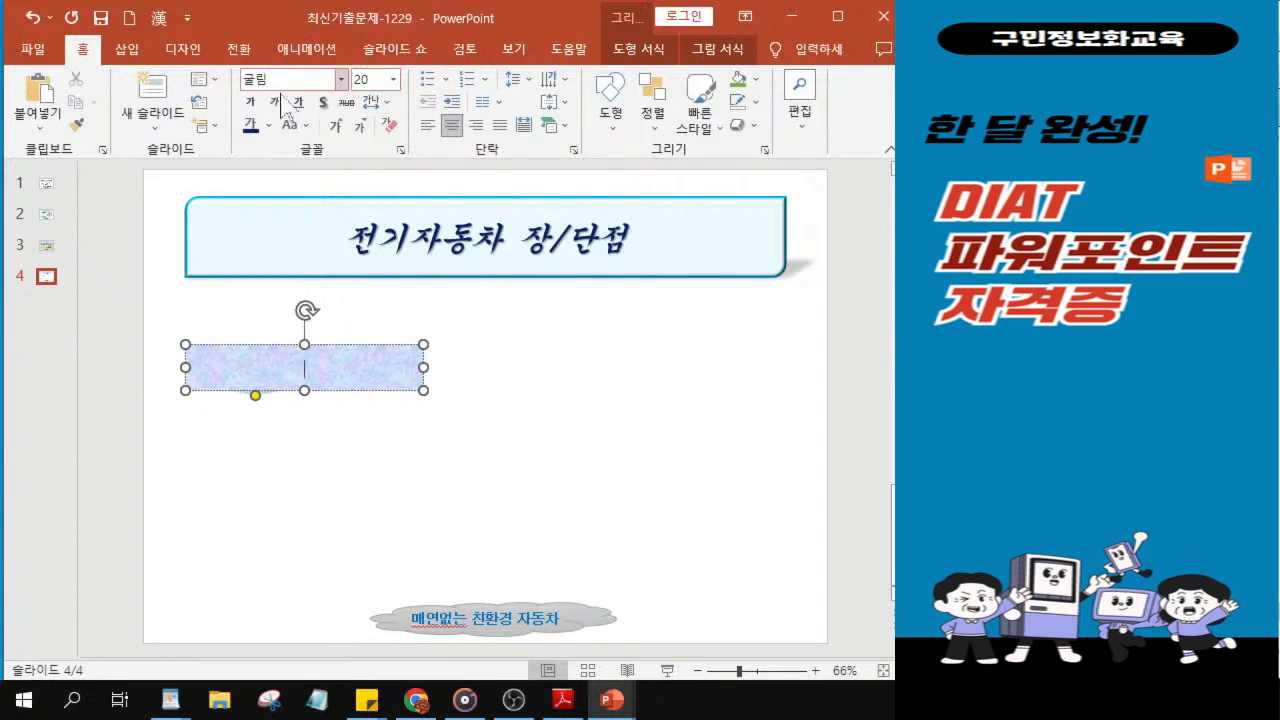
Make the callout's text bold and colour it standard purple.
left_click(250, 103)
key("ctrl")
key("ctrl")
key("ctrl")
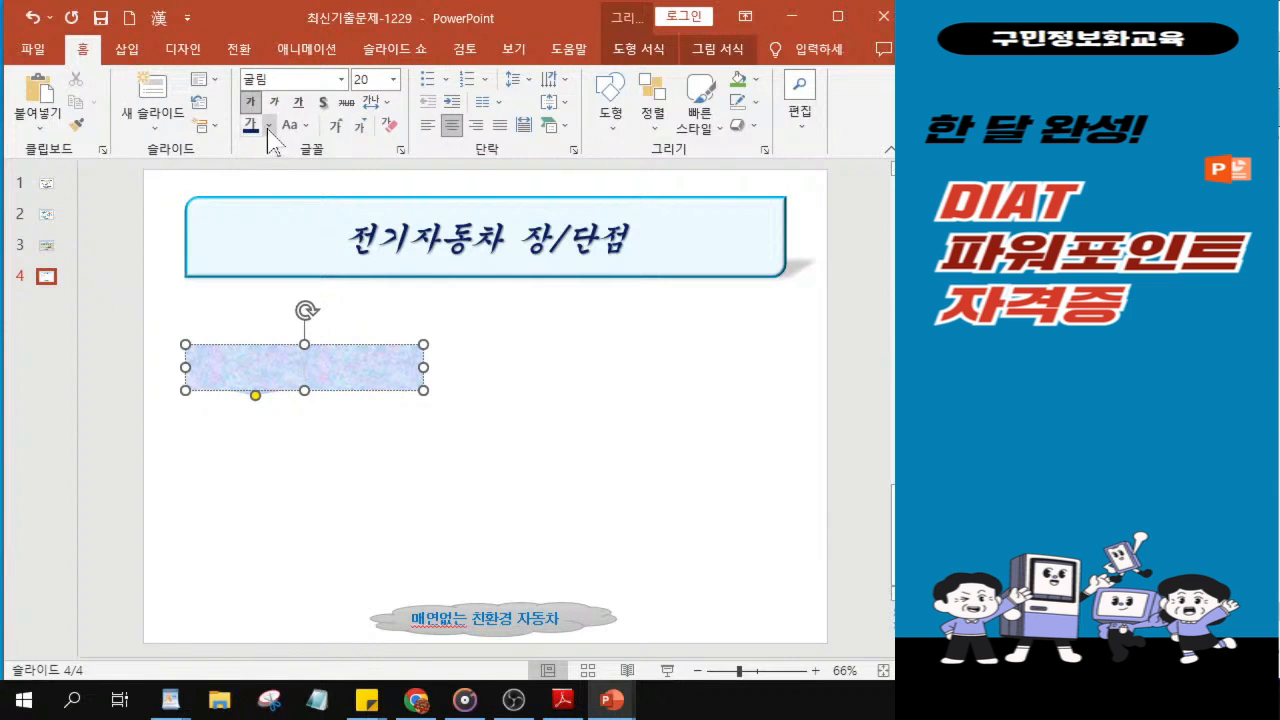
left_click(268, 126)
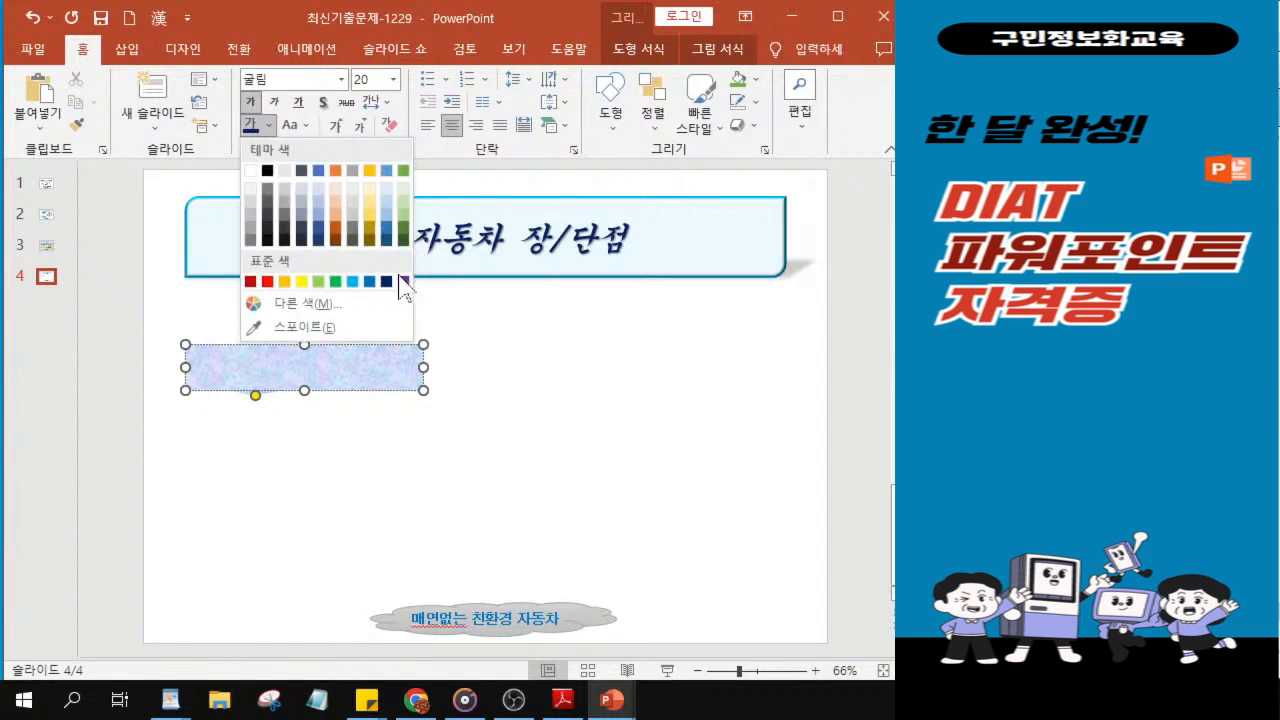
key("ctrl")
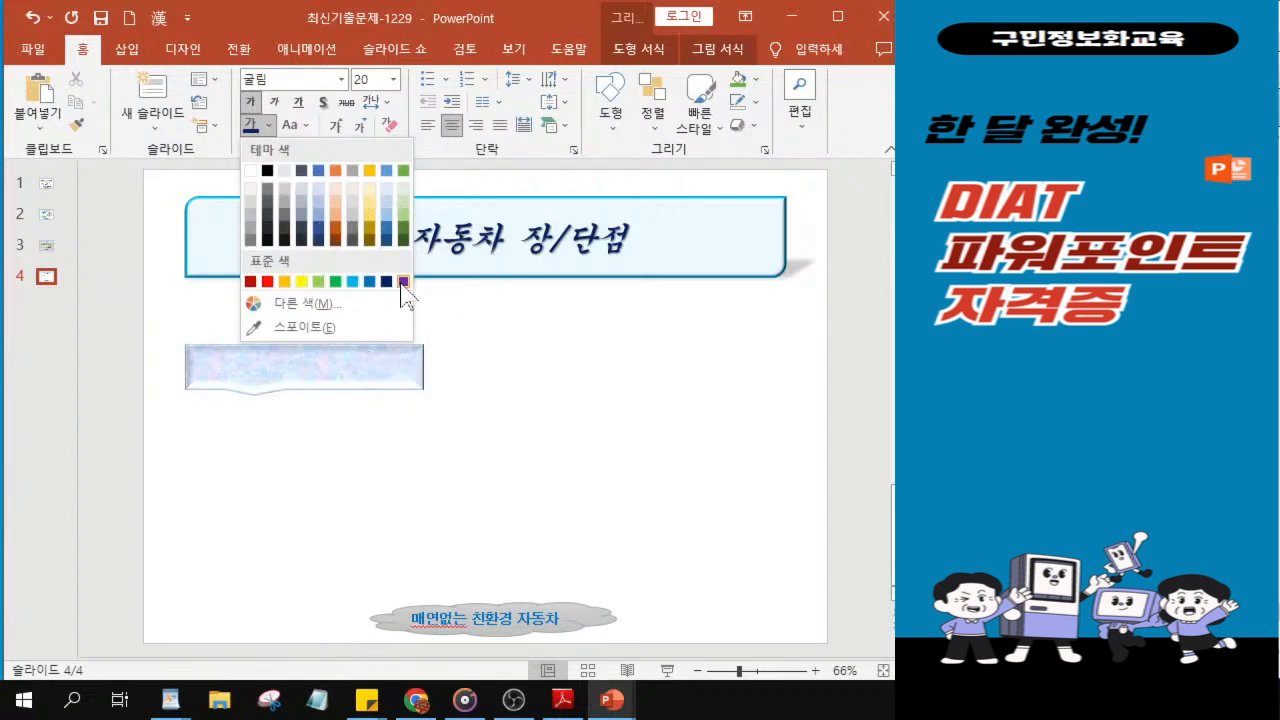
key("ctrl")
left_click(403, 282)
Enter the text 유지비 저렴 in the rectangular callout.
scroll(279, 376, "up", 6)
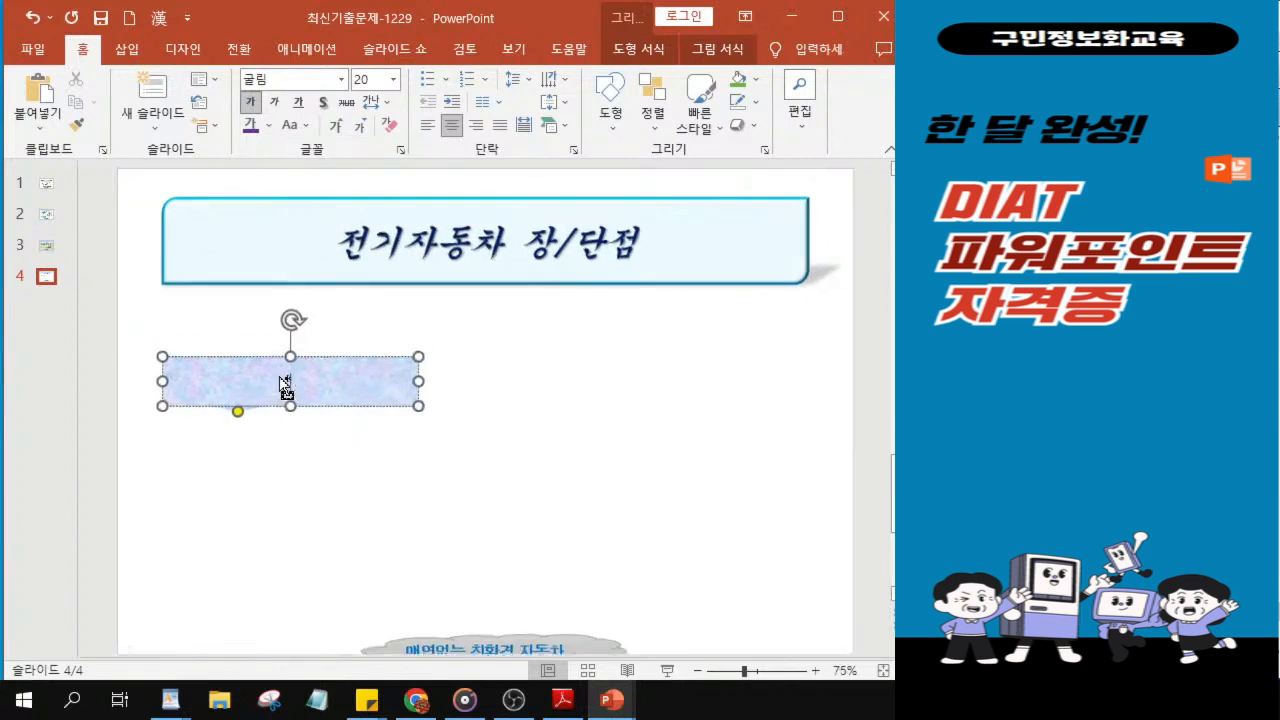
key("ctrl")
type("윷")
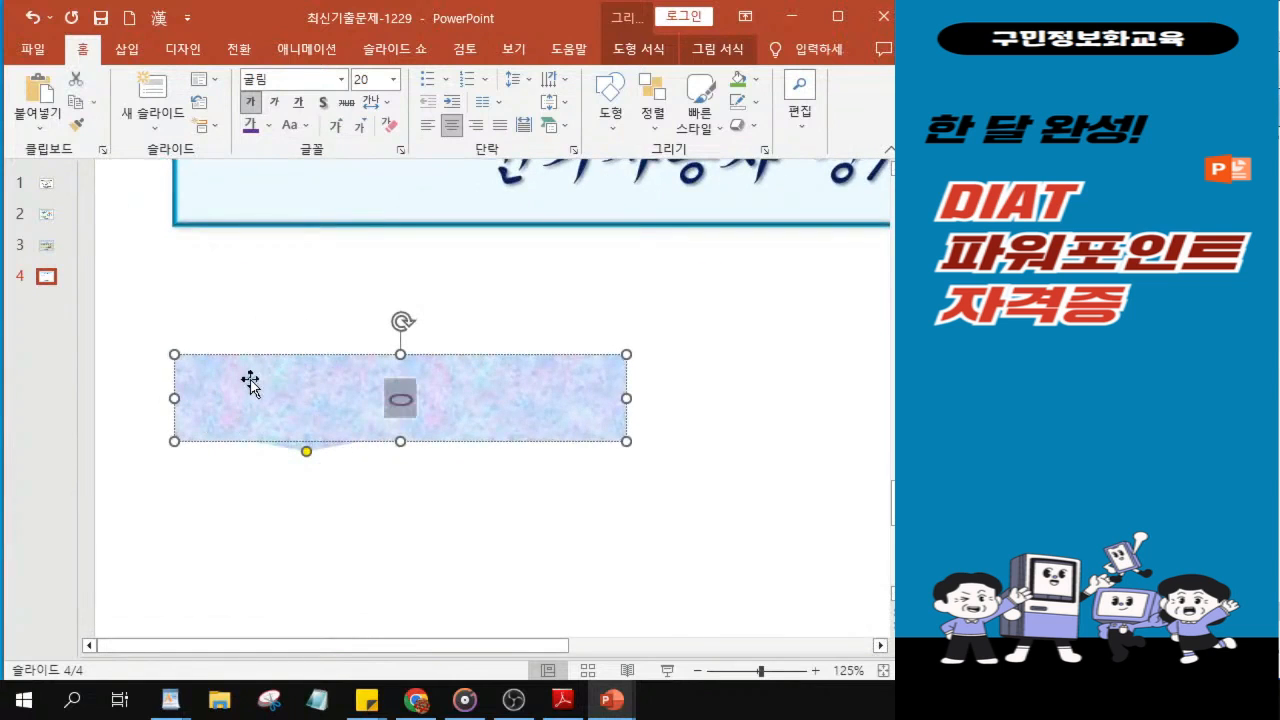
type("지비 저렴")
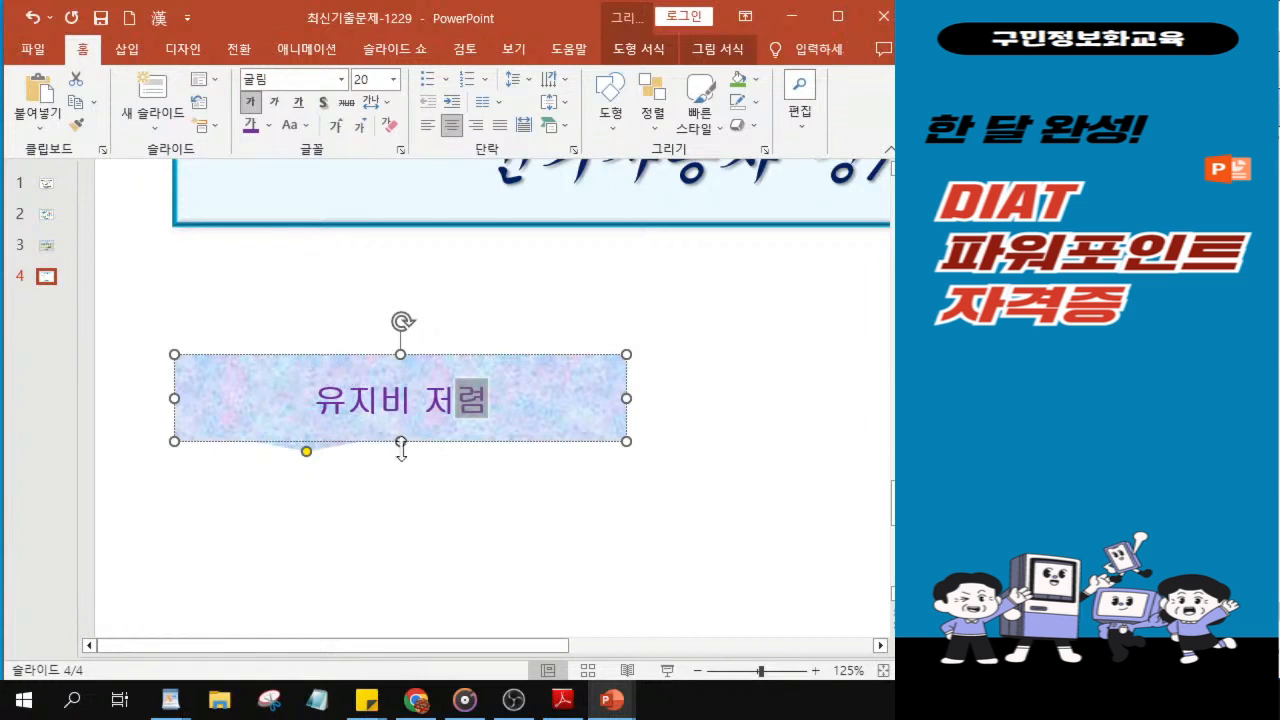
scroll(400, 443, "down", 6, "ctrl")
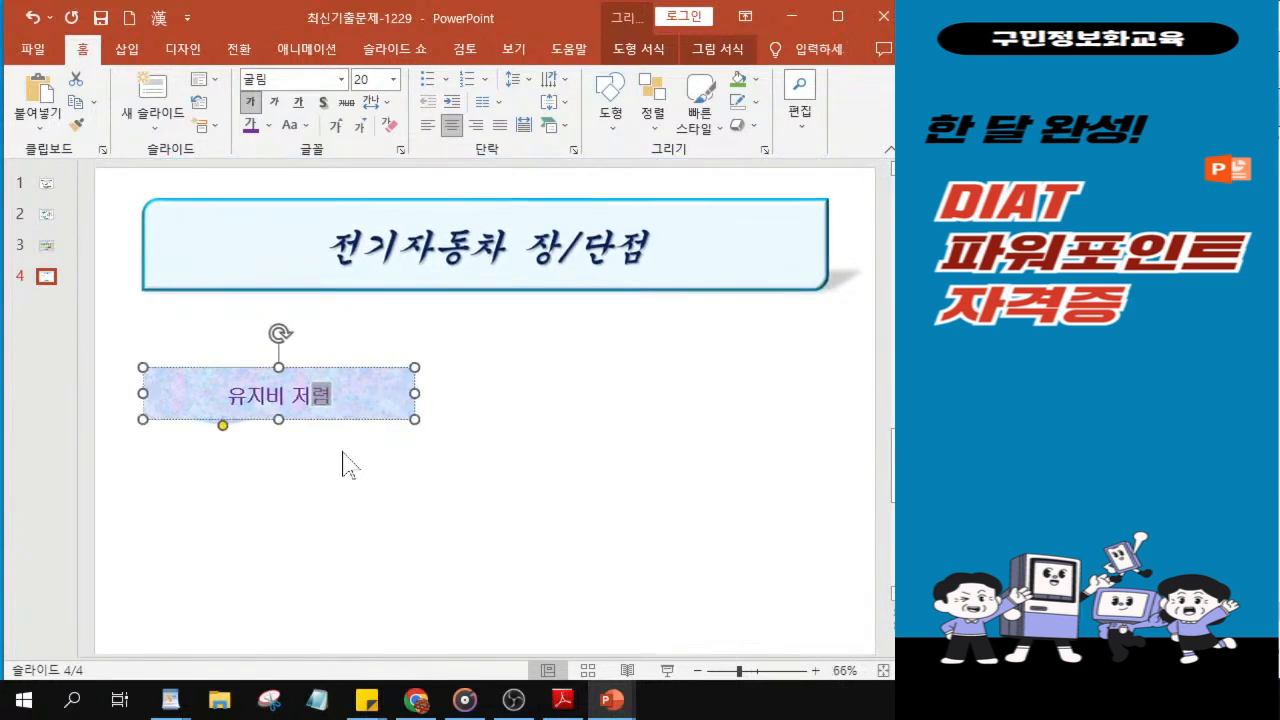
Reduce the callout's height slightly and place two copies of it, evenly spaced and aligned, directly below.
left_click(370, 384)
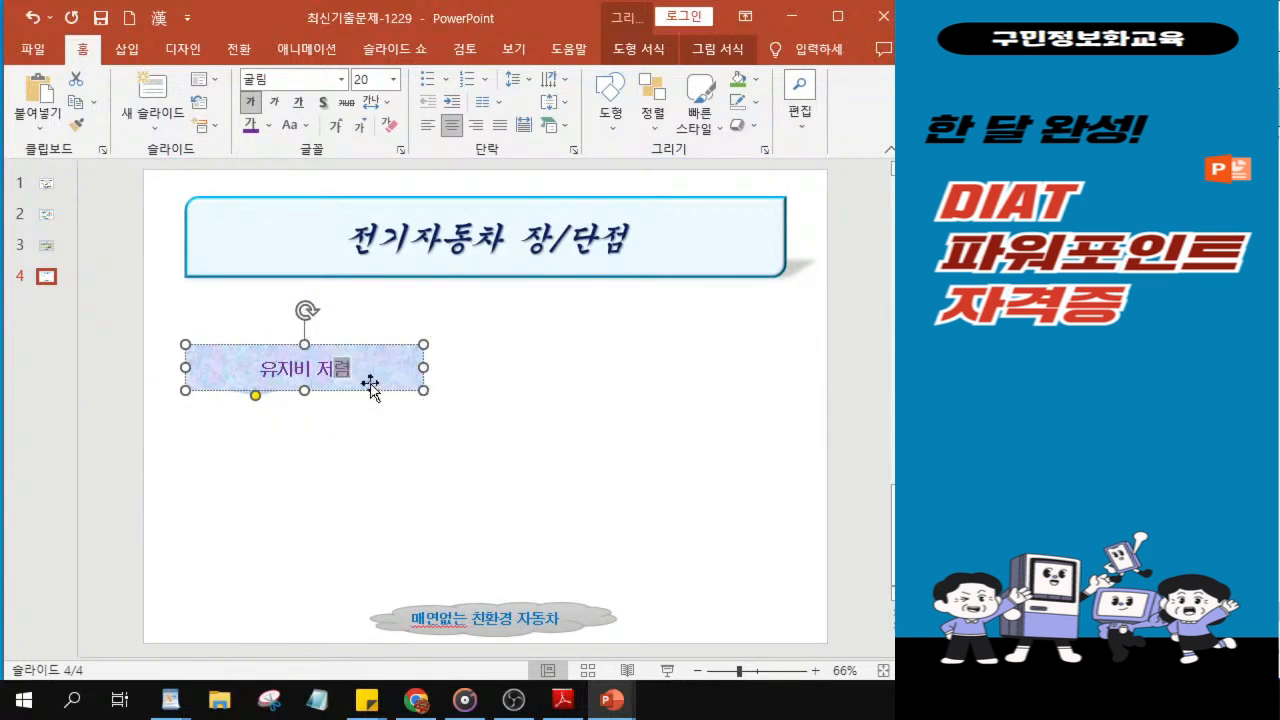
left_click(371, 385)
left_click_drag(303, 392, 300, 386)
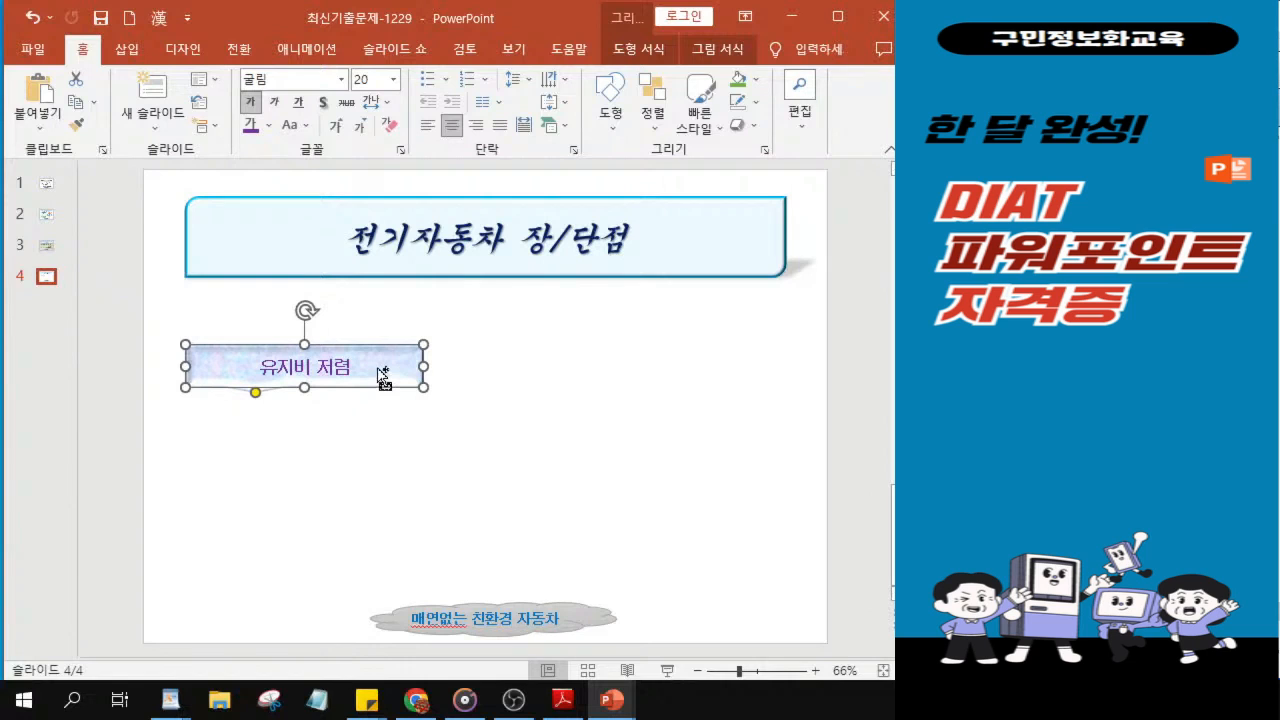
left_click_drag(381, 377, 389, 500)
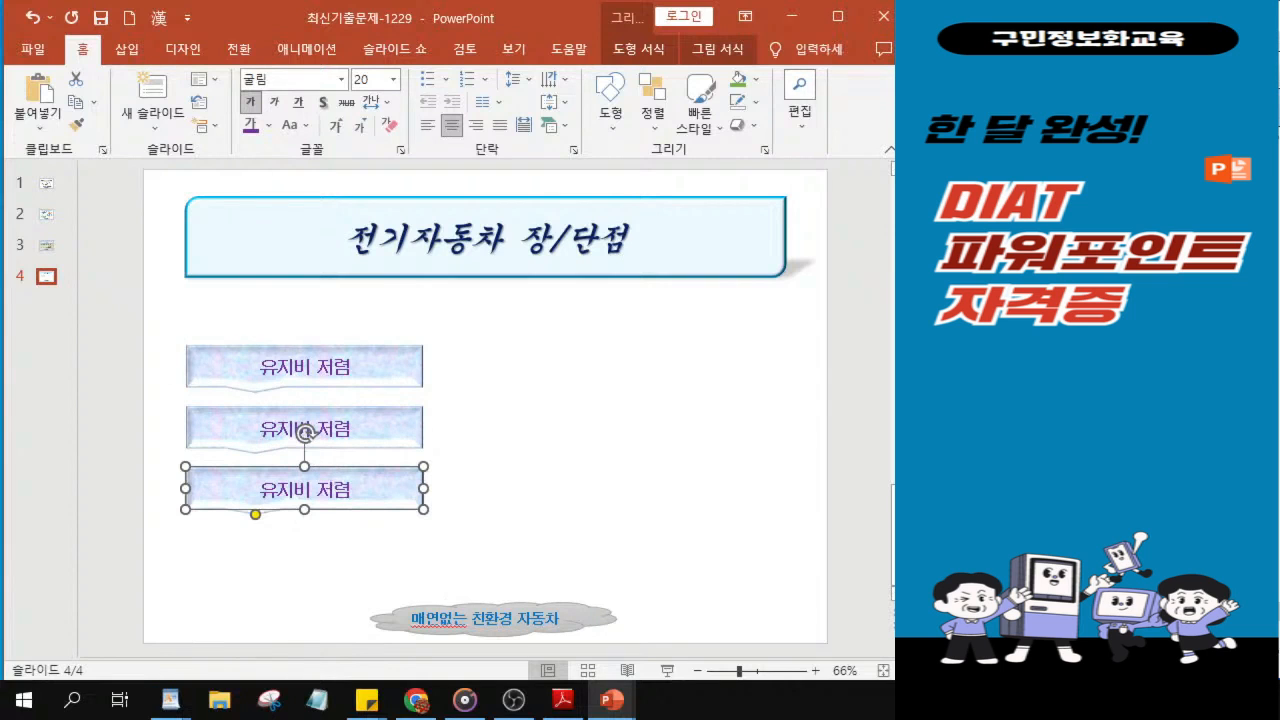
Replace the middle left-column callout's text with 차량 소모품의 적은 교체.
scroll(214, 443, "up", 4)
left_click(267, 315)
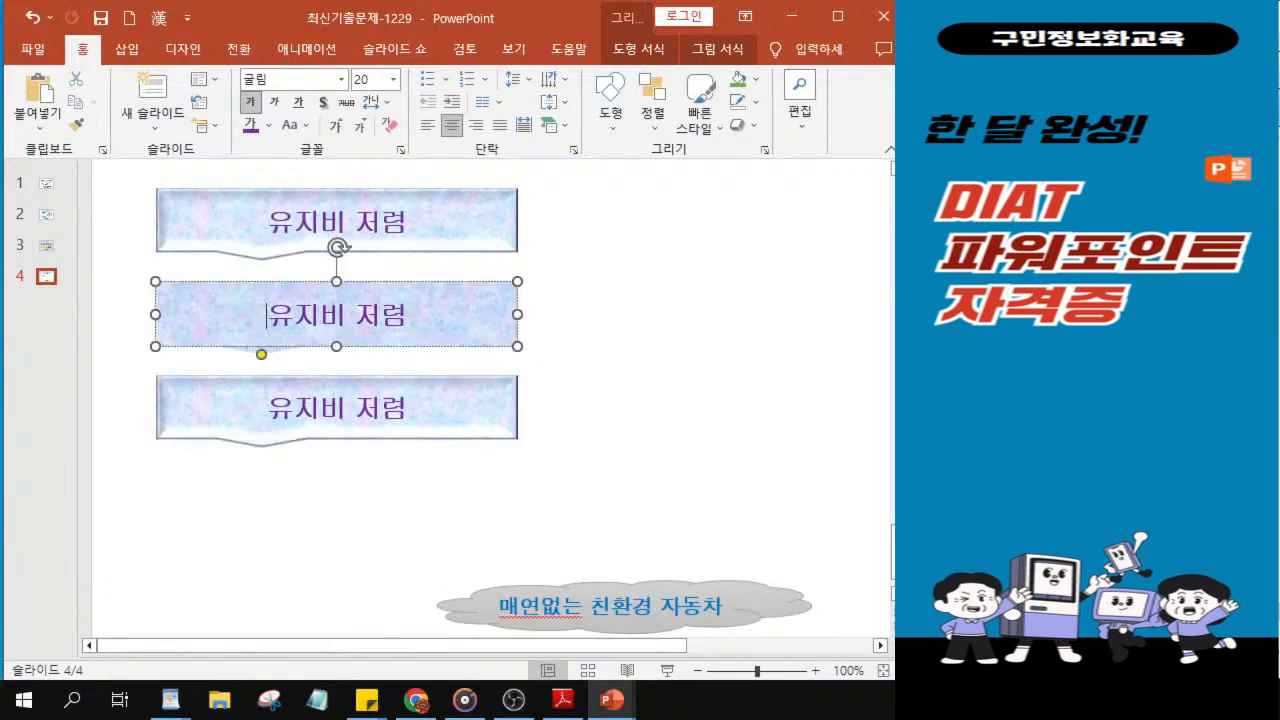
scroll(257, 318, "up", 2)
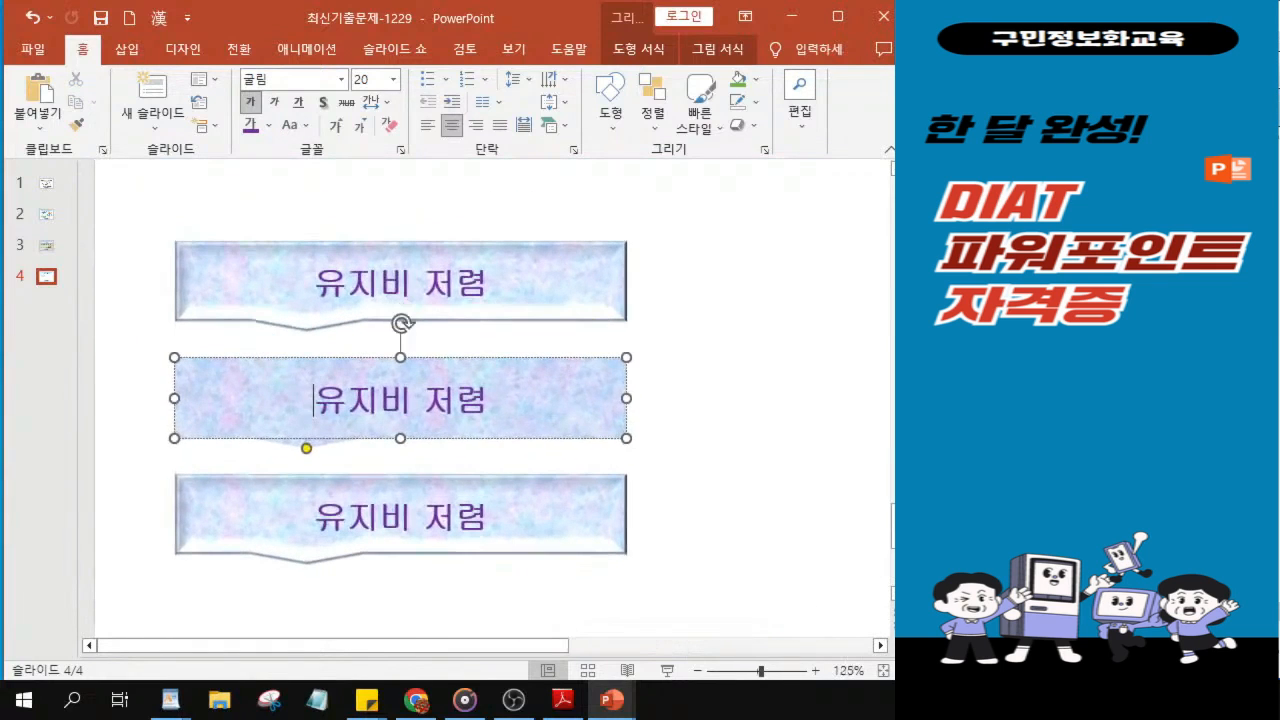
left_click(312, 397)
mouse_move(311, 402)
left_mouse_down()
mouse_move(374, 397)
mouse_move(313, 400)
left_mouse_up()
left_click(313, 400)
key("Delete")
key("Delete")
key("Delete")
key("Delete")
key("Delete")
key("Delete")
type("차")
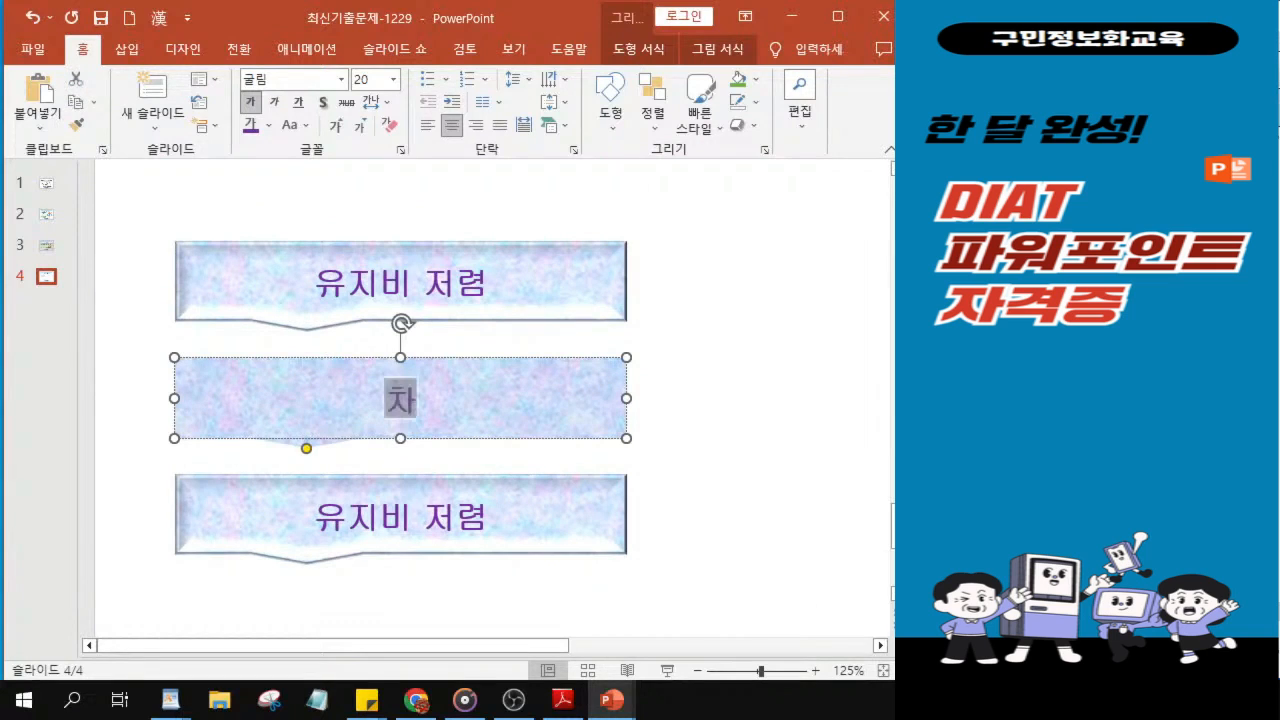
type("랴ㅇ 소")
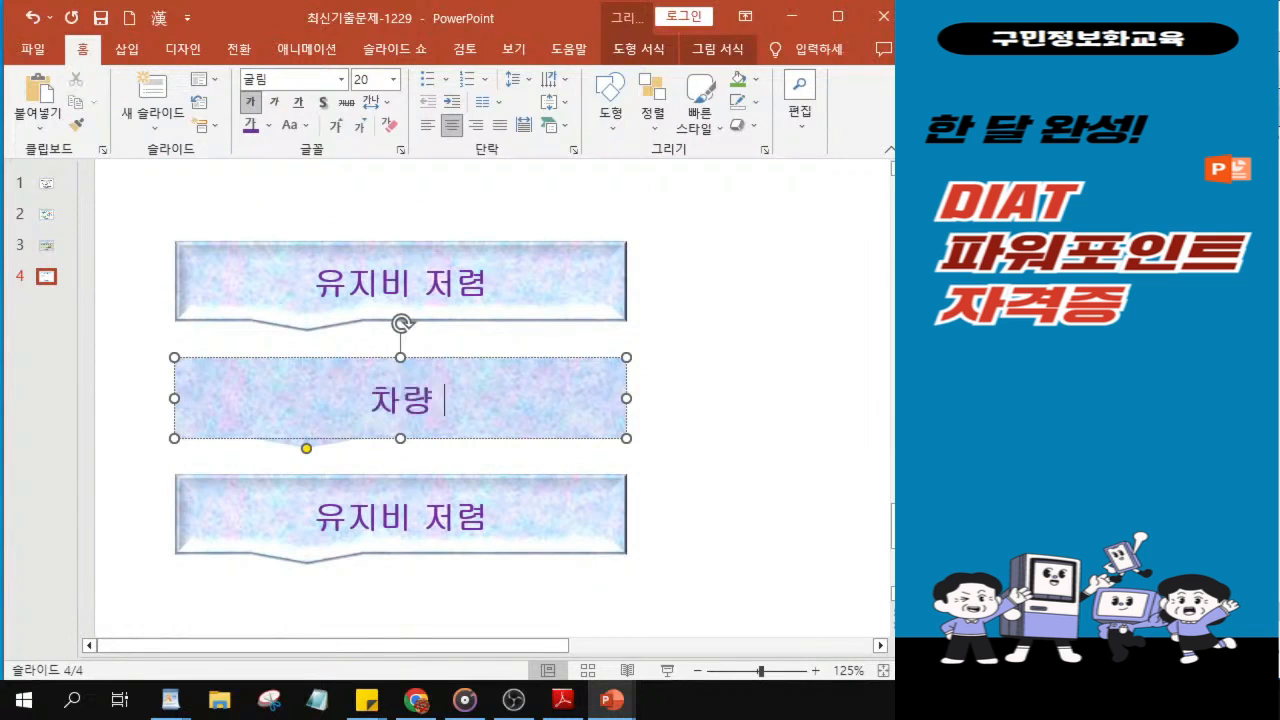
type("모")
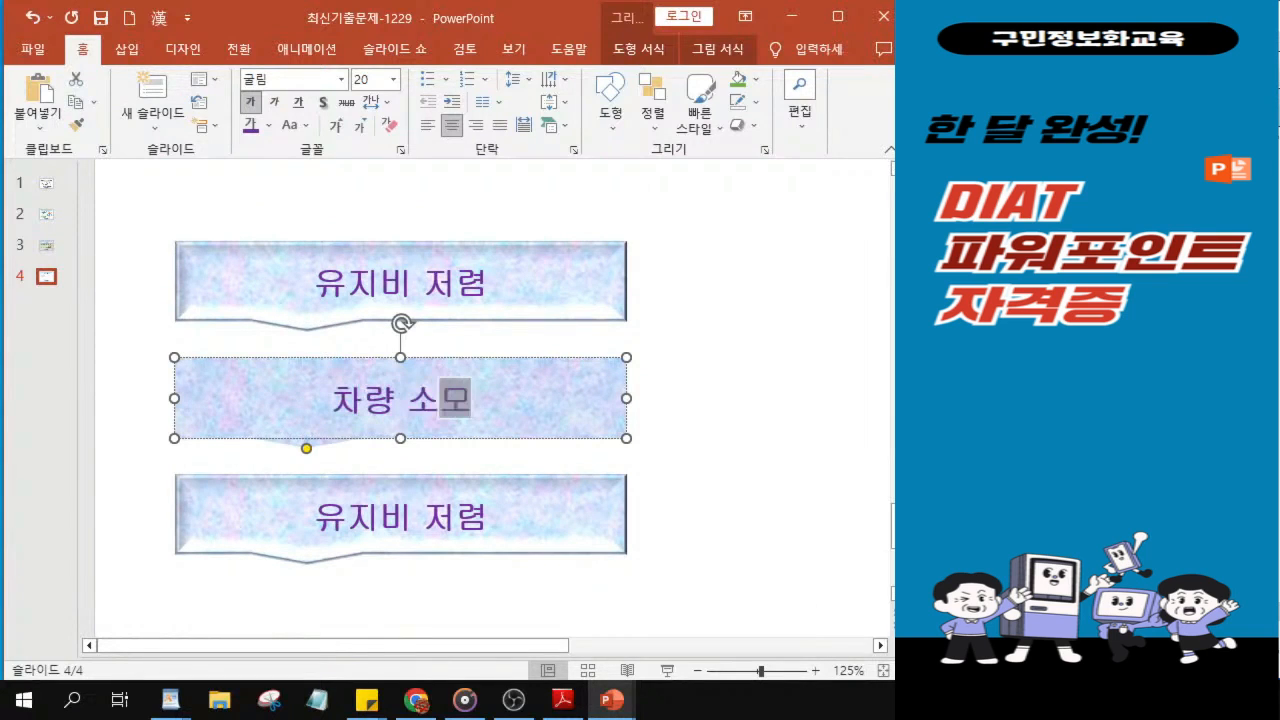
type("품의")
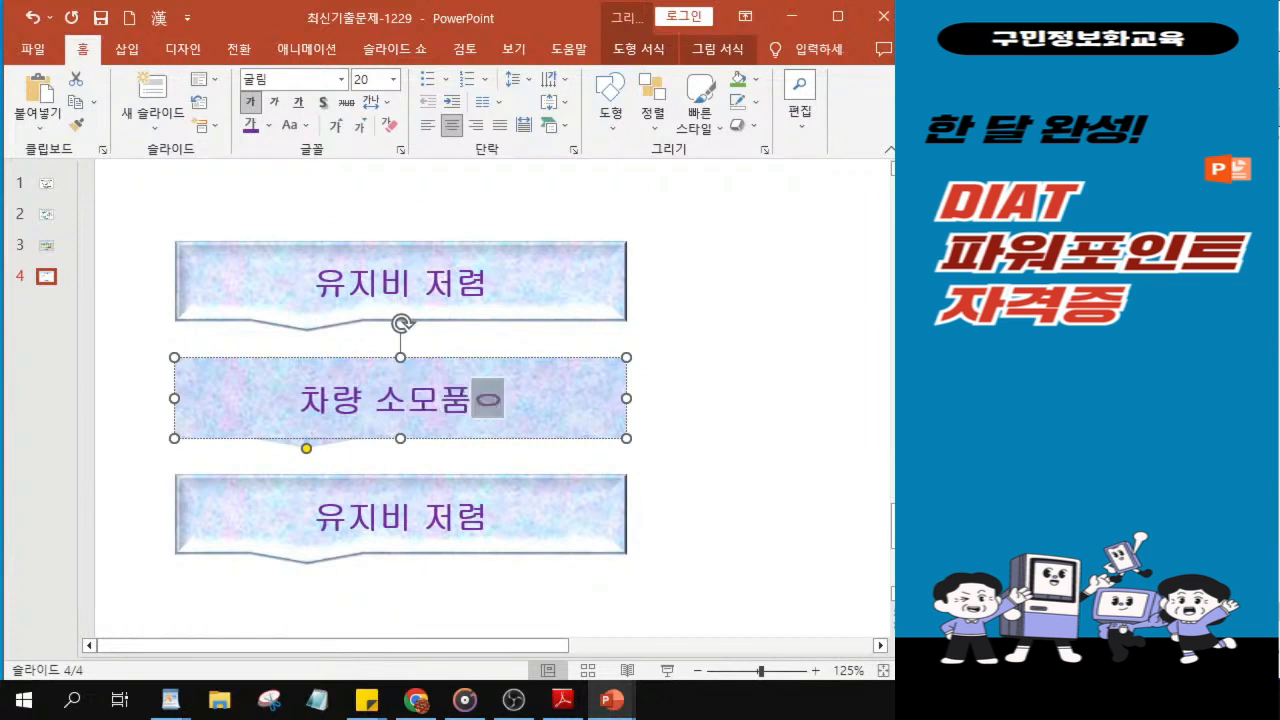
type(" 적")
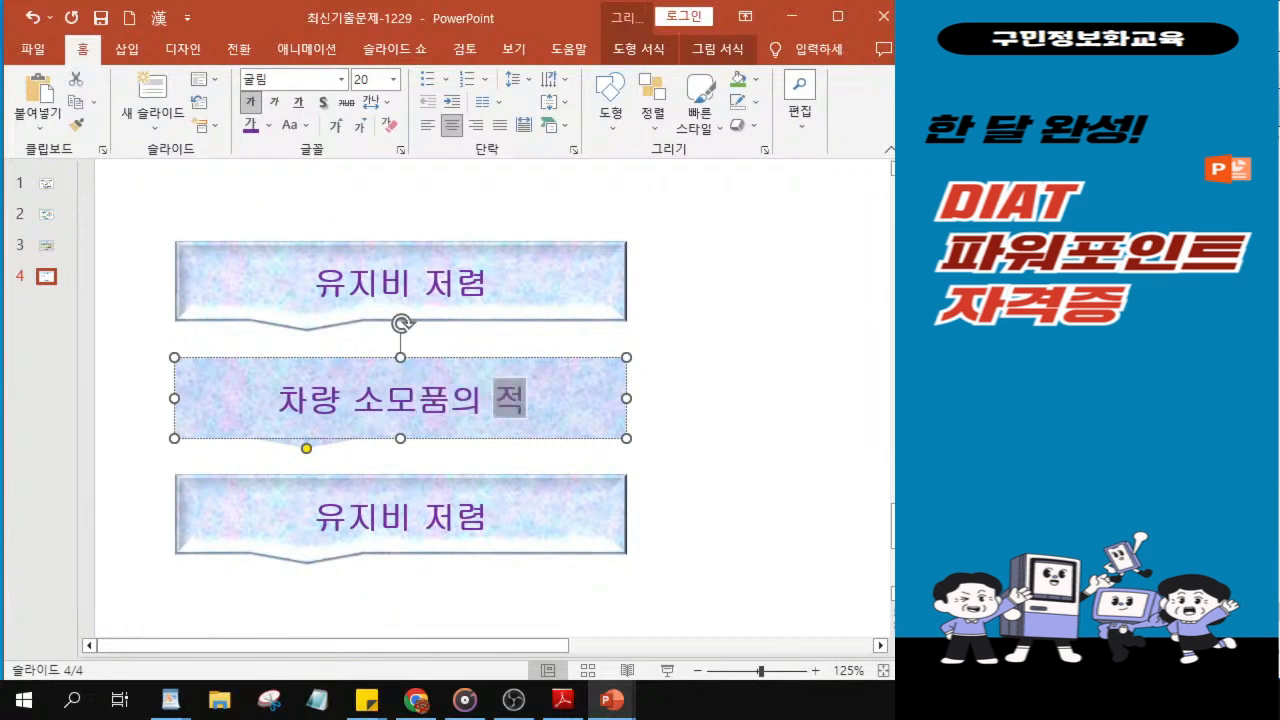
type("은 교채")
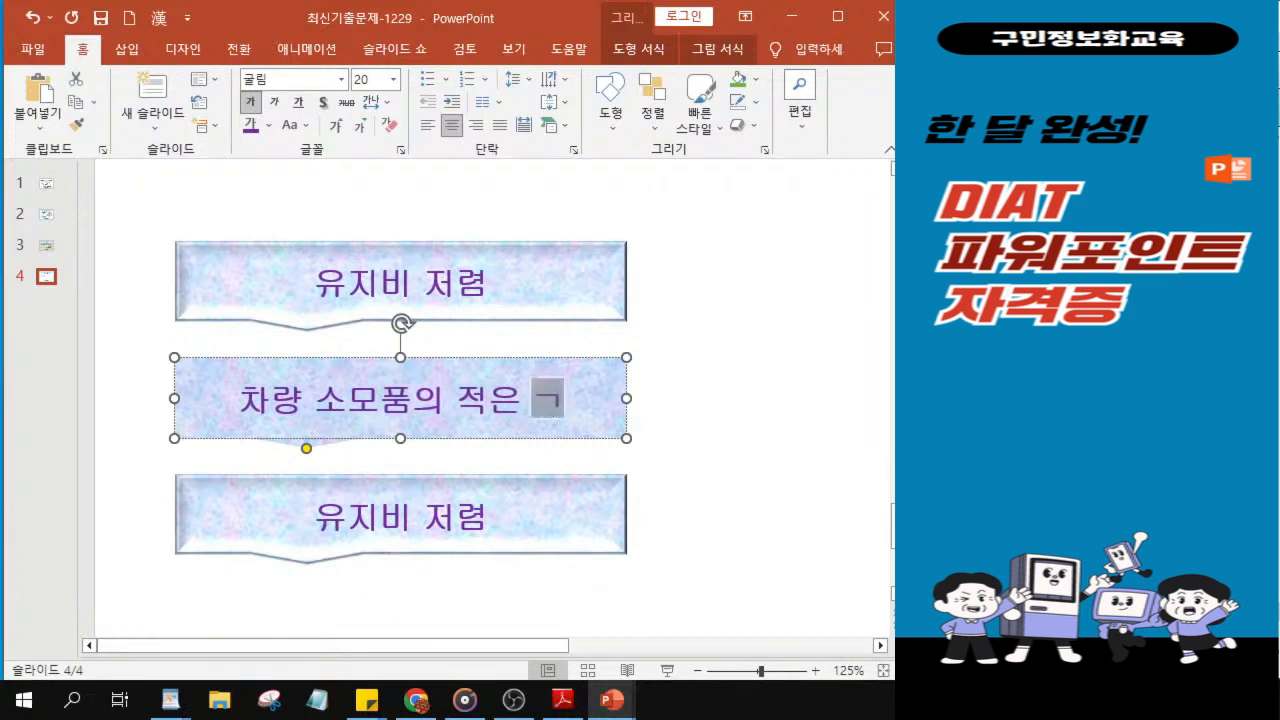
key("BackSpace")
type("ㅔ")
Replace the lowest left-column callout's text with 주행 및 대기 중 소음 감소.
scroll(267, 428, "up", 5, "ctrl")
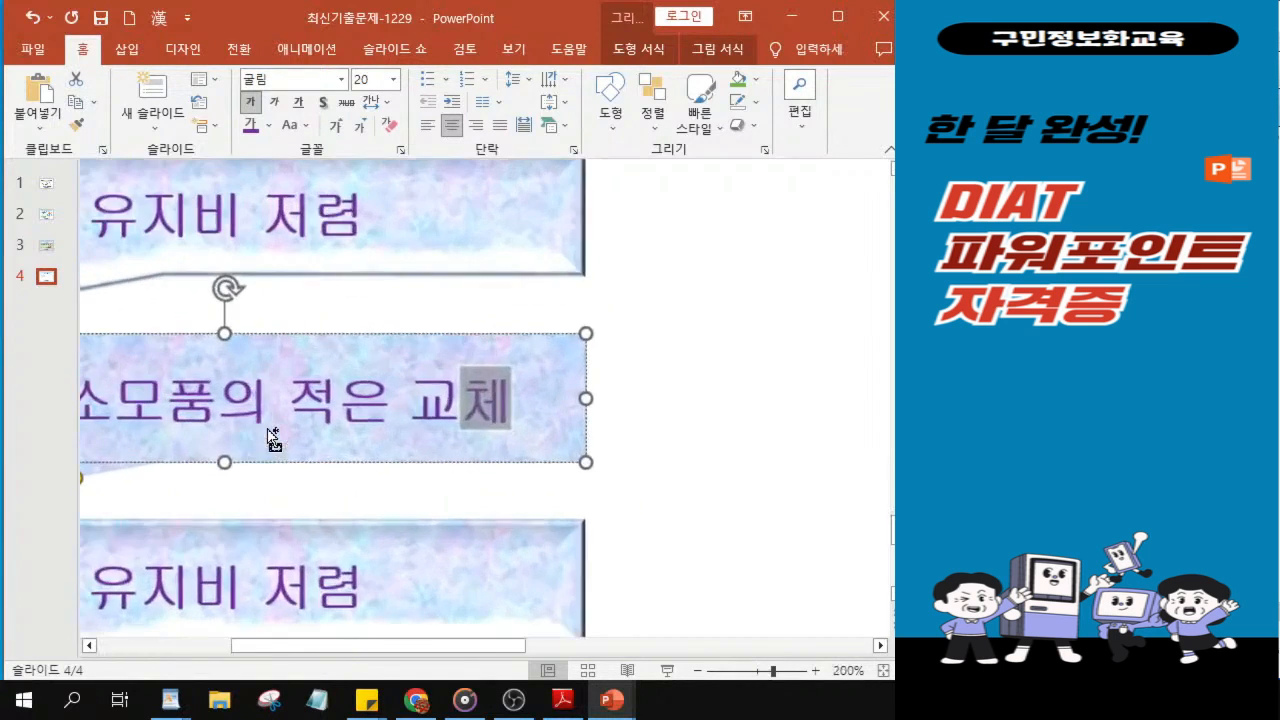
left_click_drag(497, 650, 400, 650)
left_click(367, 590)
scroll(429, 364, "up", 3)
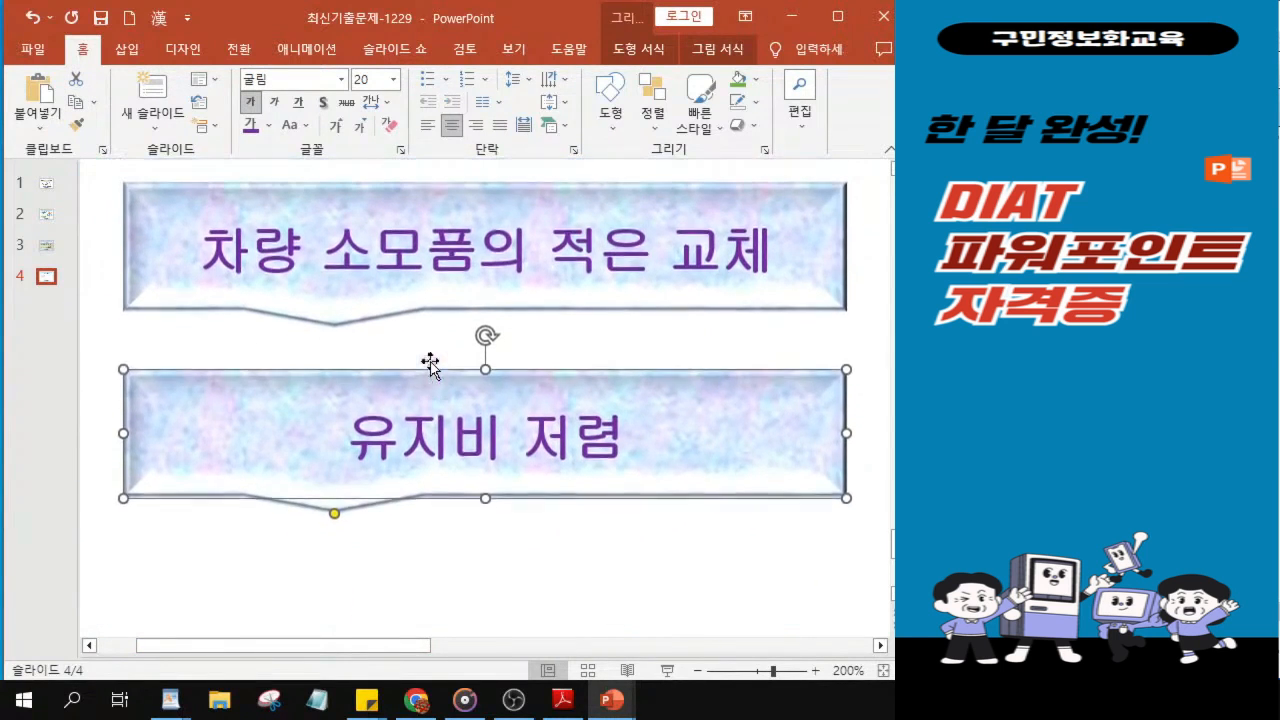
left_click(348, 497)
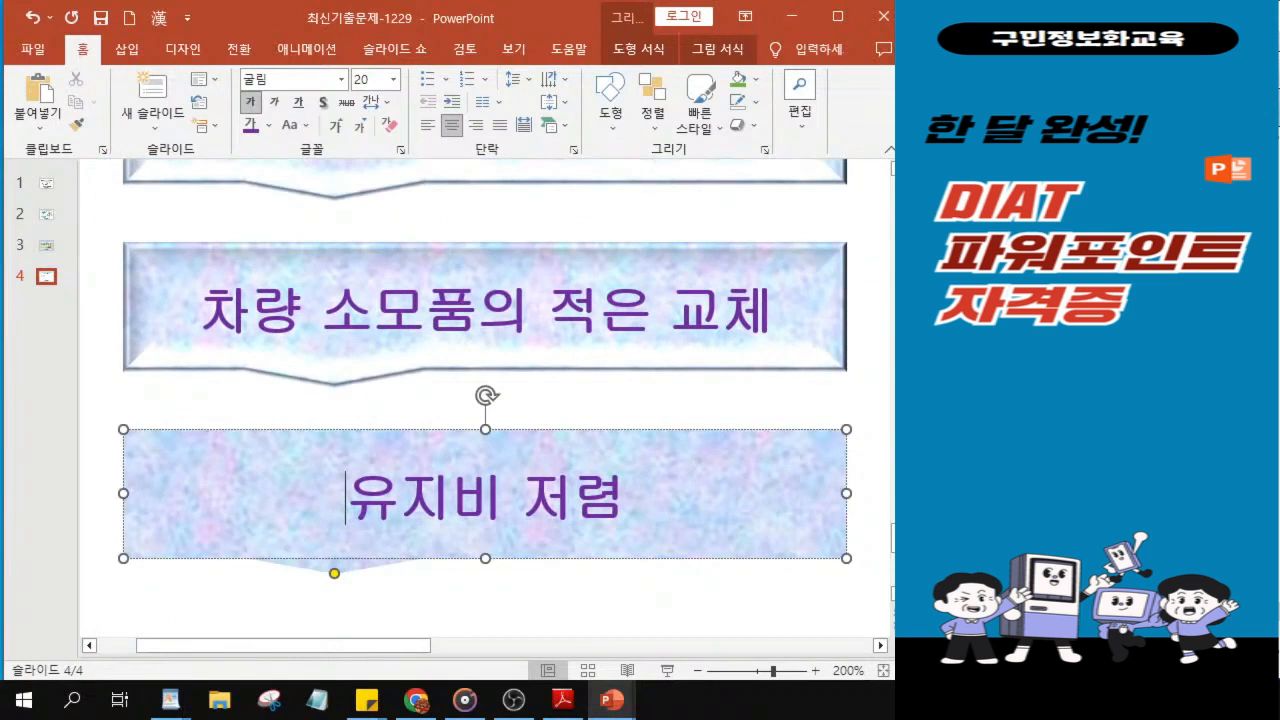
key("Delete")
key("Delete")
key("Delete")
key("Delete")
key("Delete")
key("Delete")
type("주행")
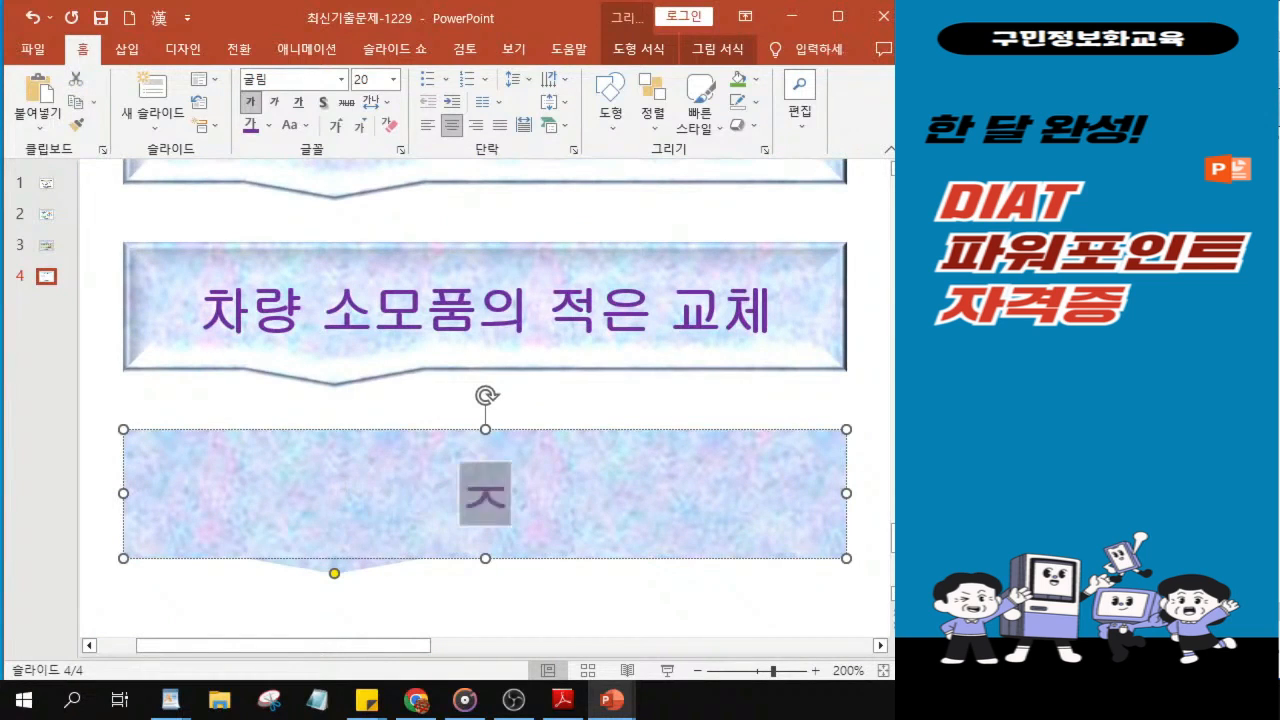
type(" 및")
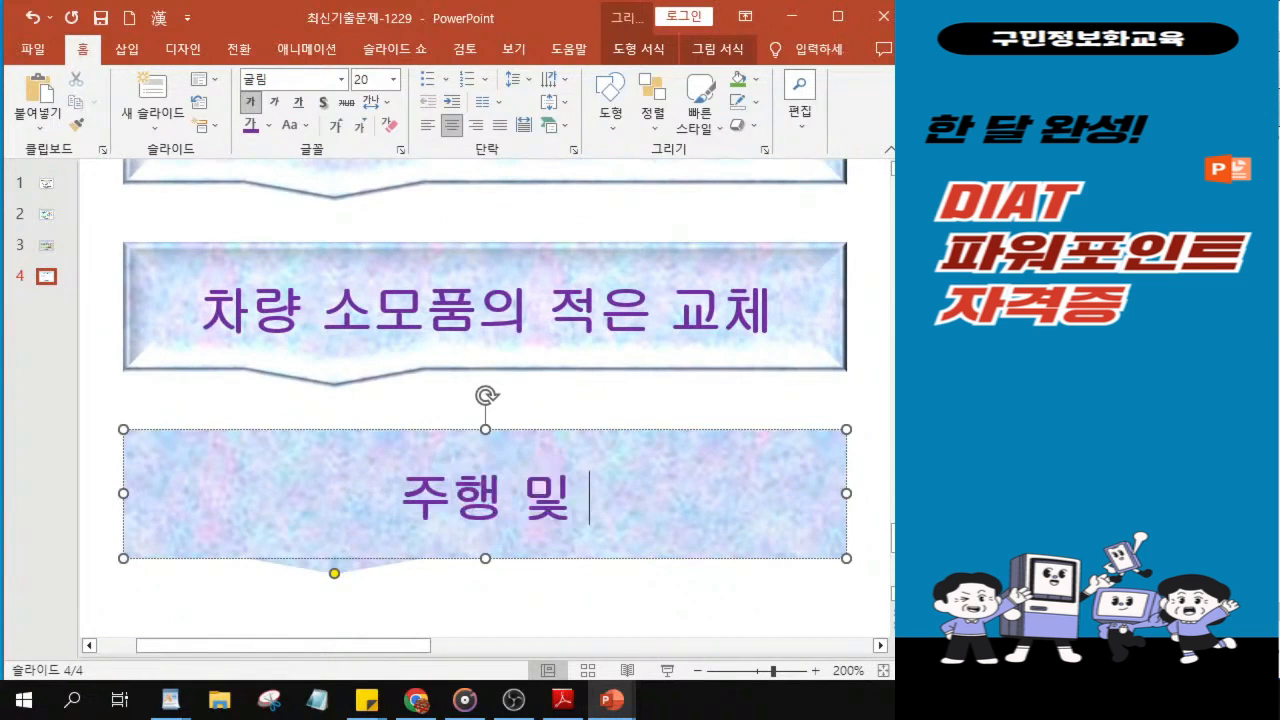
type(" 대")
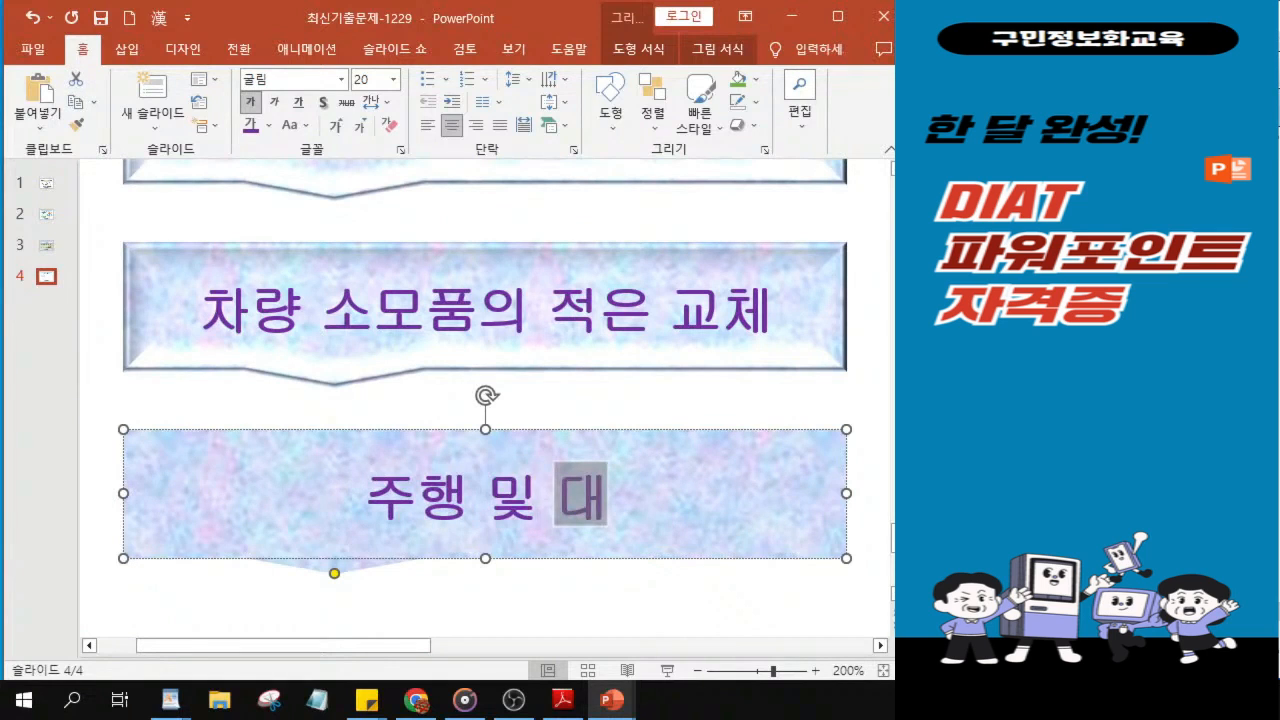
type("기 중")
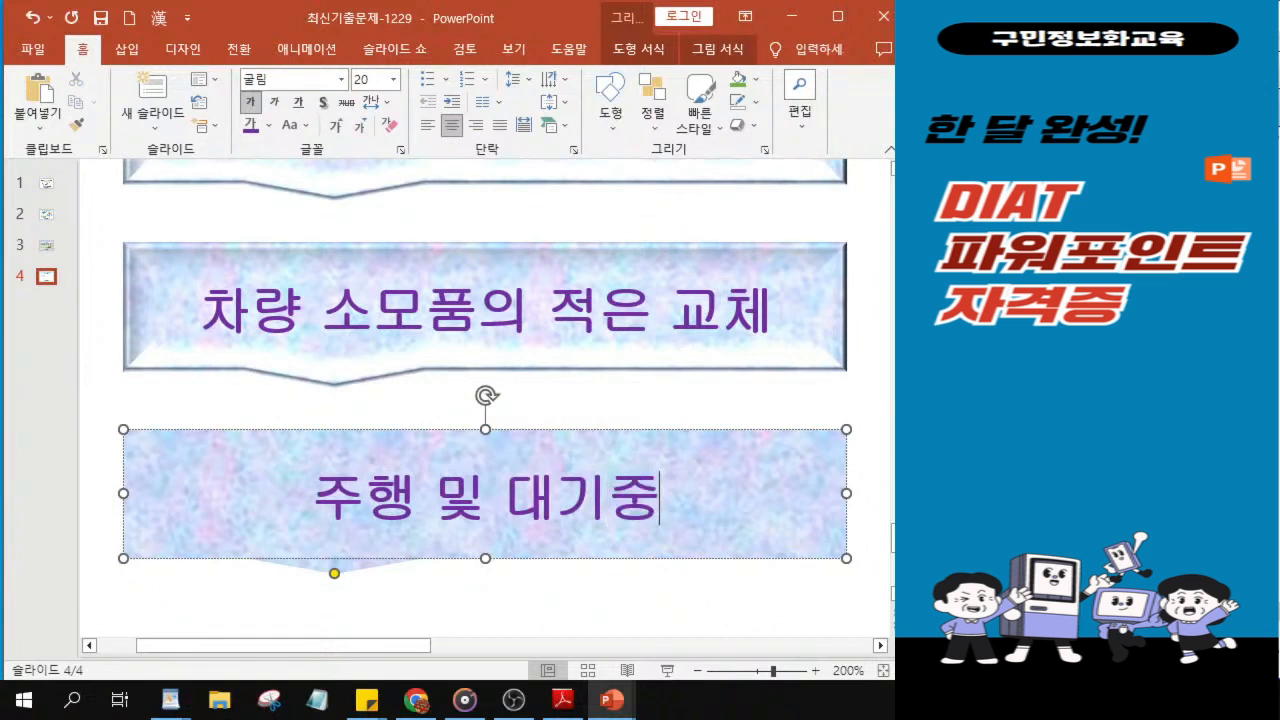
key("End")
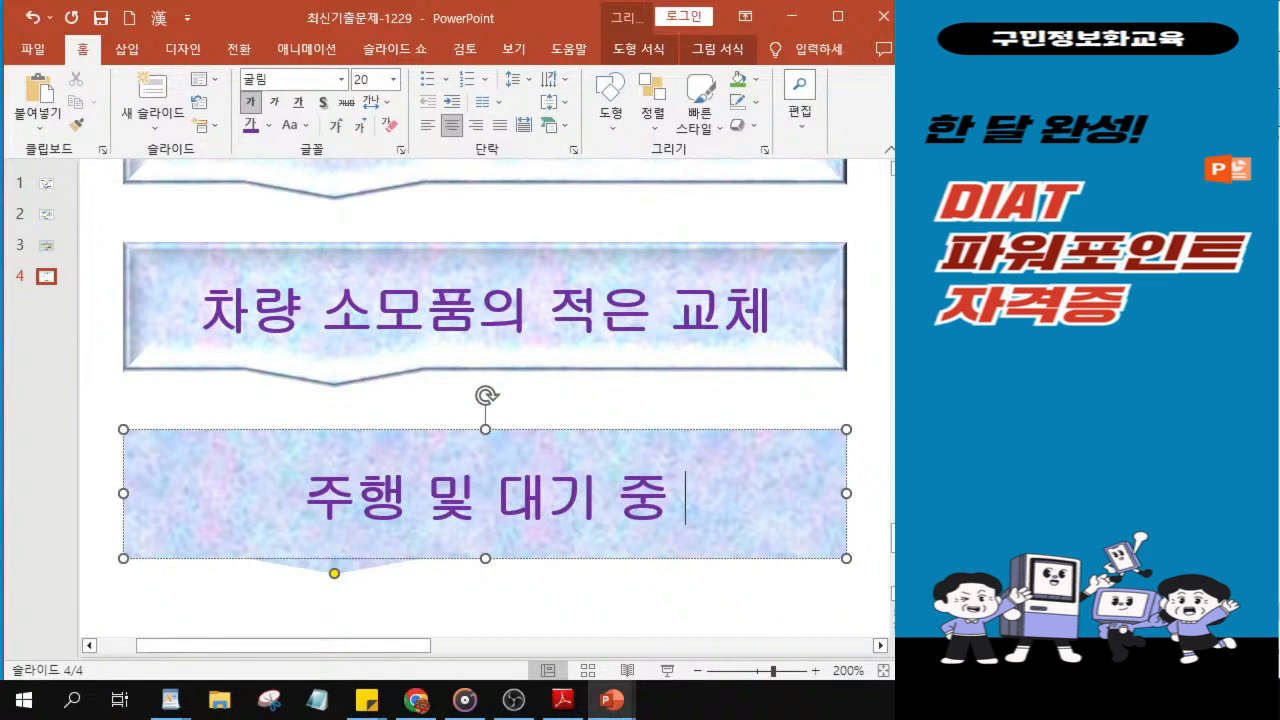
type("소음 감ㅅ")
type("ㅗ")
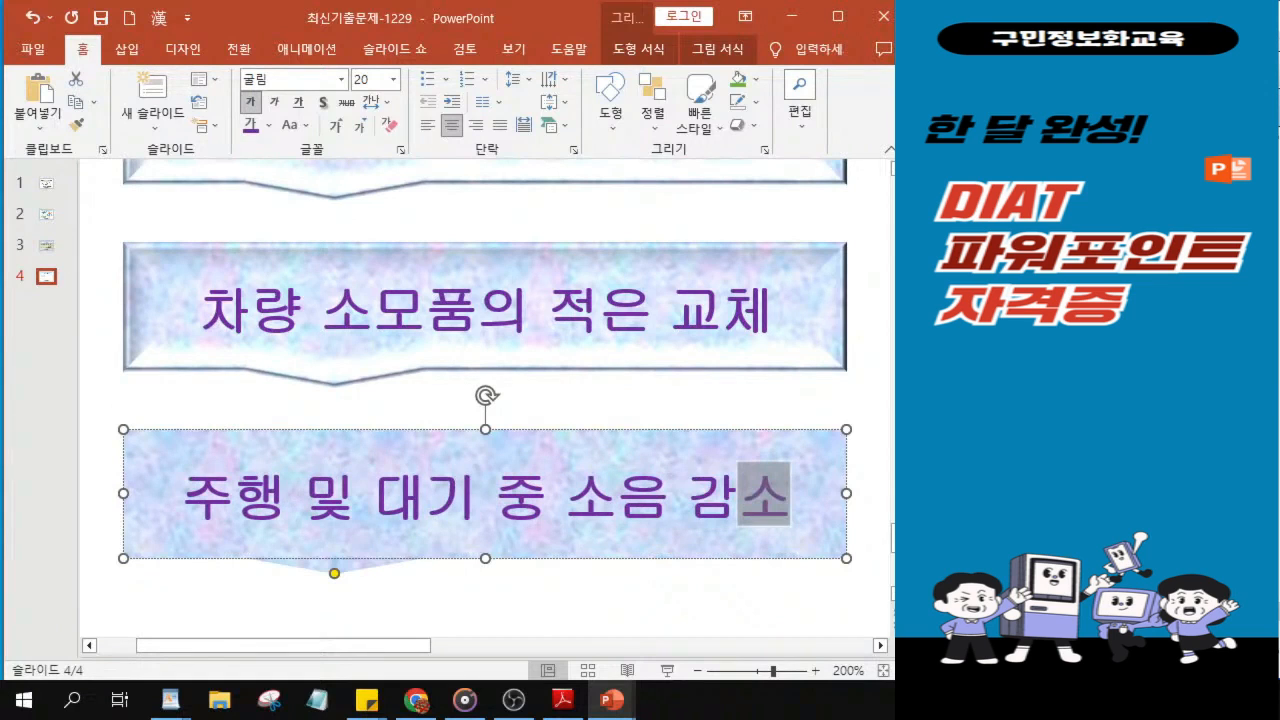
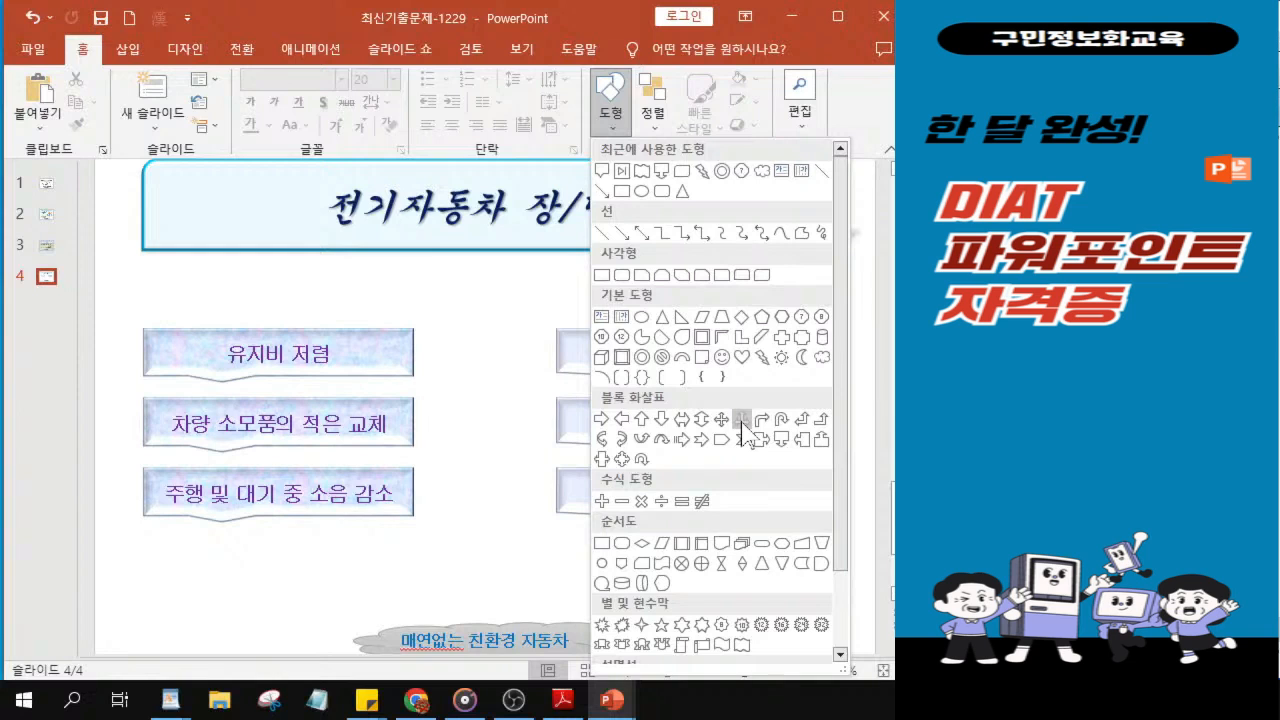
Draw a left-right-up block arrow in the gap between the two columns of callouts, level with the middle row.
left_click(742, 424)
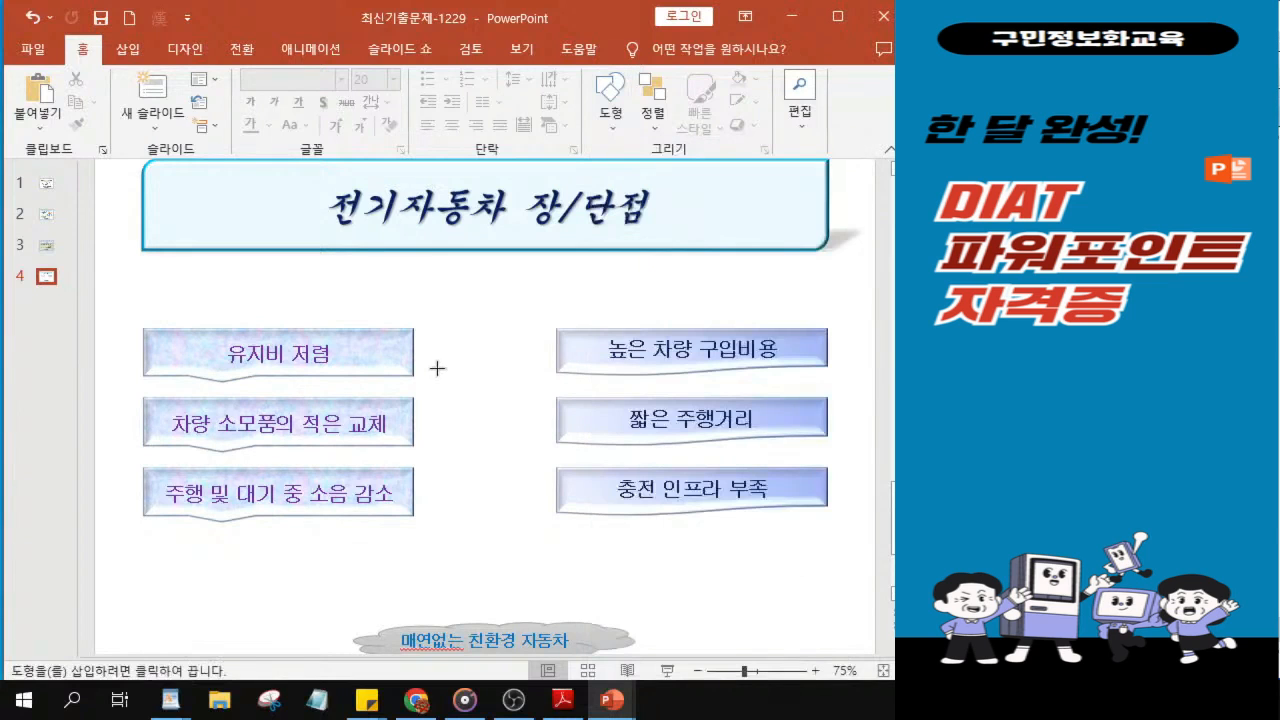
left_click_drag(433, 375, 549, 412)
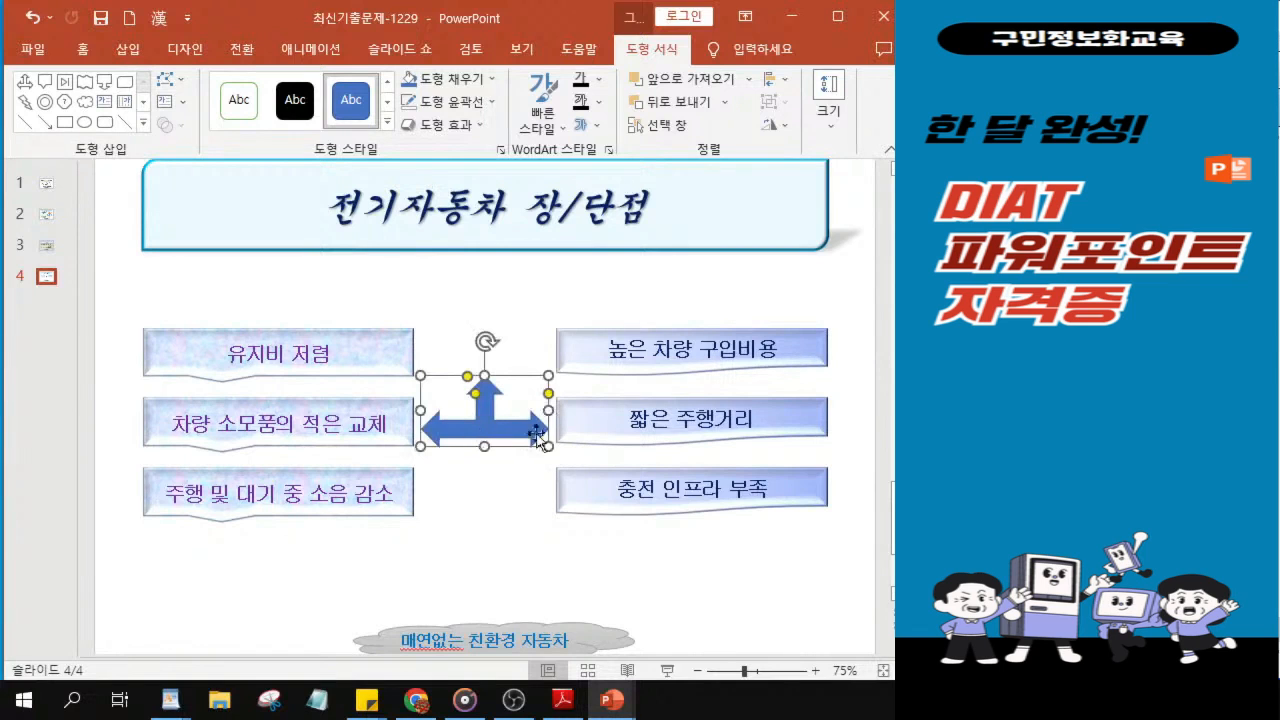
left_click_drag(492, 432, 493, 432)
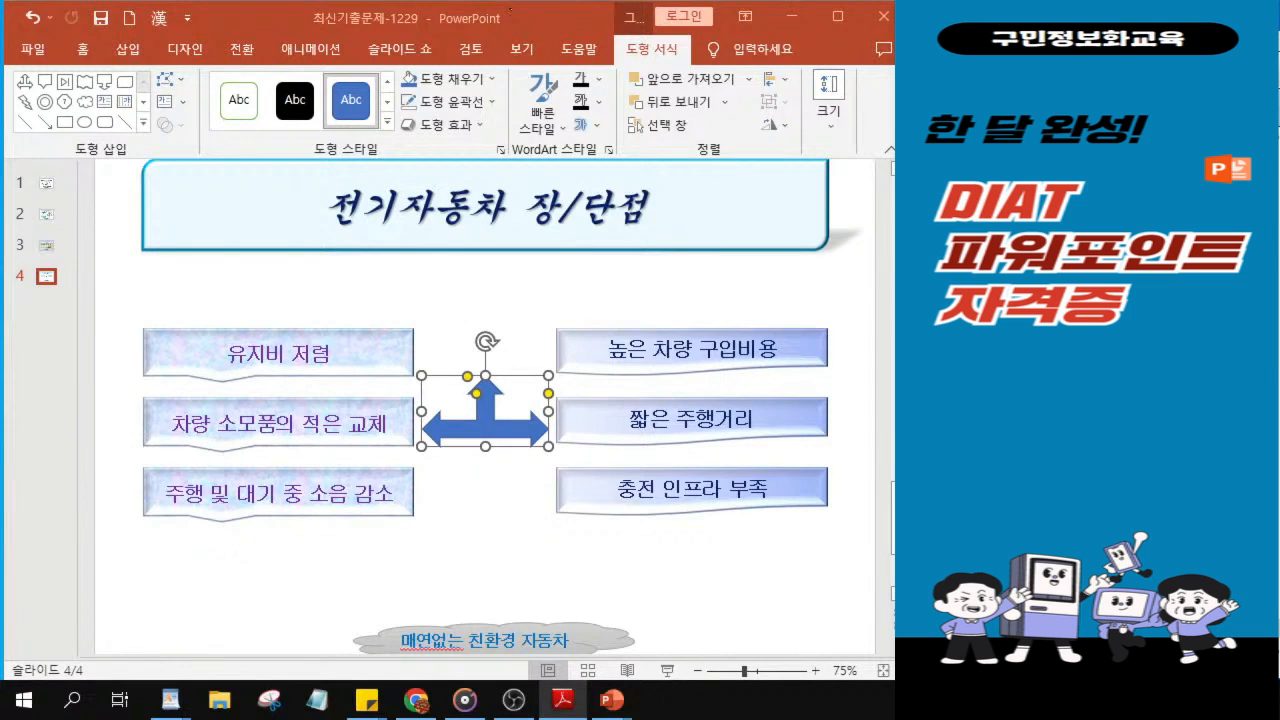
left_click(463, 437)
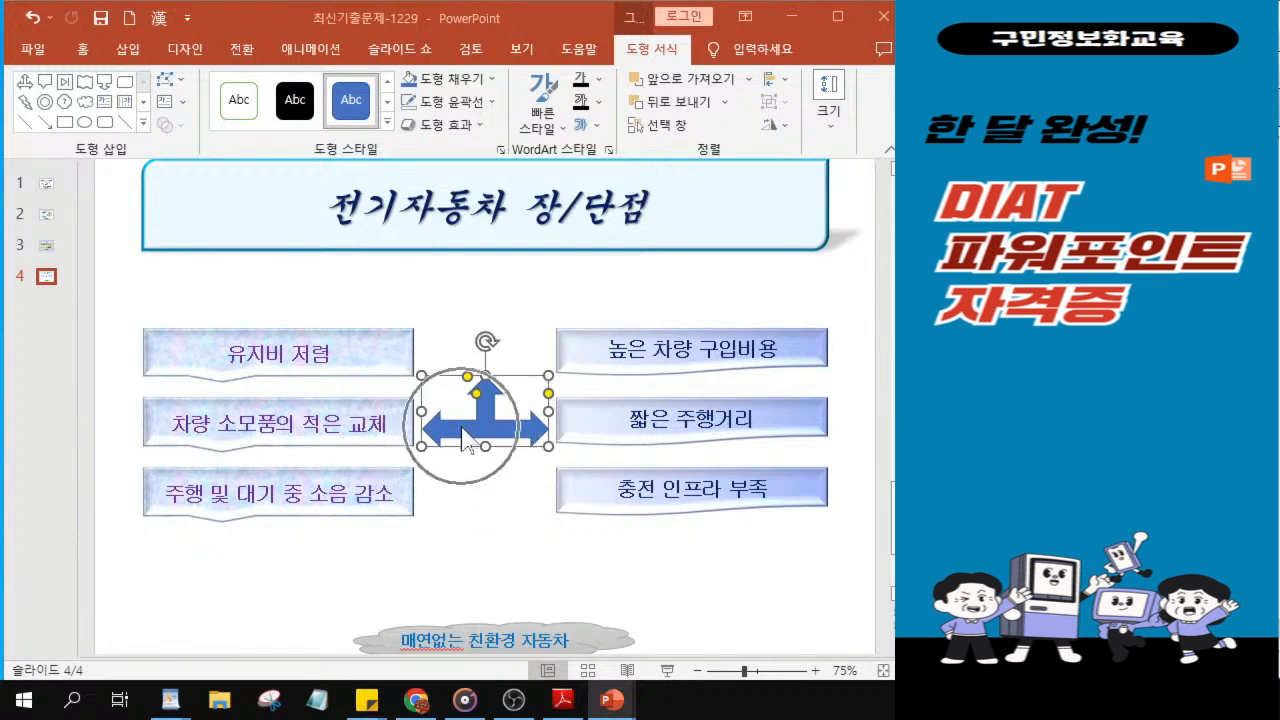
Fill the three-way arrow with standard green and apply the light linear upward gradient.
left_click(452, 80)
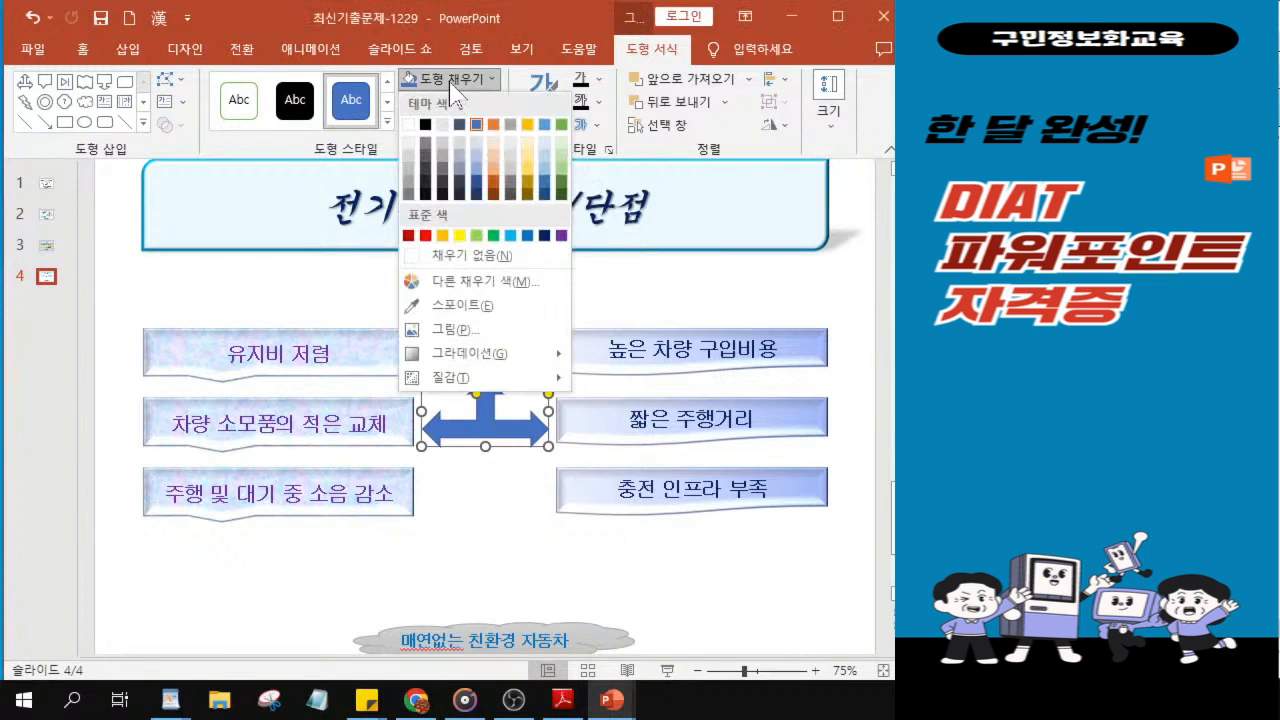
left_click(493, 235)
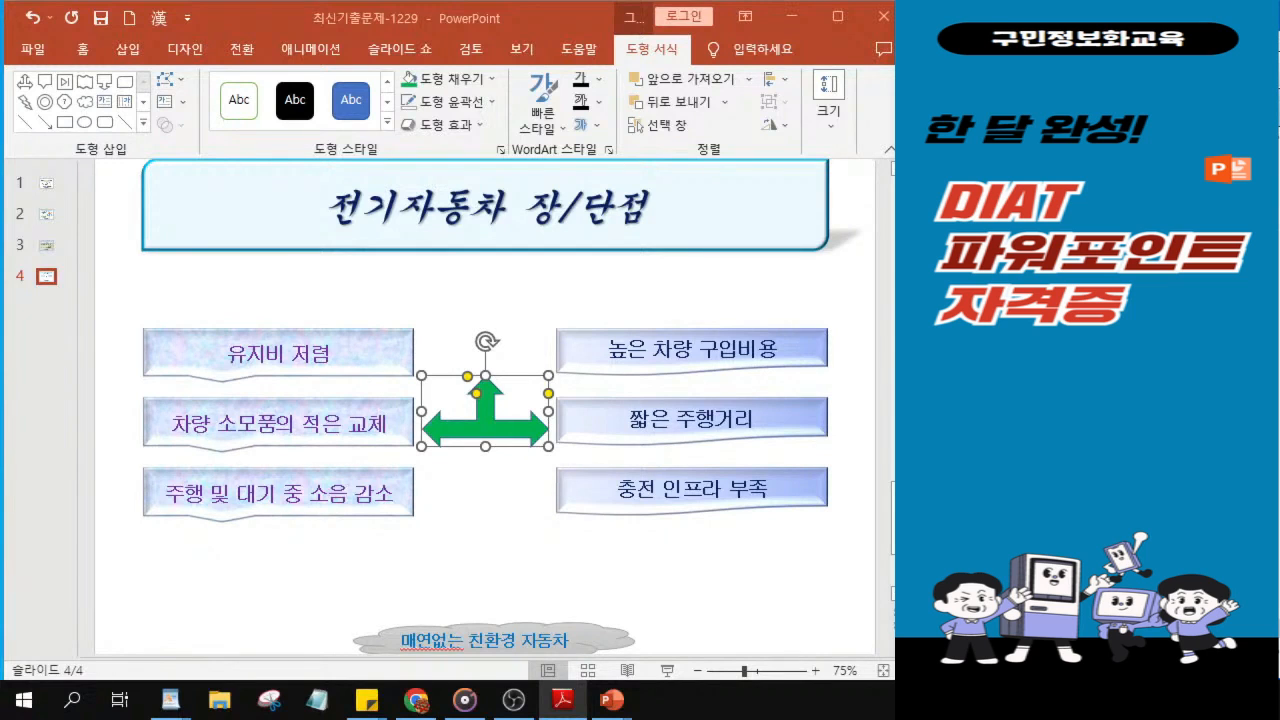
left_click(446, 84)
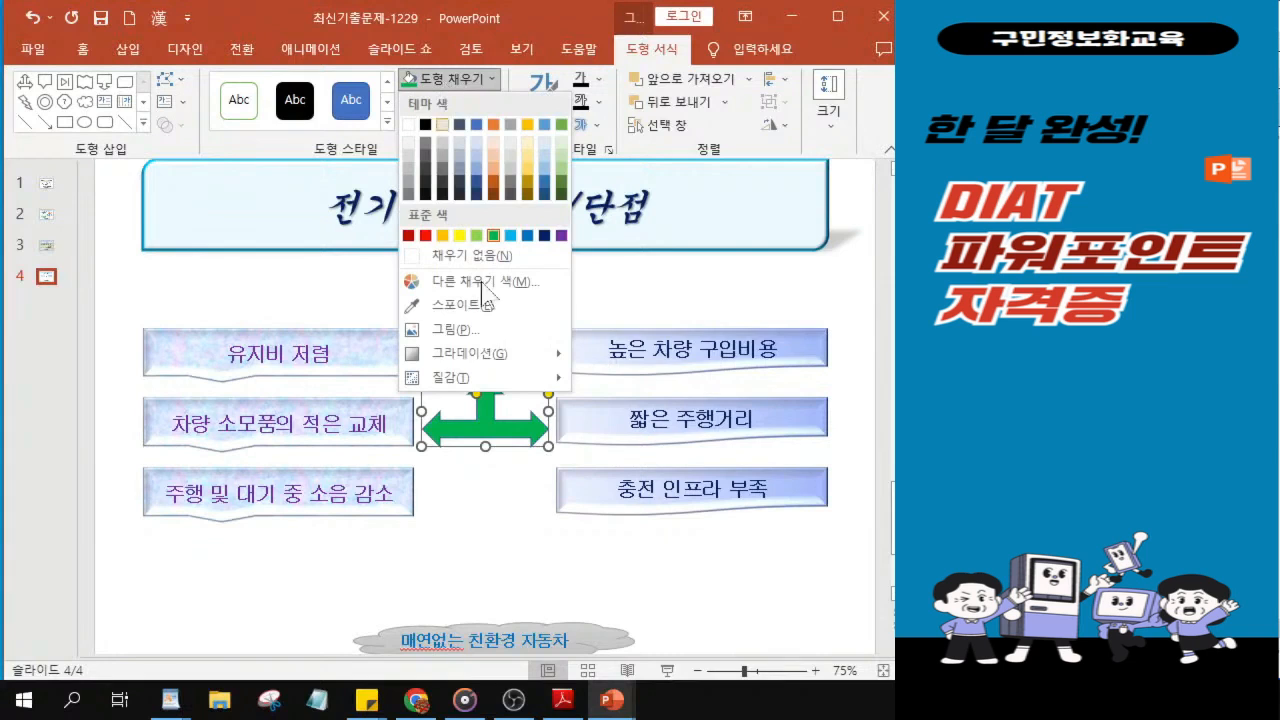
mouse_move(503, 360)
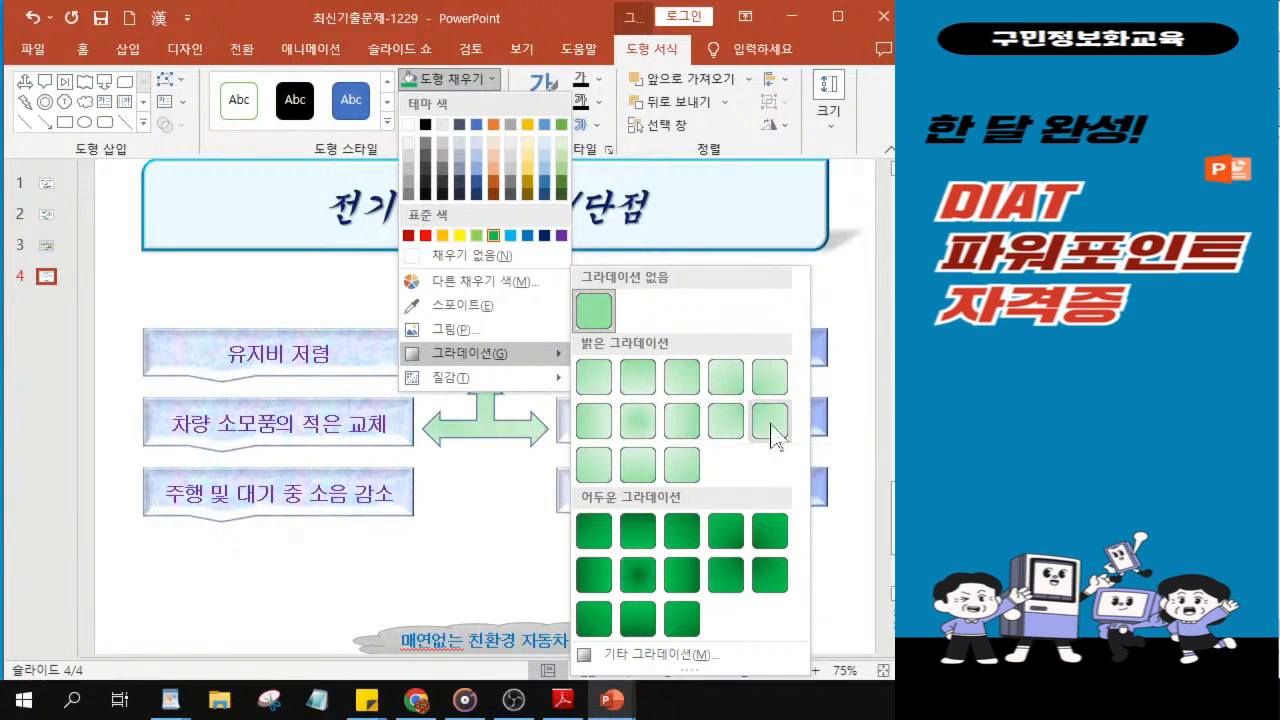
left_click(635, 470)
Remove the three-way arrow's outline and give it the first reflection variation.
left_click(446, 102)
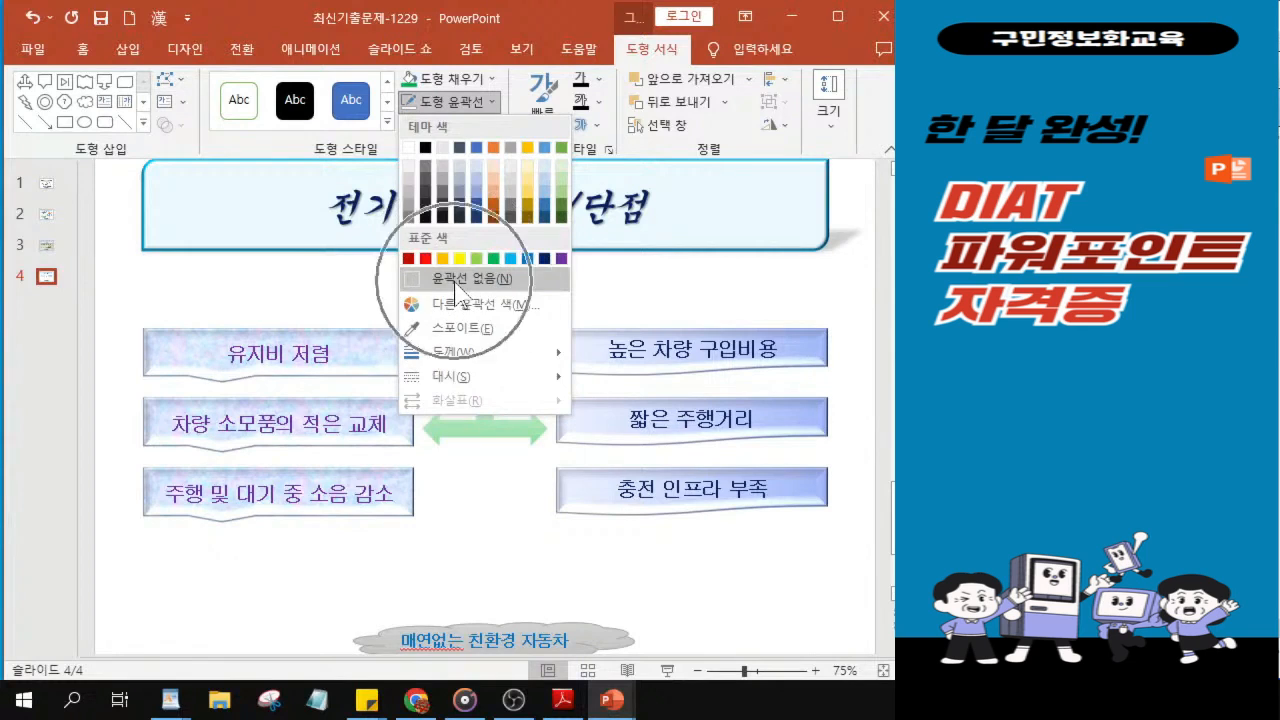
left_click(457, 284)
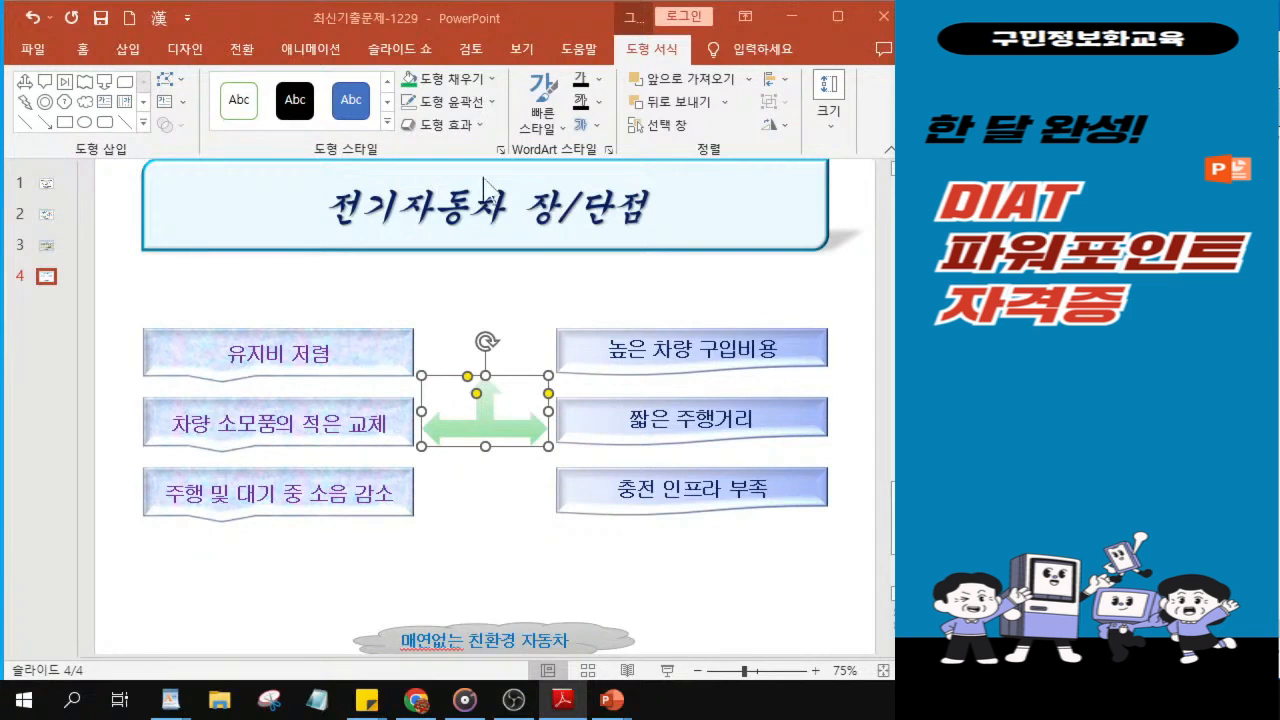
left_click(440, 125)
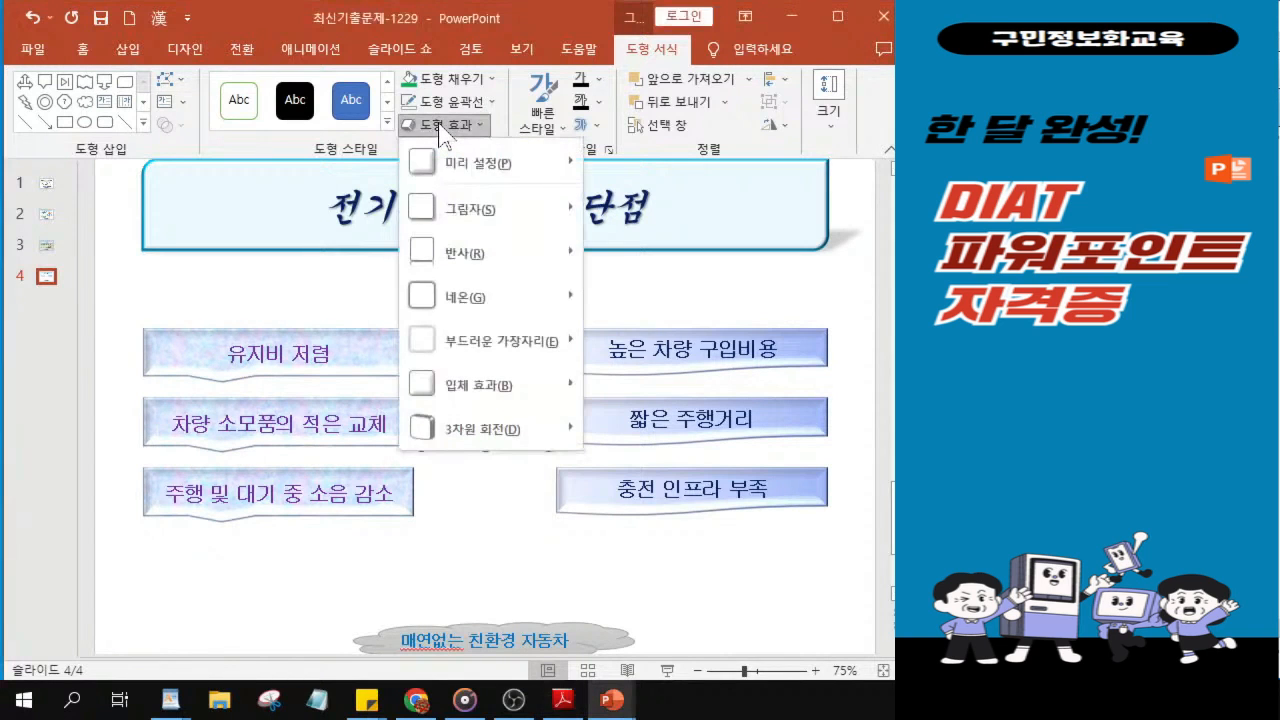
mouse_move(472, 277)
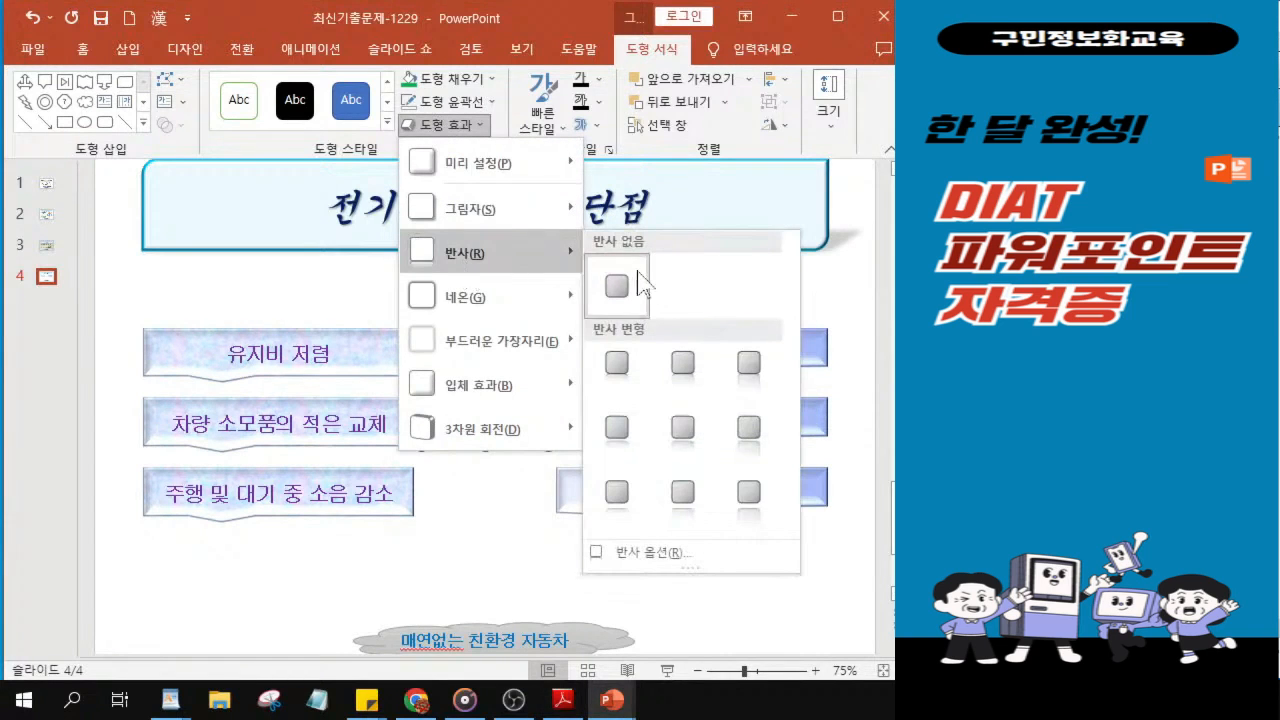
left_click(620, 368)
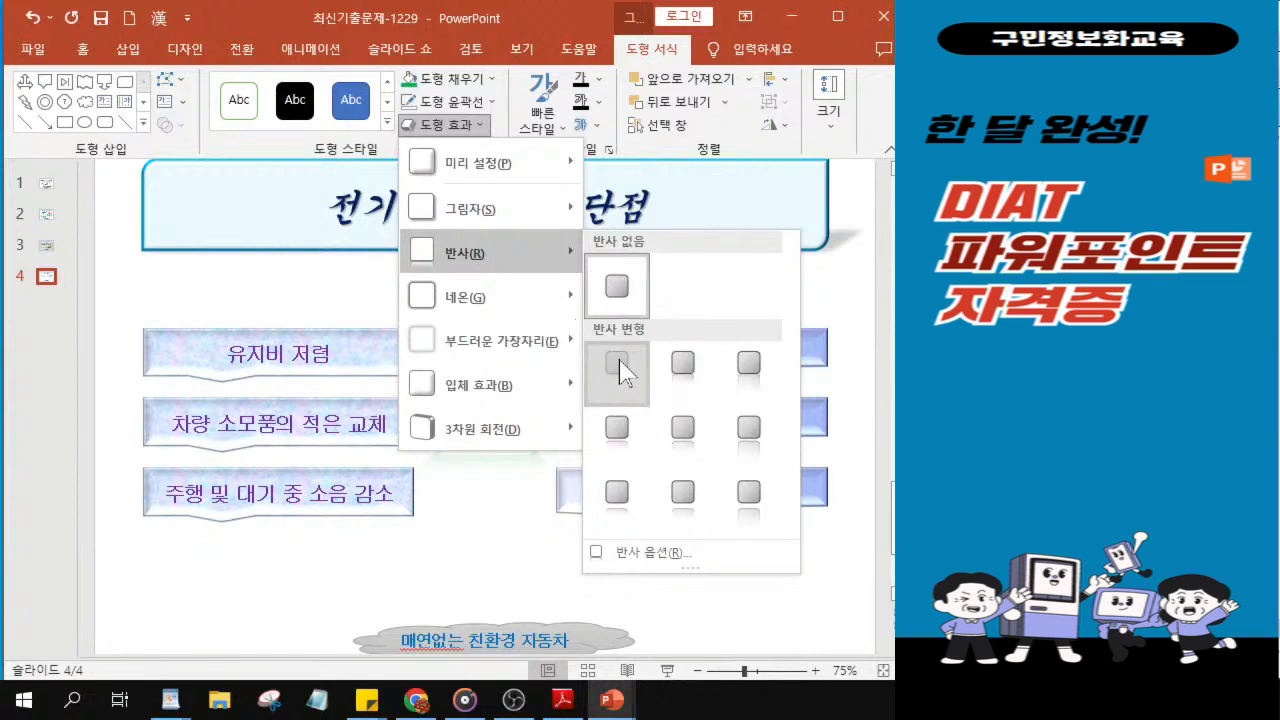
left_click(618, 367)
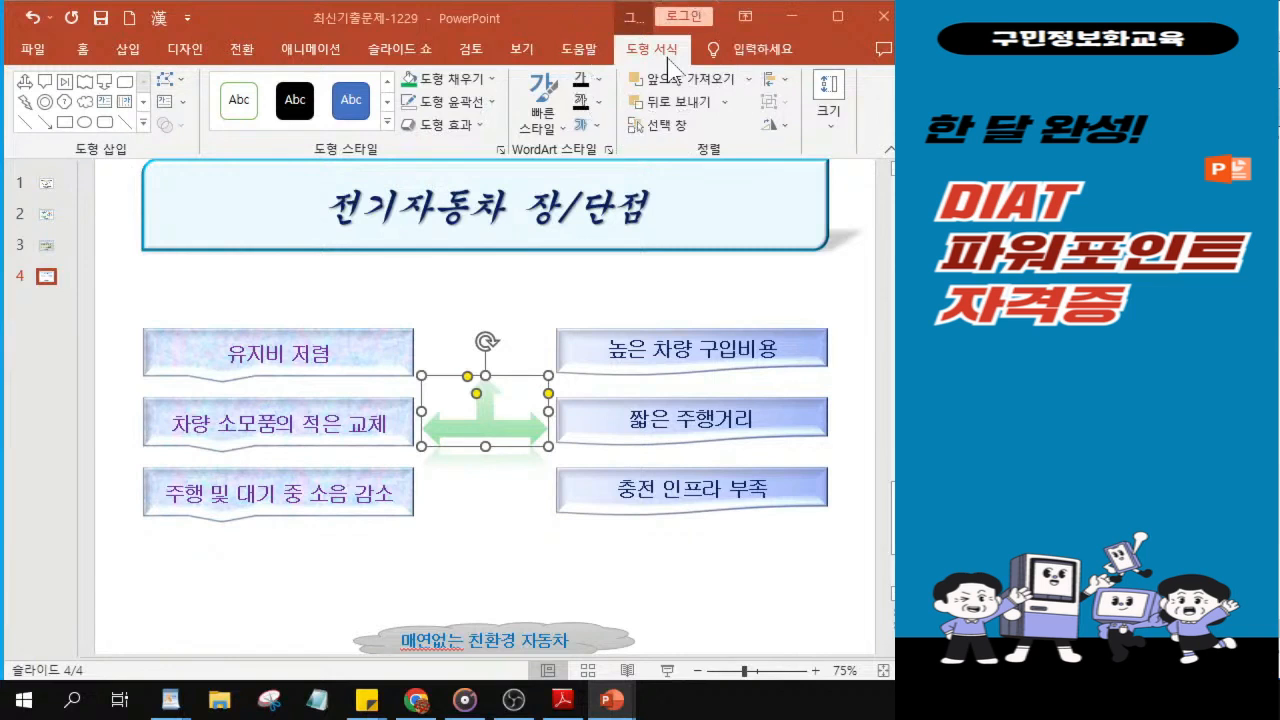
Draw a roughly square plaque shape beneath the three-way arrow, as wide as the arrow and ending just above the cloud.
left_click(143, 124)
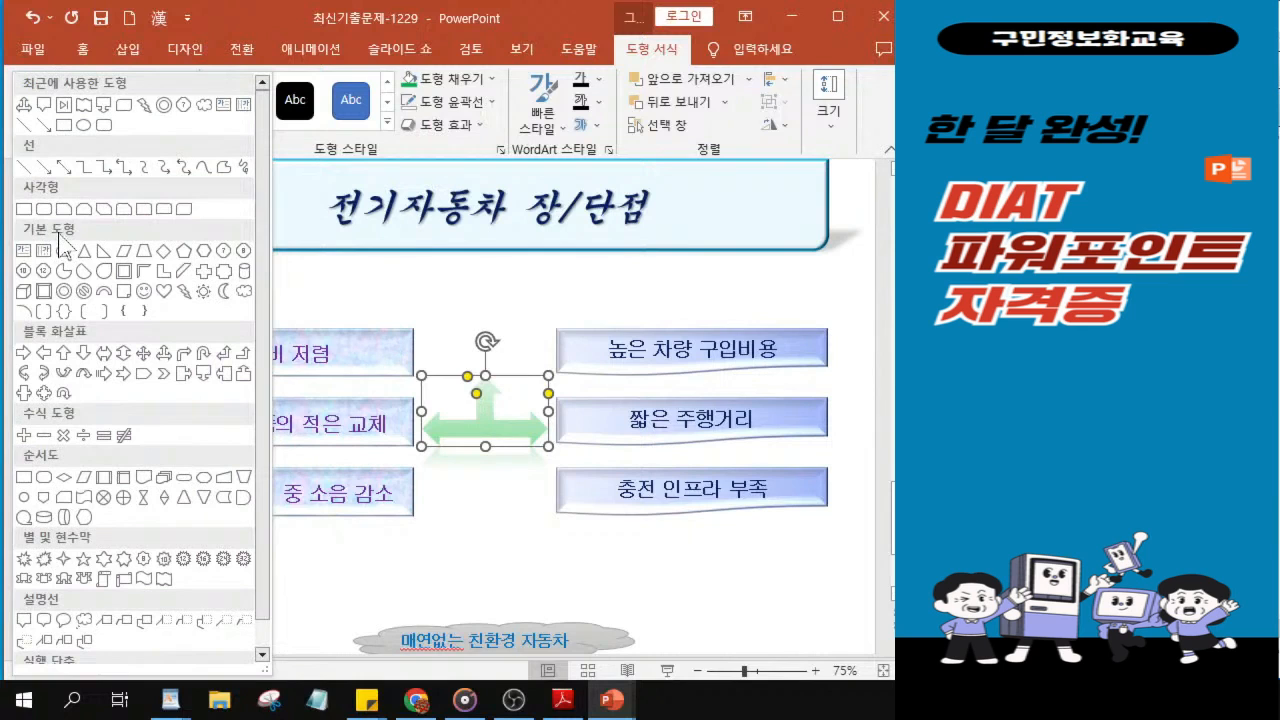
left_click(224, 272)
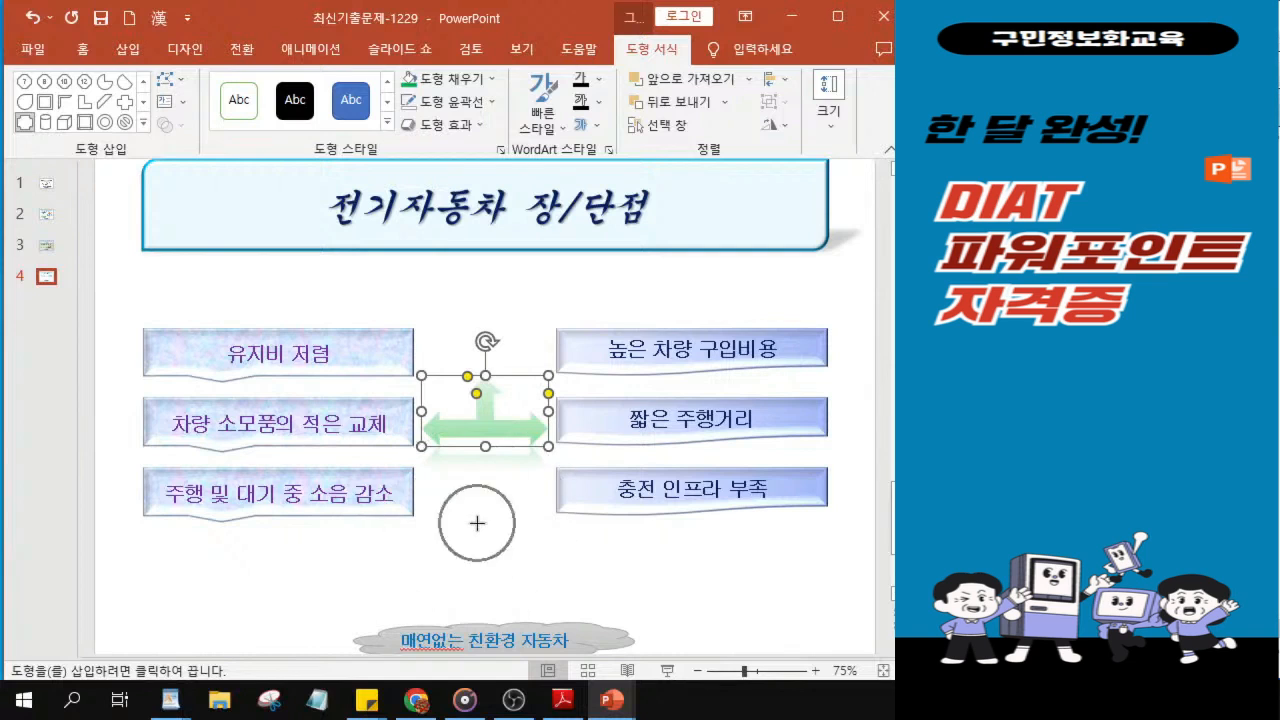
mouse_move(422, 492)
left_mouse_down()
mouse_move(449, 528)
mouse_move(546, 592)
mouse_move(548, 615)
left_mouse_up()
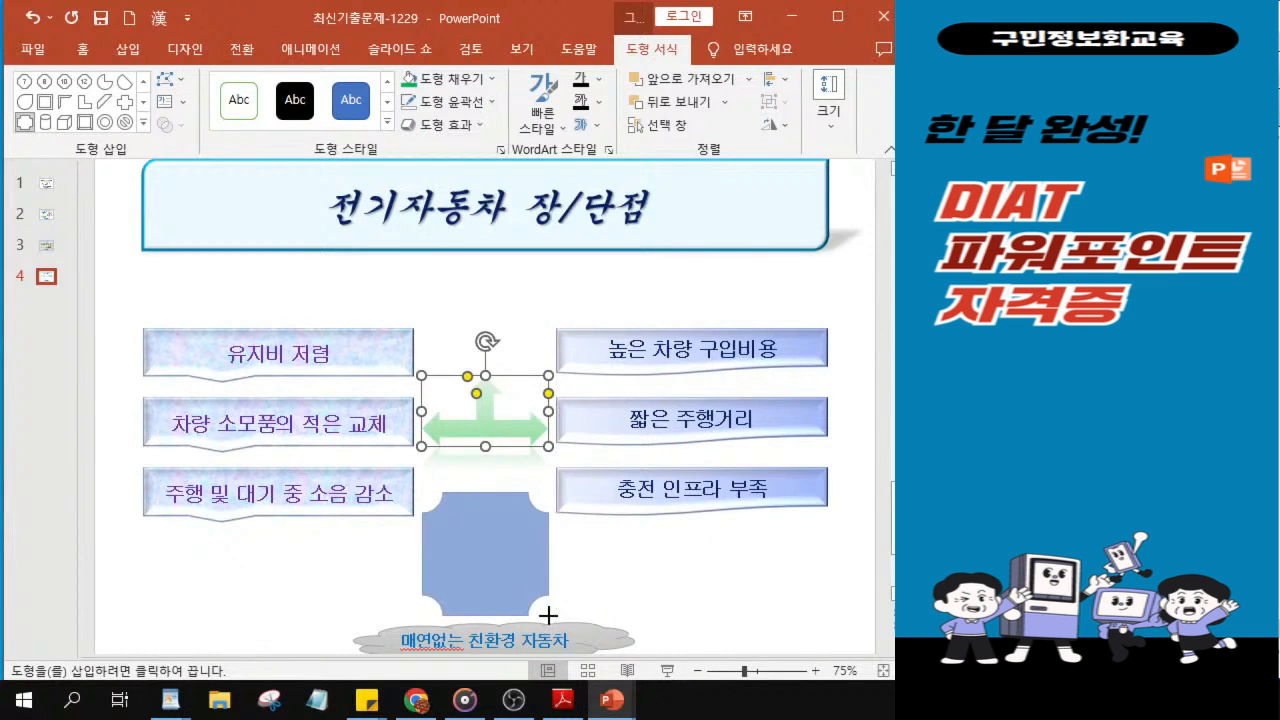
Fill the plaque shape beneath the three-way arrow with the picture file 그림3.
left_click_drag(548, 615, 548, 615)
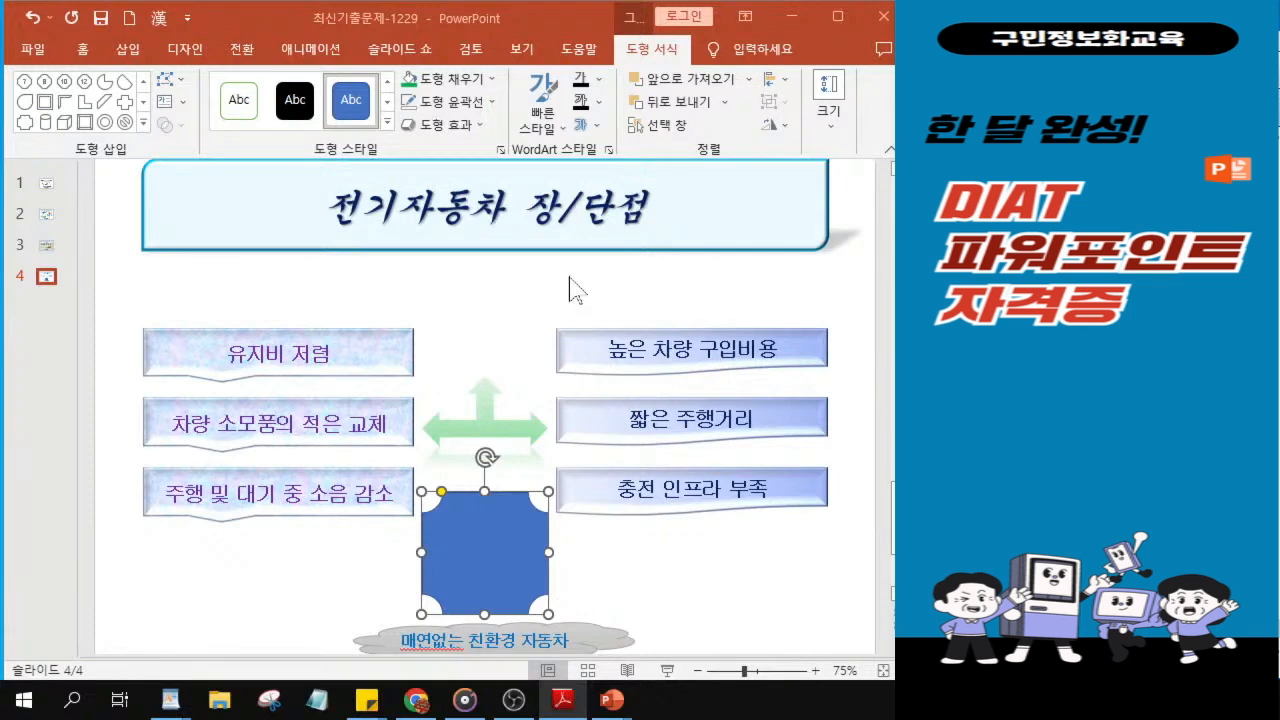
left_click(480, 77)
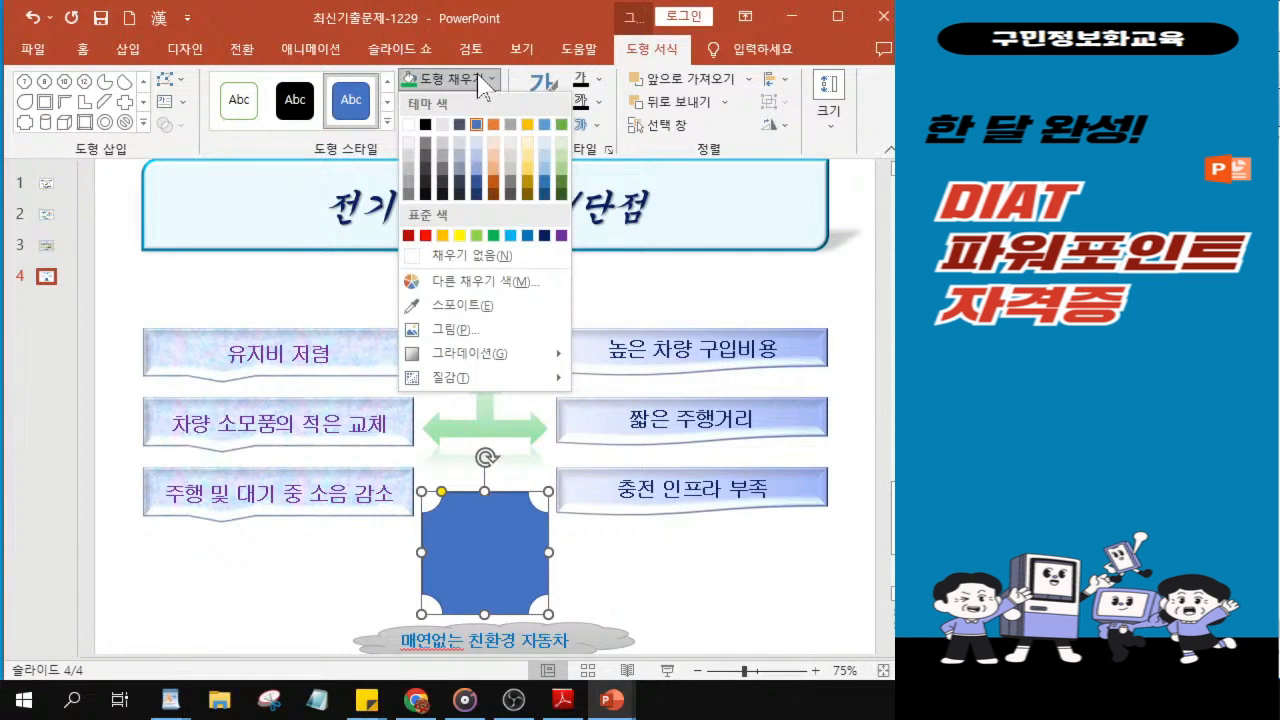
left_click(447, 339)
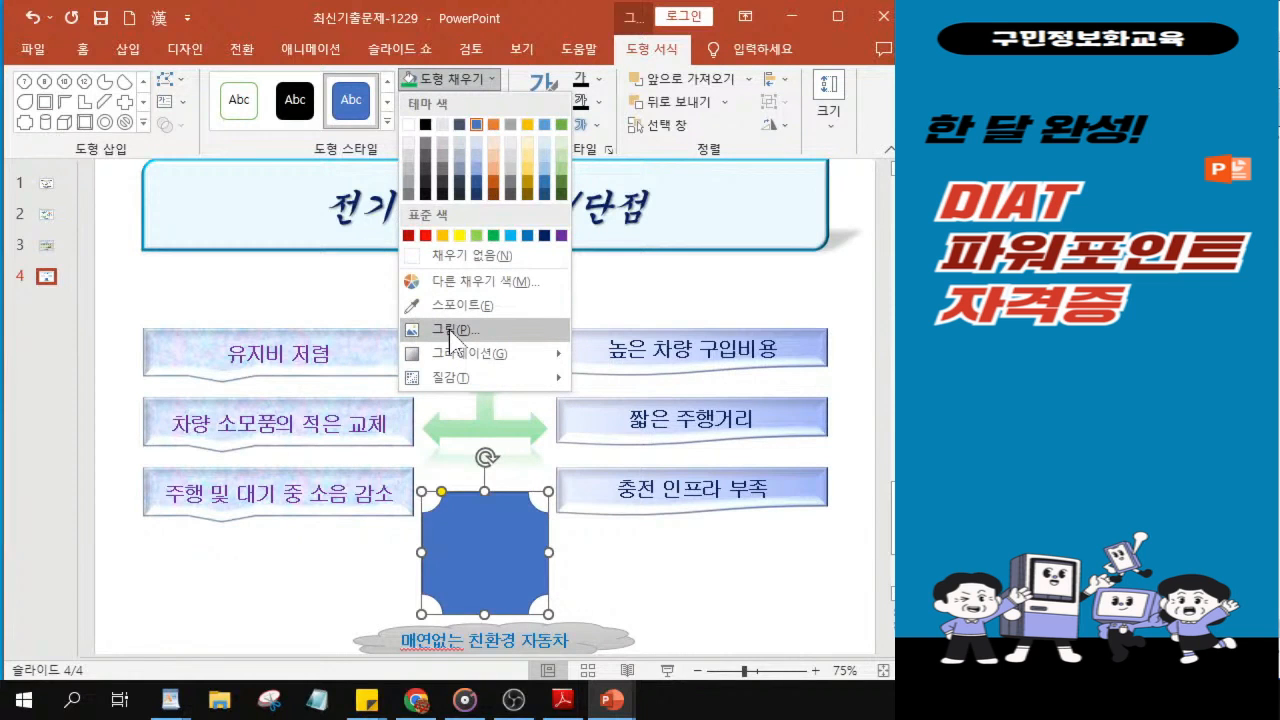
left_click(449, 333)
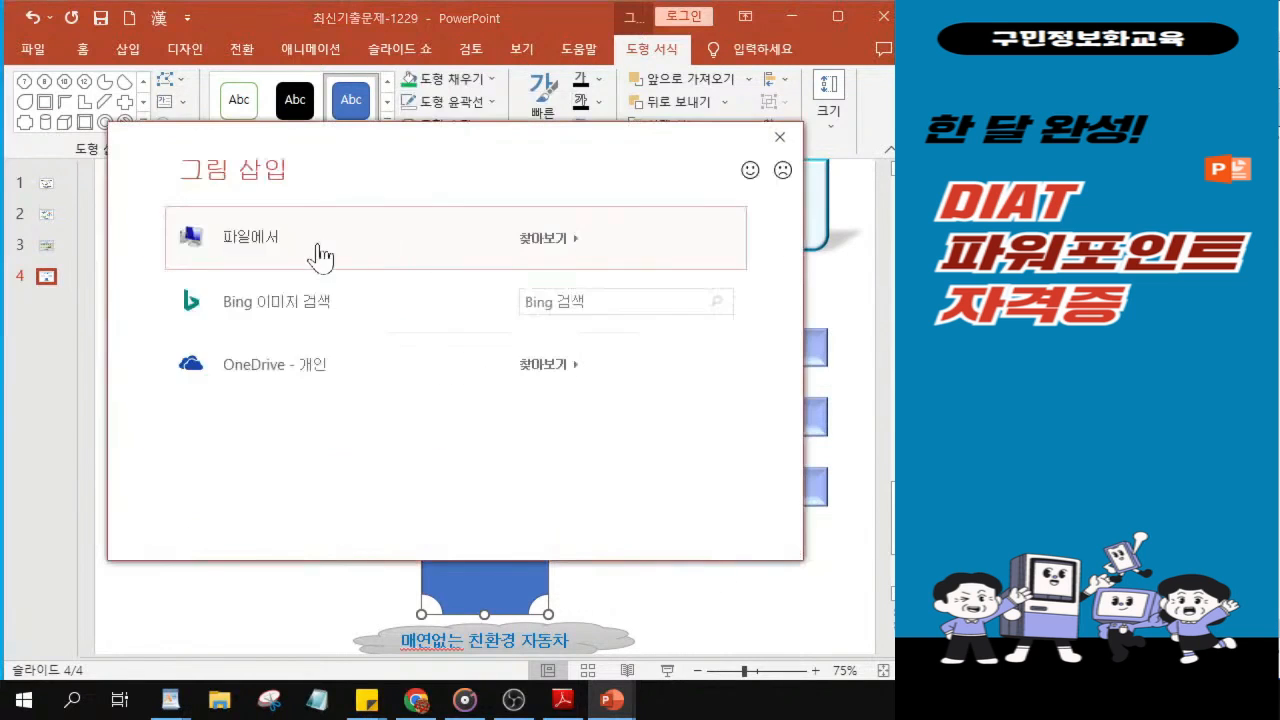
left_click(318, 252)
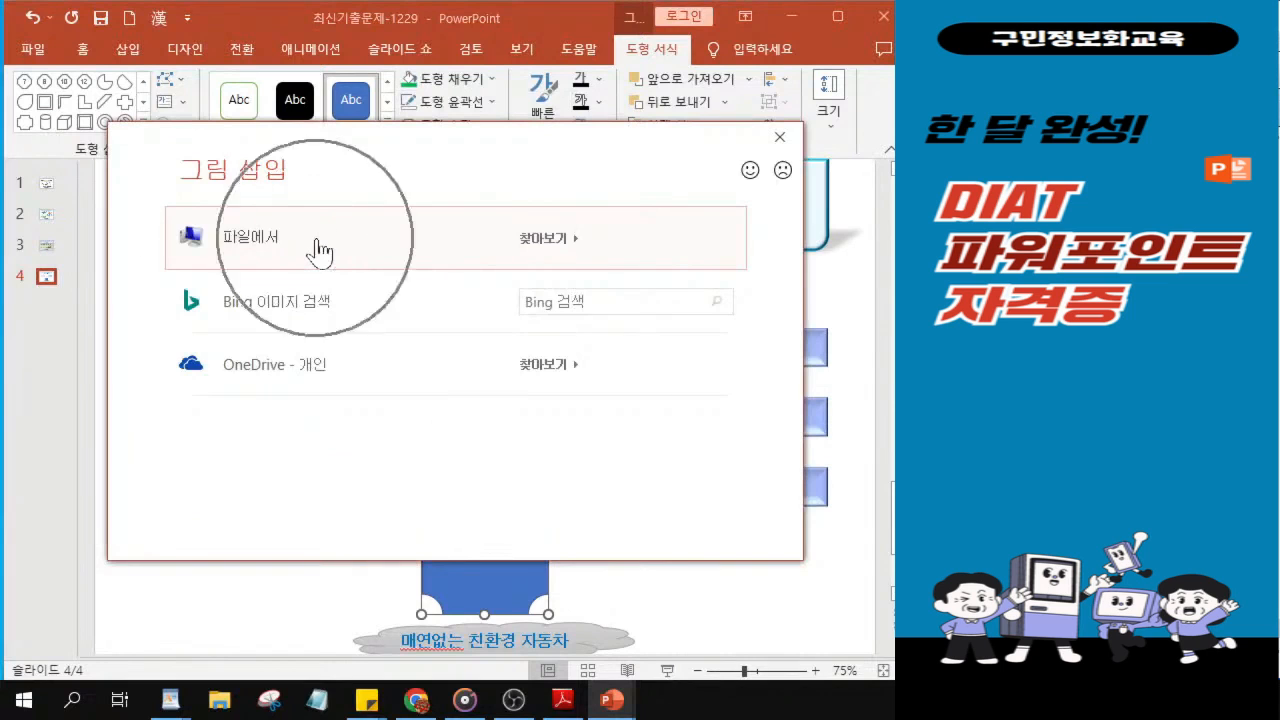
left_click(318, 252)
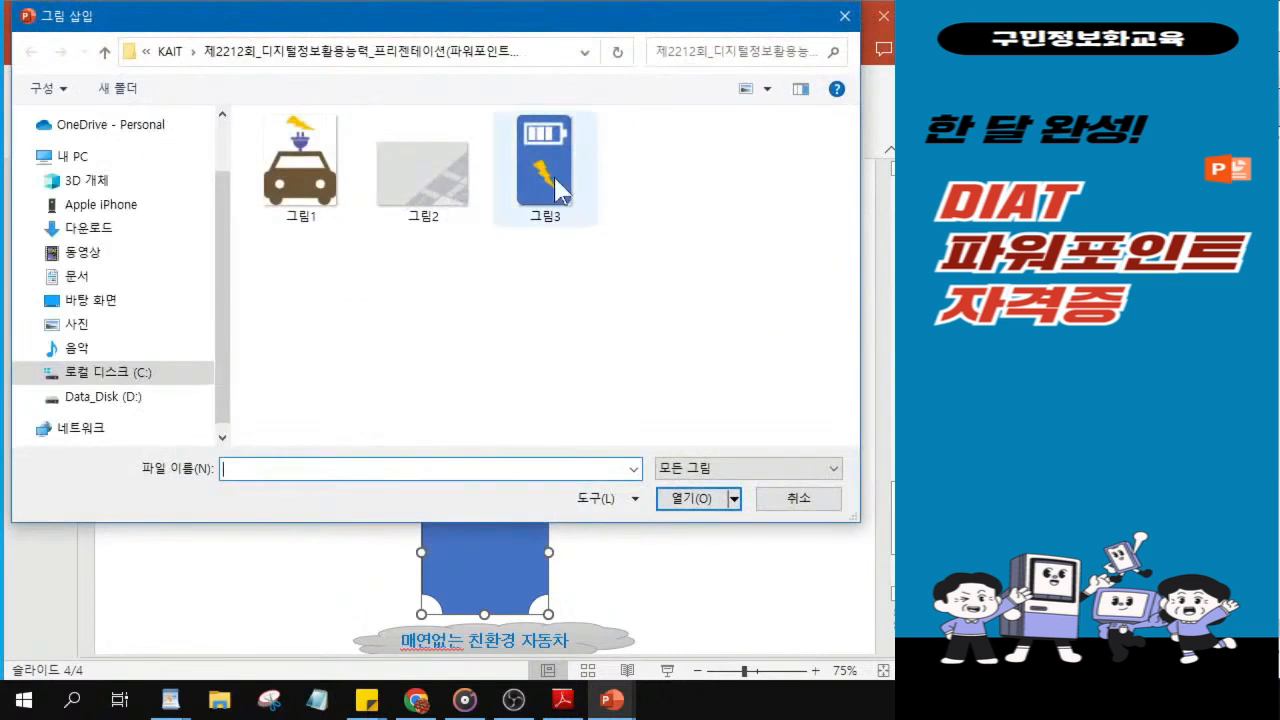
left_click(556, 190)
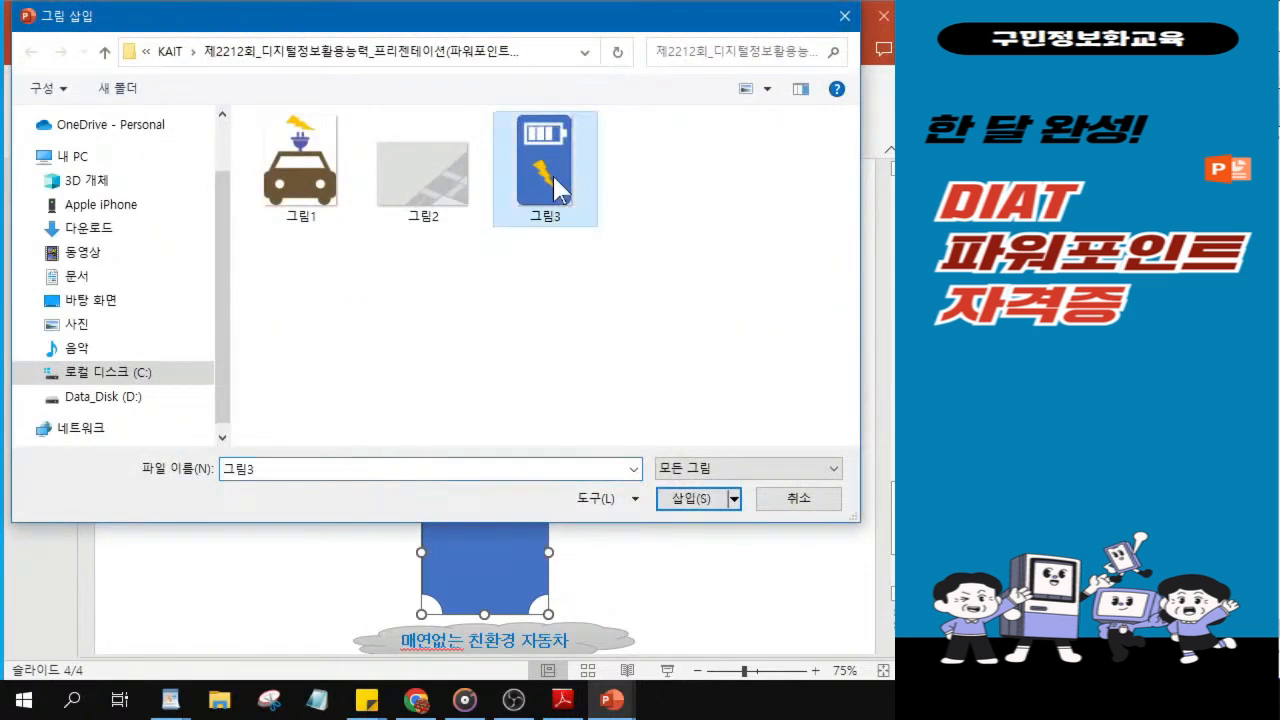
left_click(688, 508)
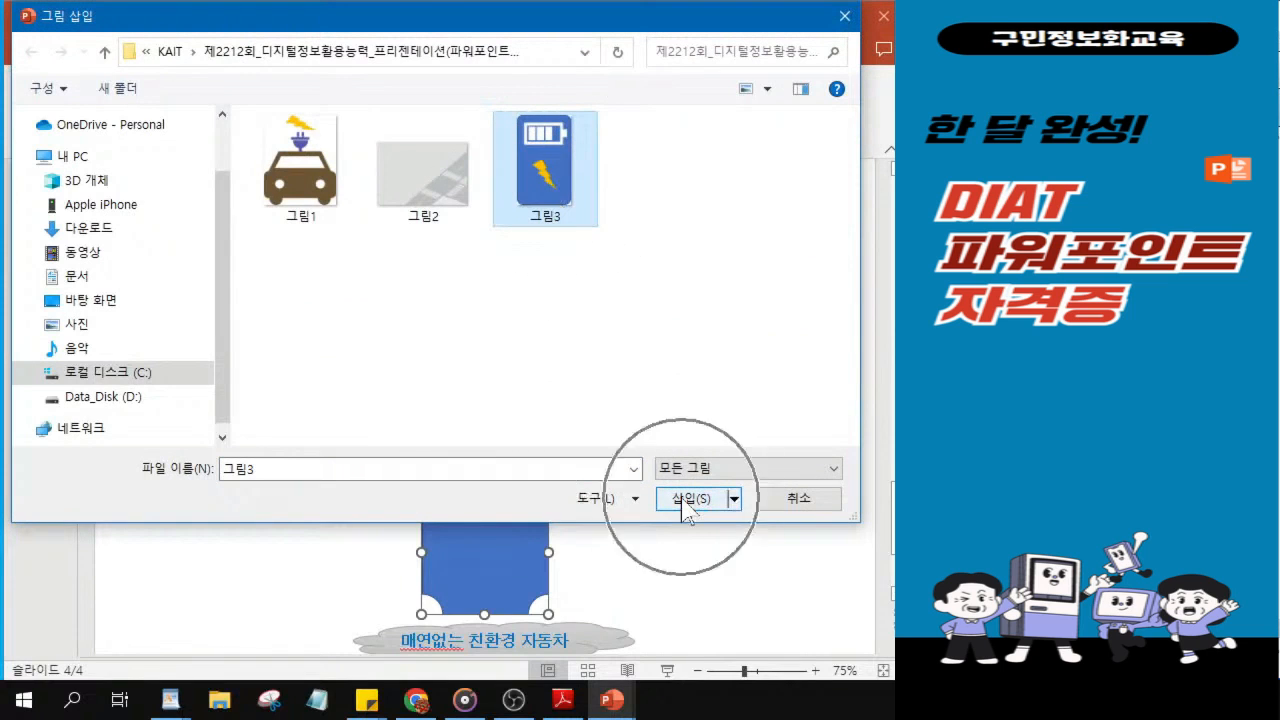
left_click(688, 508)
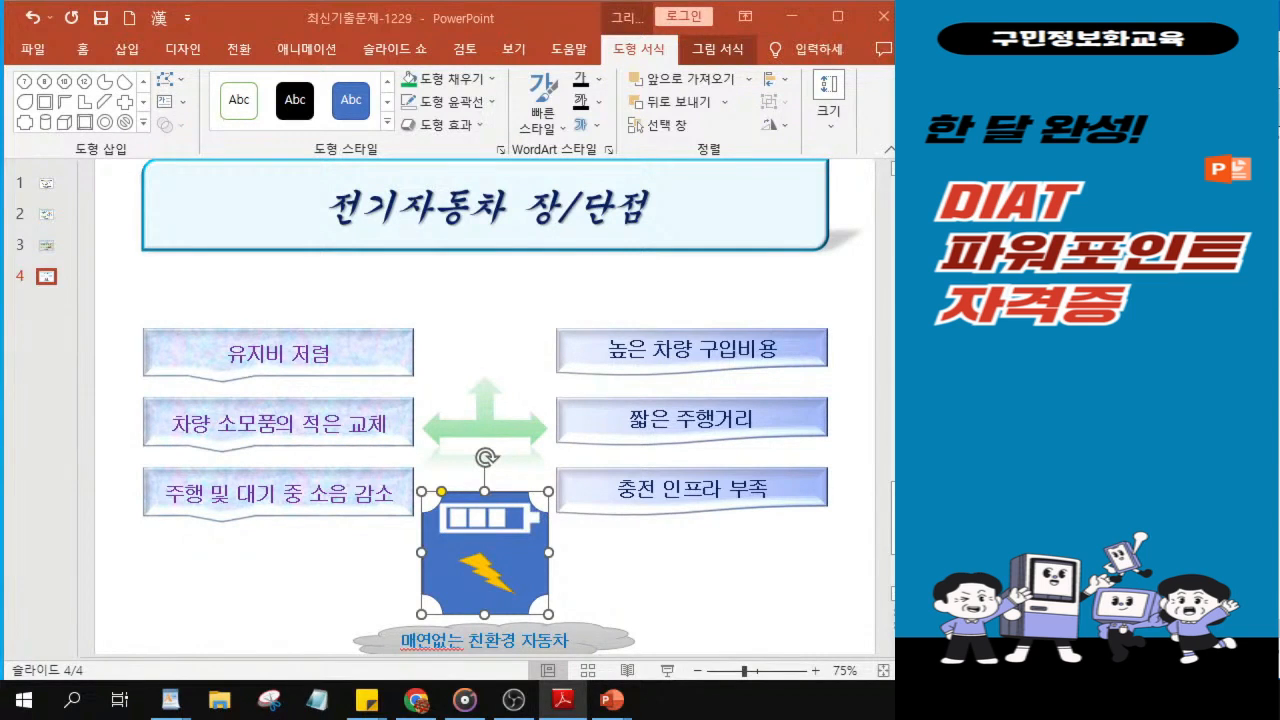
Give the plaque a standard yellow outline with a width of 2 pt.
left_click(460, 108)
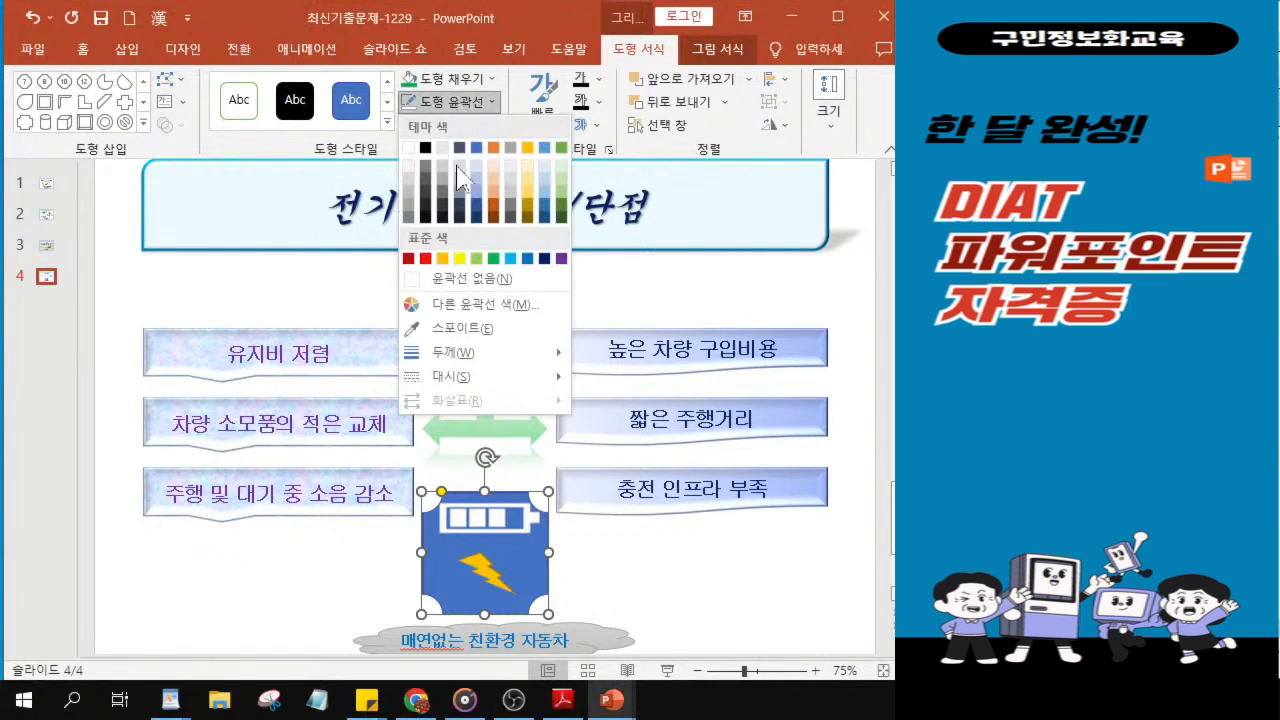
left_click(458, 258)
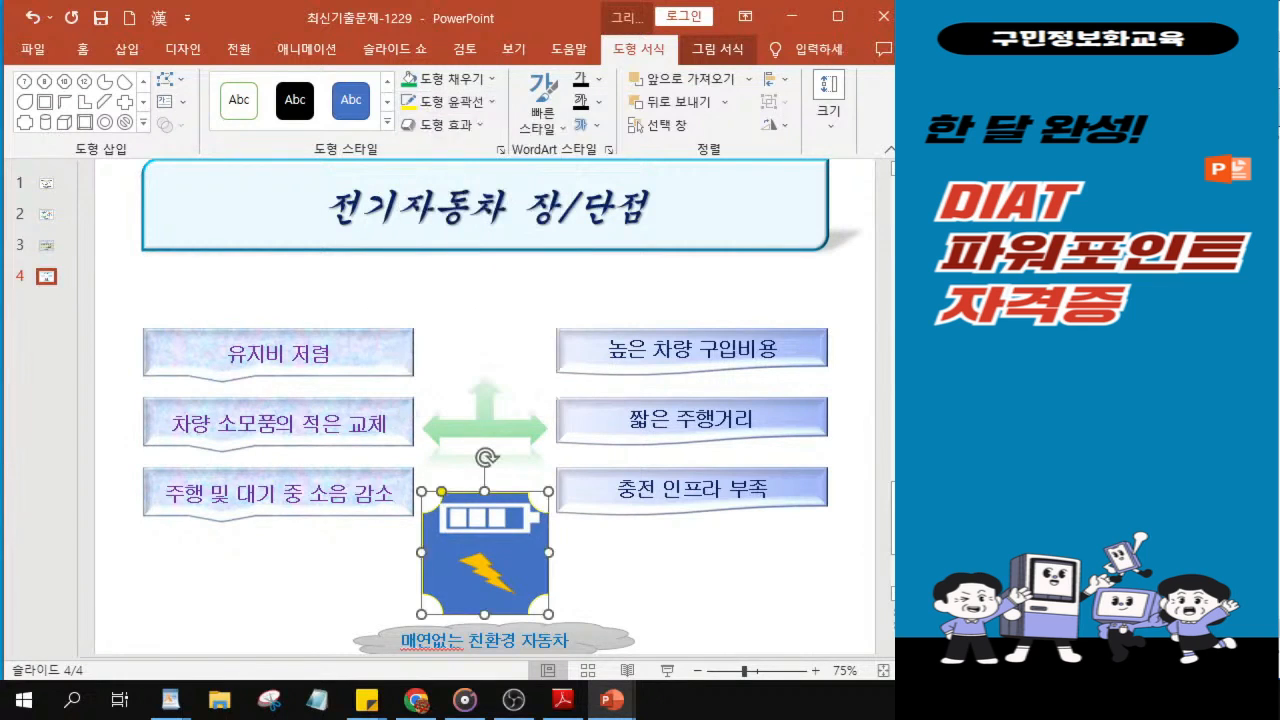
left_click(456, 104)
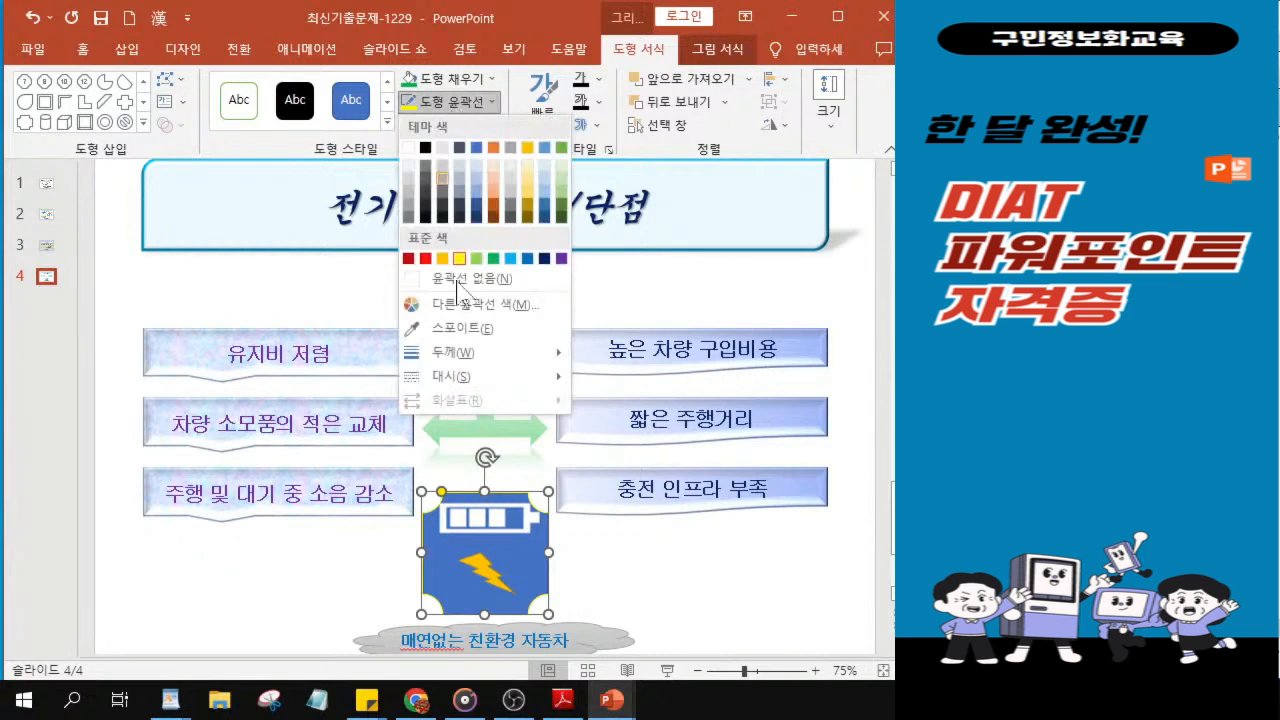
mouse_move(493, 362)
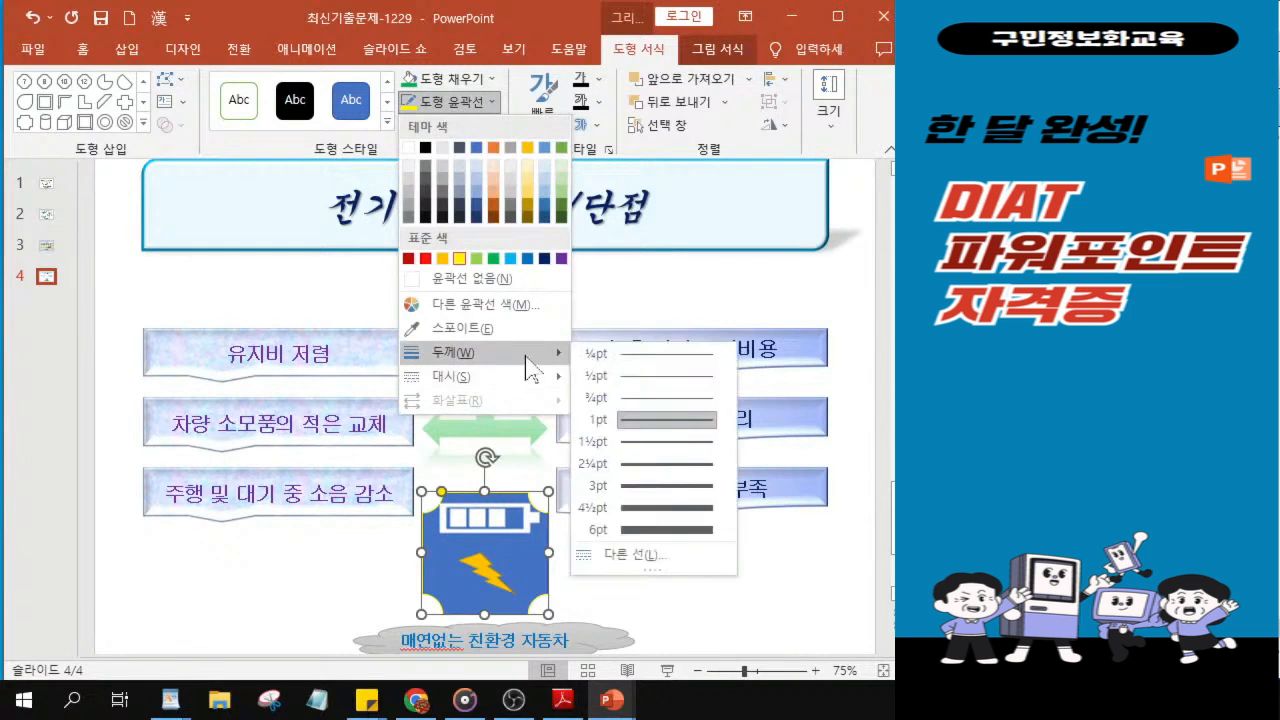
left_click(640, 556)
left_click(803, 473)
key("Delete")
type("2")
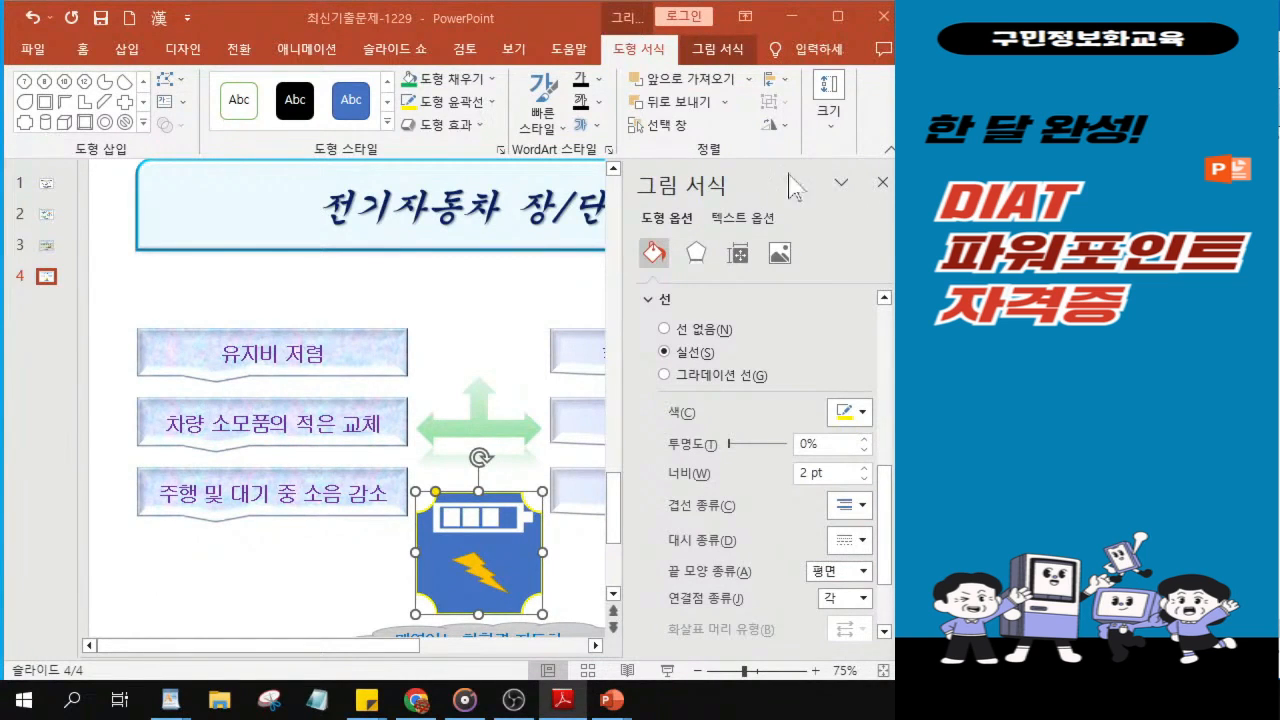
Apply the outer shadow preset that offsets straight down to the plaque.
left_click(695, 254)
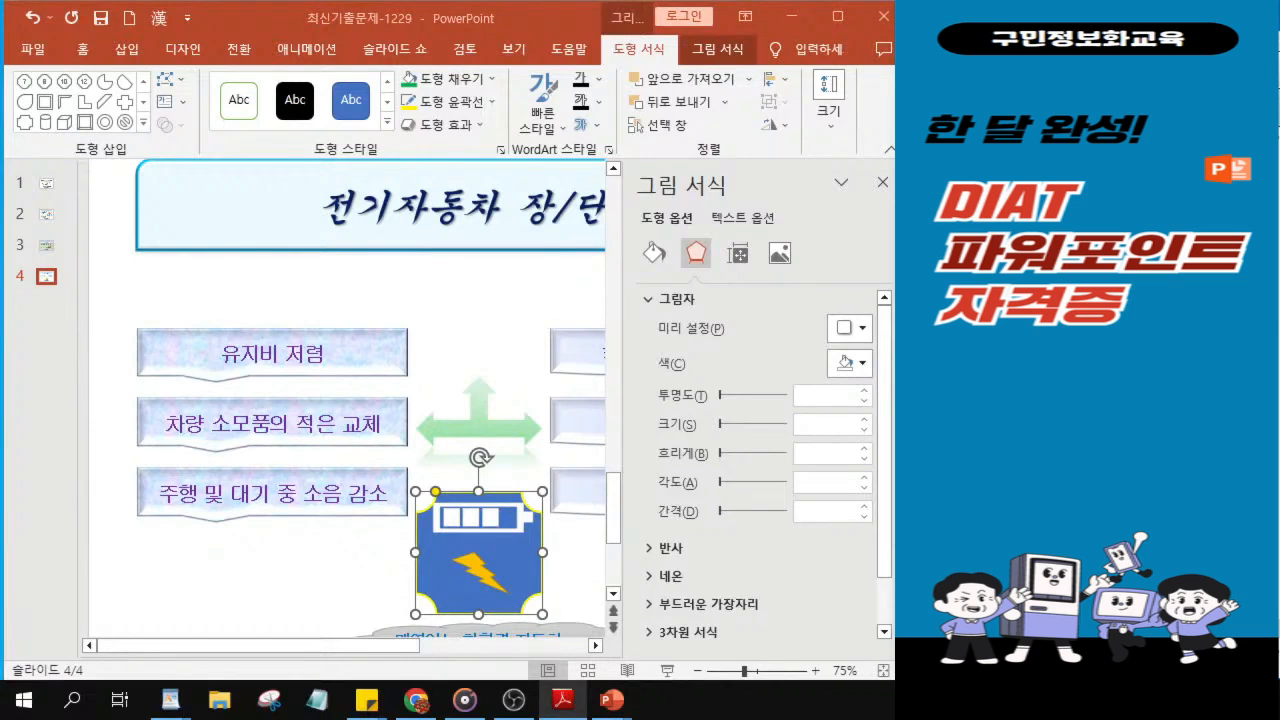
left_click(845, 334)
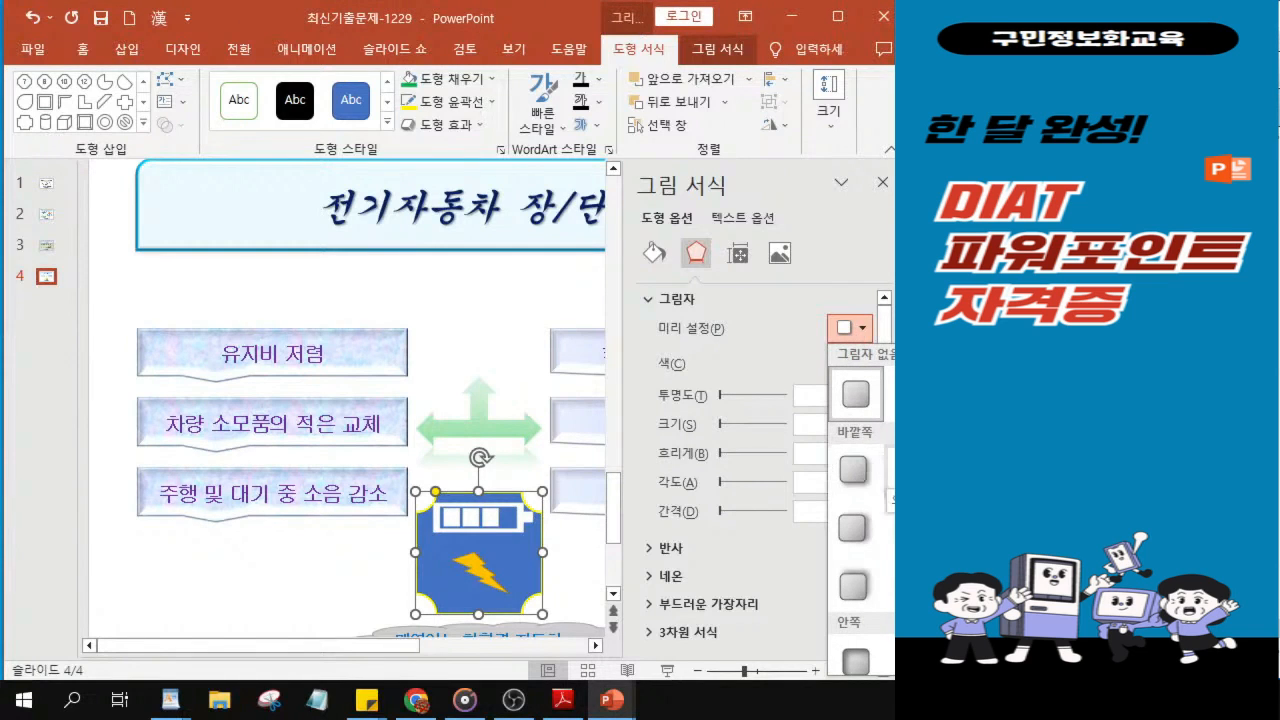
key("ctrl")
key("ctrl")
key("ctrl")
left_click(893, 472)
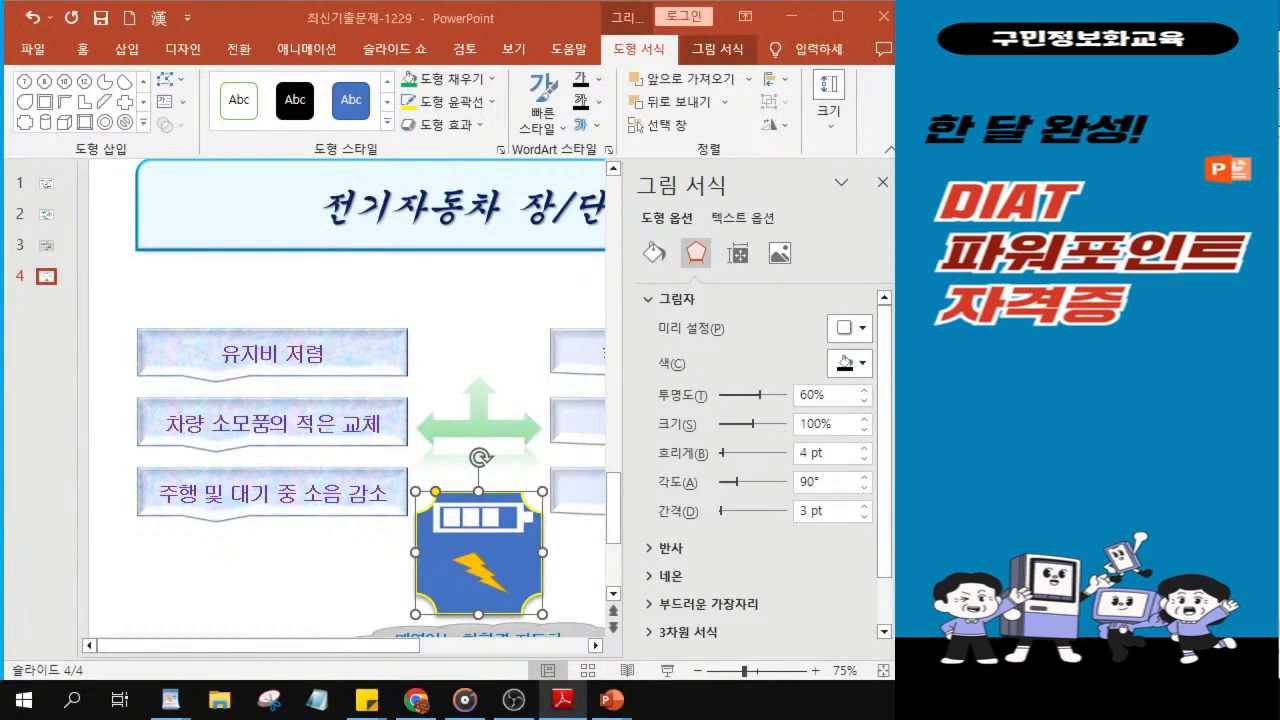
left_click(882, 184)
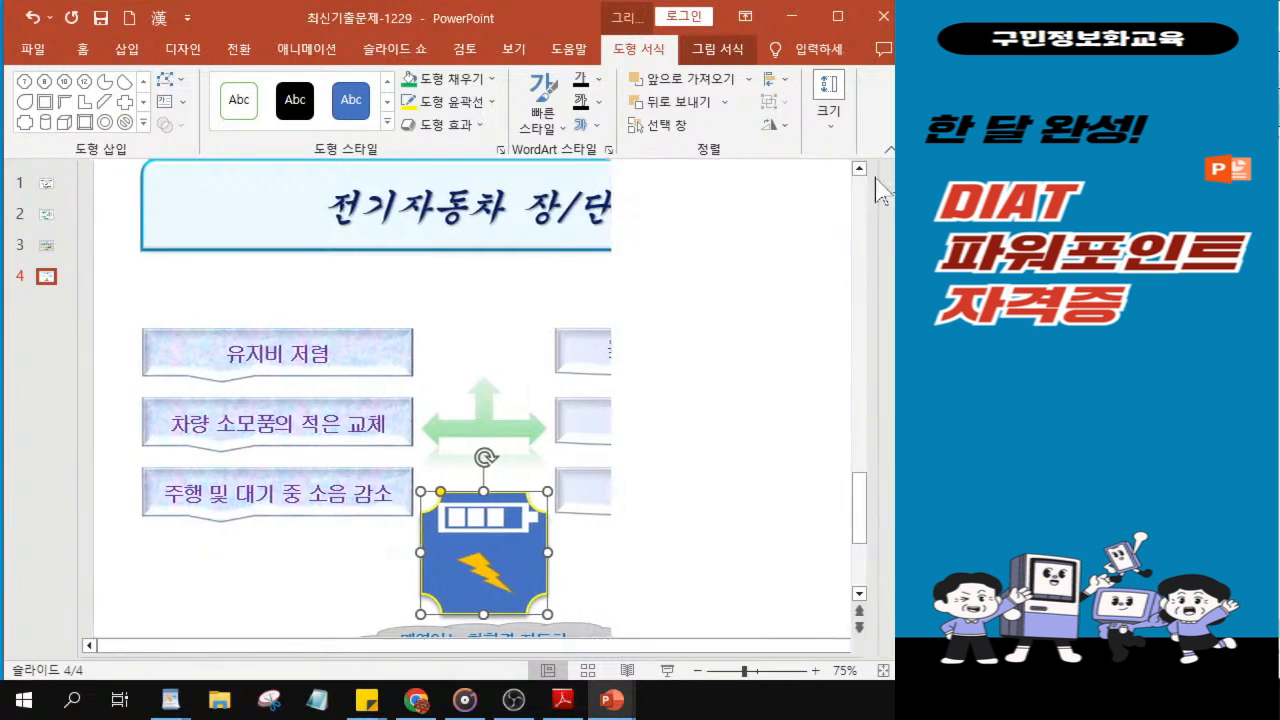
Insert WordArt in the orange style of the first row, reading "미래는 전기자동차의 시대".
left_click(125, 56)
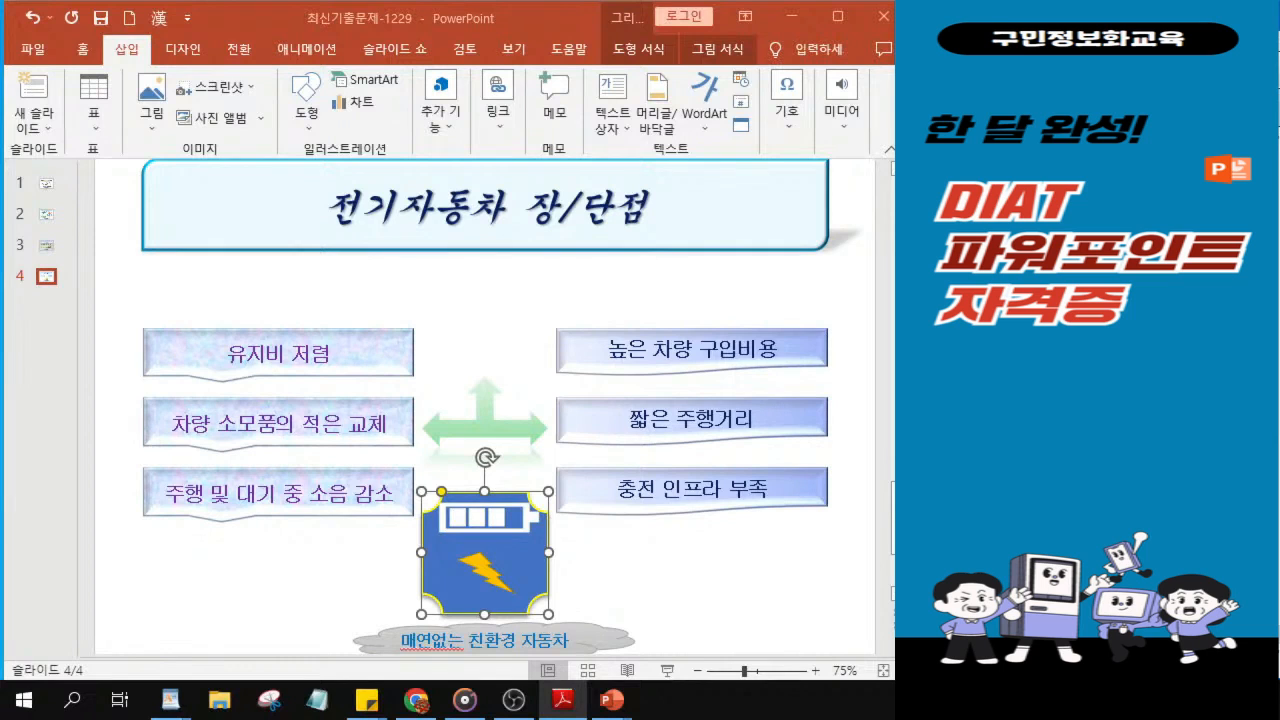
left_click(700, 135)
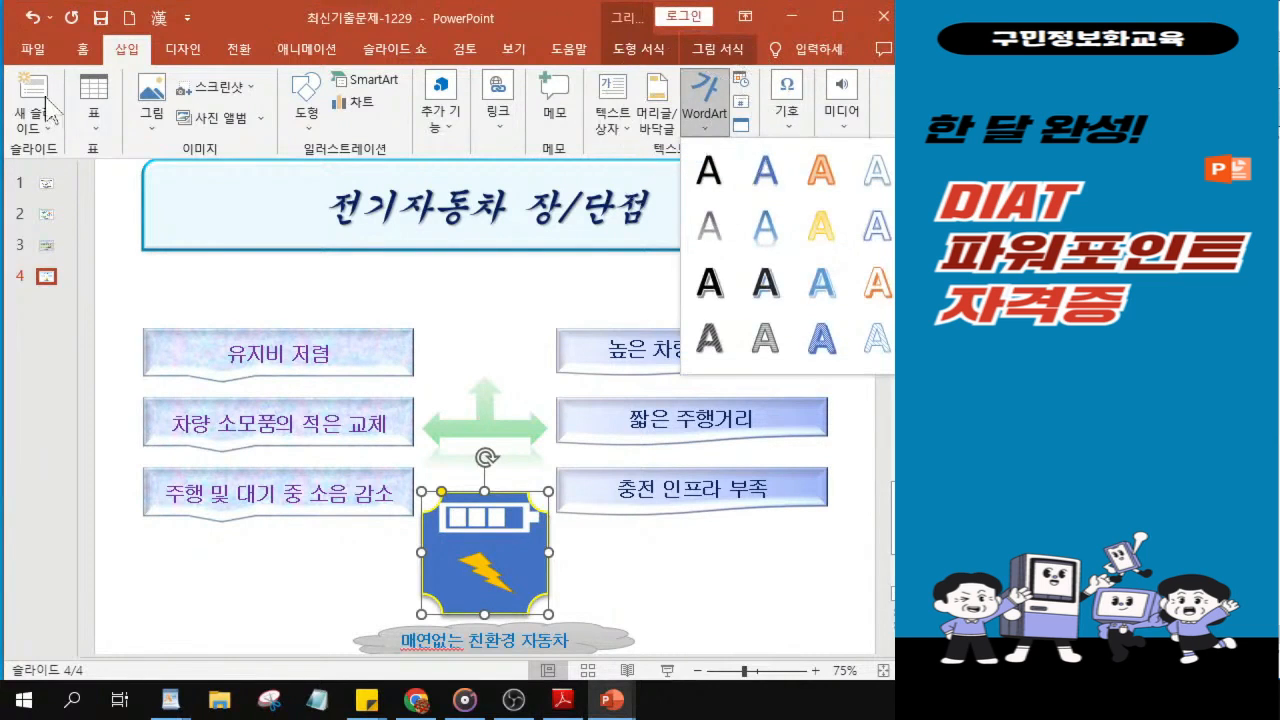
left_click(706, 130)
left_click(709, 133)
left_click(829, 180)
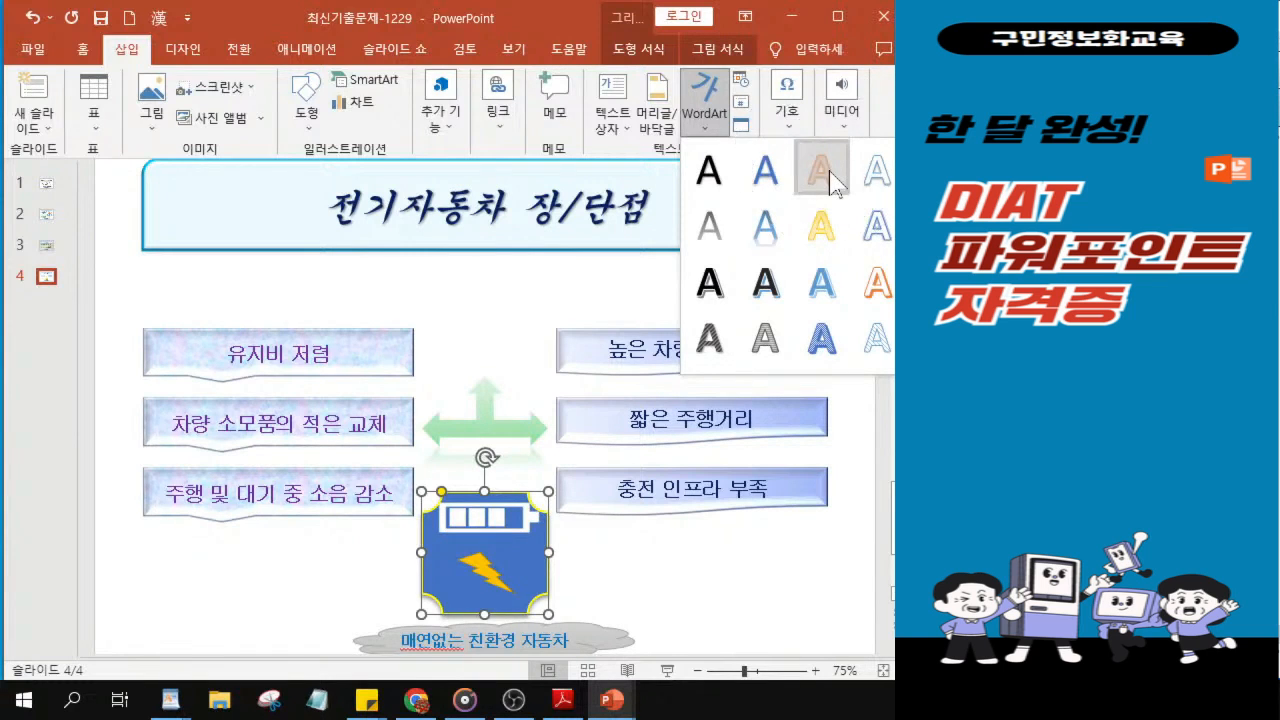
left_click(829, 180)
left_click(829, 180)
left_click(829, 180)
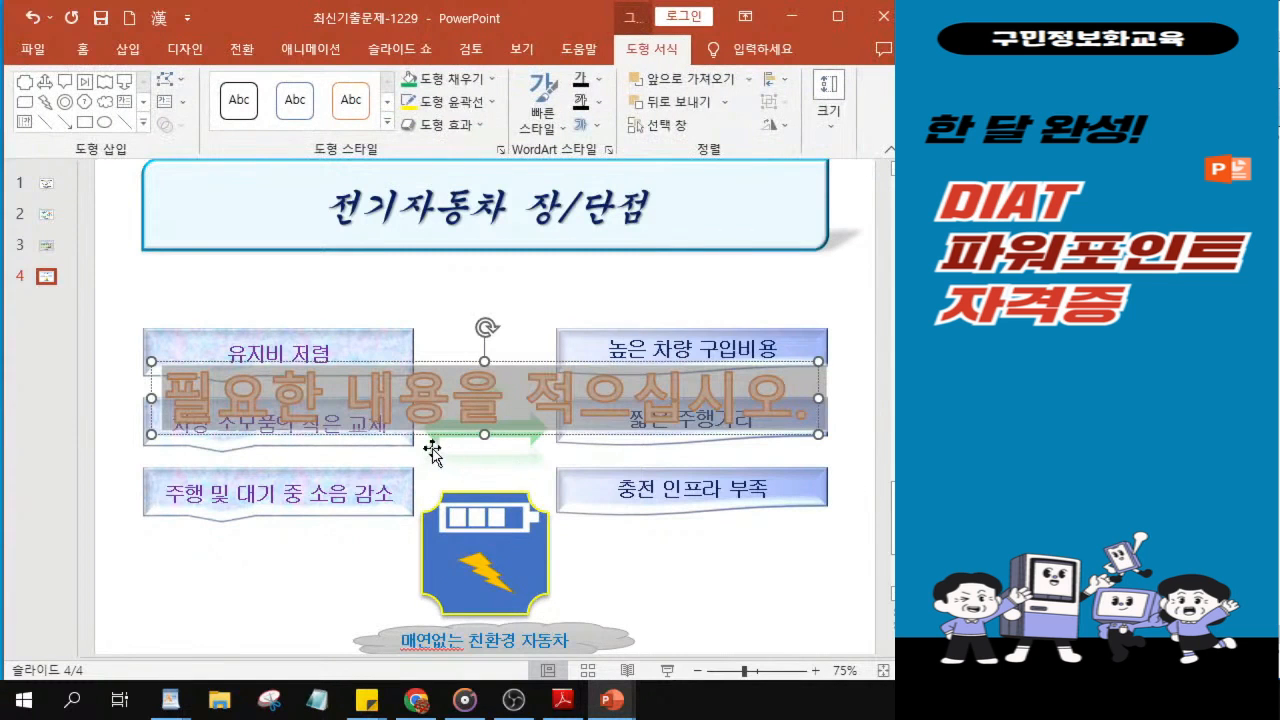
type("미래")
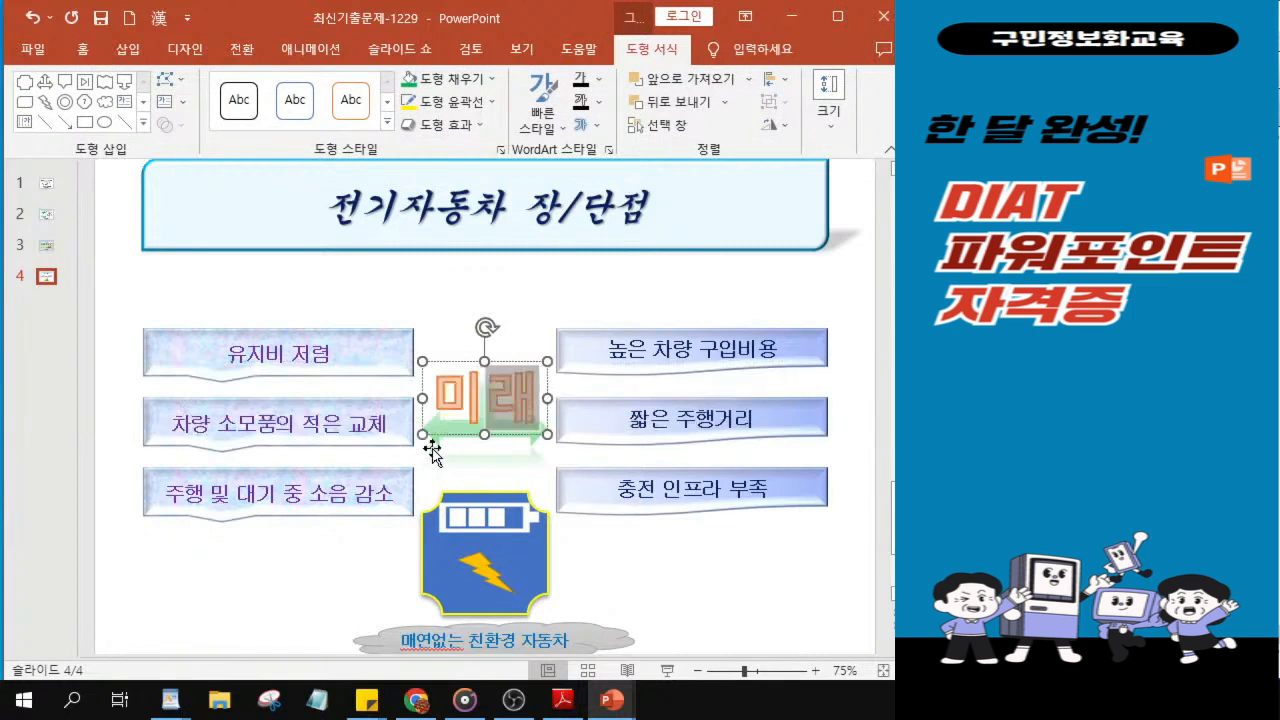
type("는 전기")
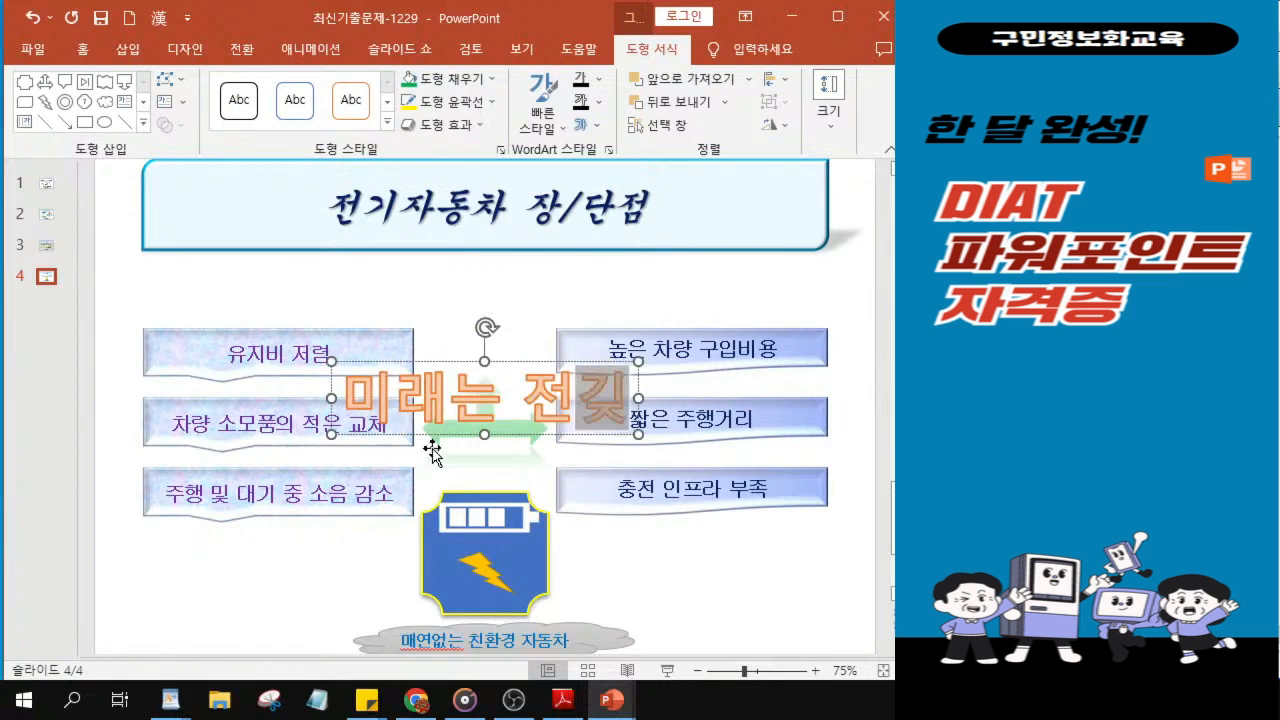
type("자동창")
type("의 시대")
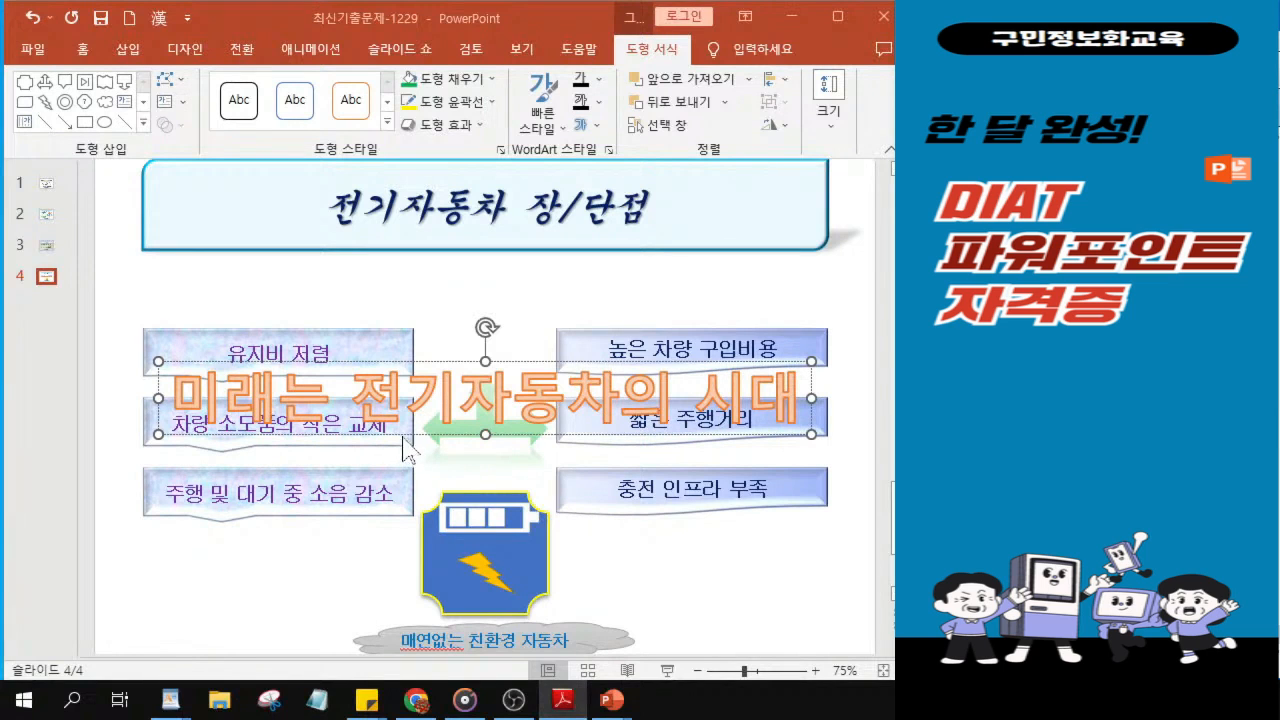
Move the WordArt up between the title box and the callouts, centred horizontally on the slide.
left_click_drag(428, 438, 440, 328)
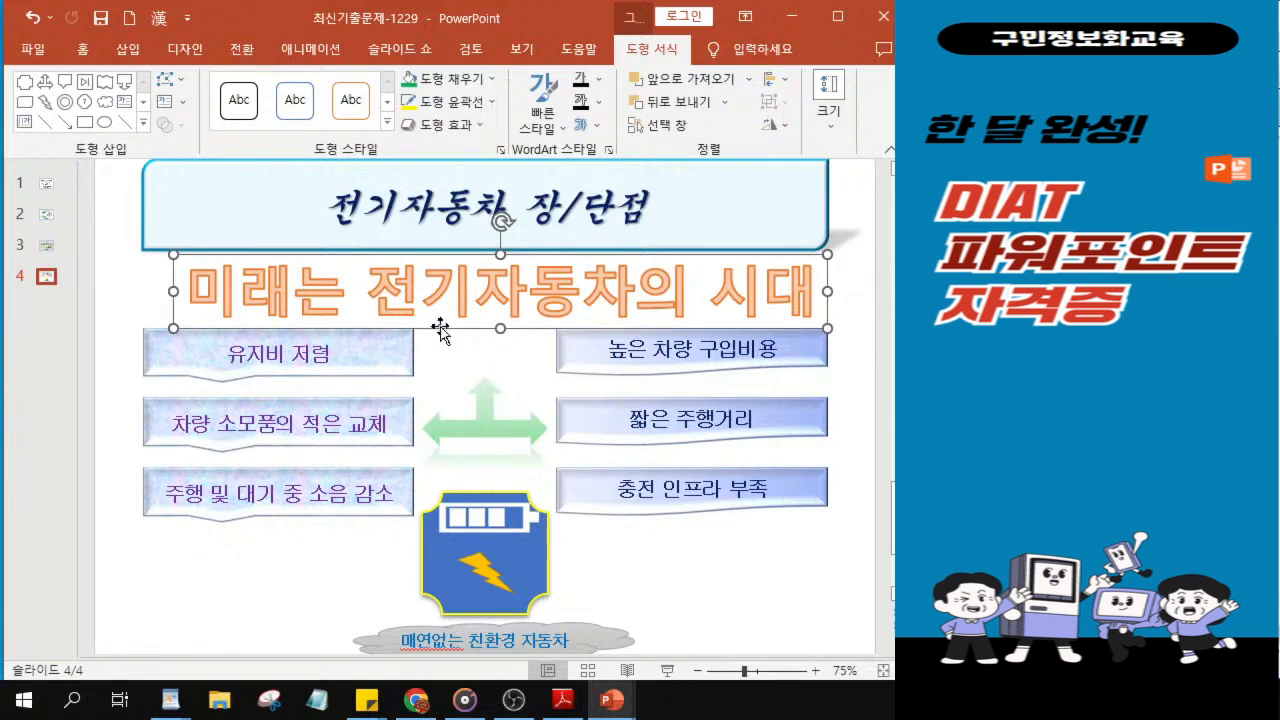
left_click_drag(441, 329, 442, 332)
left_click(444, 317)
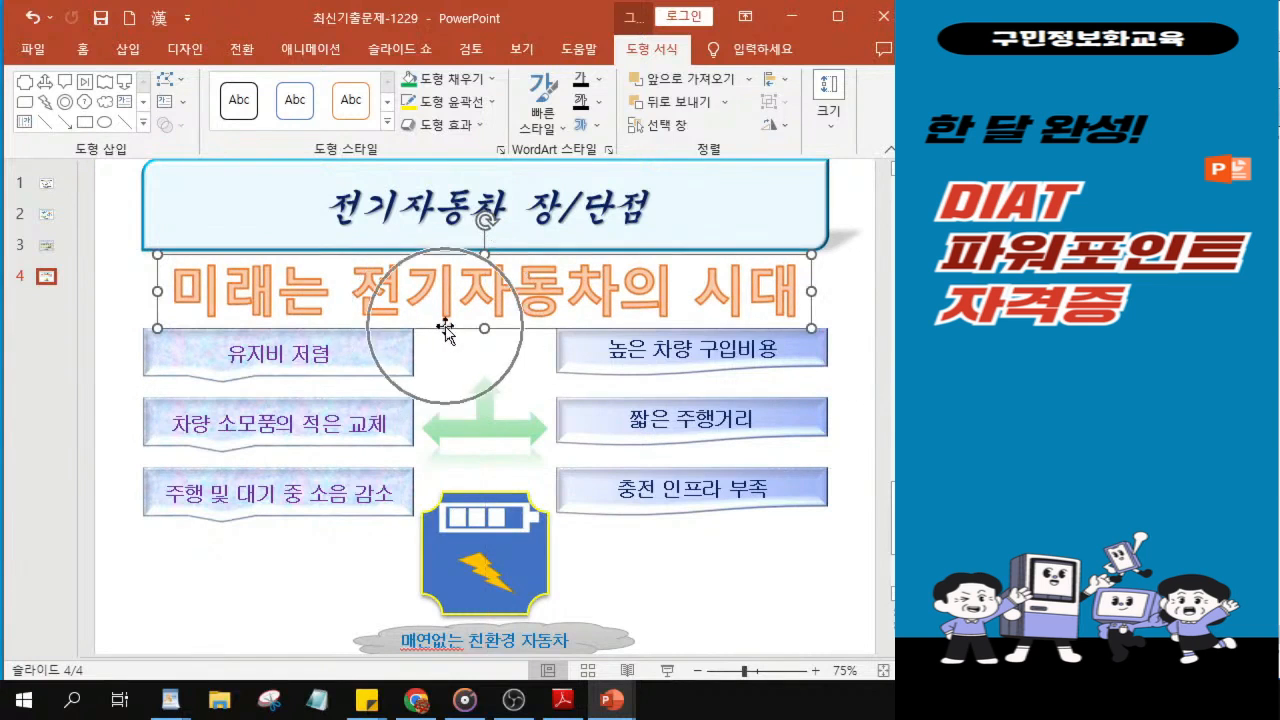
key("ctrl")
key("ctrl")
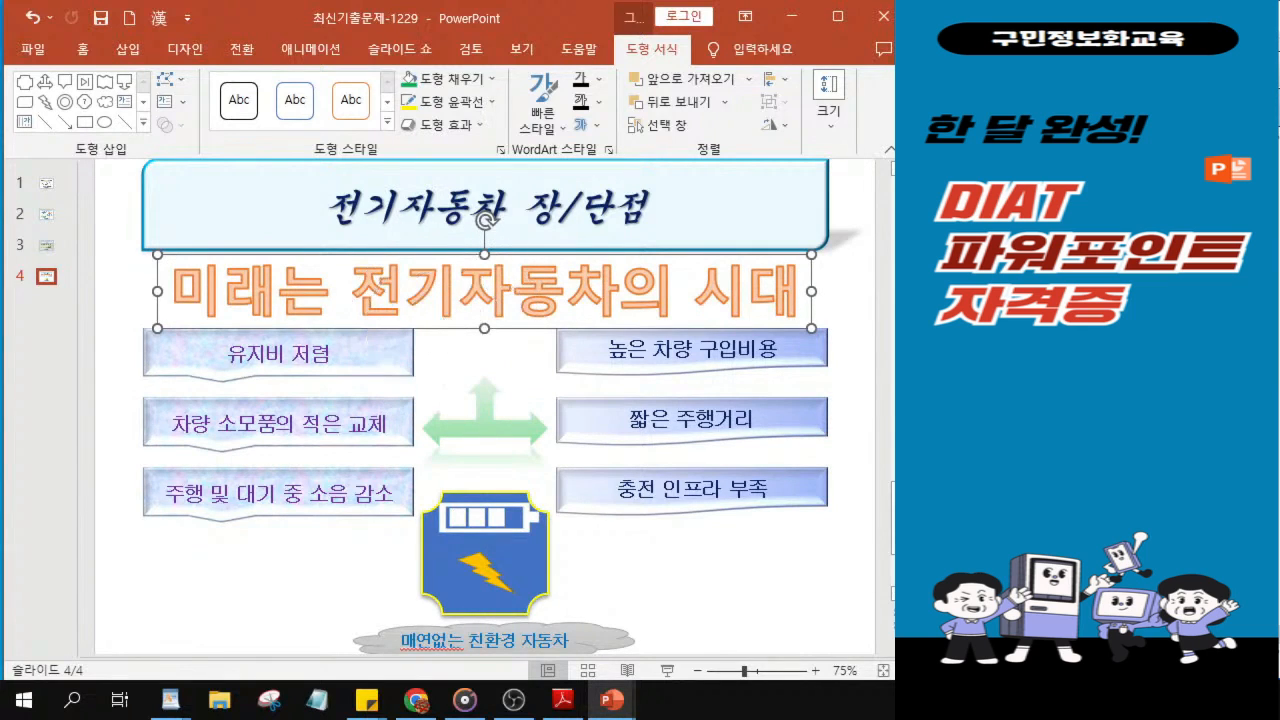
key("ctrl")
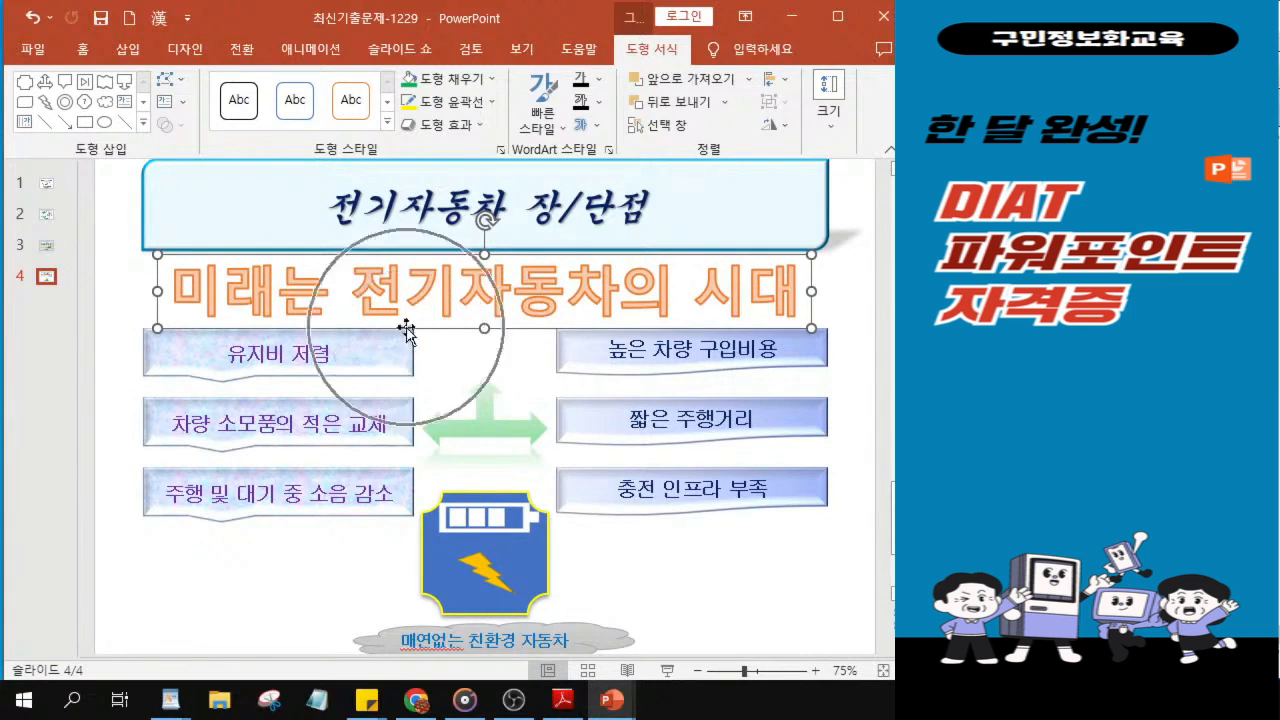
key("ctrl")
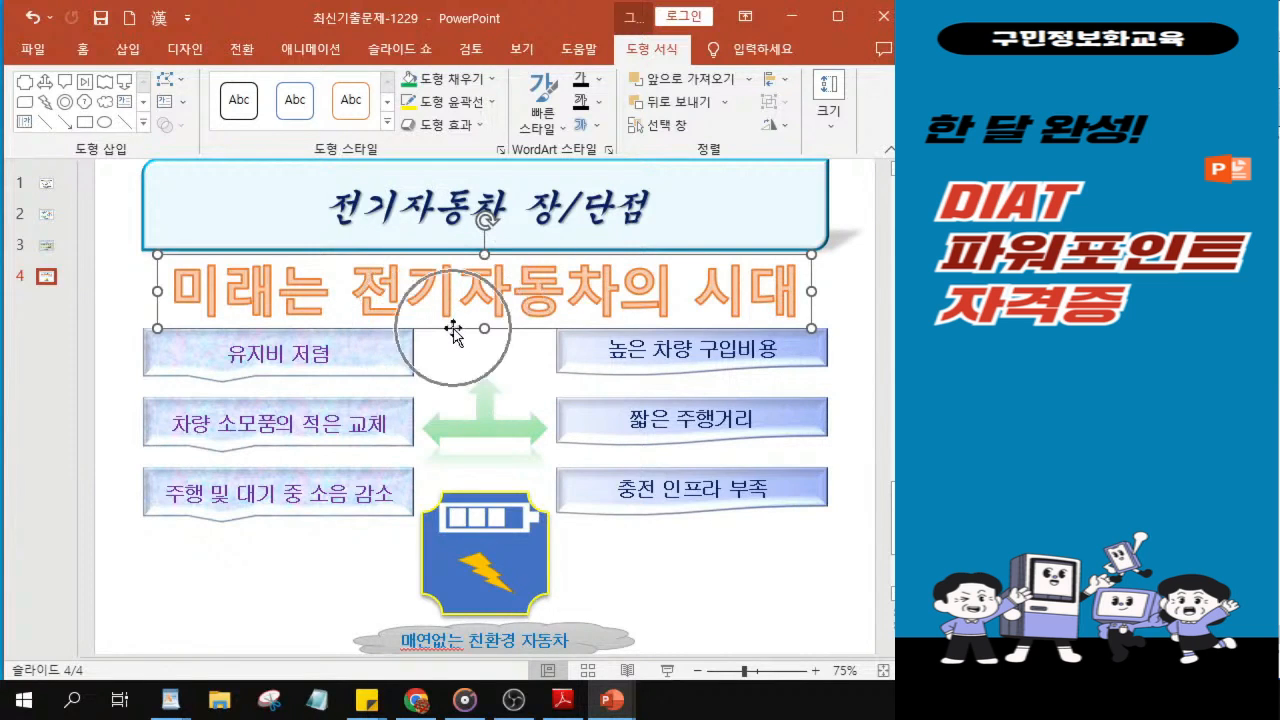
Set the WordArt text to the 궁서체 font at size 30.
left_click(88, 52)
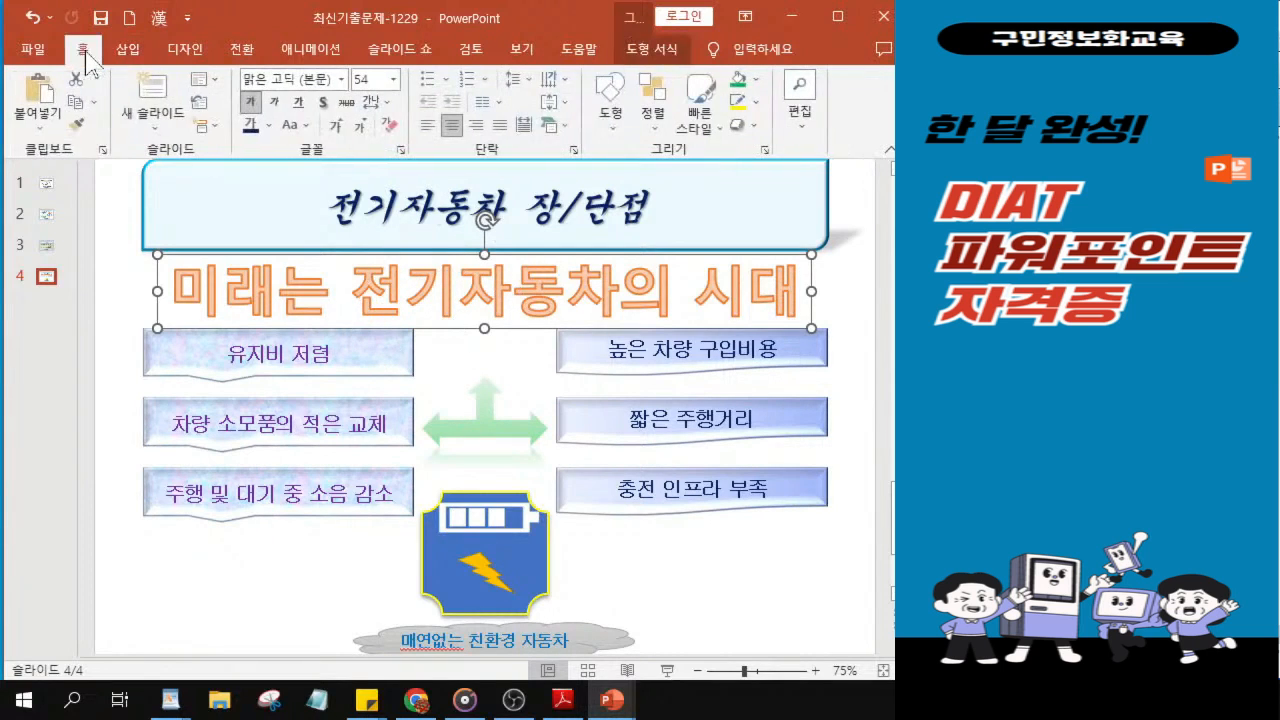
left_click(342, 79)
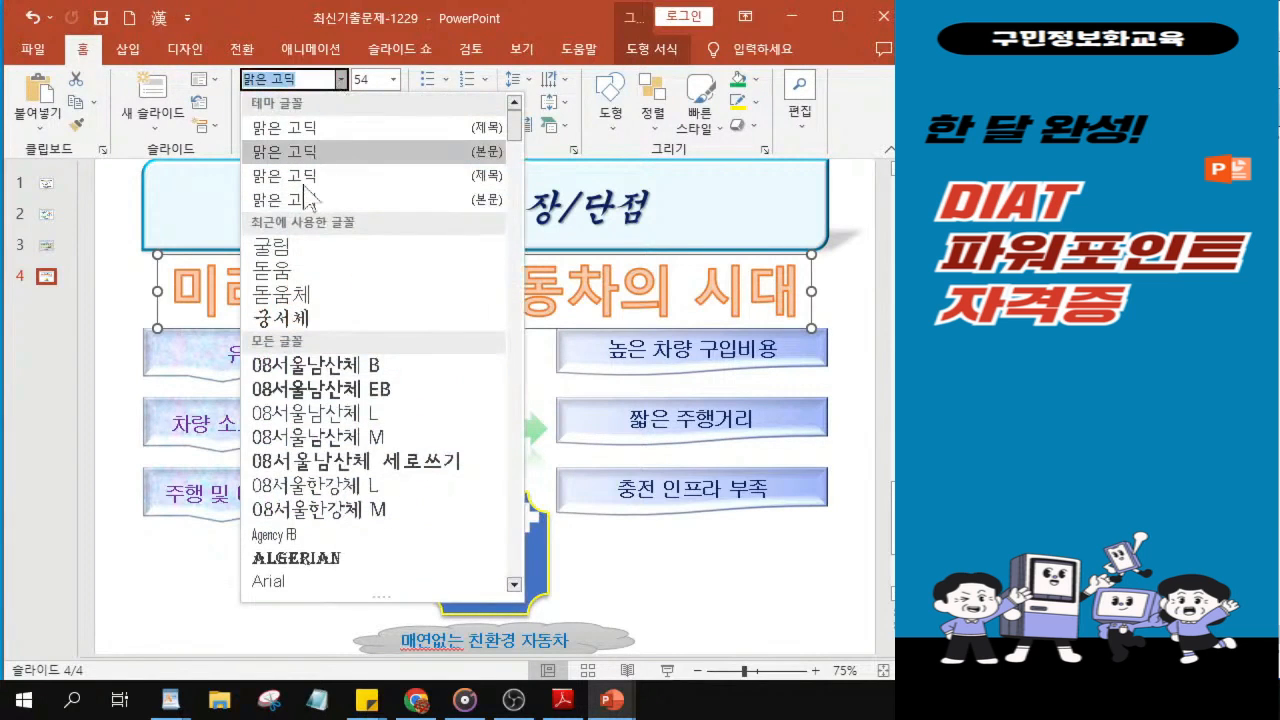
left_click(303, 320)
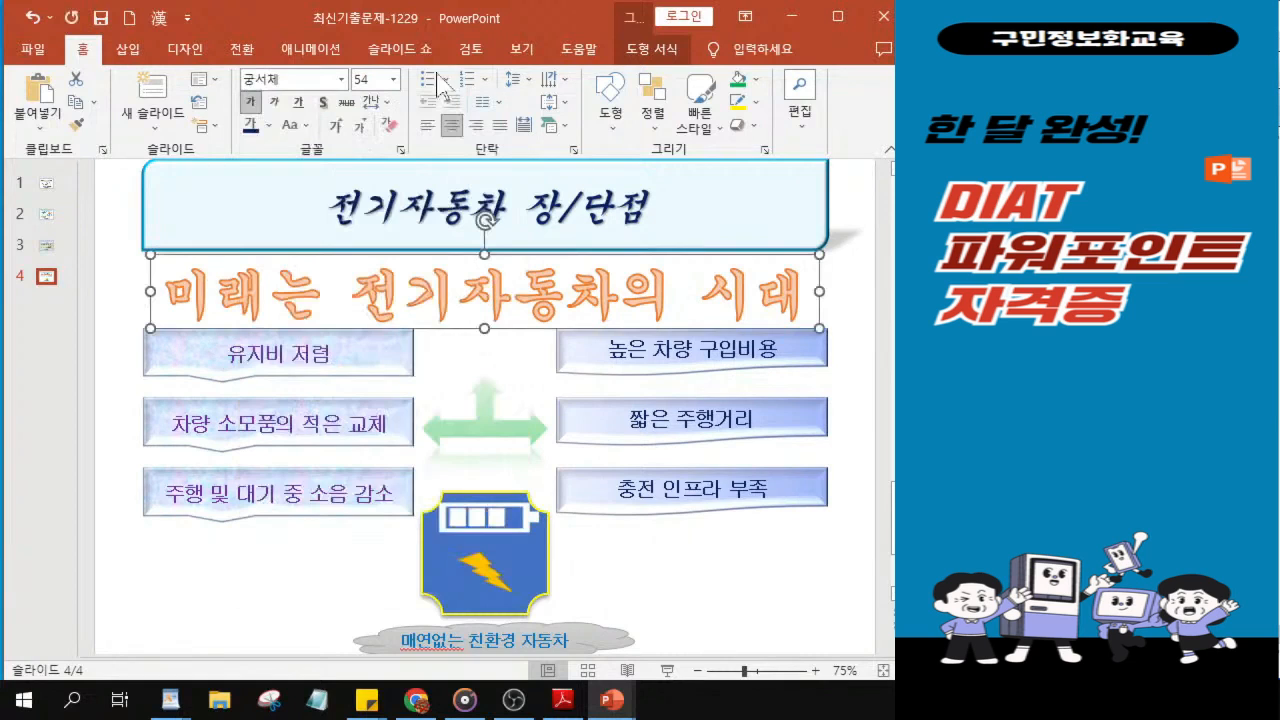
left_click(370, 79)
type("30")
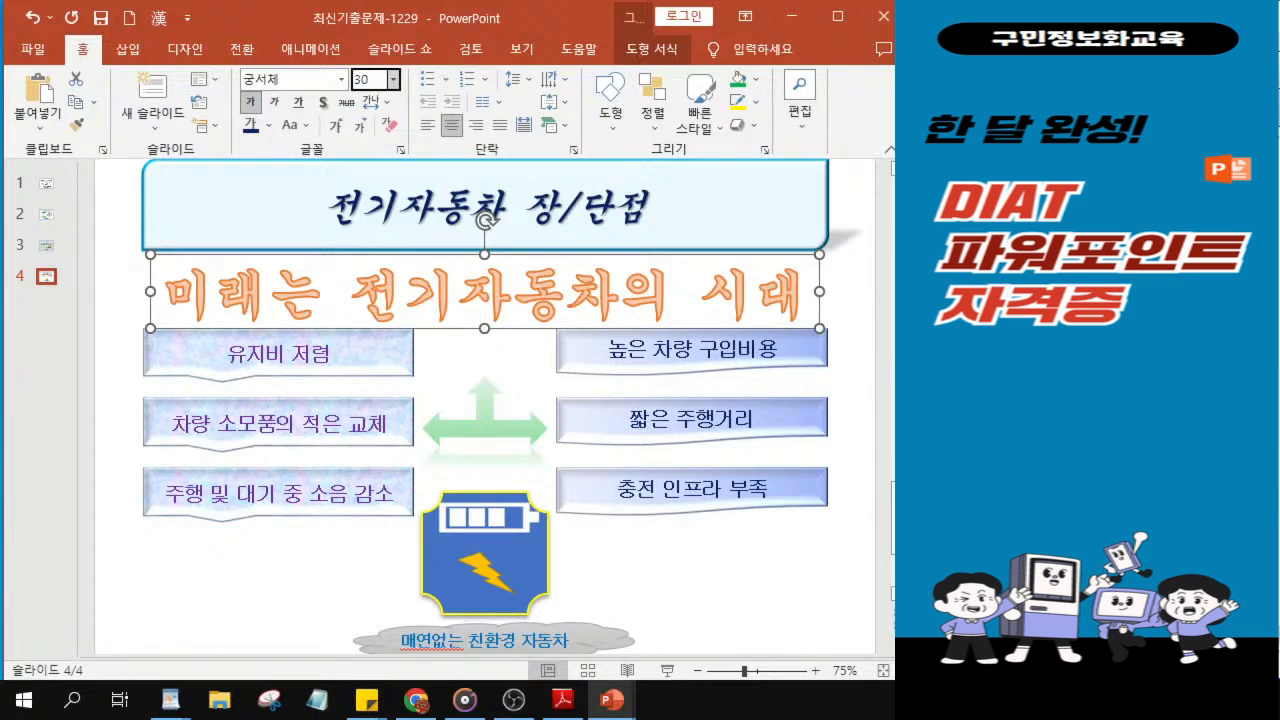
key("Return")
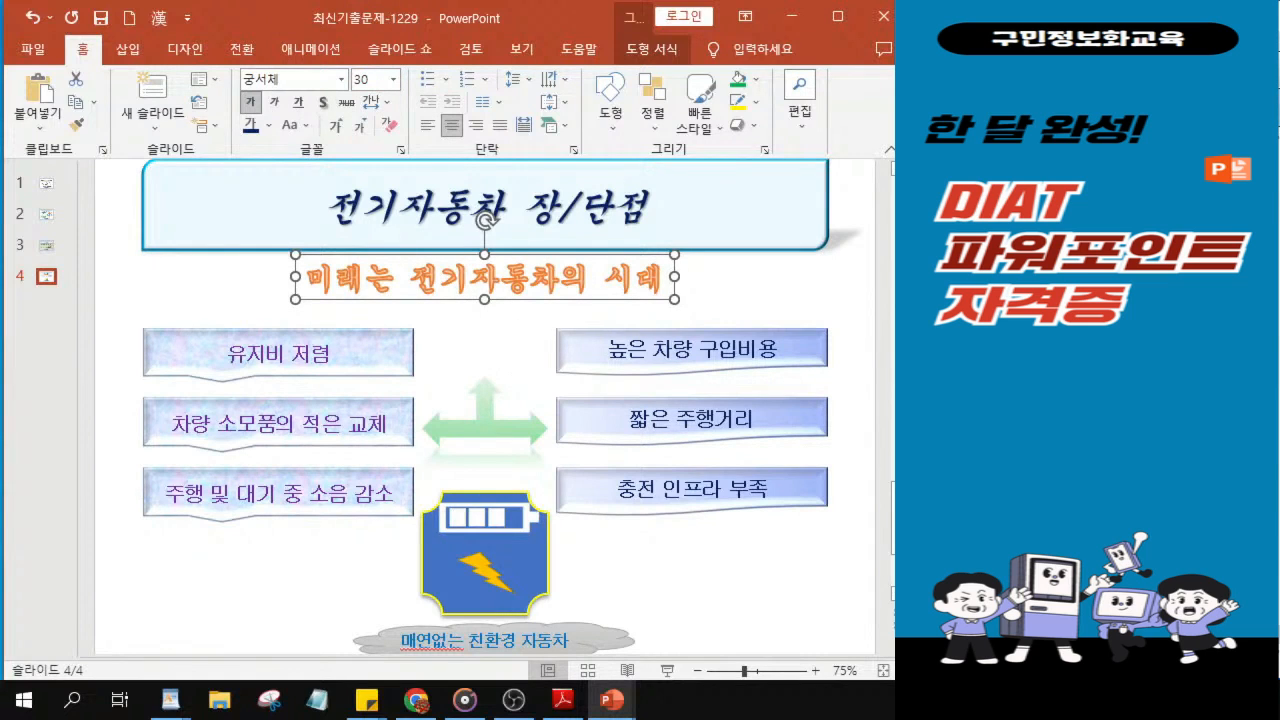
Shift the WordArt slightly down and left, into the middle of the gap between the title box and callouts.
left_click_drag(459, 300, 460, 312)
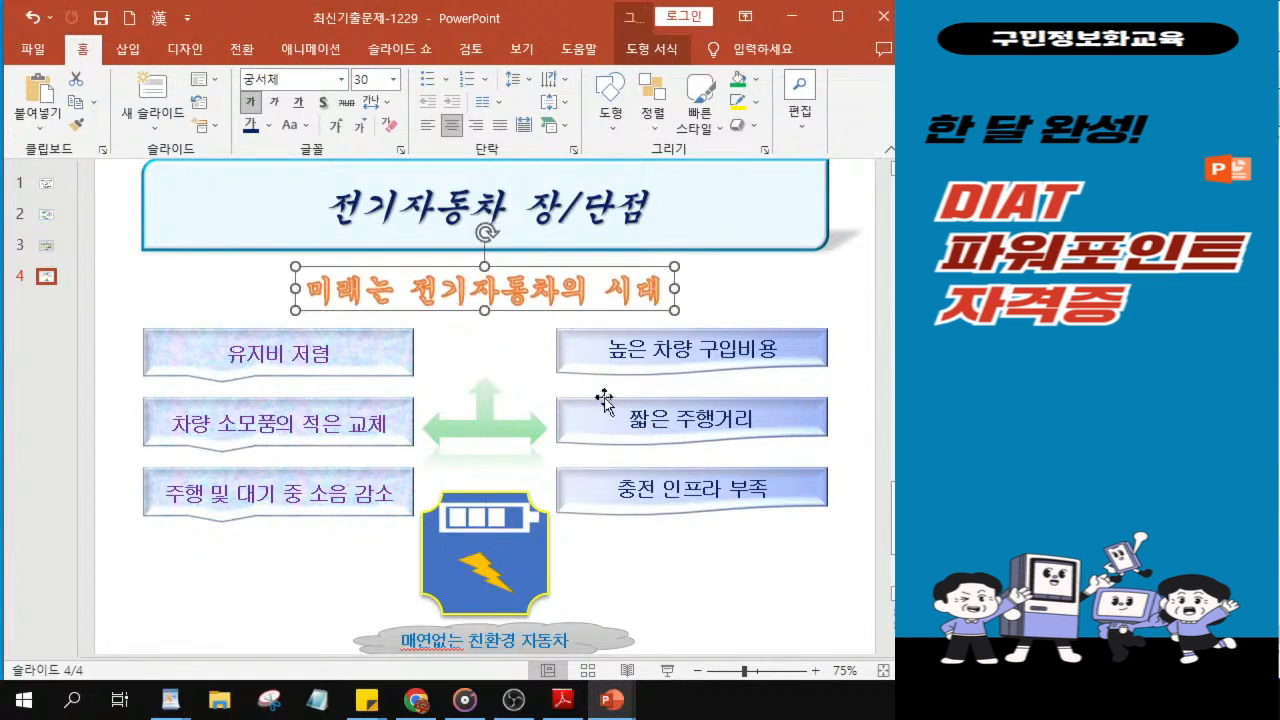
key("ctrl+Down")
key("ctrl+Down")
key("ctrl+Left")
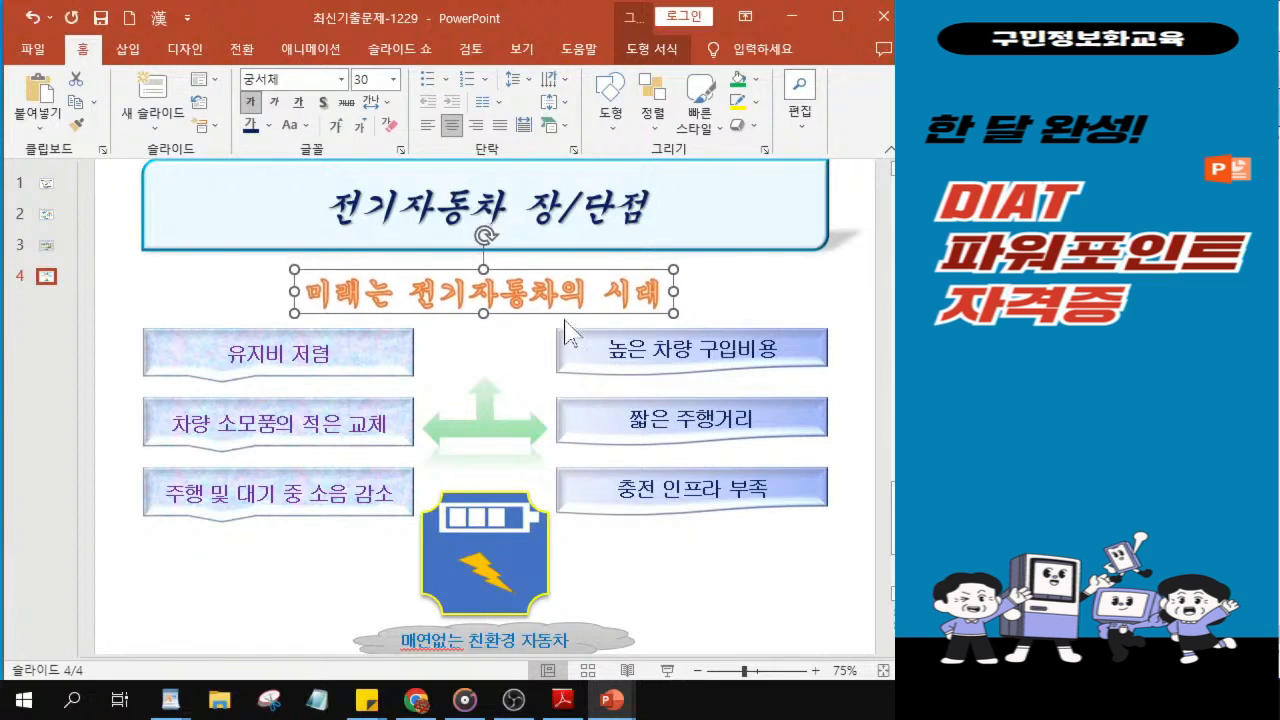